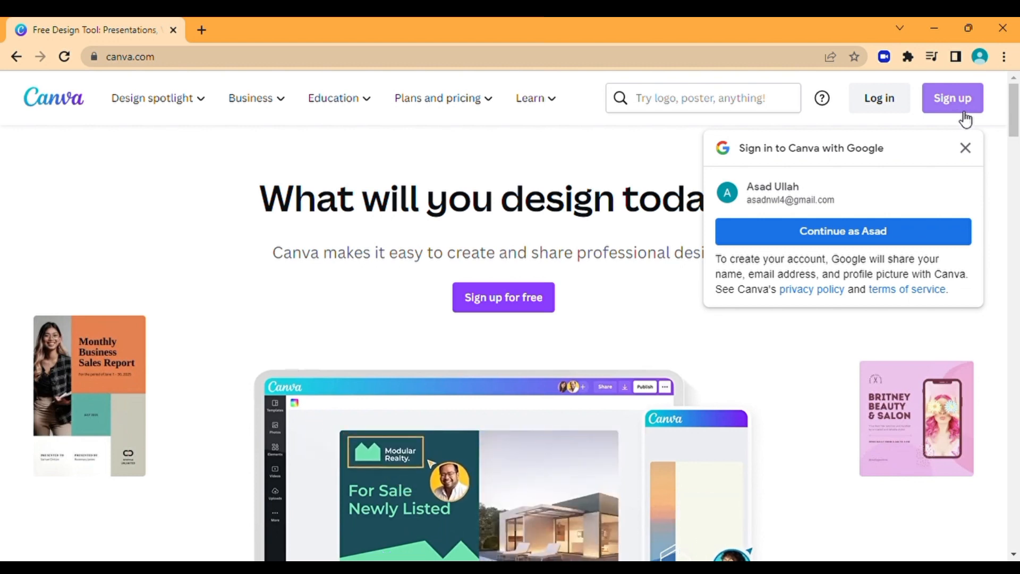
# Start signing up for a new Canva account from the homepage
pyautogui.click(965, 118)
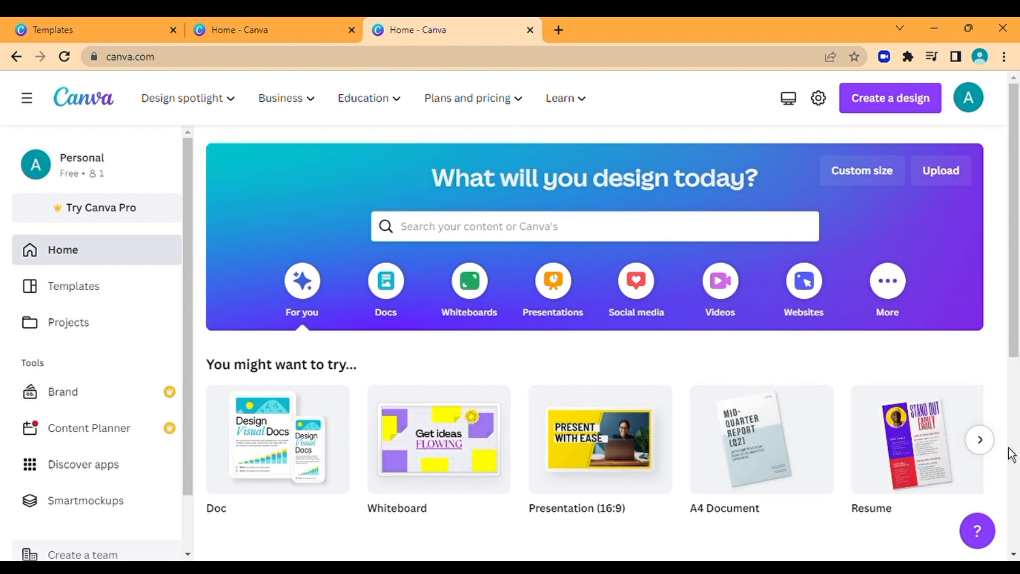
# Look through the suggested design types and the Docs, Whiteboards and Presentations categories on the home page
pyautogui.click(983, 444)
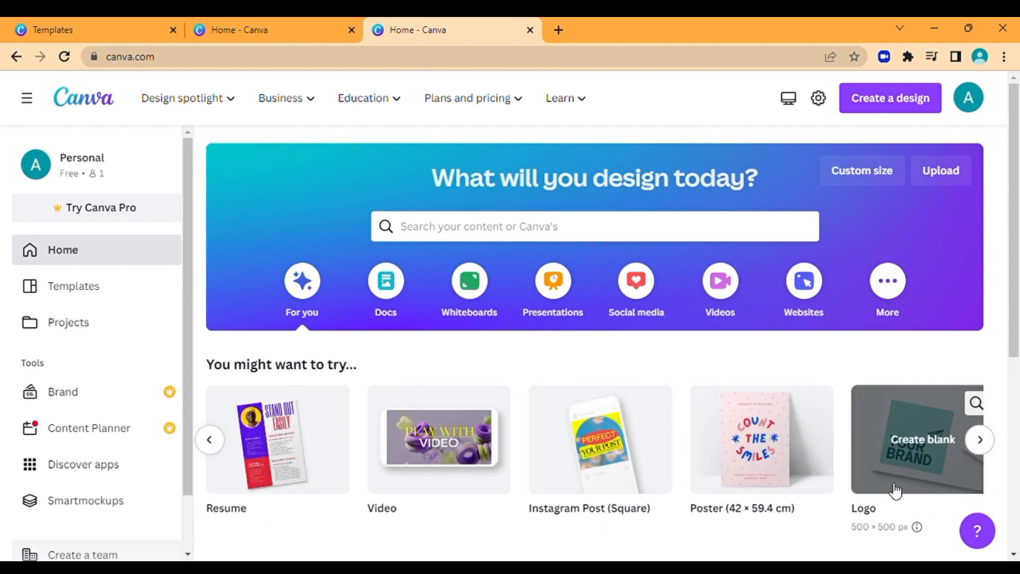
pyautogui.click(387, 286)
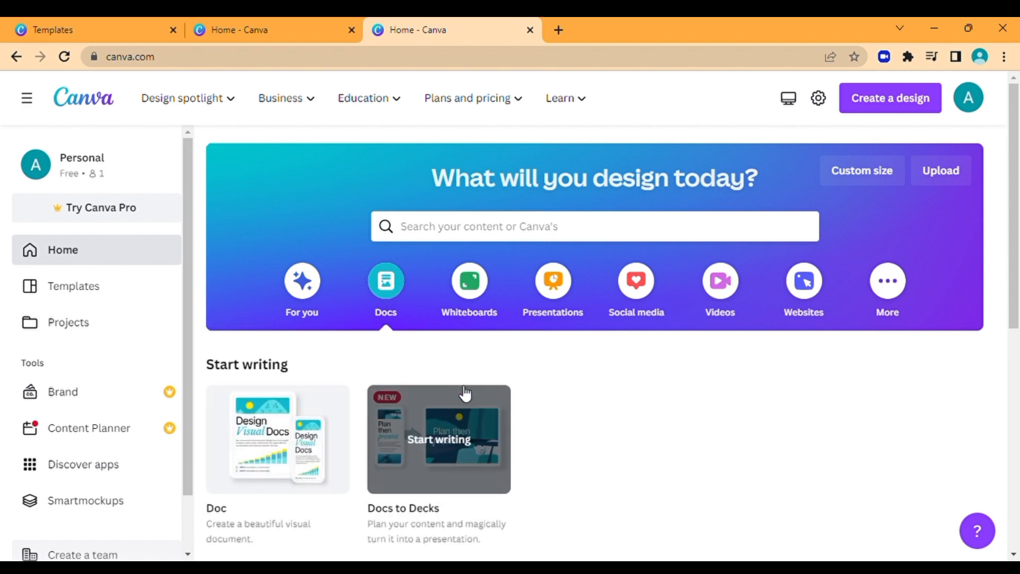
pyautogui.click(470, 293)
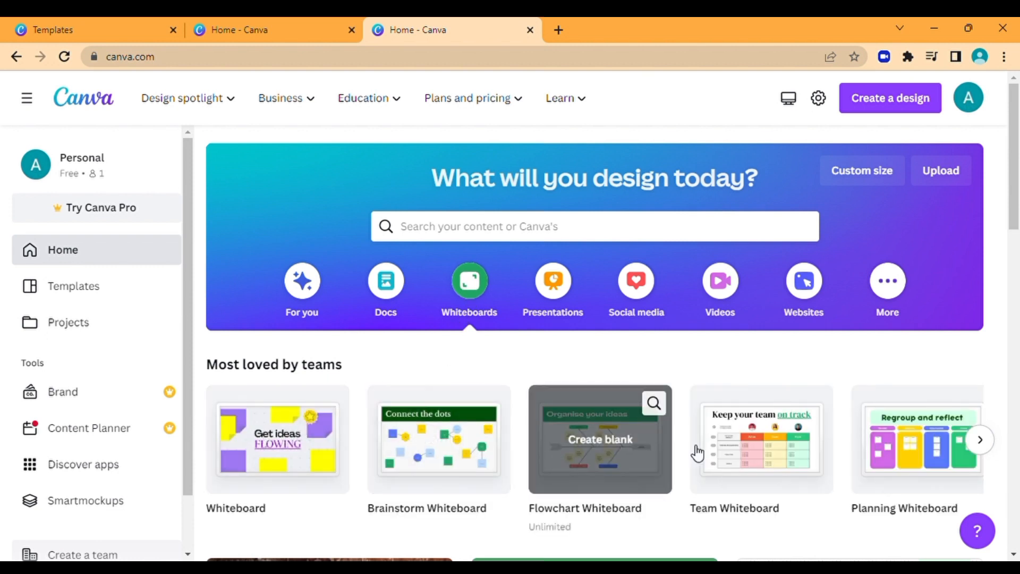
pyautogui.click(554, 292)
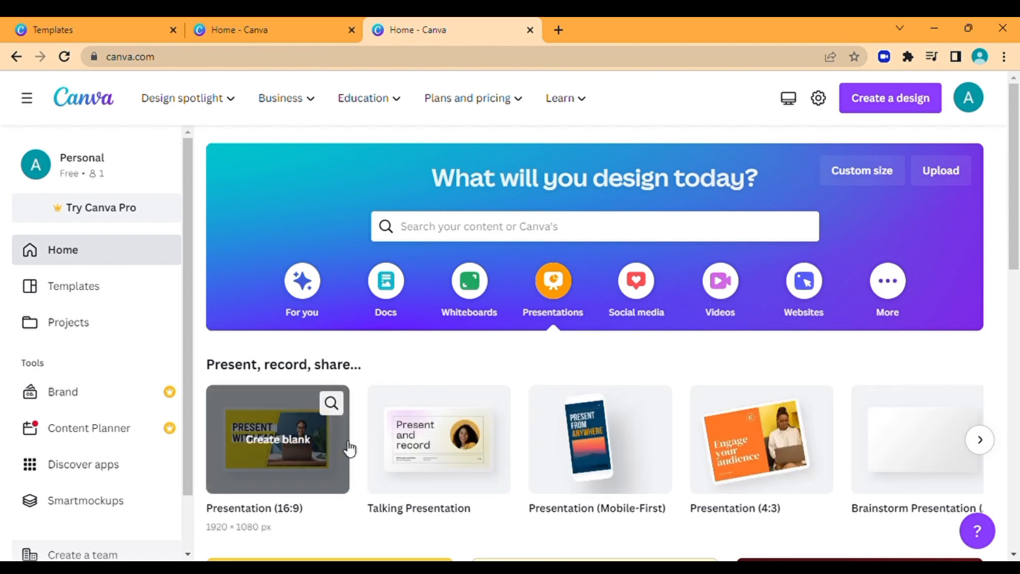
pyautogui.scroll(-3, 808, 490)
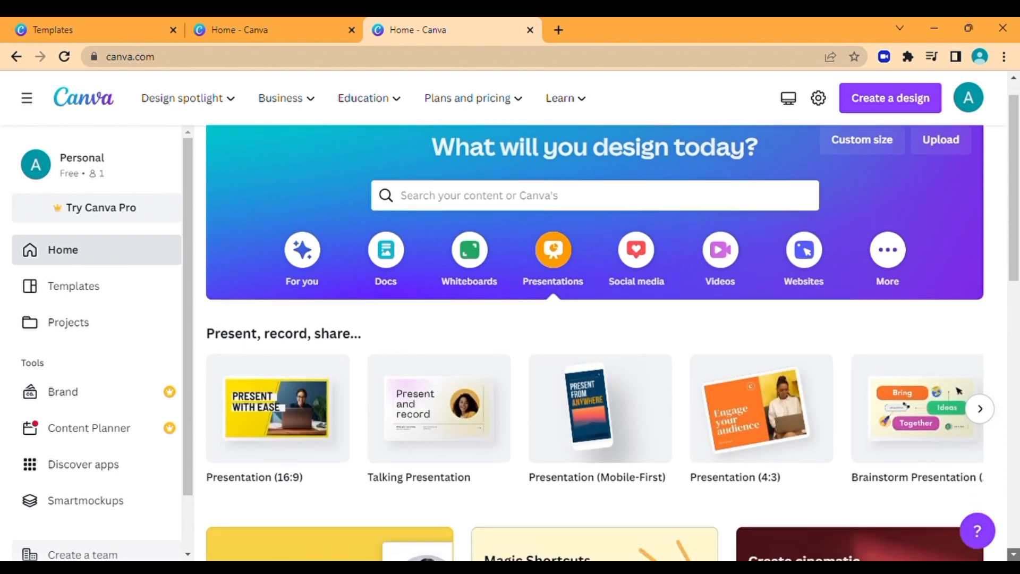
pyautogui.scroll(-1, 687, 228)
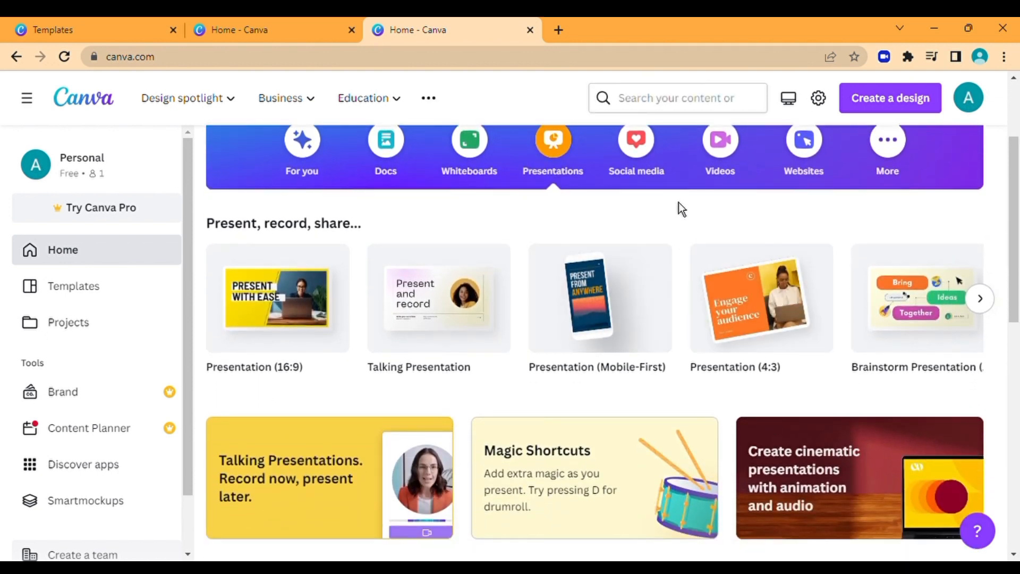
# Look through the popular design formats in the Social media category
pyautogui.click(645, 153)
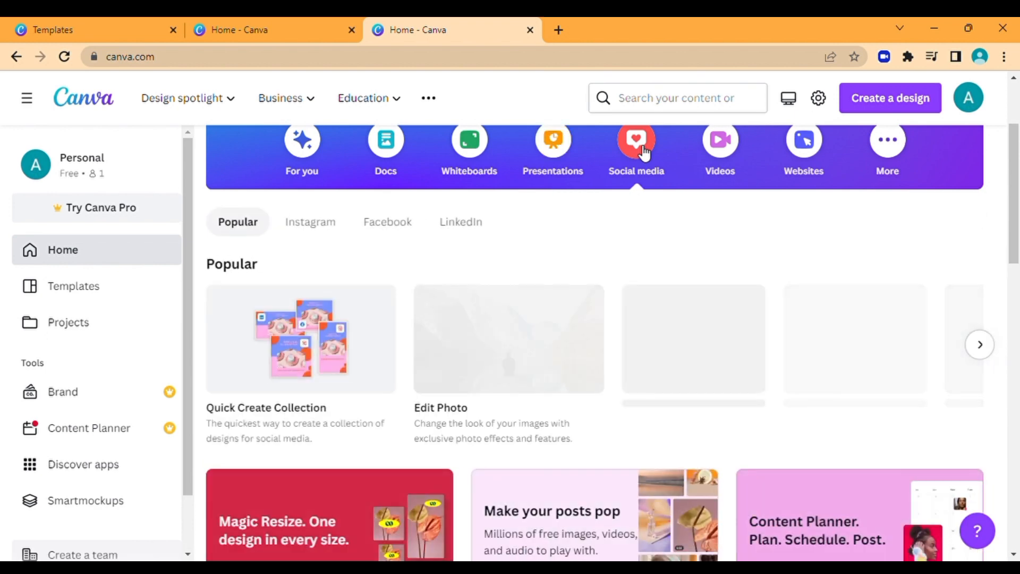
pyautogui.moveTo(557, 369)
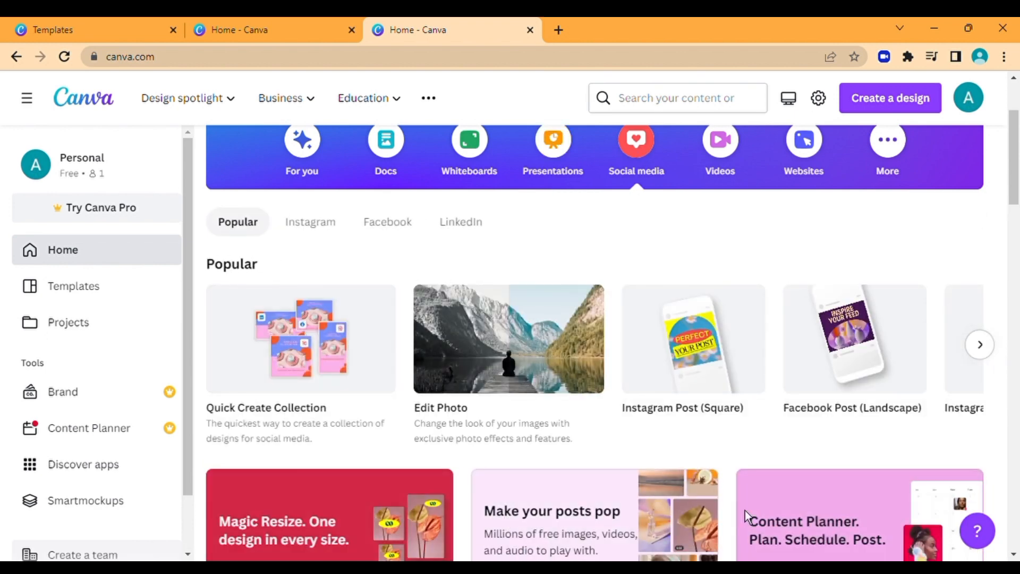
pyautogui.click(980, 345)
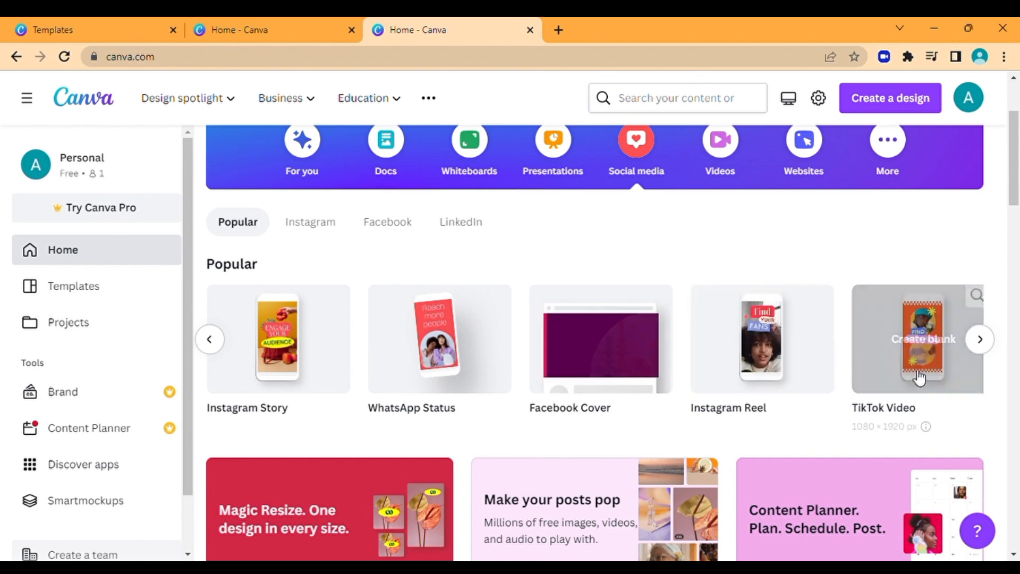
pyautogui.click(982, 344)
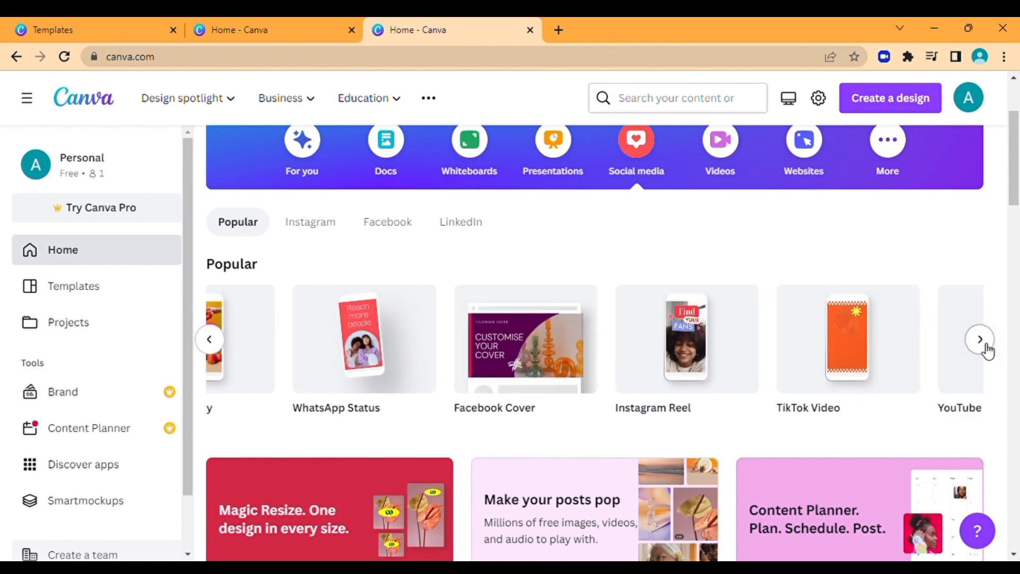
# Examine the design formats offered in the Videos, Websites and More categories
pyautogui.click(720, 147)
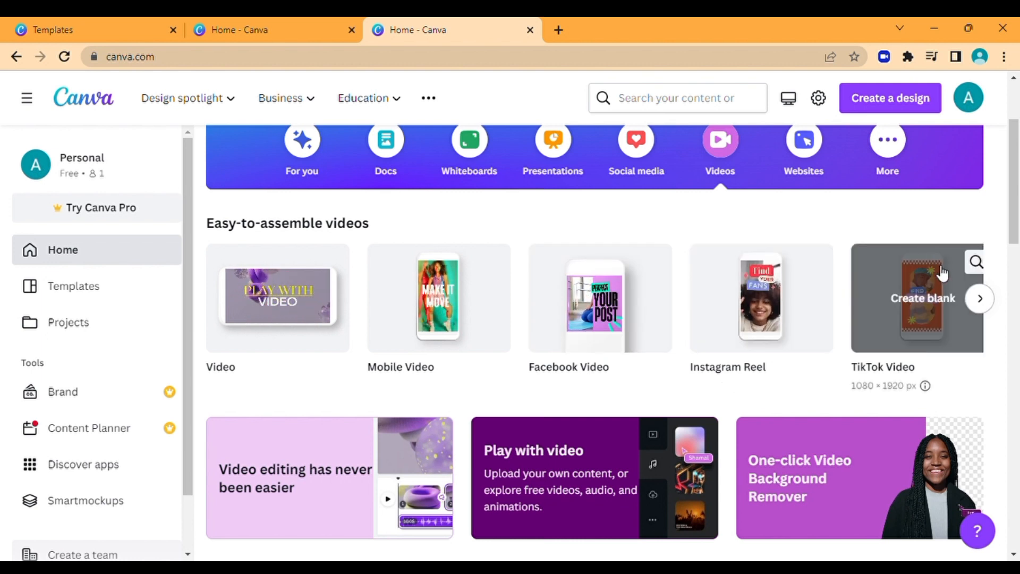
pyautogui.click(805, 143)
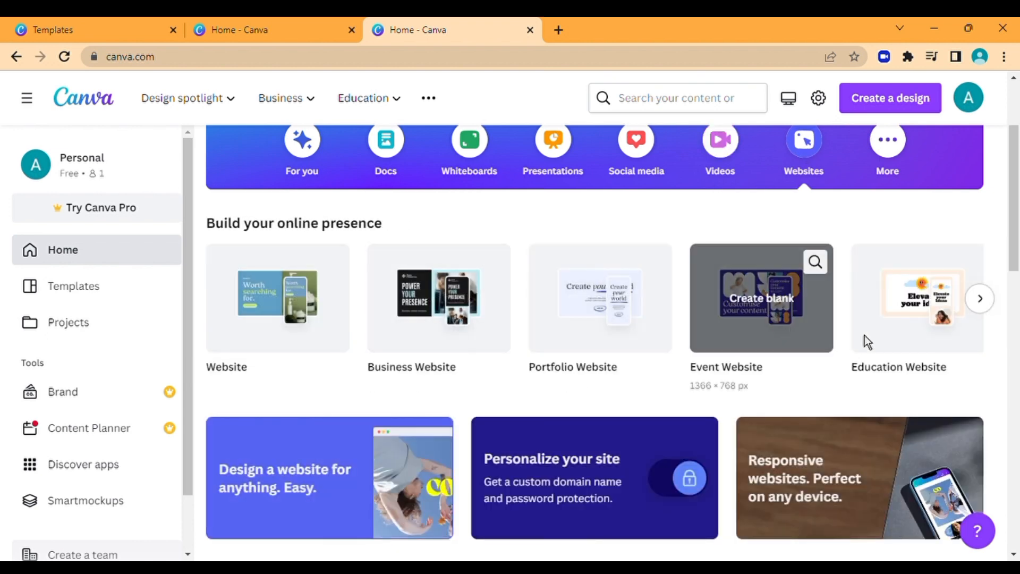
pyautogui.click(980, 301)
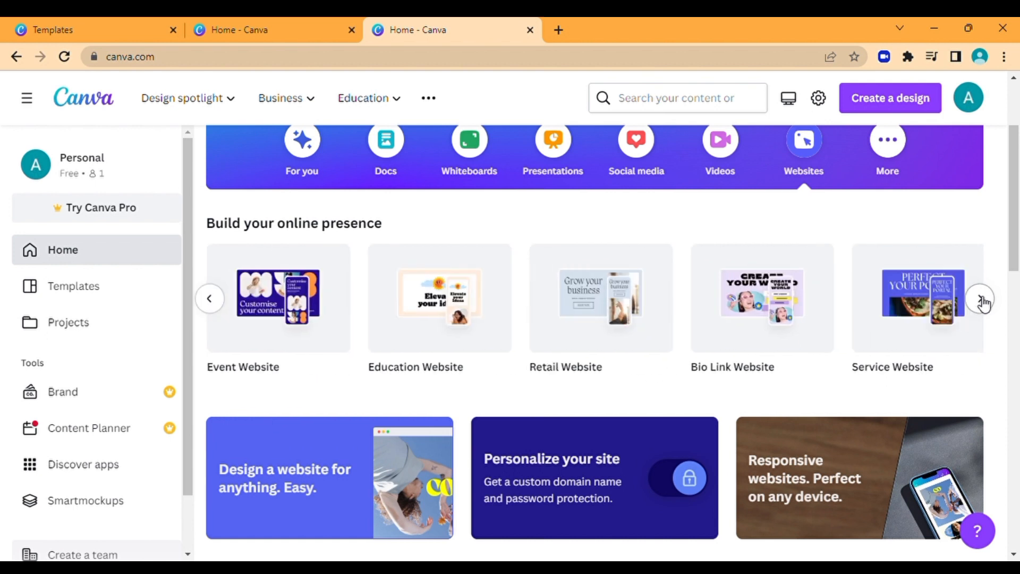
pyautogui.click(898, 153)
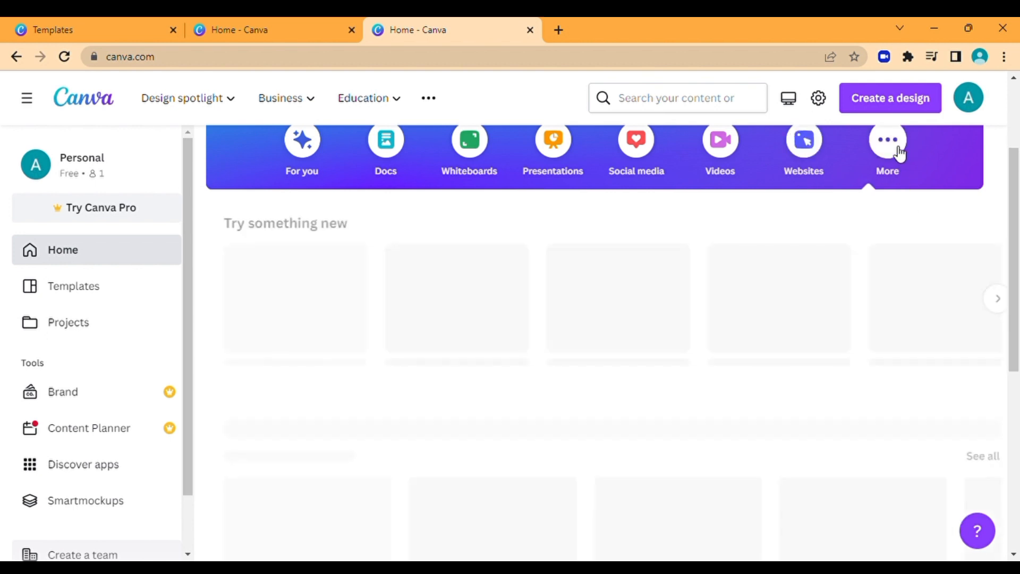
pyautogui.moveTo(301, 299)
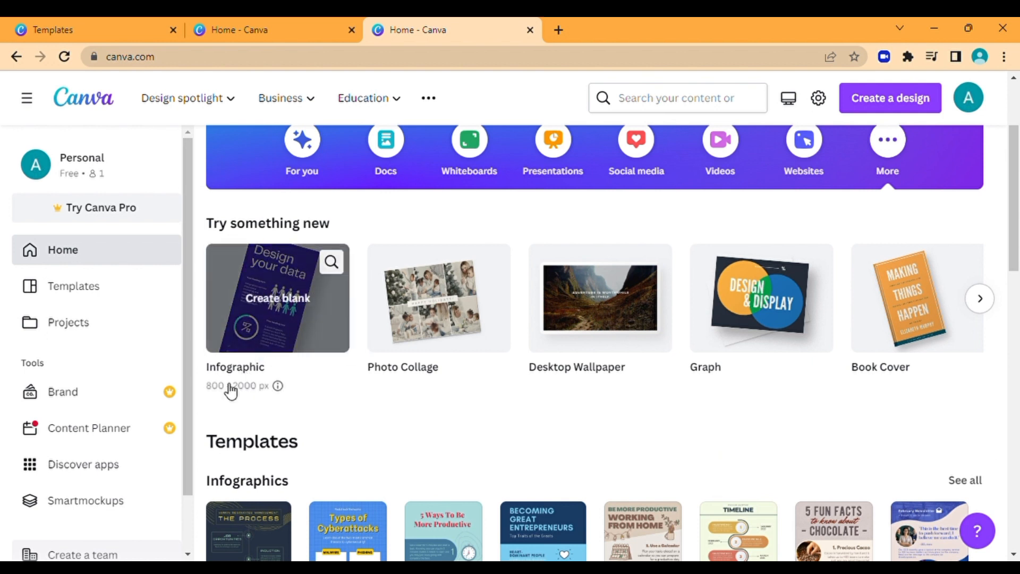
pyautogui.moveTo(425, 379)
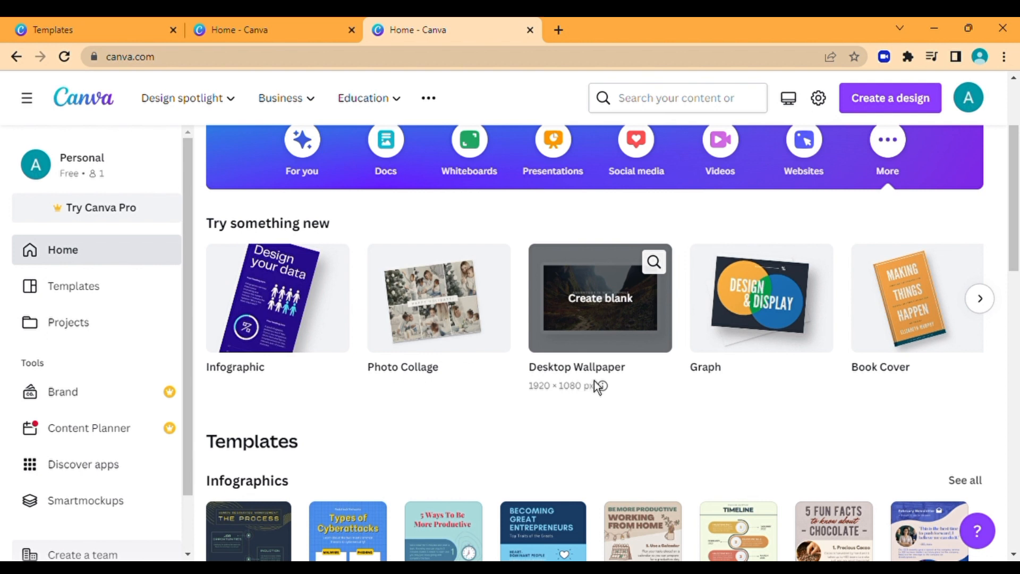
pyautogui.click(979, 301)
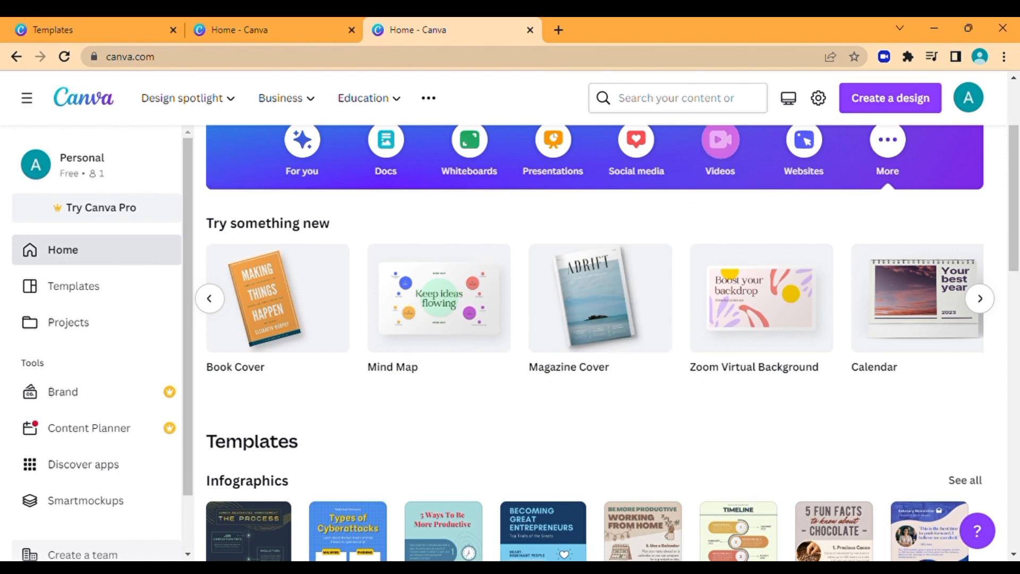
# Search the Canva templates for "resume"
pyautogui.scroll(3, 561, 225)
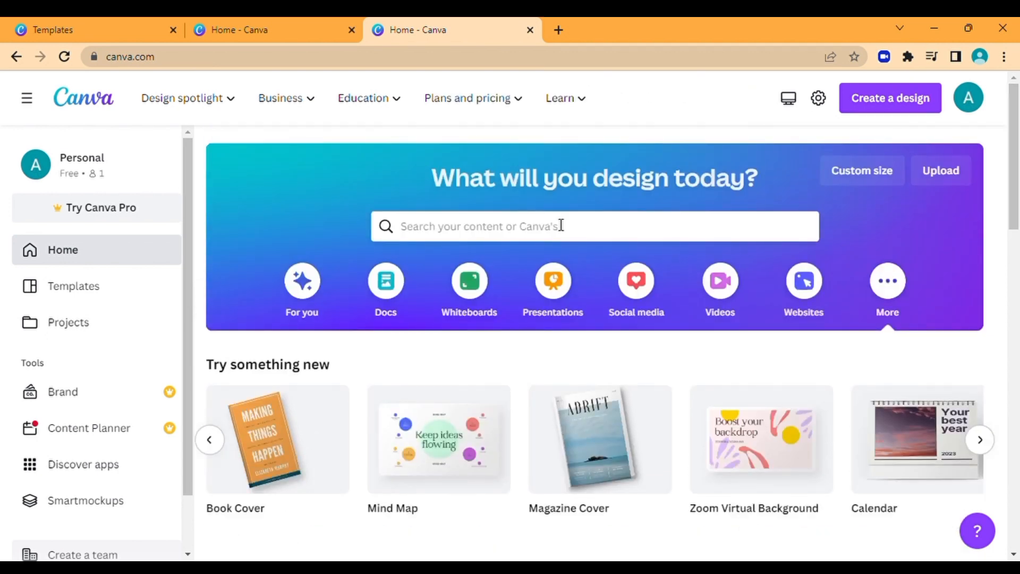
pyautogui.click(579, 236)
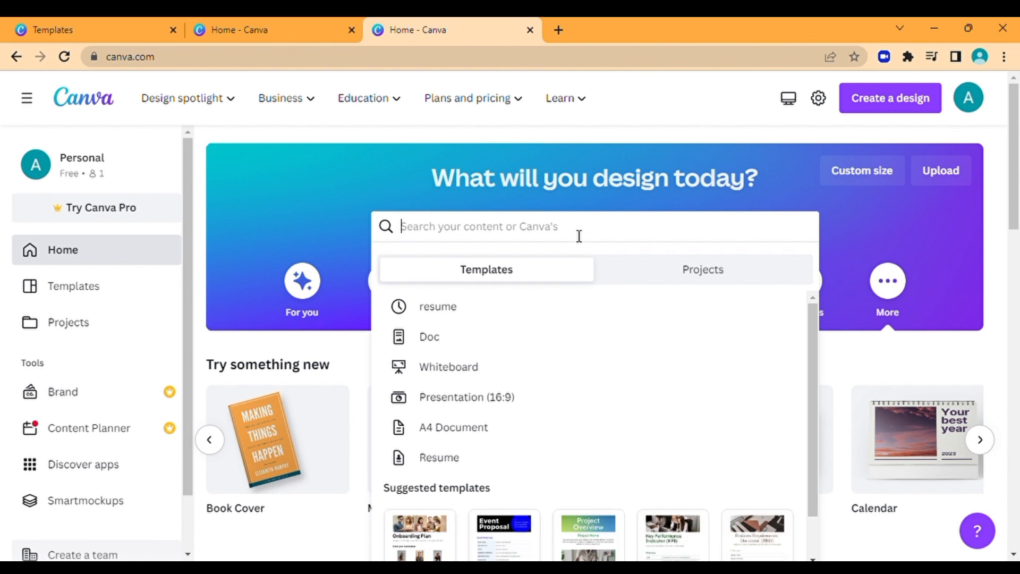
pyautogui.write('res')
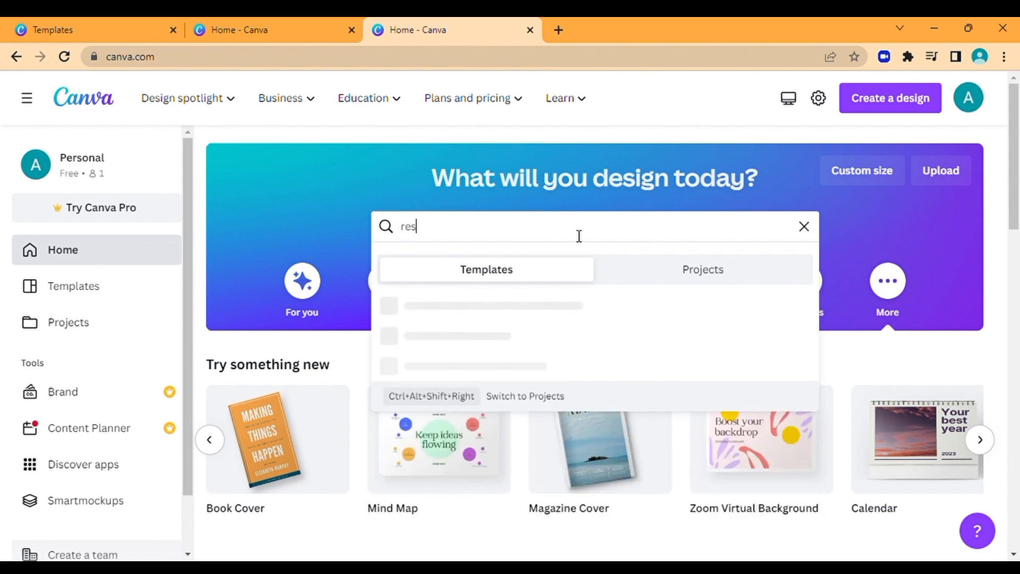
pyautogui.write('ume')
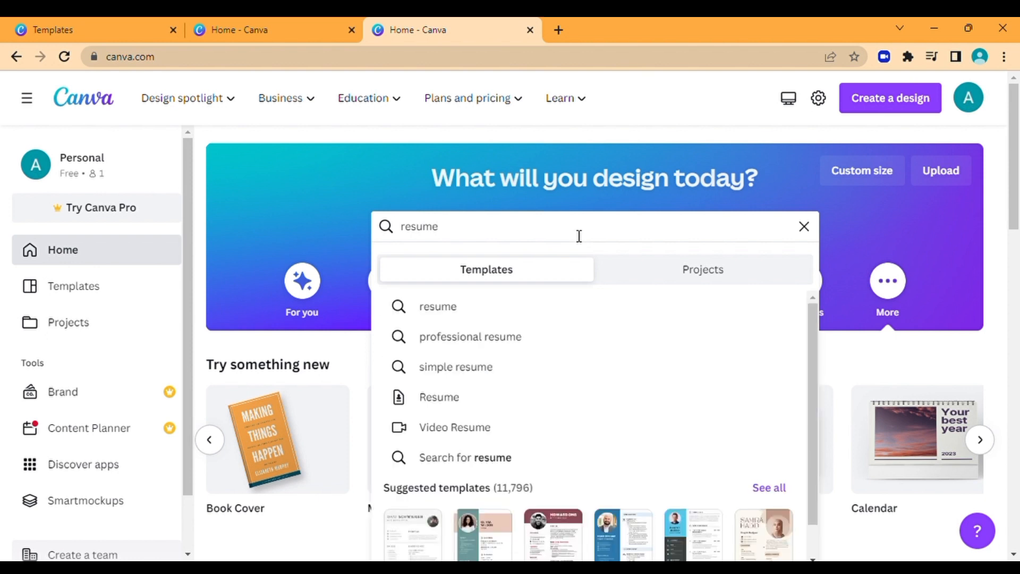
pyautogui.press('Return')
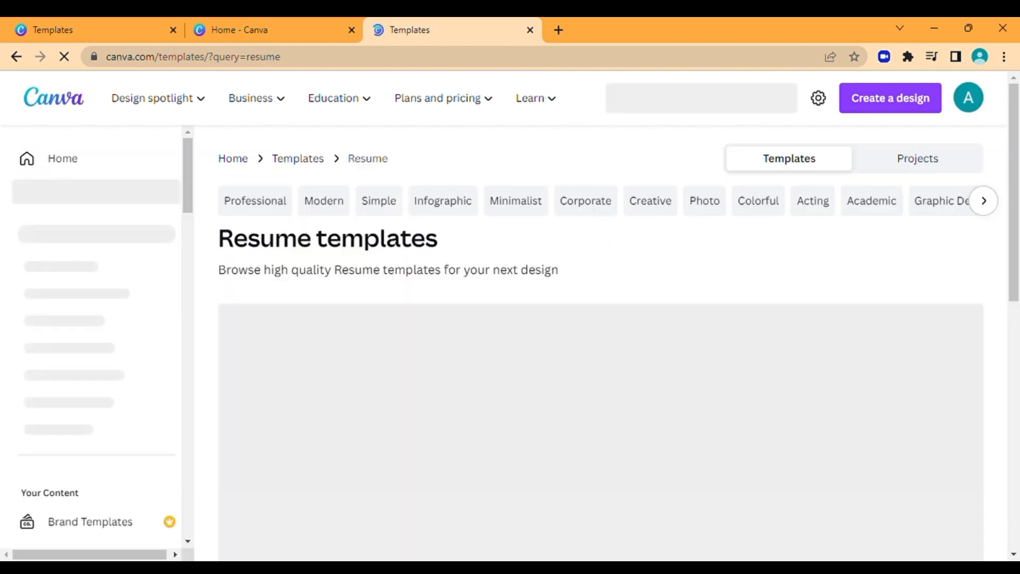
# Find the "Minimalist White and Grey Professional Resume" template among the results and open it for customizing
pyautogui.click(1013, 555)
pyautogui.click(1014, 555)
pyautogui.click(1014, 554)
pyautogui.click(1014, 555)
pyautogui.click(1014, 554)
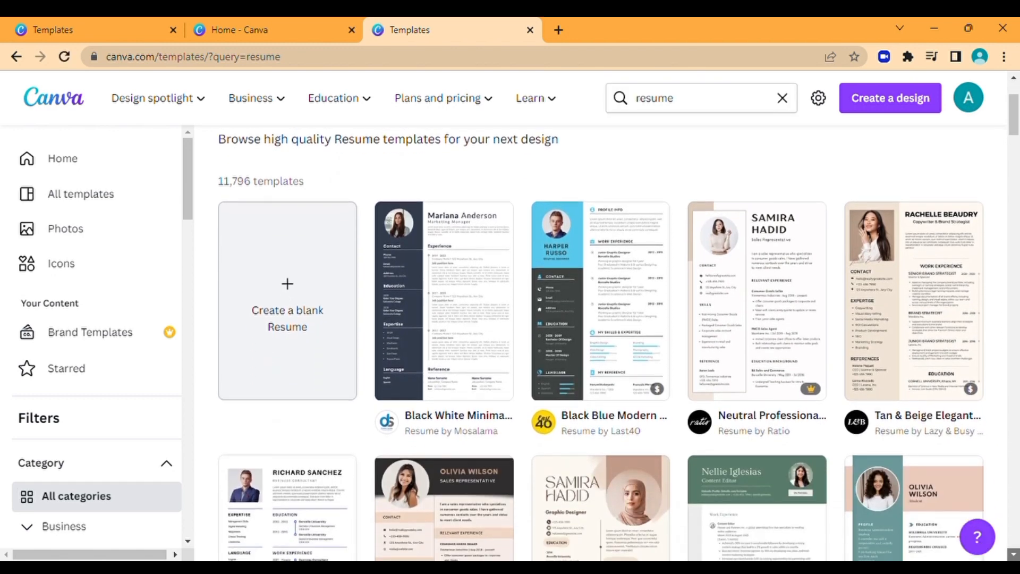
pyautogui.click(1014, 555)
pyautogui.click(1013, 555)
pyautogui.click(1013, 555)
pyautogui.click(1014, 555)
pyautogui.click(1013, 555)
pyautogui.click(1014, 554)
pyautogui.click(1013, 555)
pyautogui.click(1014, 555)
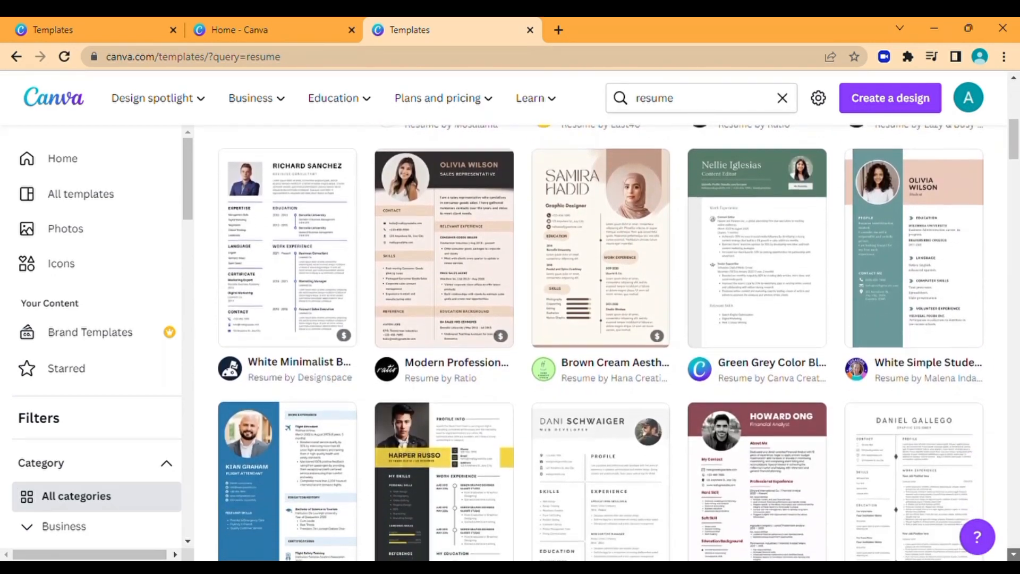
pyautogui.click(1013, 555)
pyautogui.click(1014, 554)
pyautogui.click(1014, 554)
pyautogui.click(1013, 555)
pyautogui.click(1013, 555)
pyautogui.click(1014, 555)
pyautogui.click(1014, 554)
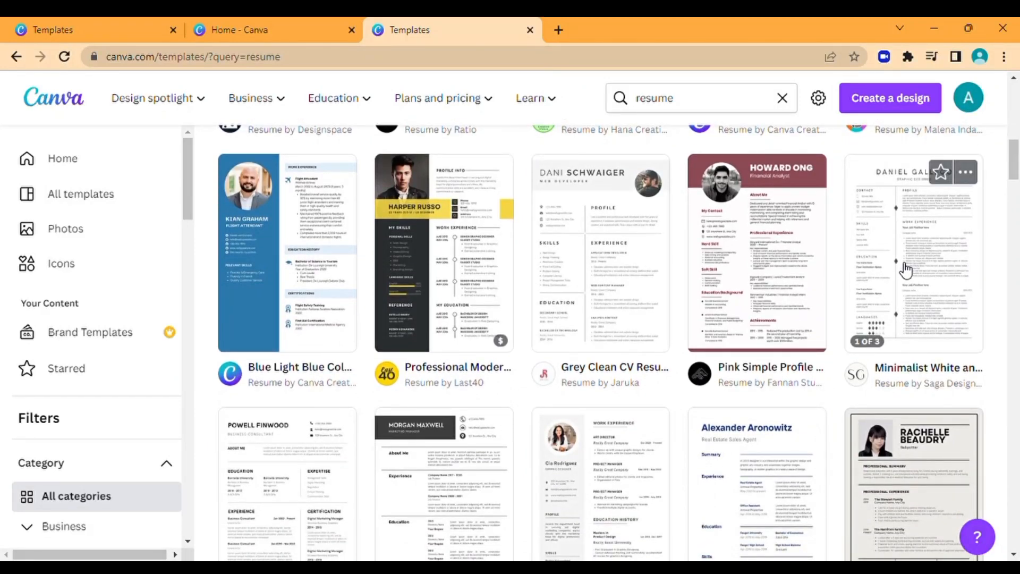
pyautogui.click(906, 270)
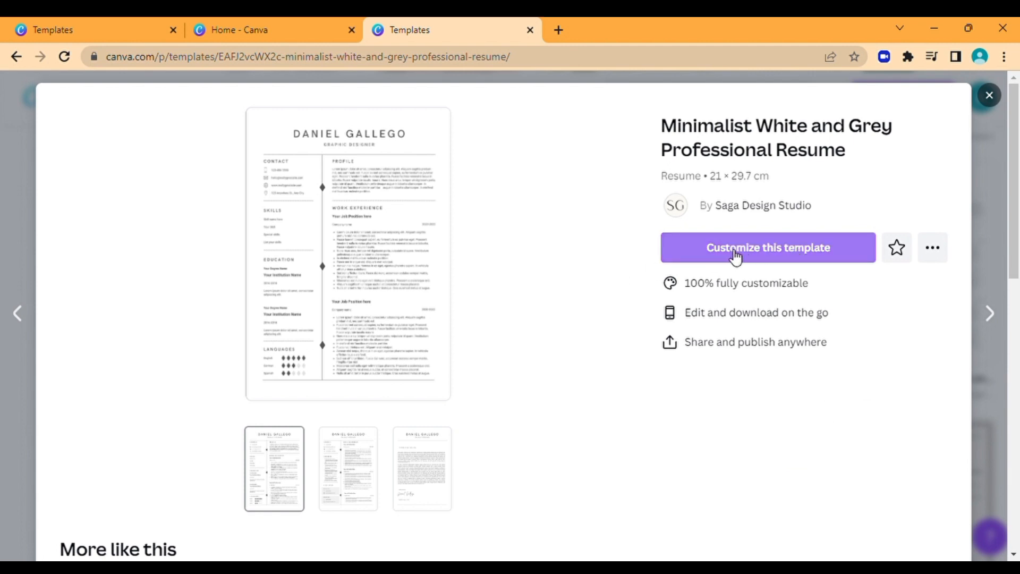
pyautogui.click(831, 258)
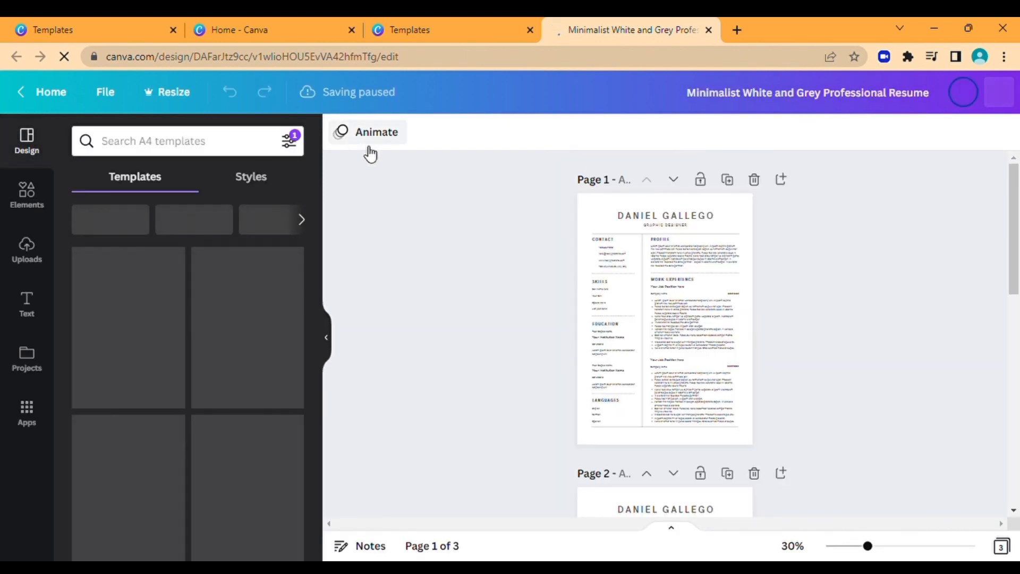
# Select the bulleted description of the first job position under Work Experience on page 1
pyautogui.click(625, 257)
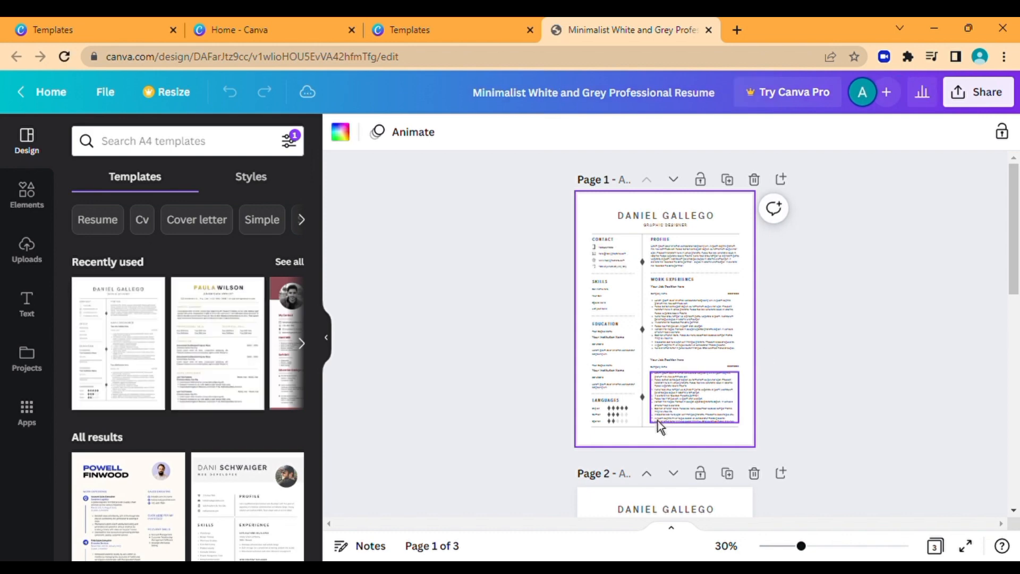
pyautogui.click(852, 547)
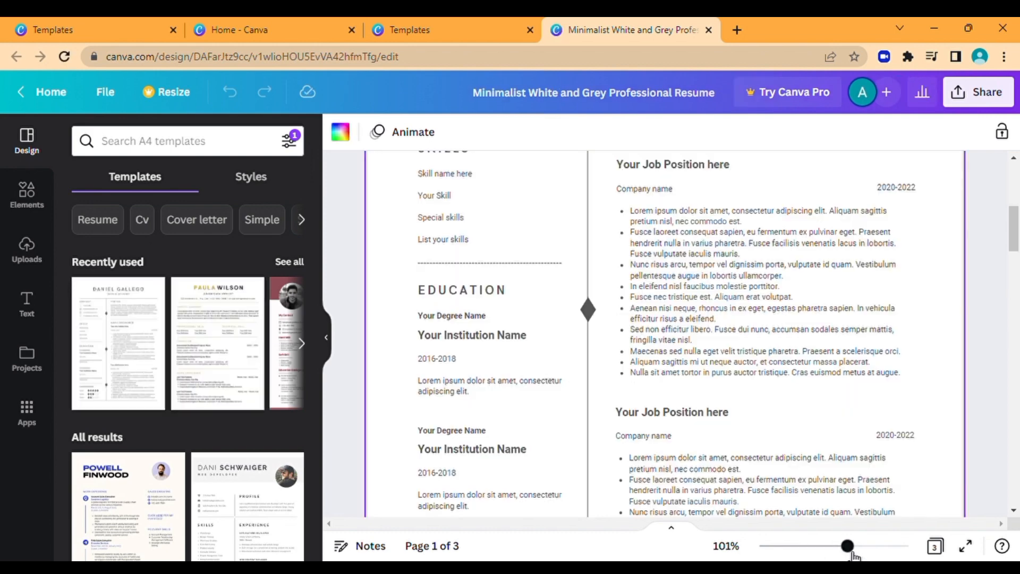
pyautogui.click(882, 547)
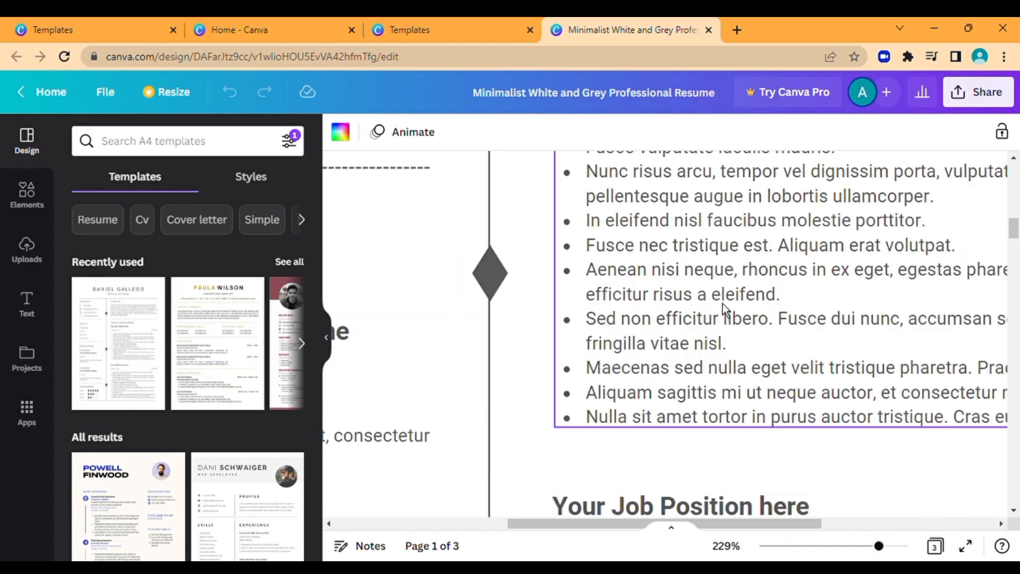
pyautogui.click(841, 546)
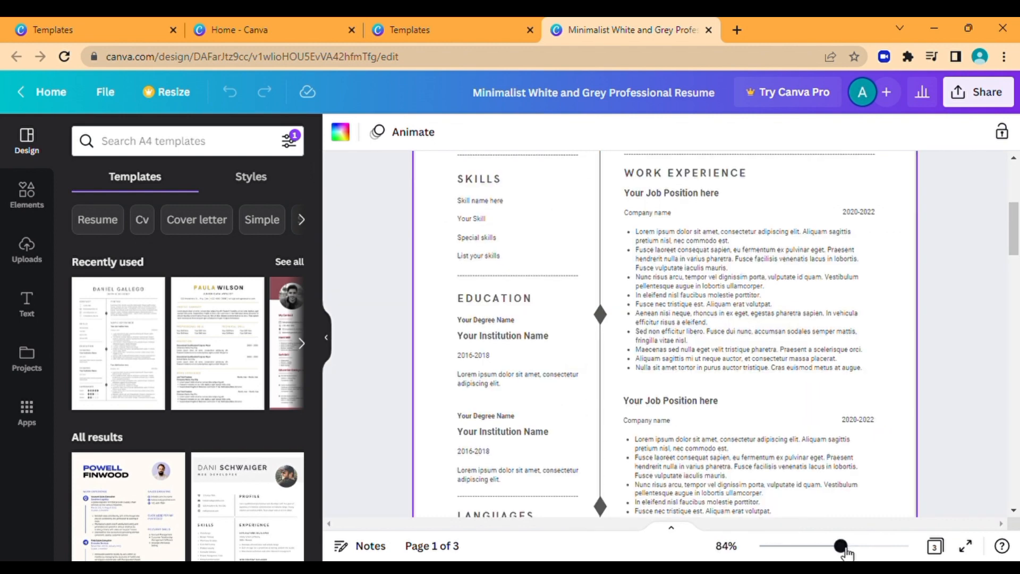
pyautogui.click(706, 225)
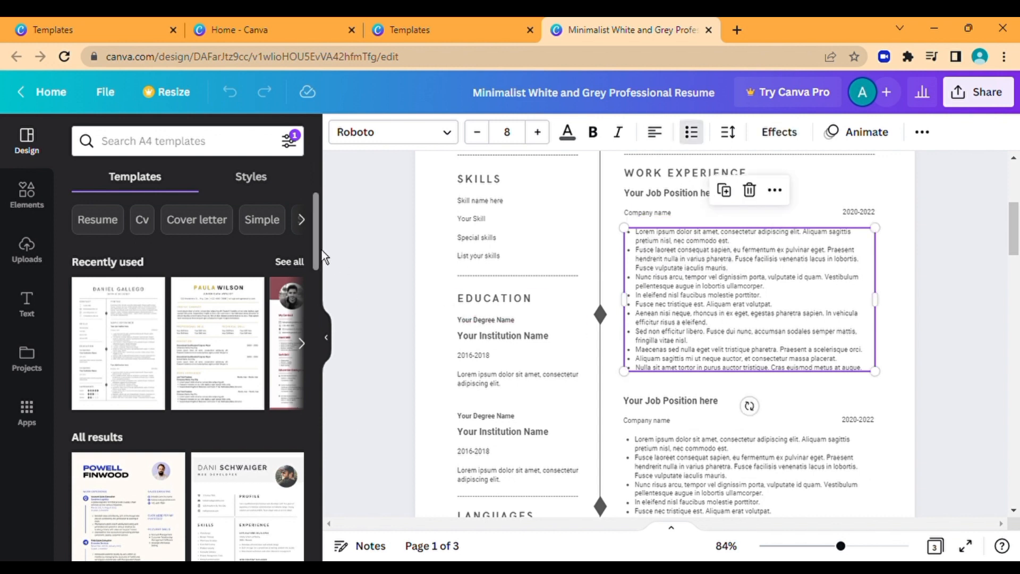
pyautogui.moveTo(321, 251); pyautogui.dragTo(333, 411)
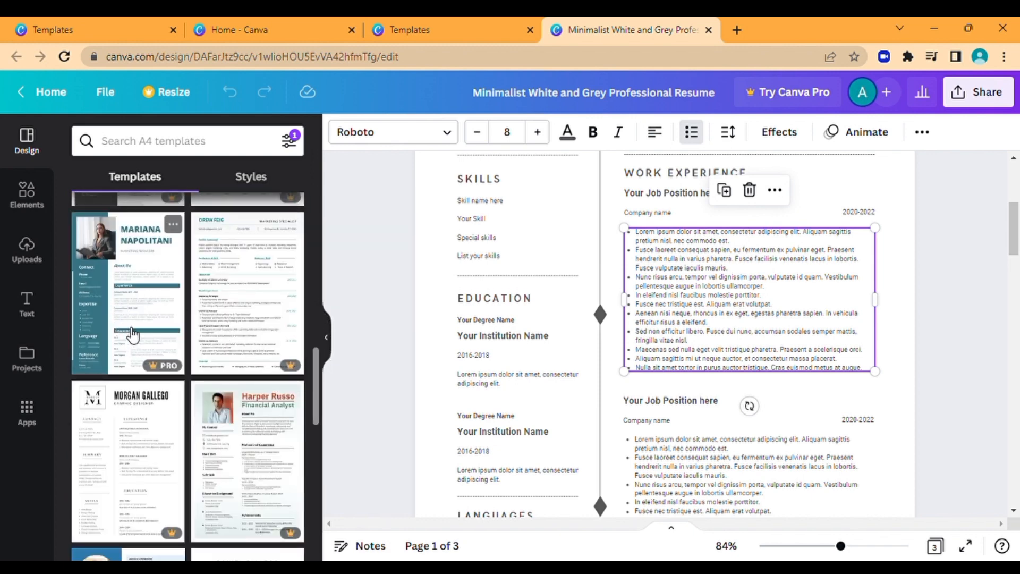
pyautogui.click(141, 287)
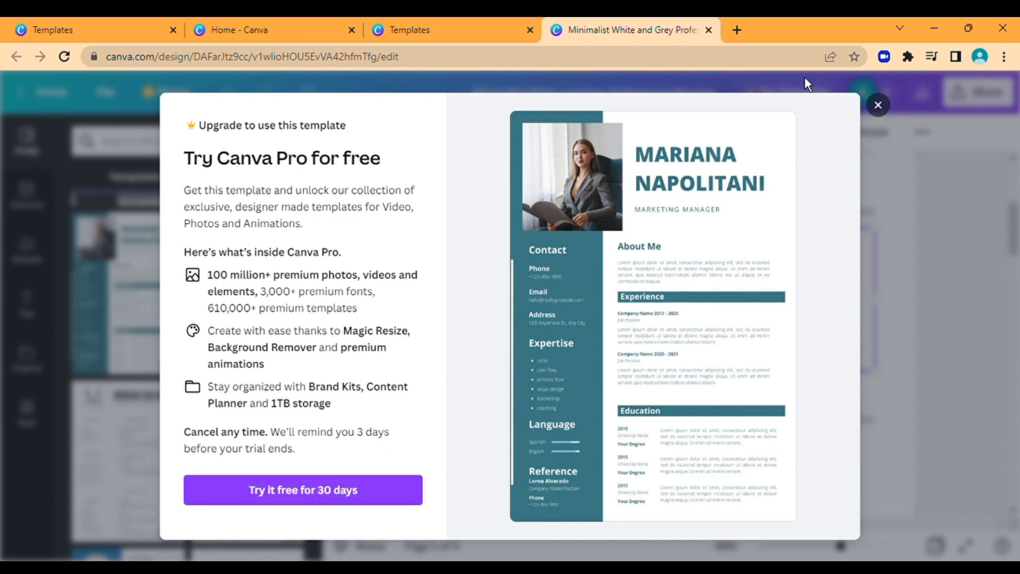
pyautogui.click(878, 106)
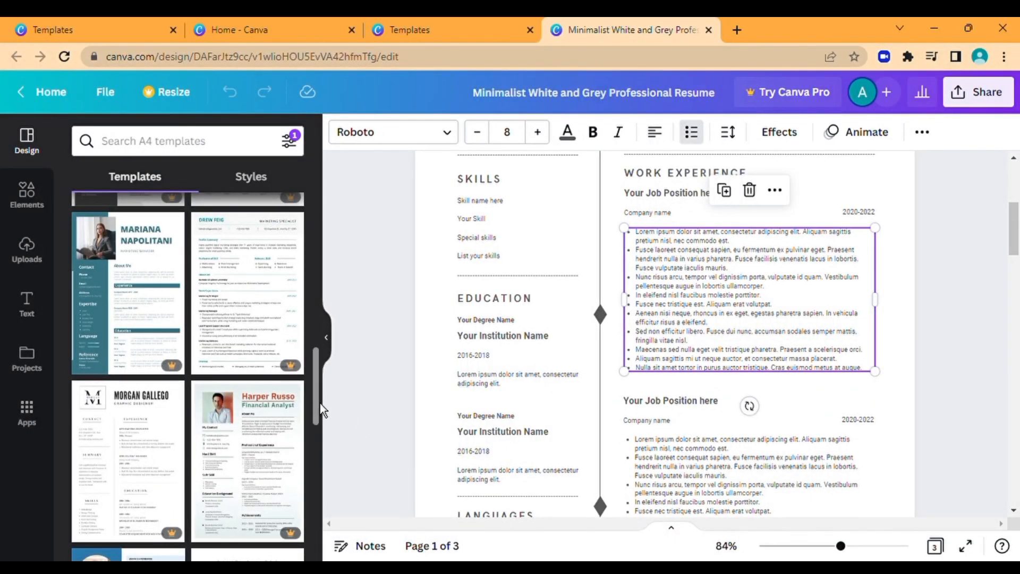
# Replace the page 1 layout with the first page of the "Blue Light Blue Color Blocks Flight Attendant CV" template
pyautogui.moveTo(323, 403); pyautogui.dragTo(325, 471)
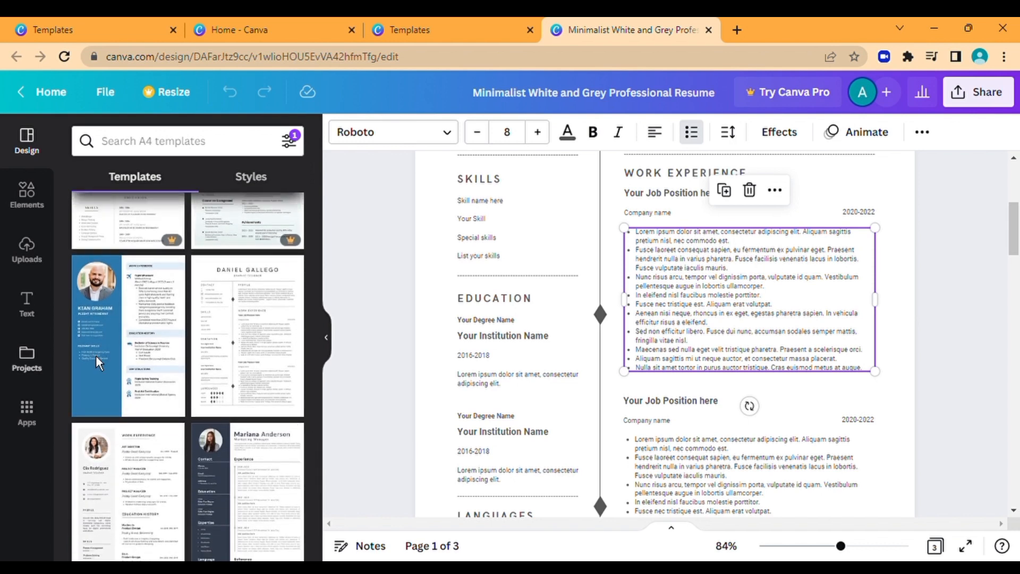
pyautogui.click(134, 354)
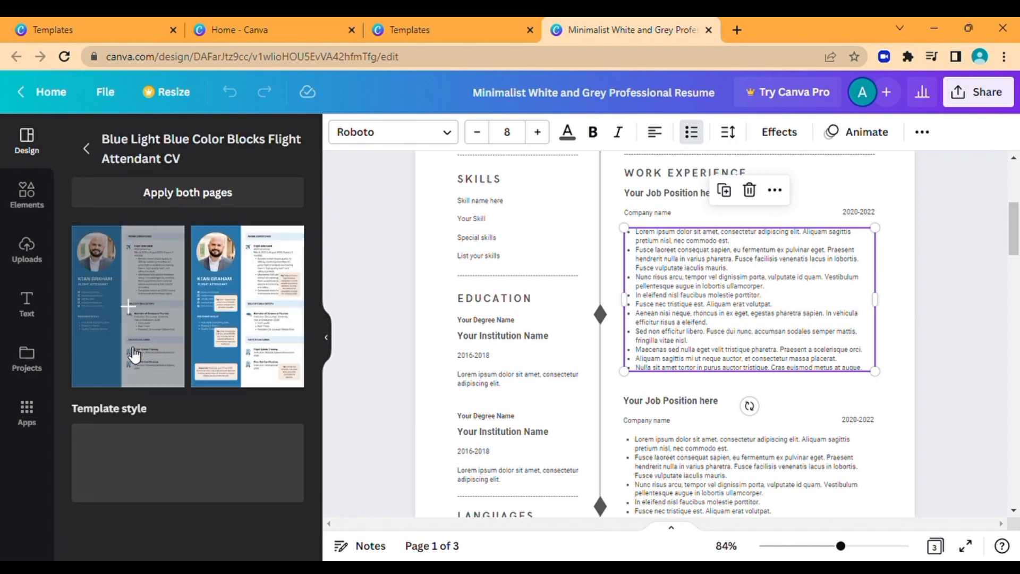
pyautogui.click(134, 308)
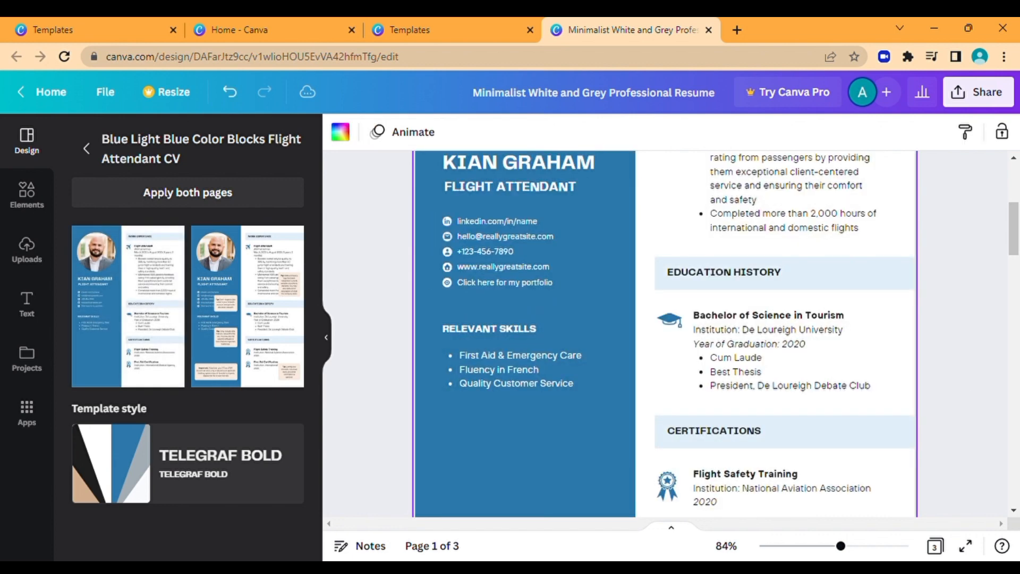
# Add a new page after page 3 and apply the second page of the flight attendant CV template to it
pyautogui.click(791, 546)
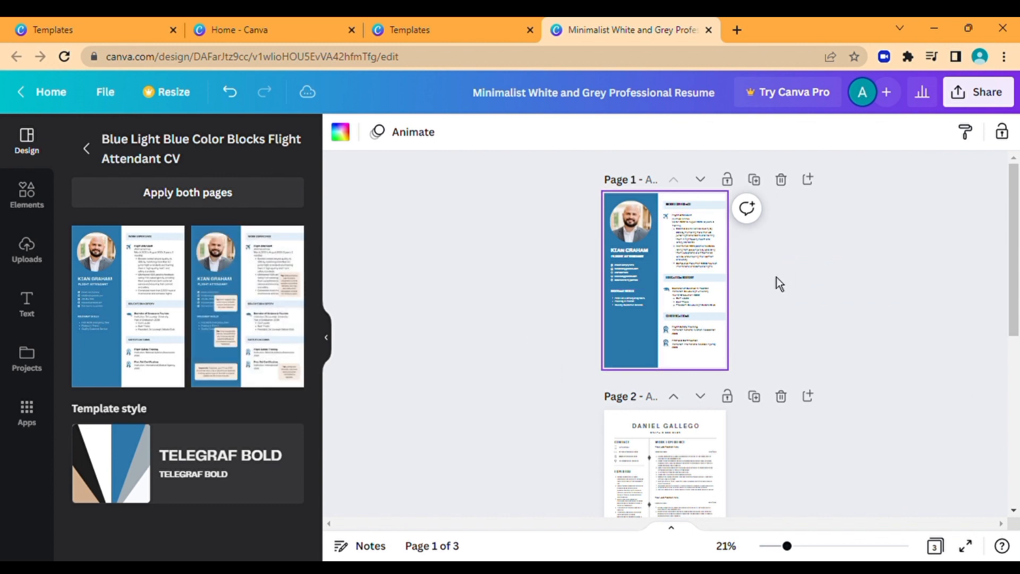
pyautogui.click(1014, 510)
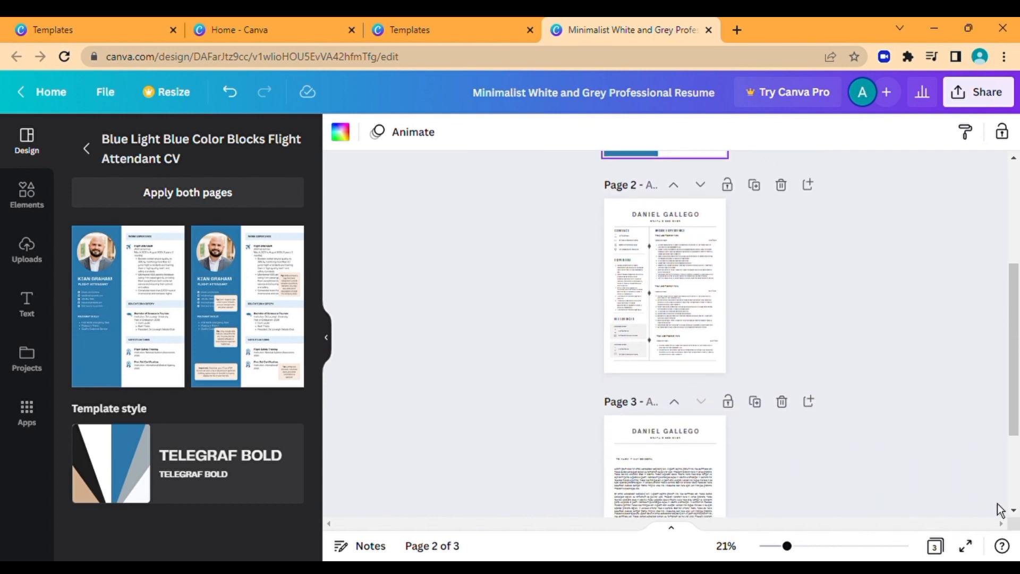
pyautogui.click(1014, 511)
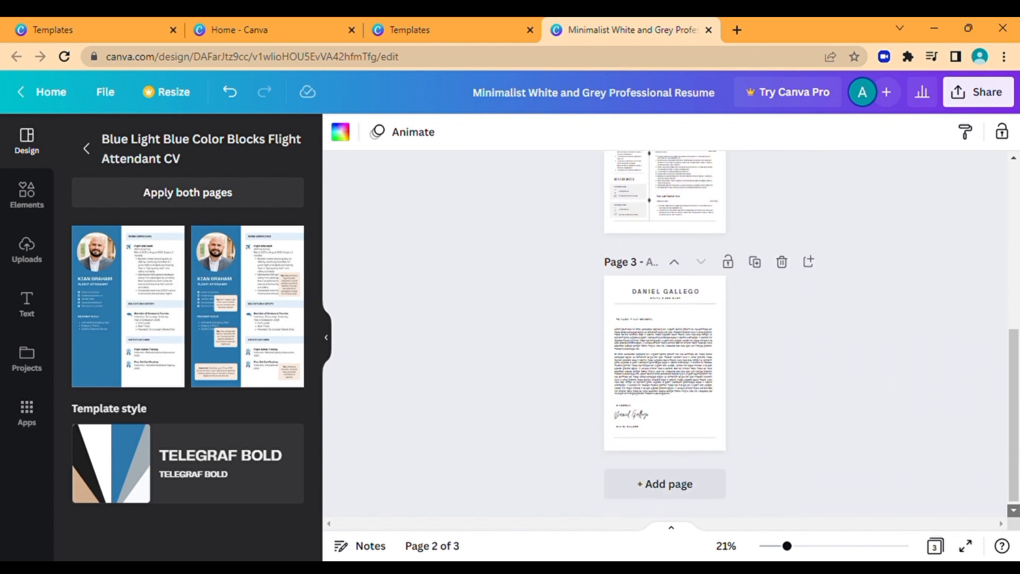
pyautogui.click(687, 481)
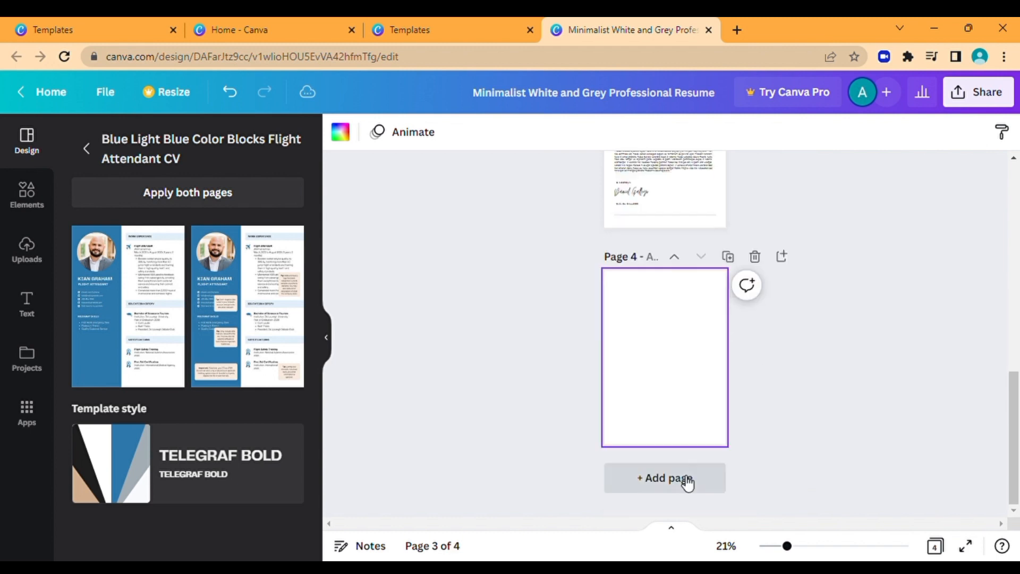
pyautogui.click(277, 317)
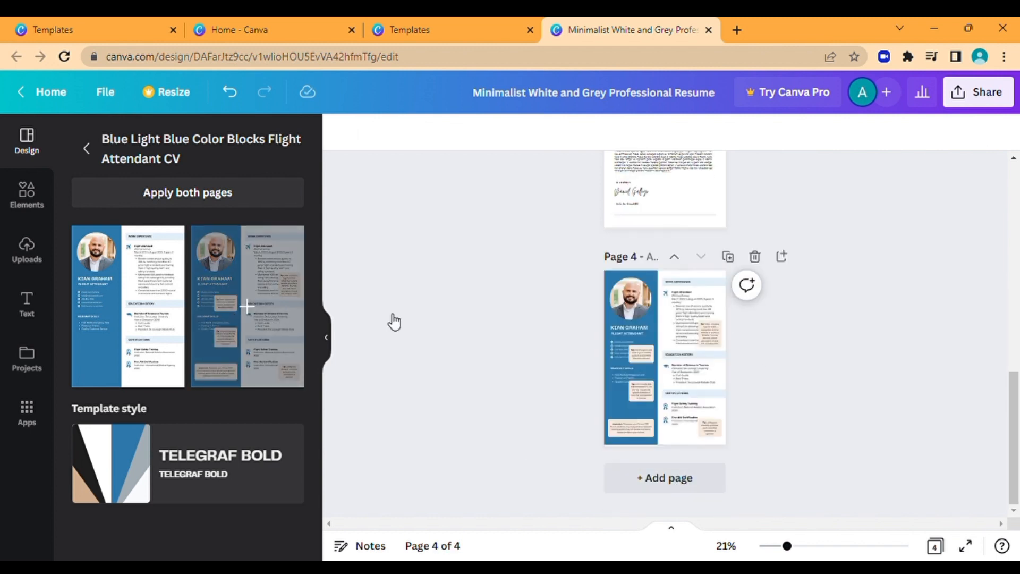
# Select the work experience text on page 4
pyautogui.click(690, 362)
pyautogui.moveTo(689, 362); pyautogui.dragTo(638, 378)
pyautogui.click(690, 306)
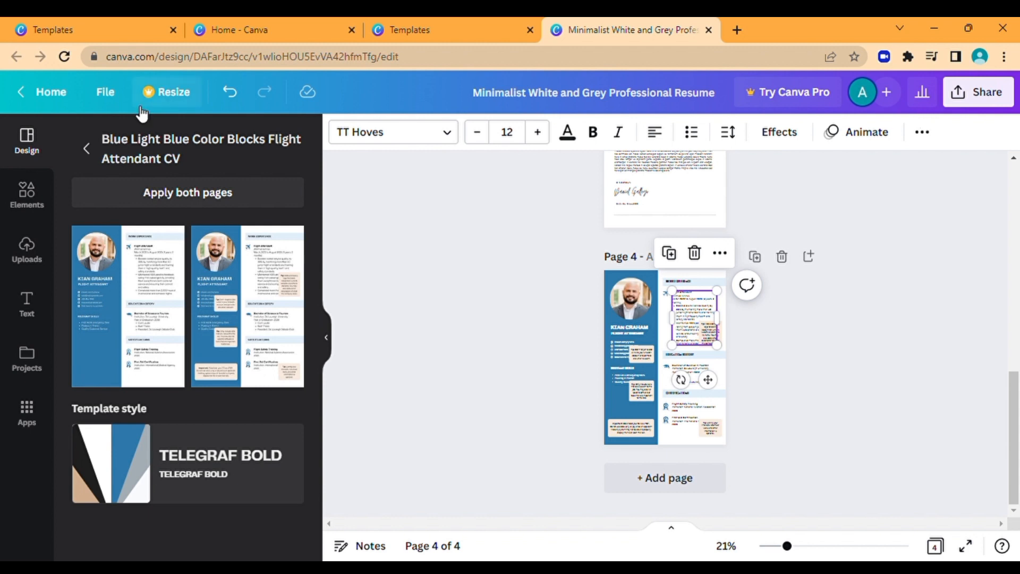
# Return to the home page, search the new design types for "facebook" and create a Facebook Cover design
pyautogui.click(53, 91)
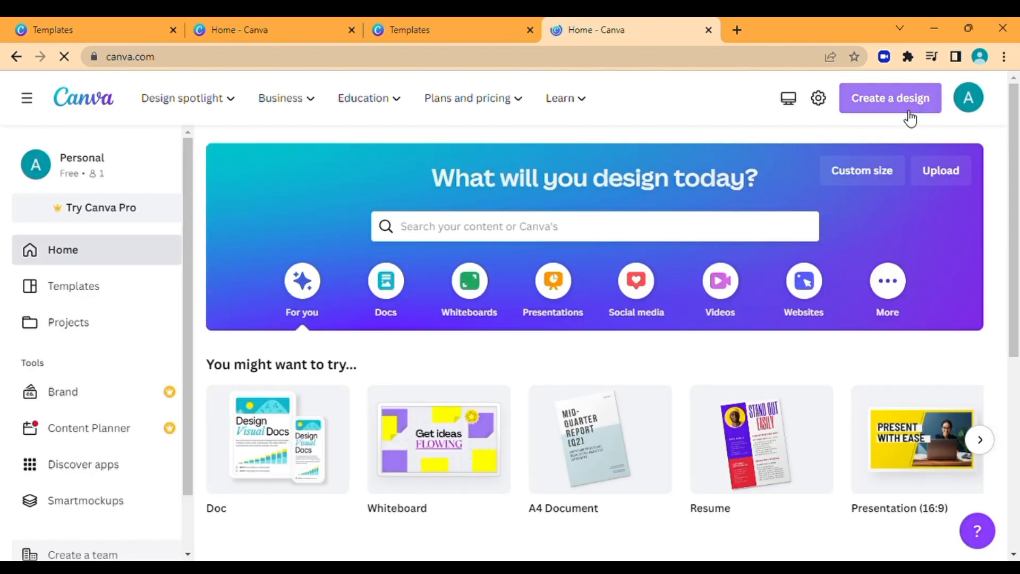
pyautogui.click(910, 118)
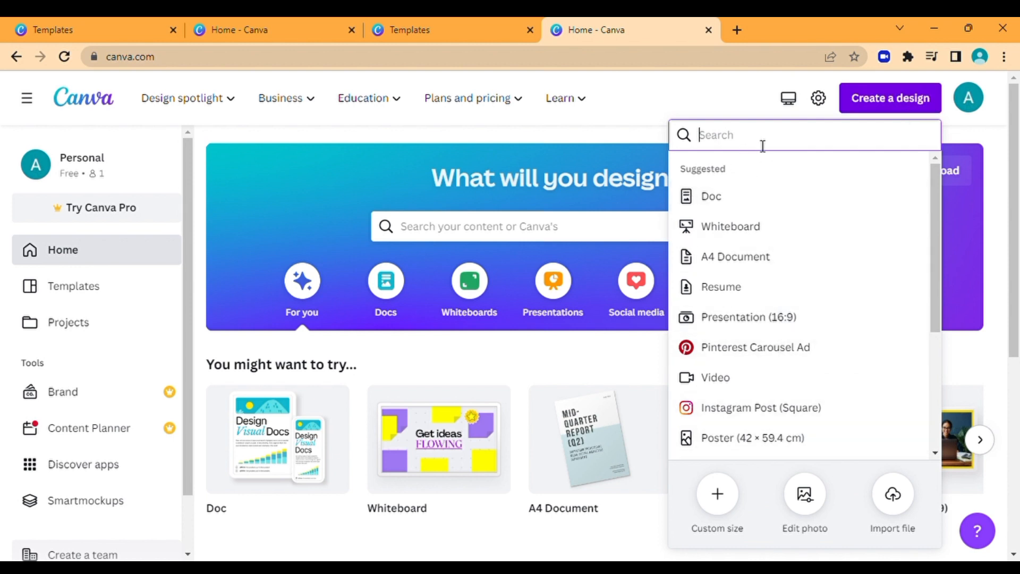
pyautogui.write('facebook')
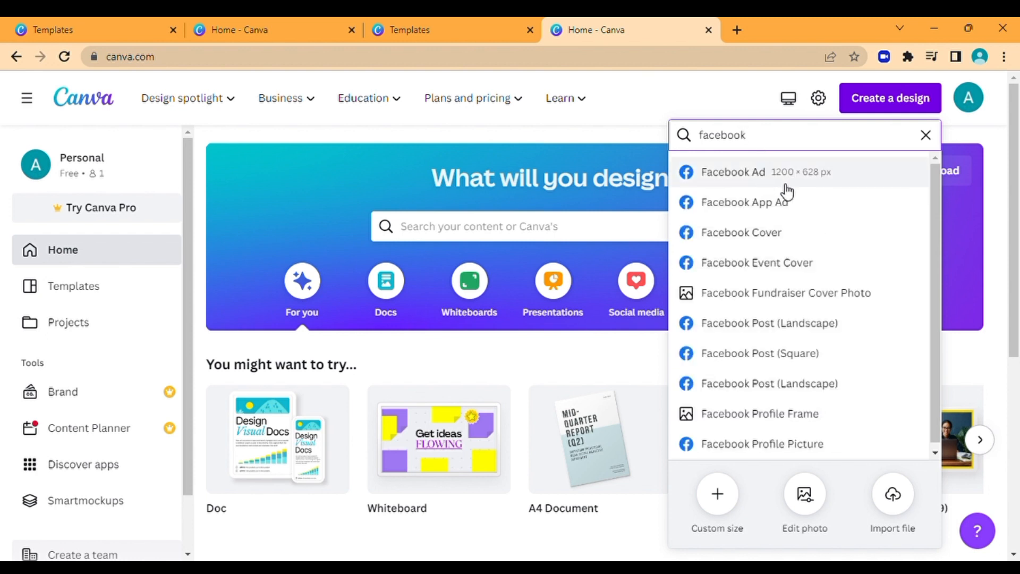
pyautogui.click(777, 233)
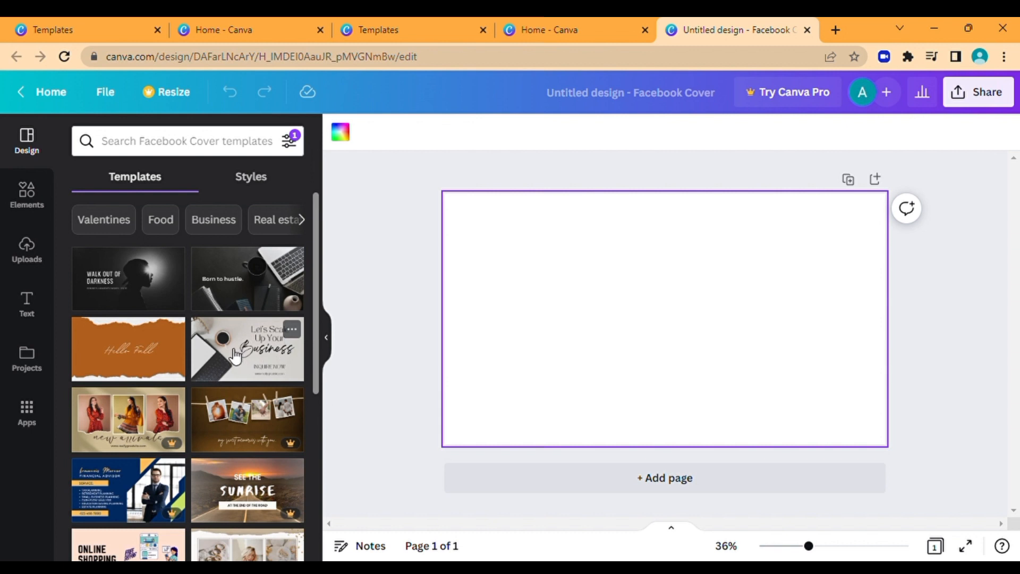
# Apply the orange "Hello Fall" torn-paper template to the blank Facebook cover
pyautogui.click(219, 147)
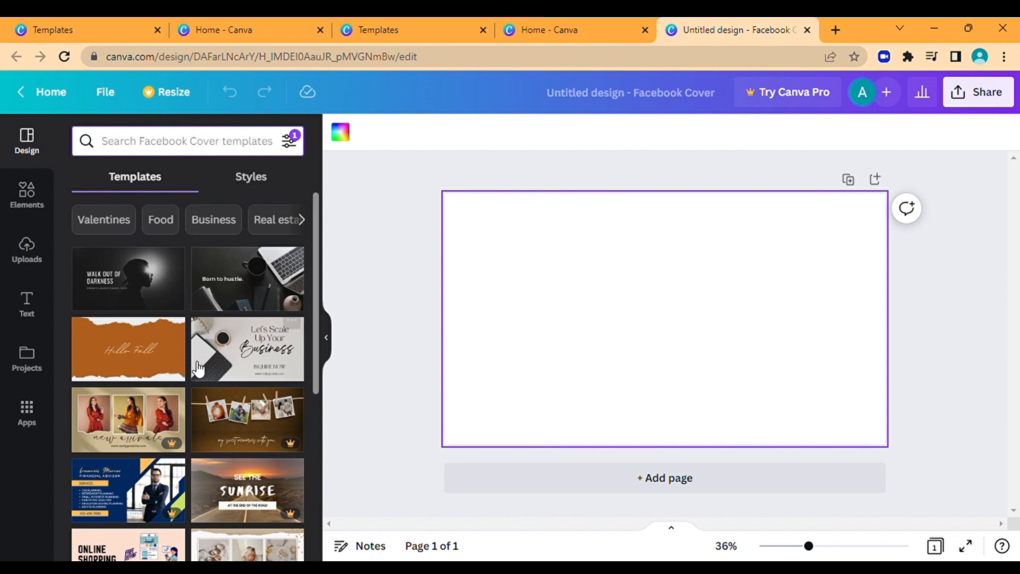
pyautogui.click(128, 351)
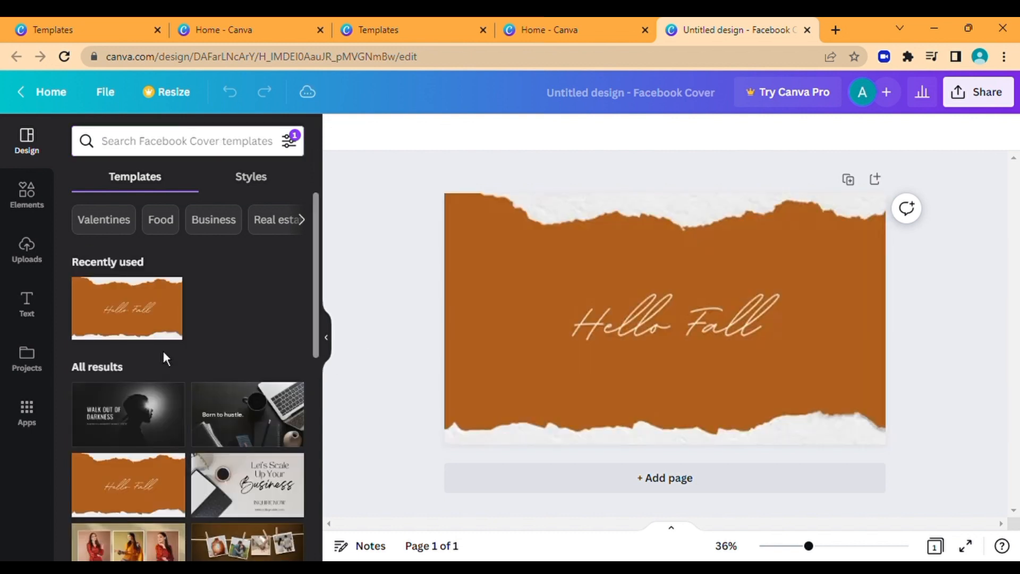
pyautogui.click(876, 356)
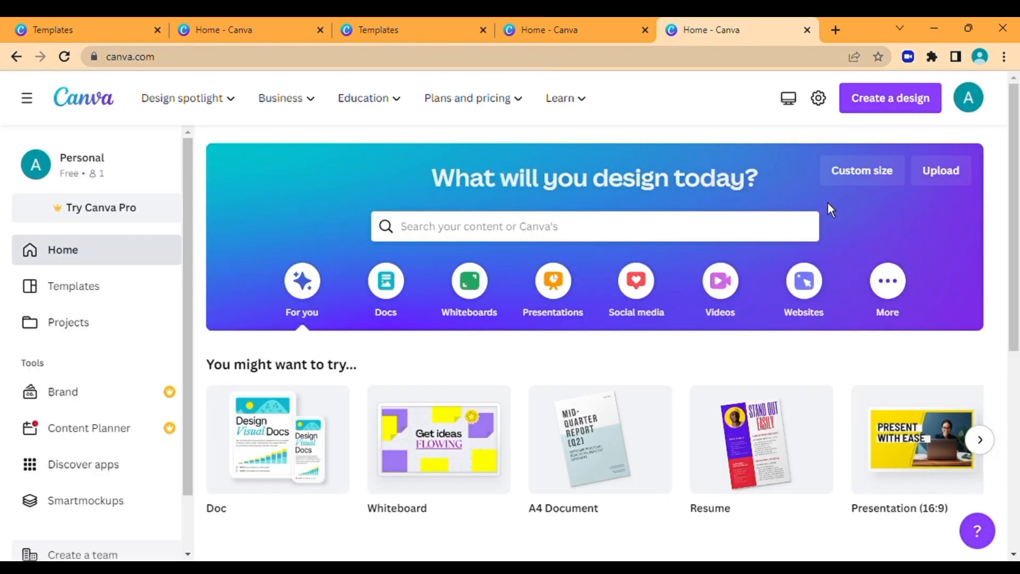
# Create a new blank A4 Document design from the home page
pyautogui.click(879, 113)
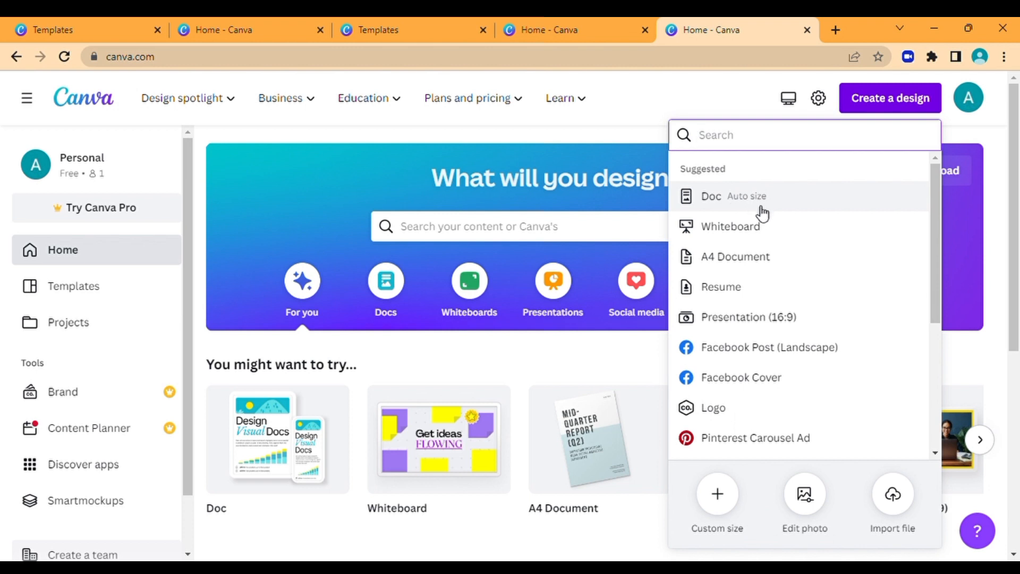
pyautogui.click(758, 261)
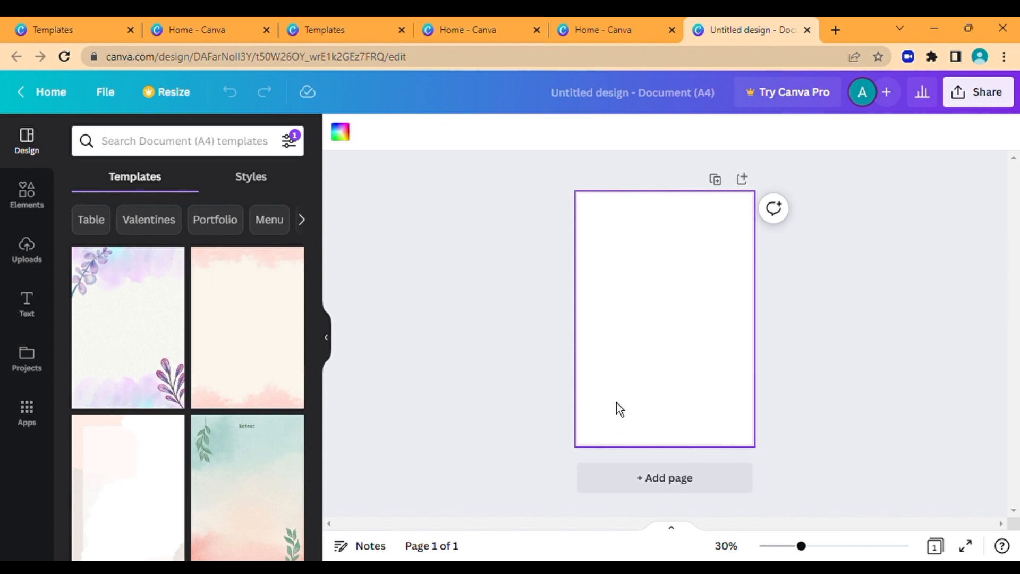
# Try dark grey, pink, turquoise, yellow and orange from the default colors as the page background
pyautogui.click(343, 137)
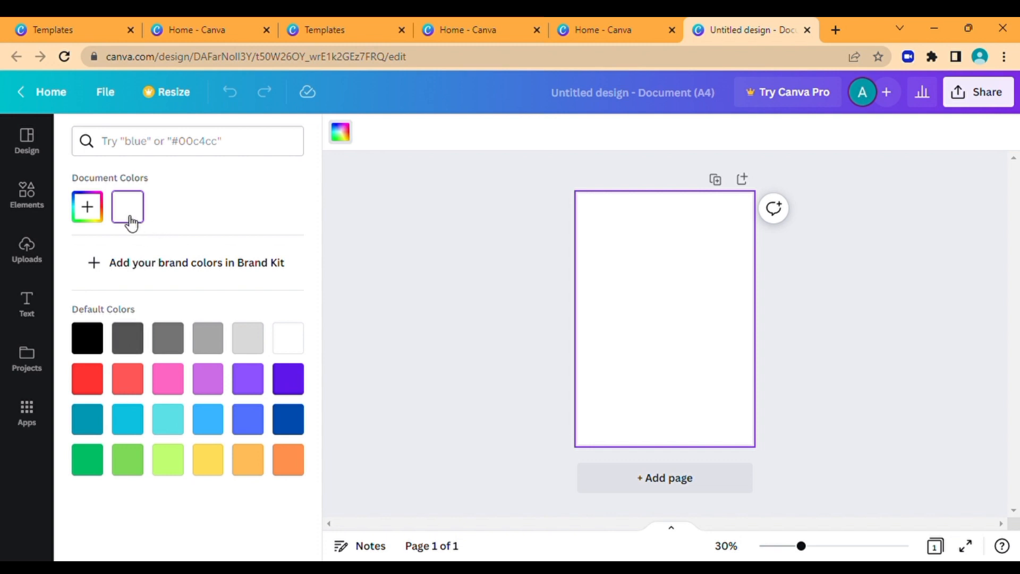
pyautogui.click(136, 346)
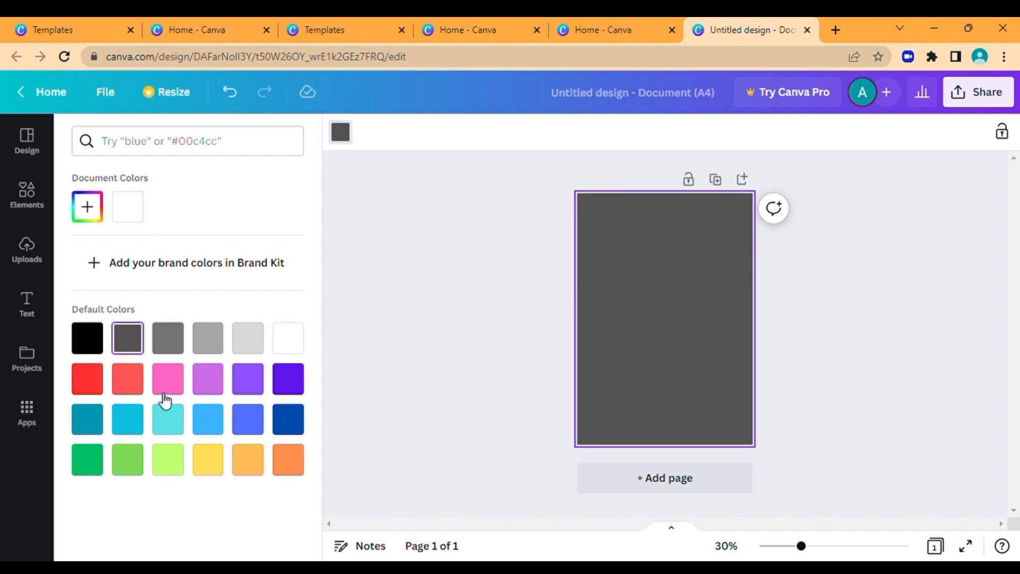
pyautogui.click(169, 384)
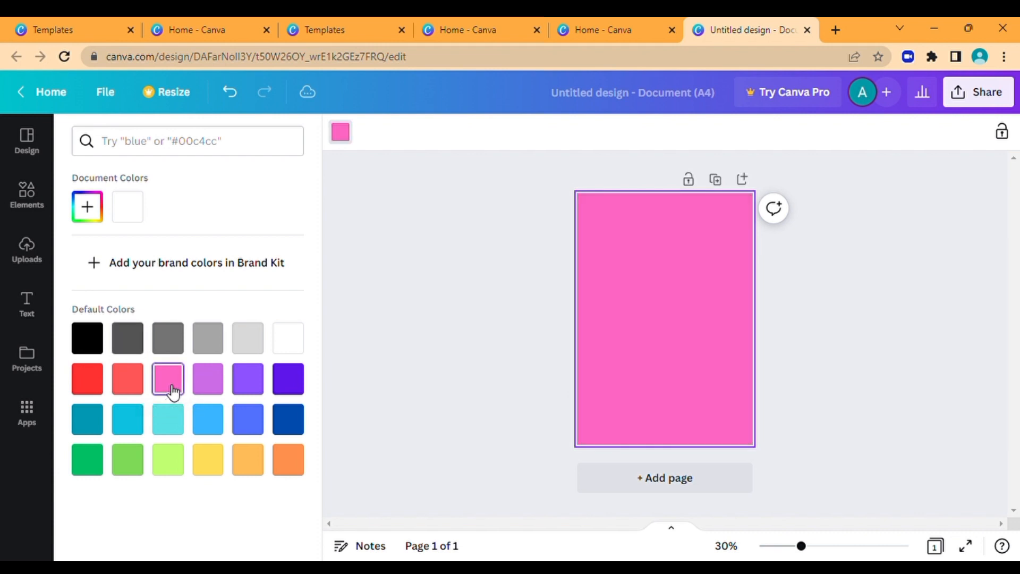
pyautogui.click(171, 422)
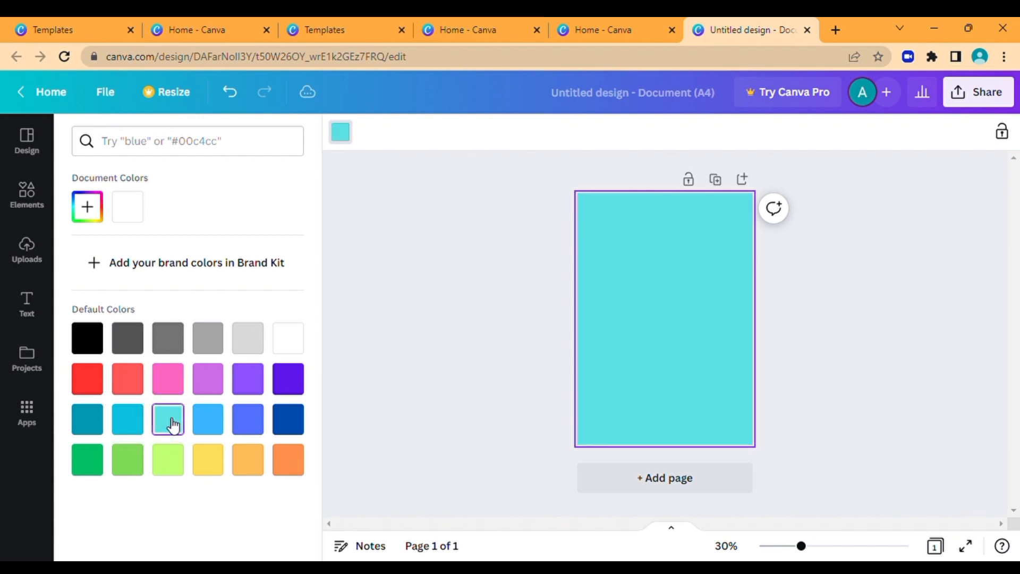
pyautogui.click(214, 460)
pyautogui.click(288, 463)
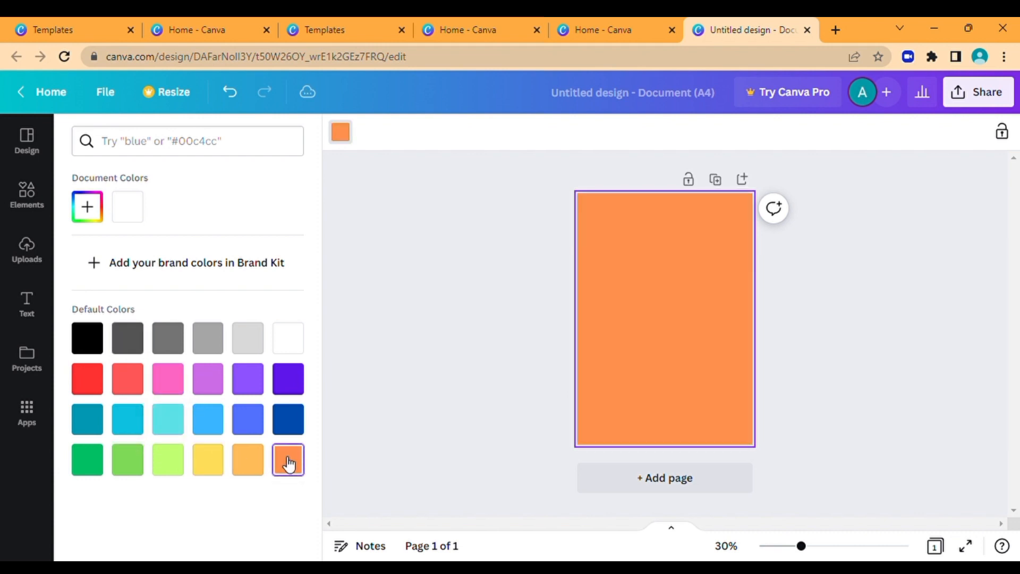
# Set the page background to a custom green, #97BF12
pyautogui.click(98, 211)
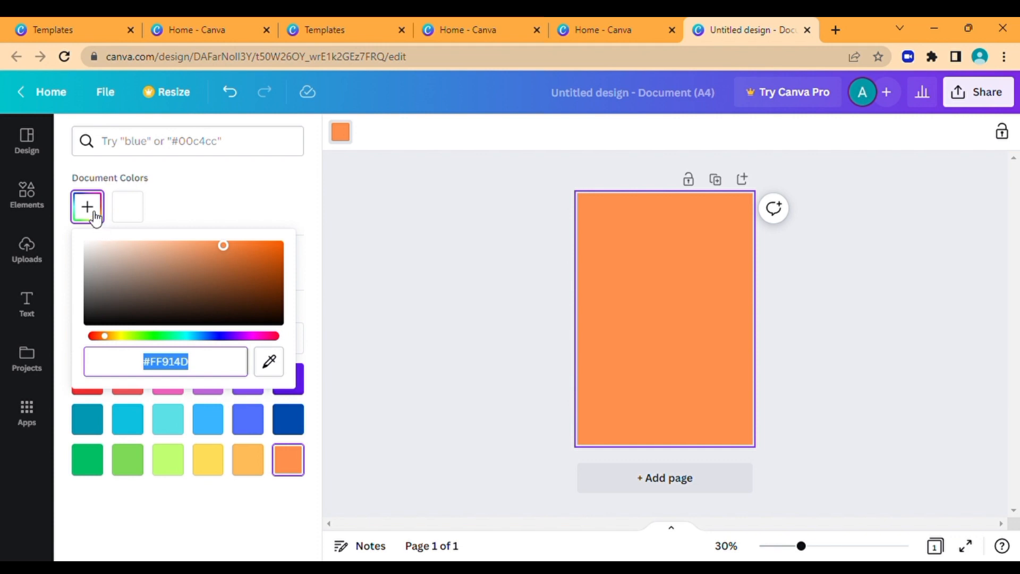
pyautogui.click(119, 336)
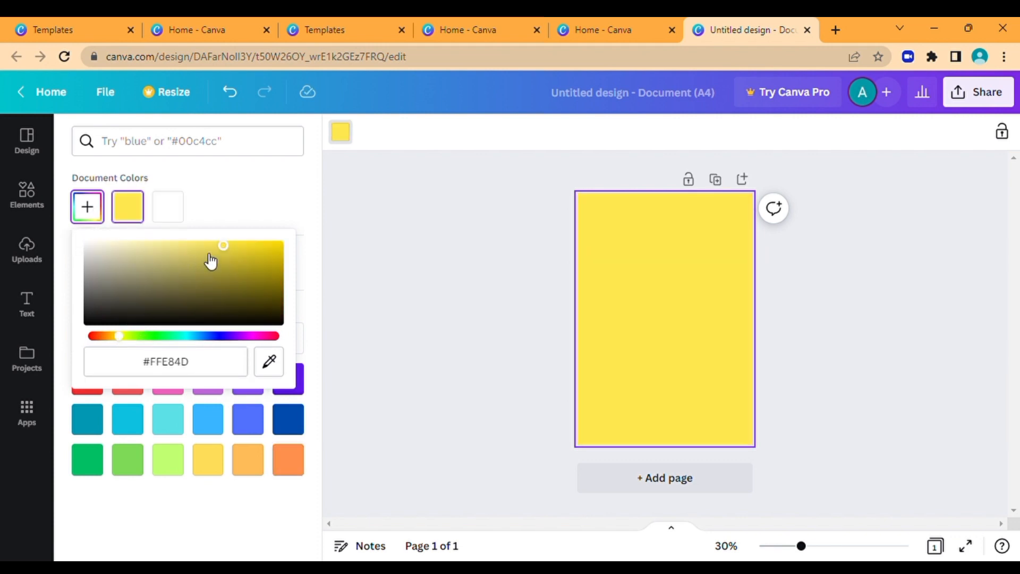
pyautogui.click(238, 252)
pyautogui.moveTo(238, 253); pyautogui.dragTo(169, 288)
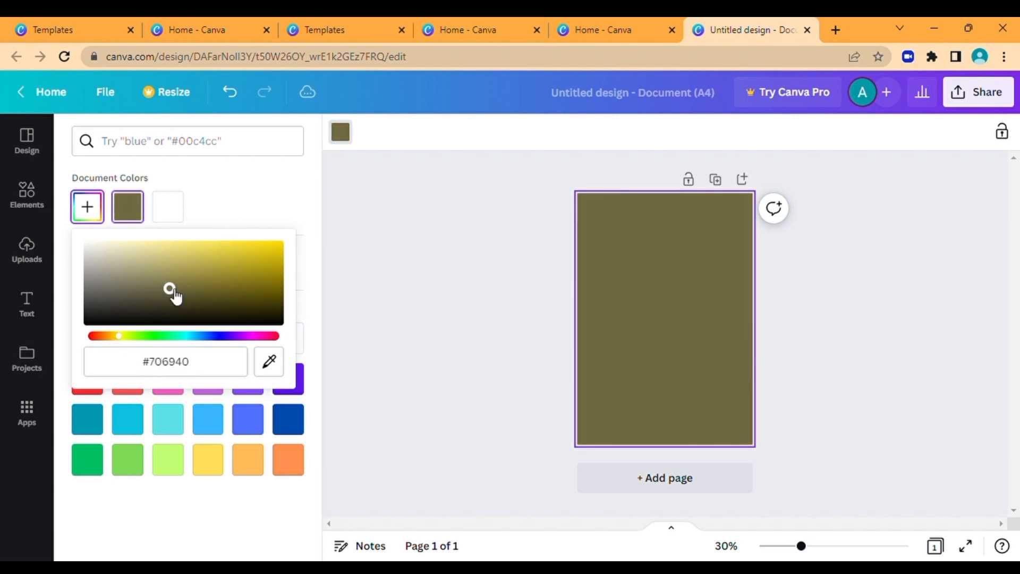
pyautogui.click(130, 336)
pyautogui.click(267, 247)
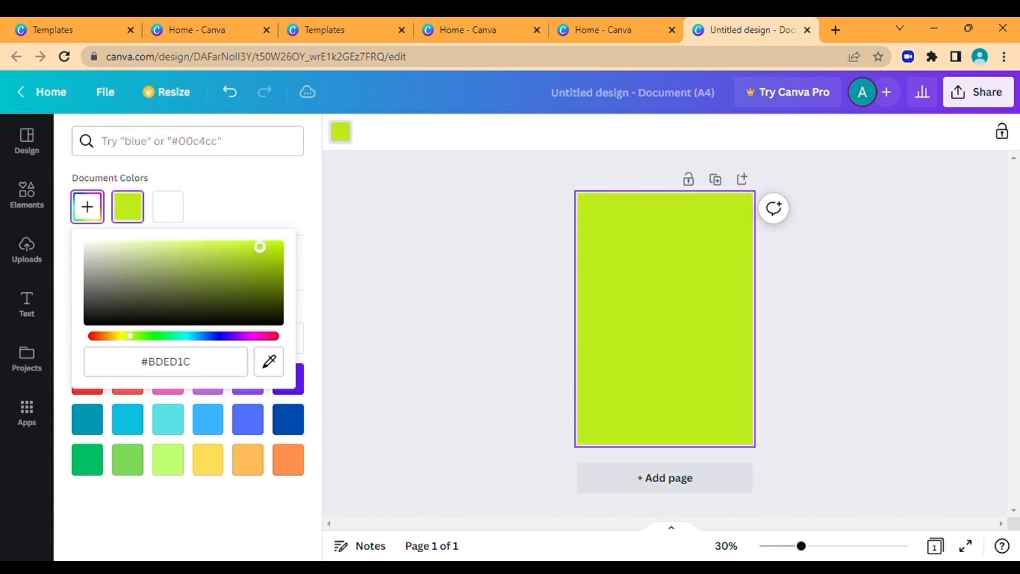
pyautogui.click(199, 321)
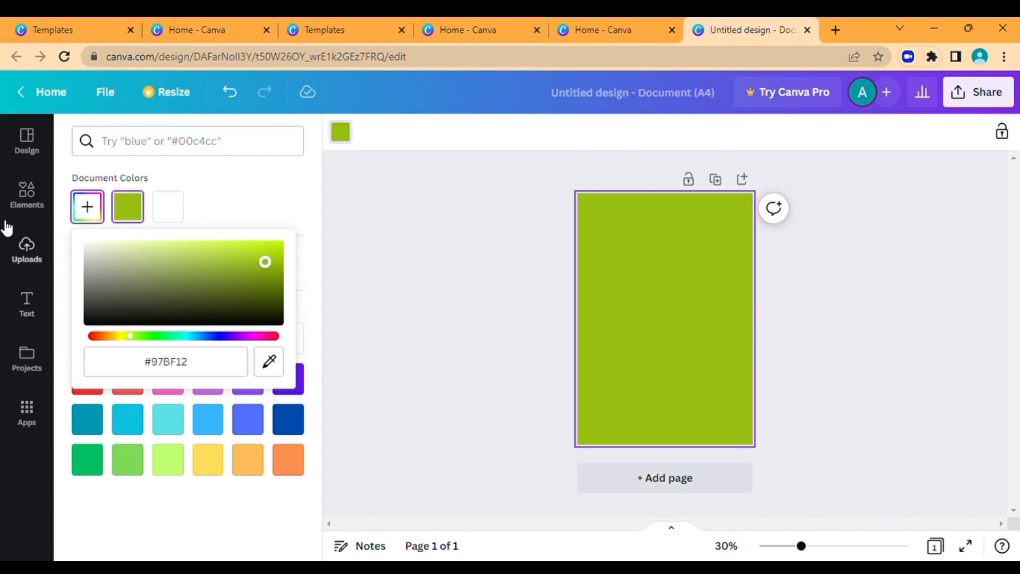
# Examine the categories offered for searching elements and return to the A4 document template search
pyautogui.click(29, 202)
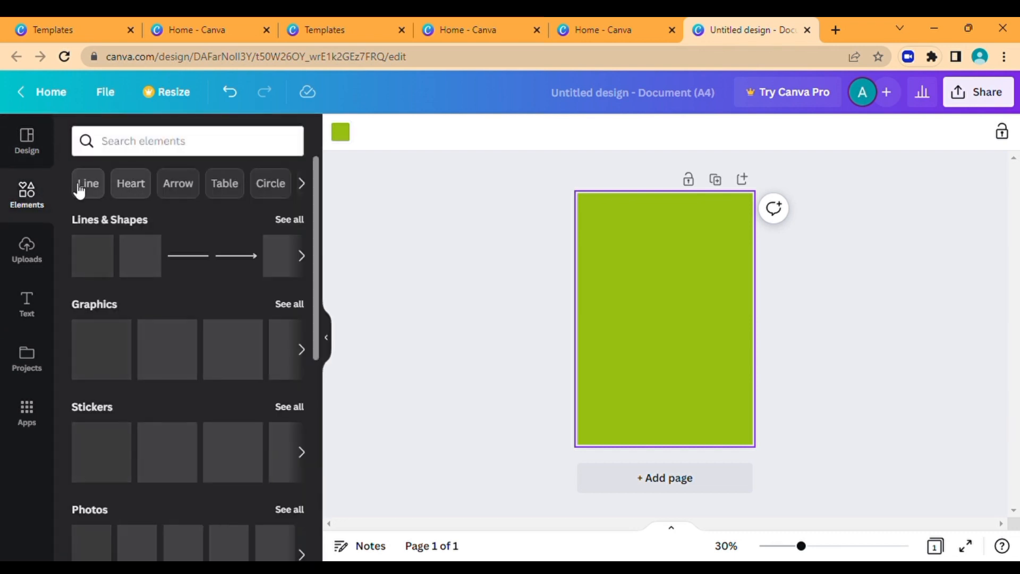
pyautogui.click(166, 143)
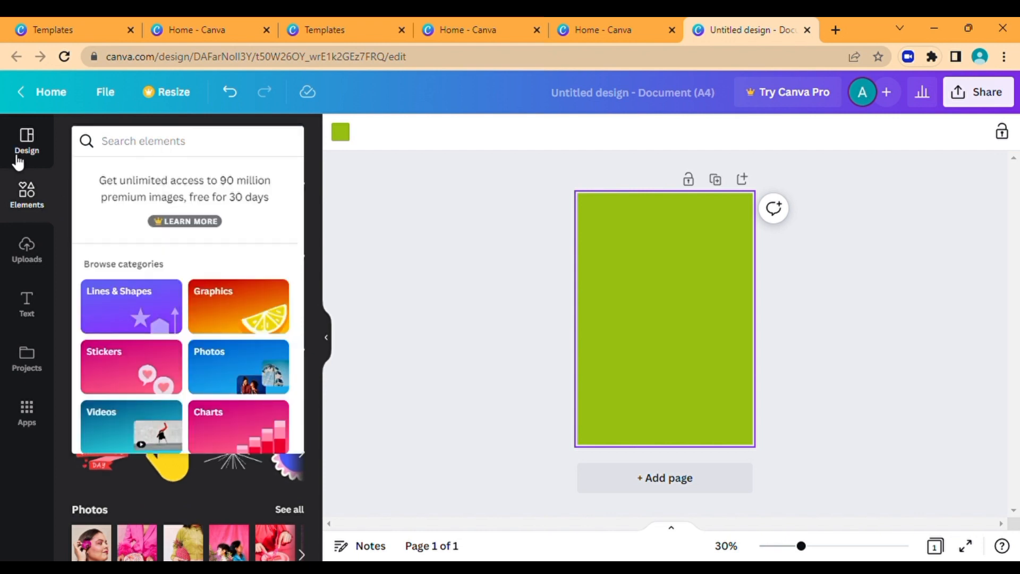
pyautogui.click(31, 143)
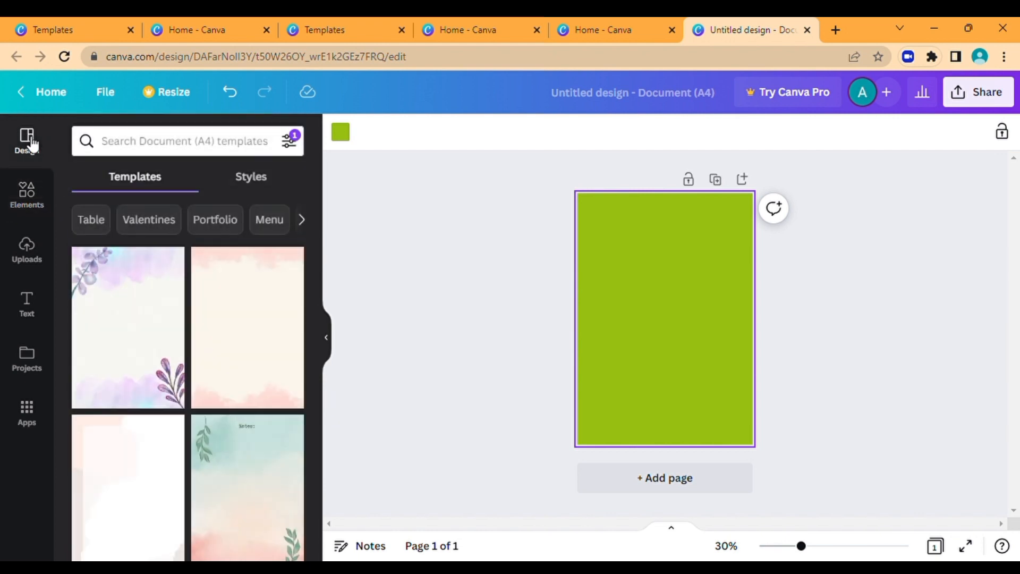
pyautogui.click(155, 145)
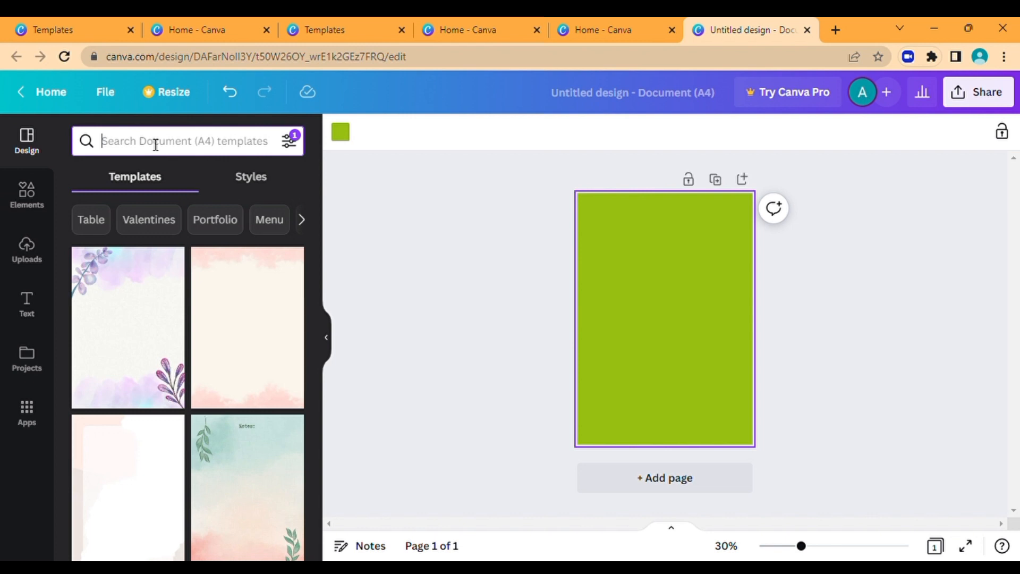
# Search the A4 document templates for analytics and narrow the search to Data analysis
pyautogui.write('an')
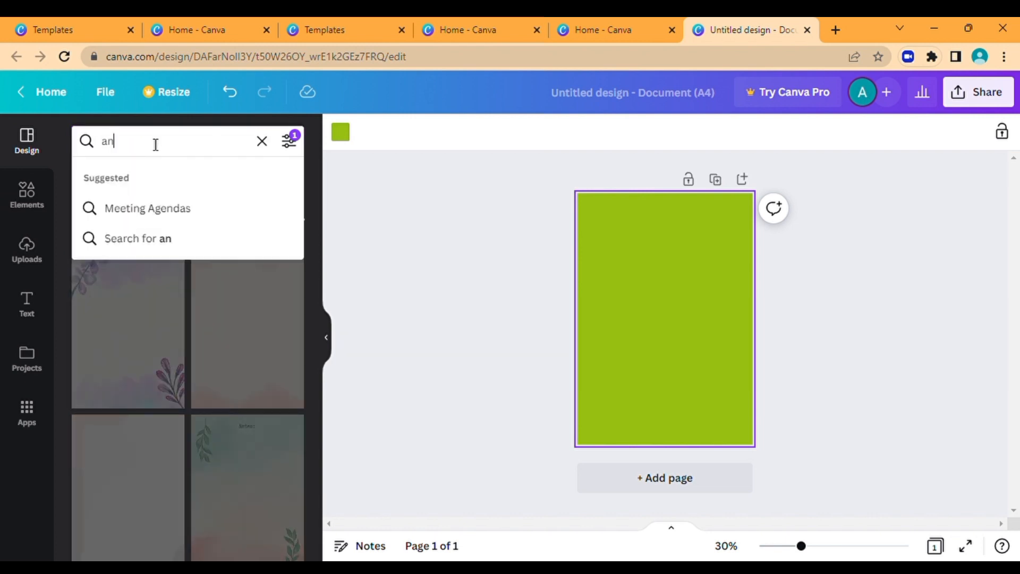
pyautogui.write('a')
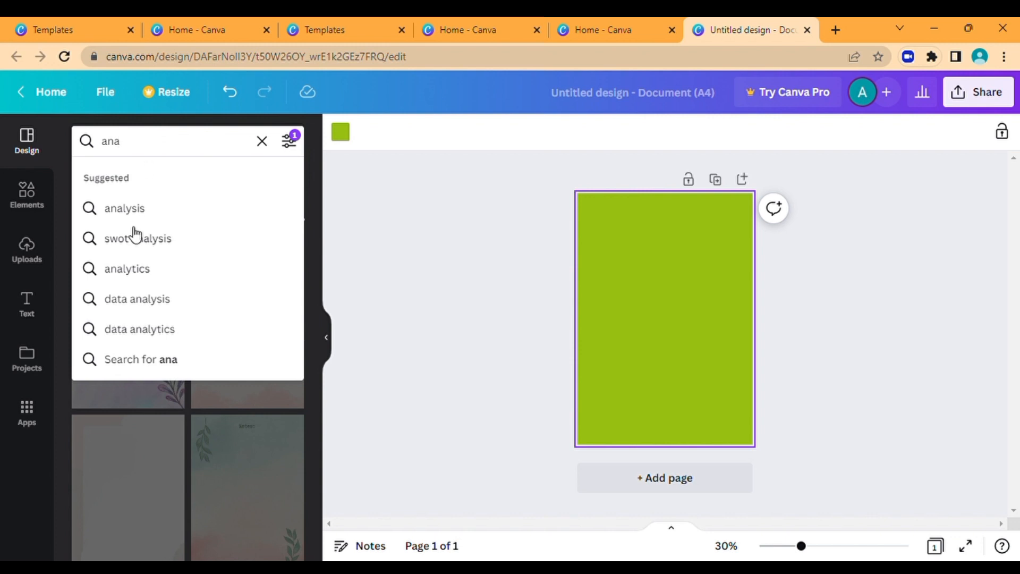
pyautogui.click(134, 275)
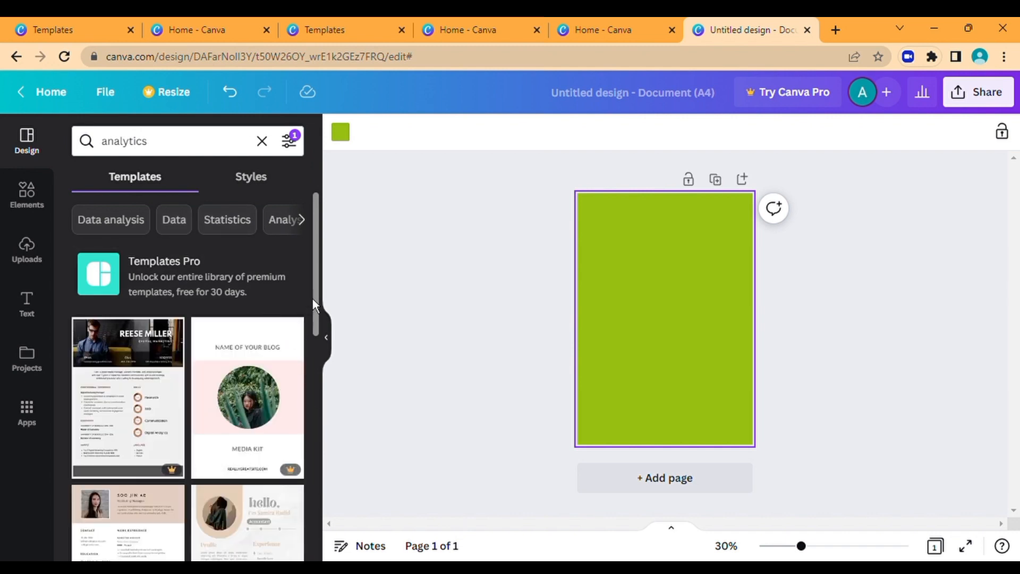
pyautogui.moveTo(323, 293); pyautogui.dragTo(346, 237)
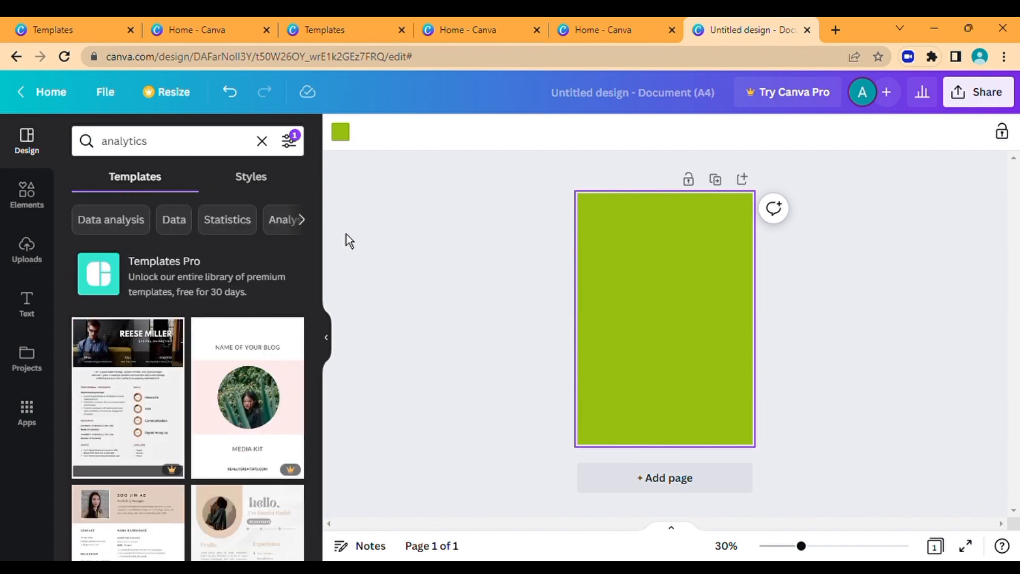
pyautogui.click(136, 228)
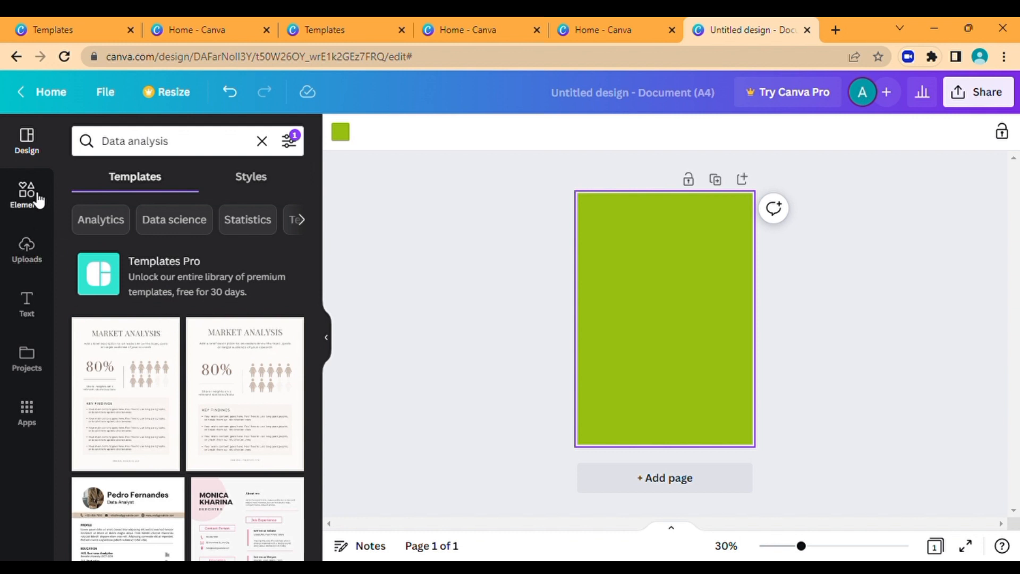
# Search the elements for analysis photos and place the one of people around a laptop on the upper part of the page
pyautogui.click(38, 200)
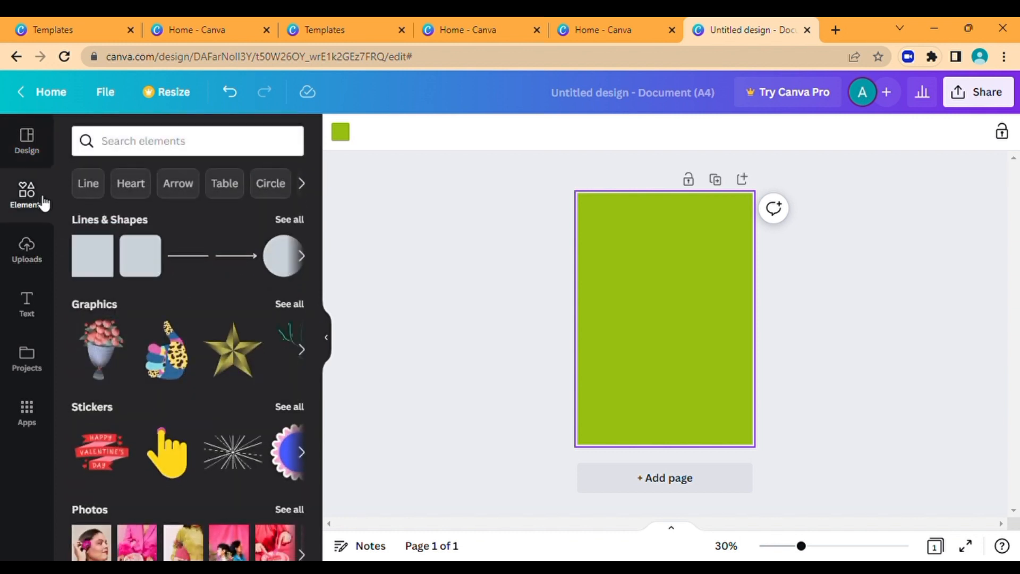
pyautogui.click(156, 144)
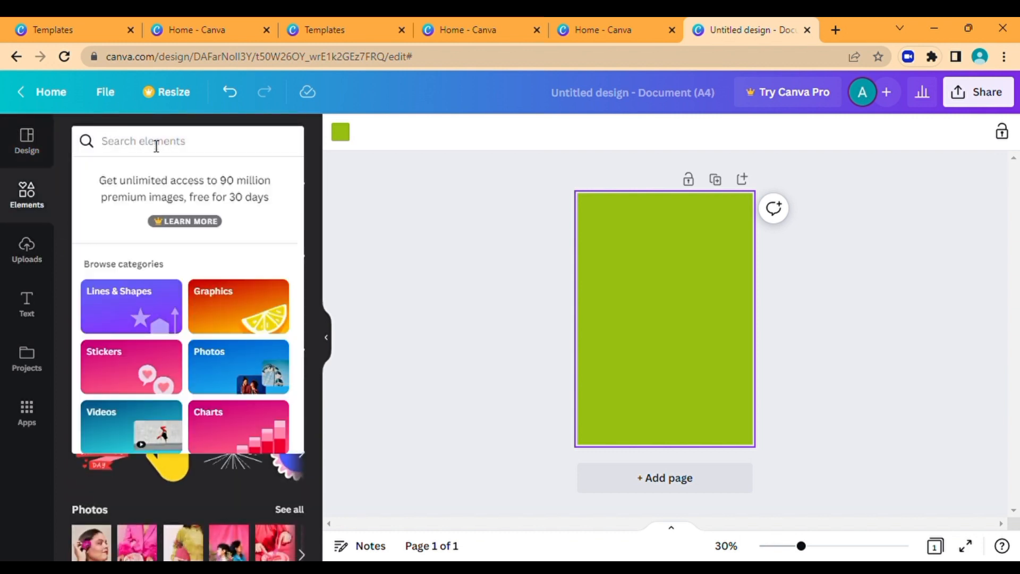
pyautogui.write('ana')
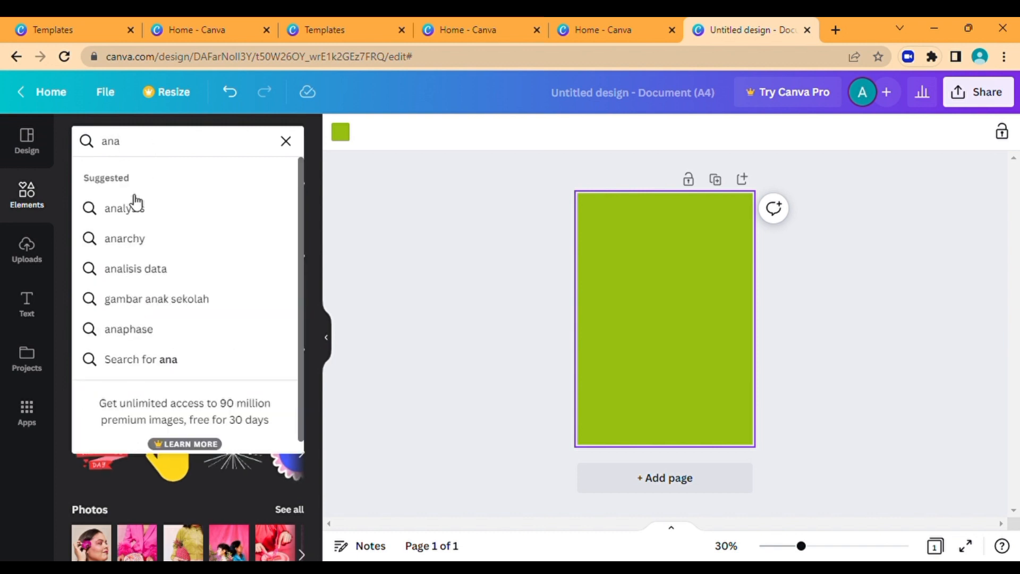
pyautogui.click(138, 210)
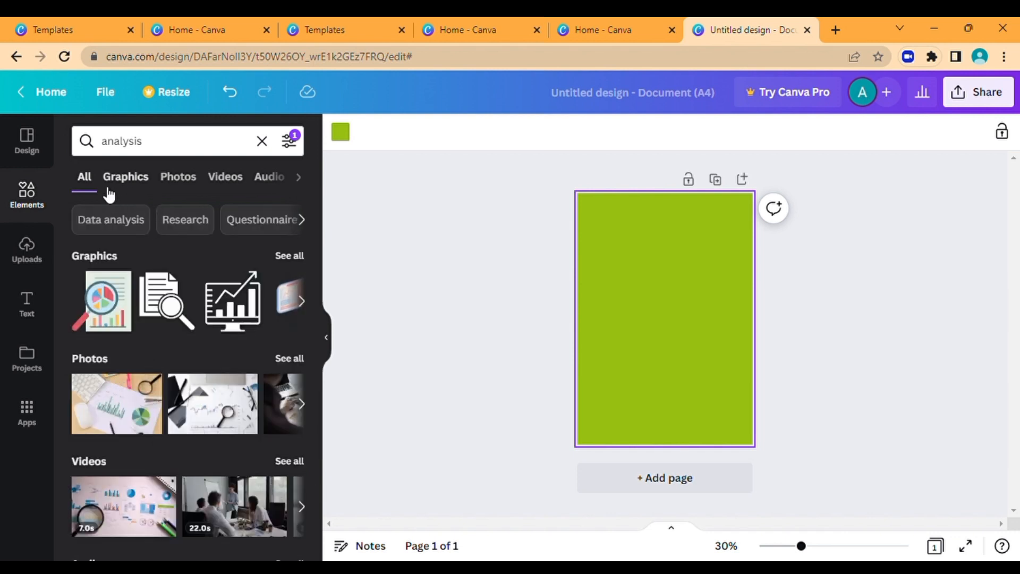
pyautogui.click(141, 180)
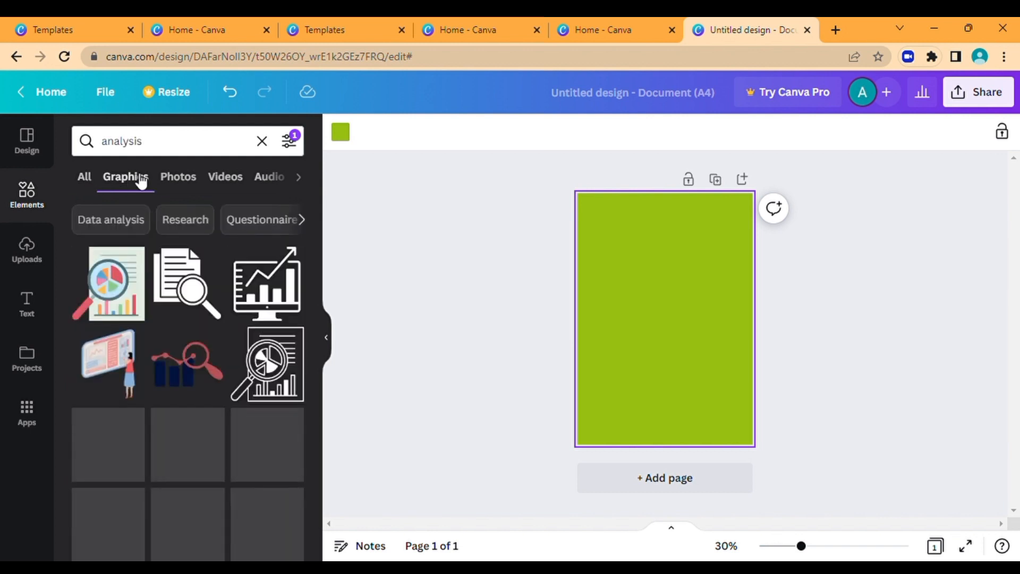
pyautogui.click(187, 178)
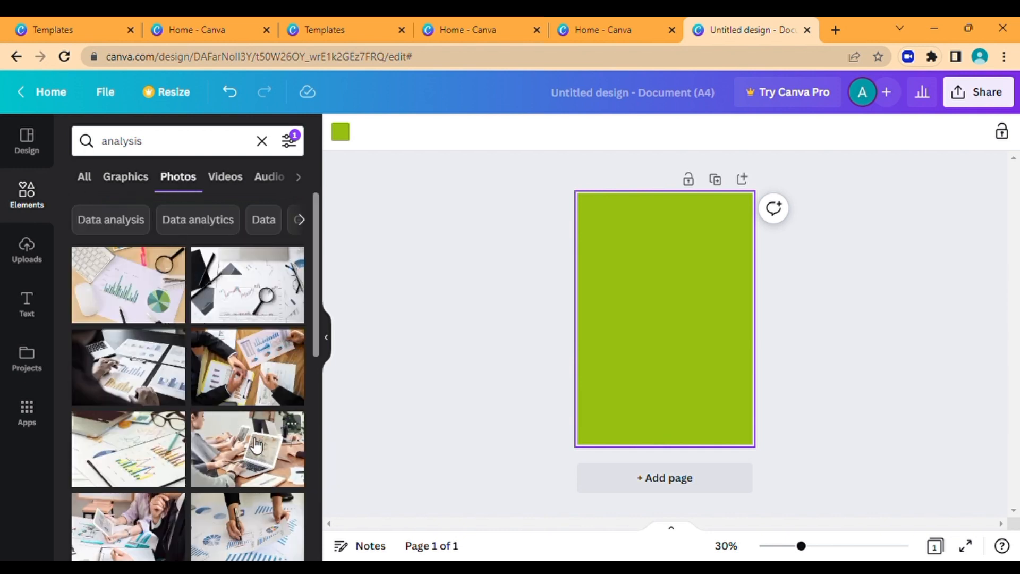
pyautogui.moveTo(255, 456); pyautogui.dragTo(646, 261)
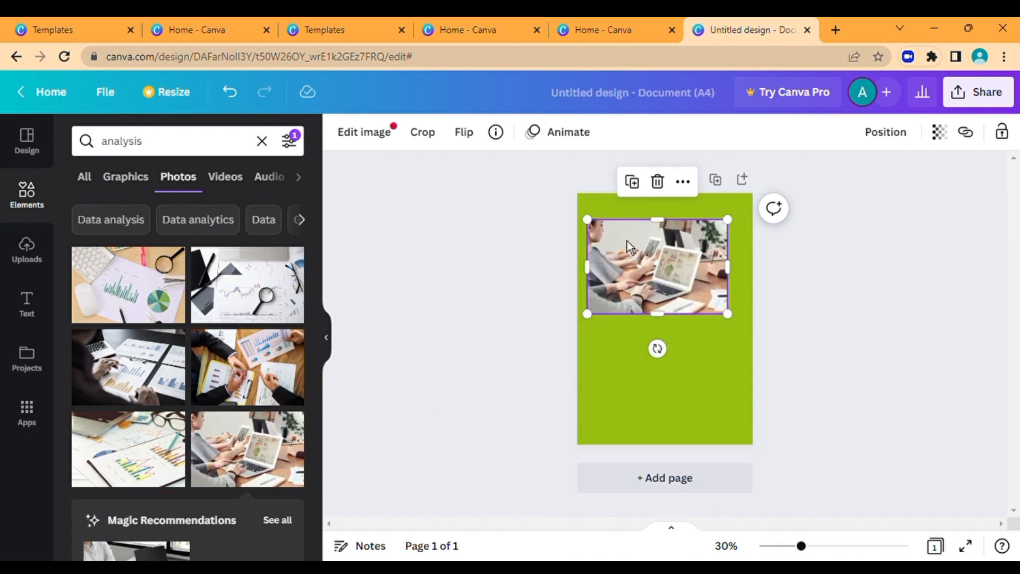
# Crop the laptop photo by enlarging the image well beyond its frame, keeping the seated person's face within the frame
pyautogui.doubleClick(626, 241)
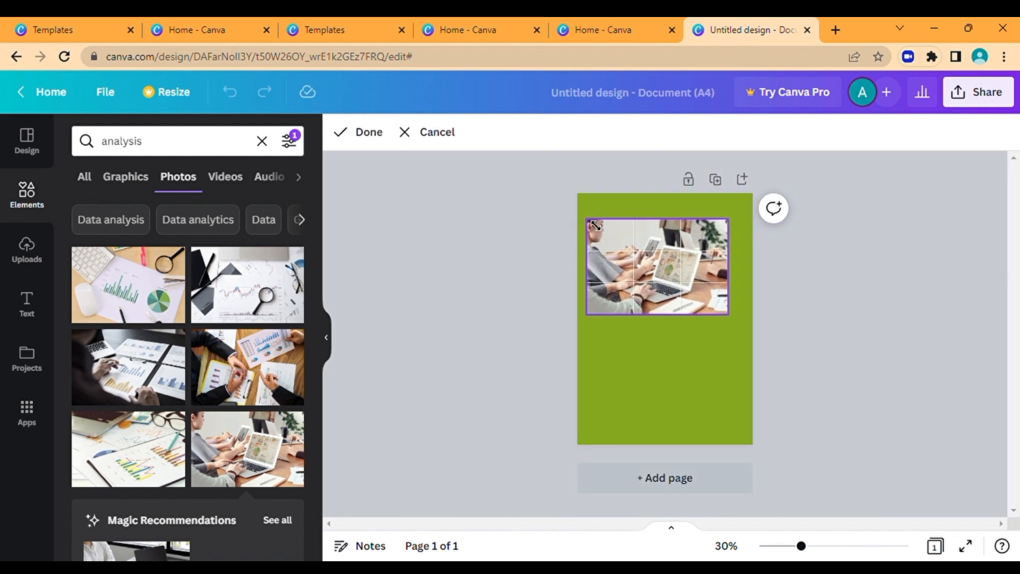
pyautogui.moveTo(597, 230); pyautogui.dragTo(578, 211)
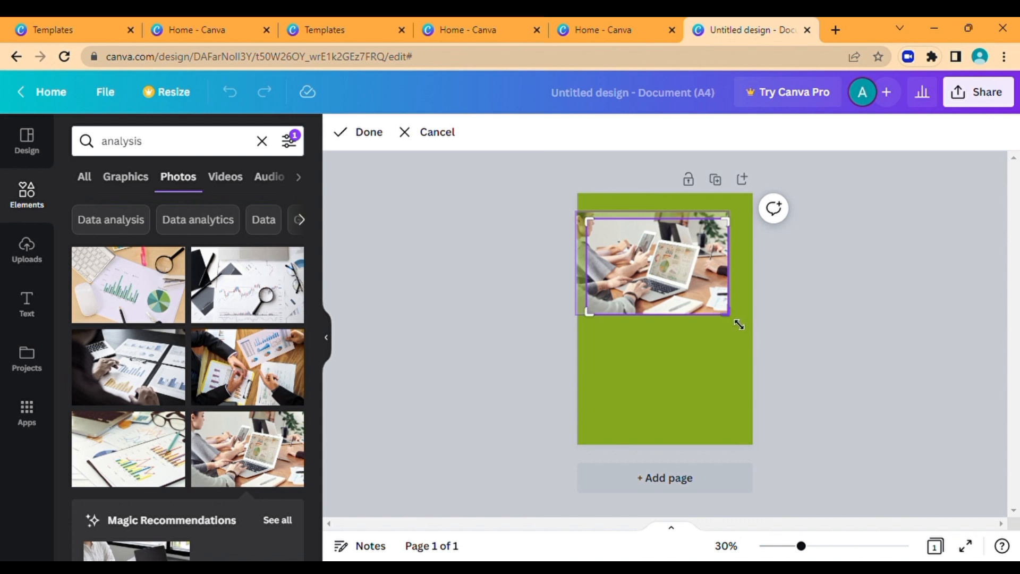
pyautogui.moveTo(733, 318); pyautogui.dragTo(844, 566)
pyautogui.moveTo(914, 440); pyautogui.dragTo(914, 440)
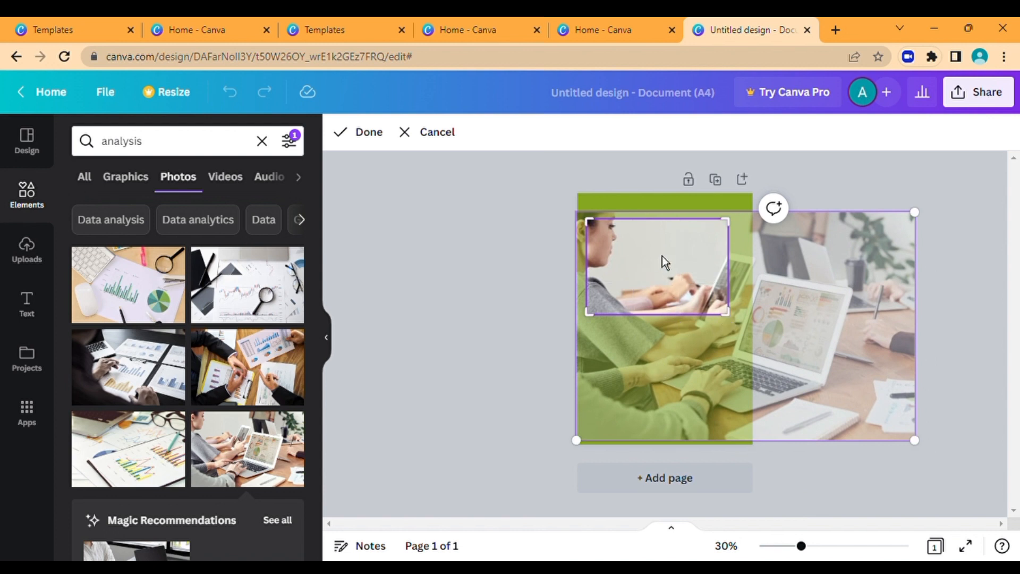
pyautogui.click(776, 461)
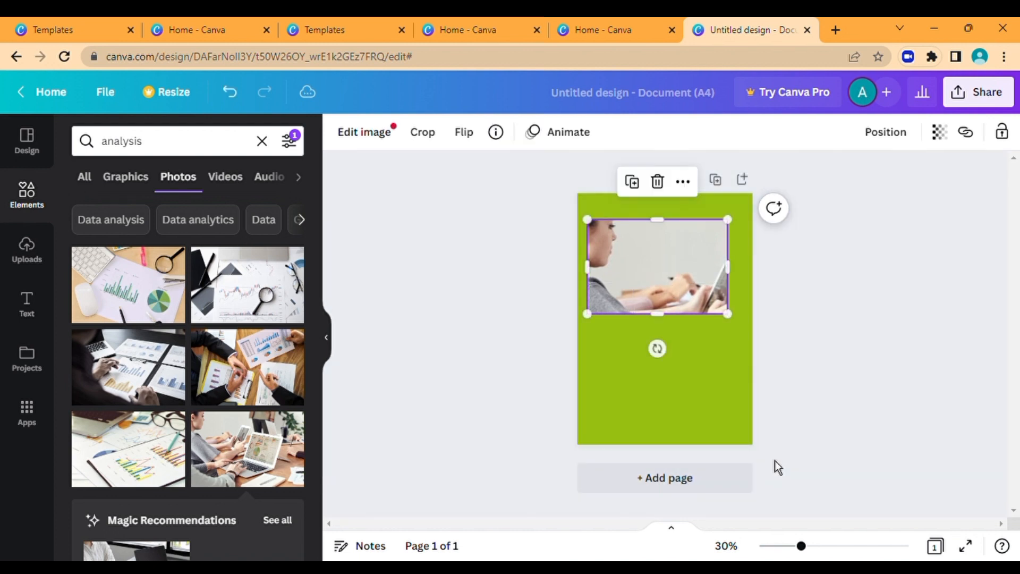
# Extend the photo's frame on all four sides until it covers the whole A4 page
pyautogui.moveTo(664, 321); pyautogui.dragTo(688, 449)
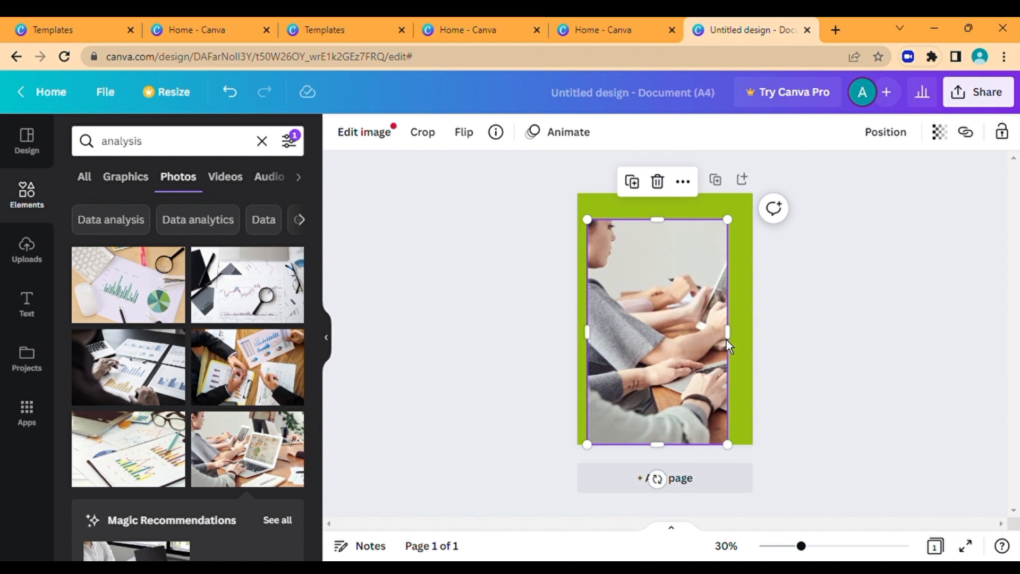
pyautogui.moveTo(736, 341); pyautogui.dragTo(754, 340)
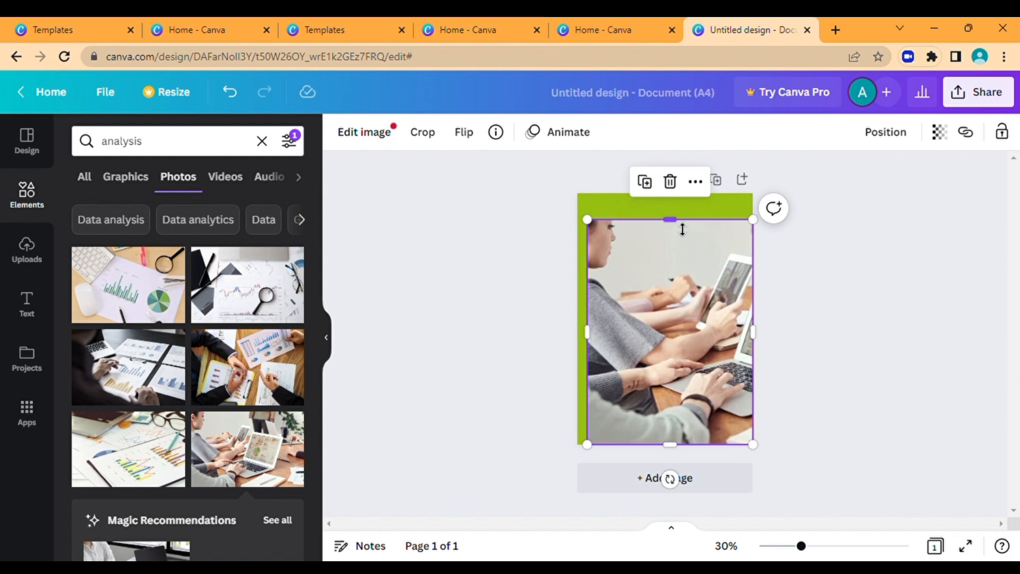
pyautogui.moveTo(682, 225); pyautogui.dragTo(679, 200)
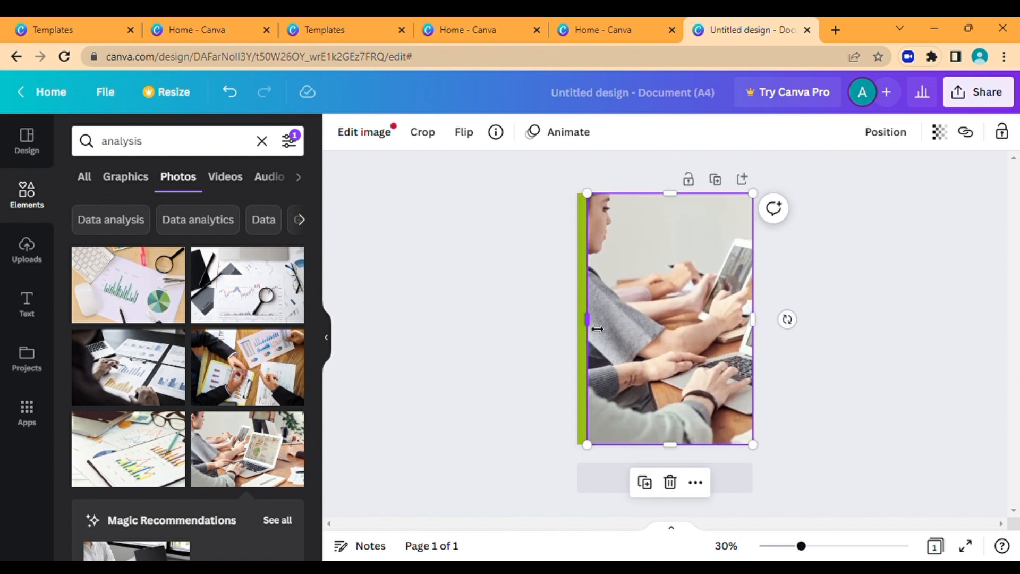
pyautogui.moveTo(594, 329); pyautogui.dragTo(578, 327)
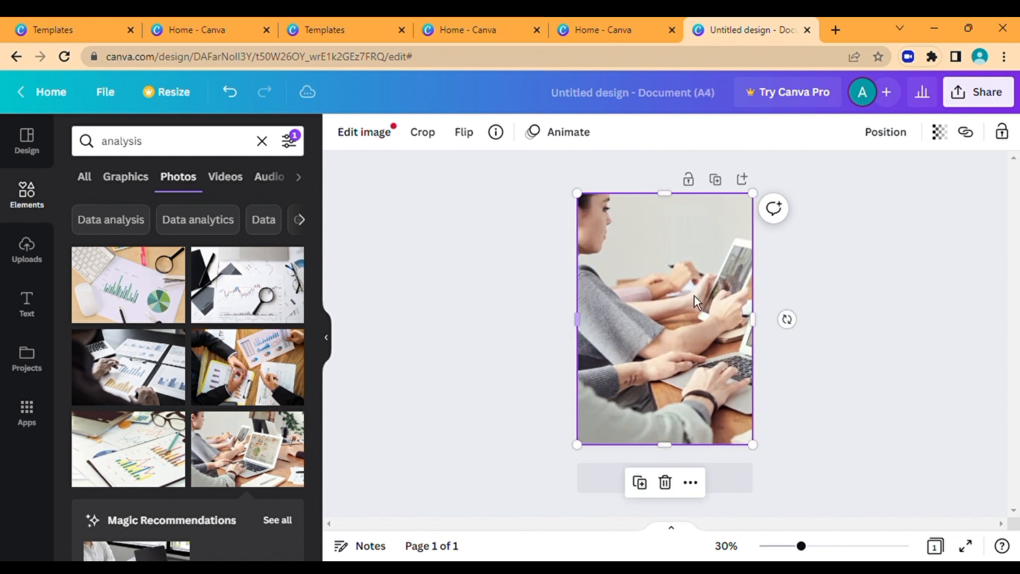
# Reposition the image within the full-page crop so the laptop screen sits in the middle, and apply the crop
pyautogui.doubleClick(697, 295)
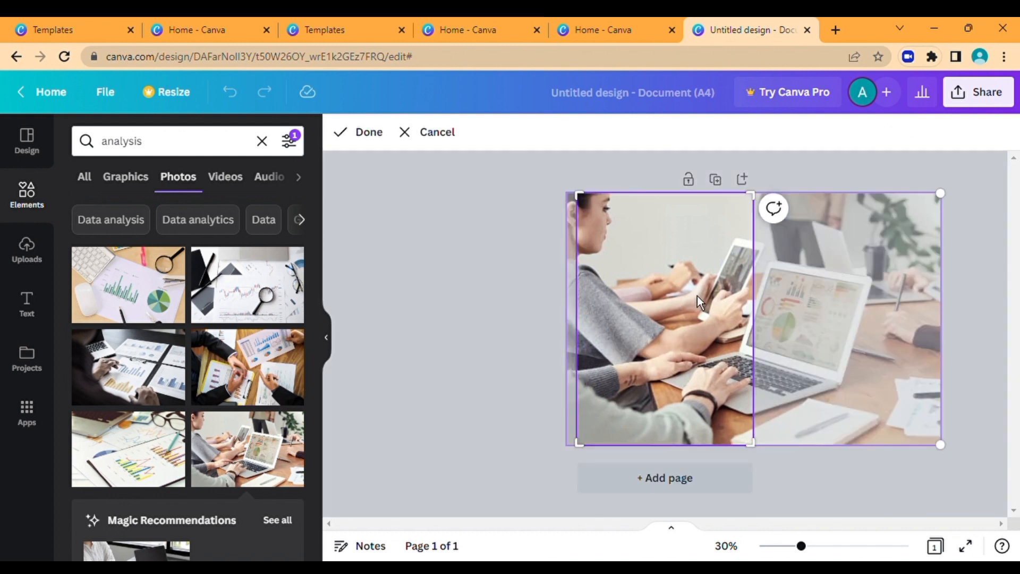
pyautogui.moveTo(948, 452); pyautogui.dragTo(735, 421)
pyautogui.moveTo(951, 452); pyautogui.dragTo(746, 419)
pyautogui.moveTo(694, 262); pyautogui.dragTo(543, 292)
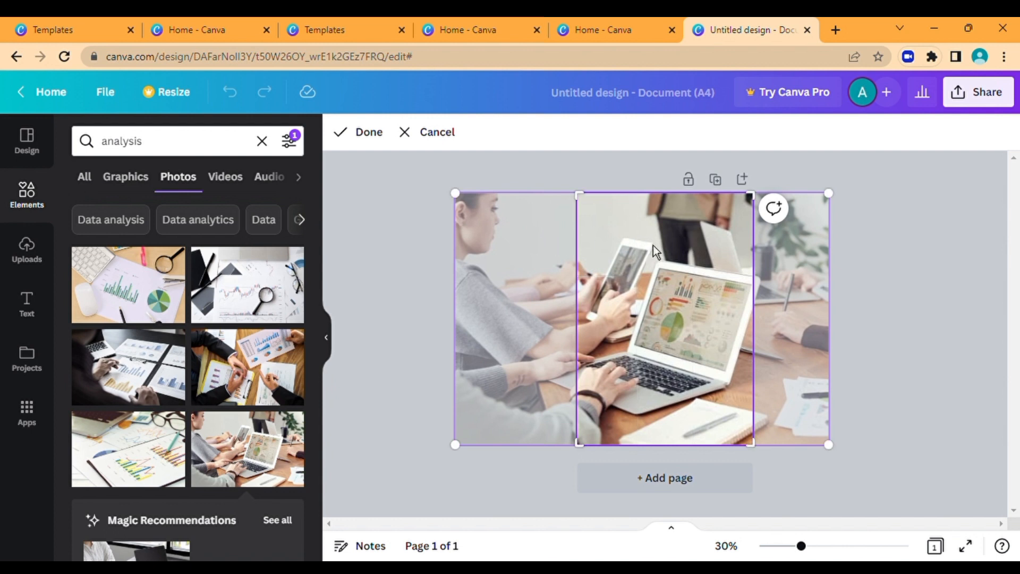
pyautogui.click(351, 134)
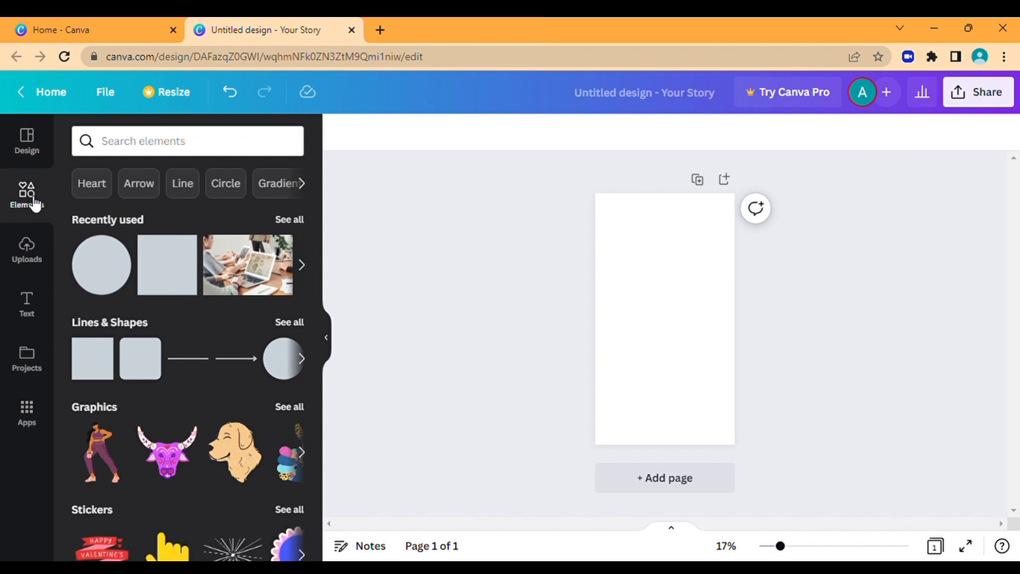
# In the blank Your Story design, add a square and a circle, placing the circle below and left of the square
pyautogui.click(96, 364)
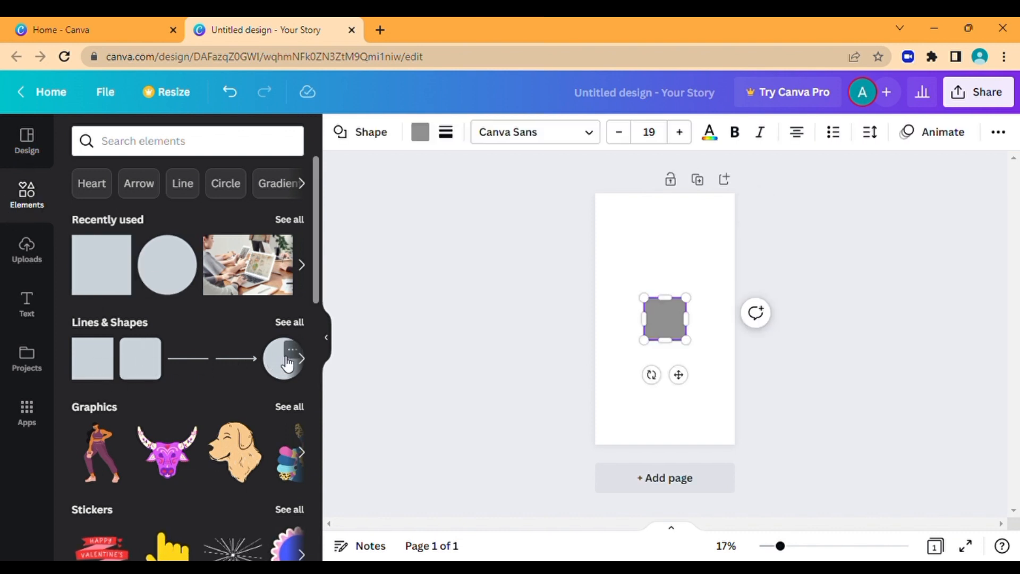
pyautogui.click(287, 364)
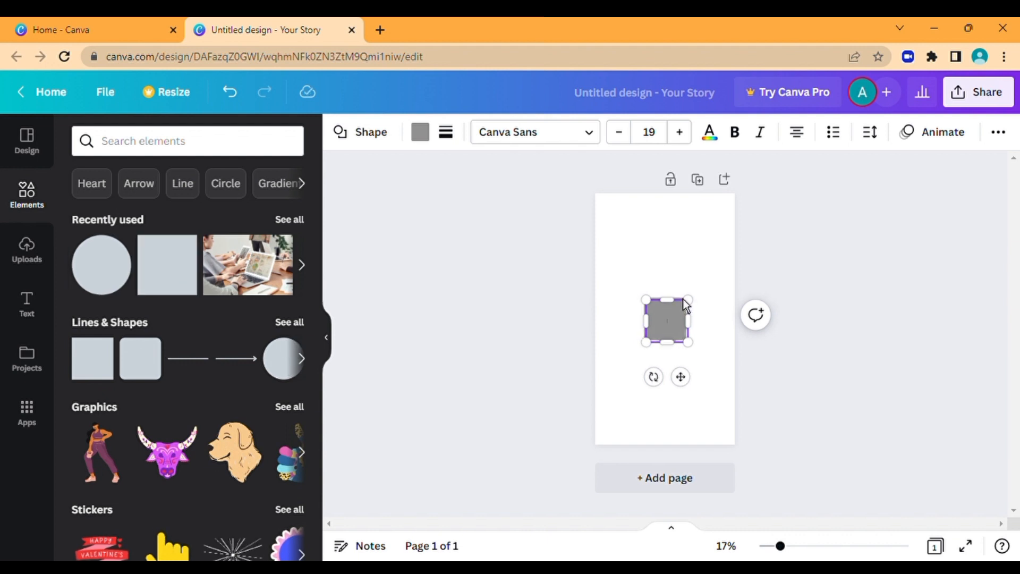
pyautogui.moveTo(677, 328); pyautogui.dragTo(642, 387)
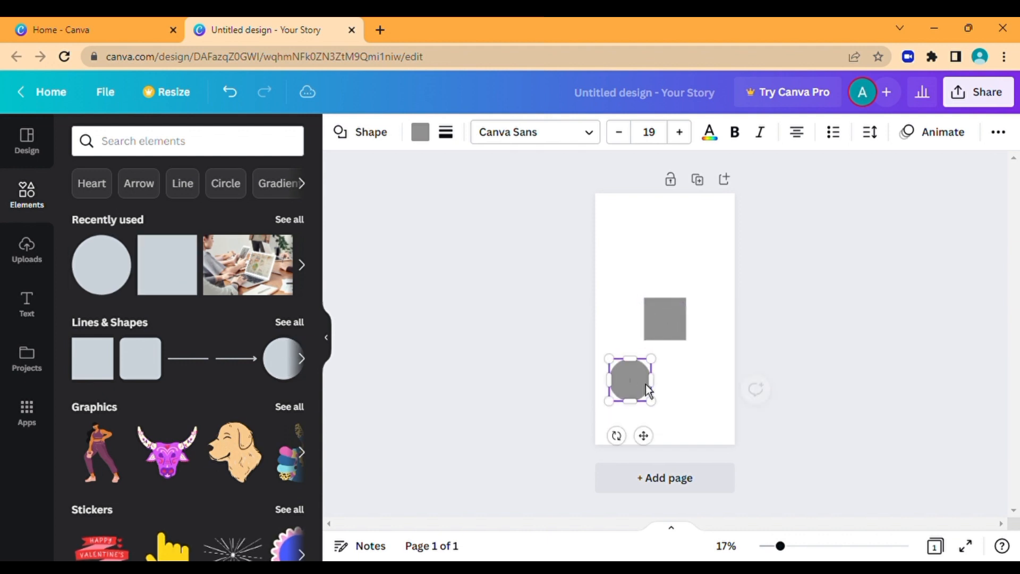
# Fill the circle with coral red from the default colors and move it to overlap the square's lower-left corner
pyautogui.click(420, 132)
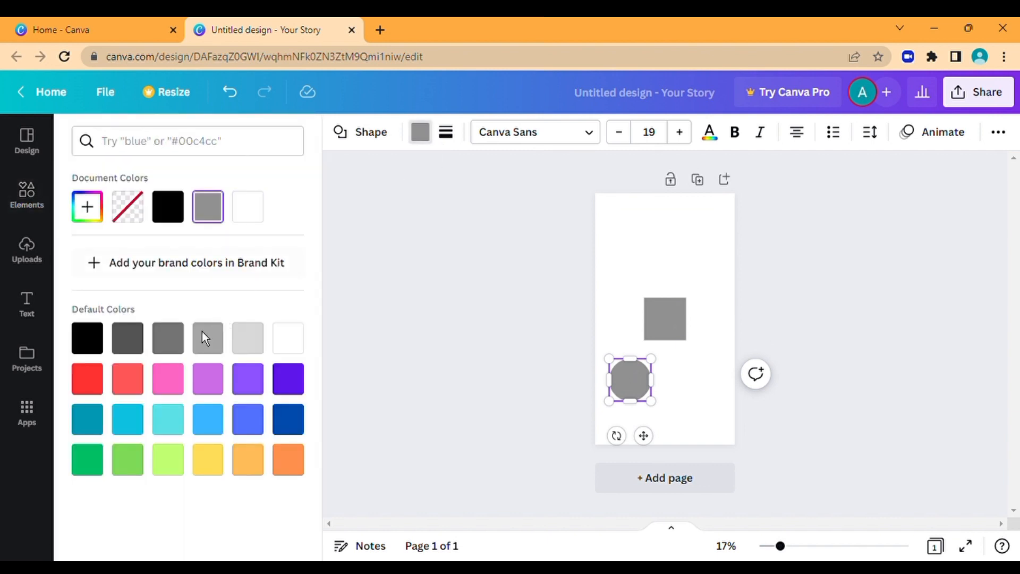
pyautogui.click(128, 384)
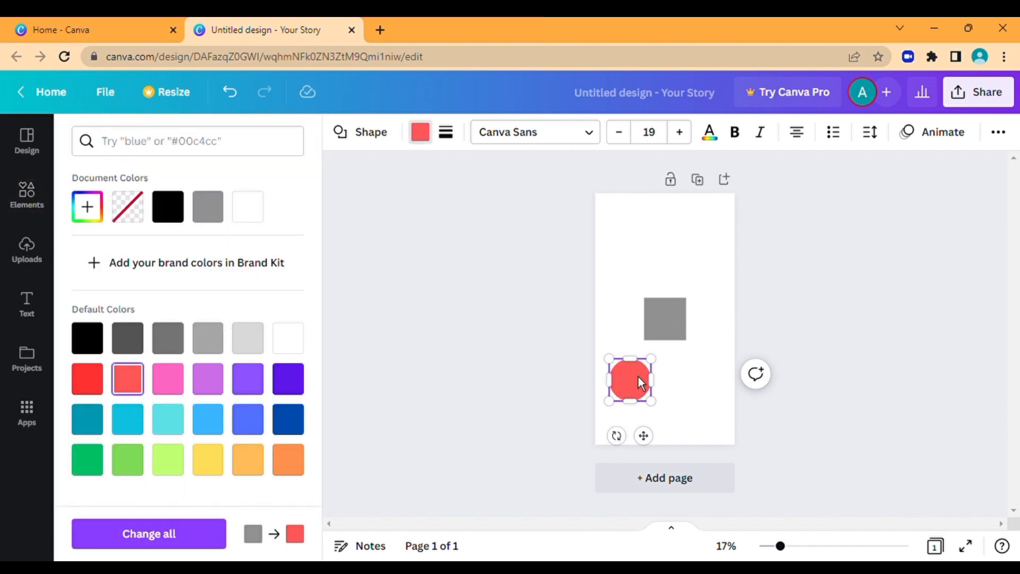
pyautogui.moveTo(640, 376); pyautogui.dragTo(633, 277)
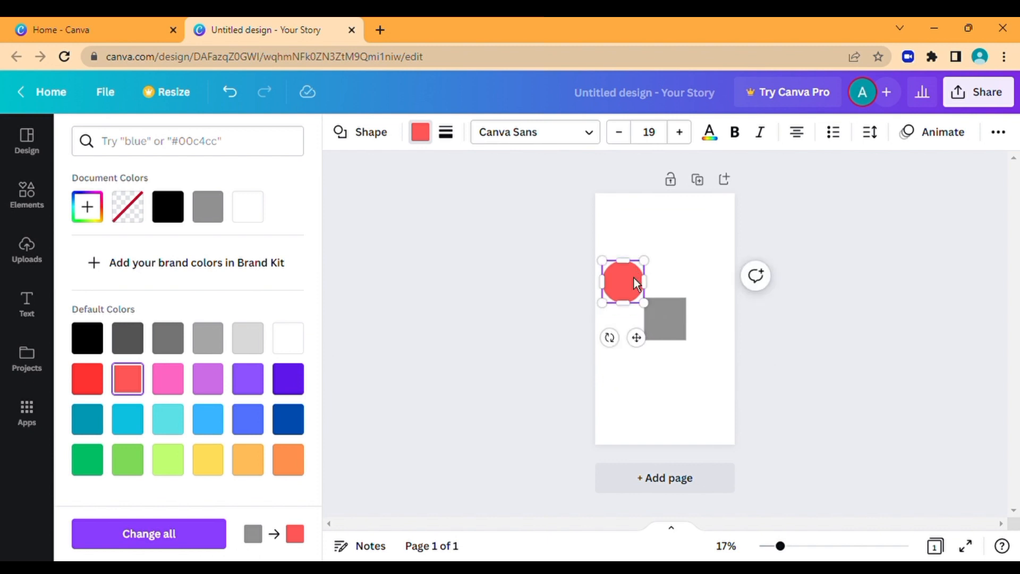
pyautogui.click(691, 377)
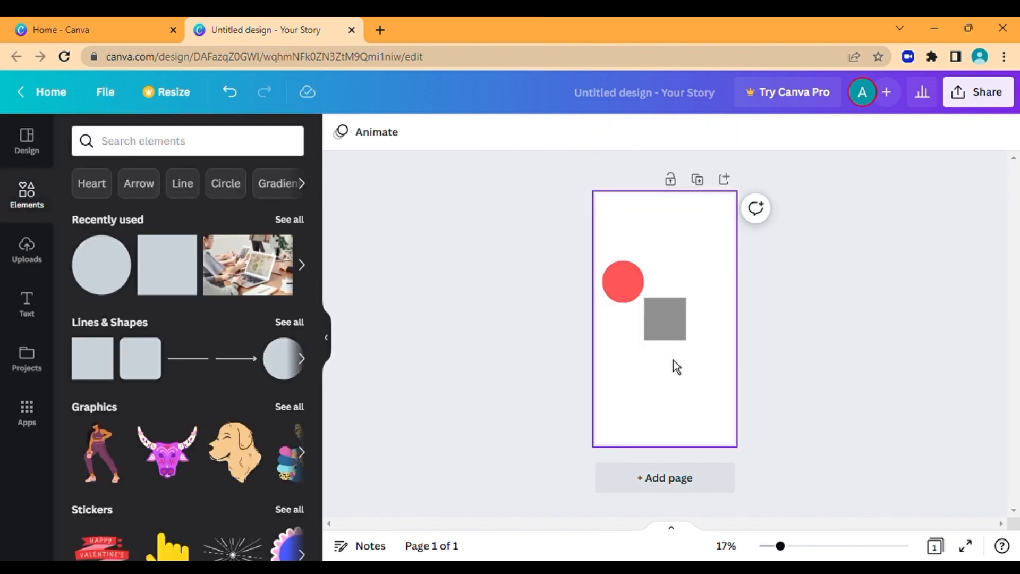
pyautogui.click(629, 289)
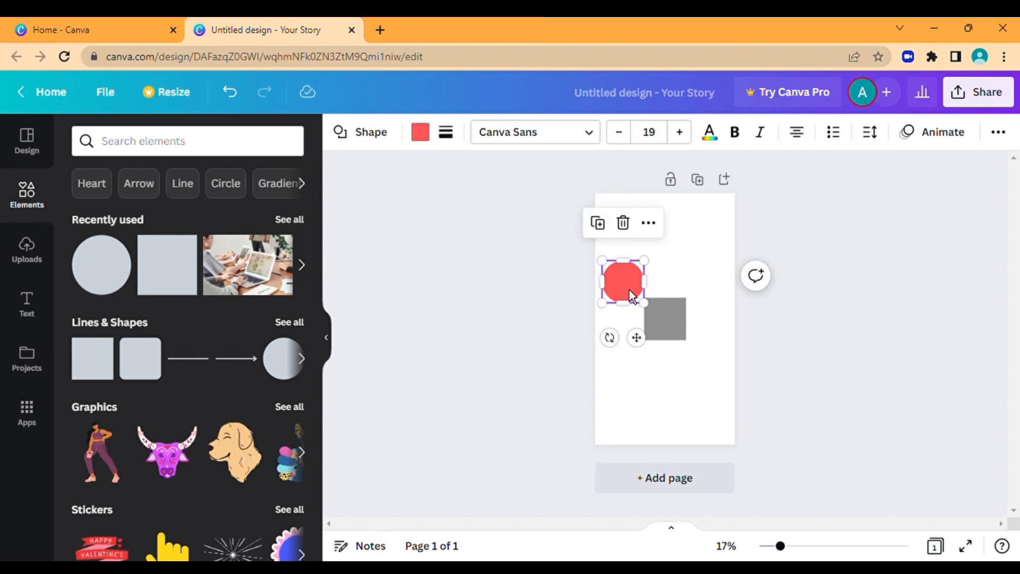
pyautogui.moveTo(630, 293); pyautogui.dragTo(646, 352)
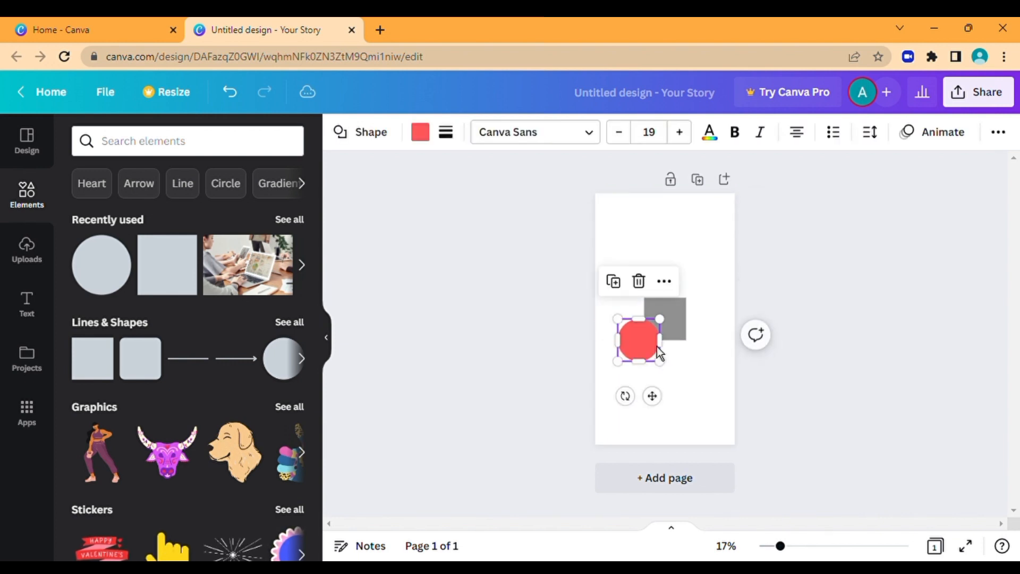
# Add a second circle just above the square and fill it with the medium blue default color
pyautogui.click(105, 277)
pyautogui.moveTo(667, 326); pyautogui.dragTo(661, 267)
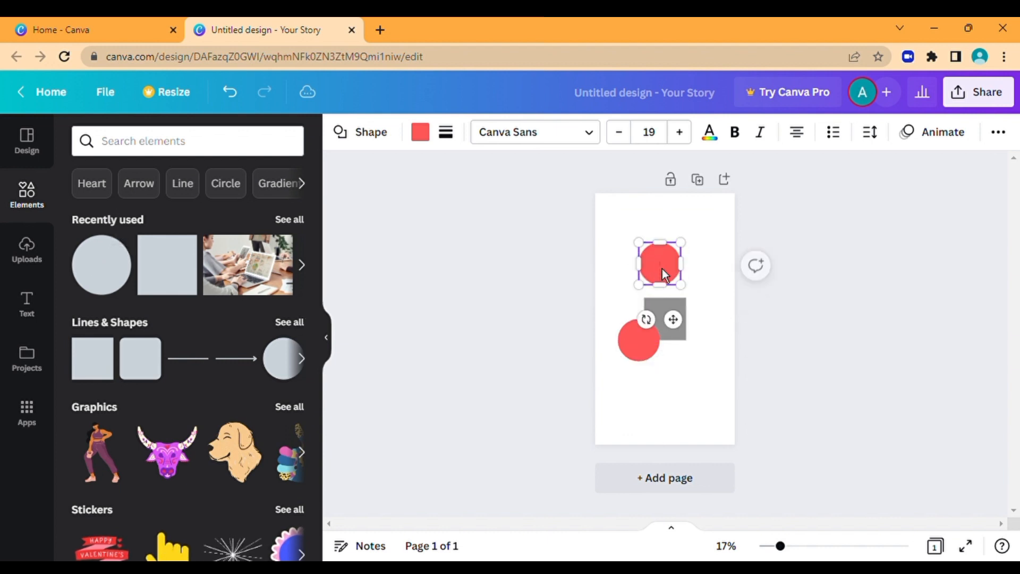
pyautogui.click(426, 140)
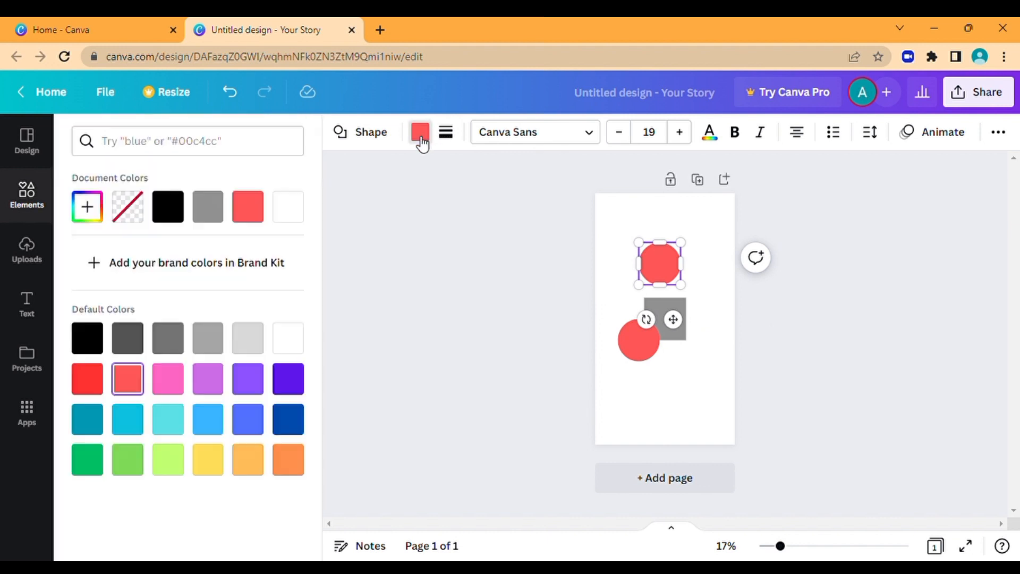
pyautogui.click(256, 422)
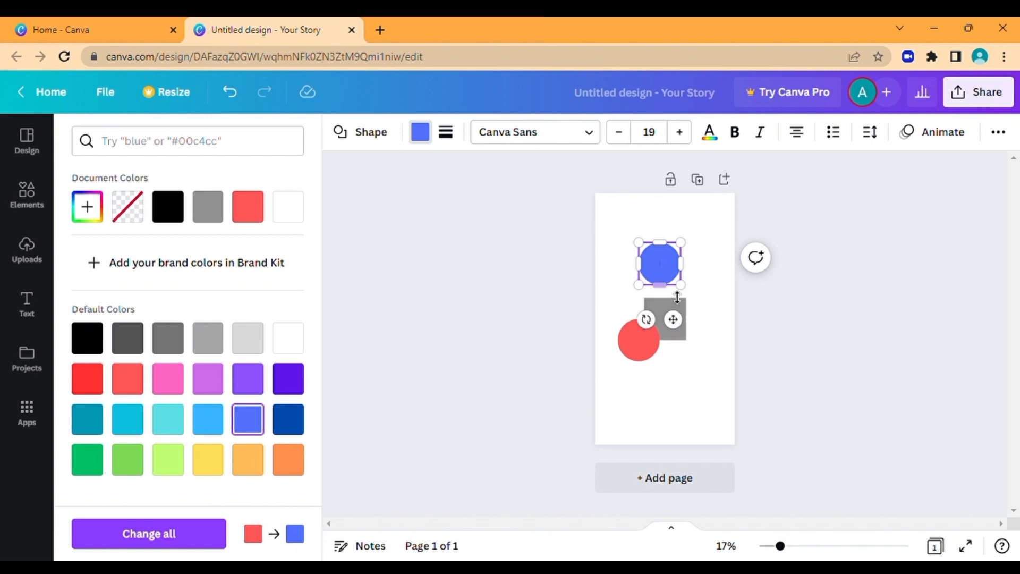
# Move the blue circle over the square's upper-right corner and send it backward behind the square
pyautogui.moveTo(673, 275); pyautogui.dragTo(701, 317)
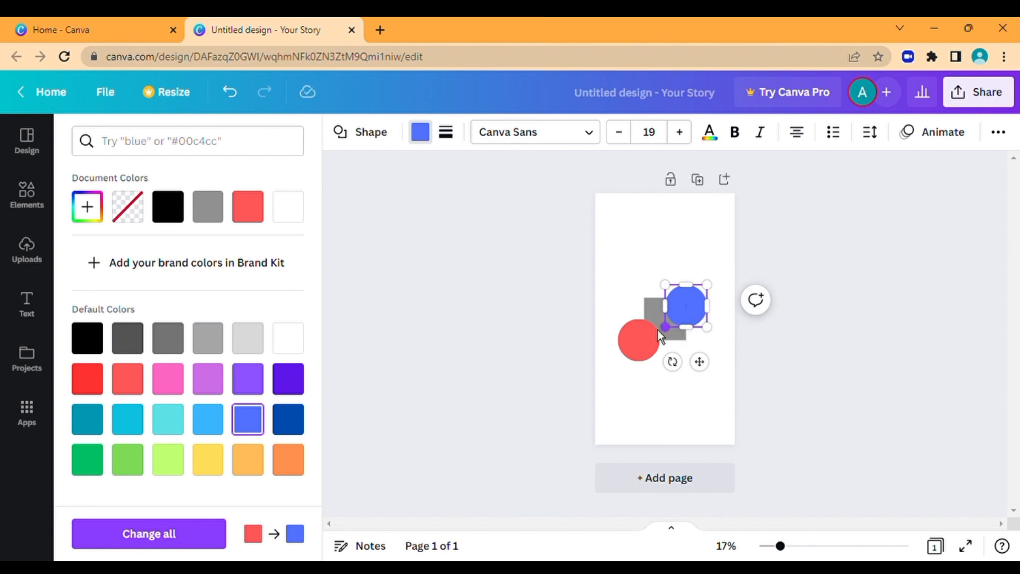
pyautogui.click(999, 133)
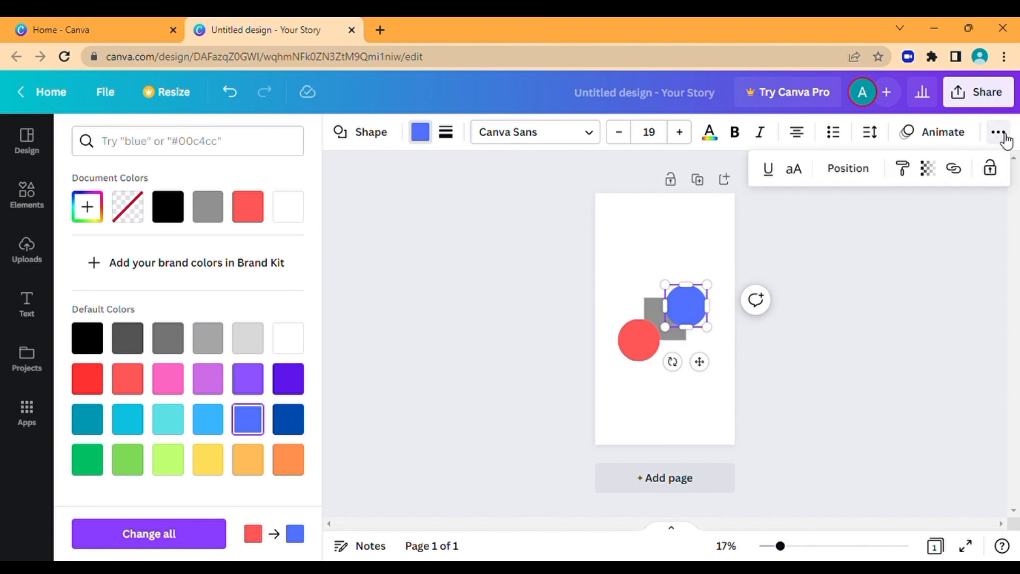
pyautogui.click(861, 177)
pyautogui.click(794, 222)
pyautogui.click(978, 271)
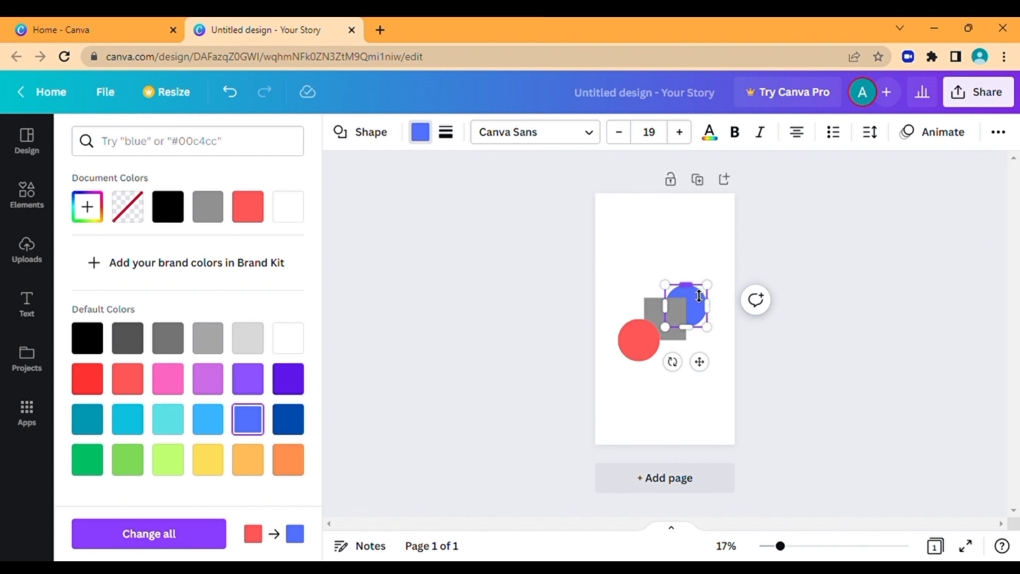
# Enlarge the blue circle up and to the right, and bring it forward in front of the gray square
pyautogui.moveTo(715, 289); pyautogui.dragTo(730, 277)
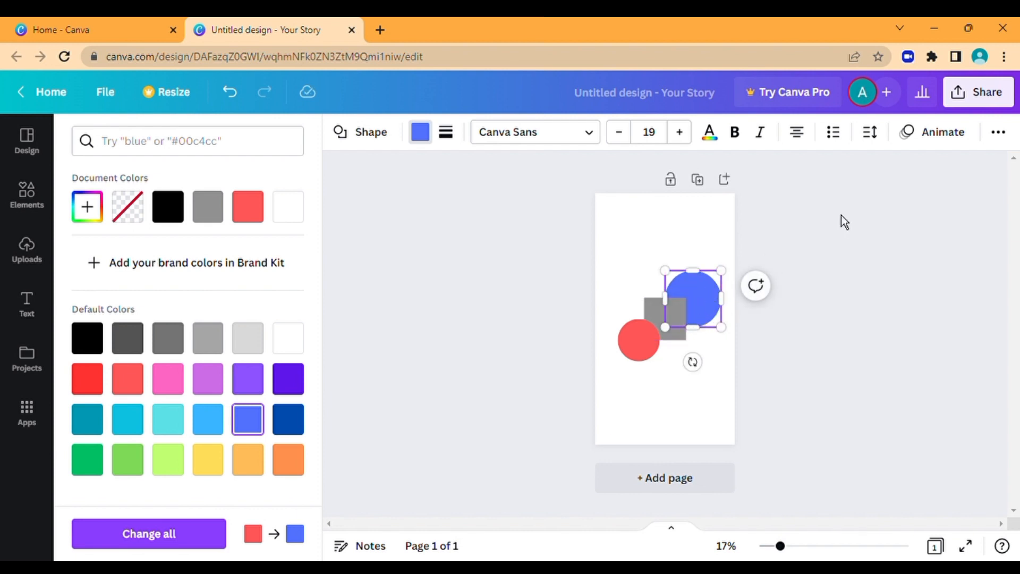
pyautogui.click(1002, 132)
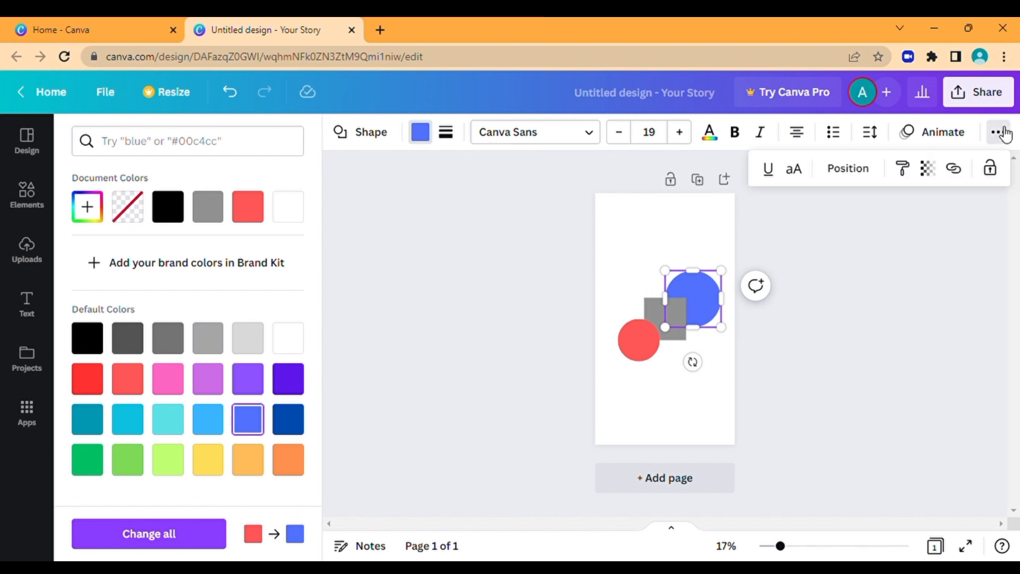
pyautogui.click(868, 174)
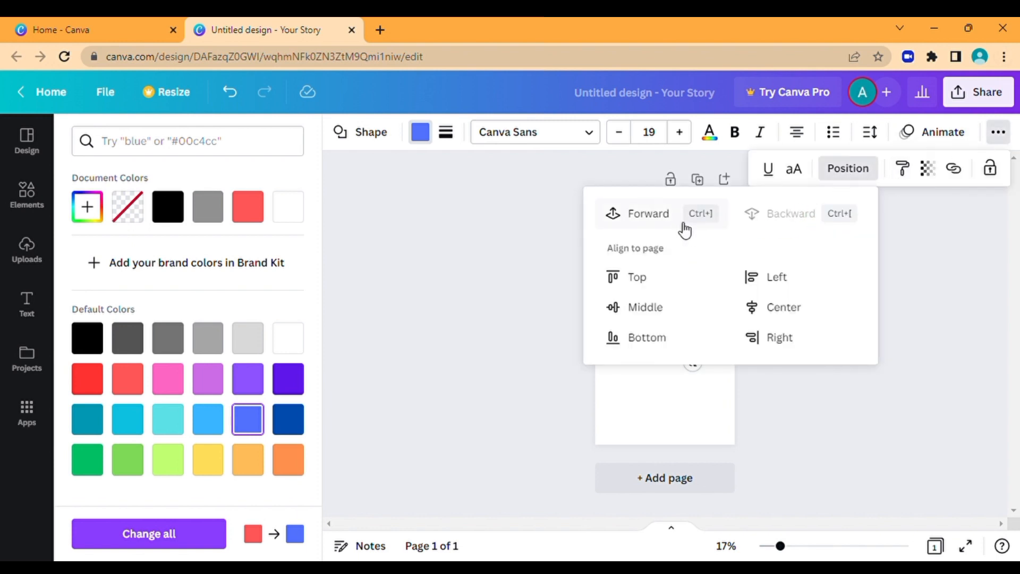
pyautogui.click(651, 219)
pyautogui.click(481, 293)
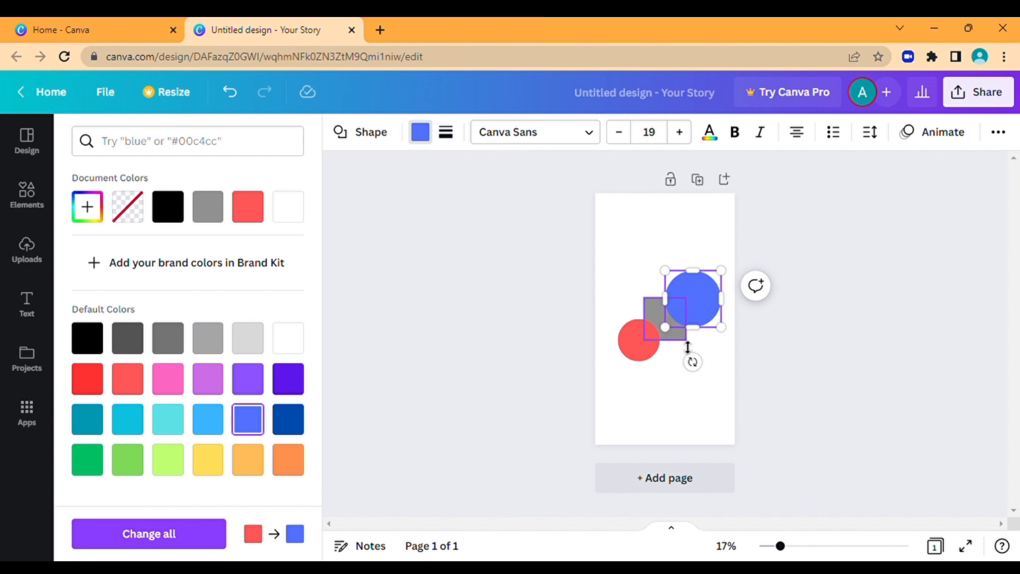
# Stretch the gray square into a larger, wider rectangle, and resize the coral red circle from its lower-right corner
pyautogui.click(686, 343)
pyautogui.moveTo(696, 349); pyautogui.dragTo(729, 356)
pyautogui.click(640, 362)
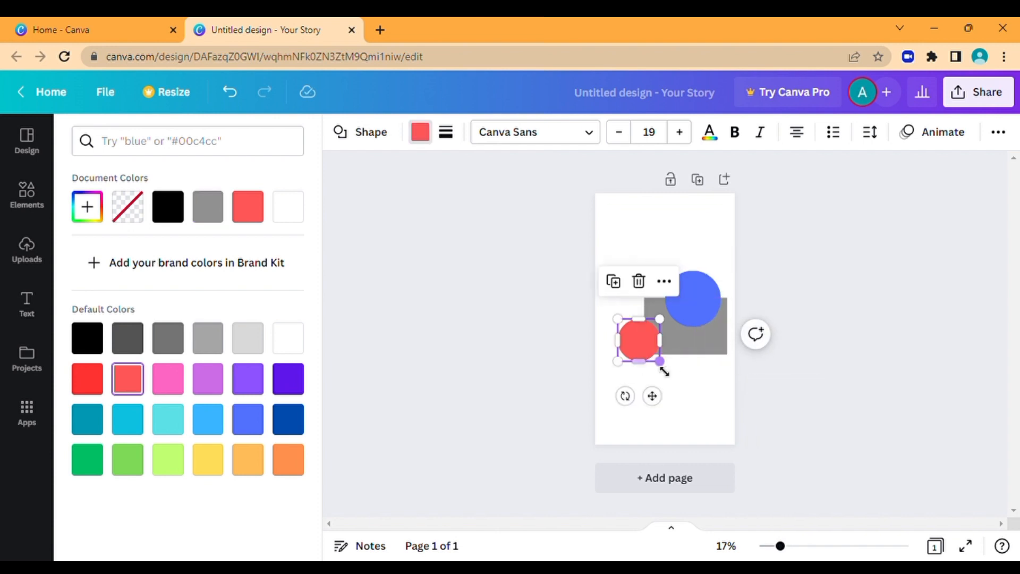
pyautogui.moveTo(682, 373); pyautogui.dragTo(642, 363)
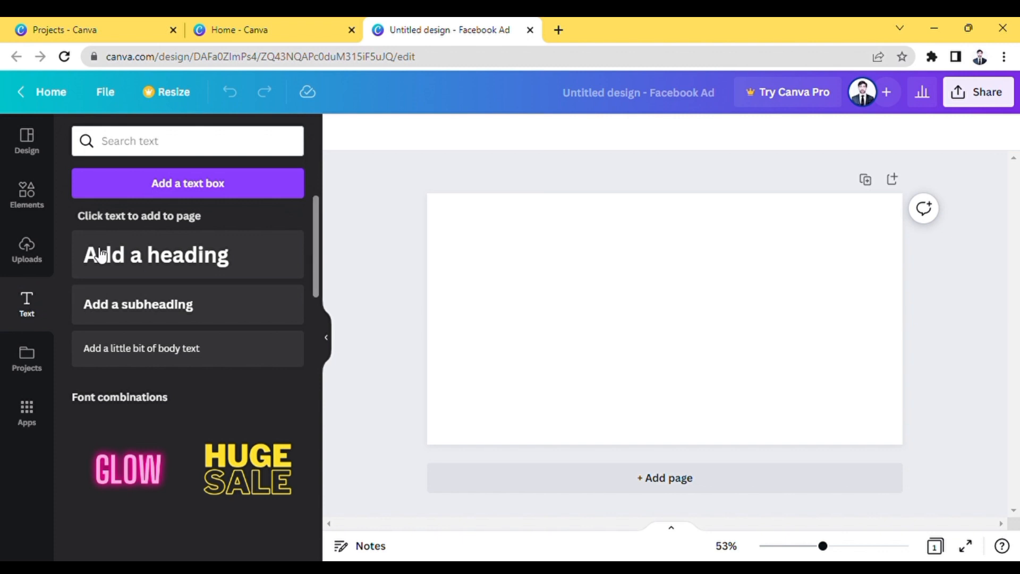
# Add a heading, a subheading and body text to the blank Facebook Ad design, and move the heading near the top of the page
pyautogui.click(145, 256)
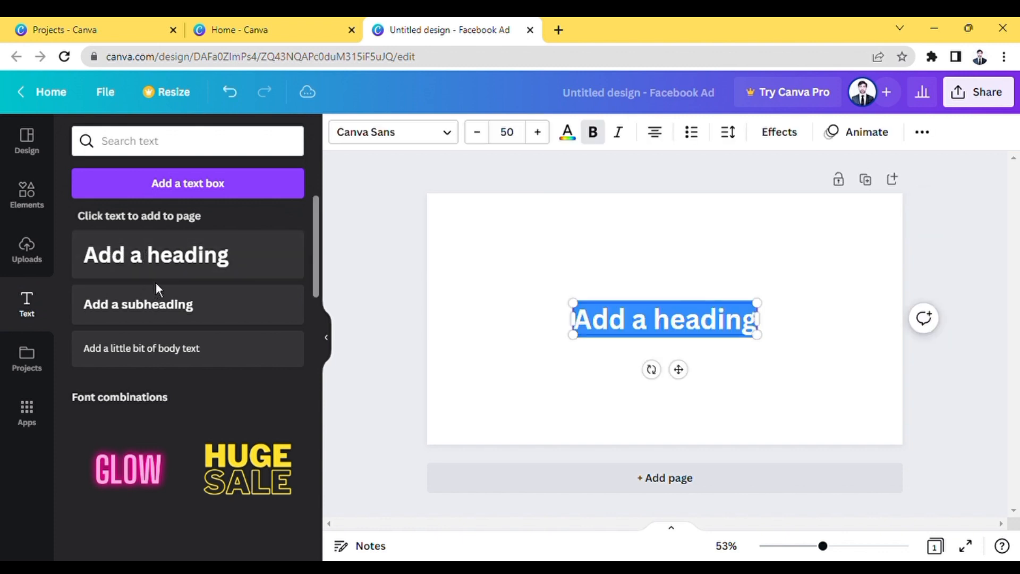
pyautogui.click(146, 304)
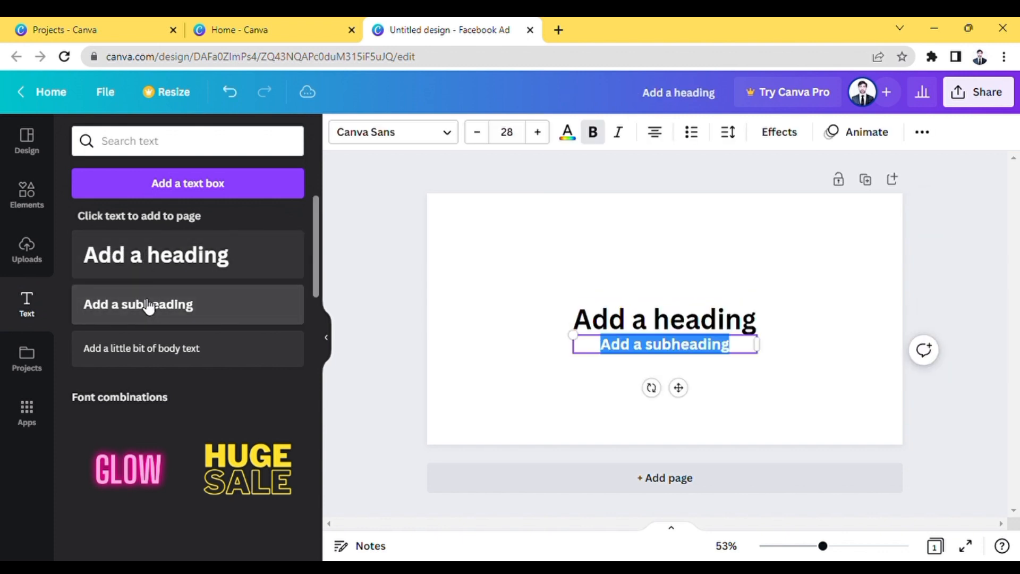
pyautogui.click(158, 349)
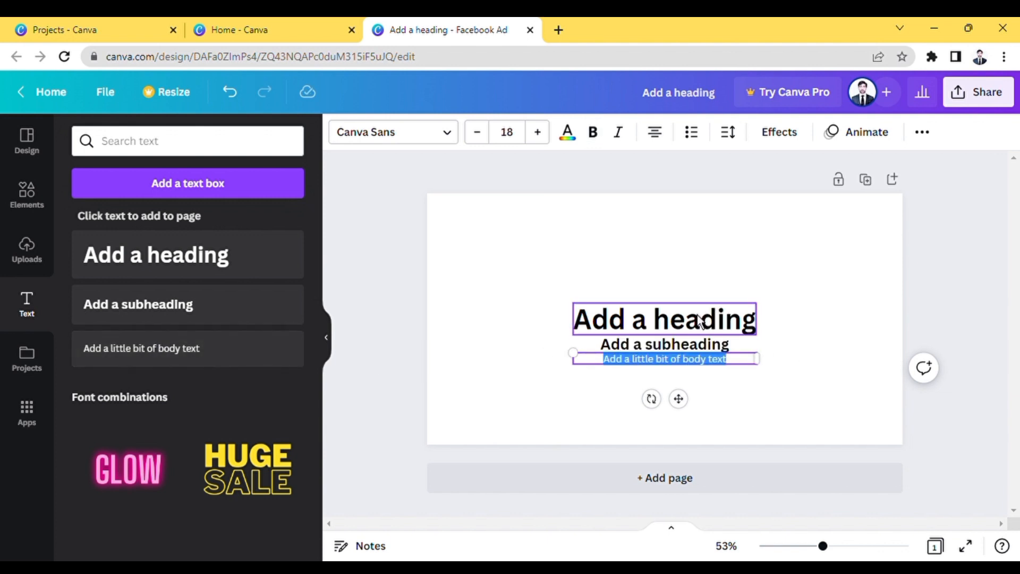
pyautogui.moveTo(704, 325); pyautogui.dragTo(664, 252)
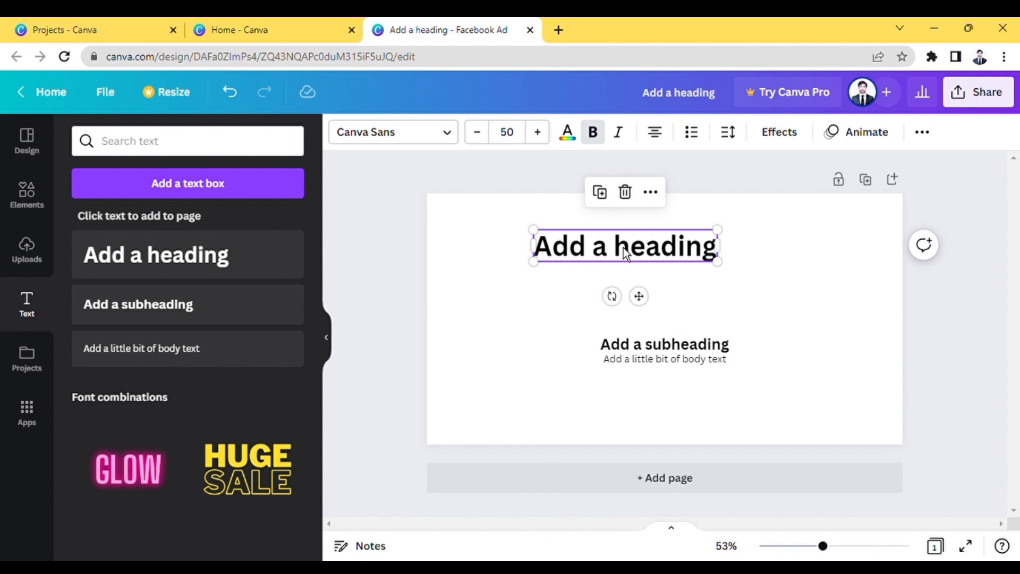
# Change the heading's font to Horizon from the popular fonts
pyautogui.moveTo(615, 246); pyautogui.dragTo(450, 208)
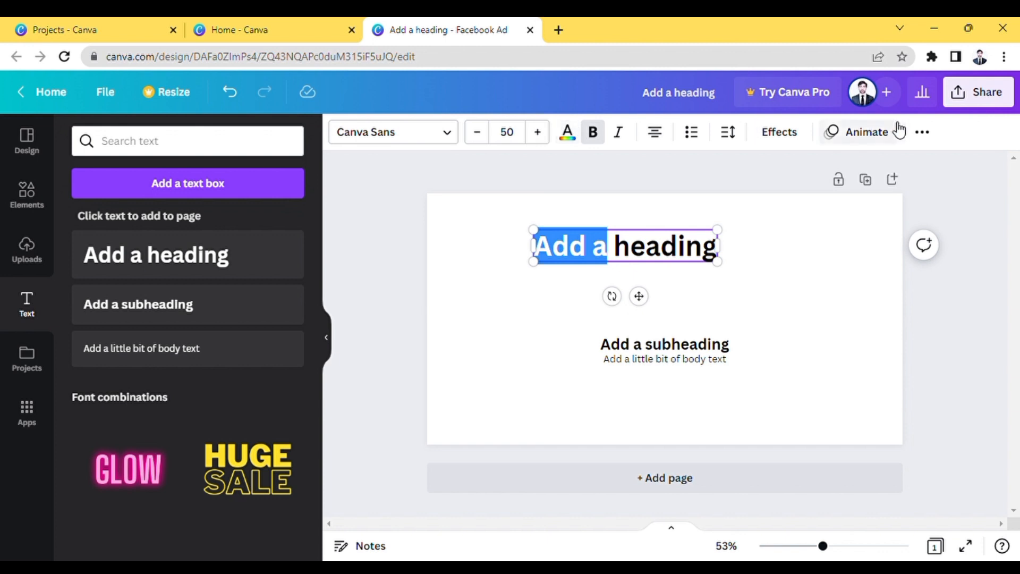
pyautogui.click(448, 133)
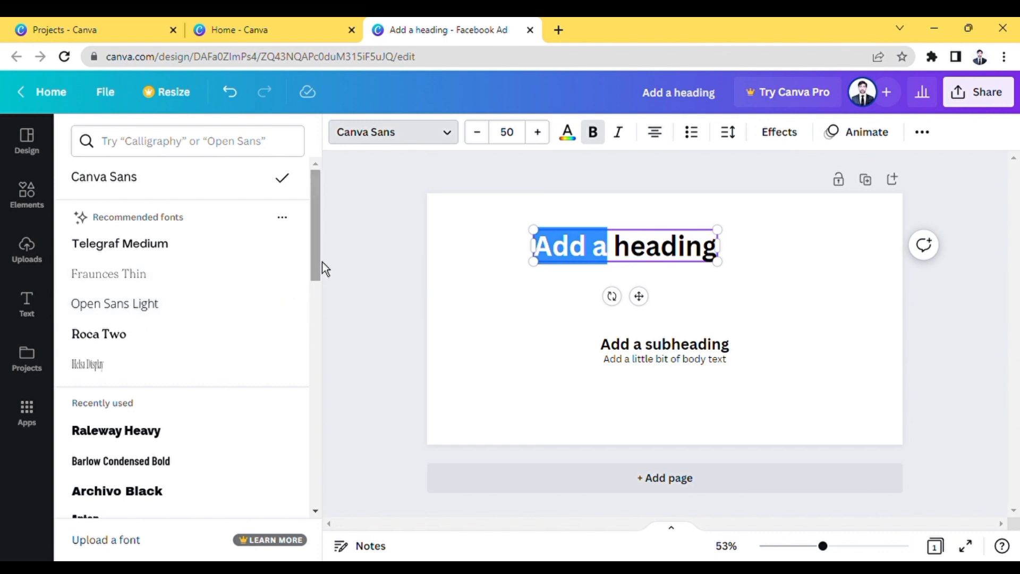
pyautogui.moveTo(321, 259); pyautogui.dragTo(319, 519)
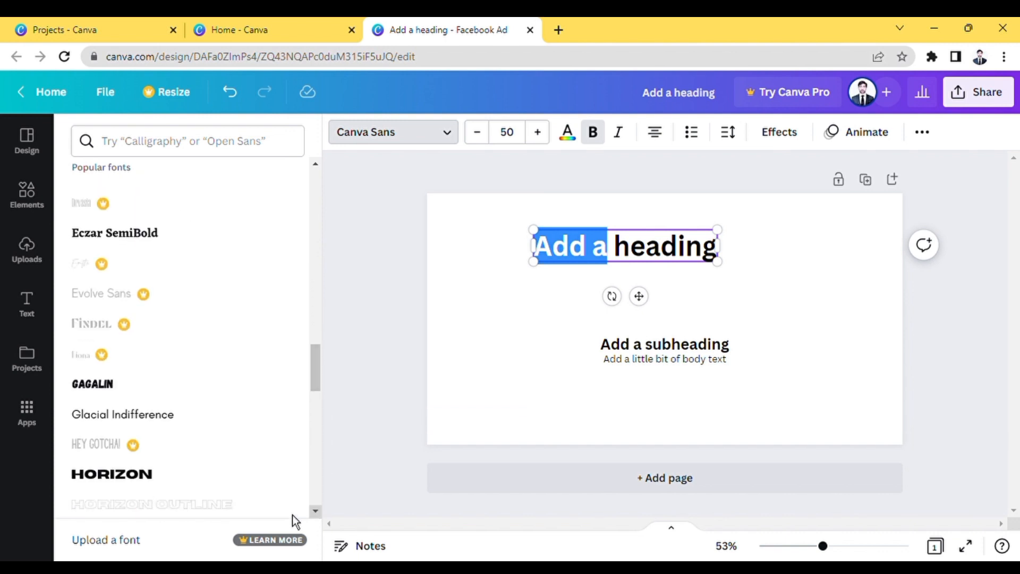
pyautogui.click(136, 481)
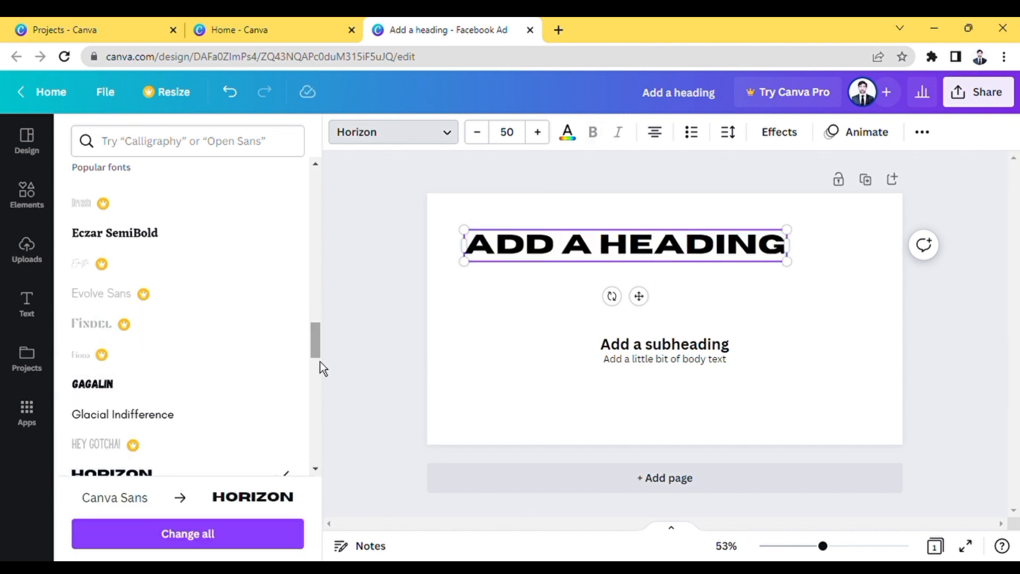
pyautogui.scroll(-10, 320, 359)
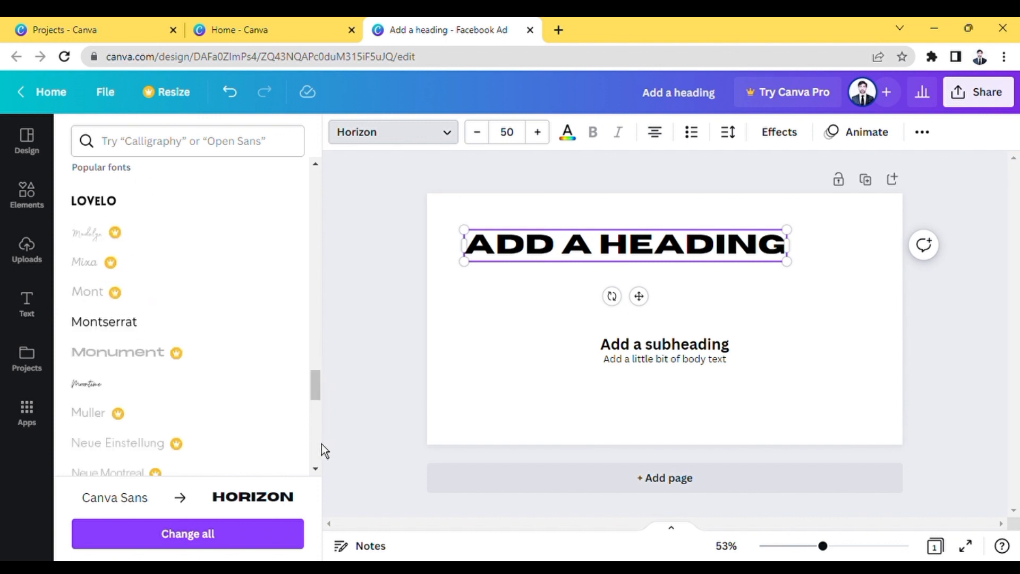
# Reduce the heading's font size in single steps below 44, and raise it back to 50
pyautogui.click(684, 351)
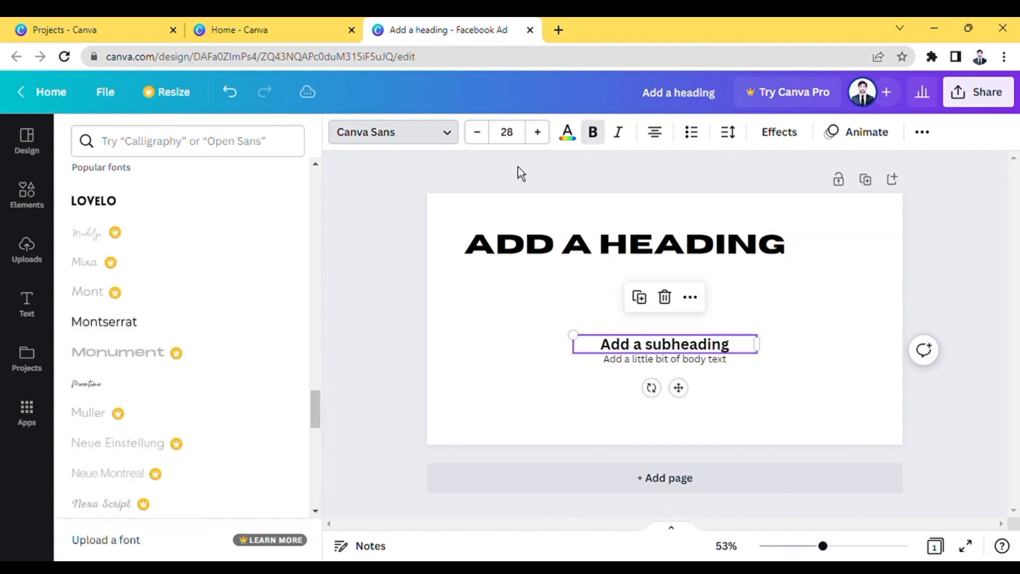
pyautogui.click(656, 250)
pyautogui.click(477, 140)
pyautogui.click(477, 140)
pyautogui.click(477, 139)
pyautogui.click(477, 139)
pyautogui.click(477, 139)
pyautogui.click(477, 140)
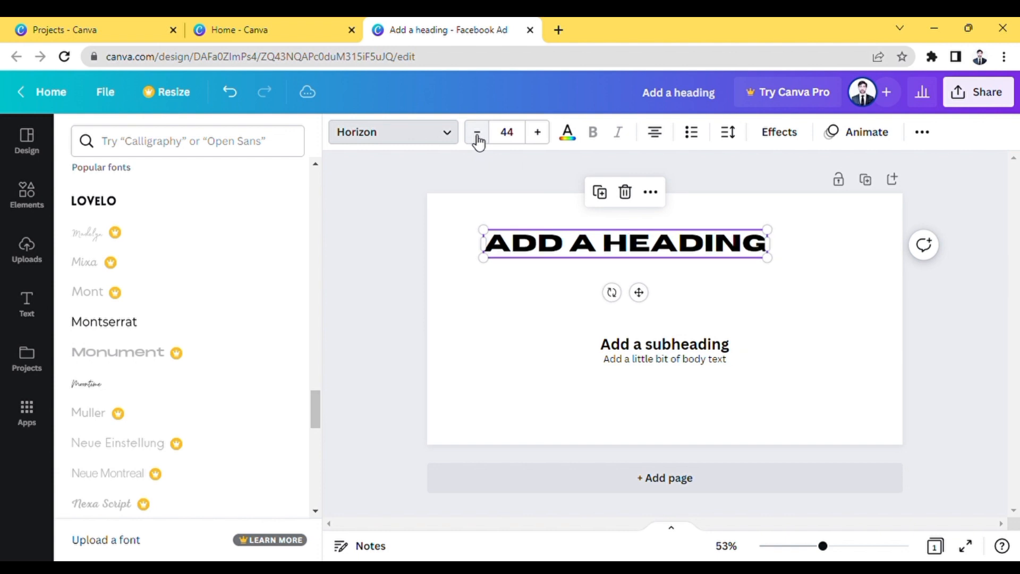
pyautogui.click(477, 139)
pyautogui.click(478, 139)
pyautogui.click(551, 138)
pyautogui.click(550, 138)
pyautogui.click(551, 139)
pyautogui.click(551, 138)
pyautogui.click(550, 138)
pyautogui.click(550, 138)
pyautogui.click(550, 138)
pyautogui.click(550, 138)
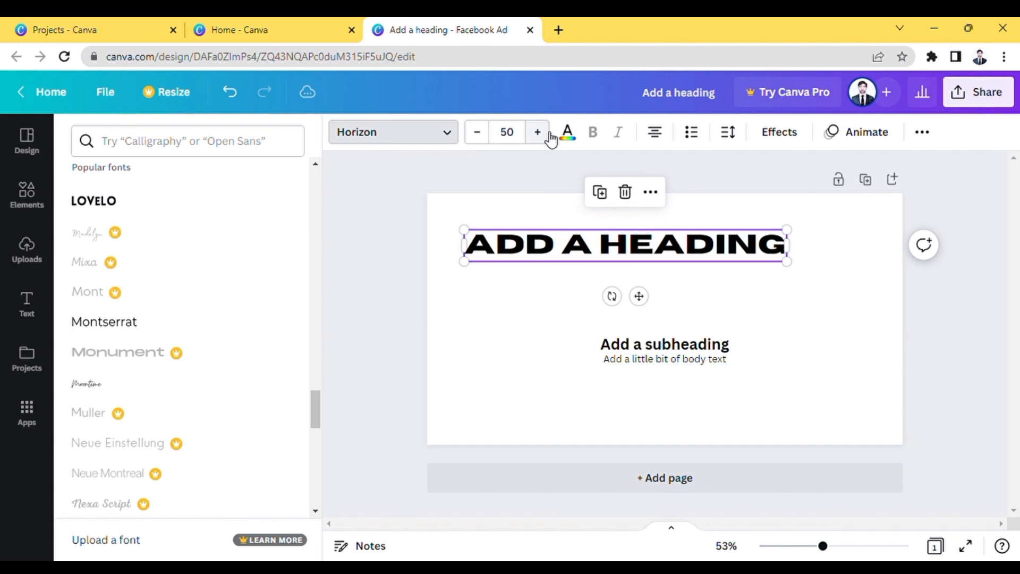
# Set the heading's font size to the preset 64
pyautogui.click(514, 137)
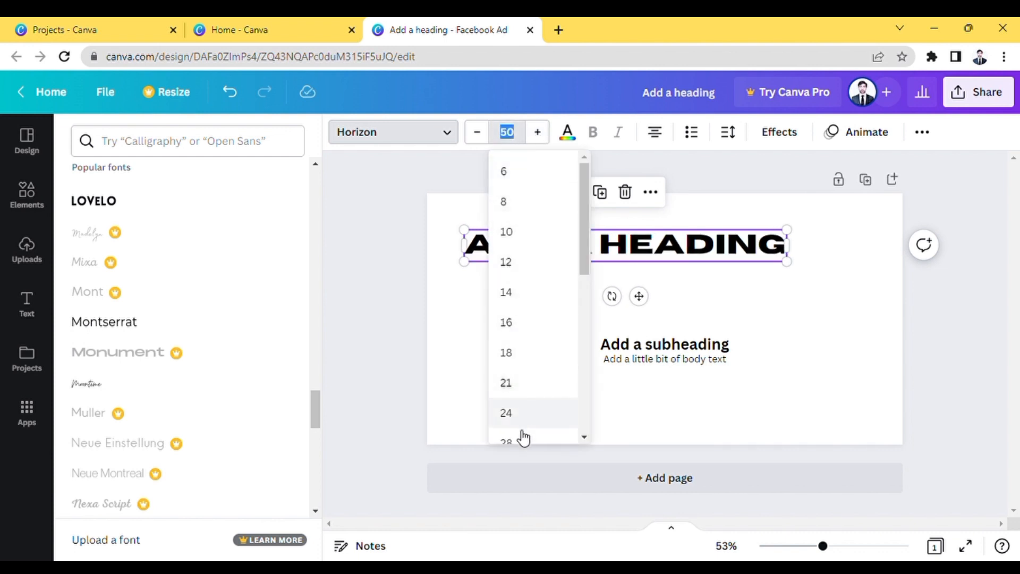
pyautogui.click(595, 442)
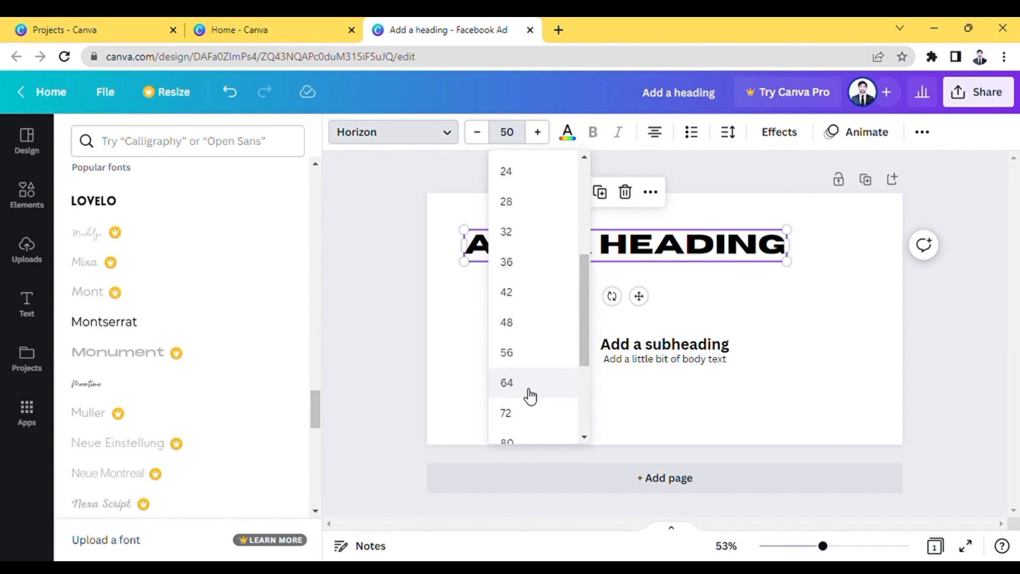
pyautogui.click(507, 383)
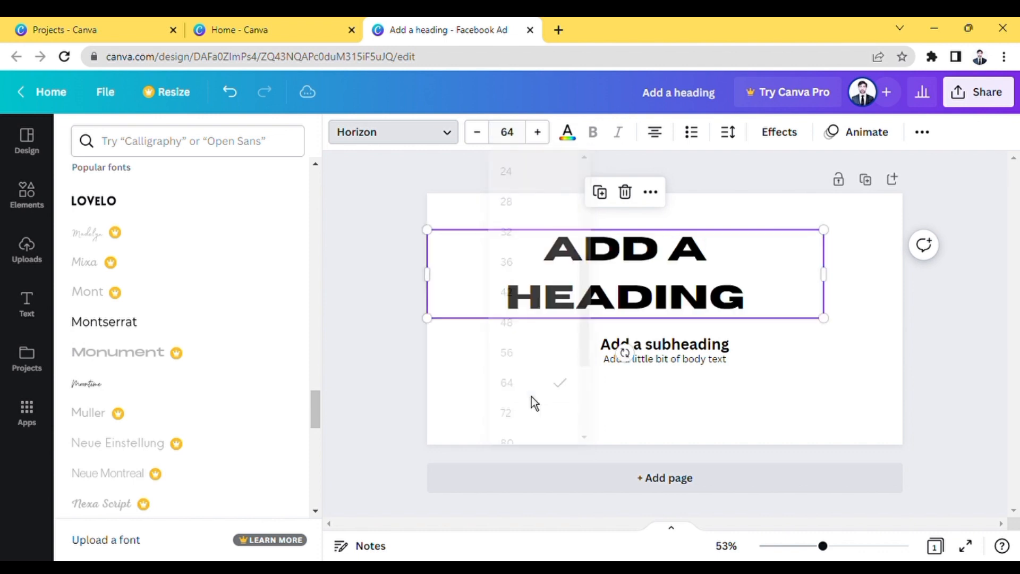
# Try red, turquoise and light orange from the default colors on the heading text
pyautogui.click(569, 132)
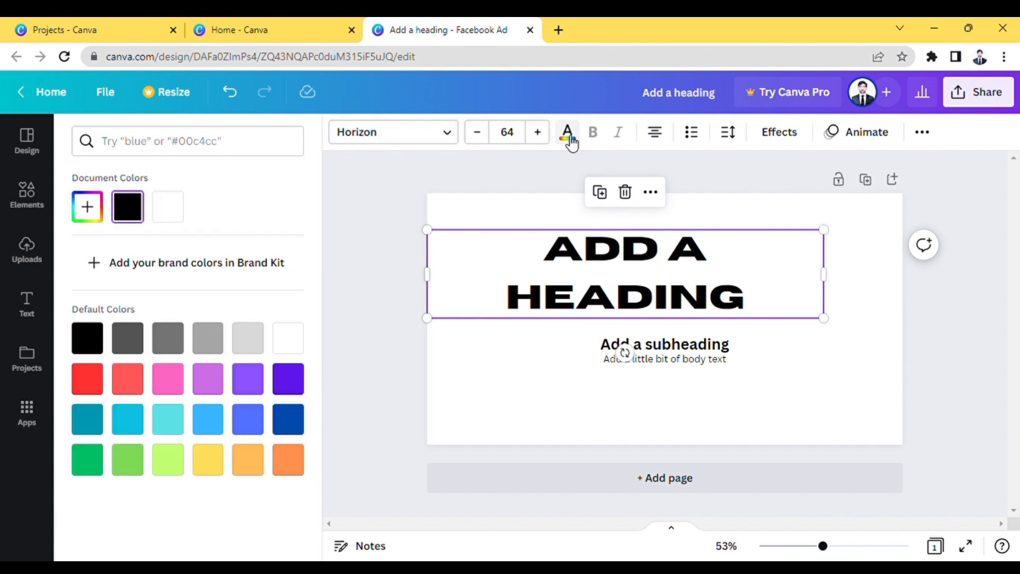
pyautogui.click(87, 377)
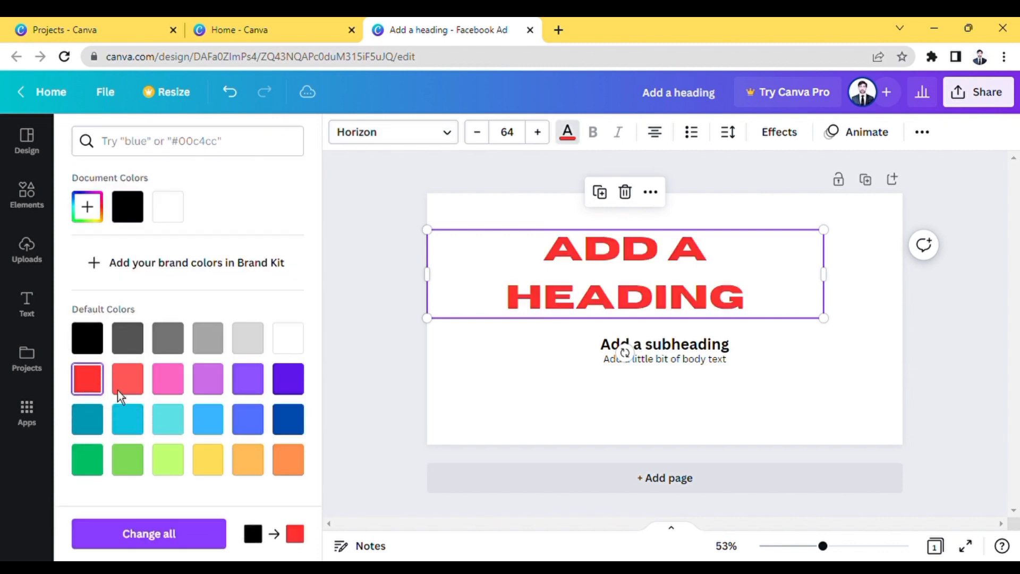
pyautogui.click(173, 420)
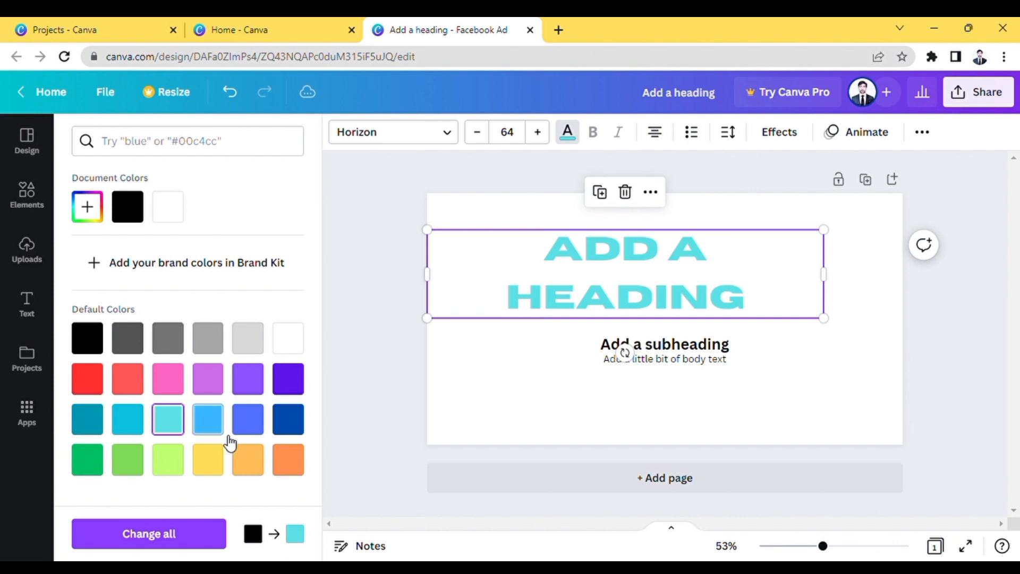
pyautogui.click(259, 466)
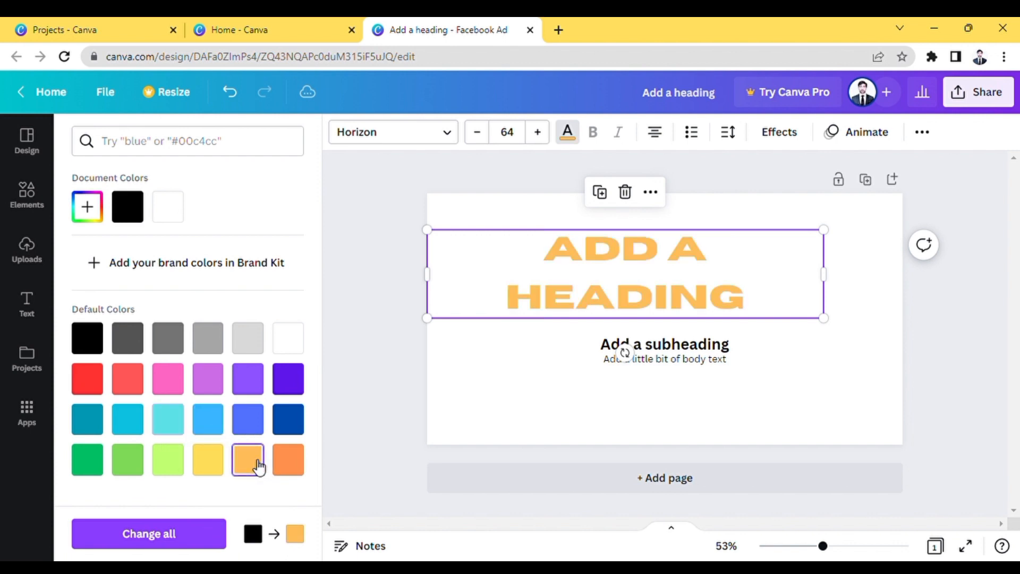
# Give the heading text a custom color, trying the green hue #59FF6F and changing it to the blue #5C59FF
pyautogui.click(89, 209)
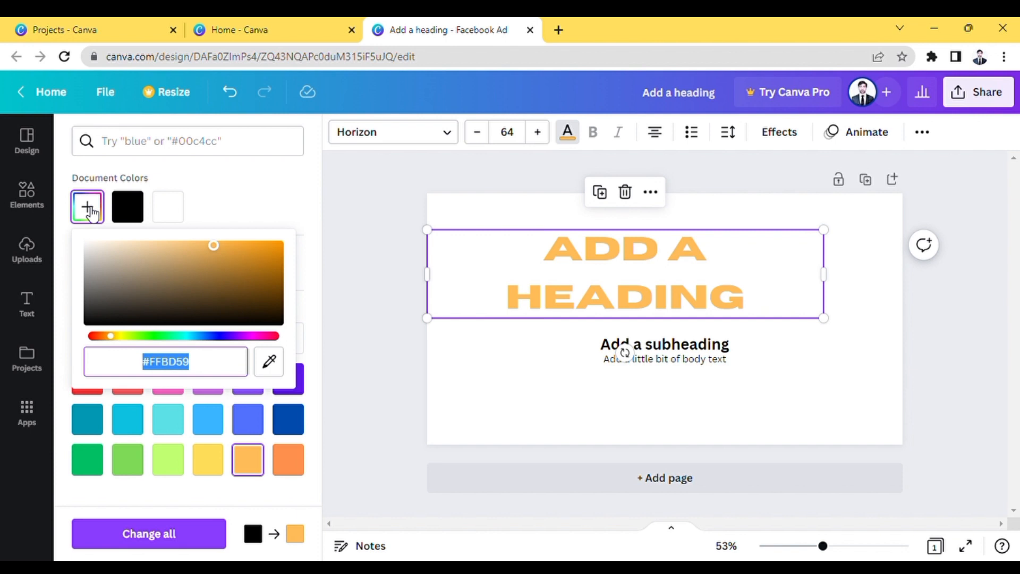
pyautogui.moveTo(137, 342); pyautogui.dragTo(160, 344)
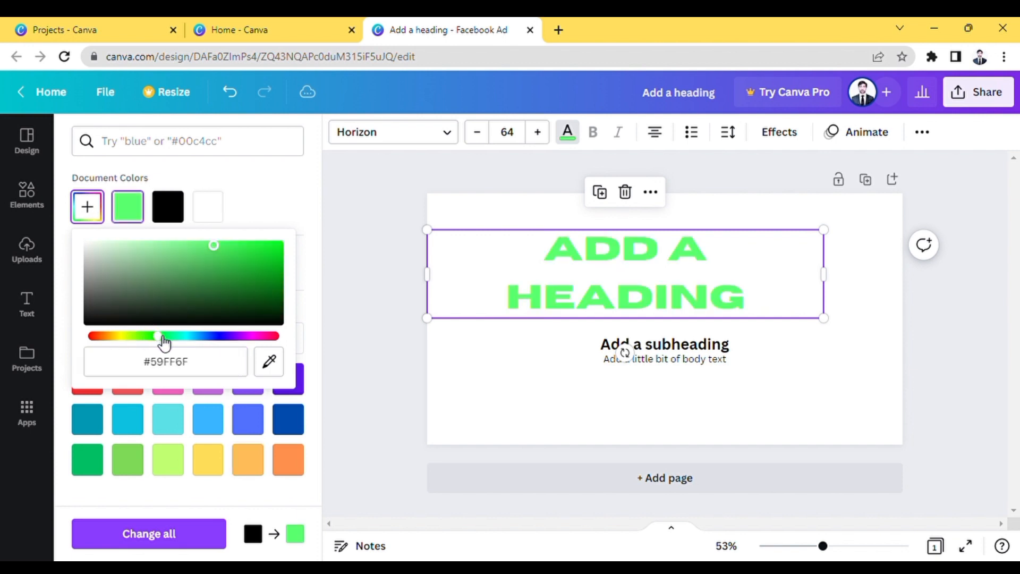
pyautogui.click(214, 339)
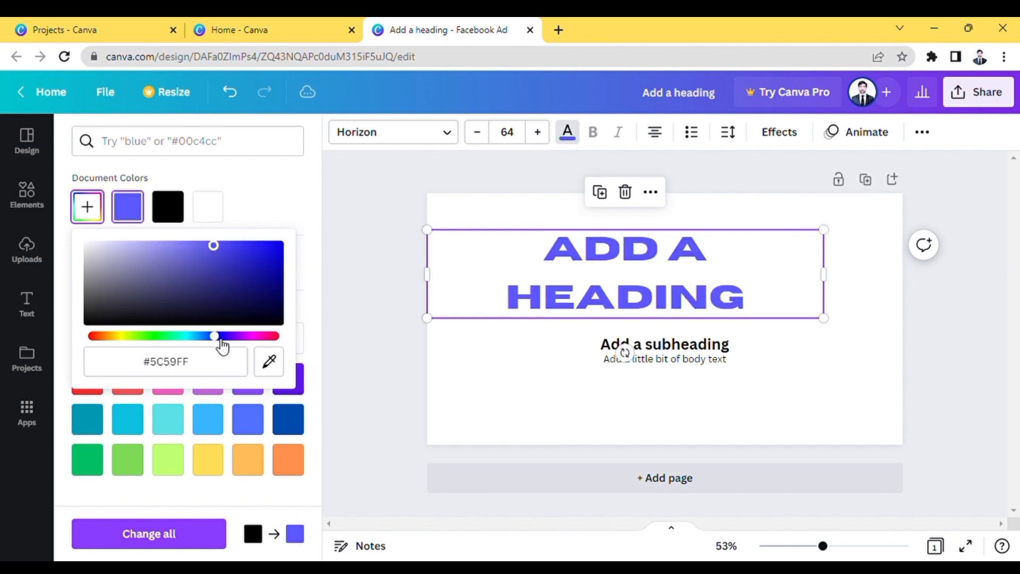
# Try lighter and grayer shades of the custom blue, and set the heading text to the deep blue #0904E1
pyautogui.click(258, 246)
pyautogui.click(268, 254)
pyautogui.moveTo(92, 250); pyautogui.dragTo(160, 254)
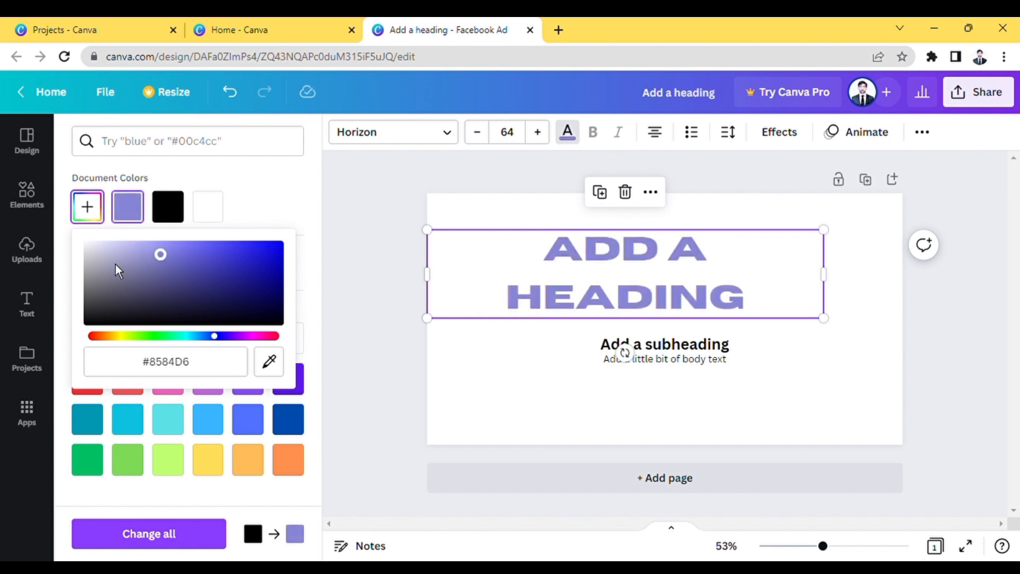
pyautogui.click(96, 254)
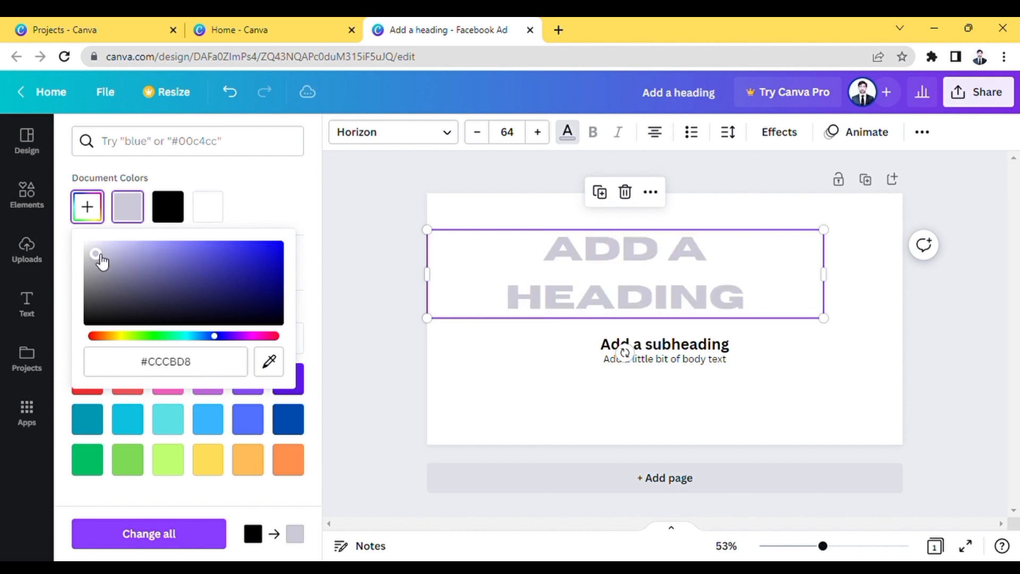
pyautogui.click(256, 262)
pyautogui.click(279, 250)
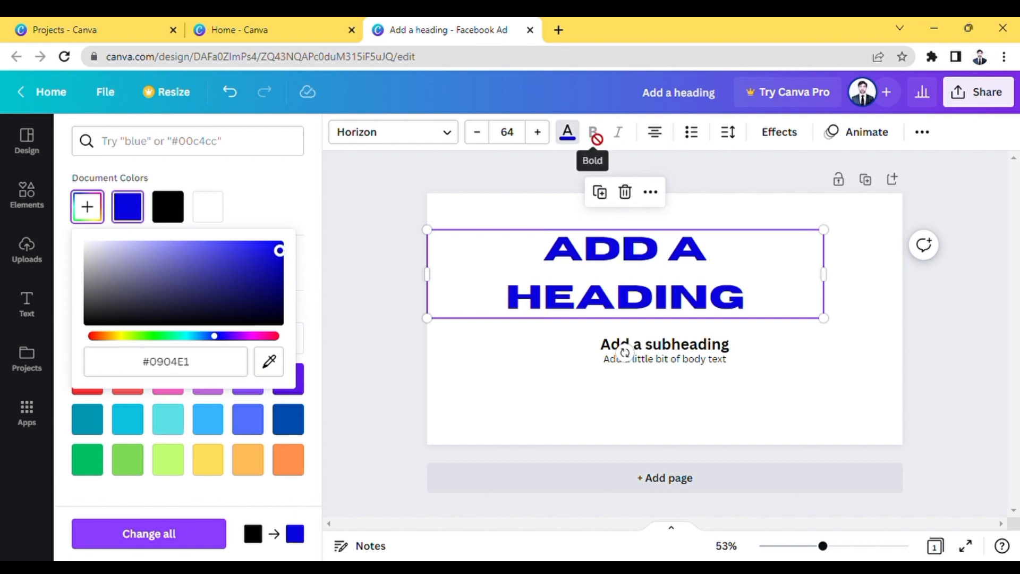
pyautogui.click(569, 353)
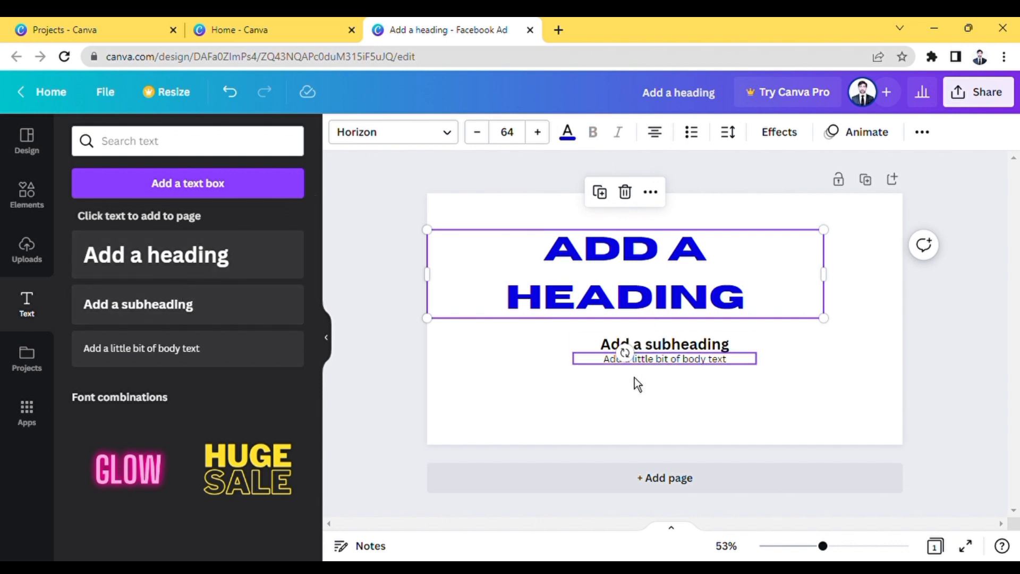
# Switch the subheading's bold formatting off and back on, and make its text italic
pyautogui.click(671, 349)
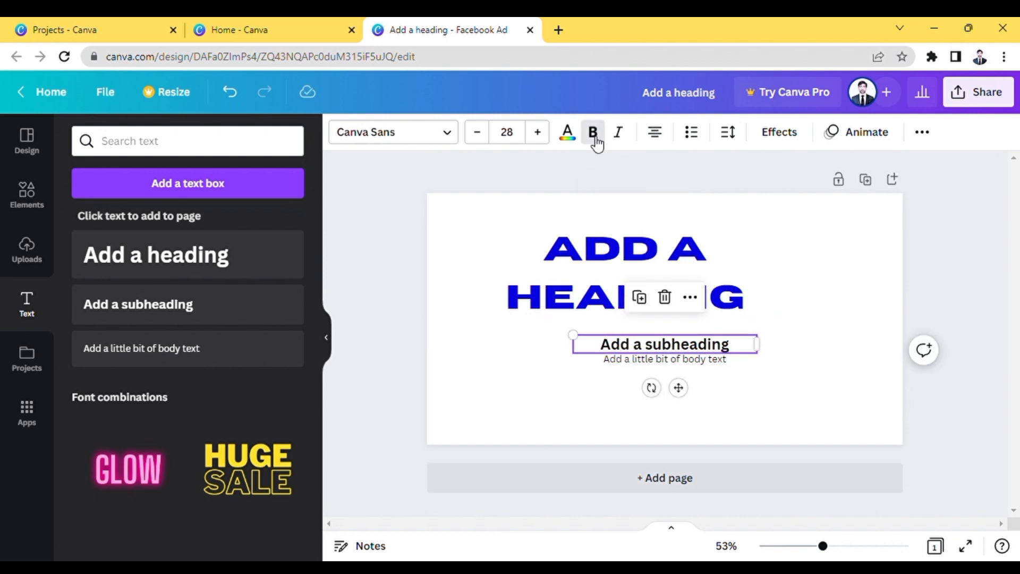
pyautogui.click(595, 138)
pyautogui.click(593, 132)
pyautogui.click(619, 133)
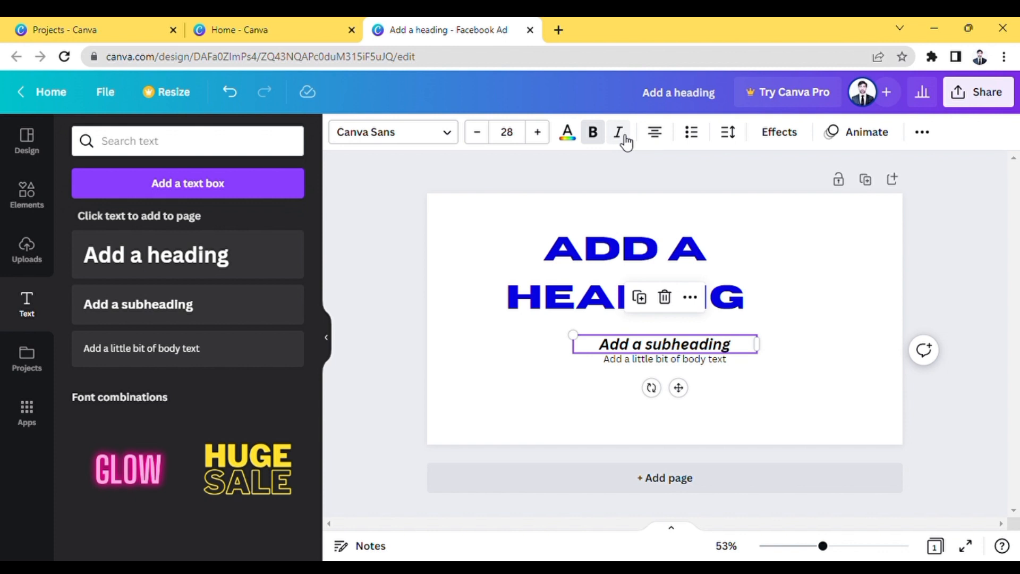
# Cycle the subheading's alignment through left and right and back to centered
pyautogui.click(654, 133)
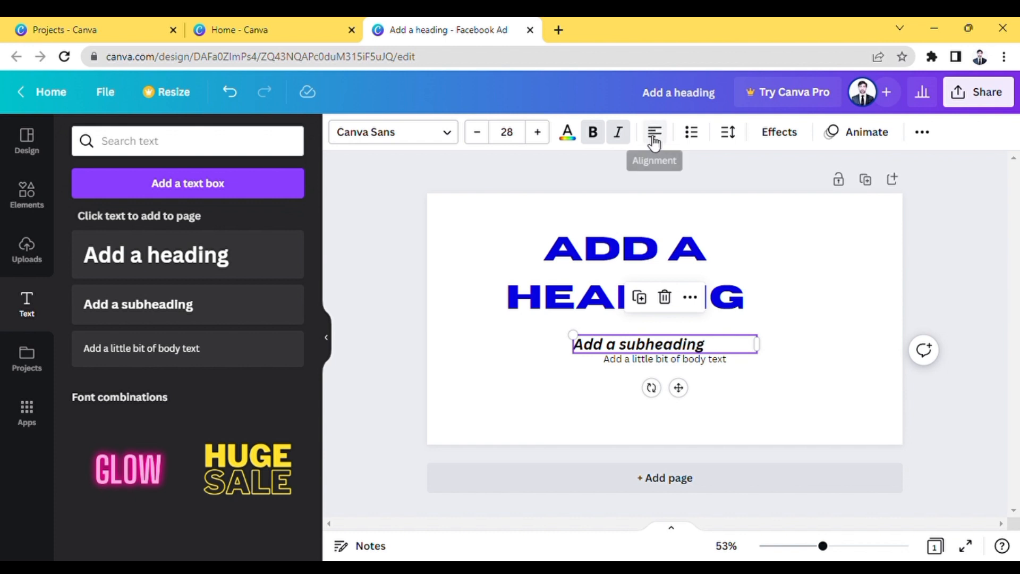
pyautogui.click(658, 141)
pyautogui.click(656, 136)
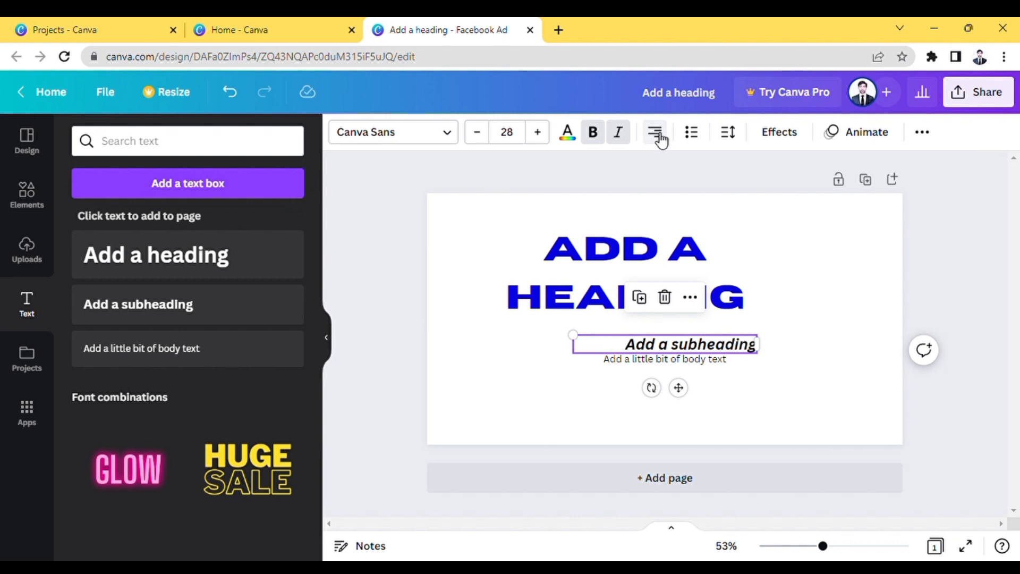
pyautogui.click(657, 134)
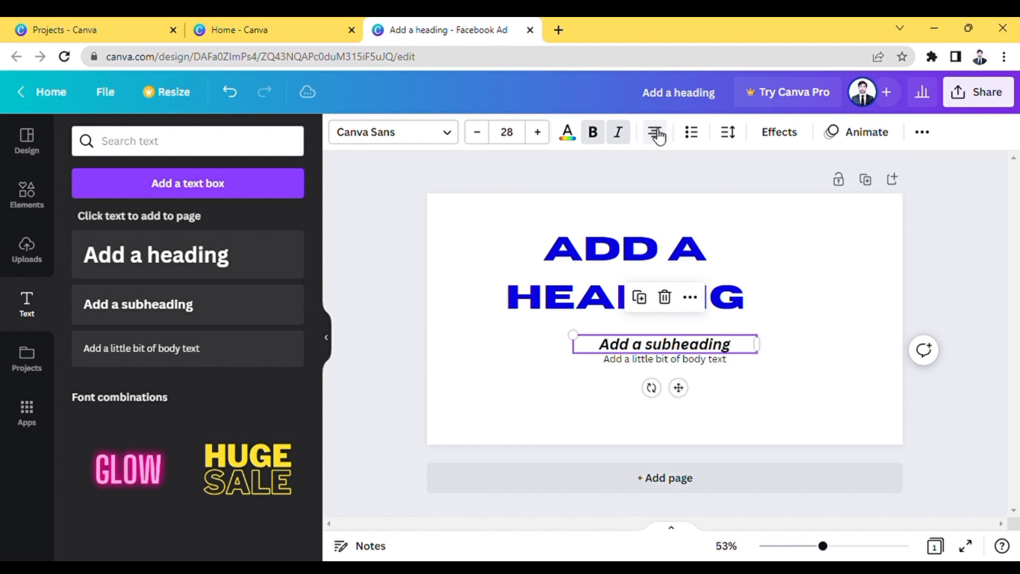
# Turn the subheading into a bulleted list and view its letter and line spacing options
pyautogui.click(695, 141)
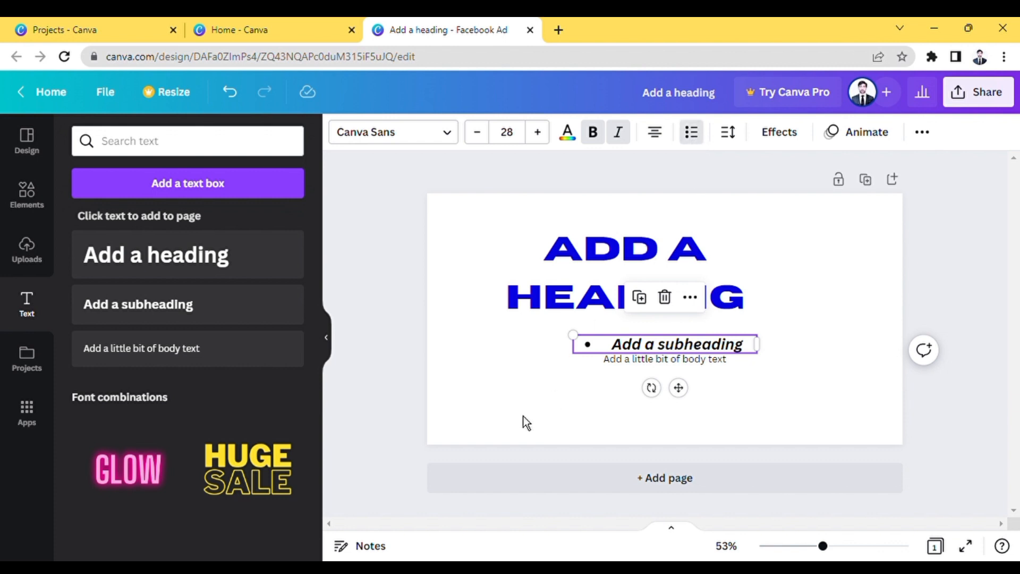
pyautogui.click(732, 139)
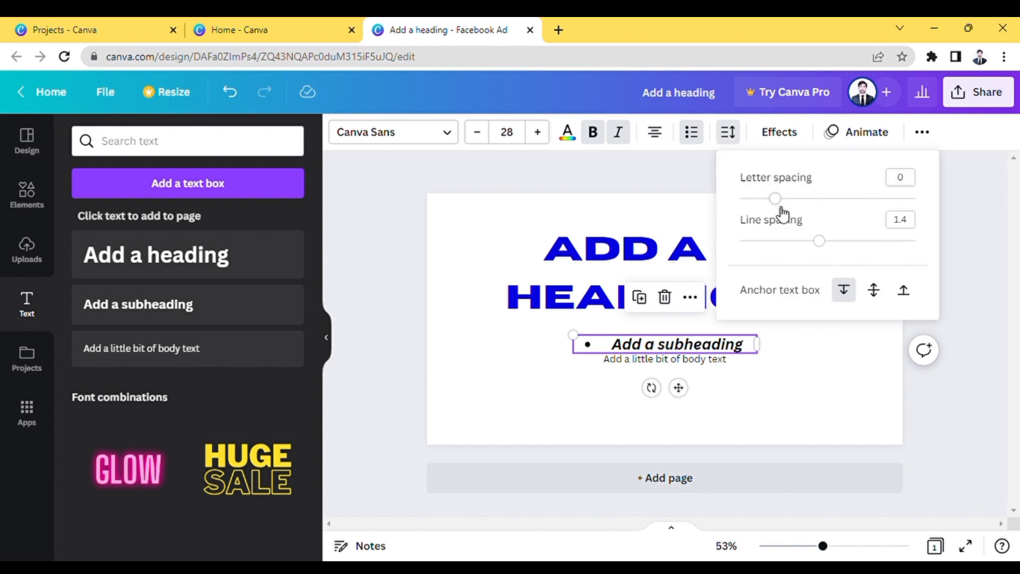
pyautogui.click(643, 350)
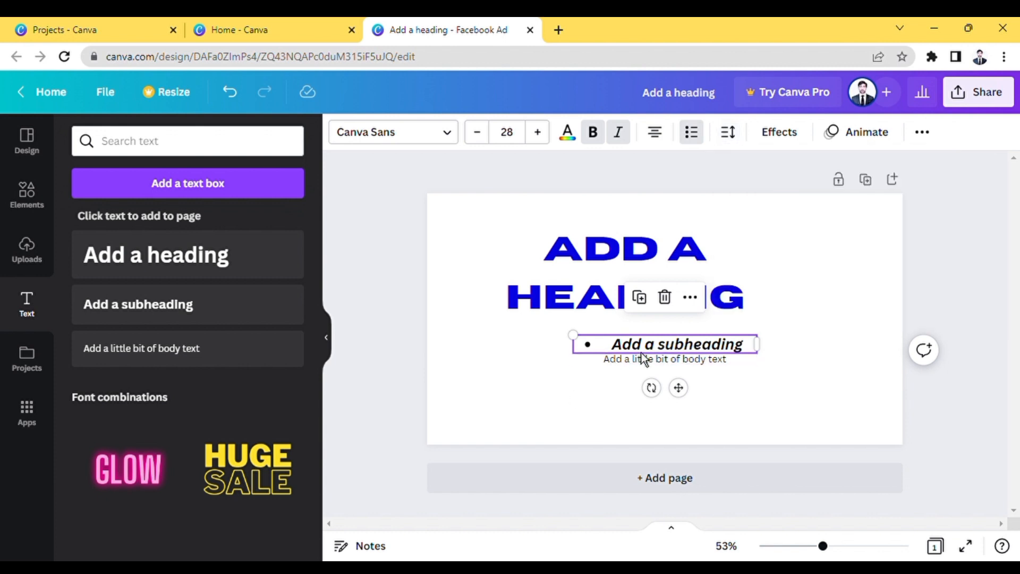
pyautogui.click(644, 351)
# Select the heading, subheading and body text together and delete them from the page
pyautogui.moveTo(765, 376); pyautogui.dragTo(528, 227)
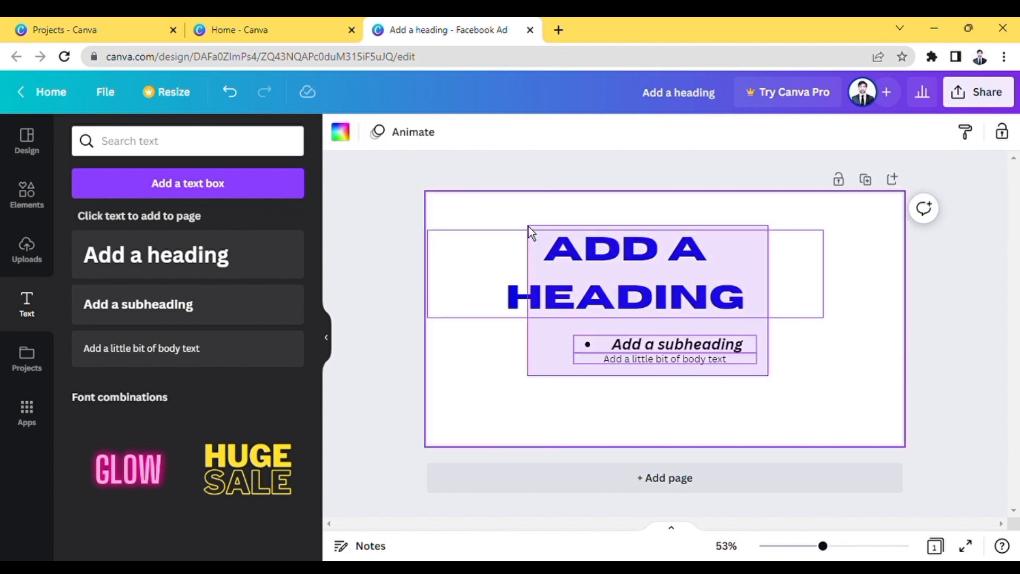
pyautogui.rightClick(528, 225)
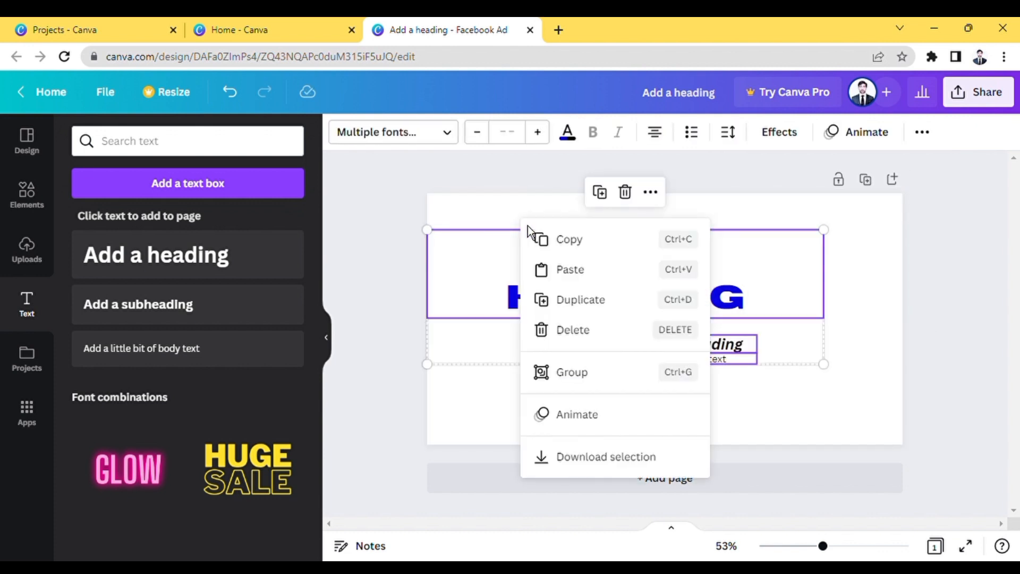
pyautogui.click(625, 192)
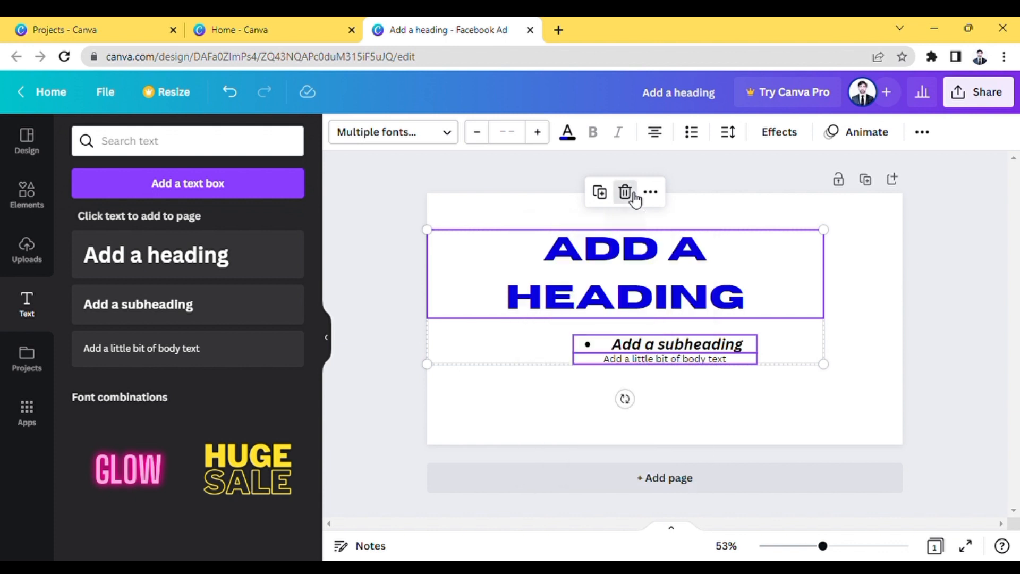
pyautogui.click(625, 192)
# Paste the paragraph about genes on a chromosome onto the page, and set its letter spacing to -47 and line spacing to 1.73
pyautogui.write('The position on a chromosome where a gene is located is often referred to as locus. As genes are passed from one generation to another so it can pass the same characters from parents to offsprings and can thus produce inherited resemblances but they are also responsible for producing many distinctive variations as well in next generation. Variations are produced due to the reshuffling or mutation of the genes. Jumping Genes: Jumping genes do not settle peacefully on their loci, they keep on moving on')
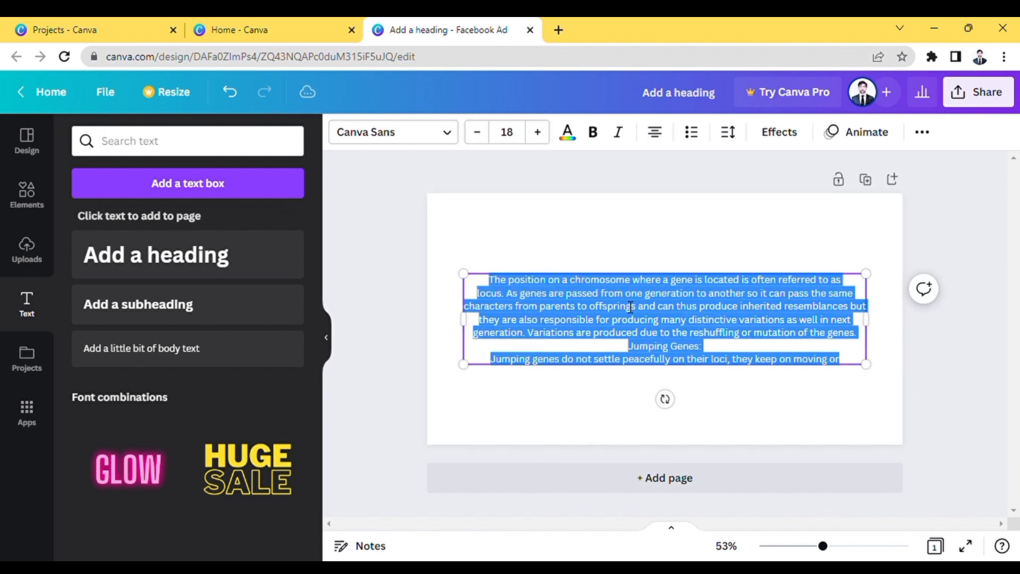
pyautogui.click(728, 132)
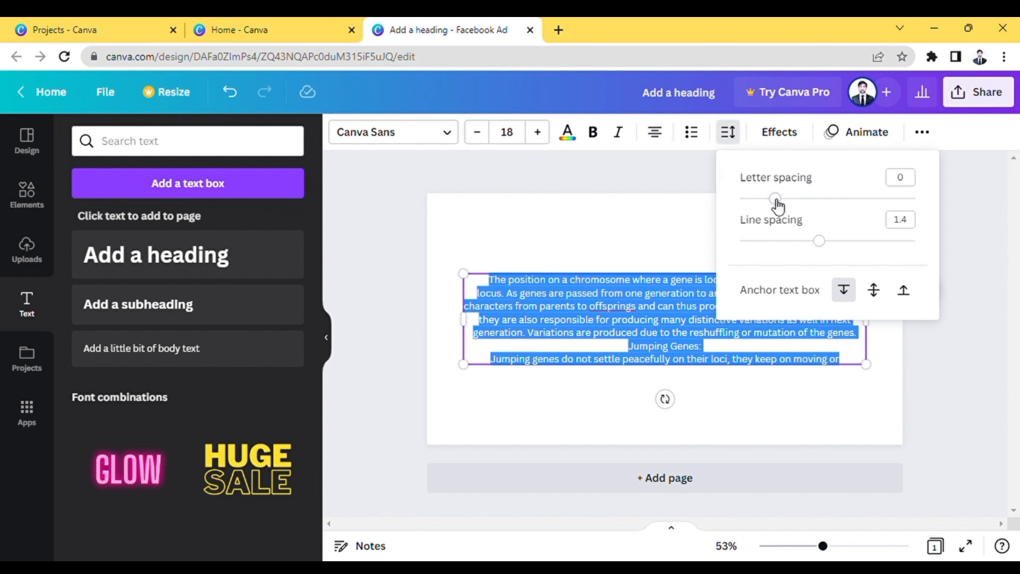
pyautogui.moveTo(776, 199)
pyautogui.mouseDown()
pyautogui.moveTo(822, 205)
pyautogui.moveTo(761, 205)
pyautogui.moveTo(770, 207)
pyautogui.mouseUp()
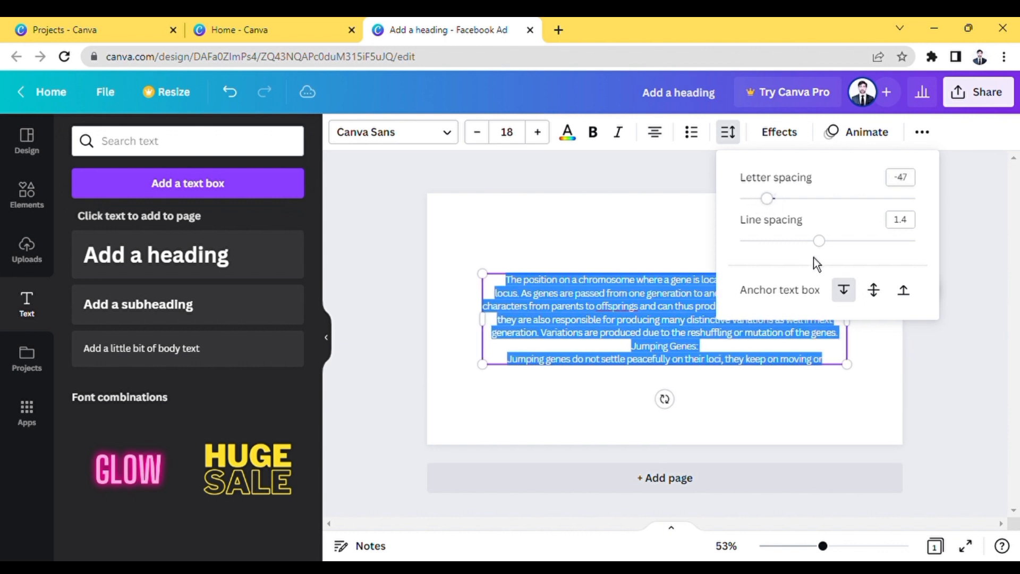
pyautogui.moveTo(819, 241); pyautogui.dragTo(853, 257)
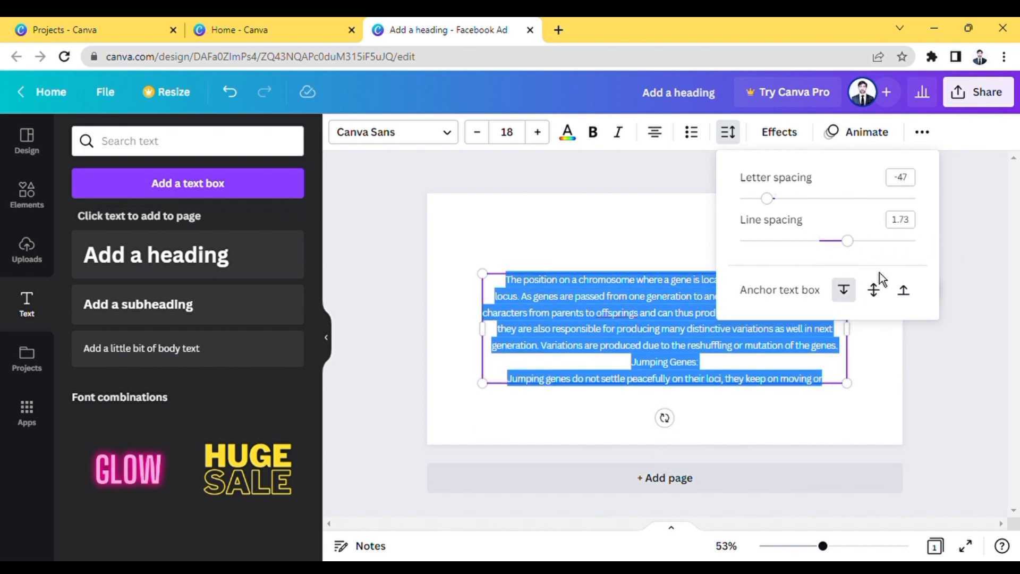
# Delete the pasted gene paragraph and add a new default heading, subheading and line of body text
pyautogui.click(790, 142)
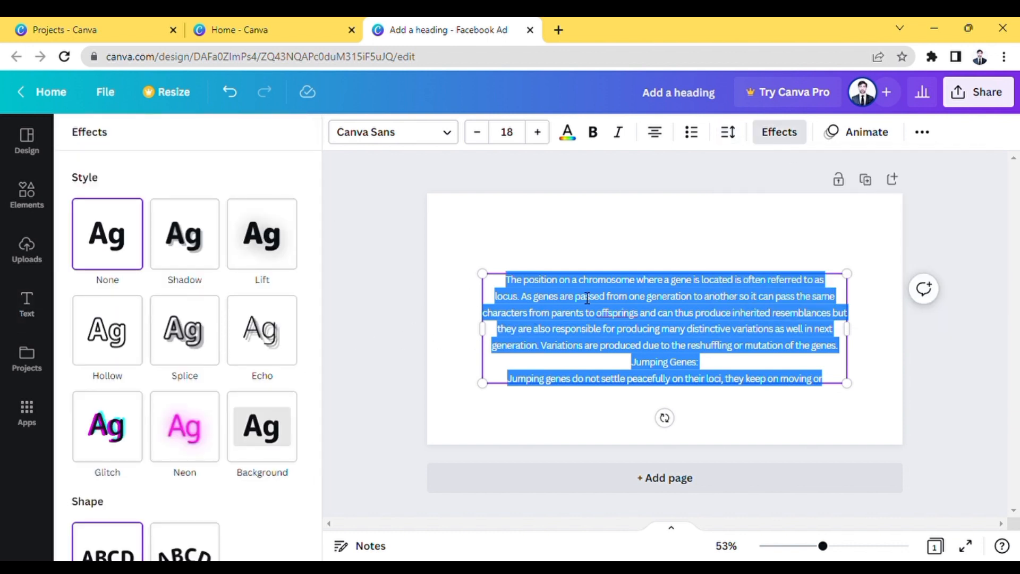
pyautogui.press('BackSpace')
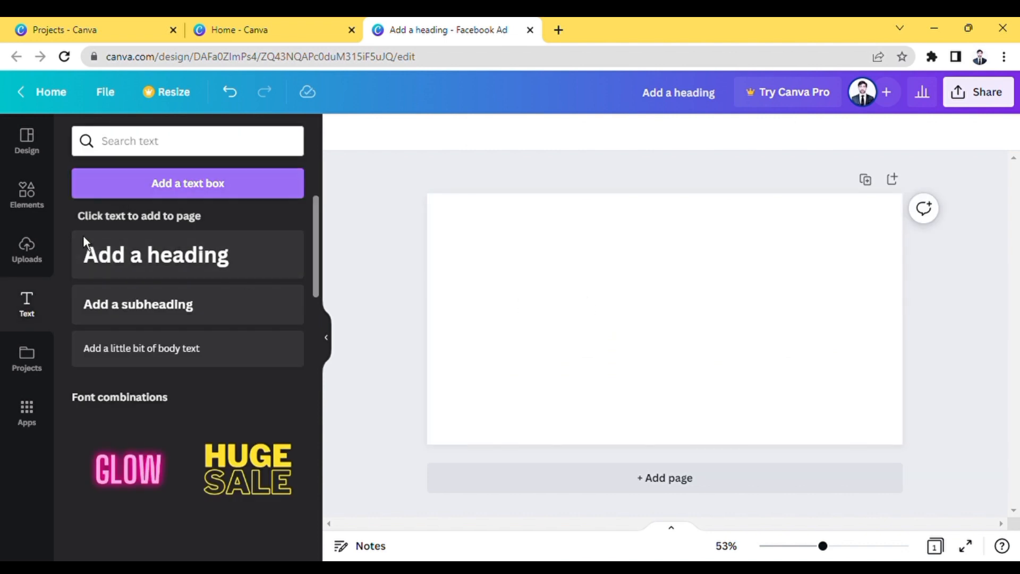
pyautogui.click(164, 274)
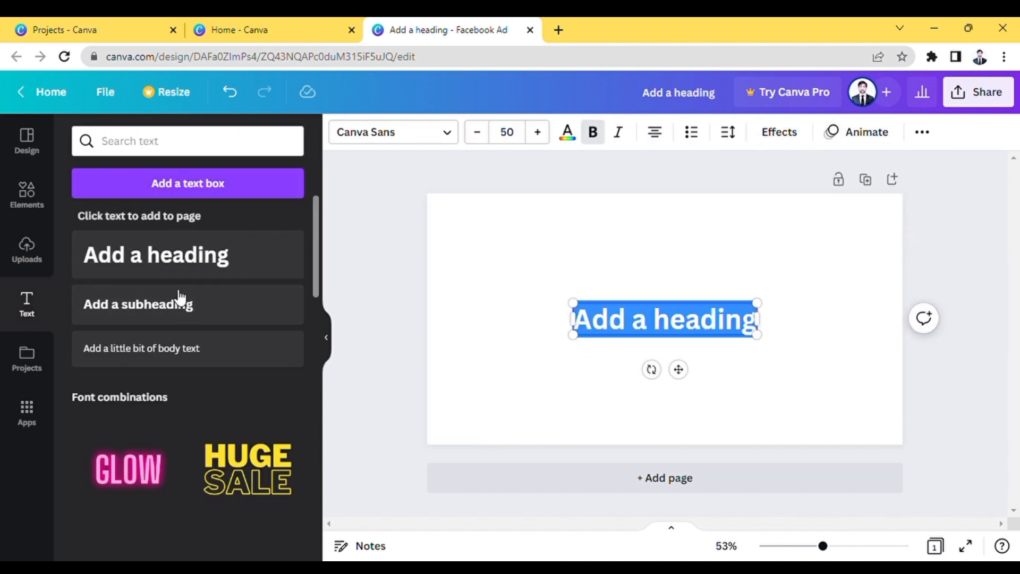
pyautogui.click(170, 317)
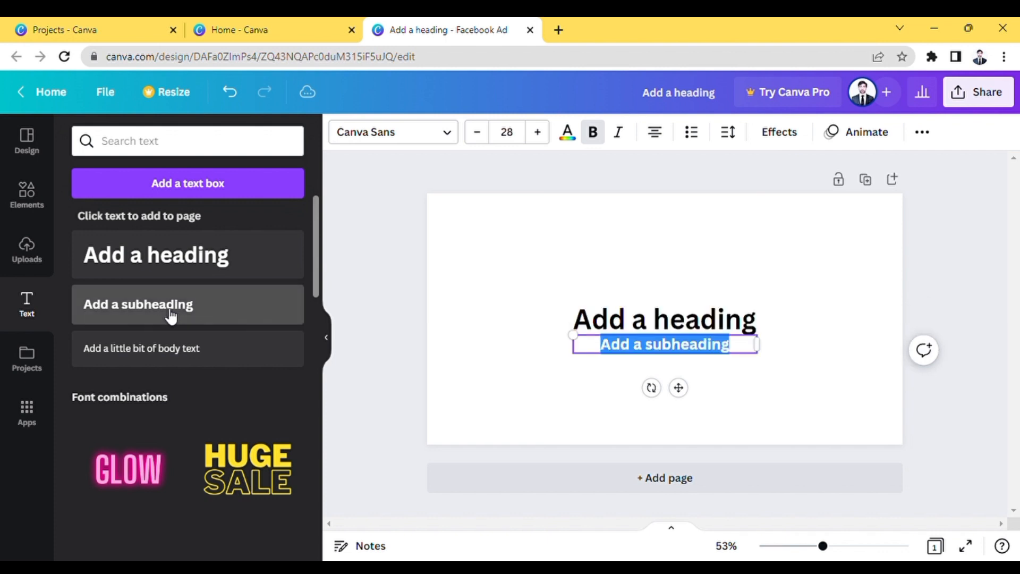
pyautogui.click(183, 360)
# Move the heading up away from the subheading and try the Shadow and Lift effects on it
pyautogui.moveTo(673, 332); pyautogui.dragTo(660, 292)
pyautogui.rightClick(660, 292)
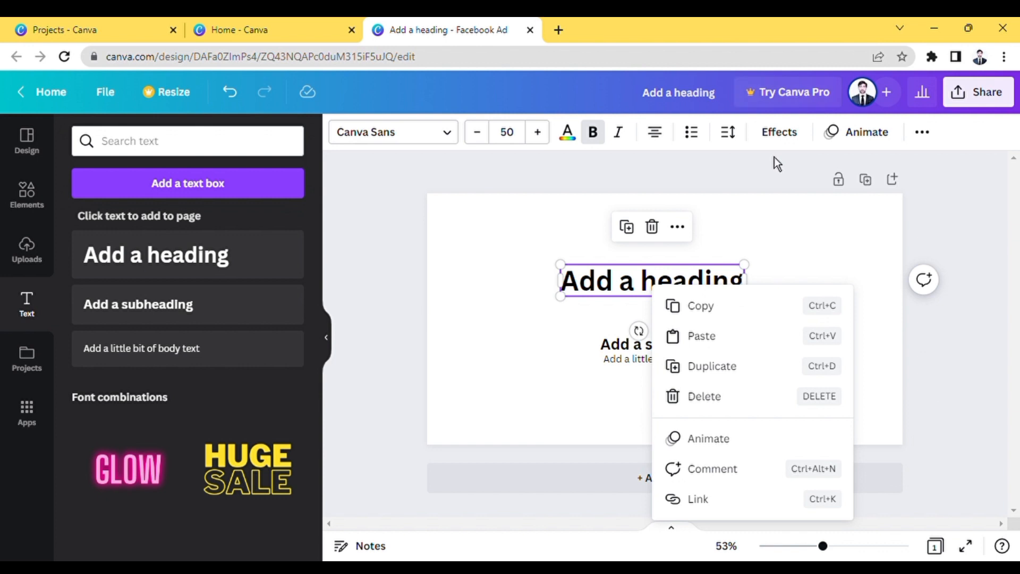
pyautogui.click(787, 136)
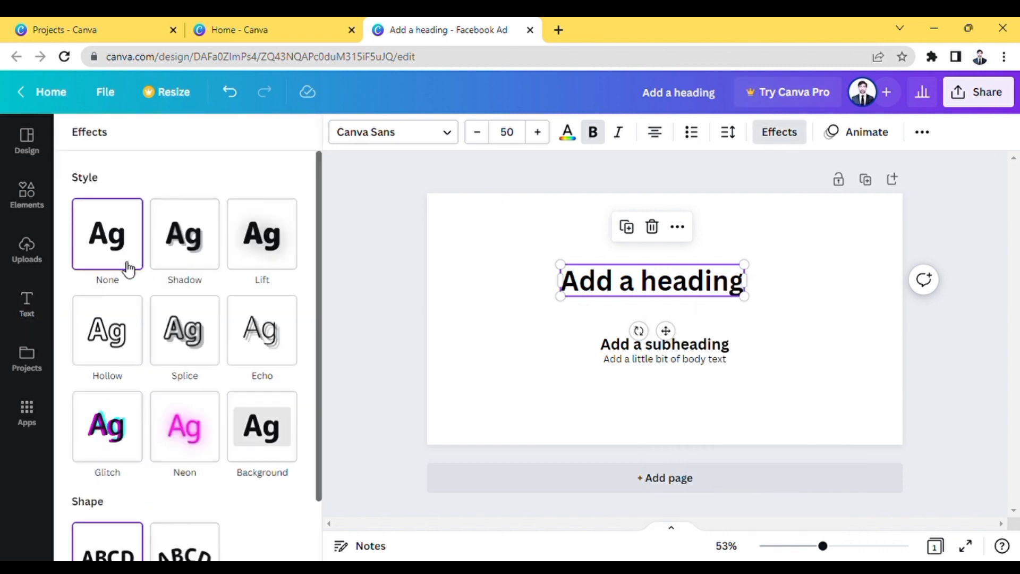
pyautogui.click(174, 245)
pyautogui.click(259, 249)
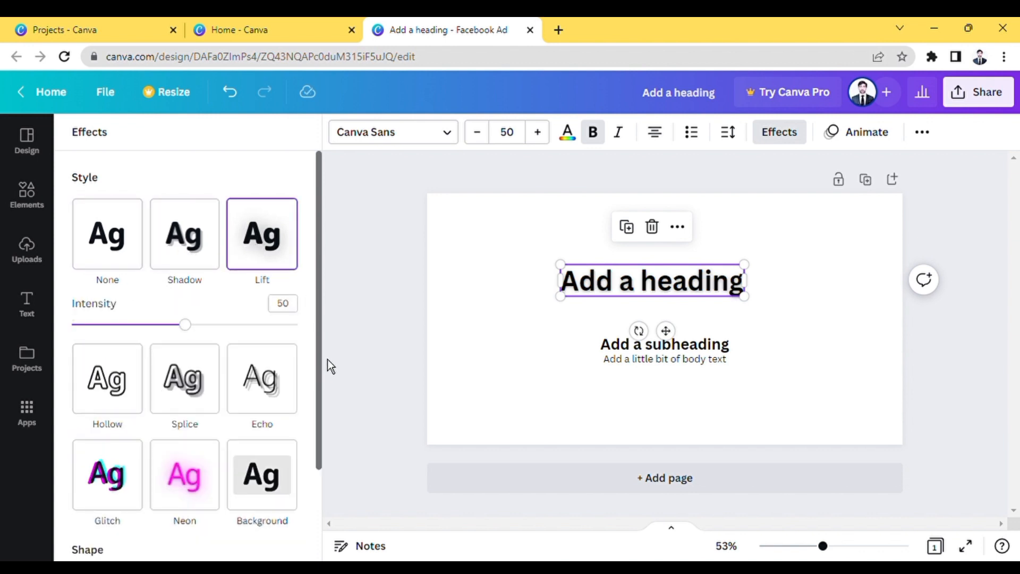
# Try the Hollow effect on the heading, lowering its thickness to 28 and raising it again
pyautogui.moveTo(328, 359); pyautogui.dragTo(327, 425)
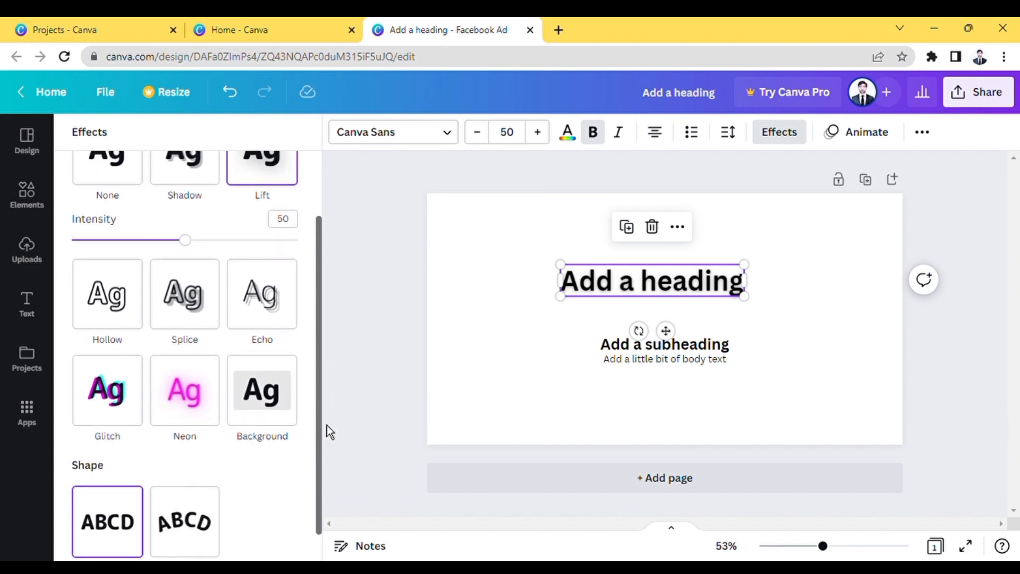
pyautogui.click(111, 311)
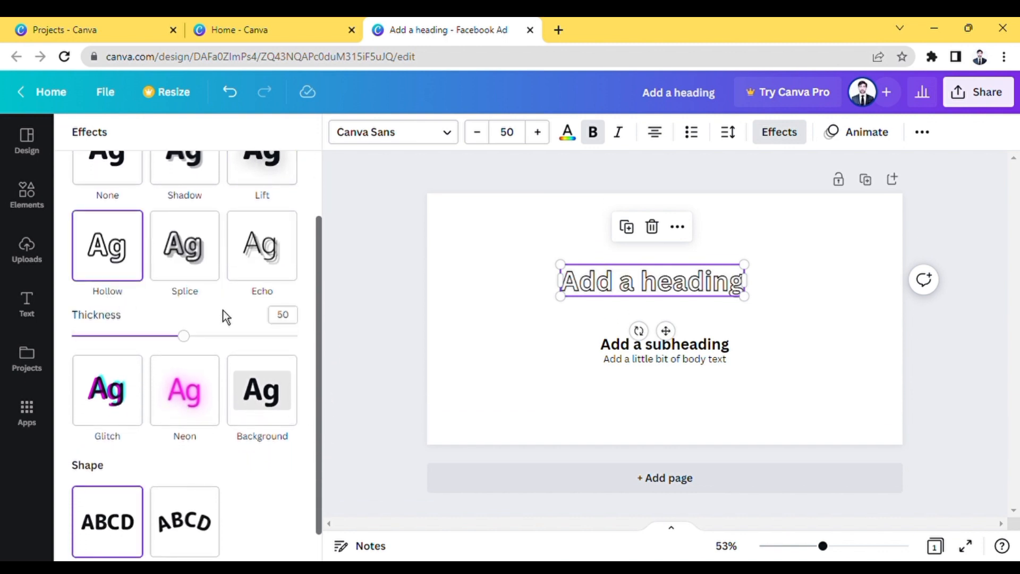
pyautogui.moveTo(185, 338); pyautogui.dragTo(130, 339)
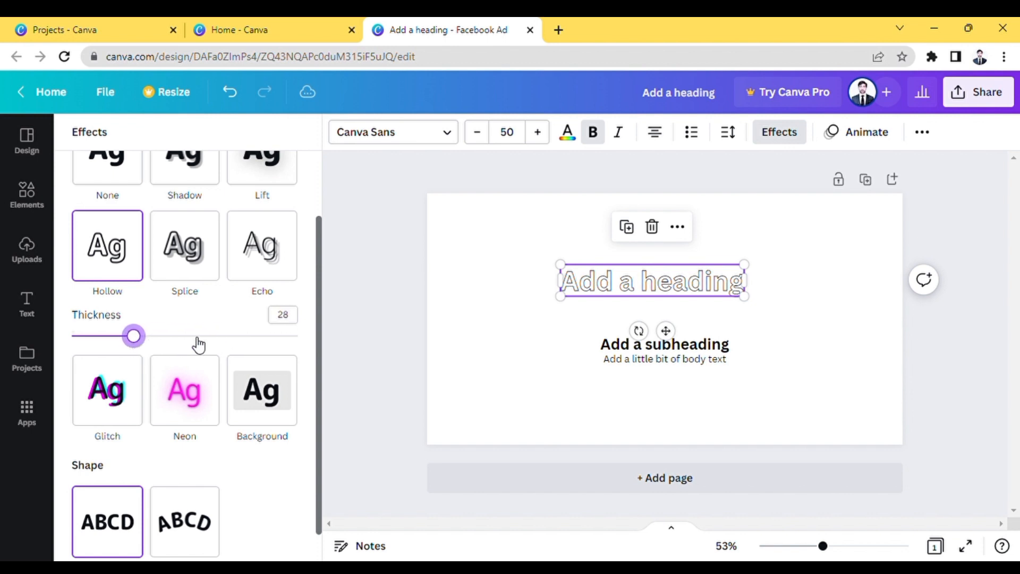
pyautogui.moveTo(226, 338); pyautogui.dragTo(241, 340)
# Give the heading a Background effect with roundness 23, spread 6 and transparency 18
pyautogui.click(240, 406)
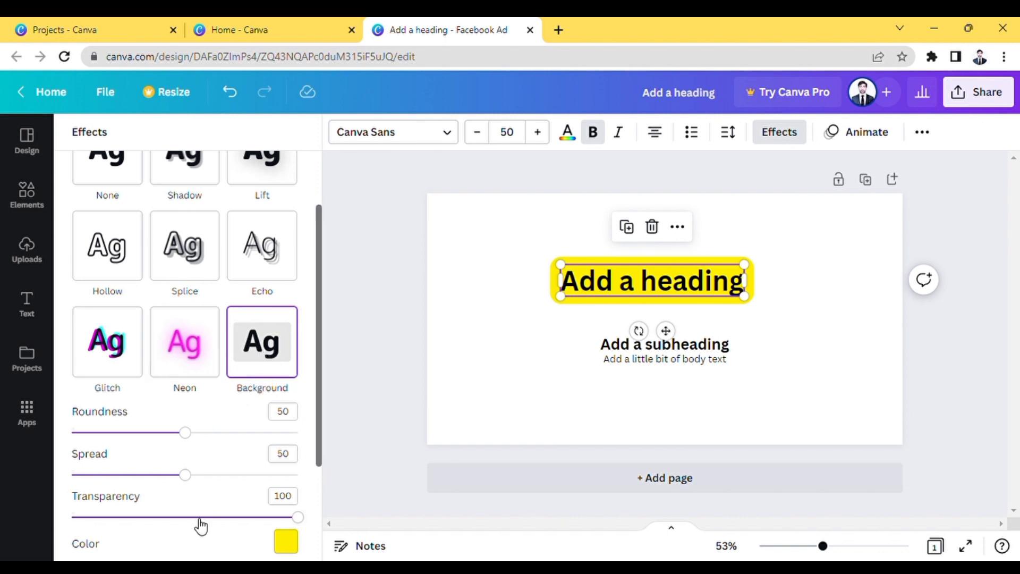
pyautogui.moveTo(190, 475); pyautogui.dragTo(85, 474)
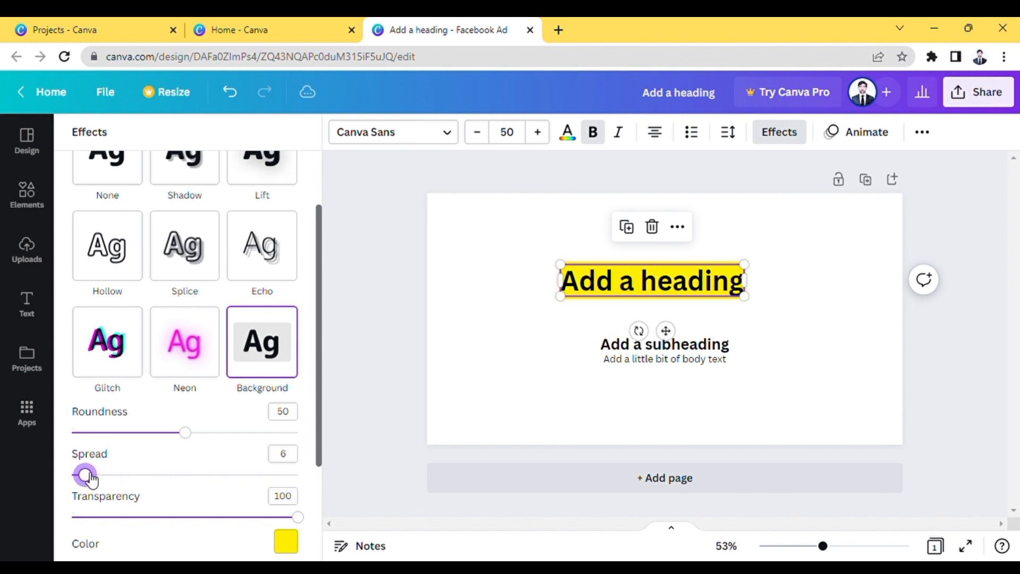
pyautogui.click(185, 517)
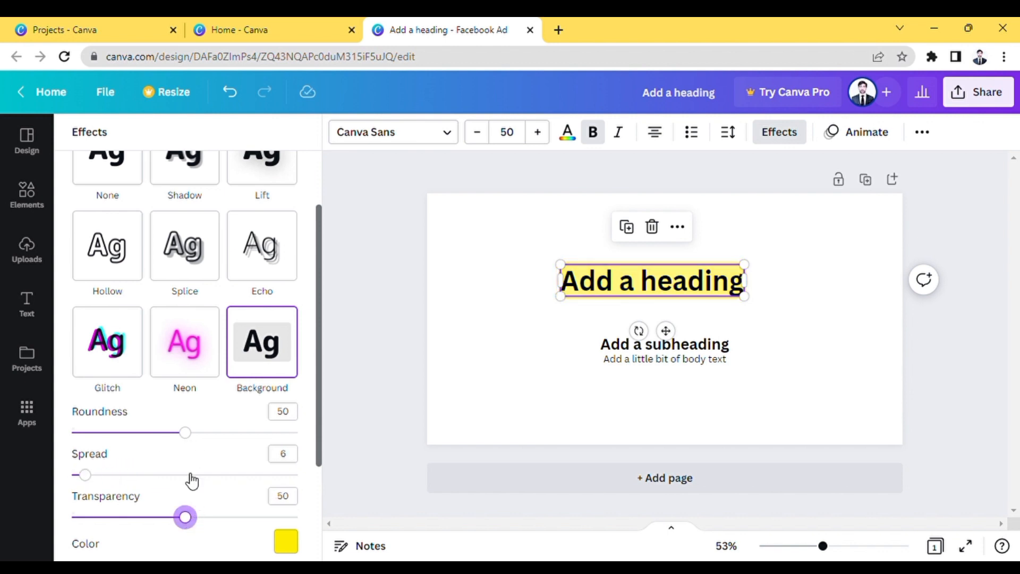
pyautogui.moveTo(185, 433); pyautogui.dragTo(135, 438)
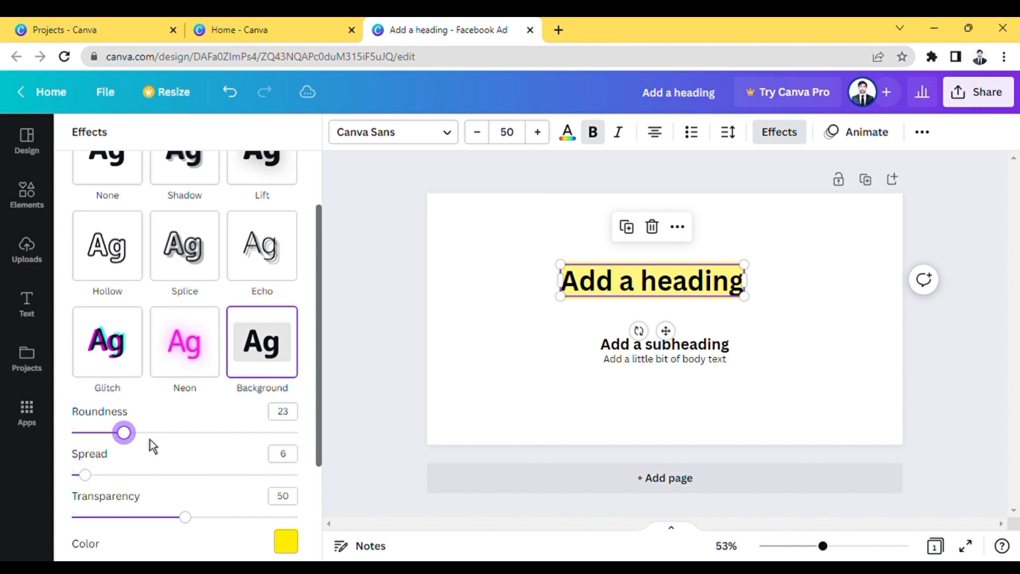
pyautogui.moveTo(185, 518); pyautogui.dragTo(120, 526)
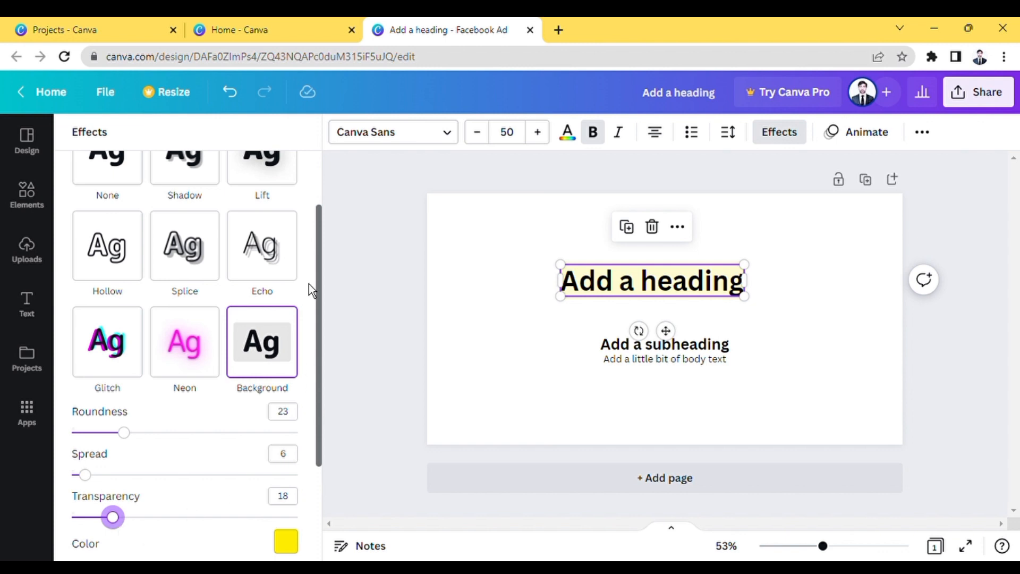
# Try pink for the heading's background, set it to light blue, and apply the Curve shape to the heading
pyautogui.moveTo(326, 272); pyautogui.dragTo(330, 431)
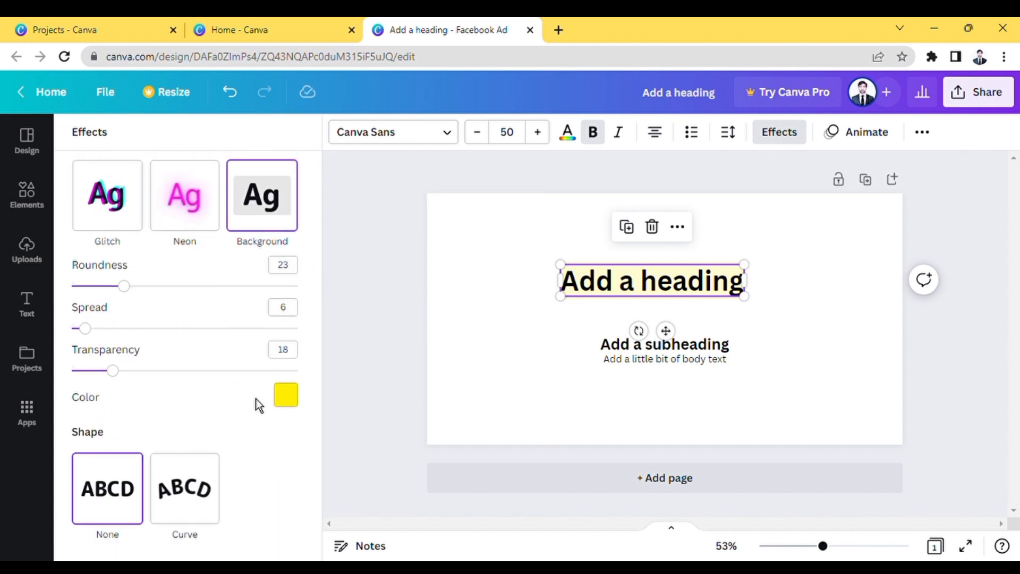
pyautogui.click(292, 404)
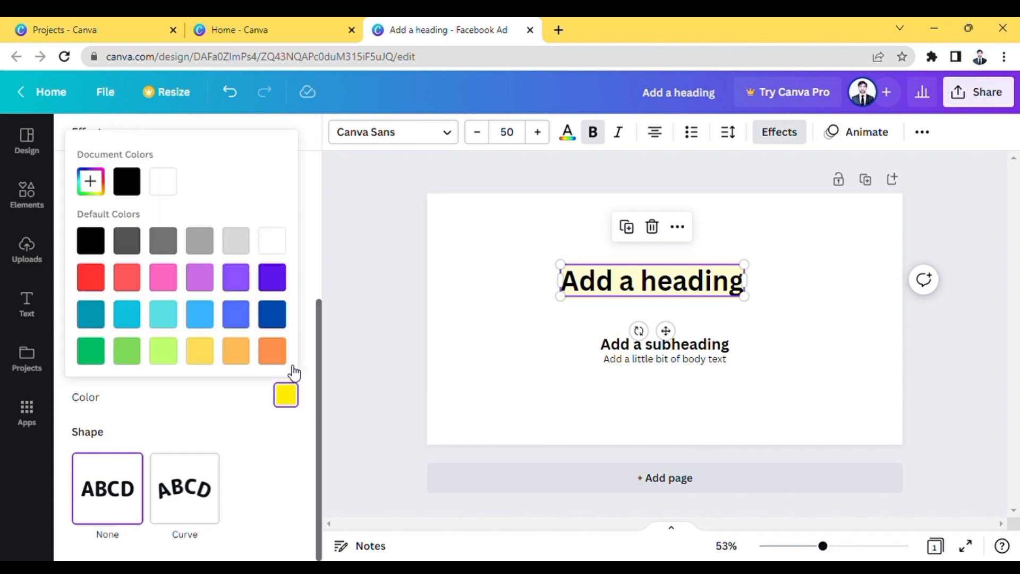
pyautogui.click(175, 281)
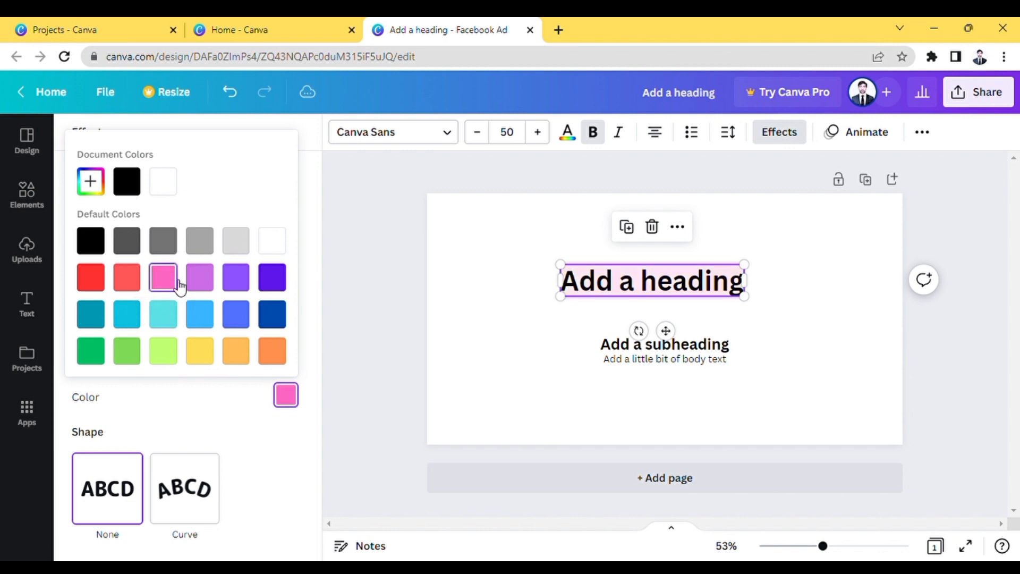
pyautogui.click(200, 313)
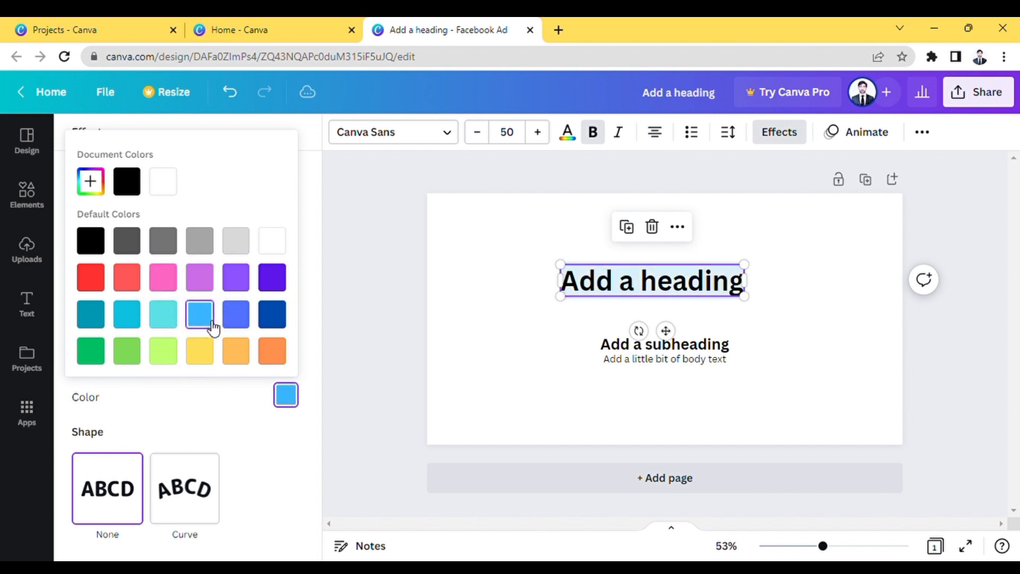
pyautogui.click(189, 509)
pyautogui.click(189, 509)
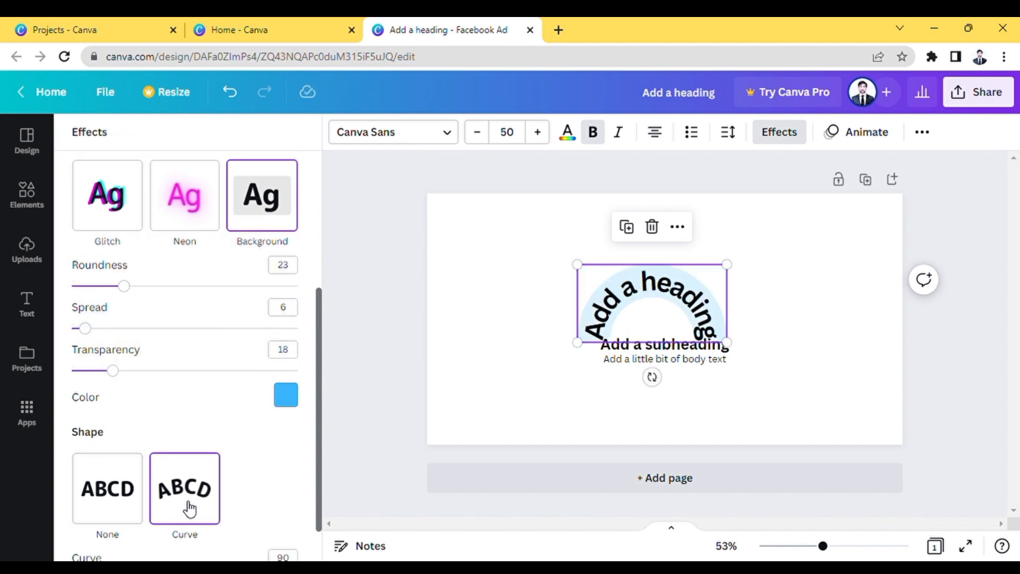
# Reset the heading's shape from Curve to None and underline its text
pyautogui.click(108, 497)
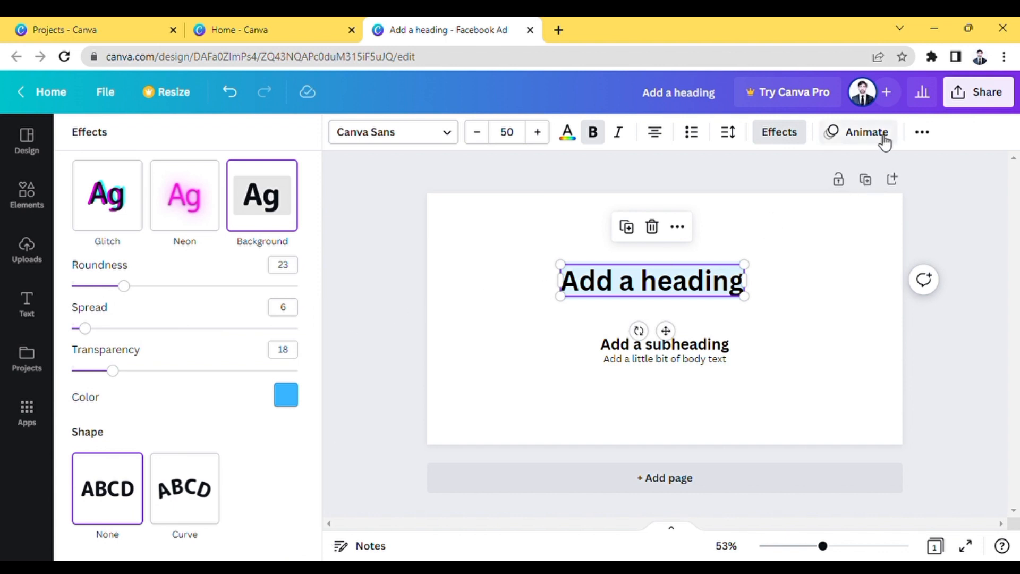
pyautogui.click(923, 133)
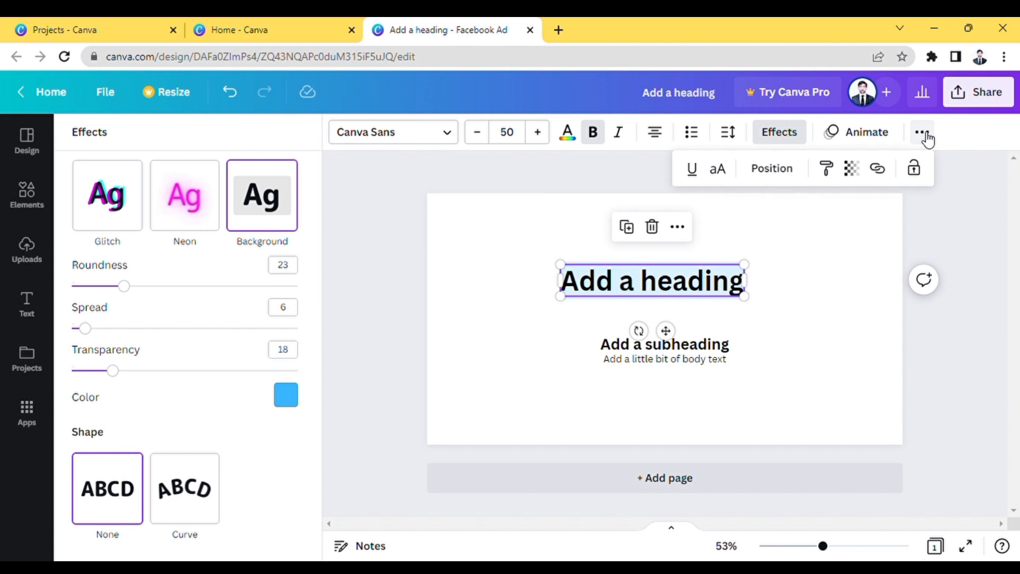
pyautogui.click(694, 170)
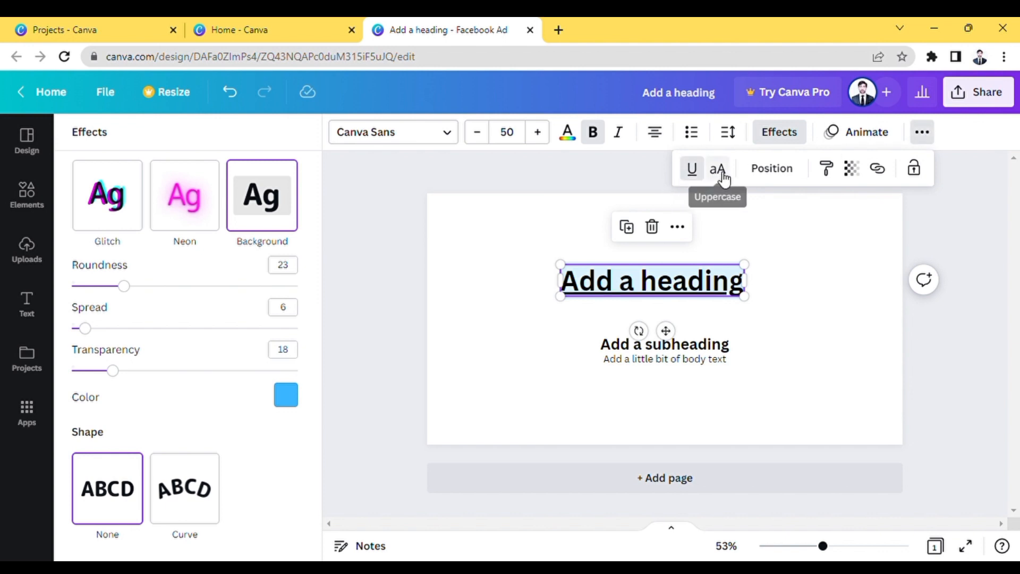
# Try uppercase on the heading and switch it back to its normal letter case
pyautogui.click(723, 179)
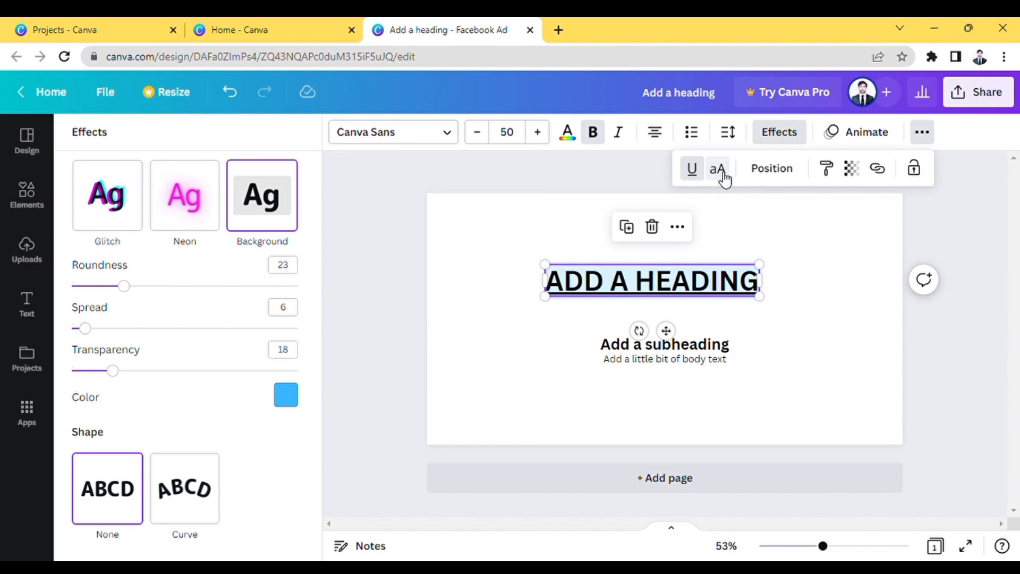
pyautogui.click(723, 178)
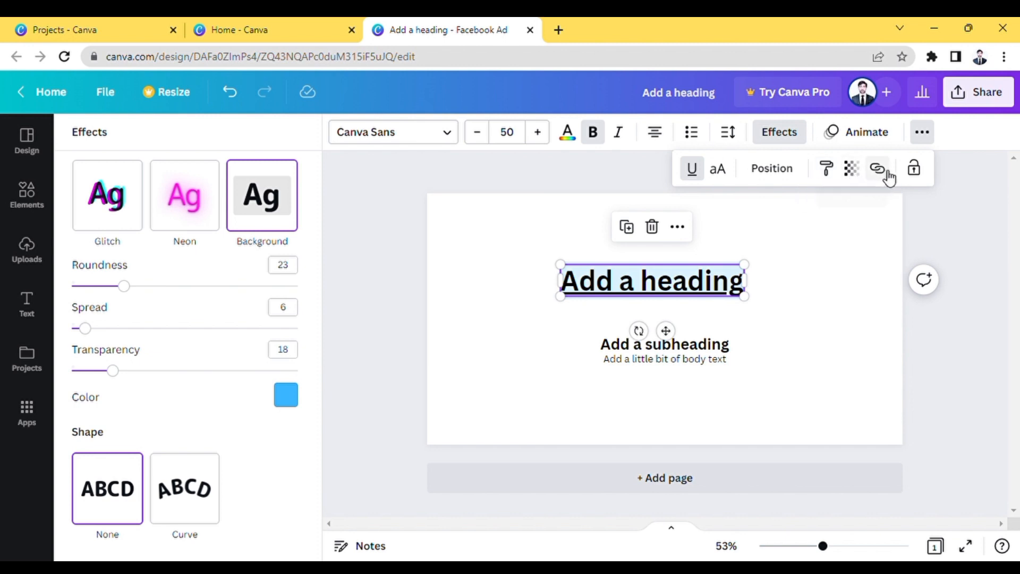
pyautogui.click(930, 132)
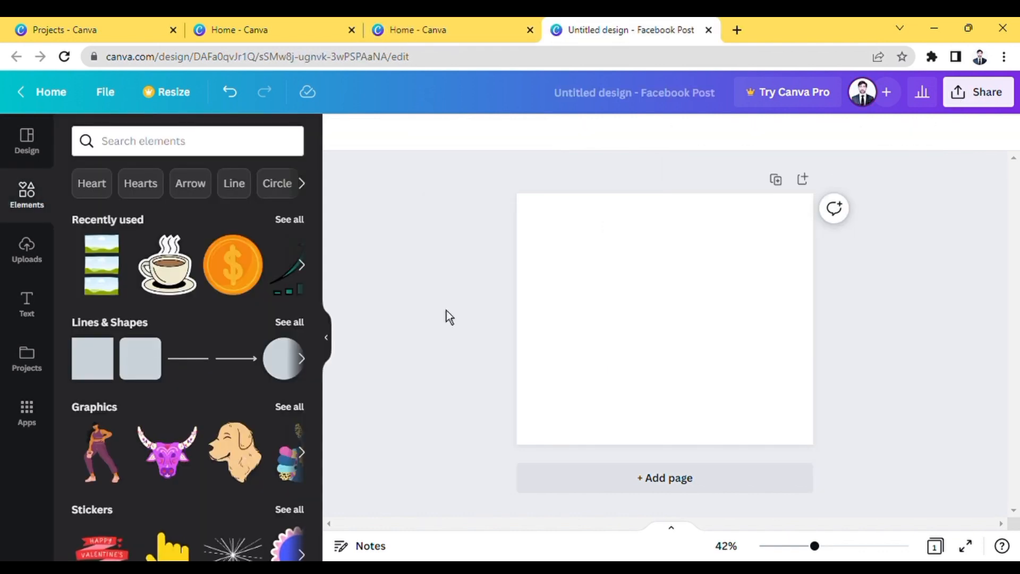
# Search the elements for "grid" and add the grid with four horizontal rows to the blank Facebook post
pyautogui.click(186, 142)
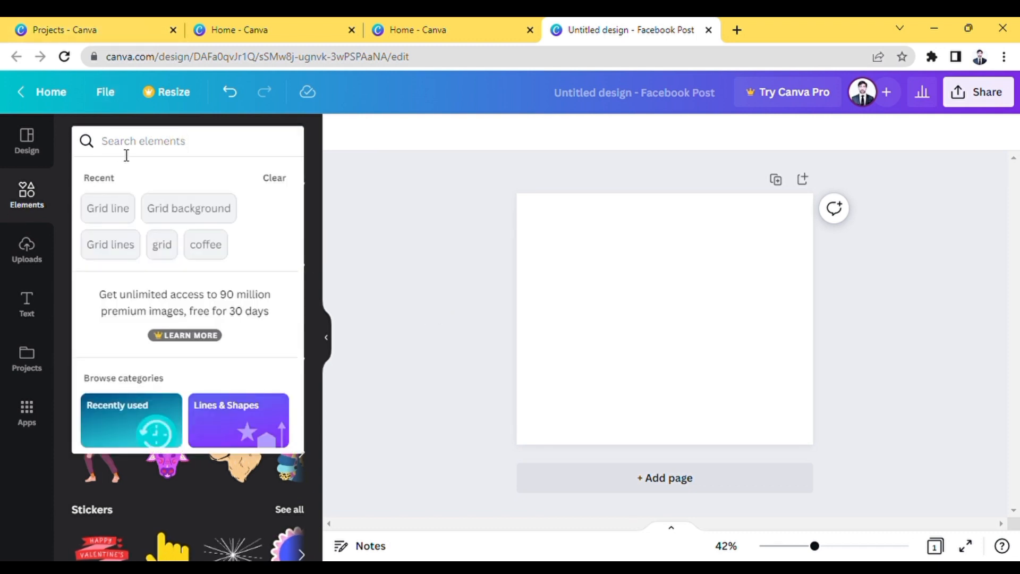
pyautogui.write('grid')
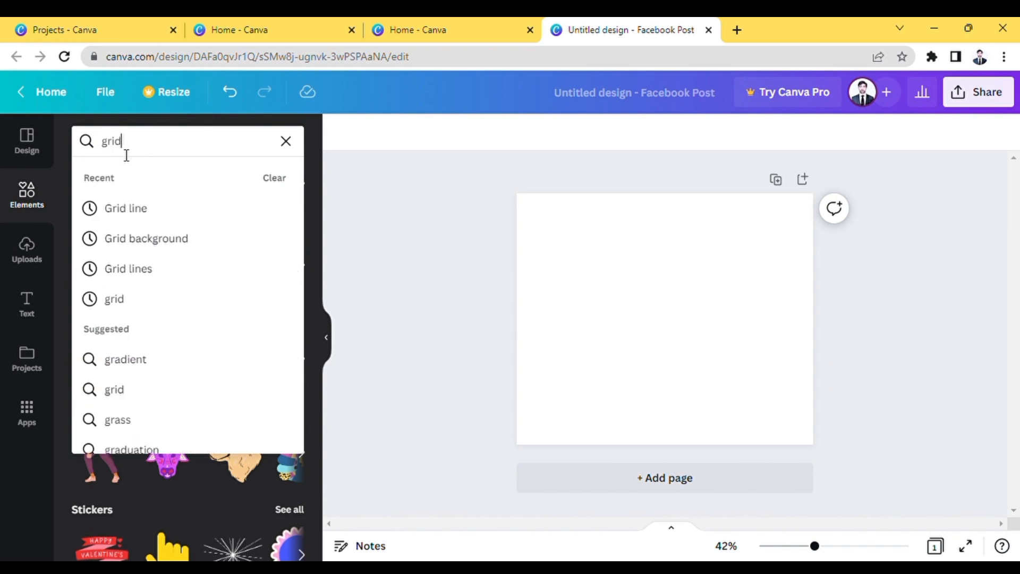
pyautogui.press('Return')
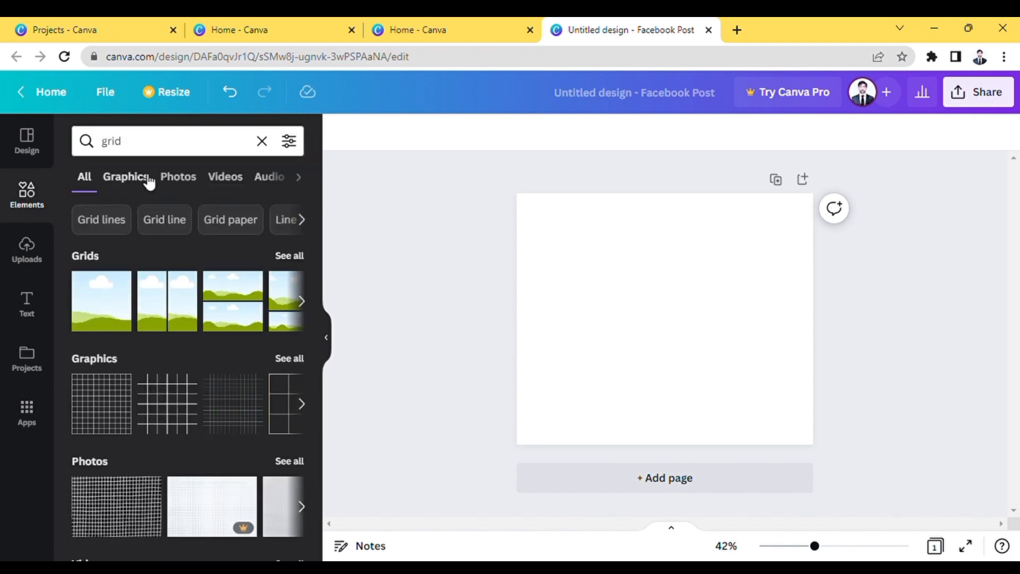
pyautogui.click(296, 256)
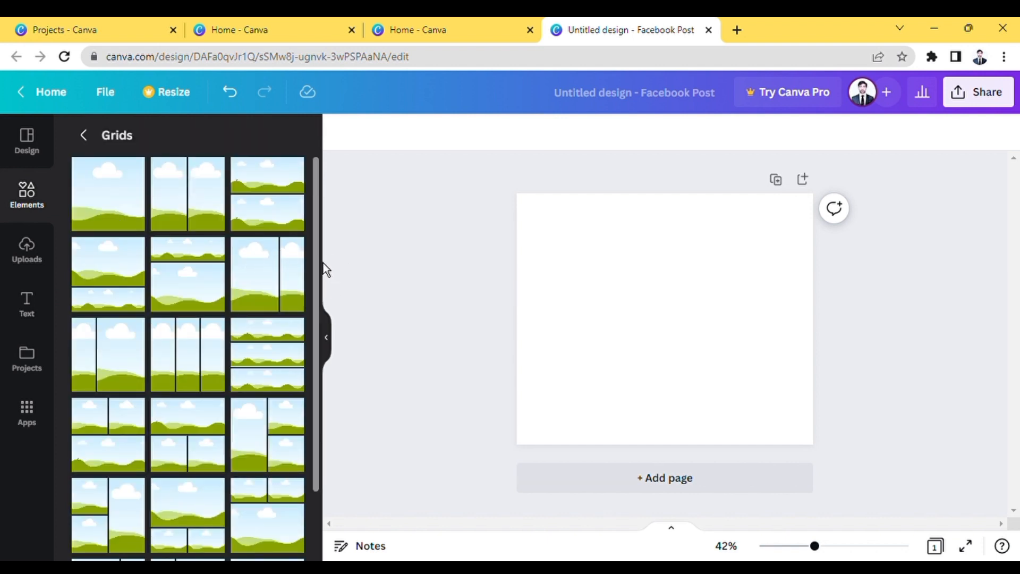
pyautogui.moveTo(324, 268); pyautogui.dragTo(321, 488)
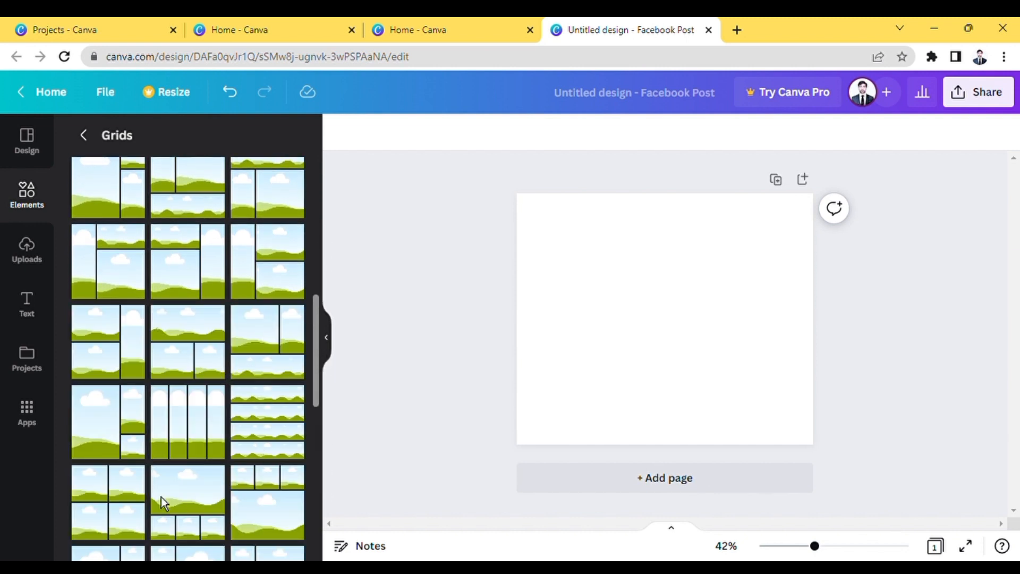
pyautogui.click(269, 429)
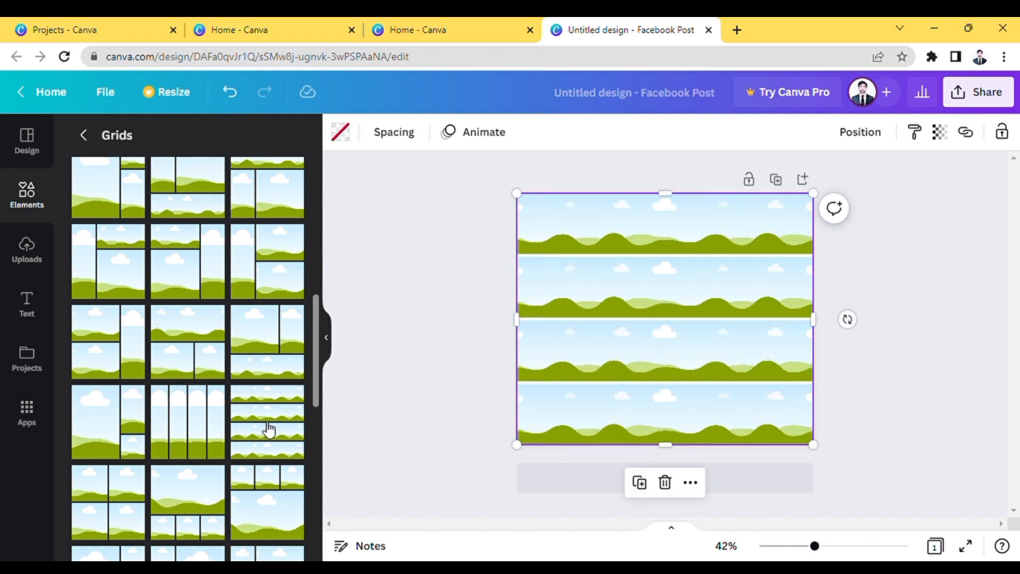
# Select the grid's rows one after another to examine them as separate image cells
pyautogui.click(719, 226)
pyautogui.click(678, 294)
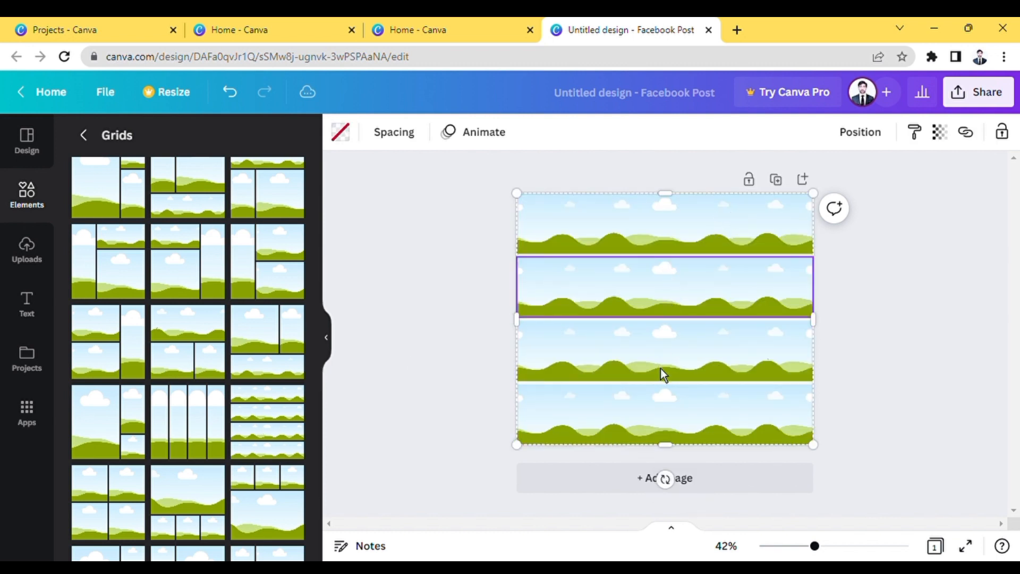
pyautogui.click(661, 368)
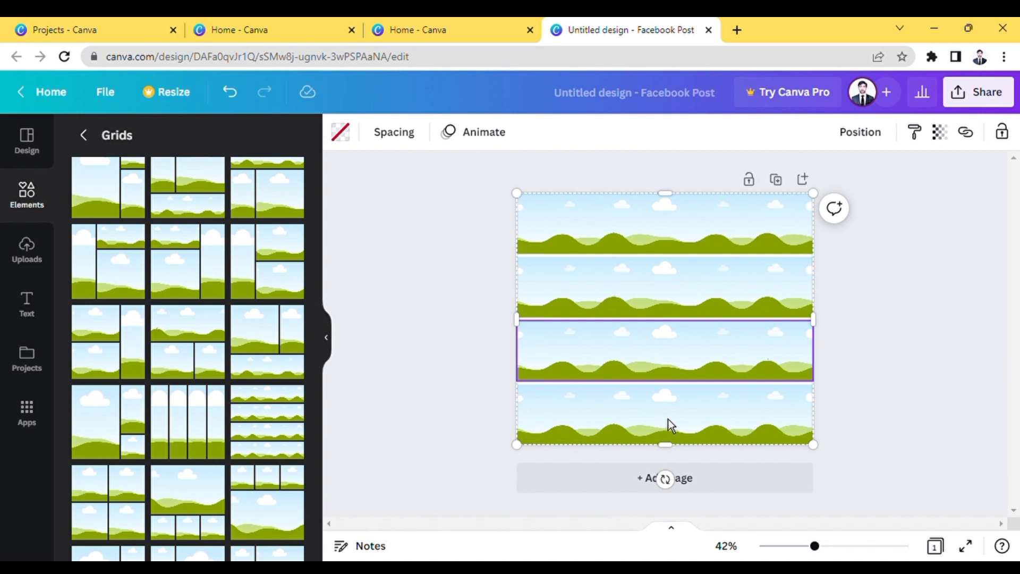
pyautogui.click(664, 419)
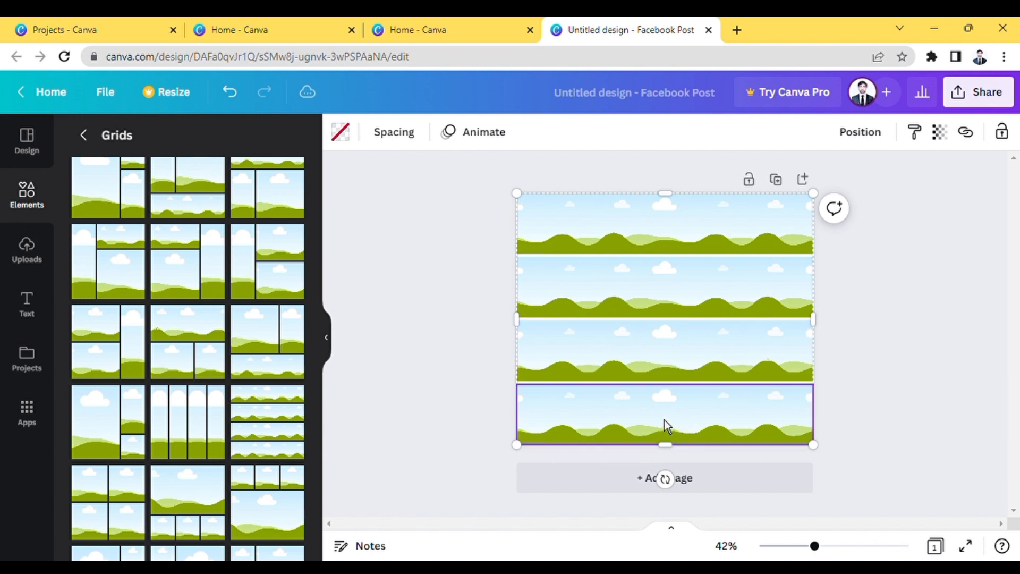
# Replace the element search with "city" and show all the matching photos
pyautogui.click(84, 136)
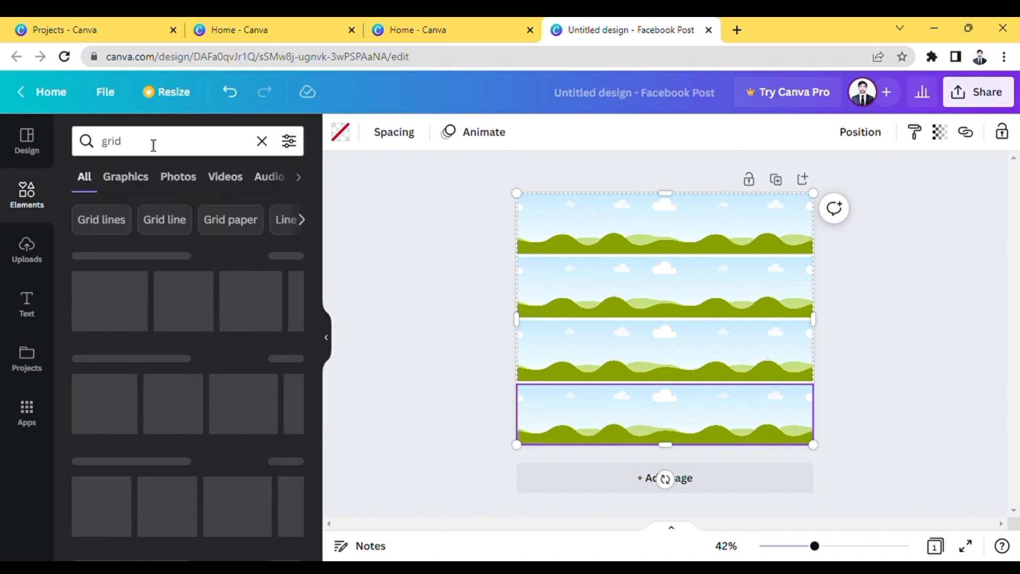
pyautogui.click(153, 144)
pyautogui.doubleClick(153, 145)
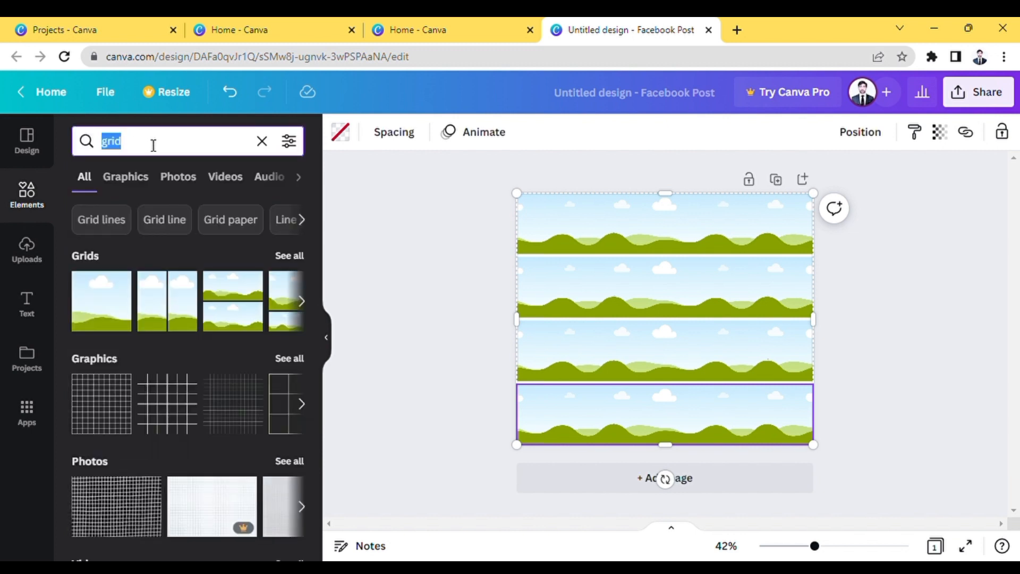
pyautogui.press('BackSpace')
pyautogui.write('city')
pyautogui.press('Return')
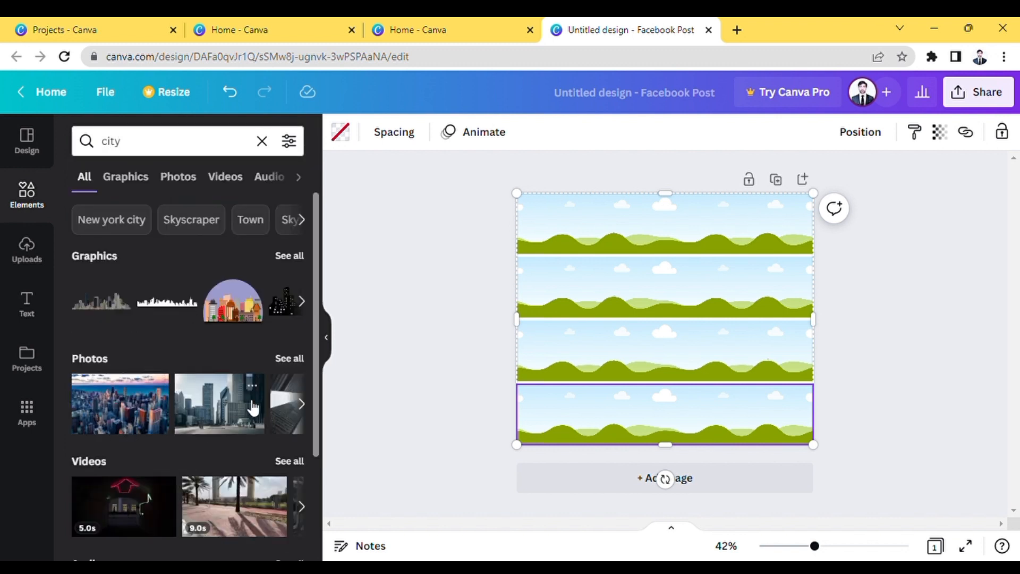
pyautogui.click(305, 362)
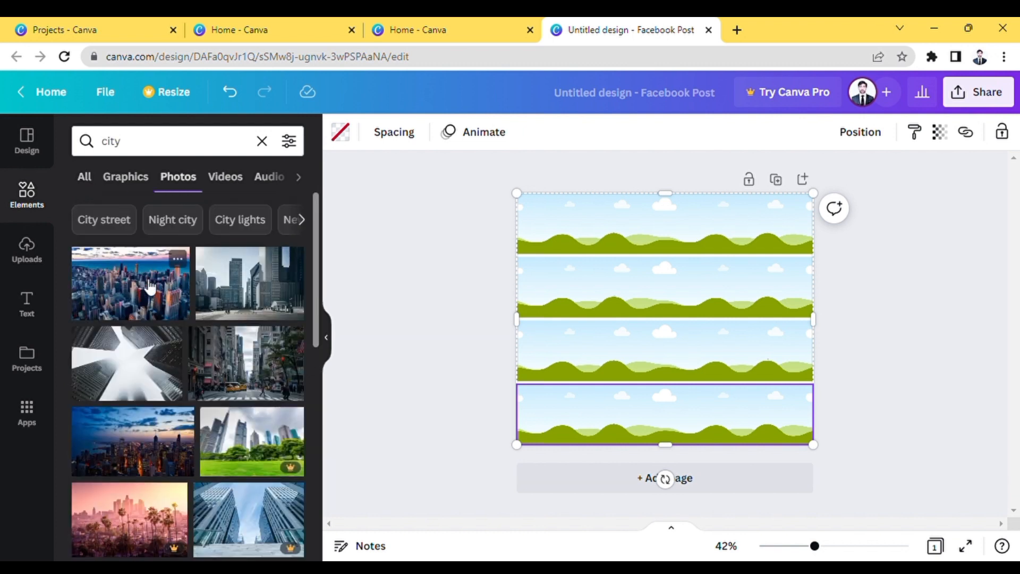
# Fill the grid's lowest row with the aerial city skyline photo and delete the loose copy covering the page
pyautogui.click(151, 287)
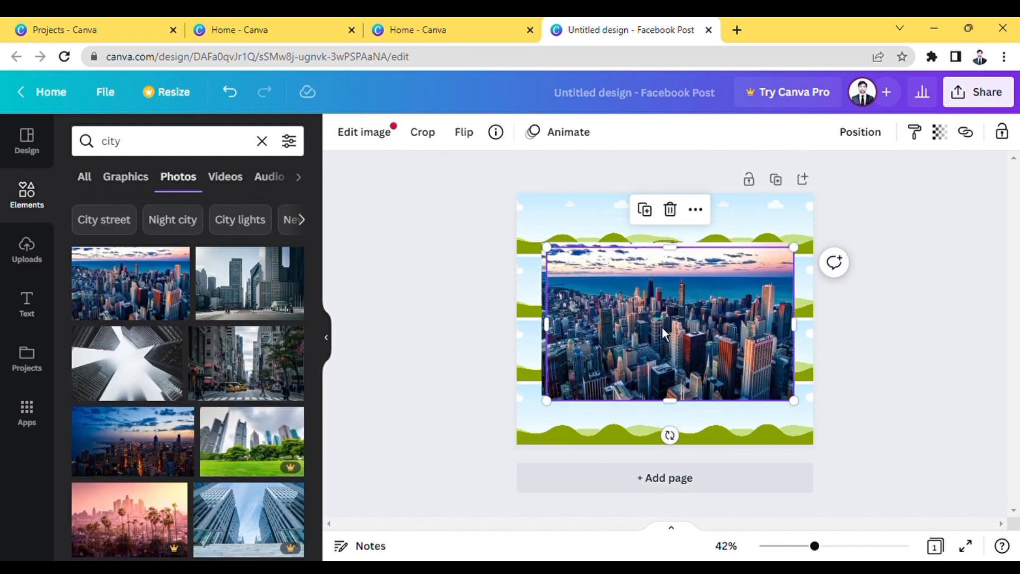
pyautogui.moveTo(706, 357); pyautogui.dragTo(707, 426)
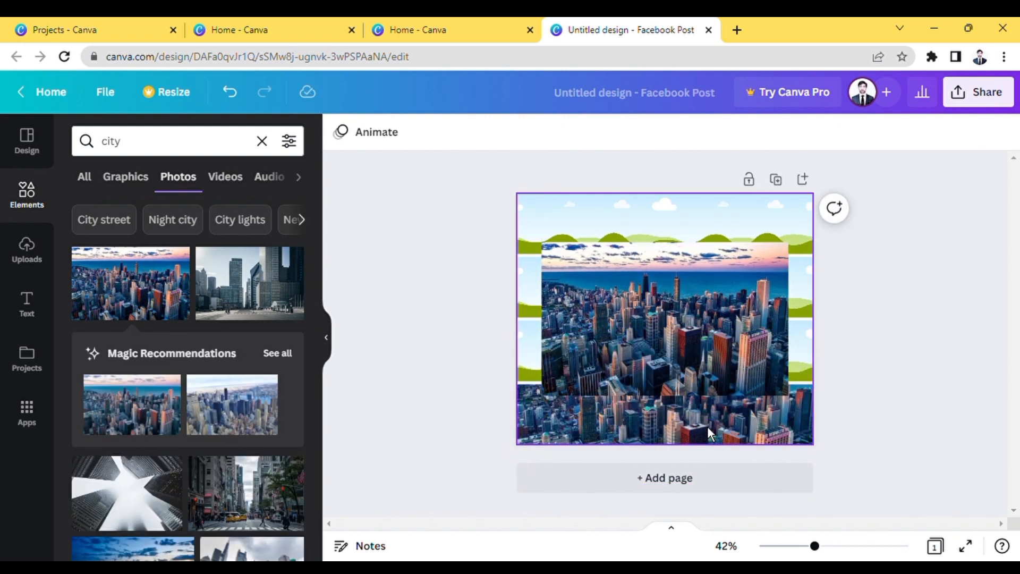
pyautogui.click(710, 307)
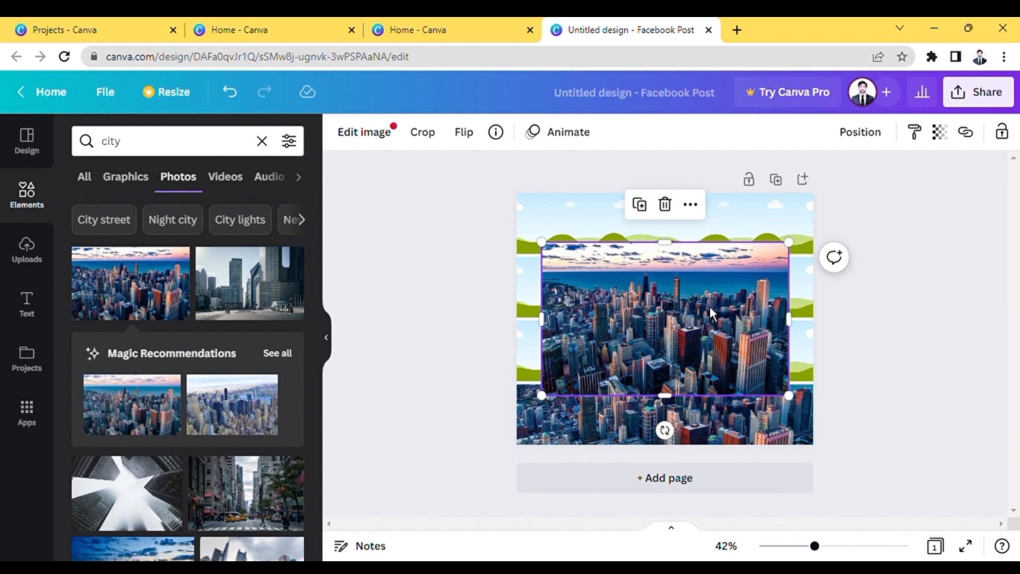
pyautogui.press('Delete')
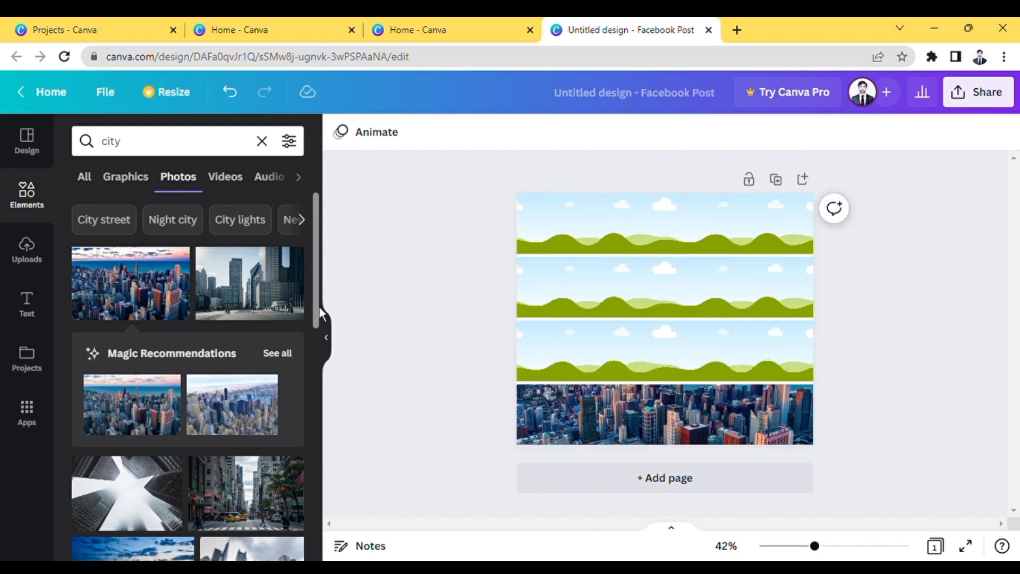
# Fill the grid's second row with the purple night skyline photo and enlarge the photo slightly within its cell
pyautogui.moveTo(323, 308); pyautogui.dragTo(326, 523)
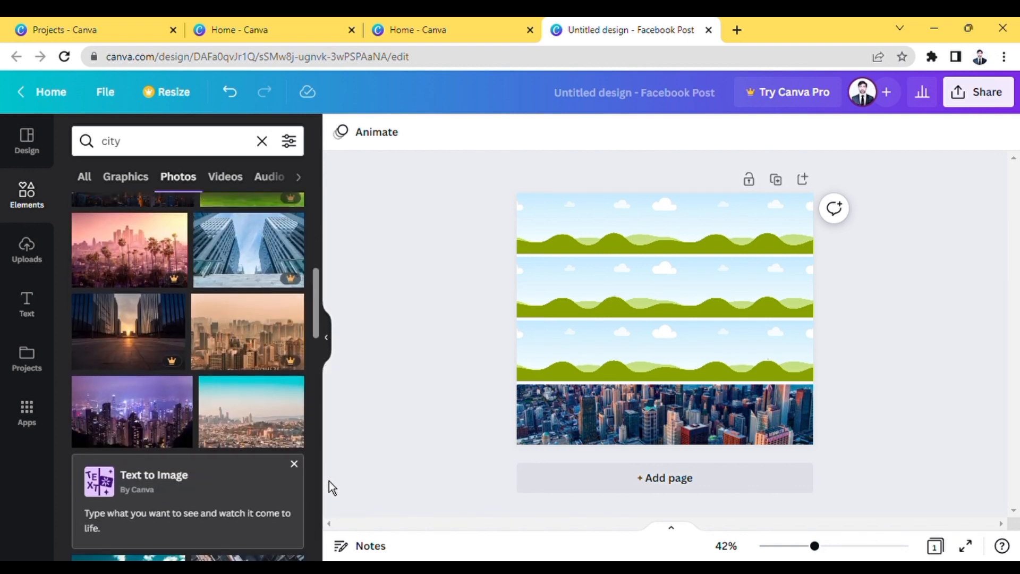
pyautogui.moveTo(149, 427); pyautogui.dragTo(658, 292)
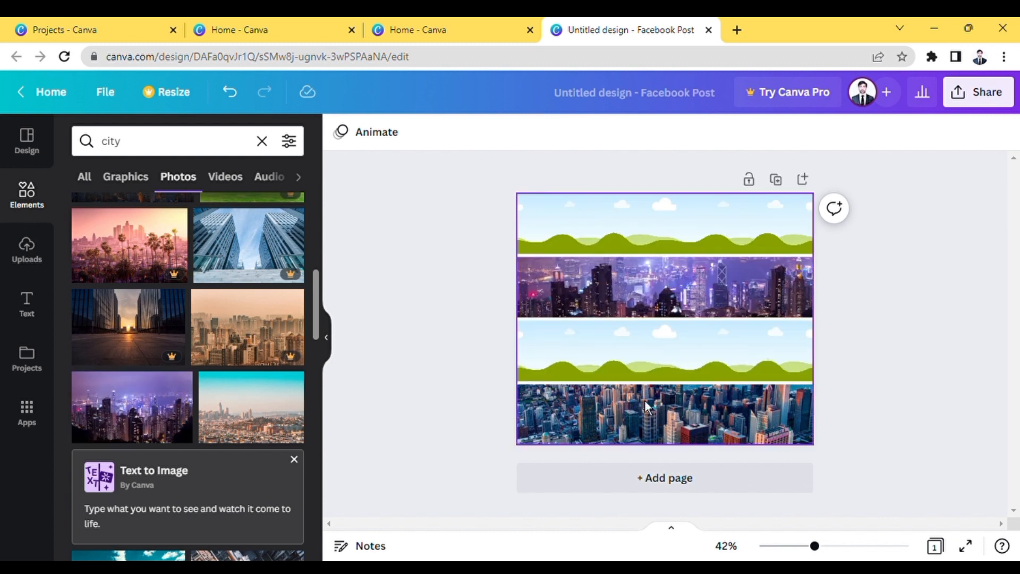
pyautogui.doubleClick(611, 291)
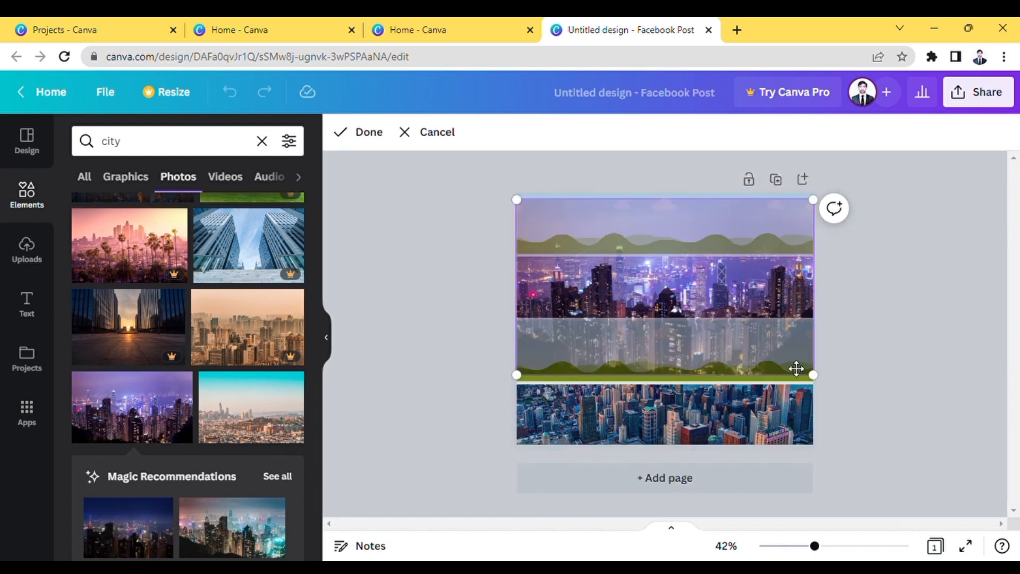
pyautogui.moveTo(825, 392); pyautogui.dragTo(759, 337)
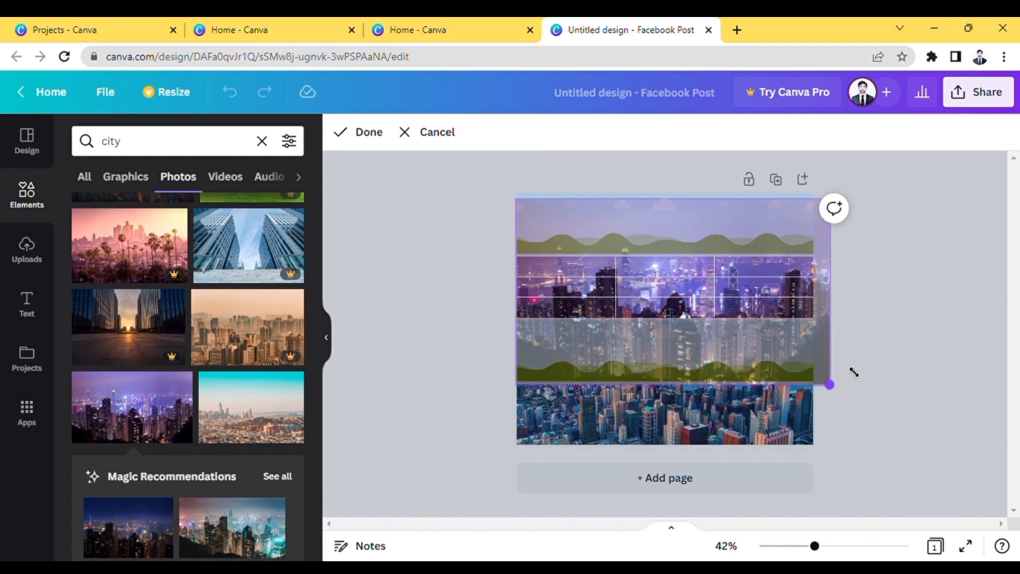
# Shift the night skyline photo upward within the second row to show its lower buildings, and apply the crop
pyautogui.rightClick(616, 276)
pyautogui.click(651, 265)
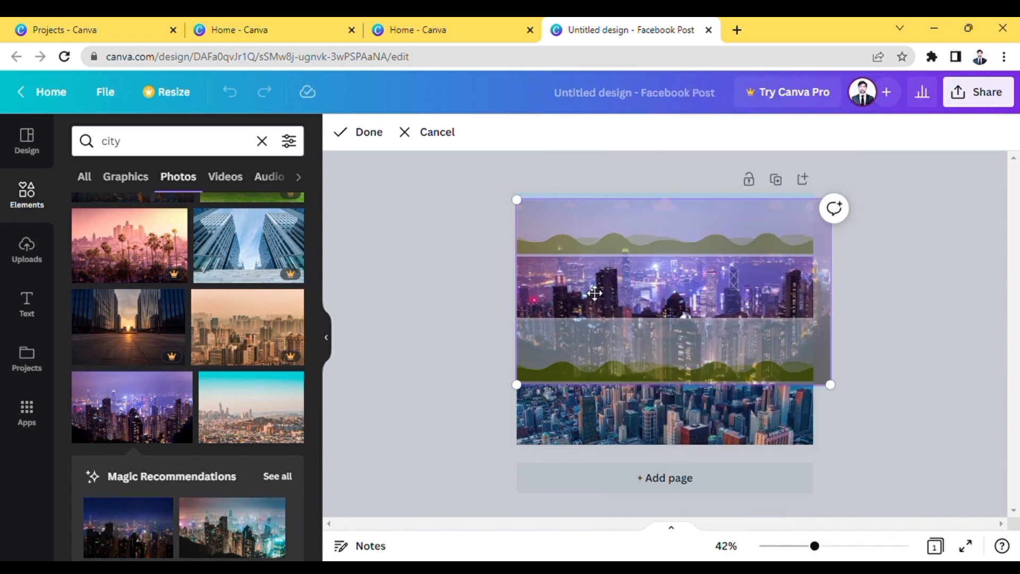
pyautogui.rightClick(585, 272)
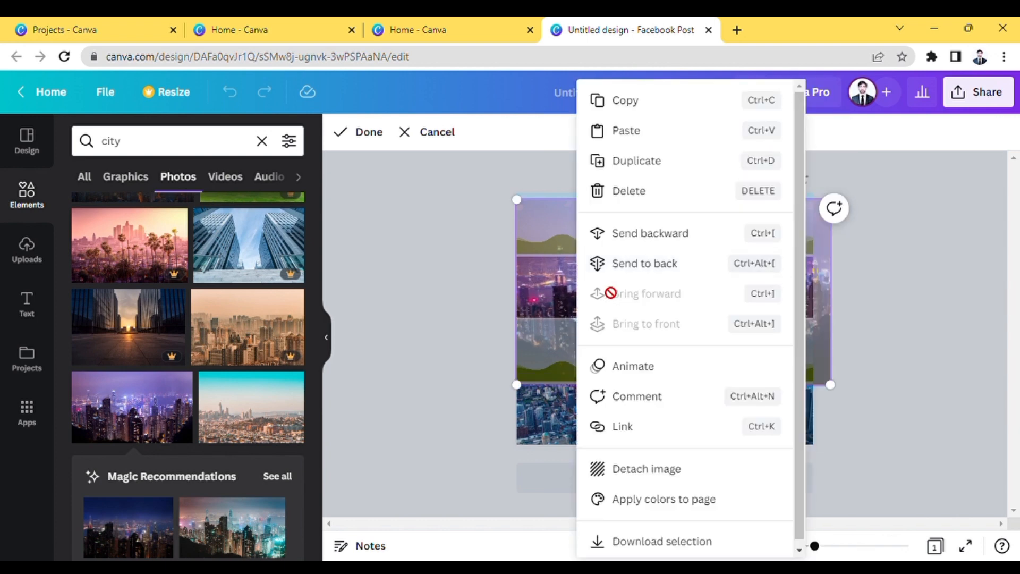
pyautogui.click(567, 295)
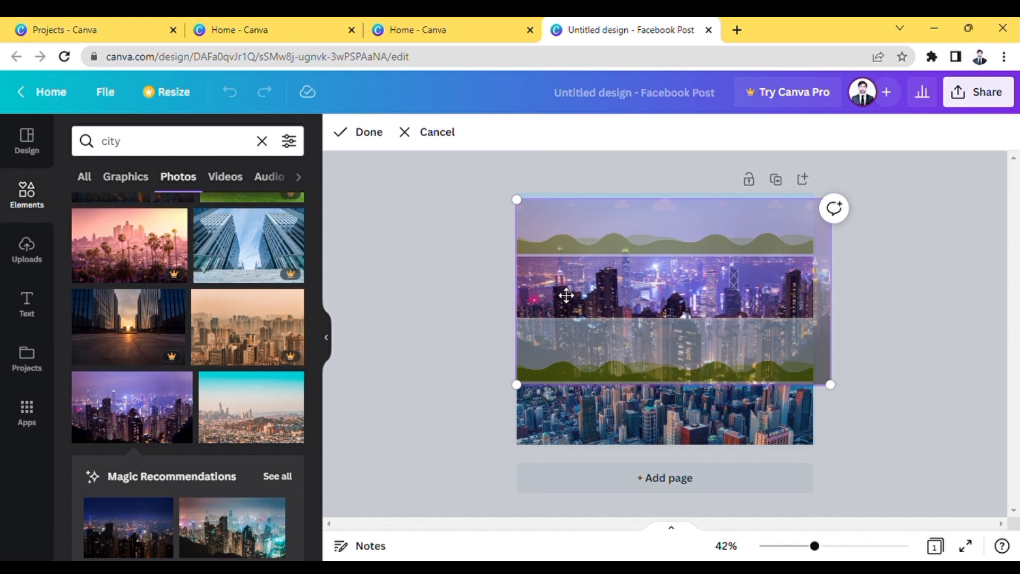
pyautogui.moveTo(598, 288); pyautogui.dragTo(583, 200)
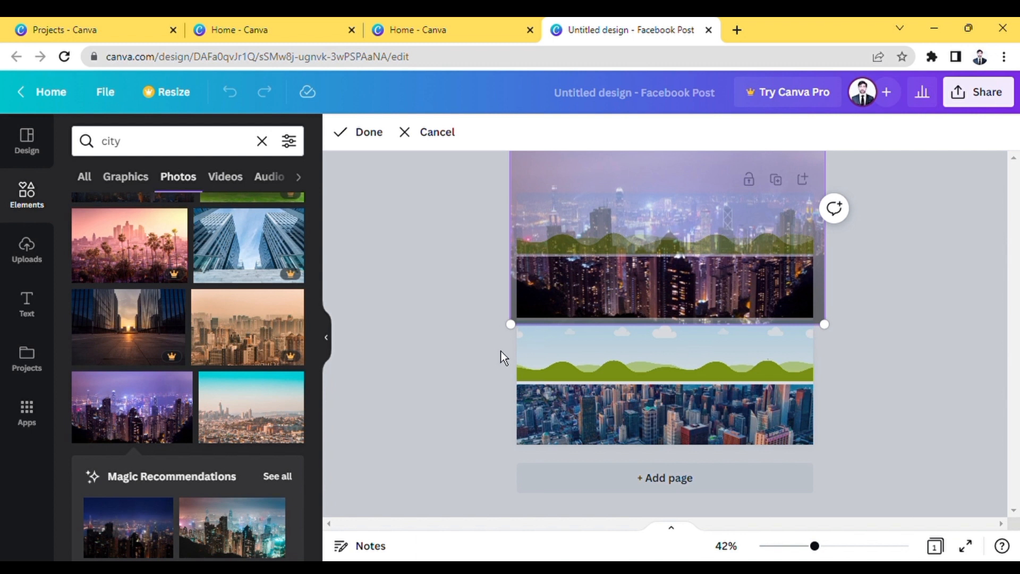
pyautogui.click(501, 351)
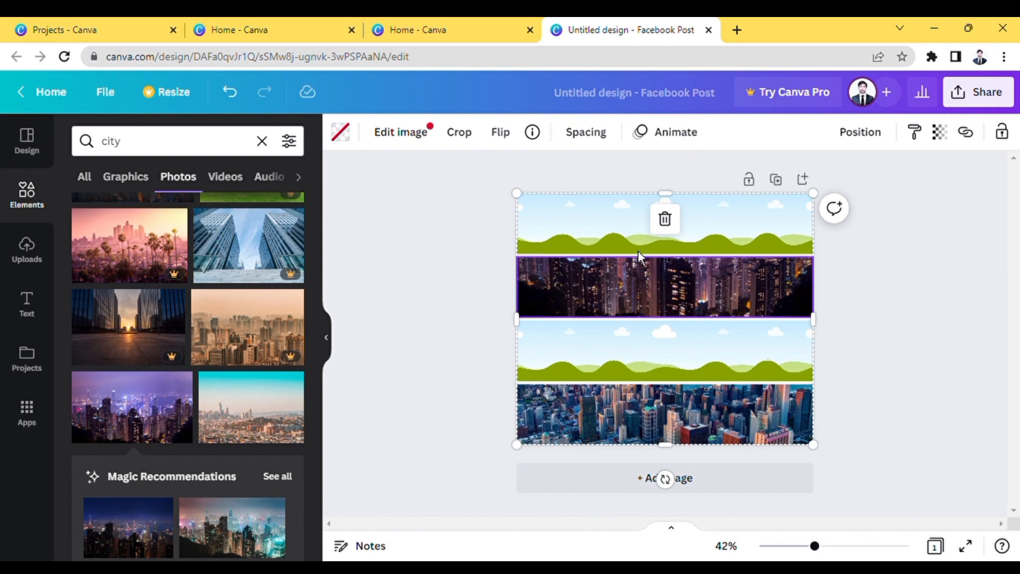
# Shift the aerial skyline photo upward within the grid's lowest row to show its lower buildings, and apply the crop
pyautogui.doubleClick(652, 415)
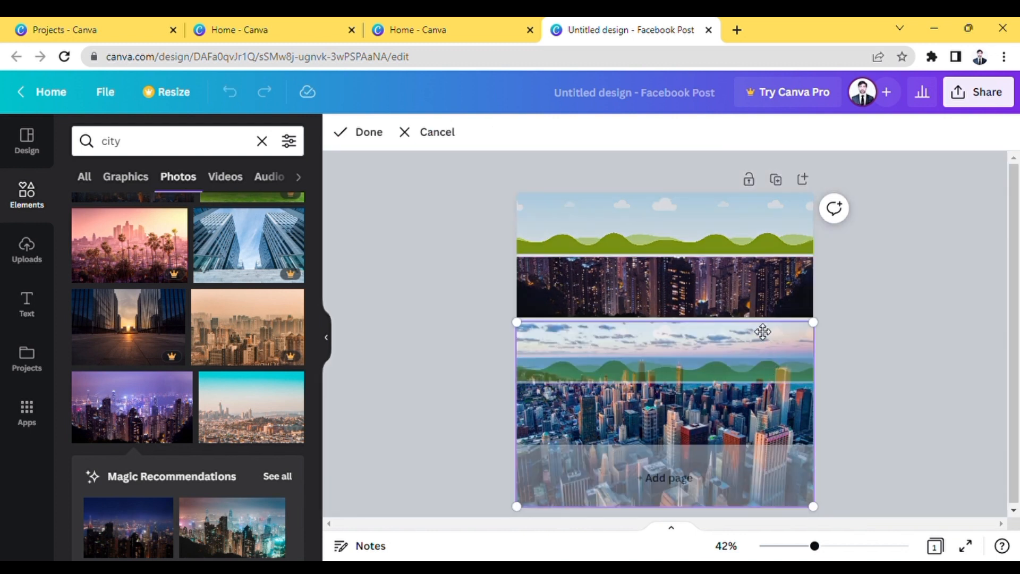
pyautogui.rightClick(754, 294)
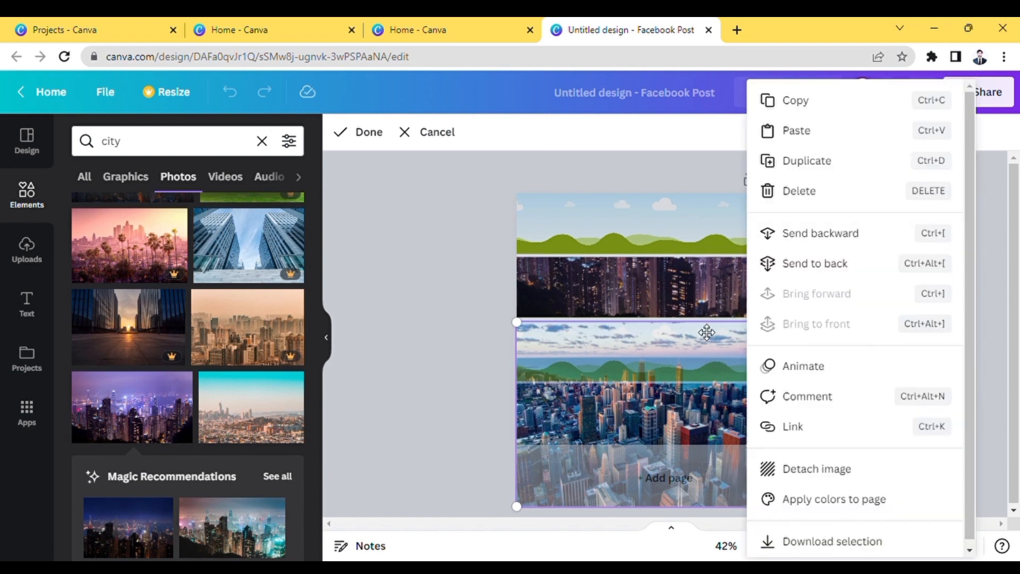
pyautogui.click(696, 361)
pyautogui.moveTo(696, 357); pyautogui.dragTo(664, 266)
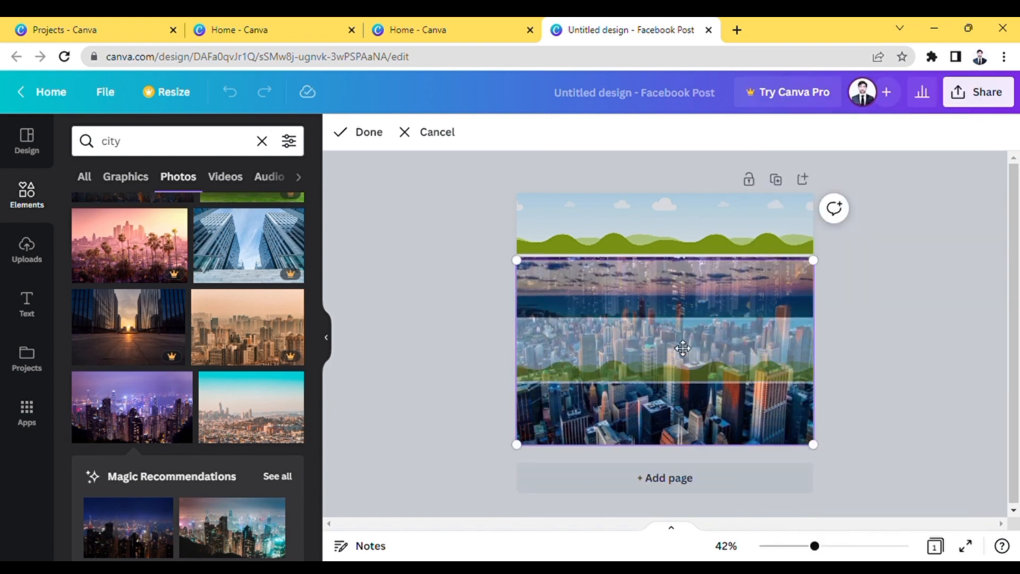
pyautogui.click(489, 388)
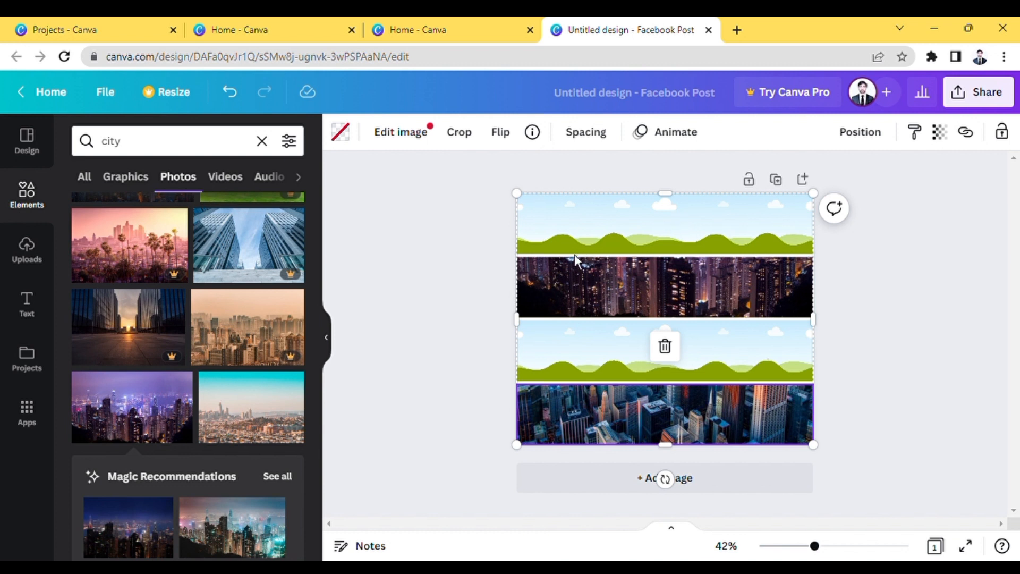
# Show the rulers and guides around the design
pyautogui.click(107, 96)
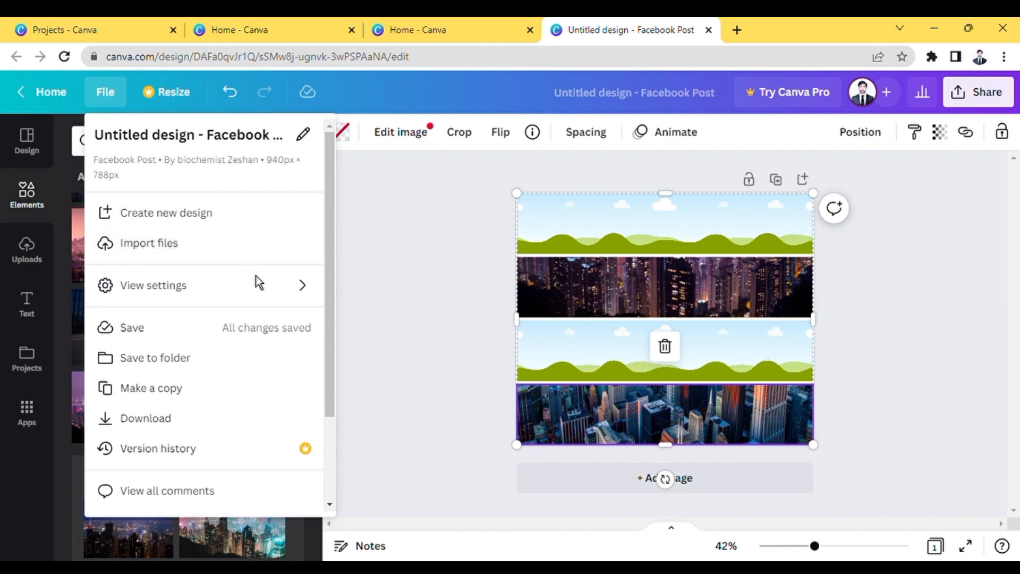
pyautogui.moveTo(299, 291)
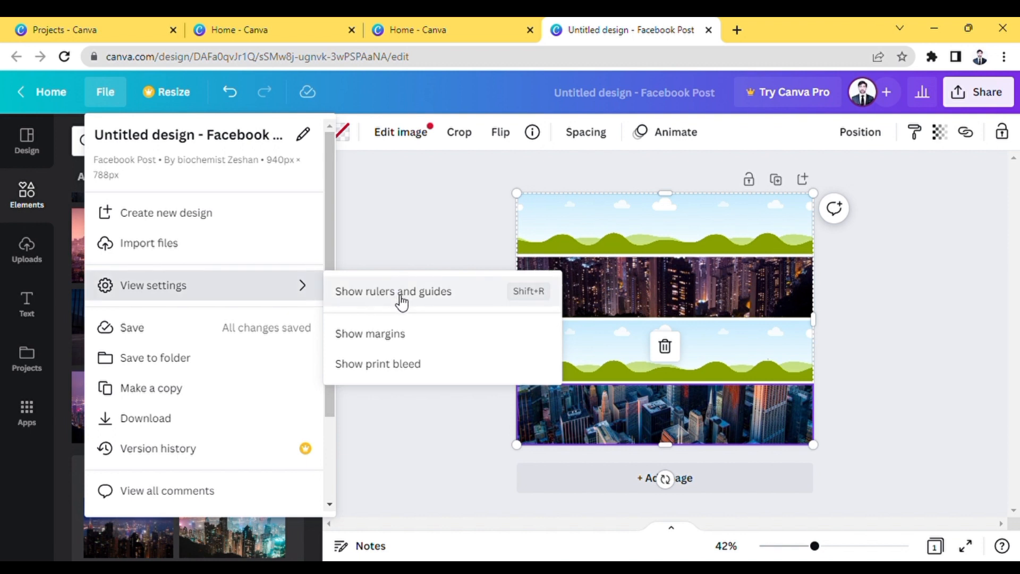
pyautogui.click(436, 301)
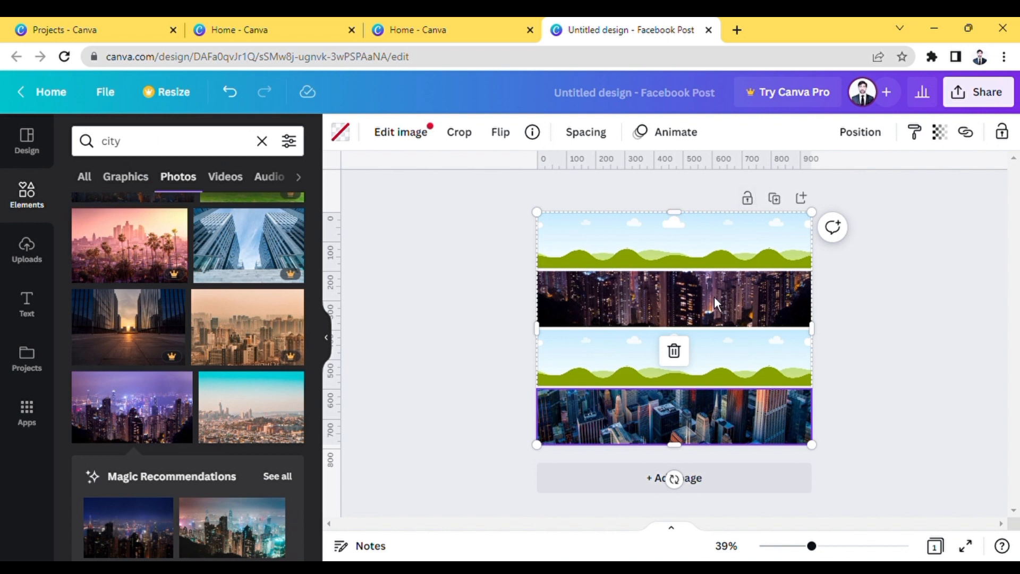
# Delete the city photos from the grid's lowest and second rows, keeping the grid, and add a blank second page
pyautogui.click(673, 355)
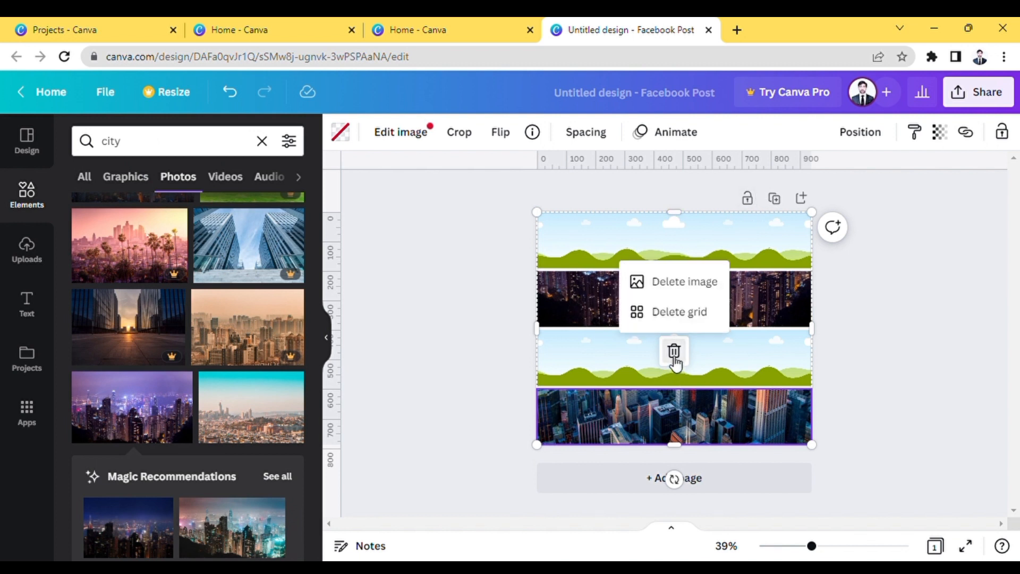
pyautogui.click(684, 290)
pyautogui.click(664, 304)
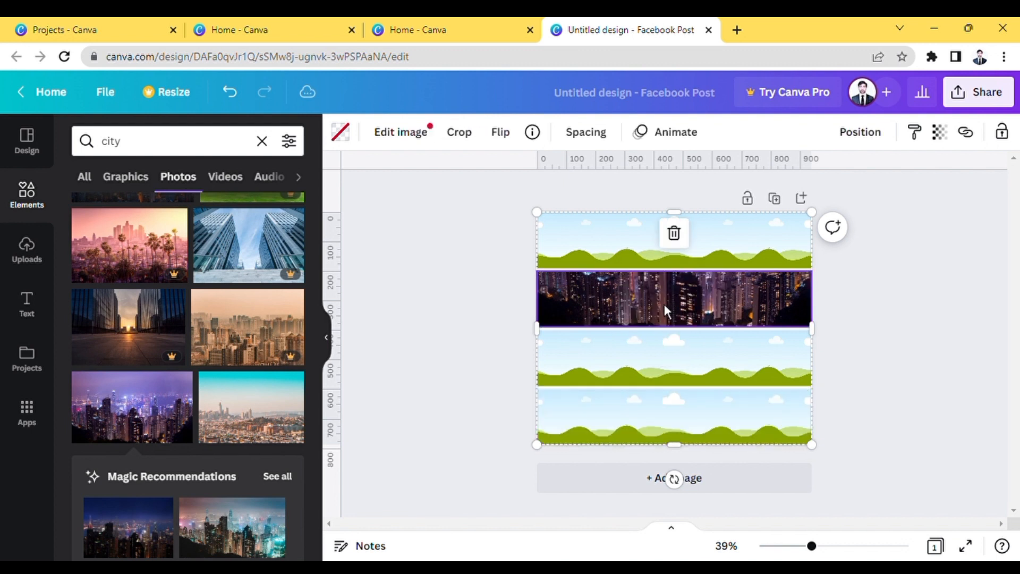
pyautogui.click(677, 231)
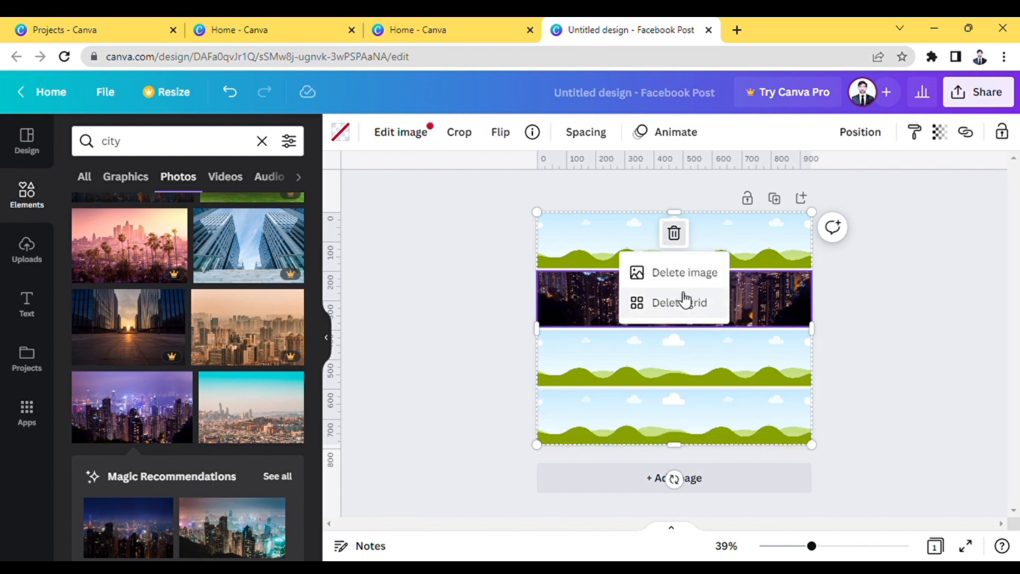
pyautogui.click(690, 275)
pyautogui.click(687, 375)
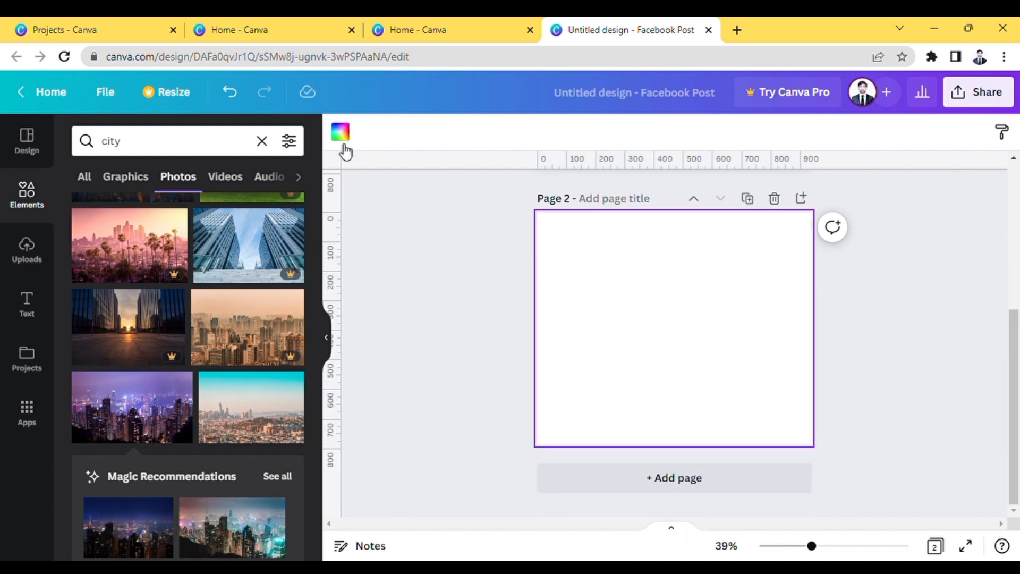
# Hide the rulers and guides, and show them again
pyautogui.click(108, 93)
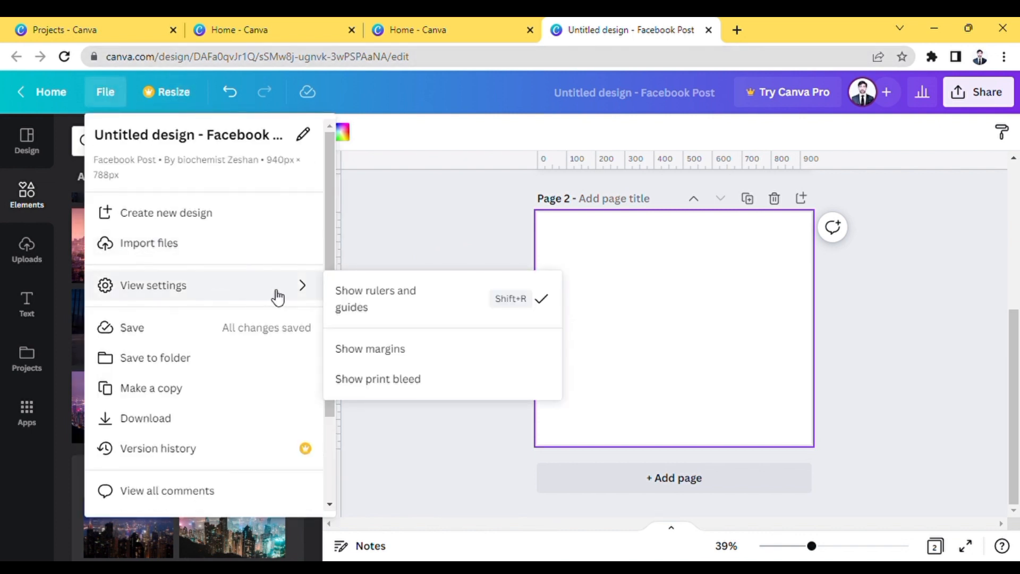
pyautogui.click(394, 298)
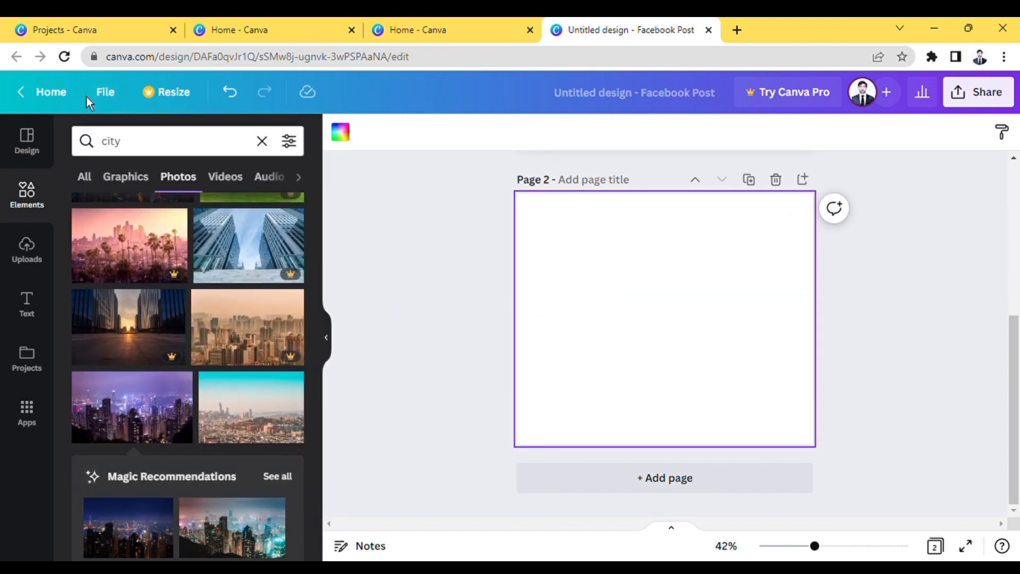
pyautogui.click(109, 96)
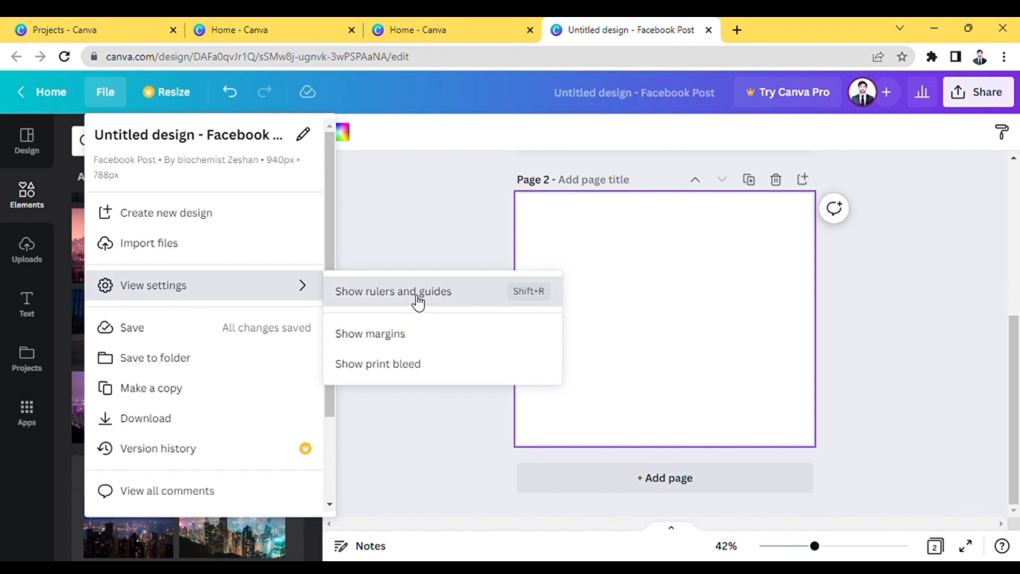
pyautogui.click(418, 301)
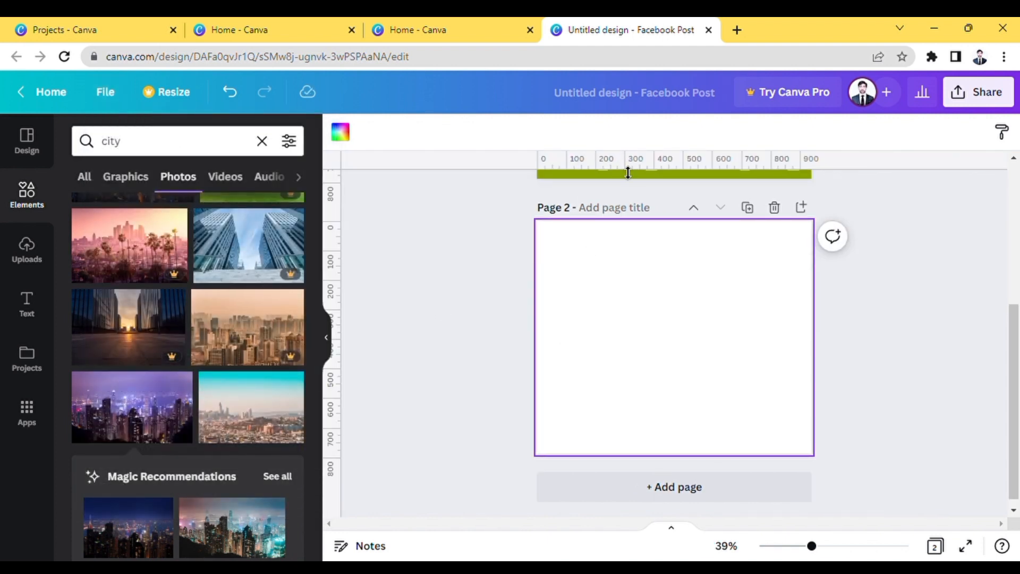
# Add two horizontal guides across page 2, one at about 545 px and one a little above the page's middle
pyautogui.moveTo(627, 177); pyautogui.dragTo(653, 391)
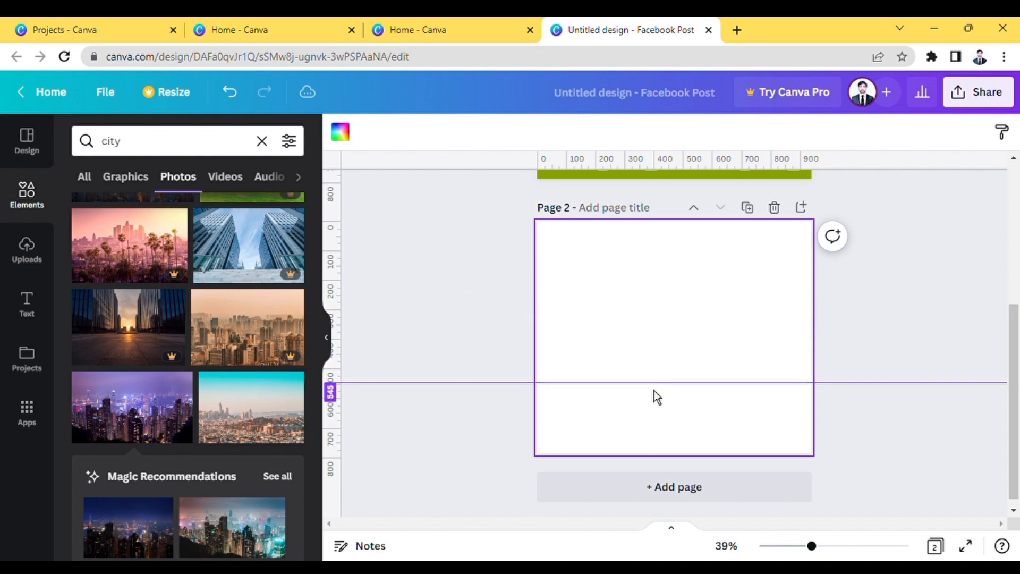
pyautogui.click(626, 177)
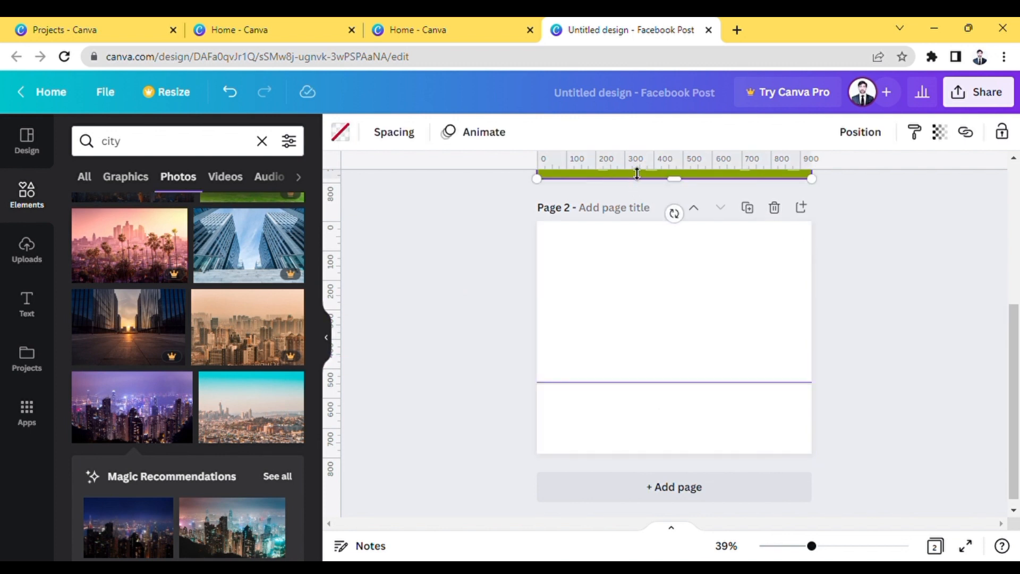
pyautogui.moveTo(637, 175); pyautogui.dragTo(662, 328)
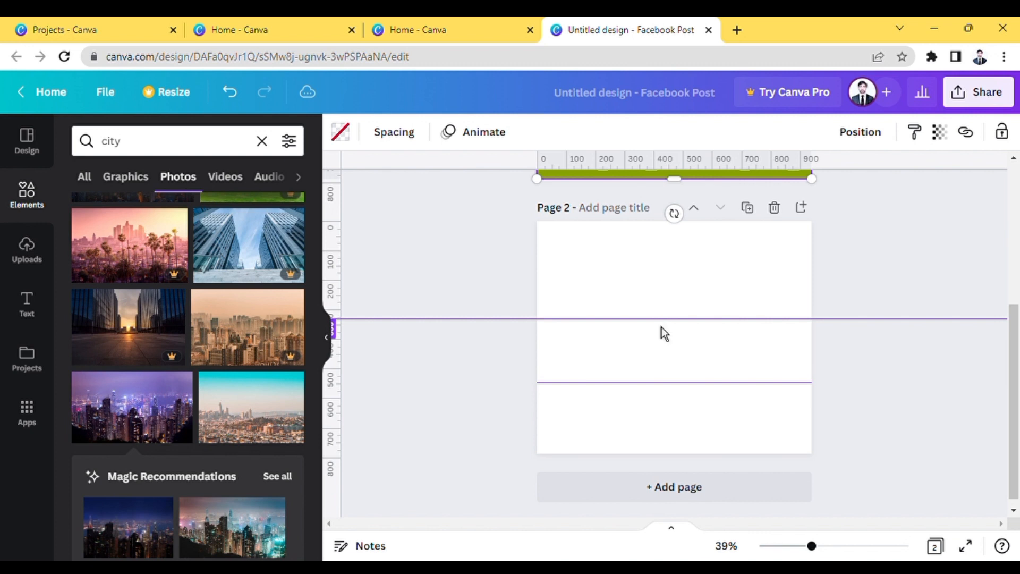
pyautogui.click(375, 340)
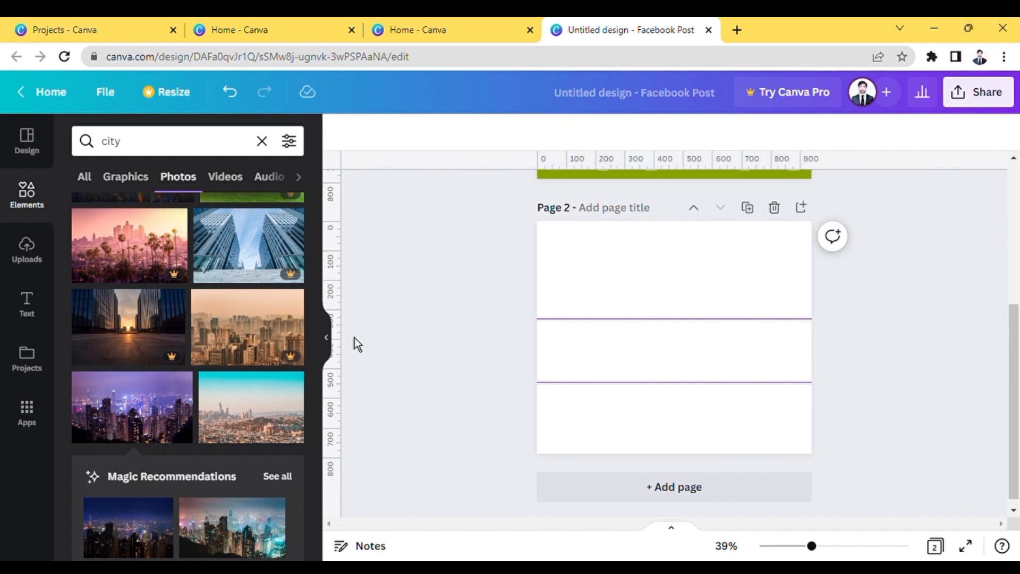
# Add two vertical guides about one third and three quarters of the way across page 2, adjusting the first one
pyautogui.moveTo(344, 338); pyautogui.dragTo(627, 345)
pyautogui.moveTo(332, 364); pyautogui.dragTo(747, 367)
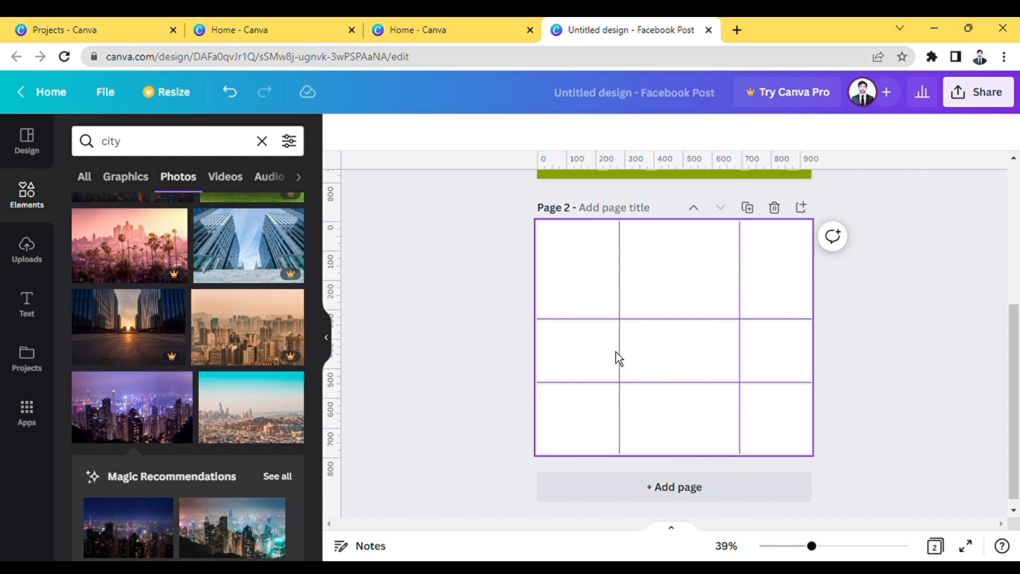
pyautogui.moveTo(629, 354)
pyautogui.mouseDown()
pyautogui.moveTo(667, 353)
pyautogui.moveTo(604, 353)
pyautogui.moveTo(642, 353)
pyautogui.mouseUp()
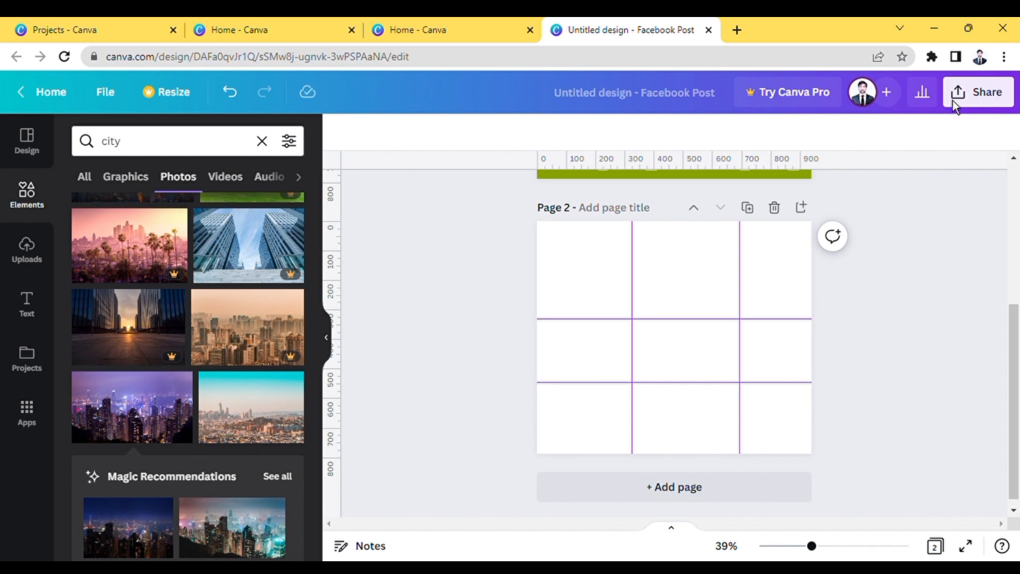
# Undo the recent guide, page and grid edits until only a single blank page remains
pyautogui.hotkey('ctrl', 'z')
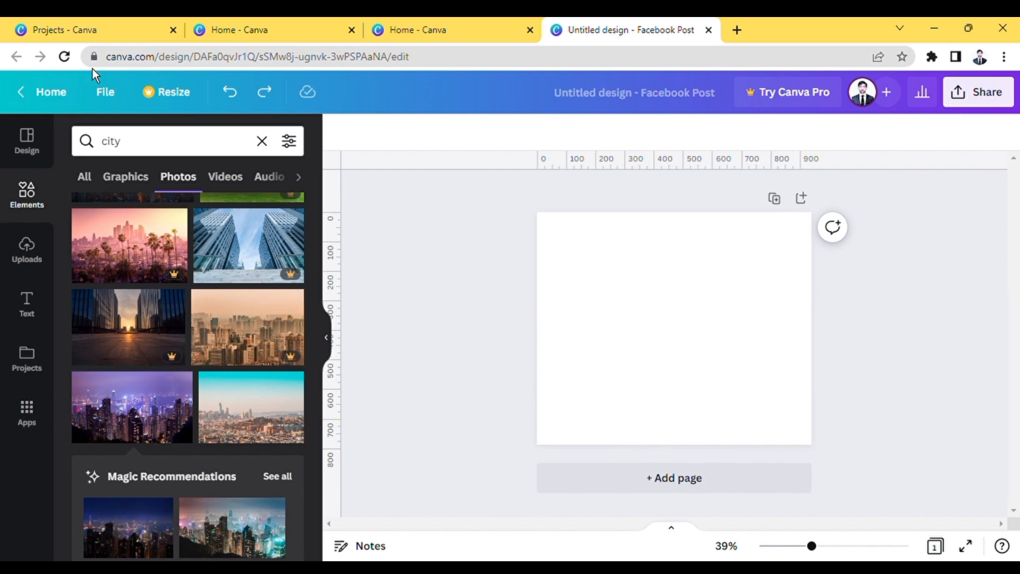
# Replace the photo search with "gradient"
pyautogui.click(194, 154)
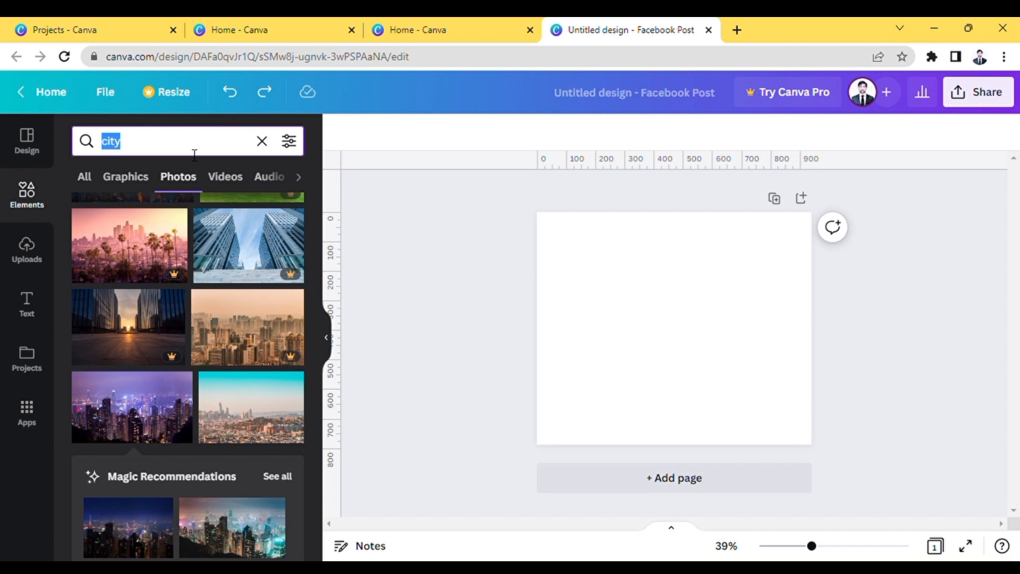
pyautogui.write('gradie')
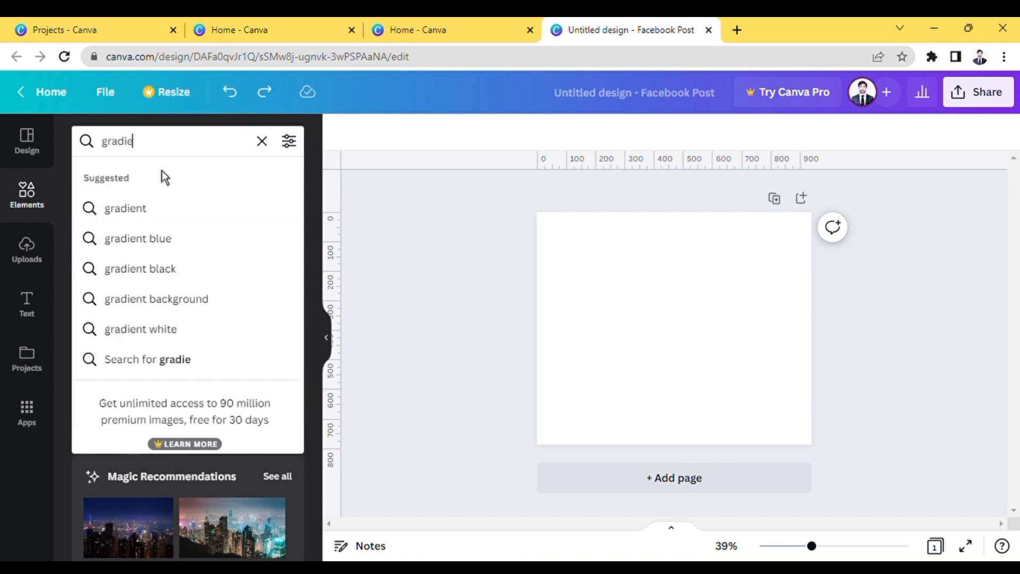
pyautogui.click(139, 210)
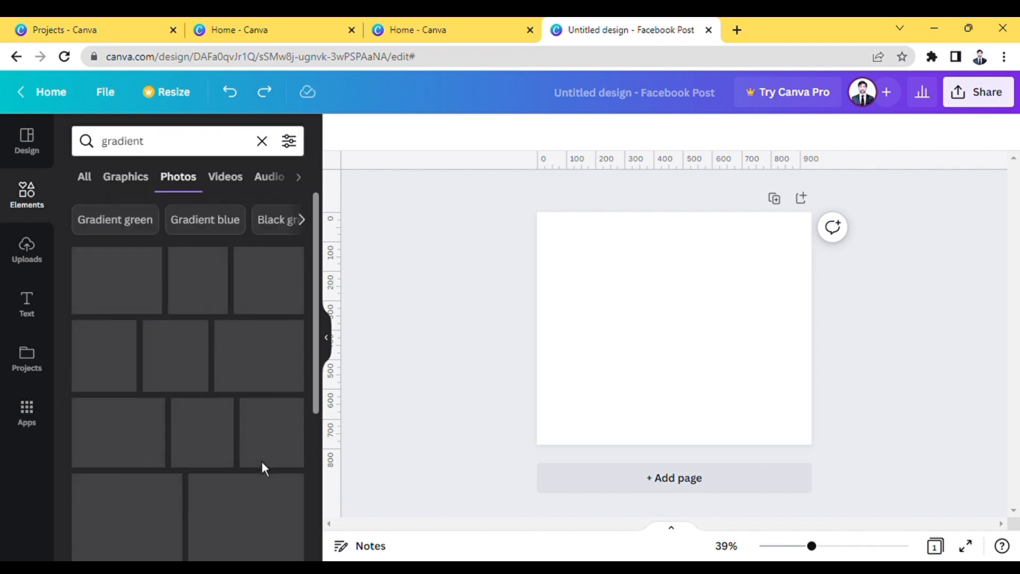
# Add the pink and purple gradient photo to the blank page and enlarge it until it reaches the page's left edge
pyautogui.scroll(-10, 324, 306)
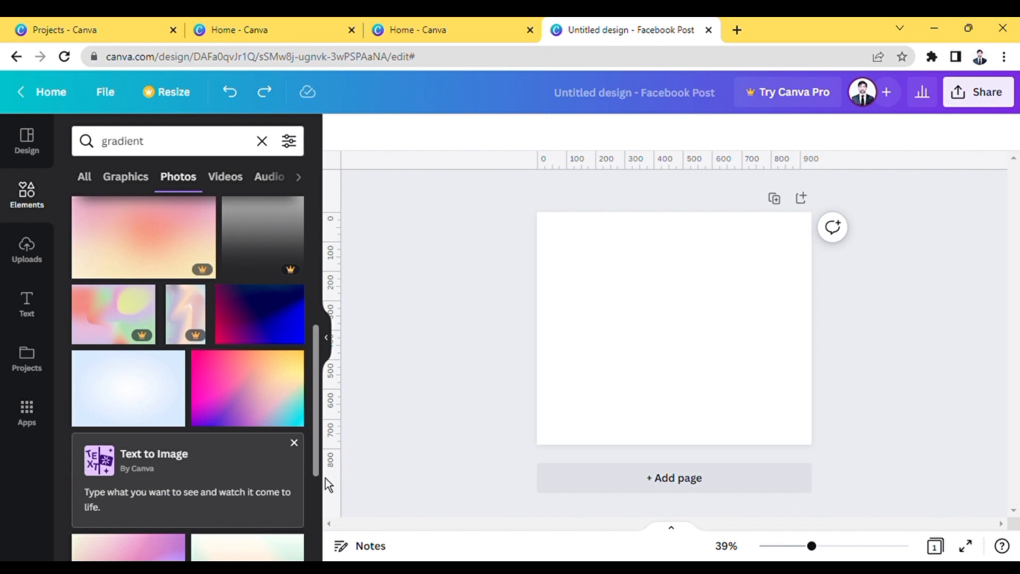
pyautogui.scroll(-3, 326, 497)
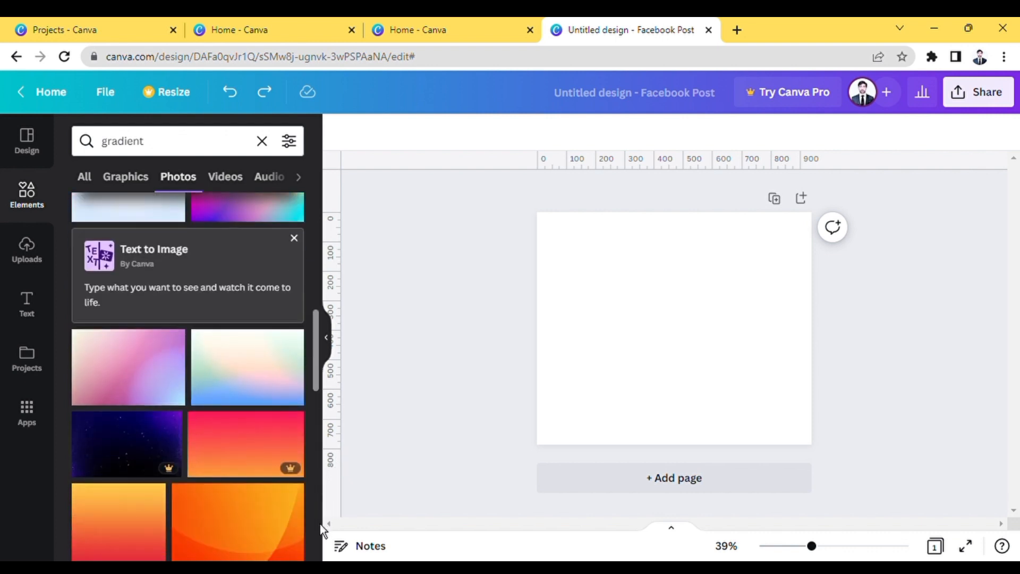
pyautogui.click(162, 368)
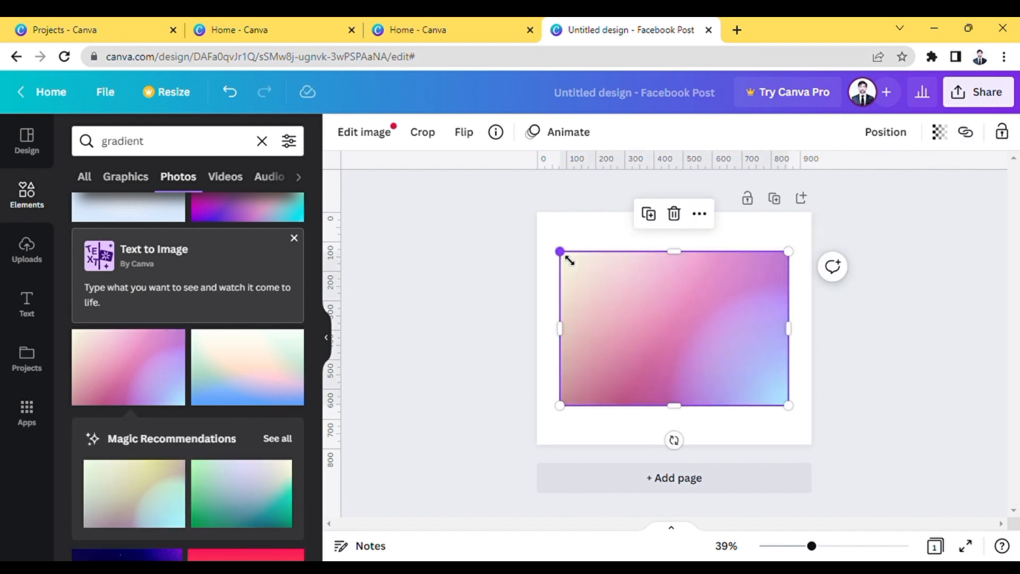
pyautogui.moveTo(561, 247); pyautogui.dragTo(556, 229)
pyautogui.rightClick(571, 236)
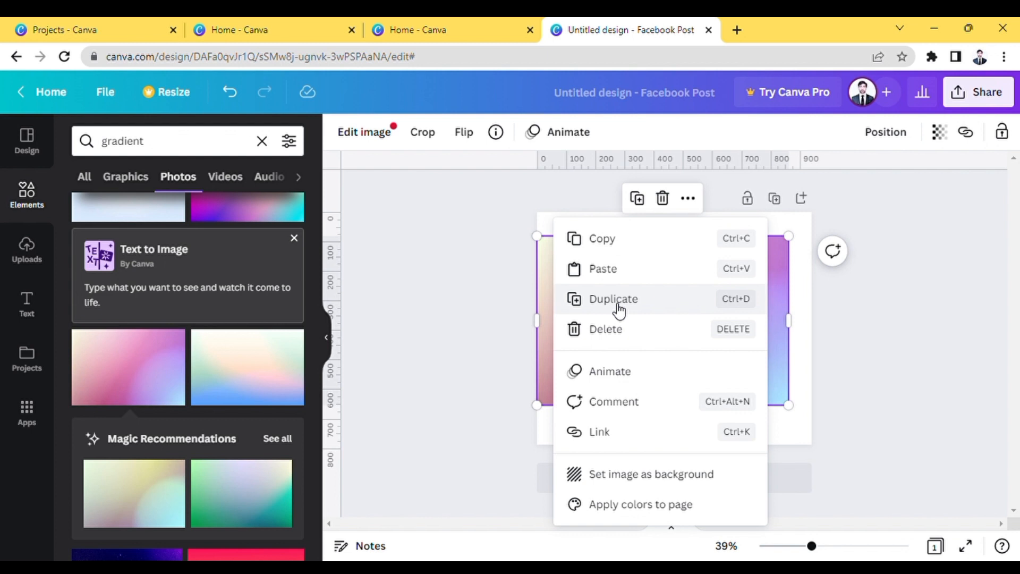
pyautogui.click(785, 343)
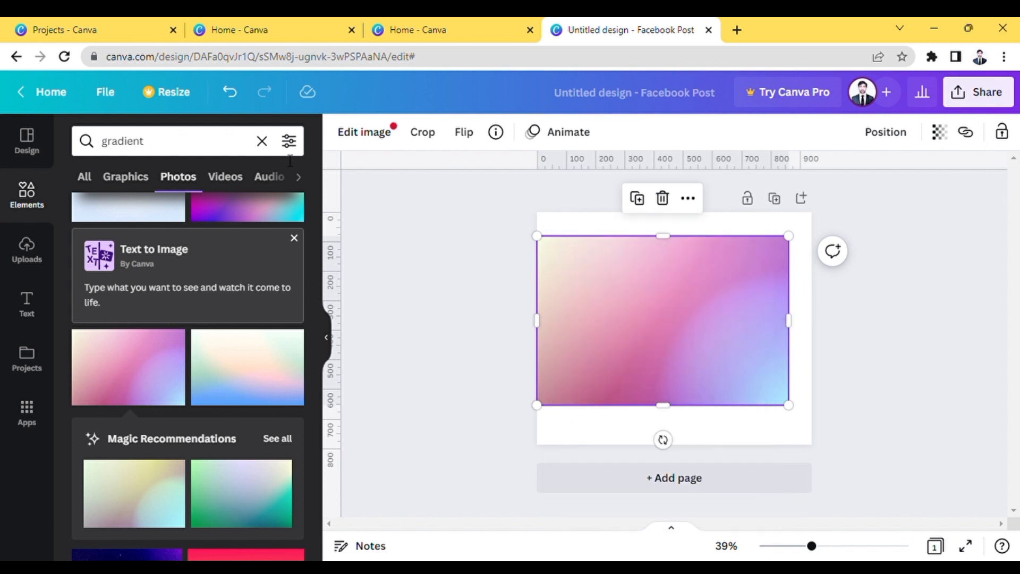
# Examine the gradient photo's image editing options and its crop mode without altering the photo
pyautogui.click(379, 139)
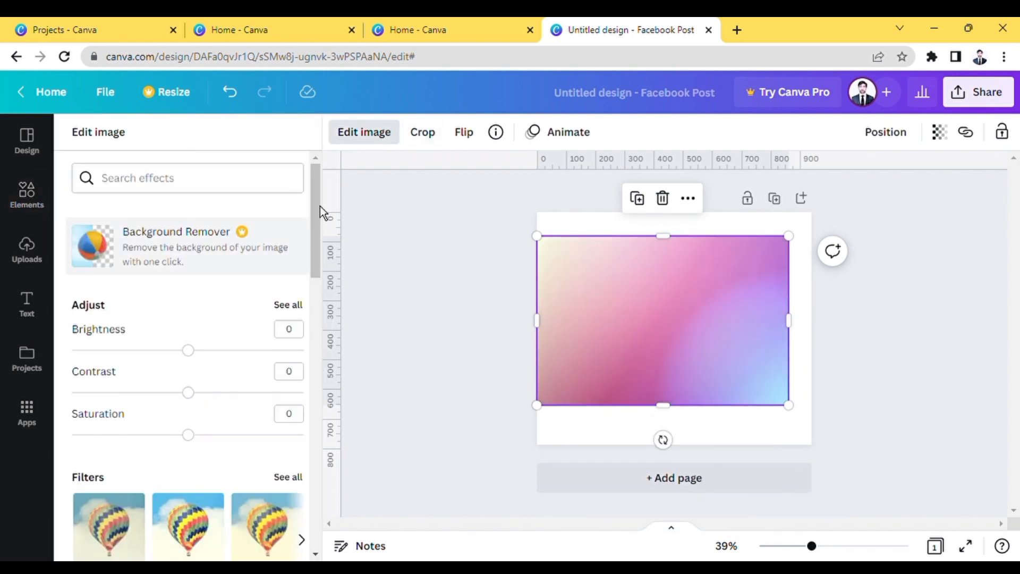
pyautogui.click(843, 362)
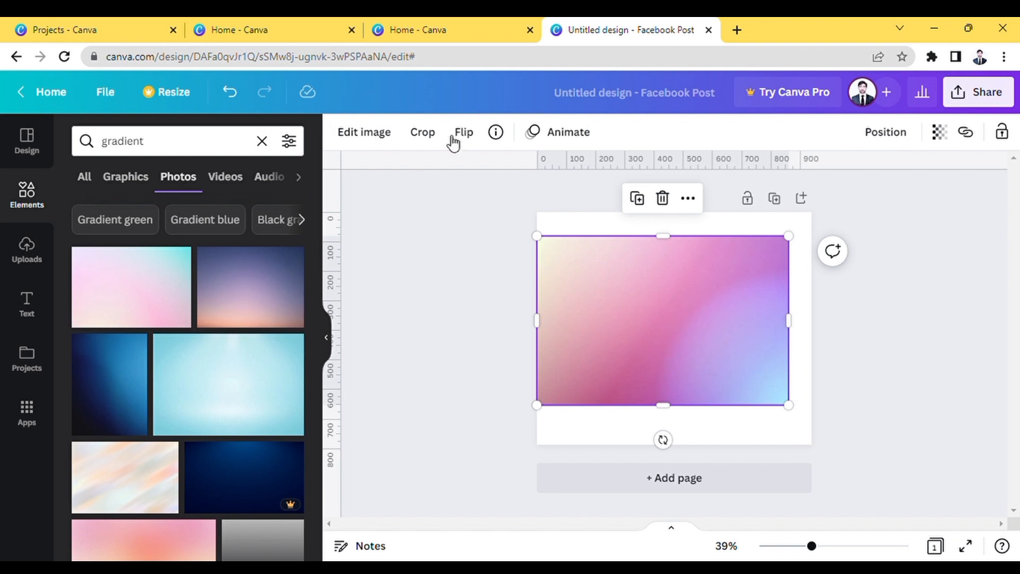
pyautogui.click(422, 133)
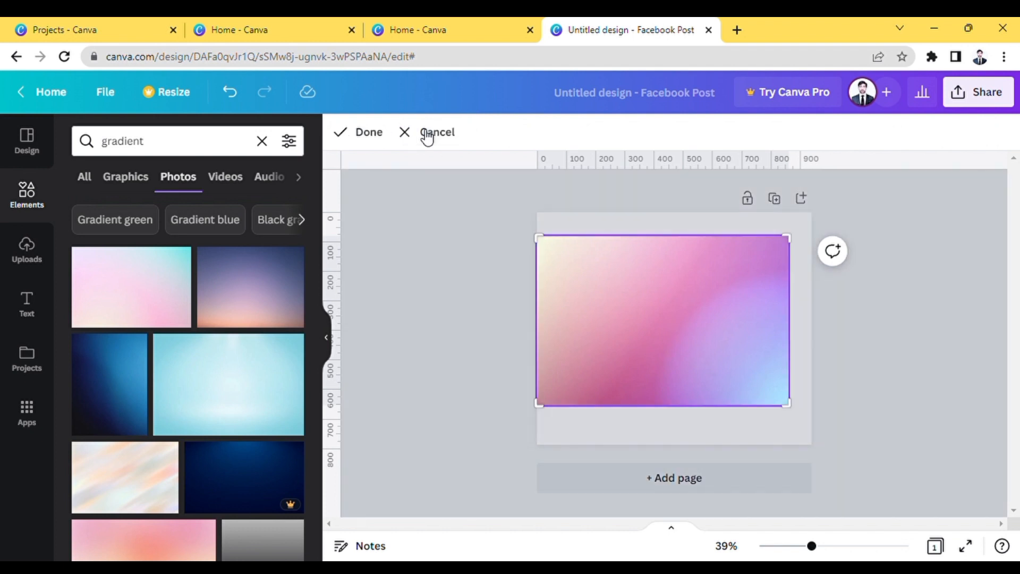
pyautogui.click(357, 137)
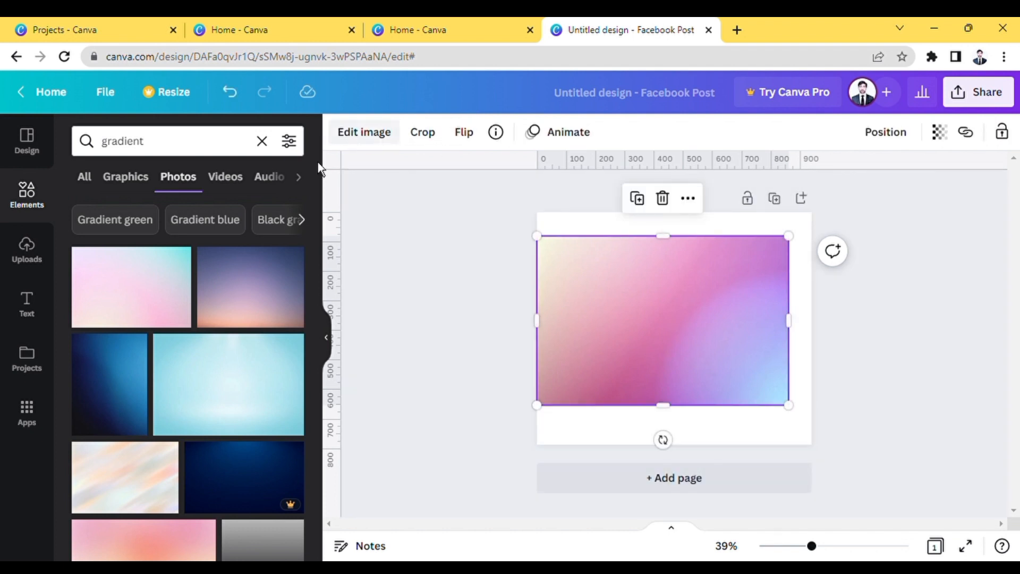
# Delete the pink and purple gradient photo from the page
pyautogui.click(372, 135)
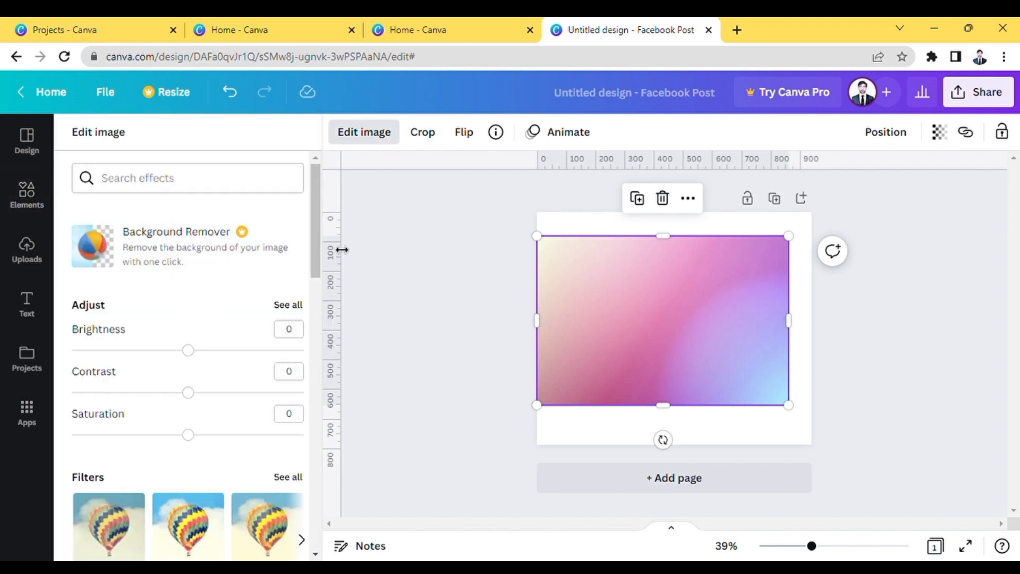
pyautogui.moveTo(329, 257); pyautogui.dragTo(377, 208)
pyautogui.press('Delete')
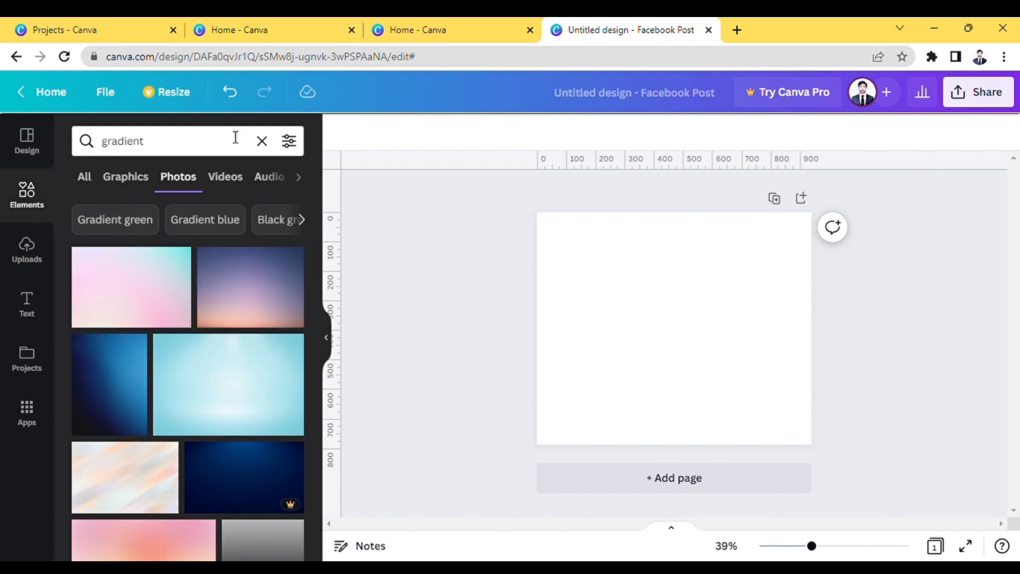
# Replace the photo search with "new york" and add the dark Manhattan skyline photo at dusk to the page
pyautogui.click(214, 155)
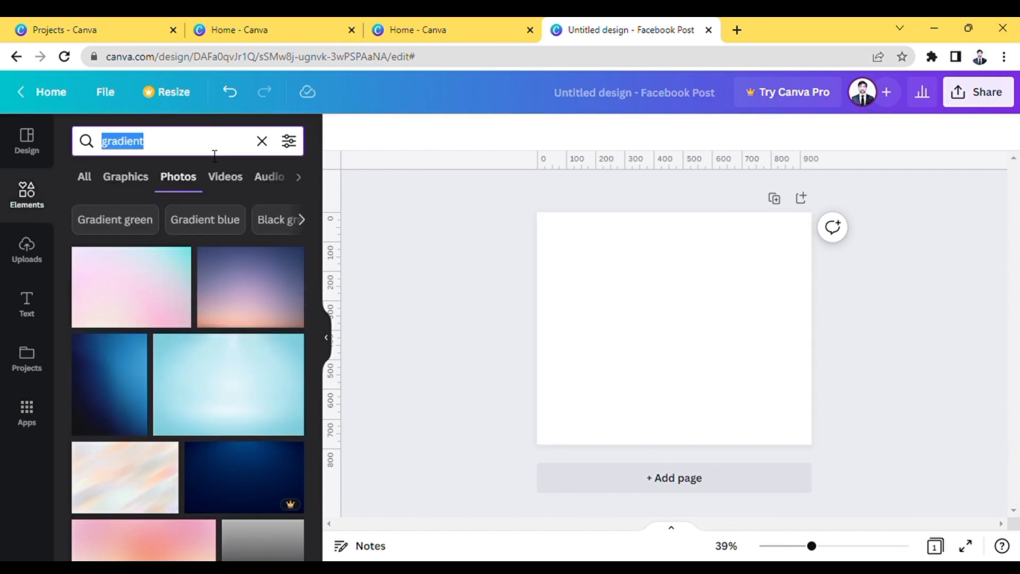
pyautogui.write('new yor')
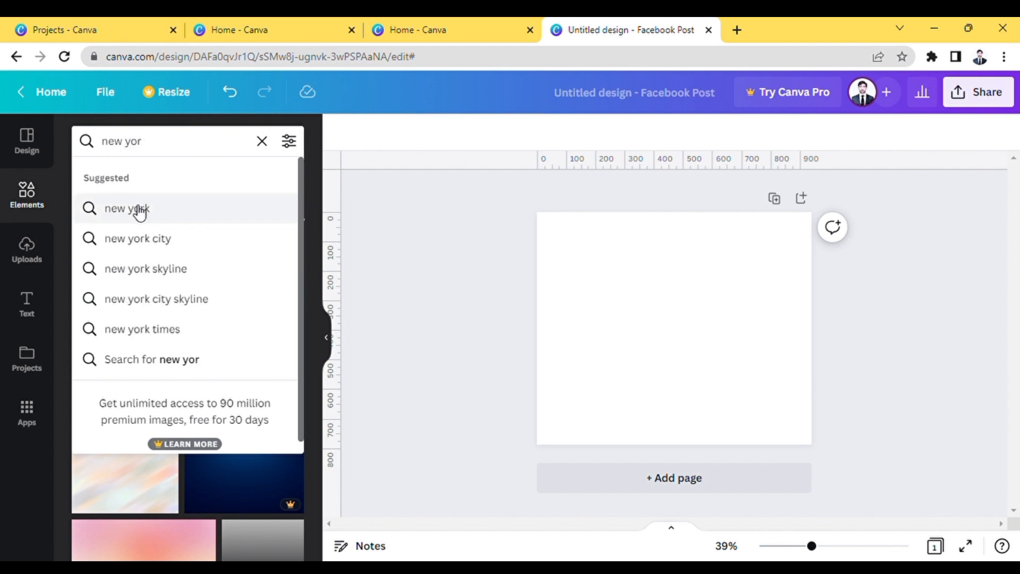
pyautogui.click(140, 212)
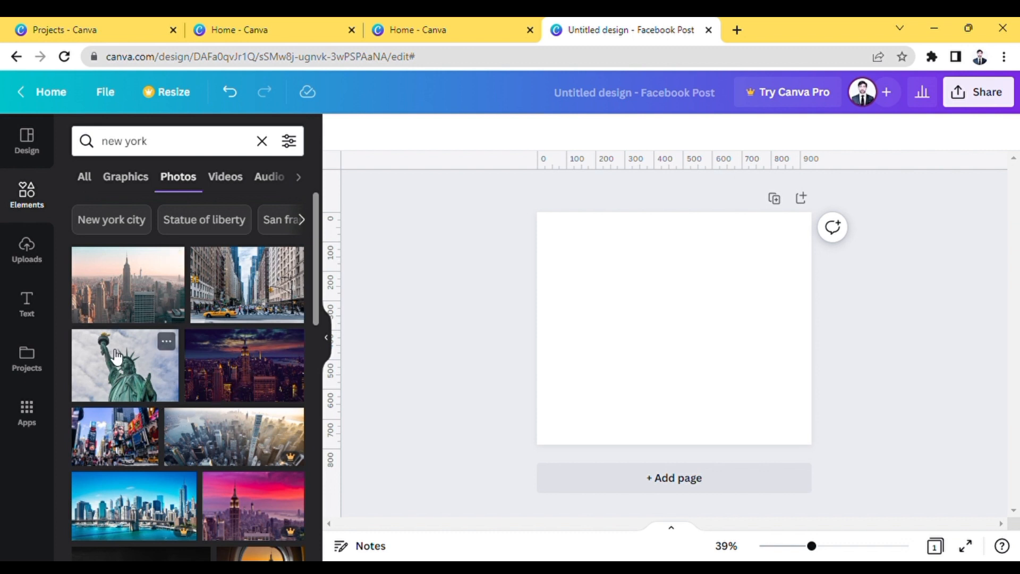
pyautogui.click(254, 374)
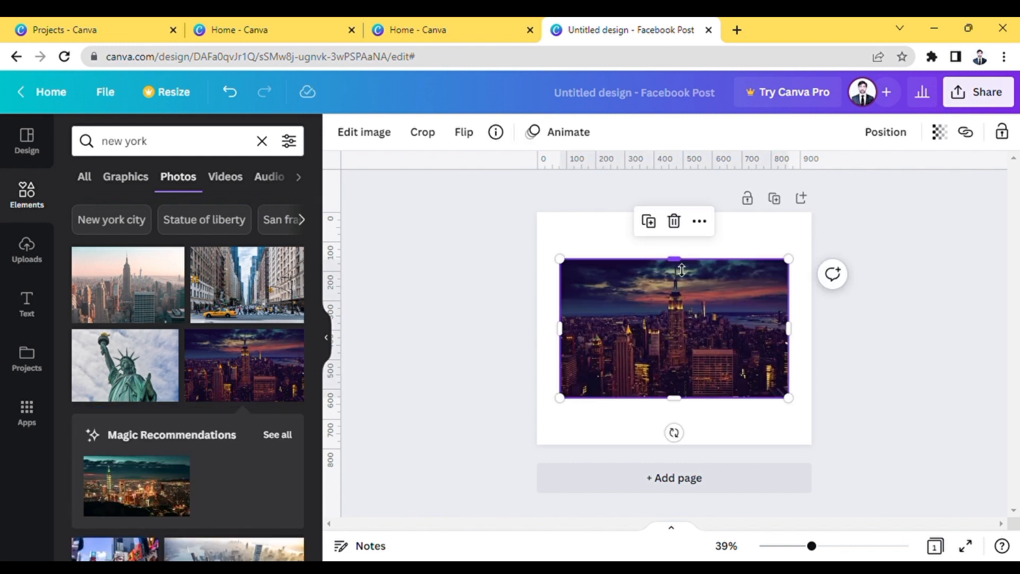
# Resize the skyline photo until it spans the full width of the page
pyautogui.moveTo(683, 269)
pyautogui.mouseDown()
pyautogui.moveTo(682, 221)
pyautogui.moveTo(682, 264)
pyautogui.mouseUp()
pyautogui.rightClick(683, 264)
pyautogui.click(646, 320)
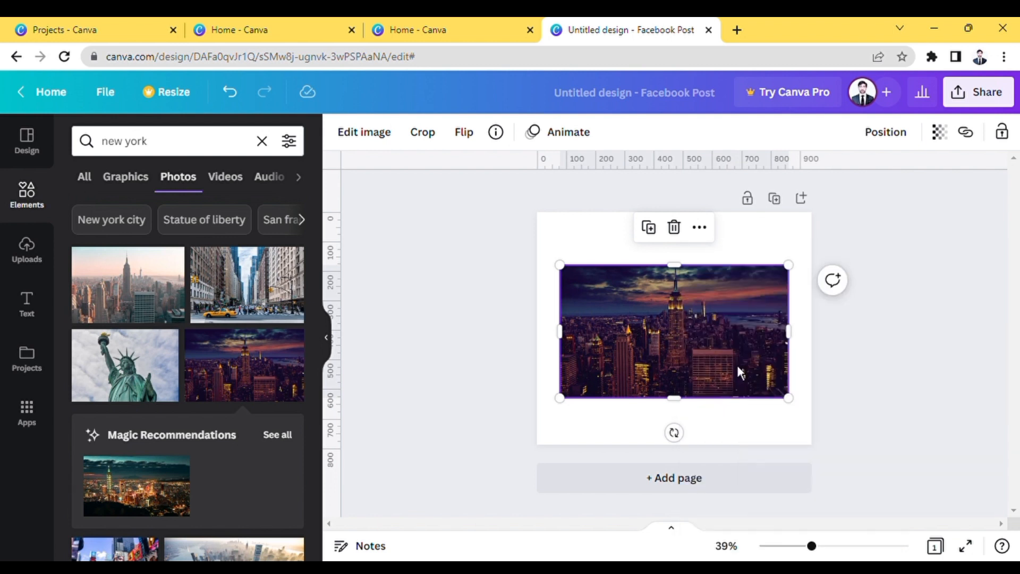
pyautogui.moveTo(804, 416)
pyautogui.mouseDown()
pyautogui.moveTo(818, 432)
pyautogui.moveTo(811, 426)
pyautogui.mouseUp()
pyautogui.rightClick(573, 313)
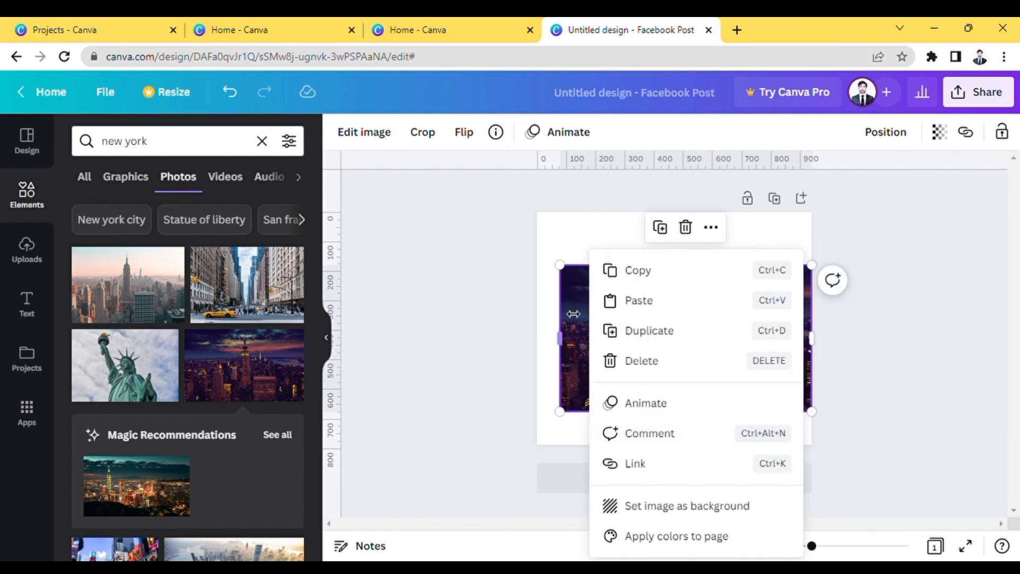
pyautogui.moveTo(561, 265)
pyautogui.mouseDown()
pyautogui.moveTo(551, 234)
pyautogui.moveTo(572, 244)
pyautogui.moveTo(557, 247)
pyautogui.mouseUp()
pyautogui.rightClick(562, 247)
pyautogui.click(859, 326)
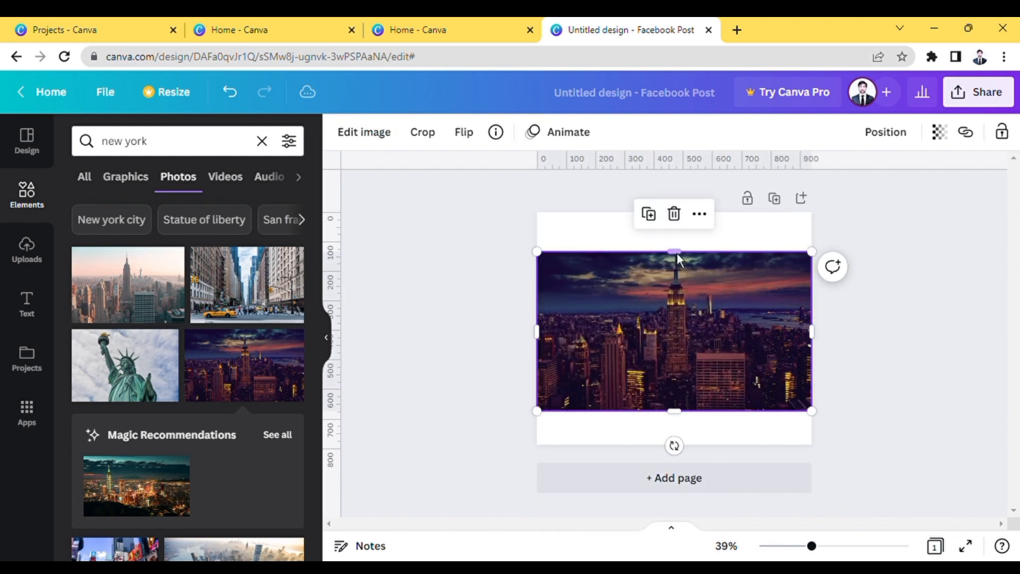
# Extend the skyline photo vertically to the page's upper and lower edges so that it fills the whole page
pyautogui.moveTo(678, 253); pyautogui.dragTo(677, 220)
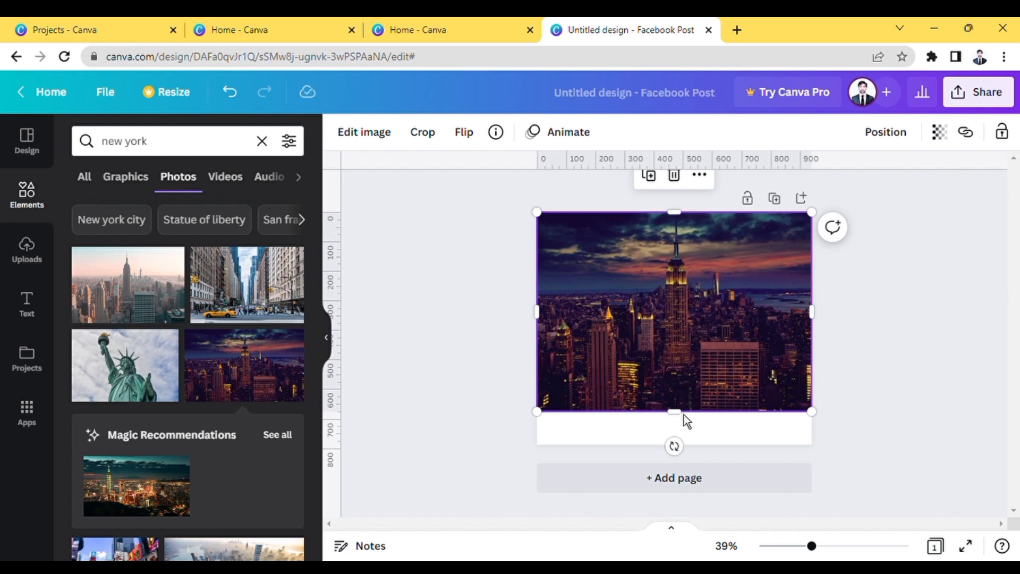
pyautogui.moveTo(683, 416); pyautogui.dragTo(690, 450)
pyautogui.rightClick(687, 450)
pyautogui.click(387, 342)
pyautogui.click(385, 337)
# Search the graphics for "gradients" and add the square pastel gradient in lilac, pink and mint to the page
pyautogui.click(142, 136)
pyautogui.tripleClick(137, 139)
pyautogui.write('g')
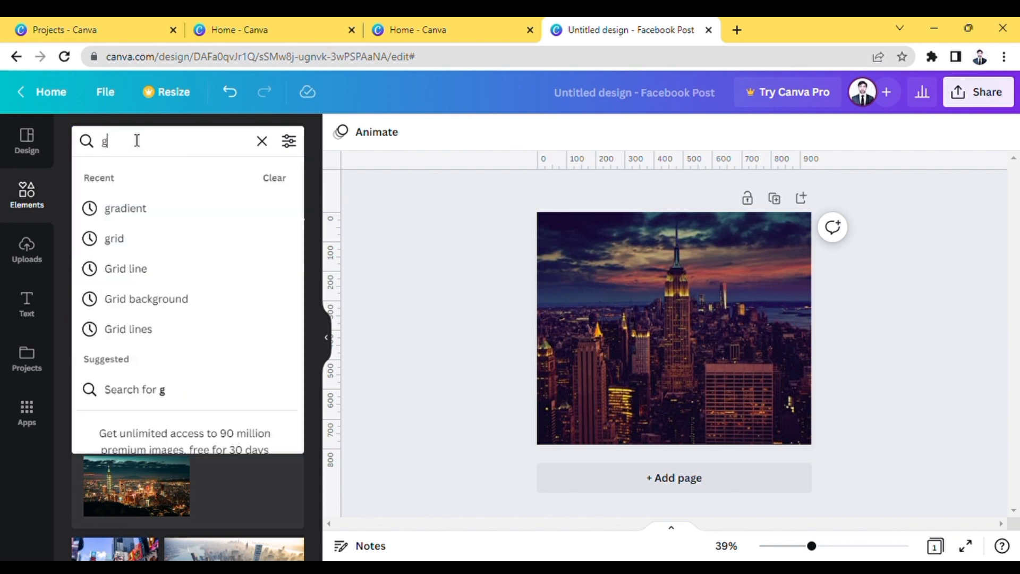
pyautogui.write('radie')
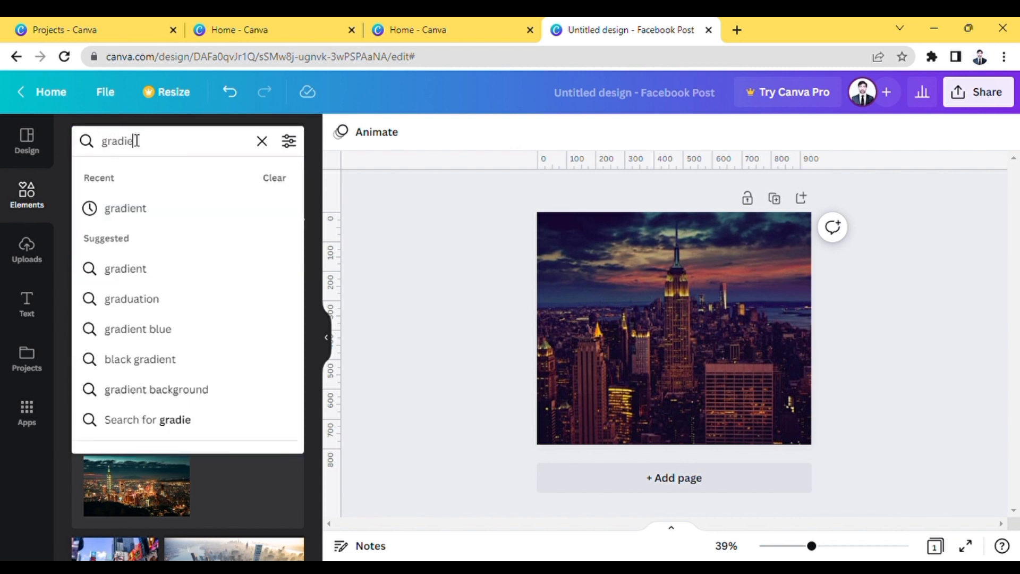
pyautogui.write('nts')
pyautogui.press('Return')
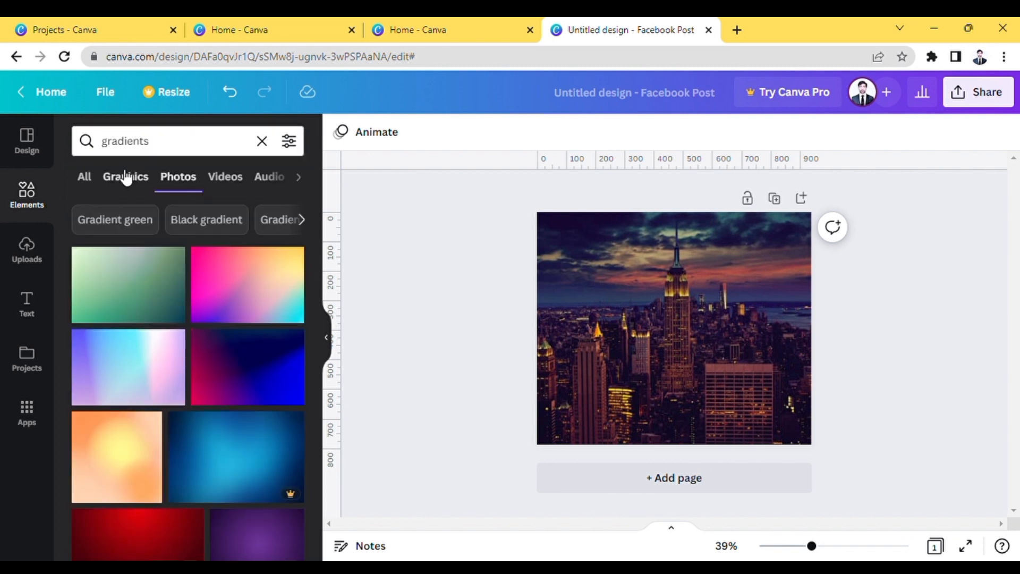
pyautogui.click(125, 177)
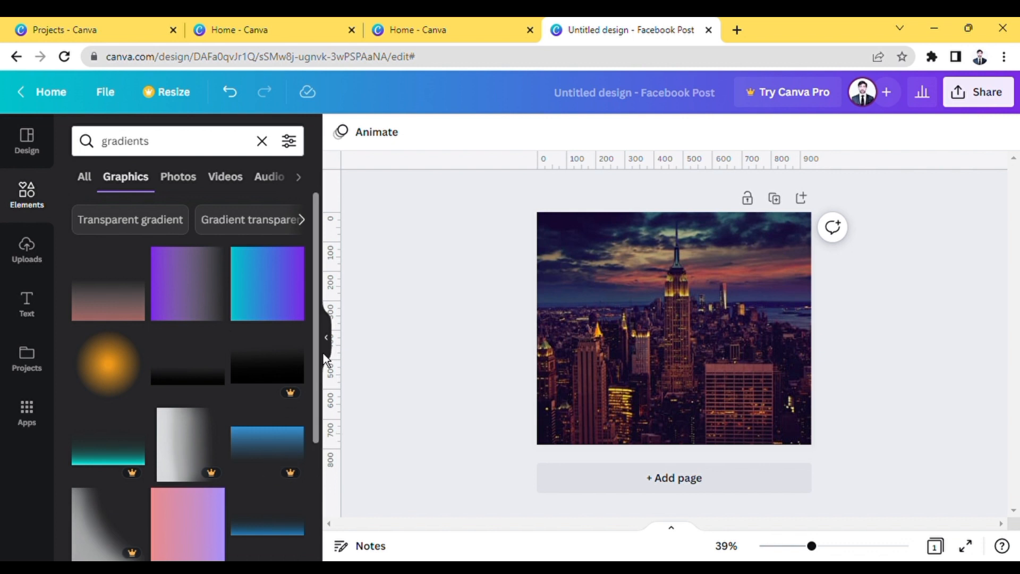
pyautogui.moveTo(320, 356); pyautogui.dragTo(340, 573)
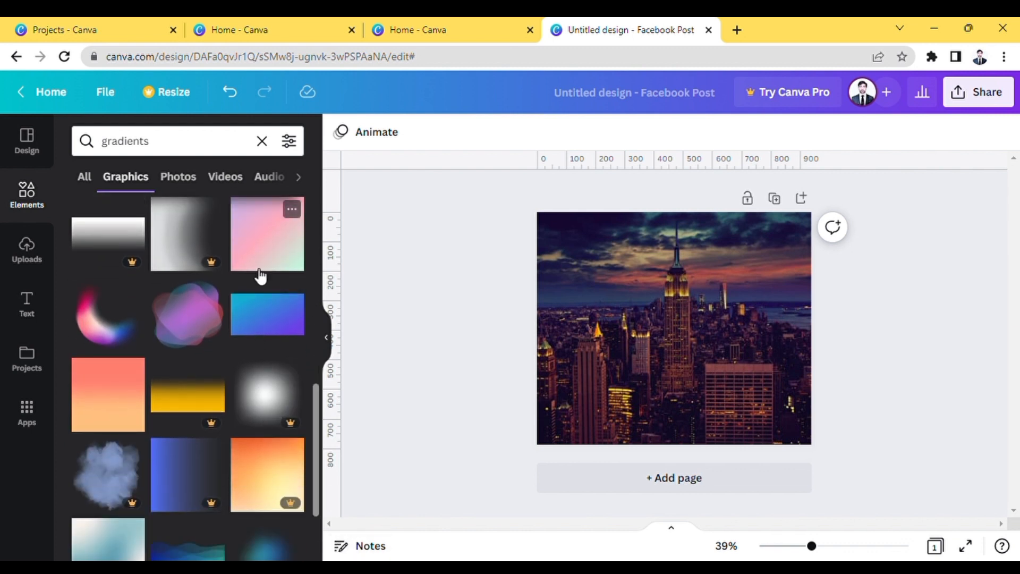
pyautogui.click(274, 256)
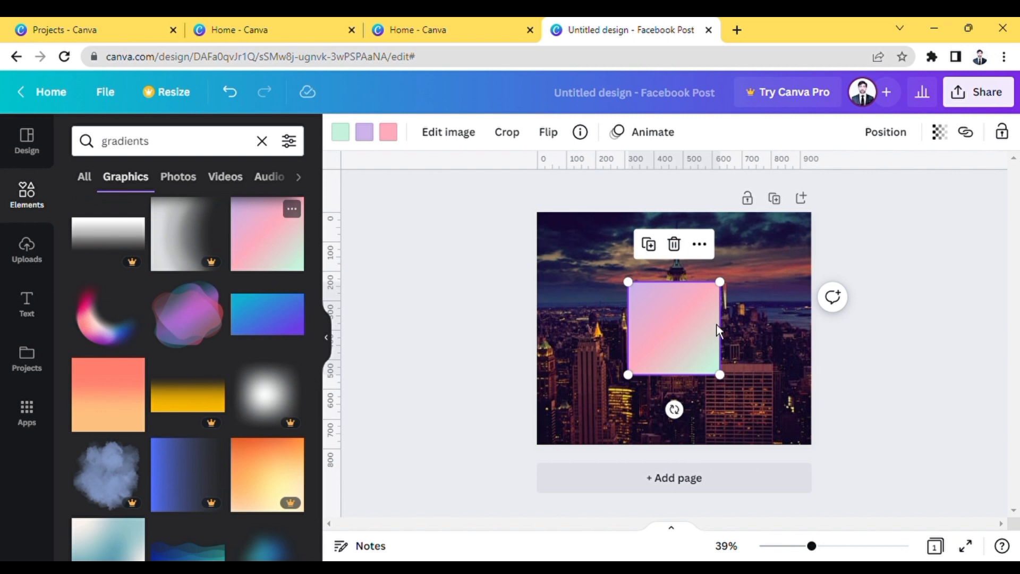
# Move the gradient square into the page's upper-left corner and shrink it to about 282 by 282
pyautogui.moveTo(691, 326); pyautogui.dragTo(601, 257)
pyautogui.rightClick(595, 249)
pyautogui.click(570, 311)
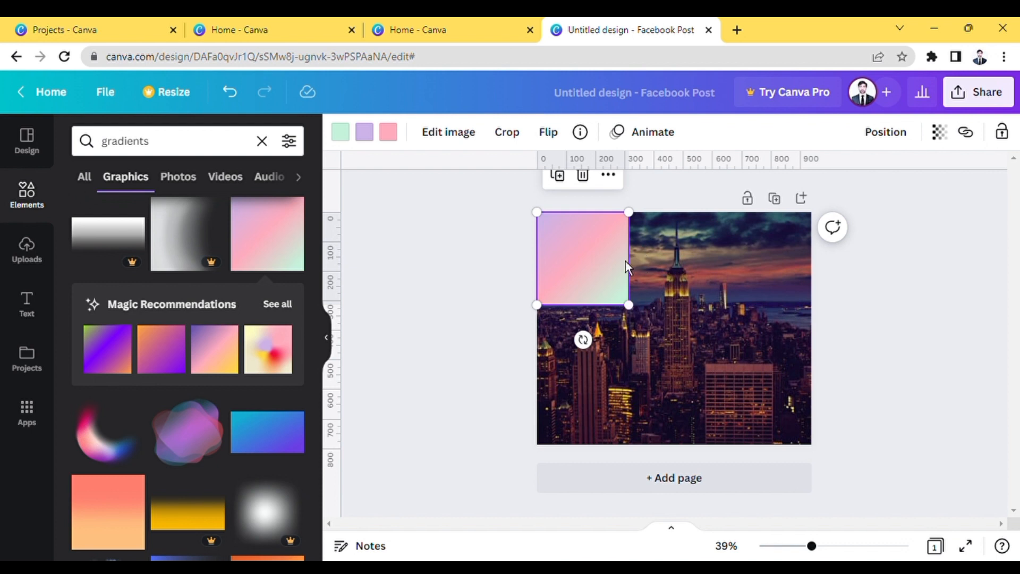
pyautogui.moveTo(639, 317)
pyautogui.mouseDown()
pyautogui.moveTo(685, 367)
pyautogui.moveTo(629, 306)
pyautogui.mouseUp()
pyautogui.rightClick(598, 372)
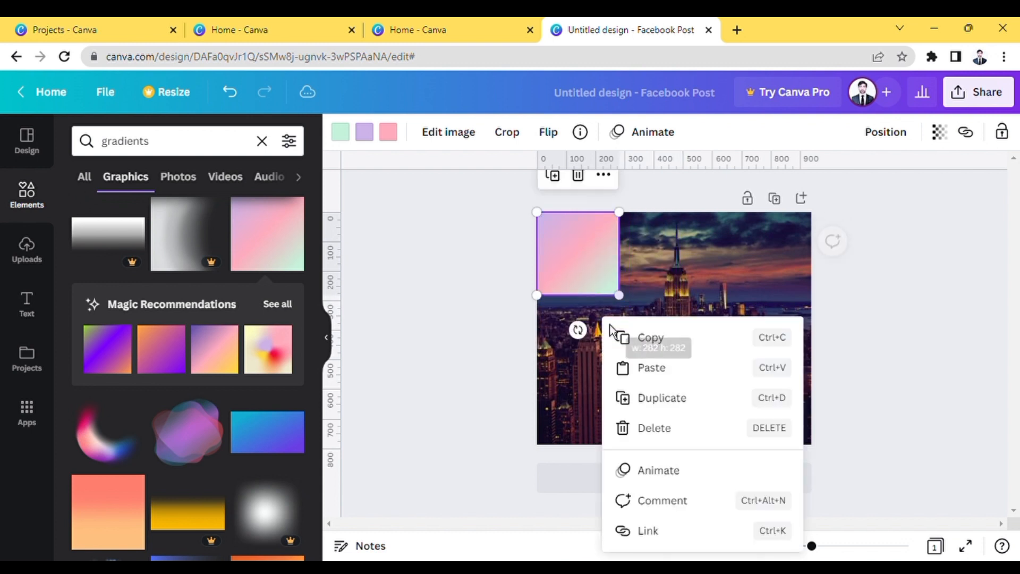
pyautogui.click(598, 375)
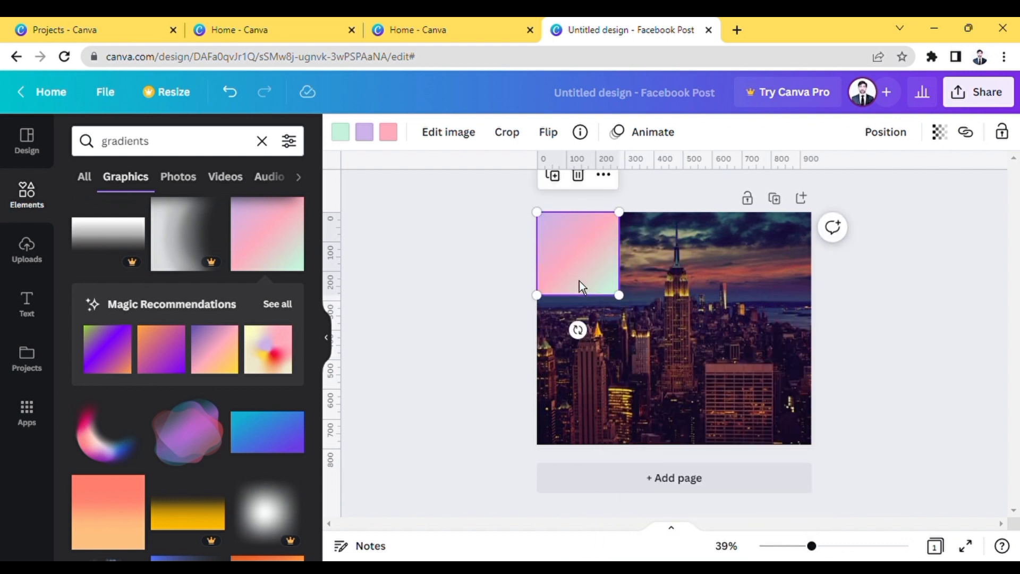
pyautogui.doubleClick(764, 413)
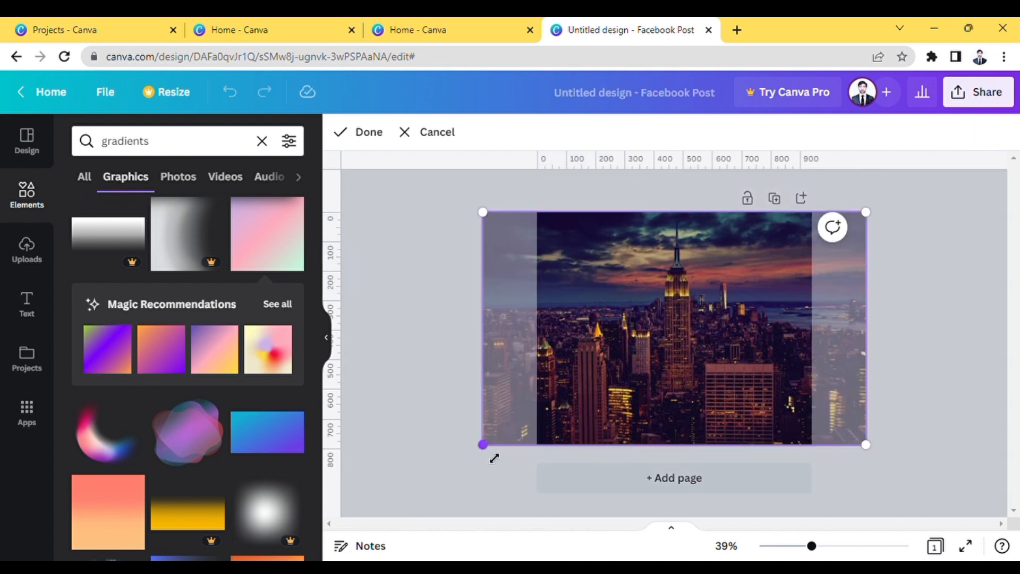
pyautogui.rightClick(684, 402)
pyautogui.click(572, 377)
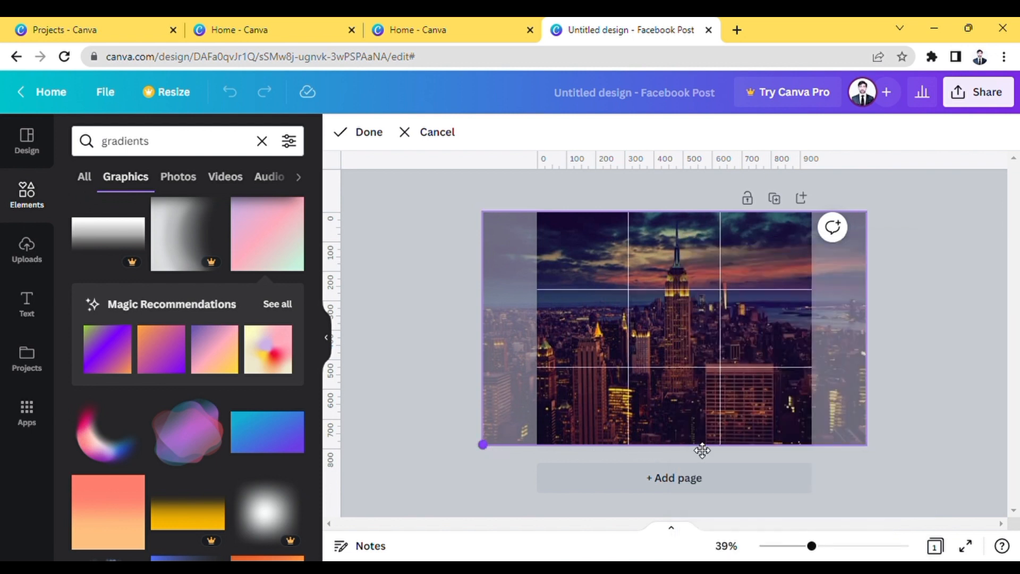
pyautogui.rightClick(731, 441)
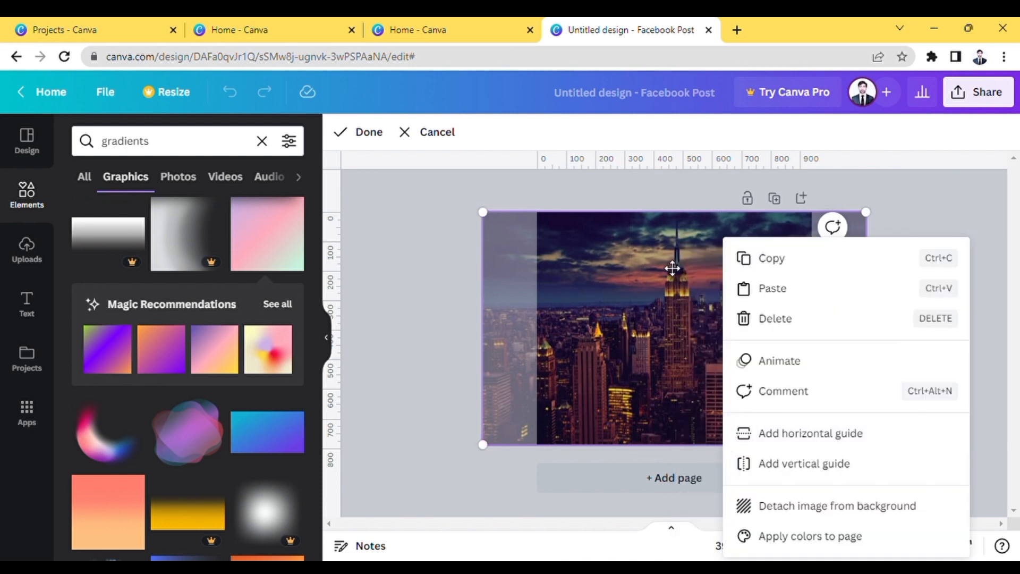
pyautogui.click(690, 304)
pyautogui.press('Escape')
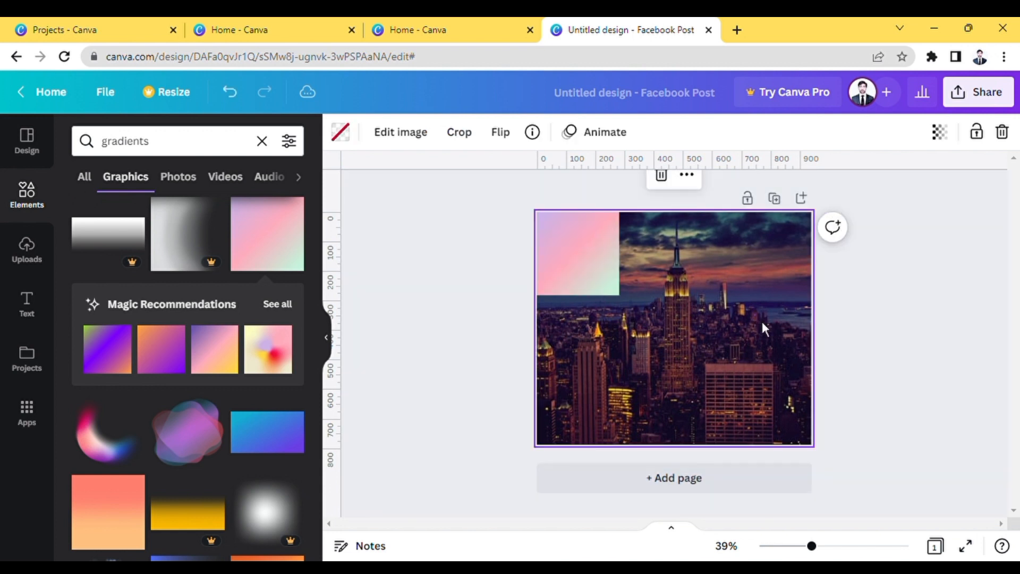
# Enlarge the gradient square slightly, keeping it in the page's upper-left corner
pyautogui.click(599, 282)
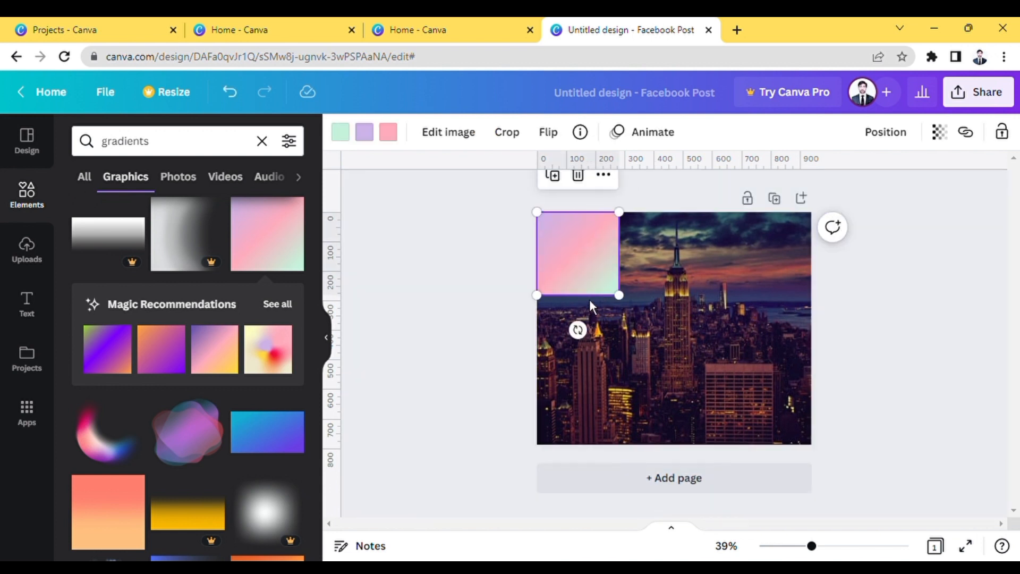
pyautogui.moveTo(625, 304)
pyautogui.mouseDown()
pyautogui.moveTo(650, 362)
pyautogui.moveTo(604, 309)
pyautogui.moveTo(622, 322)
pyautogui.mouseUp()
pyautogui.rightClick(617, 320)
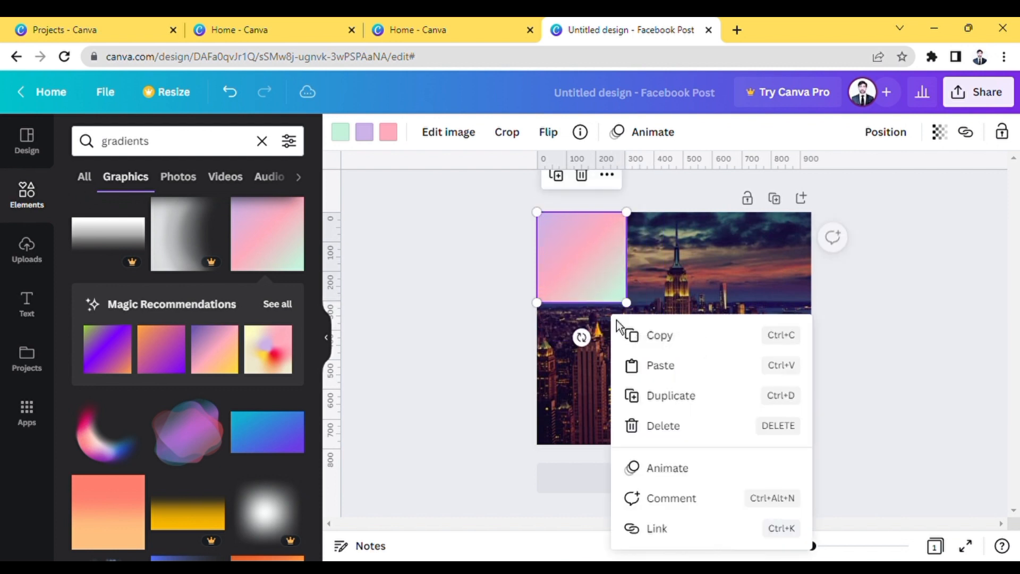
# Recolor the gradient square's mint with the photo's darkest purple and its lilac with the photo's tan
pyautogui.click(346, 137)
pyautogui.click(346, 137)
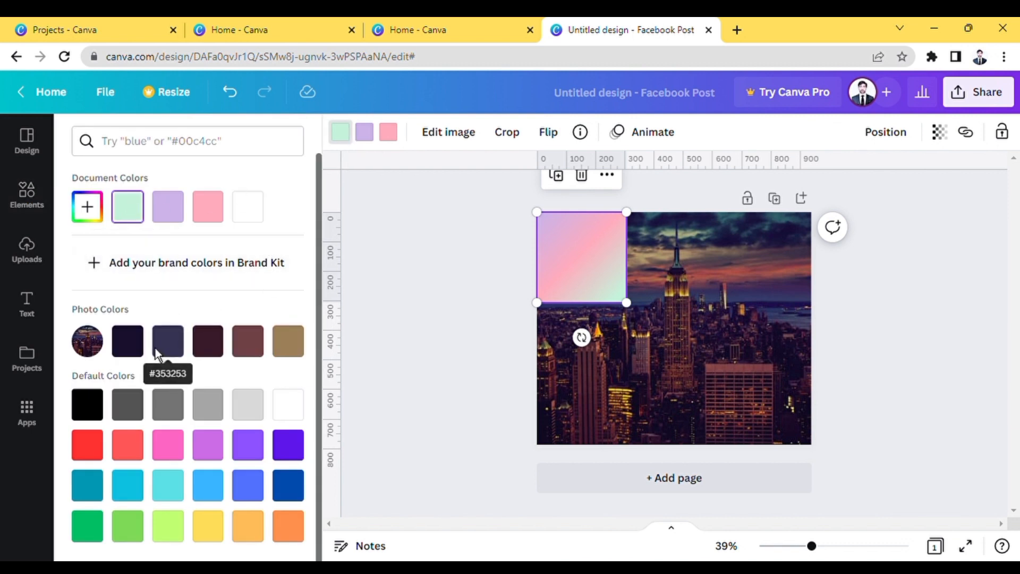
pyautogui.click(124, 353)
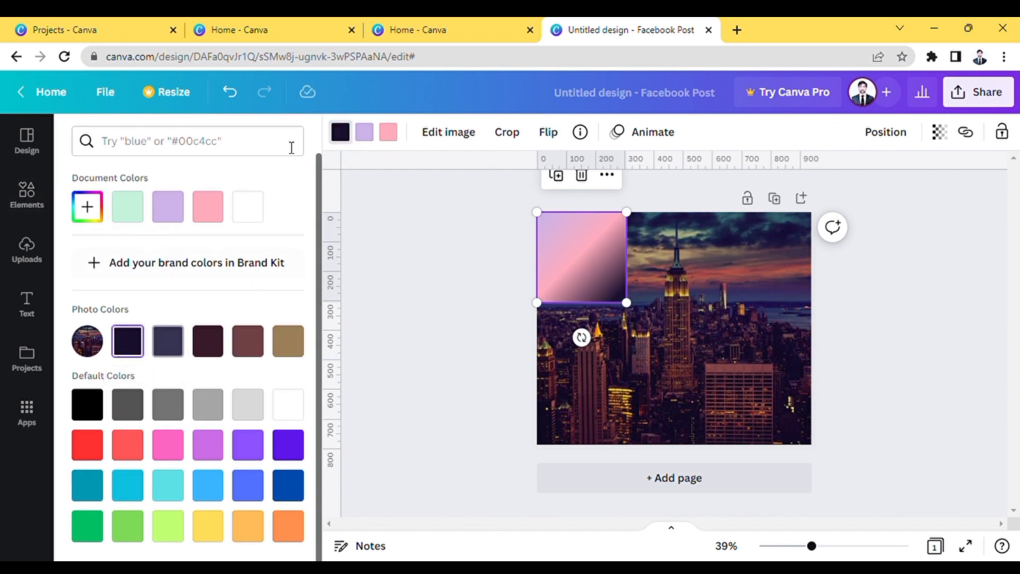
pyautogui.click(374, 139)
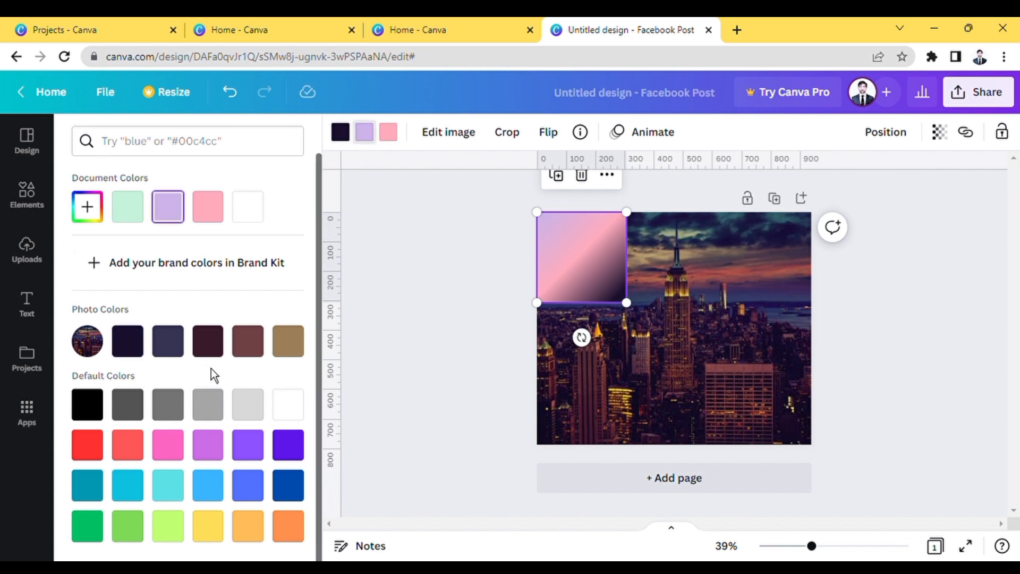
pyautogui.click(288, 354)
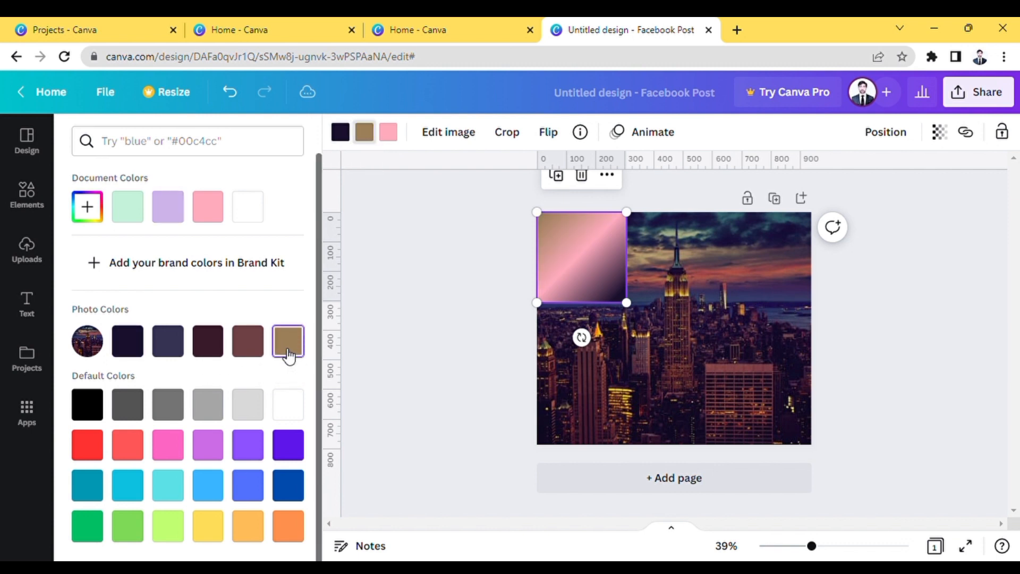
# Change the gradient square's pink to coral red and finally to the dark blue default color
pyautogui.click(391, 137)
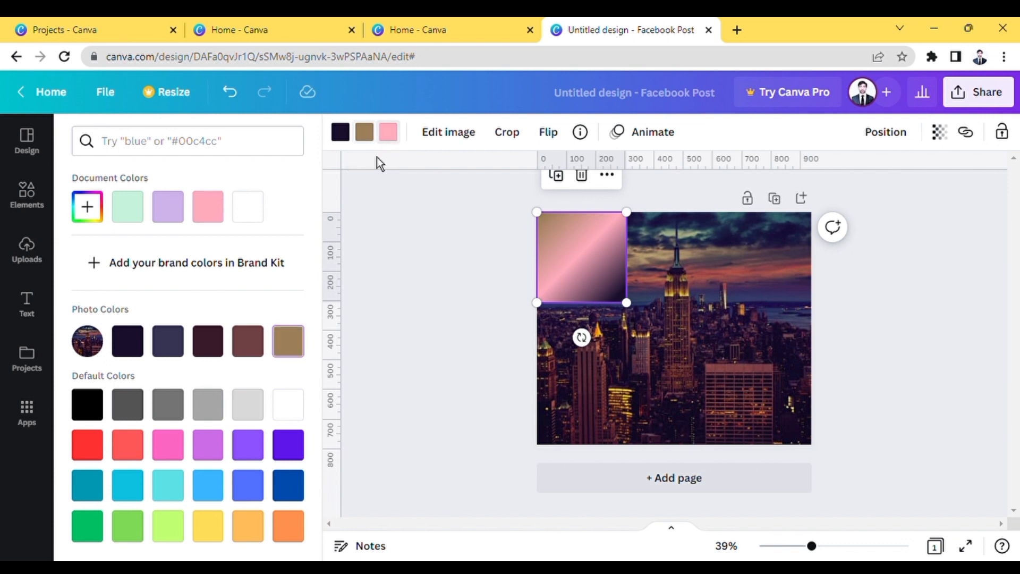
pyautogui.click(136, 455)
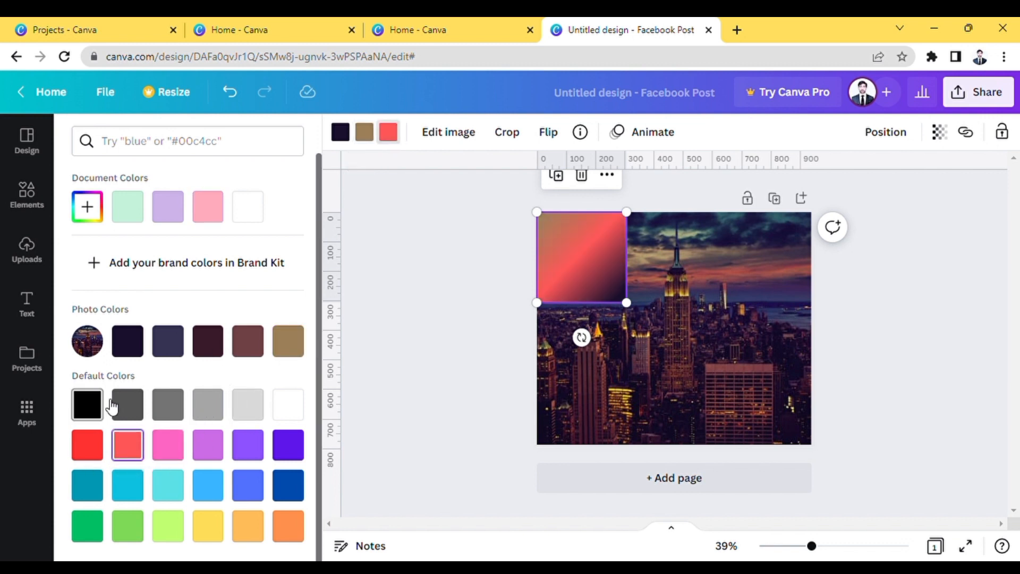
pyautogui.click(288, 484)
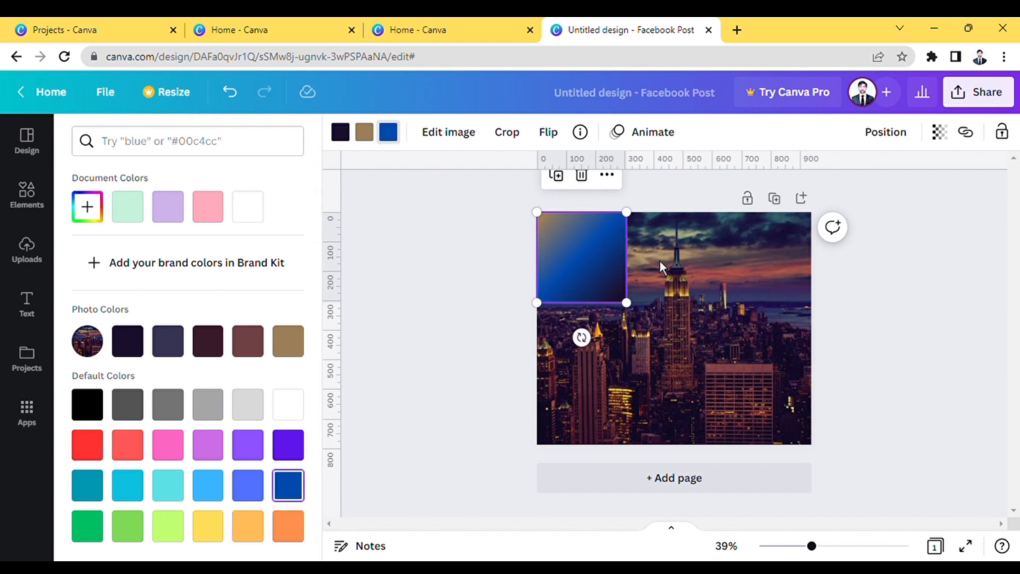
pyautogui.click(610, 274)
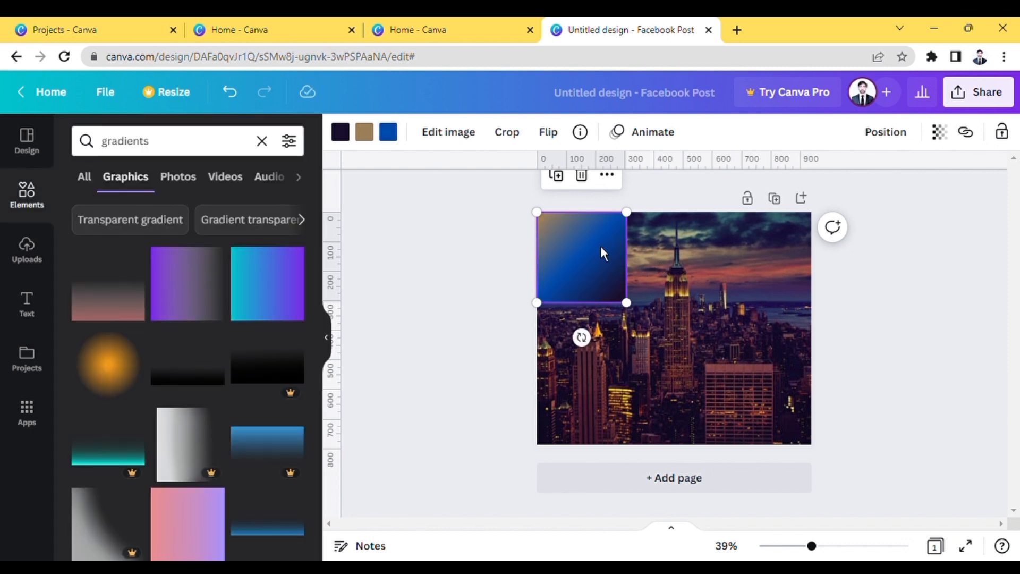
# Add a subheading text box to the page
pyautogui.click(38, 311)
pyautogui.click(190, 142)
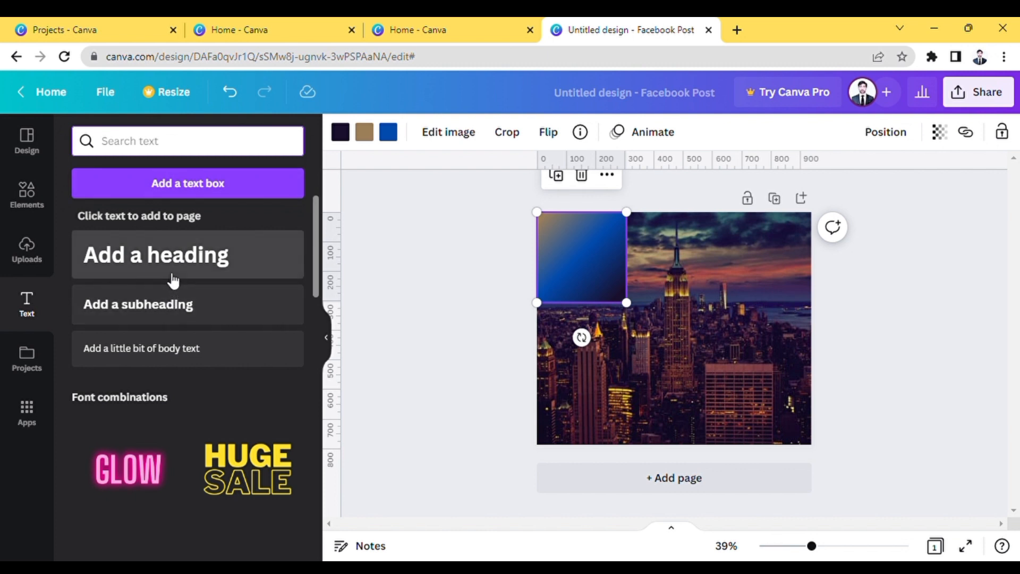
pyautogui.click(159, 302)
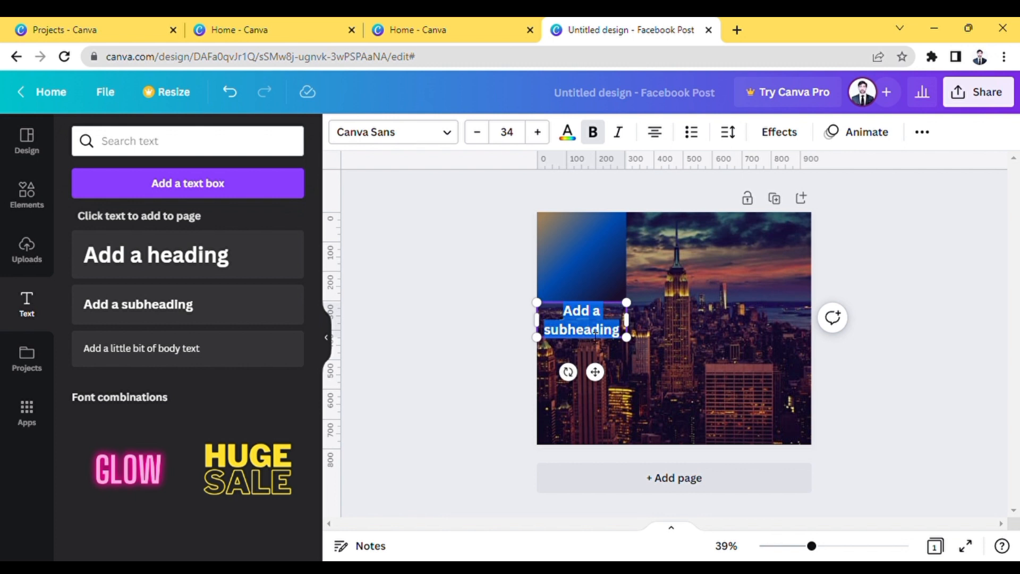
# Enter "New York City" in the subheading and move it onto the upper part of the gradient square
pyautogui.write('New')
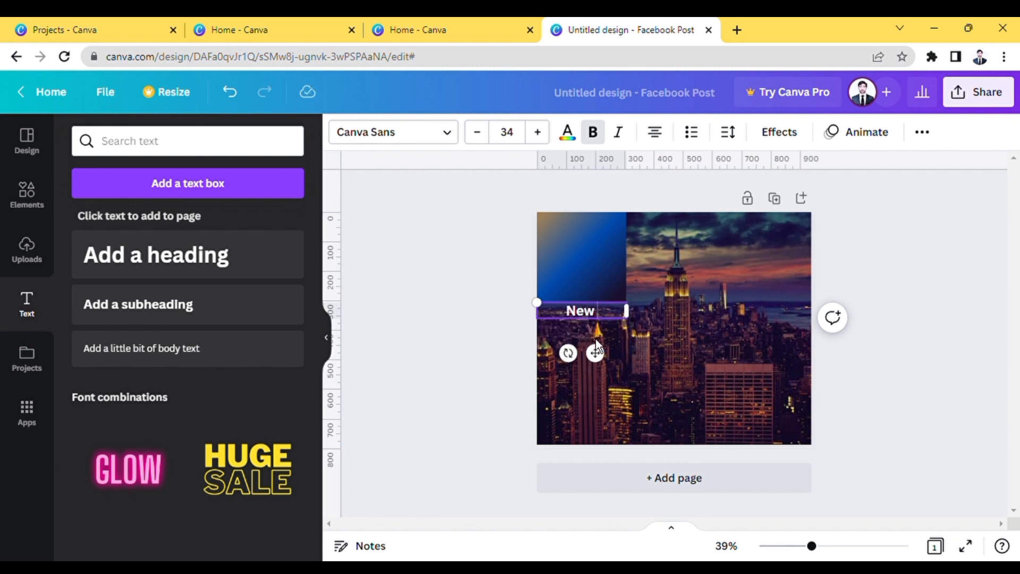
pyautogui.write(' York')
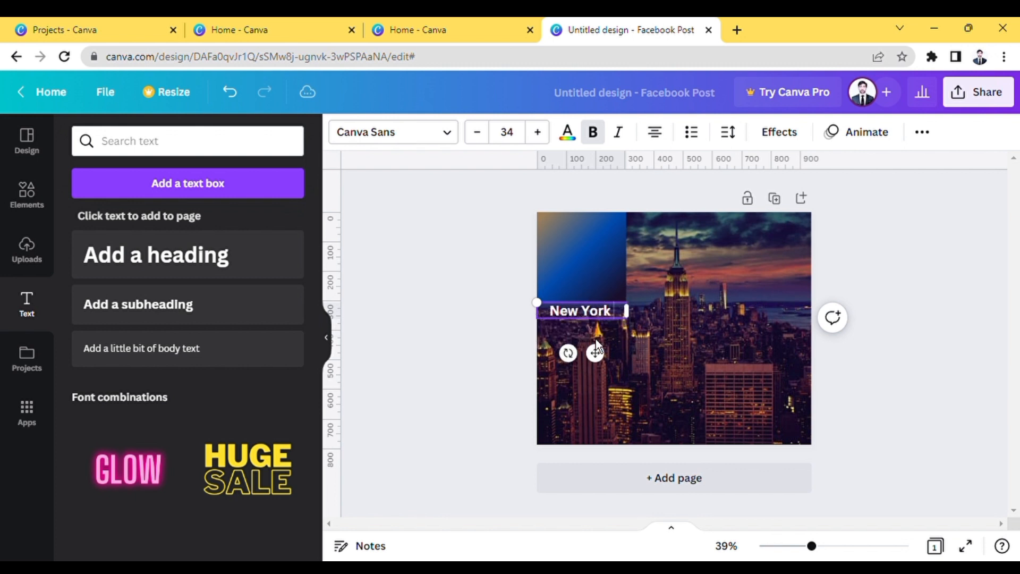
pyautogui.write(' City')
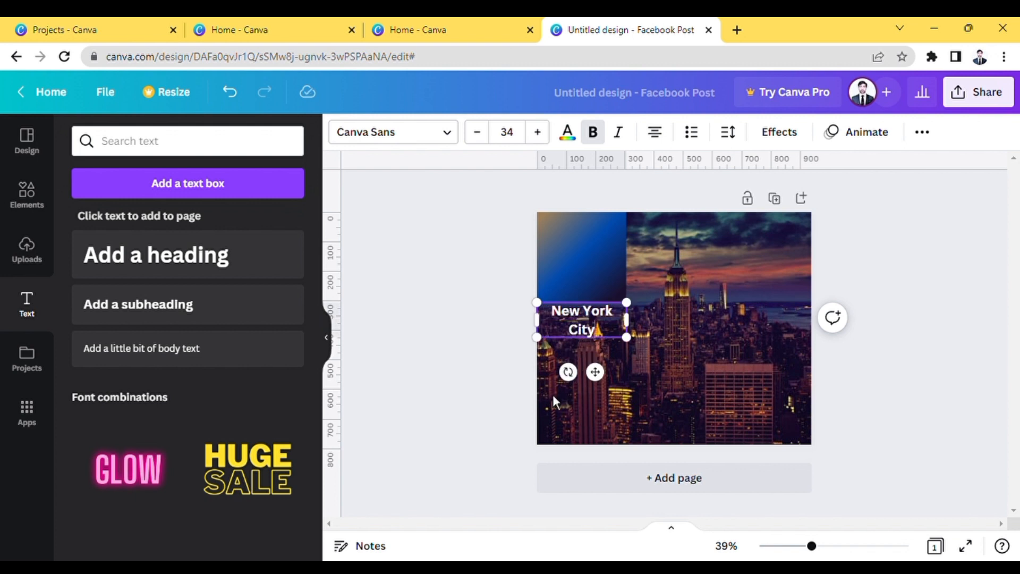
pyautogui.moveTo(604, 376); pyautogui.dragTo(599, 296)
pyautogui.rightClick(600, 295)
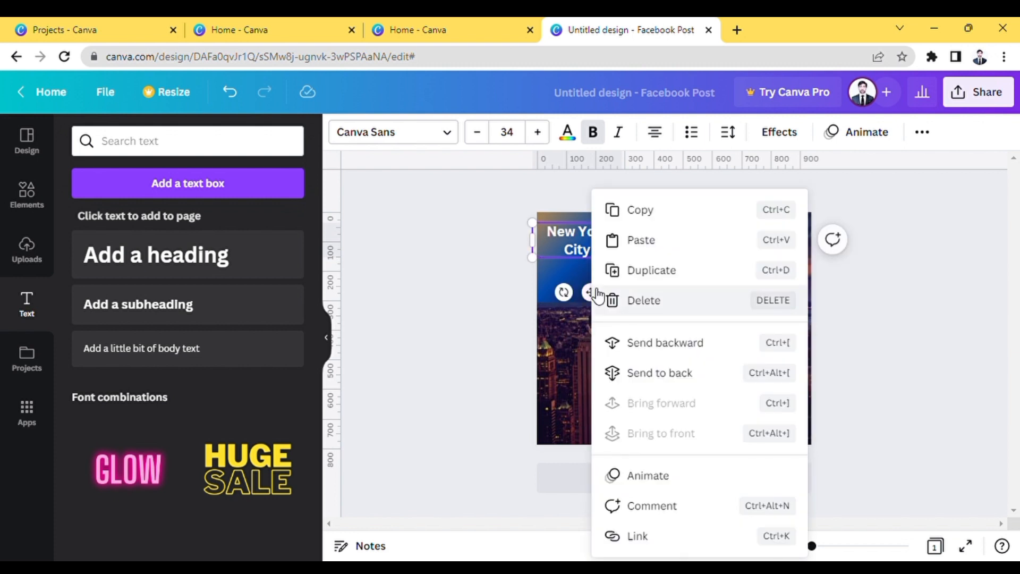
pyautogui.click(474, 334)
pyautogui.click(698, 294)
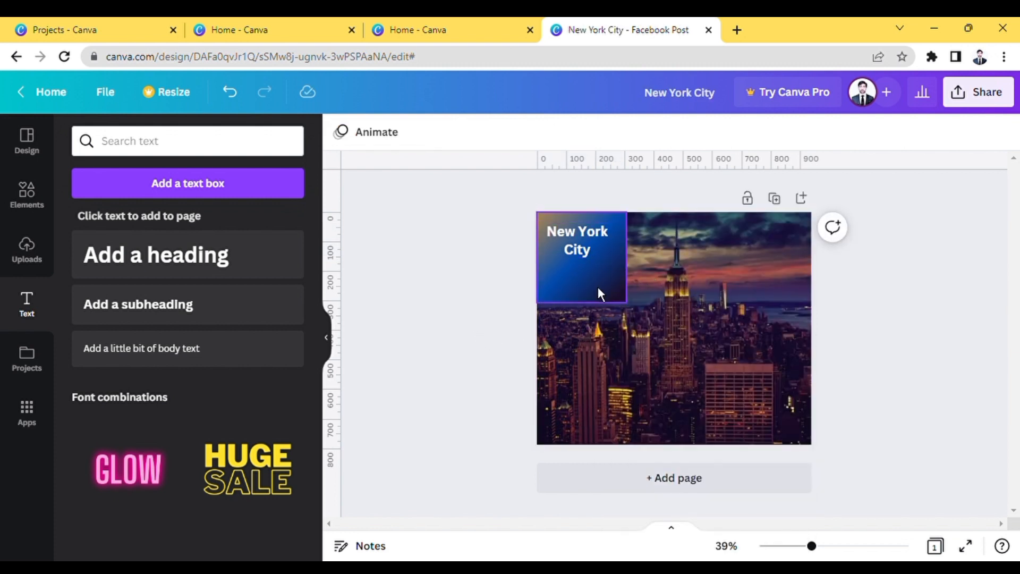
# Change the gradient square's blue to the dark gray default color
pyautogui.moveTo(628, 308)
pyautogui.mouseDown()
pyautogui.moveTo(653, 311)
pyautogui.moveTo(623, 301)
pyautogui.mouseUp()
pyautogui.rightClick(621, 301)
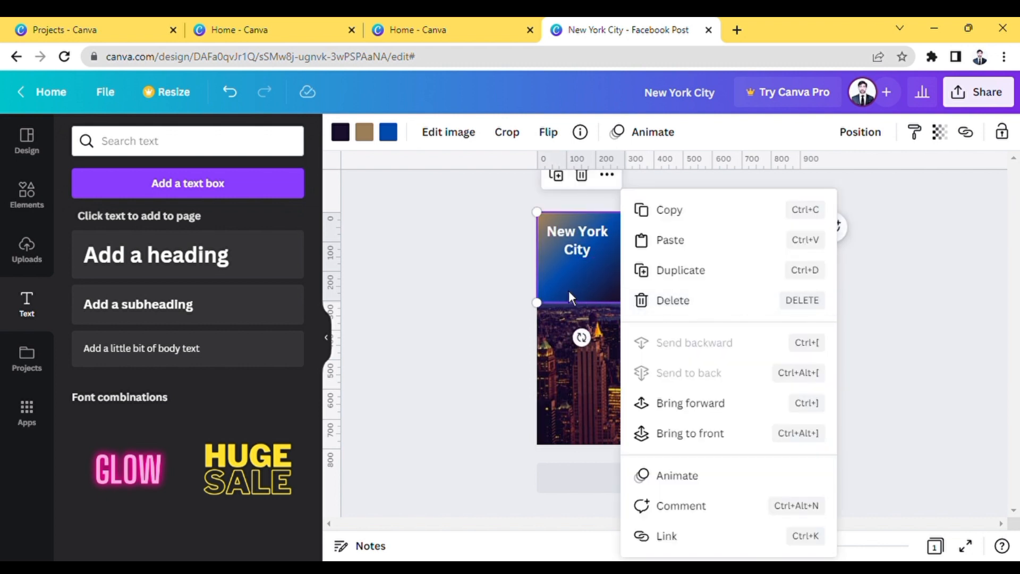
pyautogui.click(568, 289)
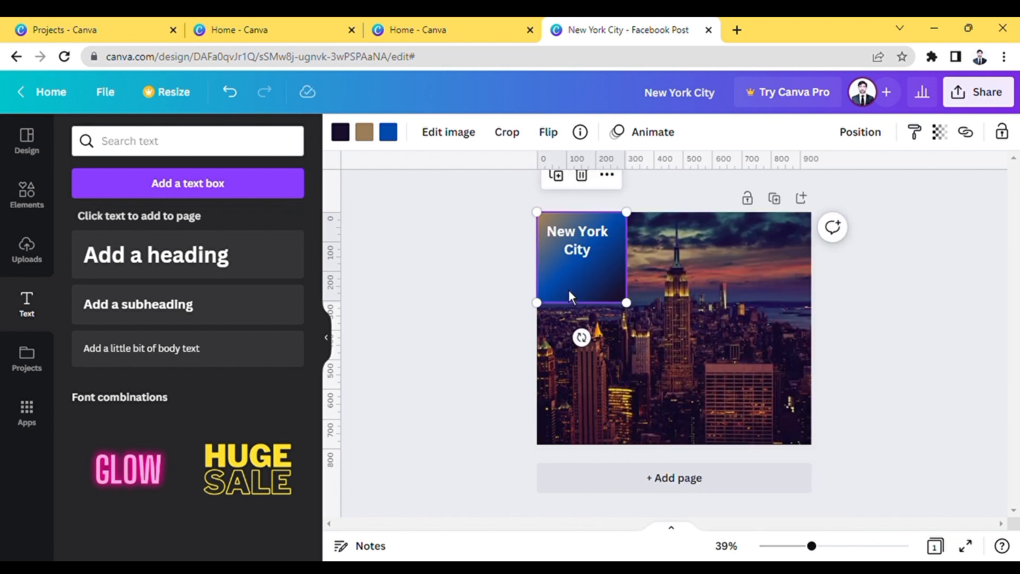
pyautogui.click(389, 131)
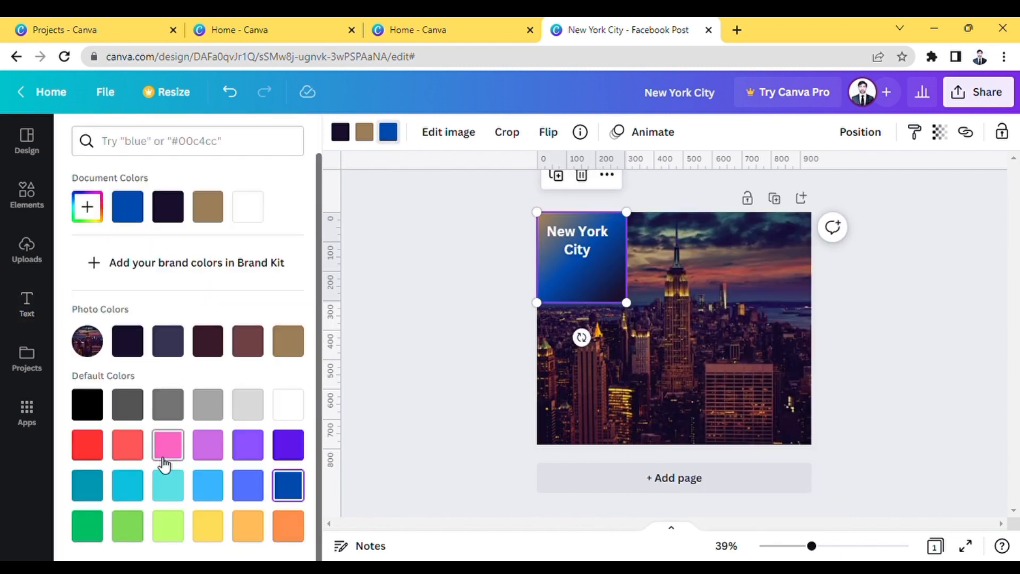
pyautogui.click(126, 403)
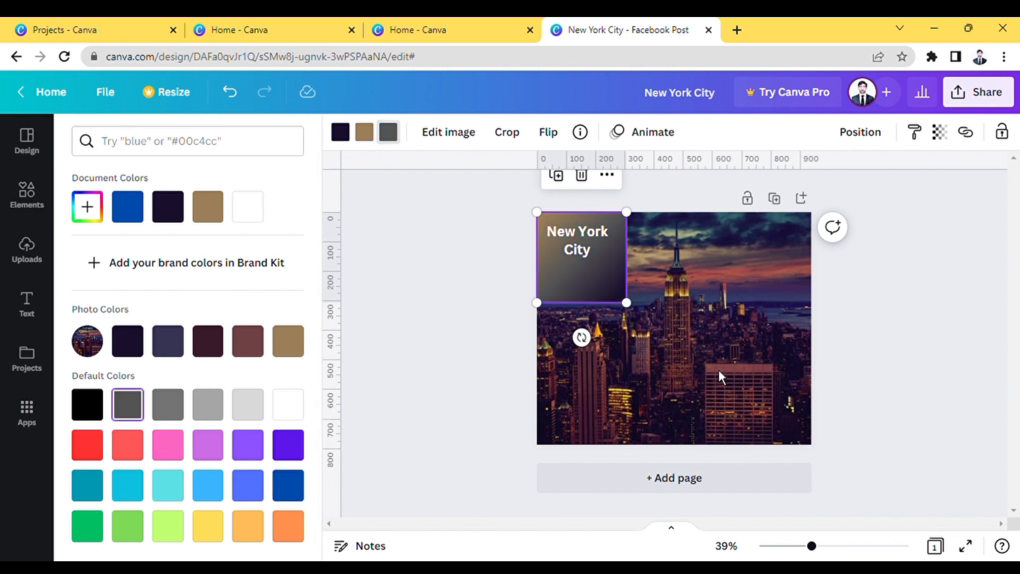
pyautogui.click(575, 302)
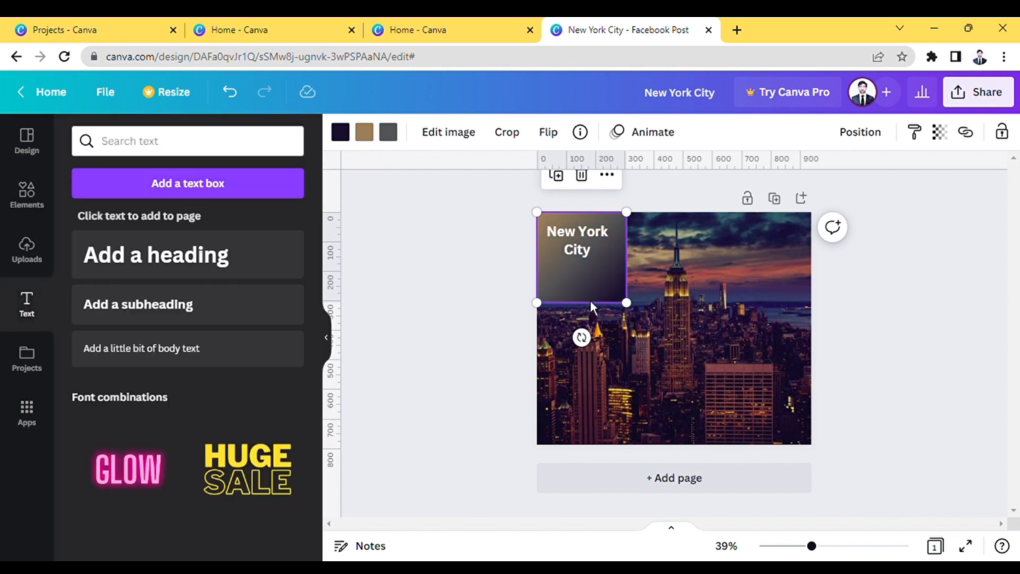
pyautogui.click(468, 375)
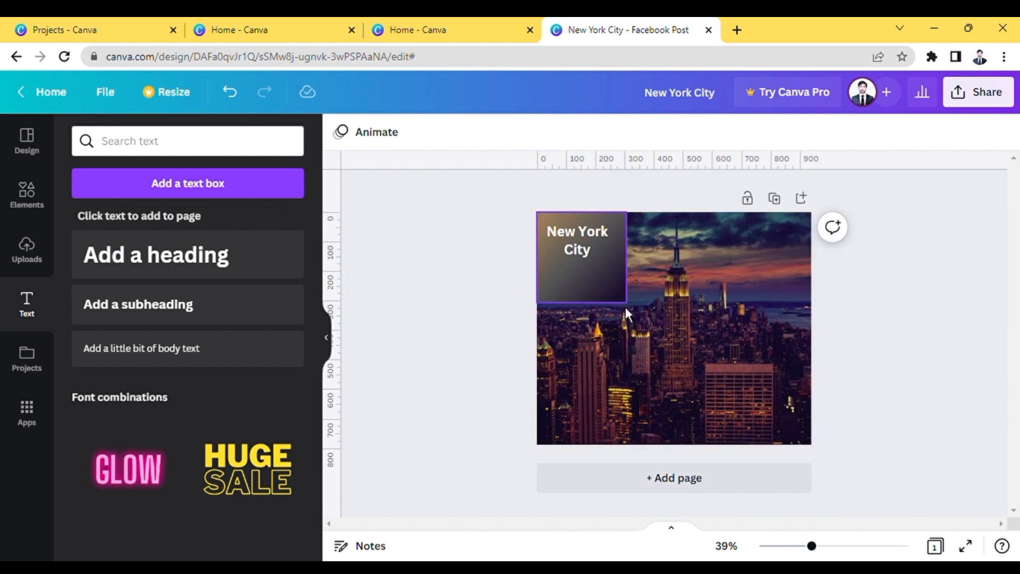
pyautogui.click(620, 292)
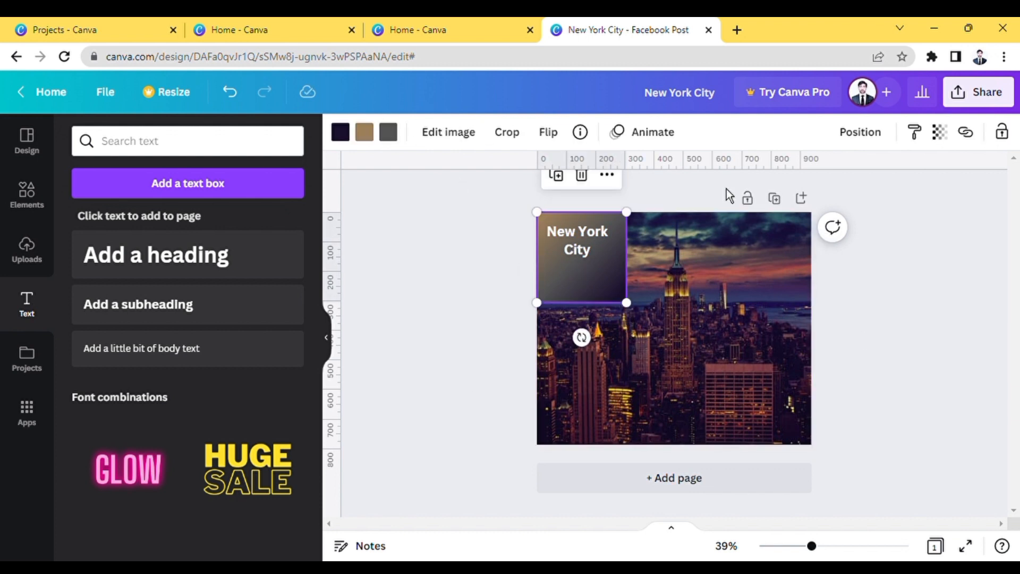
pyautogui.click(917, 333)
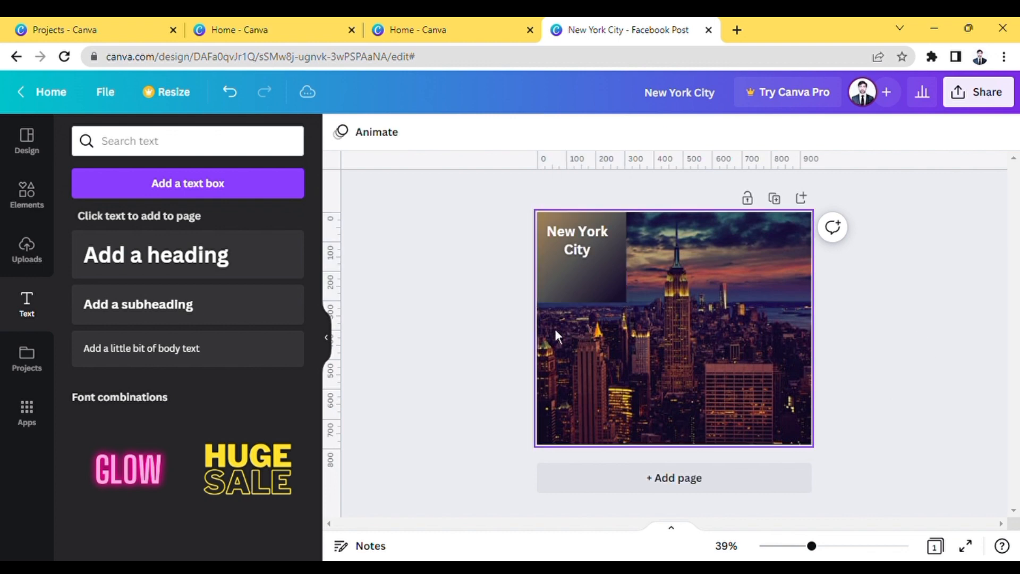
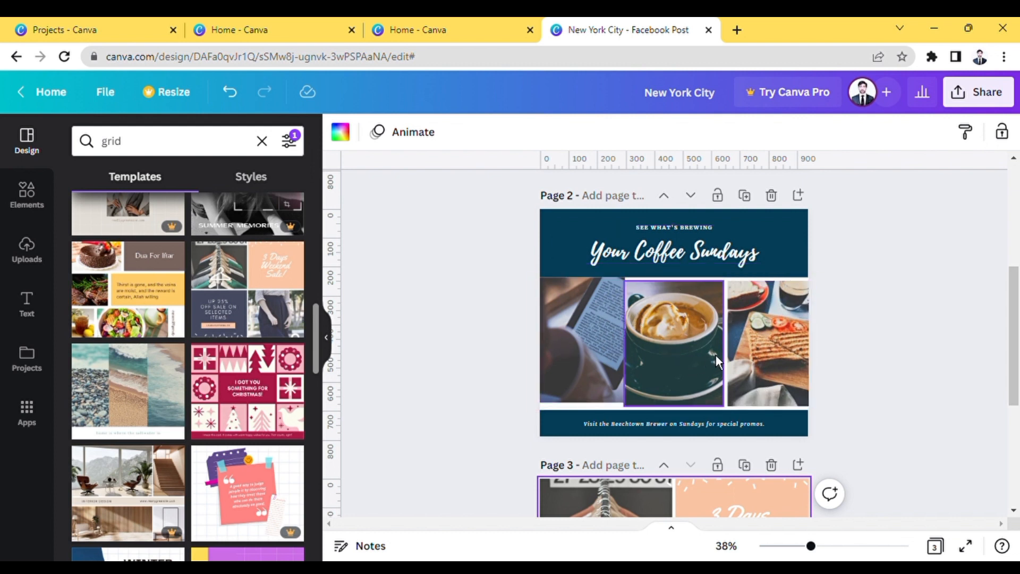
# Move page 2's "Your Coffee Sundays" heading group slightly up and to the left
pyautogui.click(661, 248)
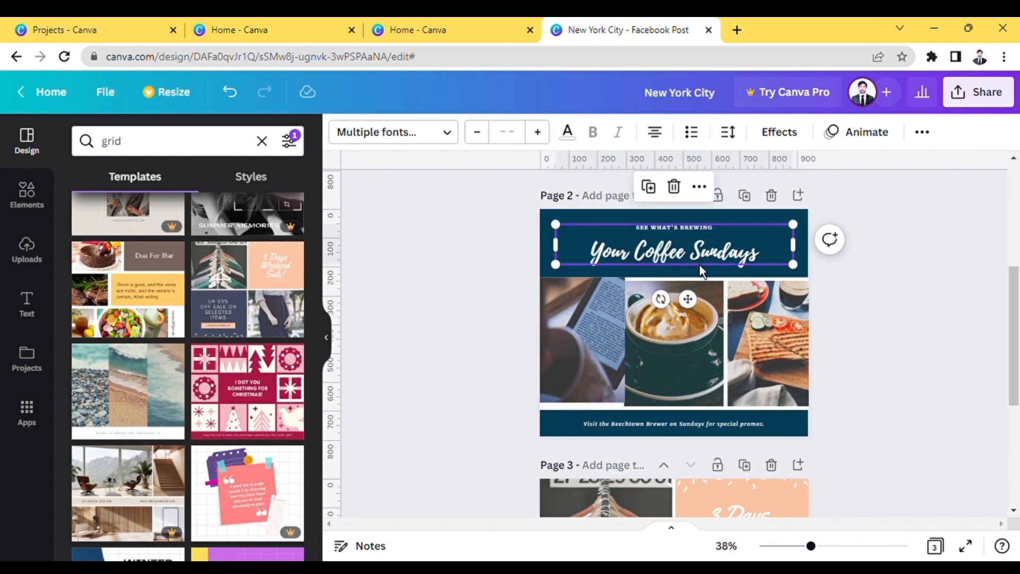
pyautogui.moveTo(696, 307); pyautogui.dragTo(691, 301)
pyautogui.rightClick(691, 301)
pyautogui.click(515, 253)
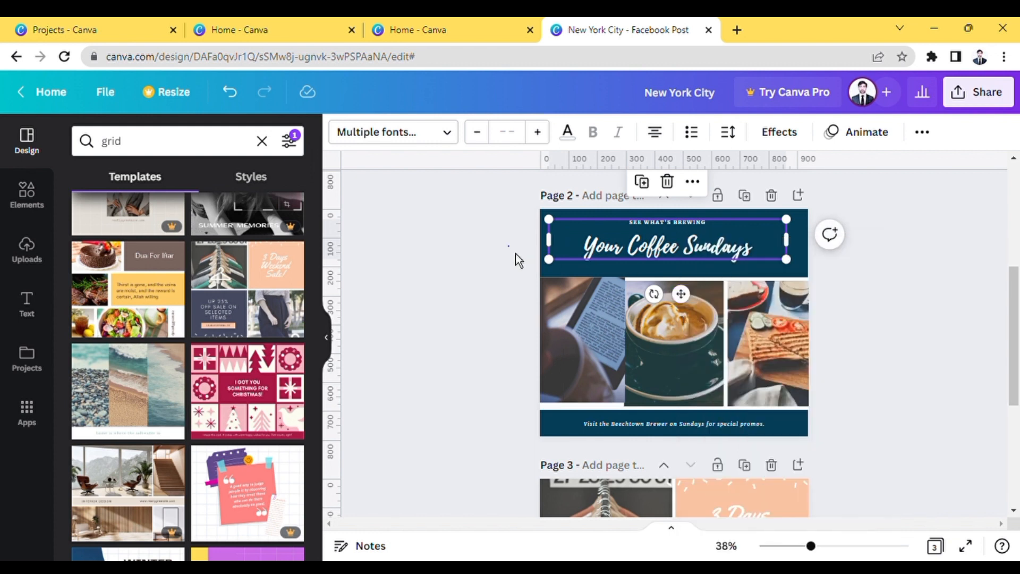
# Replace page 2's "Your Coffee Sundays" title with "desire a coffee"
pyautogui.click(672, 224)
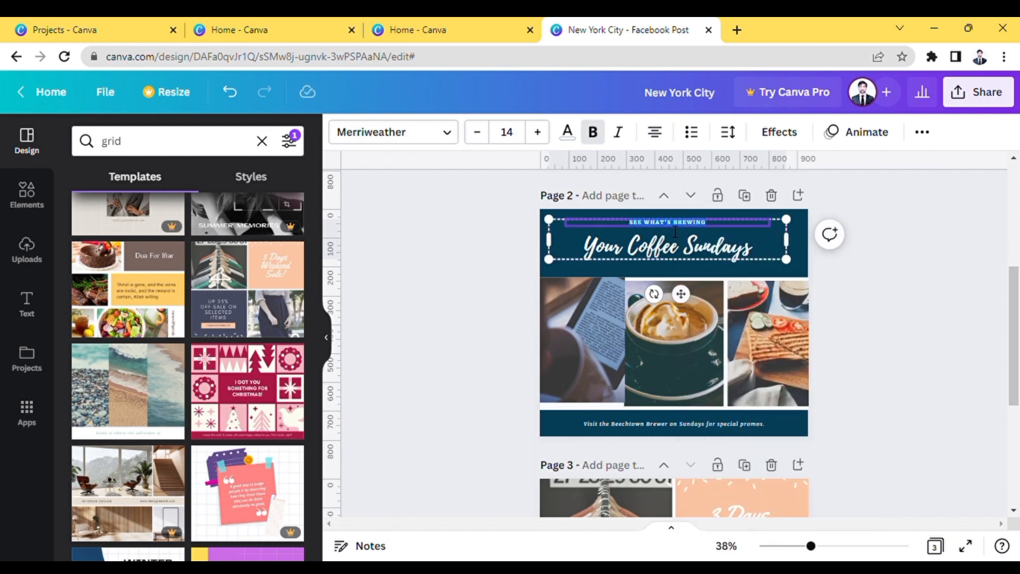
pyautogui.doubleClick(680, 257)
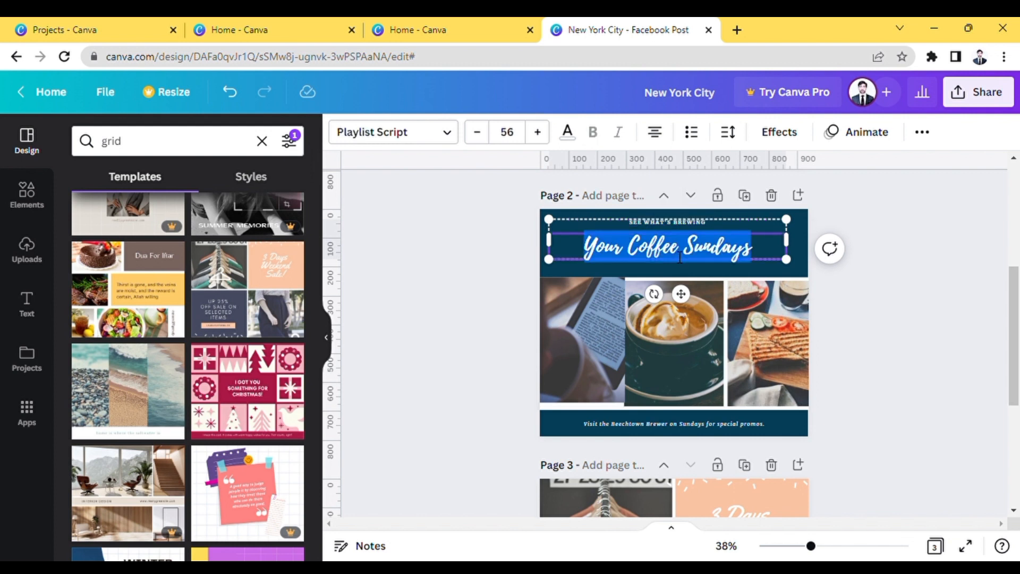
pyautogui.write('desir')
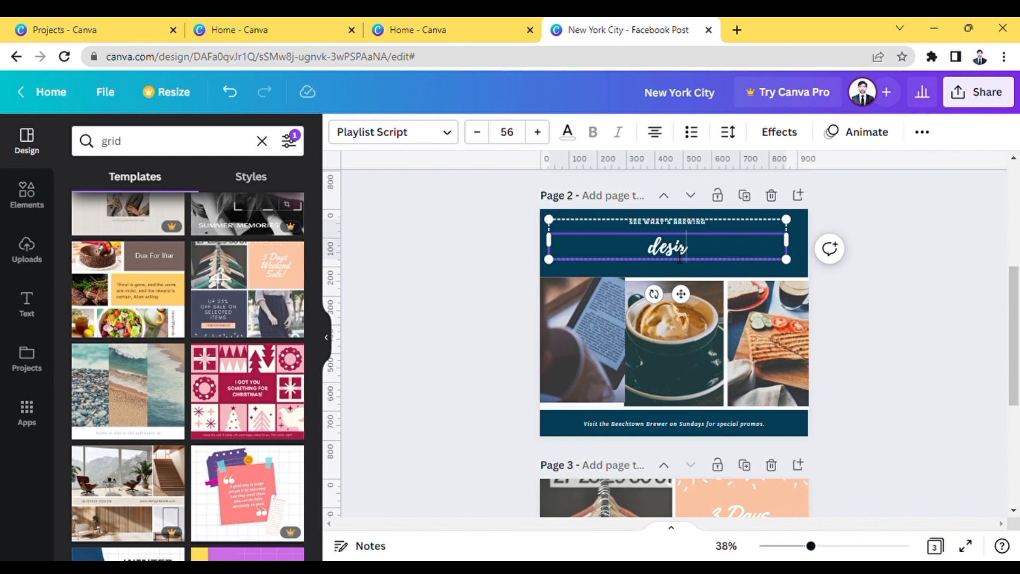
pyautogui.write('e')
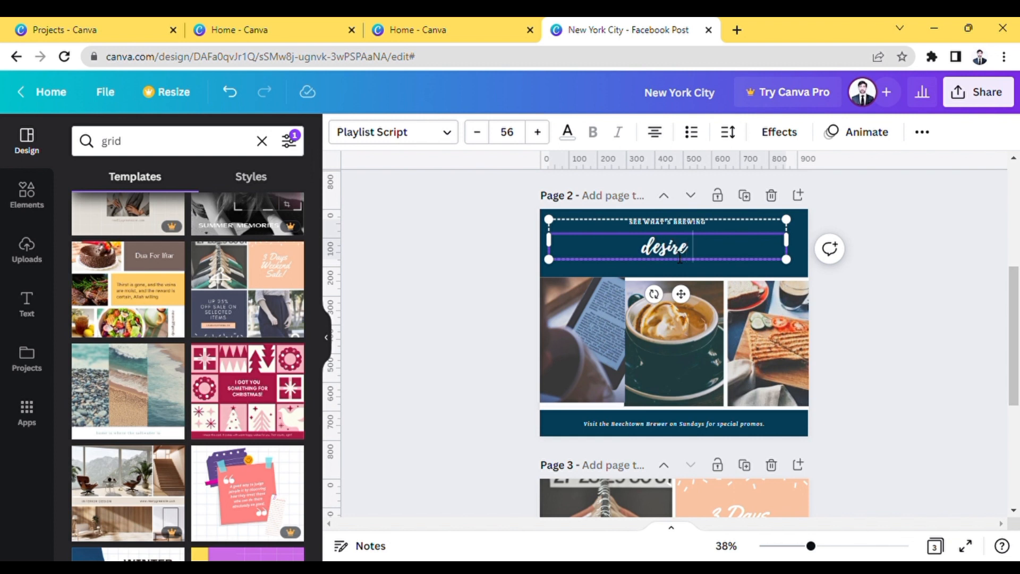
pyautogui.write(' coffe')
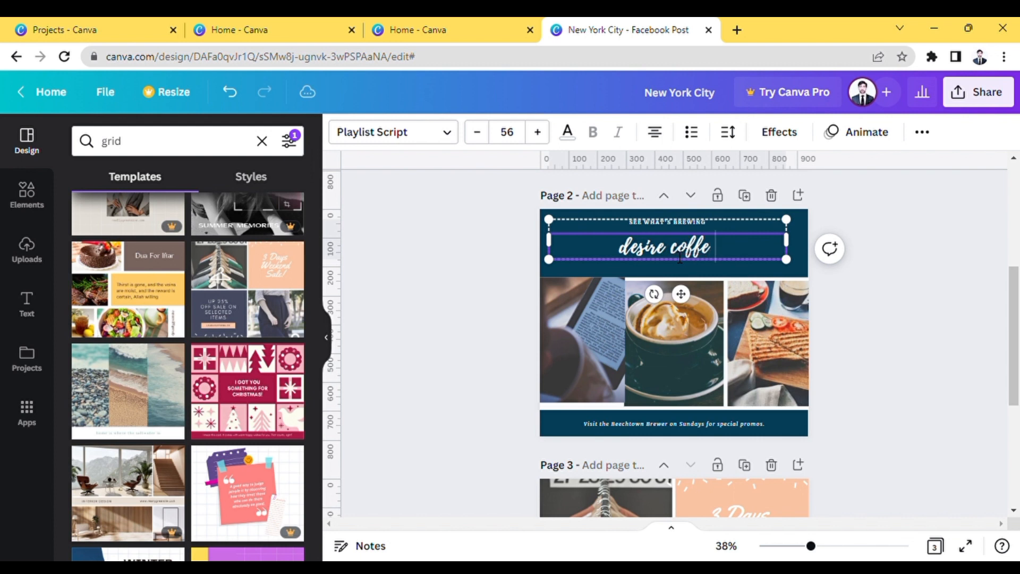
pyautogui.click(680, 259)
pyautogui.write('a coff')
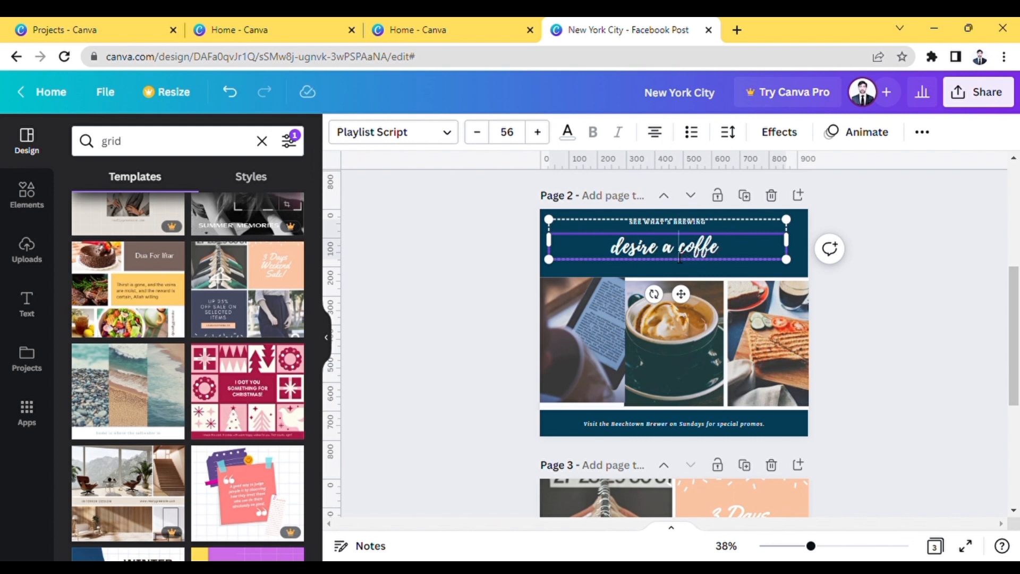
pyautogui.write('e')
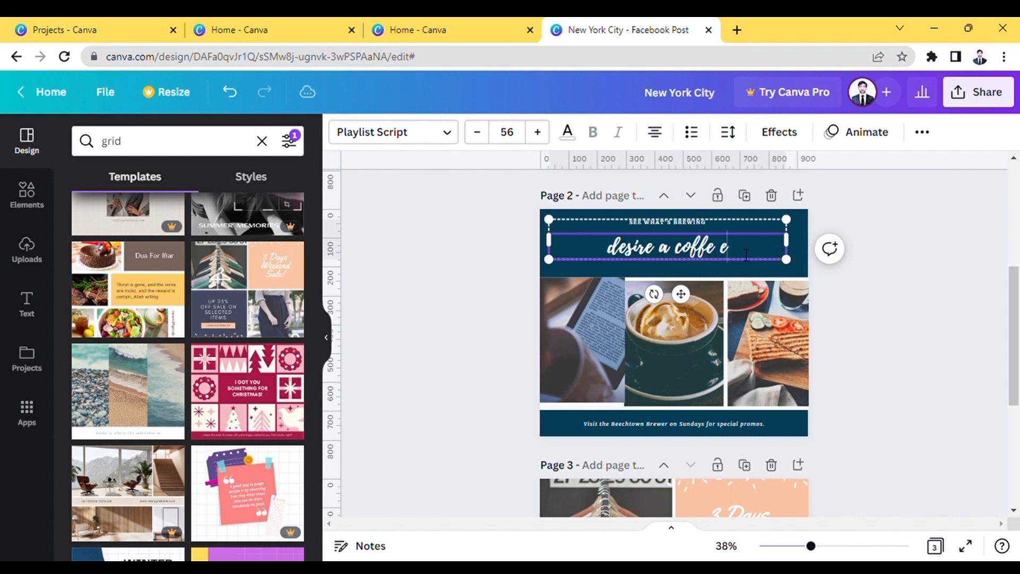
pyautogui.press('BackSpace')
pyautogui.press('BackSpace')
pyautogui.write('e')
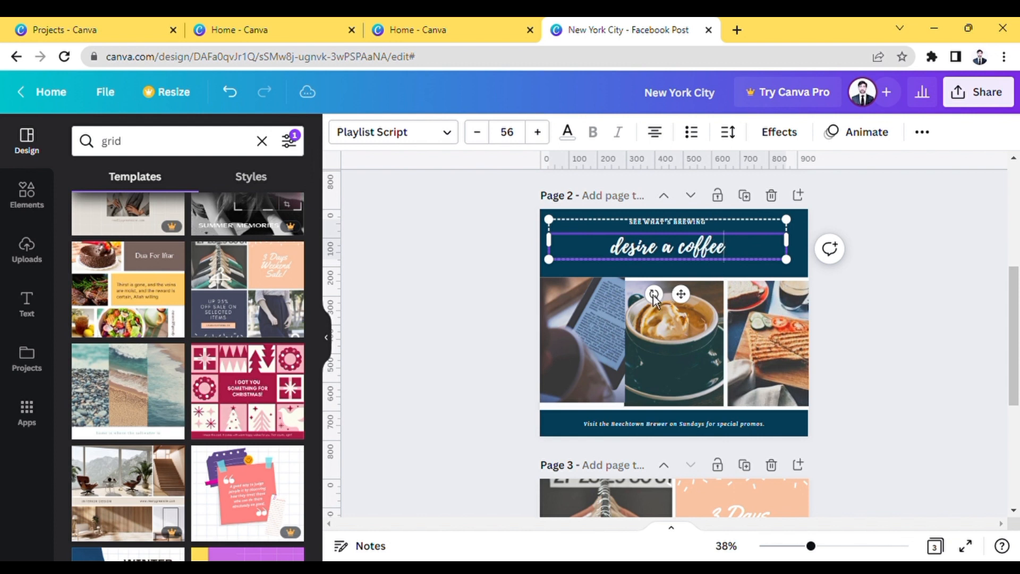
# Rearrange page 2's photos into the order coffee cup, sandwich, tablet from left to right
pyautogui.click(589, 335)
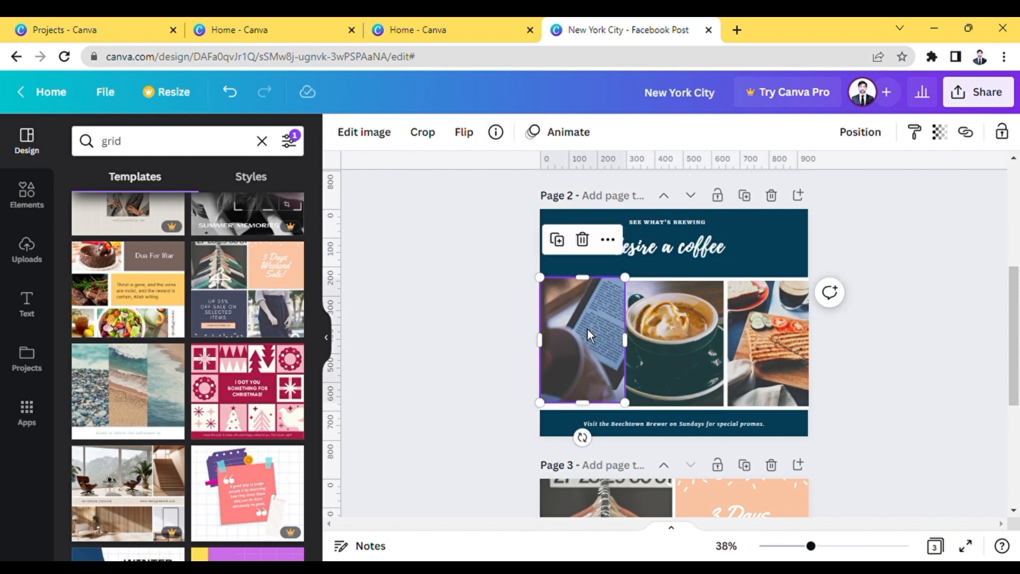
pyautogui.rightClick(604, 336)
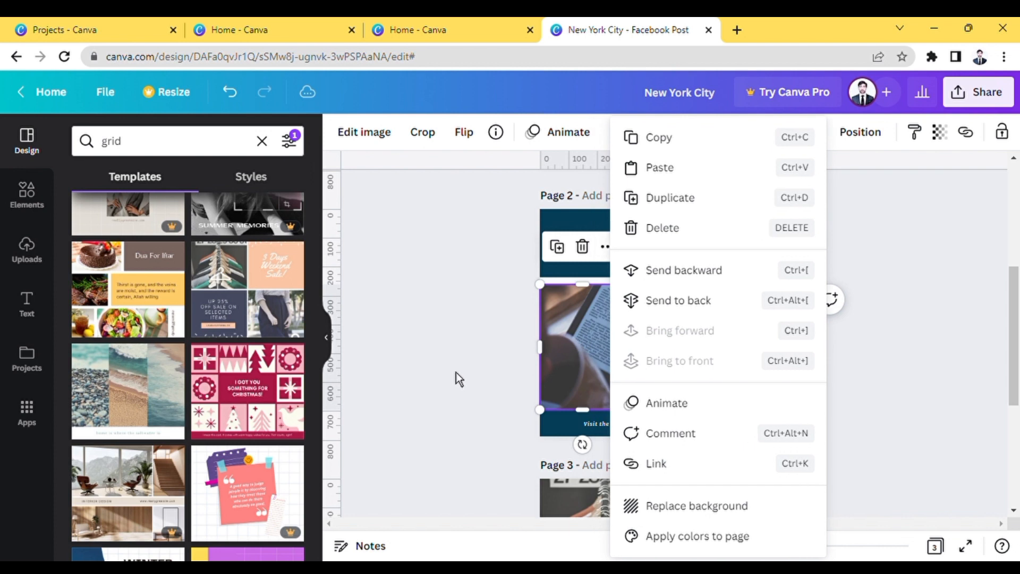
pyautogui.click(456, 373)
pyautogui.moveTo(576, 363); pyautogui.dragTo(836, 359)
pyautogui.moveTo(702, 365); pyautogui.dragTo(610, 357)
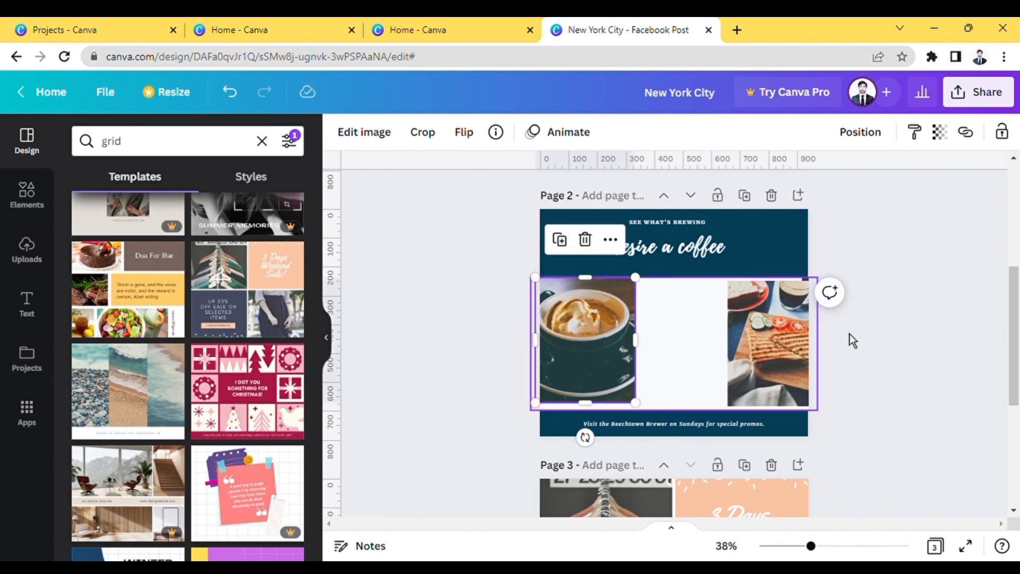
pyautogui.moveTo(794, 366); pyautogui.dragTo(701, 359)
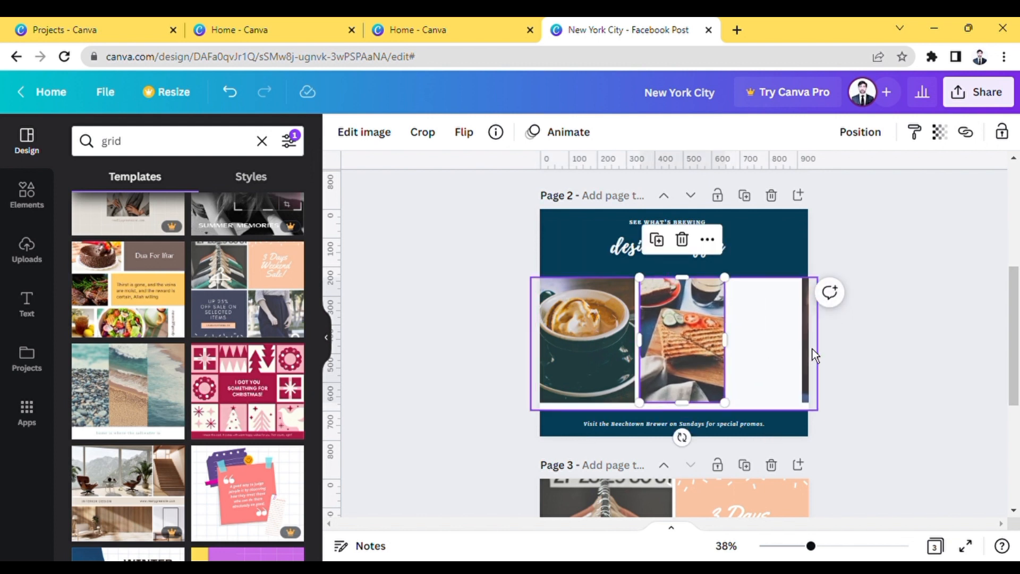
pyautogui.click(817, 349)
pyautogui.moveTo(817, 349); pyautogui.dragTo(737, 348)
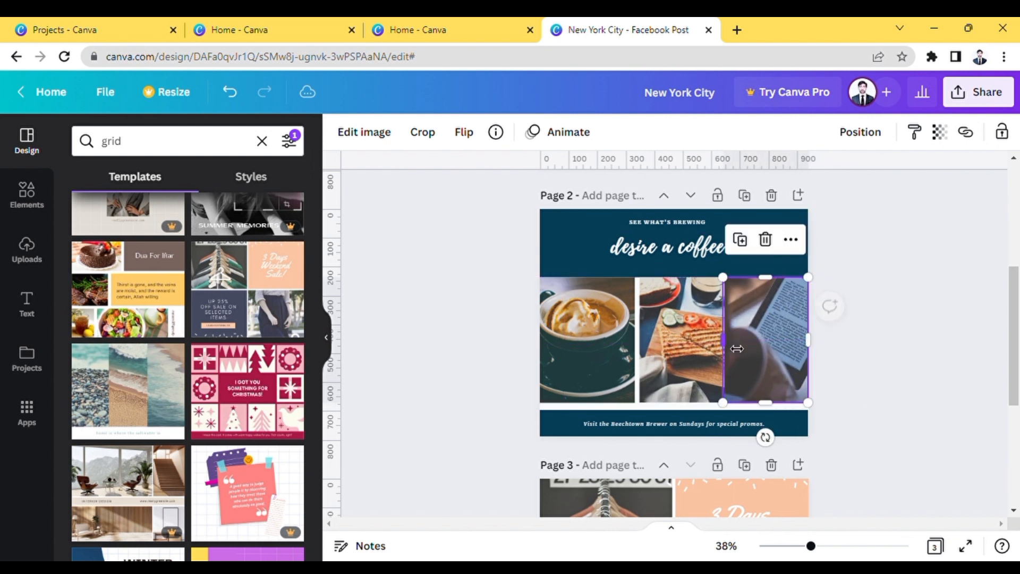
# Group page 2's heading block with the promo line at its foot and shift the group slightly right
pyautogui.click(681, 433)
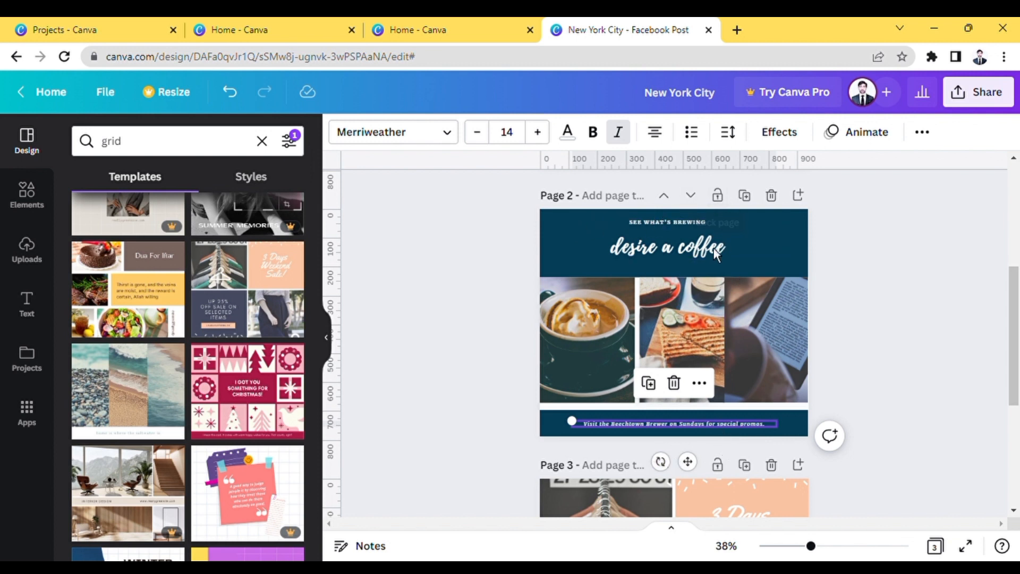
pyautogui.click(699, 256)
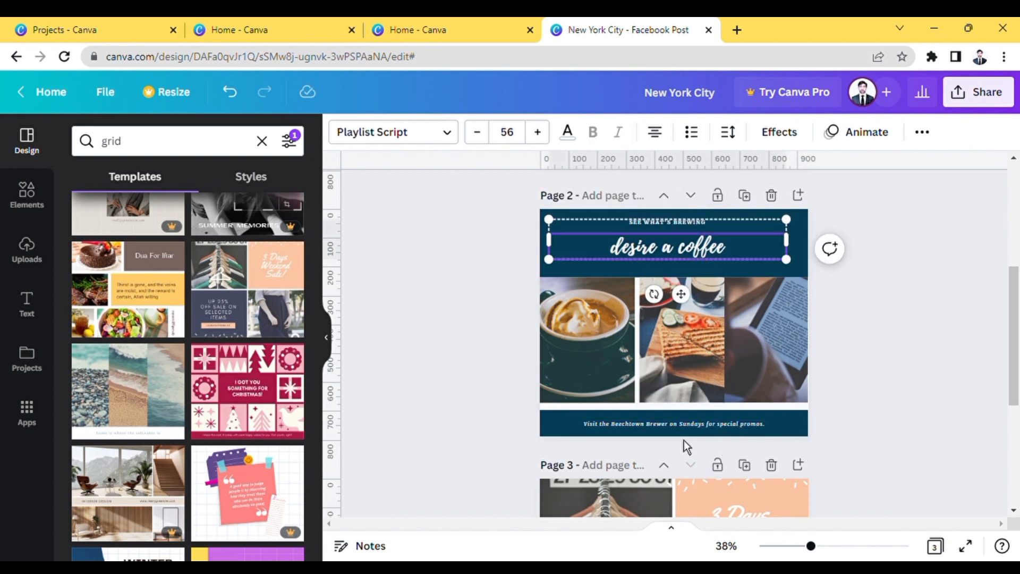
pyautogui.click(700, 431)
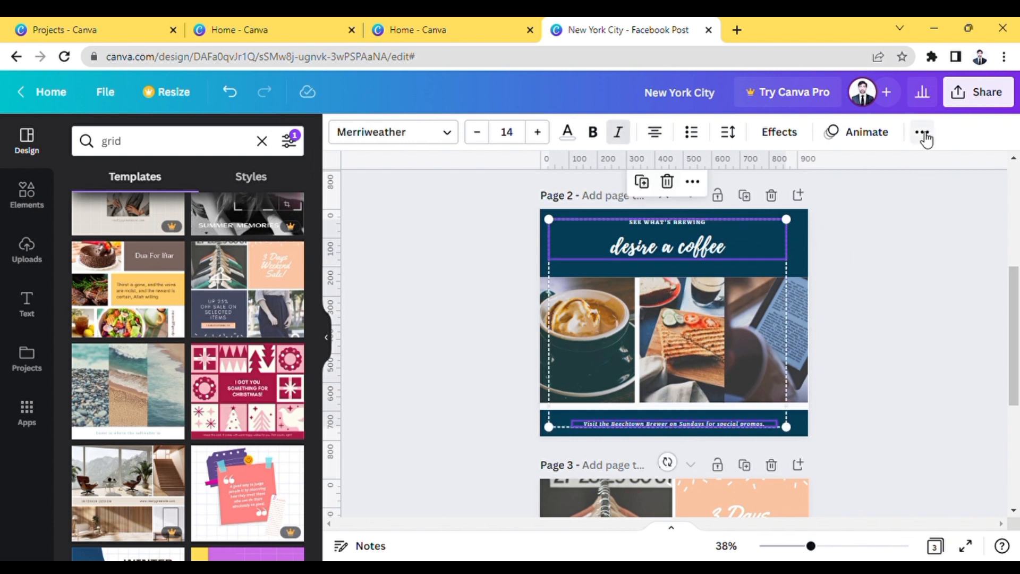
pyautogui.click(923, 134)
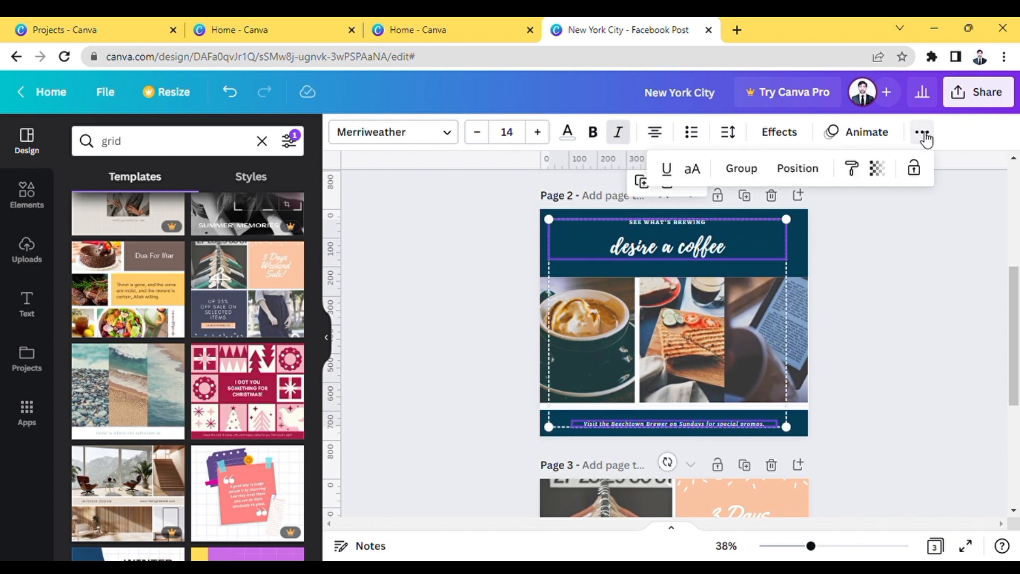
pyautogui.click(740, 171)
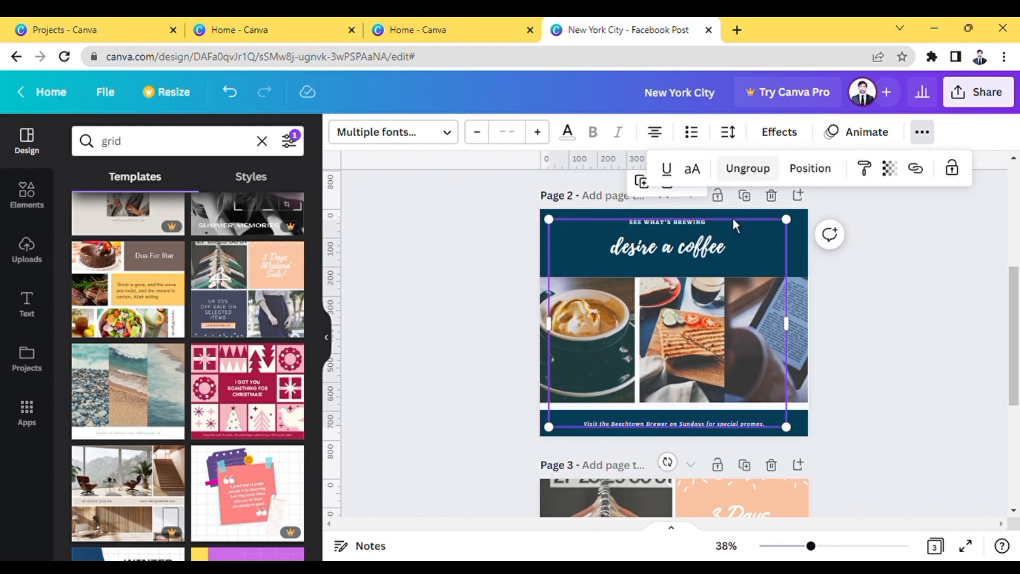
pyautogui.moveTo(764, 260)
pyautogui.mouseDown()
pyautogui.moveTo(841, 253)
pyautogui.moveTo(754, 266)
pyautogui.moveTo(735, 287)
pyautogui.moveTo(713, 232)
pyautogui.moveTo(581, 288)
pyautogui.moveTo(813, 221)
pyautogui.moveTo(768, 237)
pyautogui.moveTo(776, 261)
pyautogui.mouseUp()
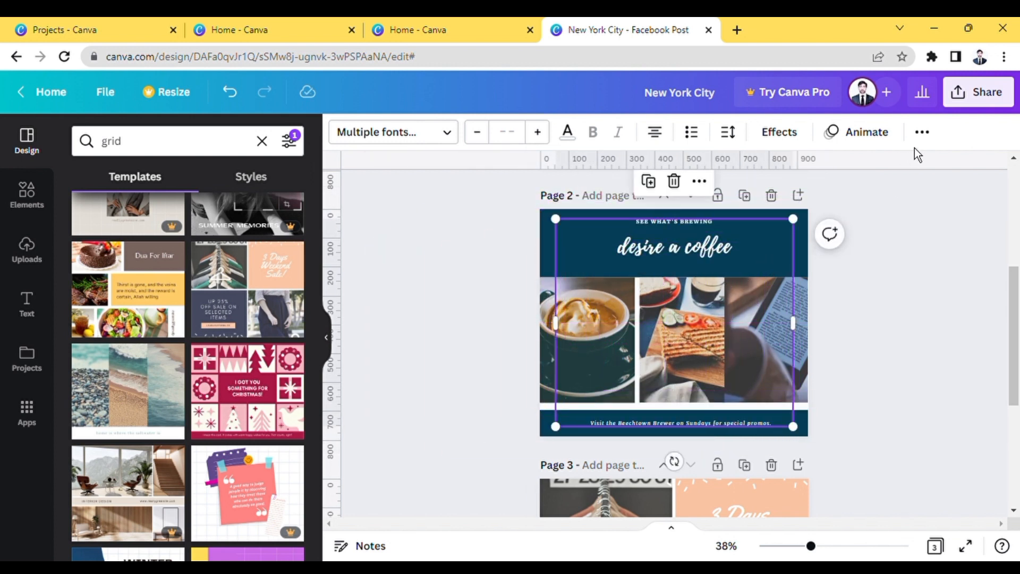
# Ungroup page 2's "See what's brewing" line, "desire a coffee" title and promo line into separate text elements
pyautogui.click(923, 134)
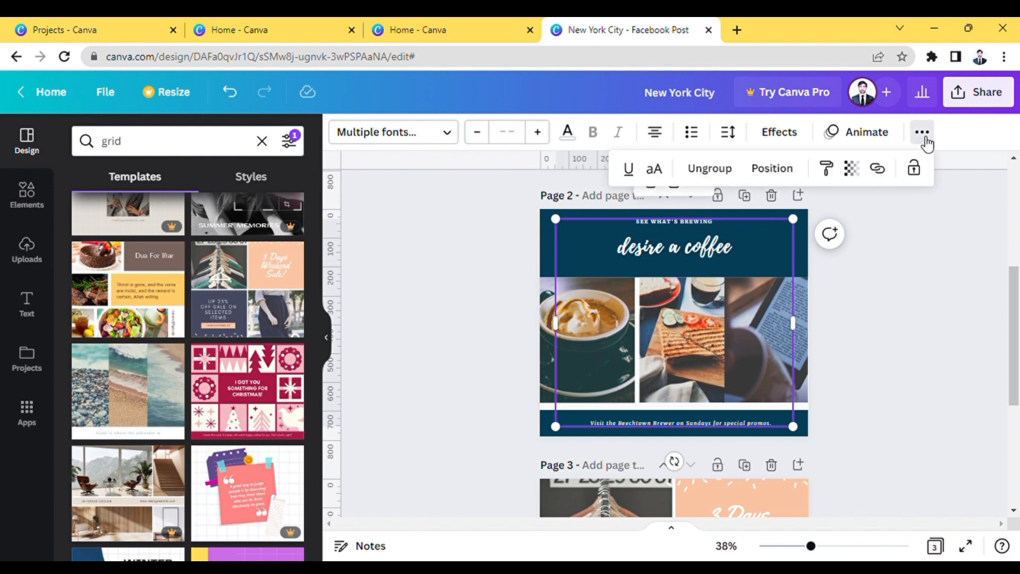
pyautogui.click(716, 175)
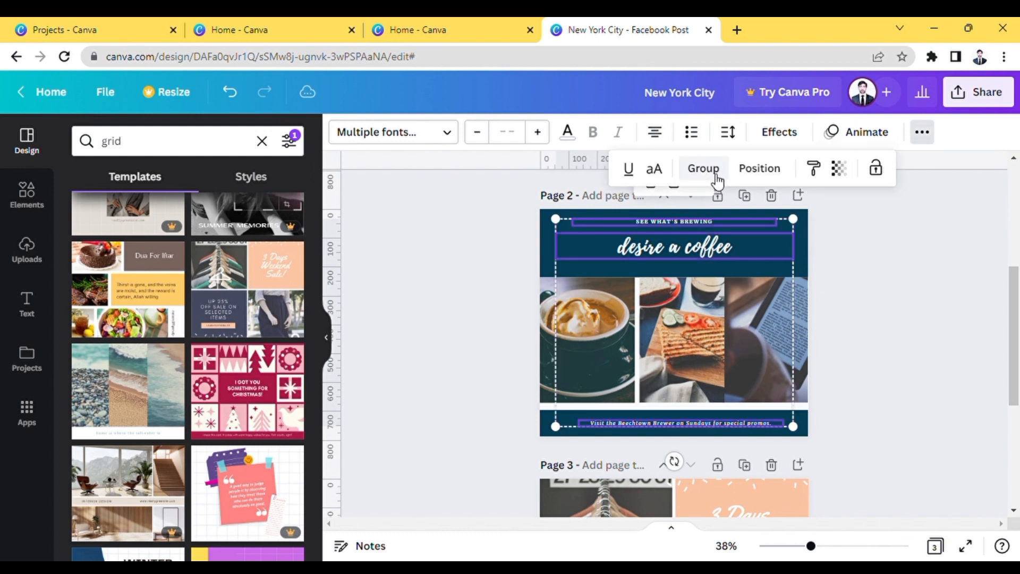
pyautogui.click(712, 307)
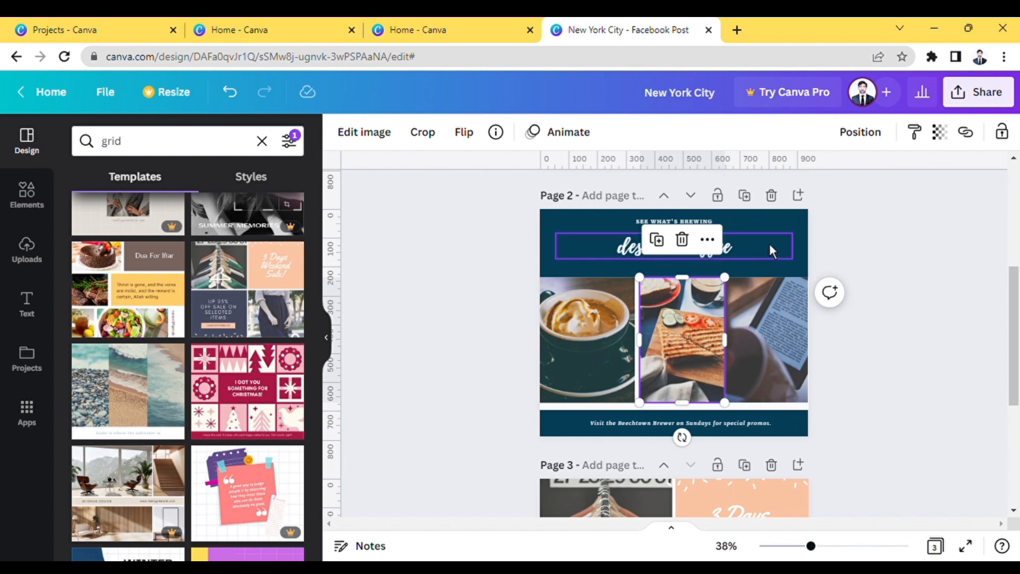
# Try aligning page 2's "desire a coffee" title to the page's top, then middle, then top again
pyautogui.click(738, 248)
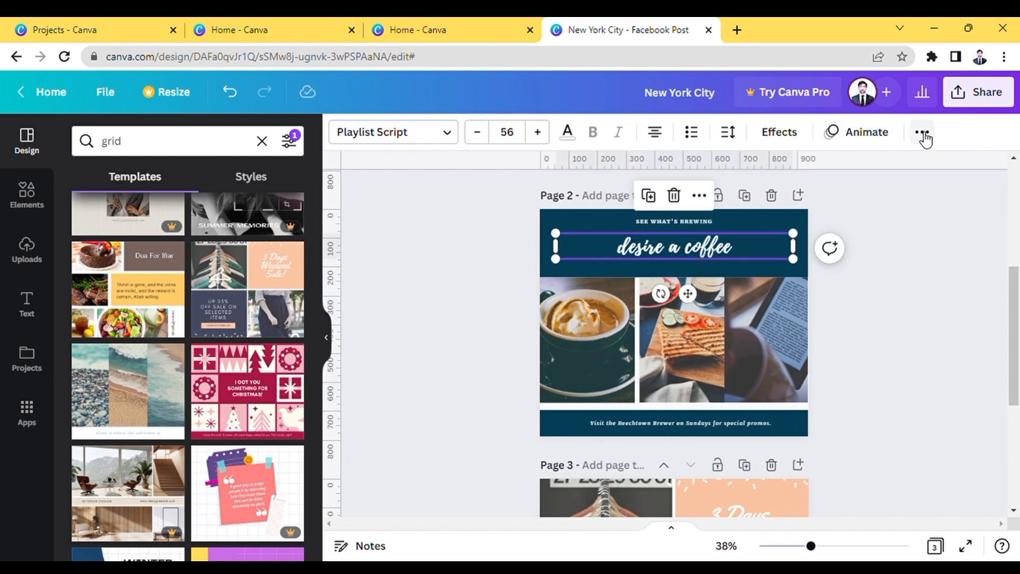
pyautogui.click(923, 133)
pyautogui.click(762, 169)
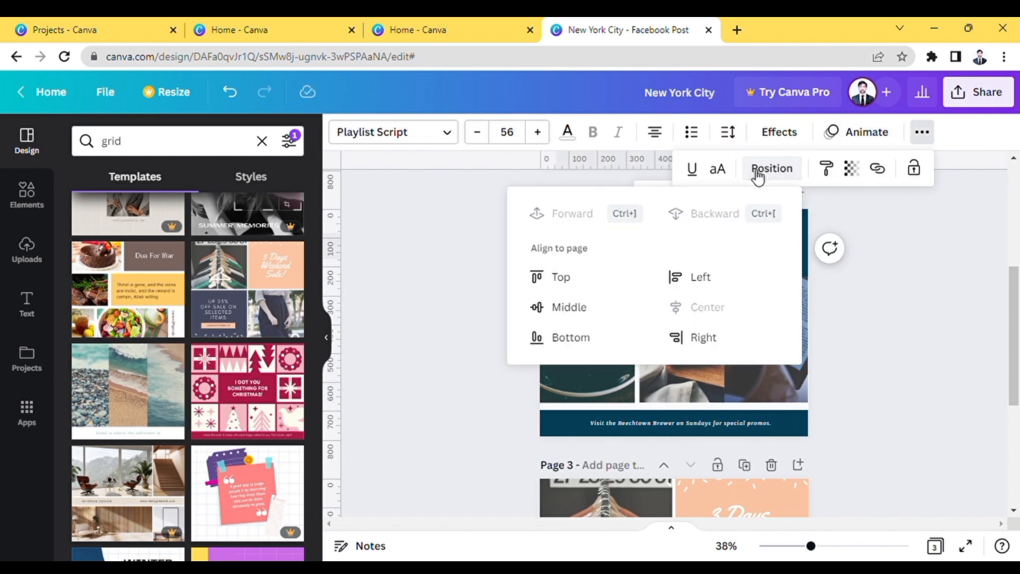
pyautogui.click(564, 278)
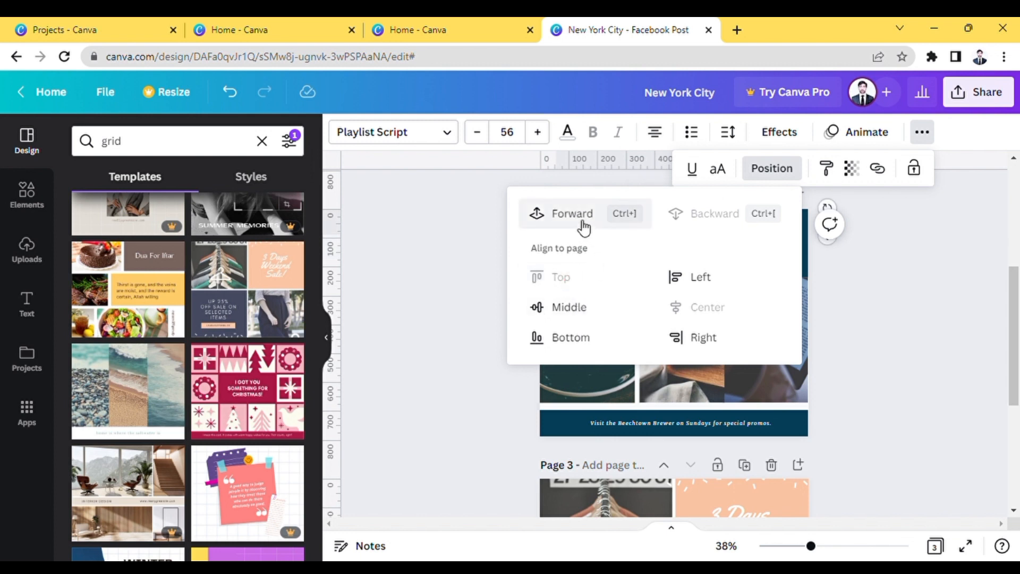
pyautogui.click(583, 313)
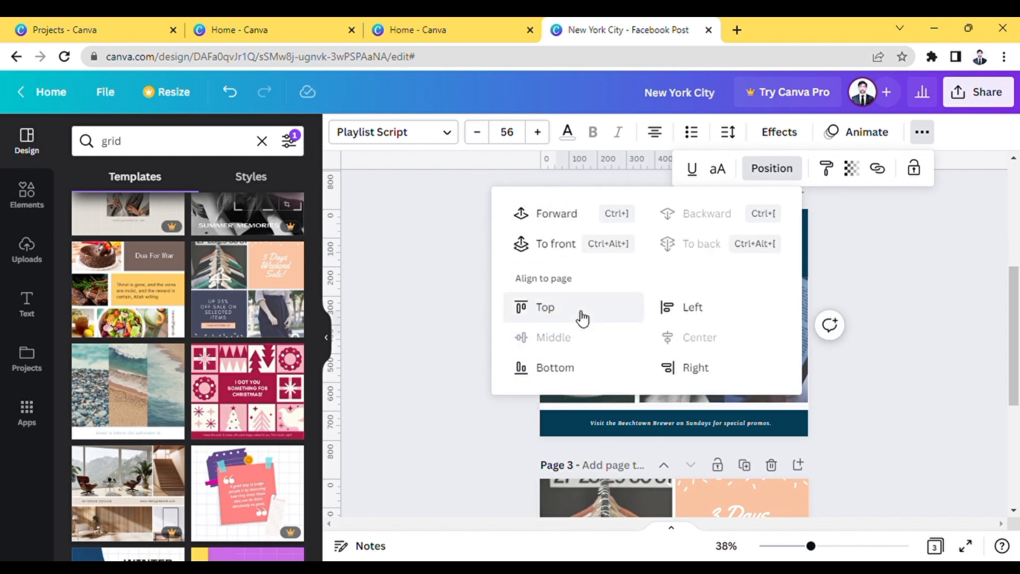
pyautogui.click(562, 318)
pyautogui.press('Escape')
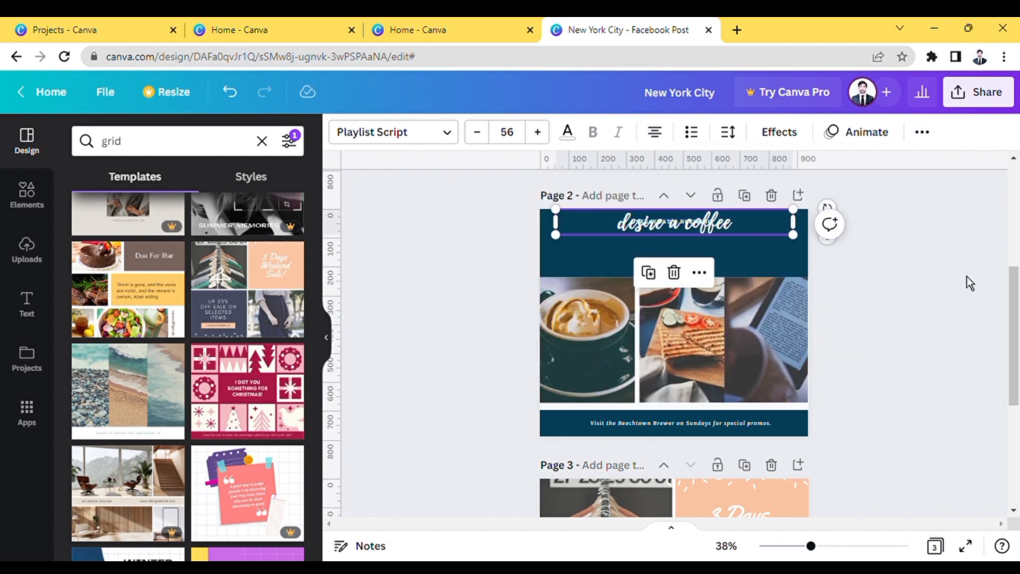
# Undo the three page alignments applied to page 2's "desire a coffee" title
pyautogui.click(235, 92)
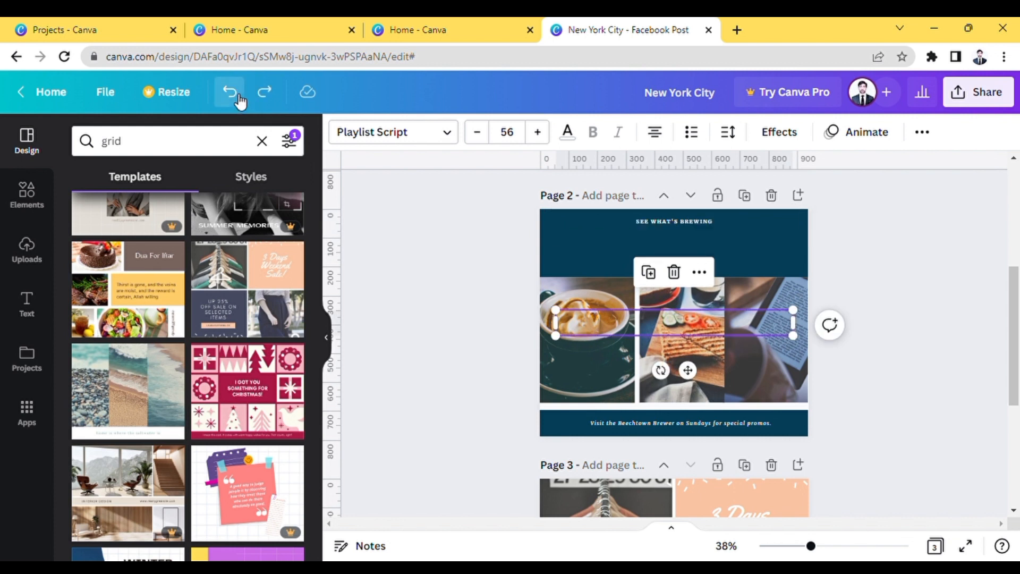
pyautogui.click(239, 97)
pyautogui.click(239, 97)
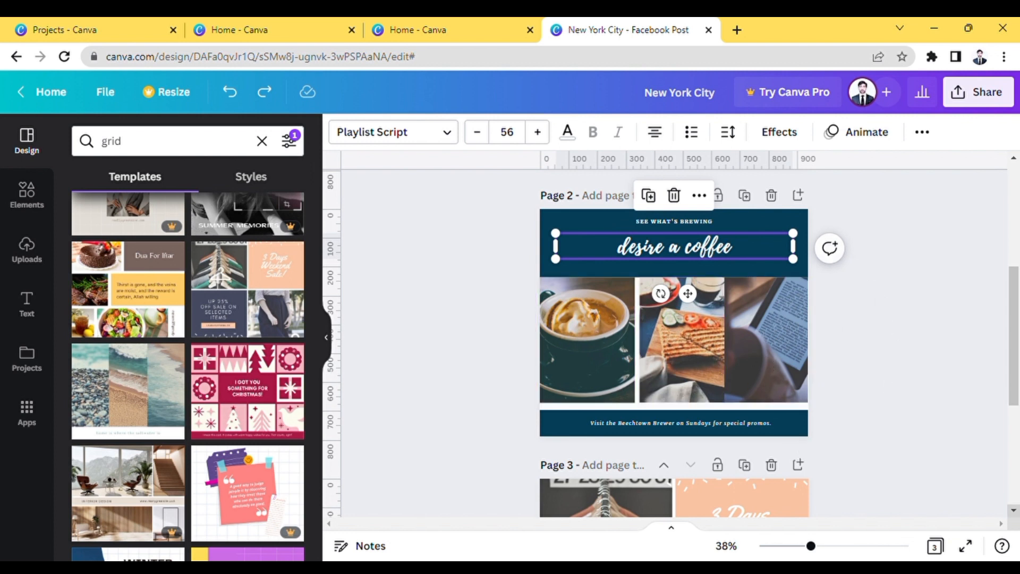
# Open page 3's "3 Days Weekend Sale!" text for editing, then shift the page's four-cell grid slightly up and to the left
pyautogui.scroll(-5, 674, 343)
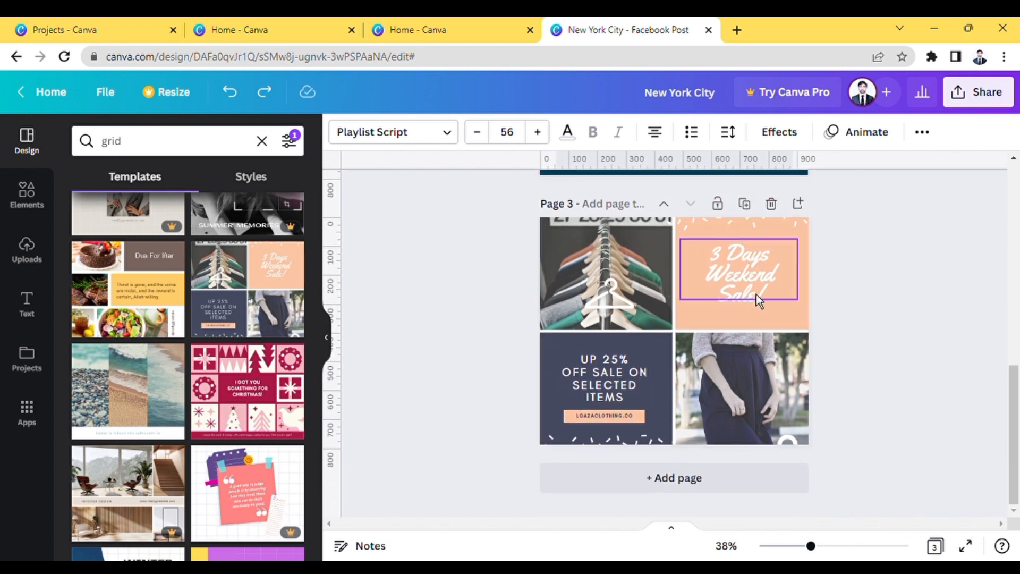
pyautogui.click(747, 280)
pyautogui.click(747, 279)
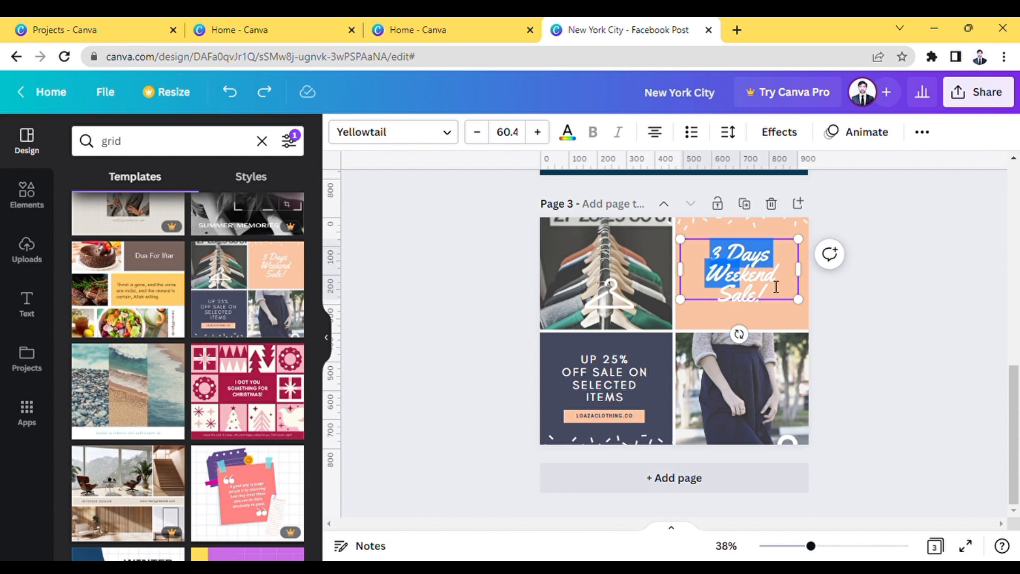
pyautogui.click(788, 293)
pyautogui.moveTo(752, 386); pyautogui.dragTo(731, 371)
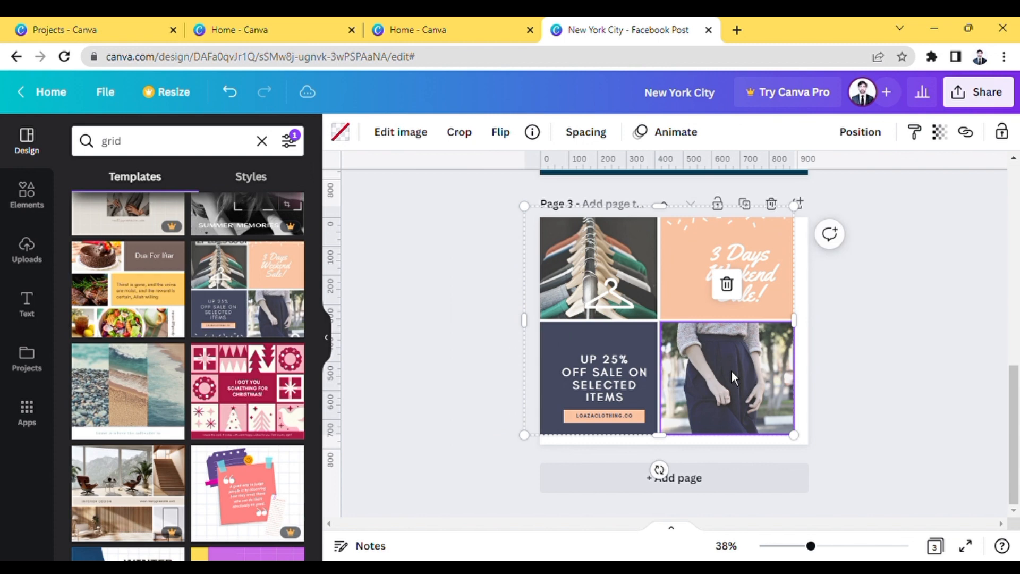
# Reposition the four-part clothing sale grid on page 3 so it covers the whole page
pyautogui.doubleClick(620, 279)
pyautogui.click(456, 305)
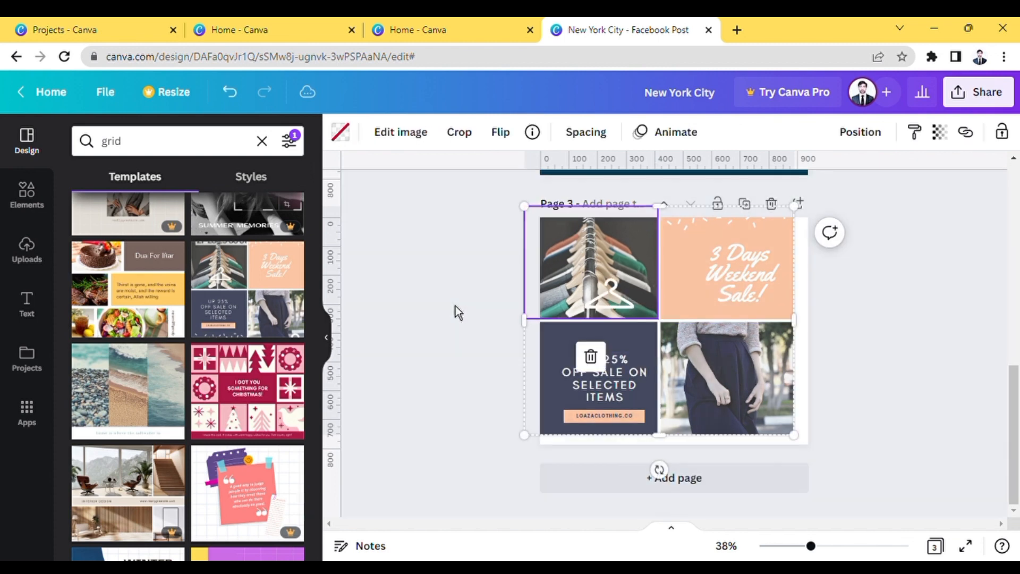
pyautogui.moveTo(628, 305); pyautogui.dragTo(649, 319)
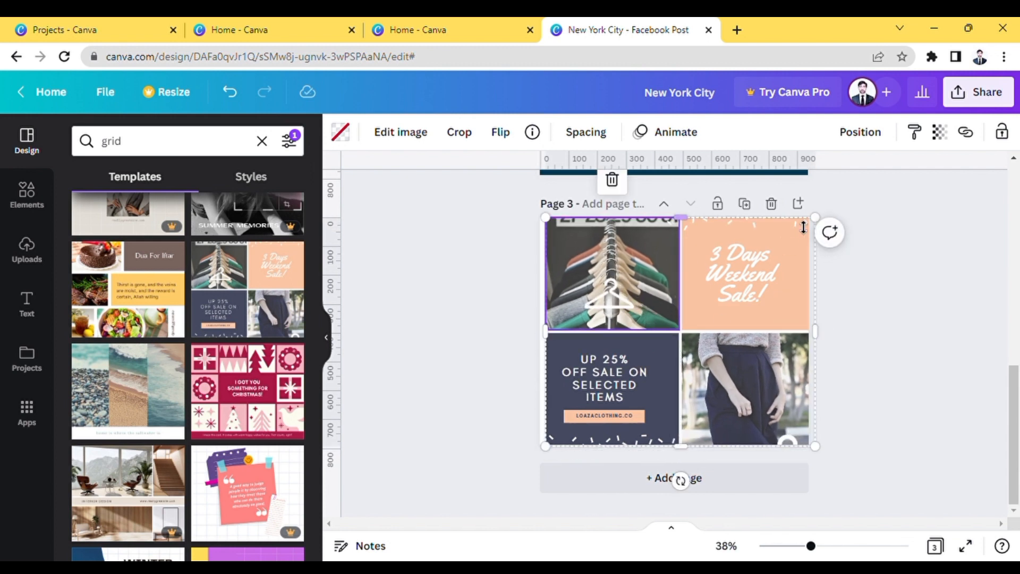
# Select the New York skyline photo on page 1 and open its image editing options
pyautogui.click(1013, 158)
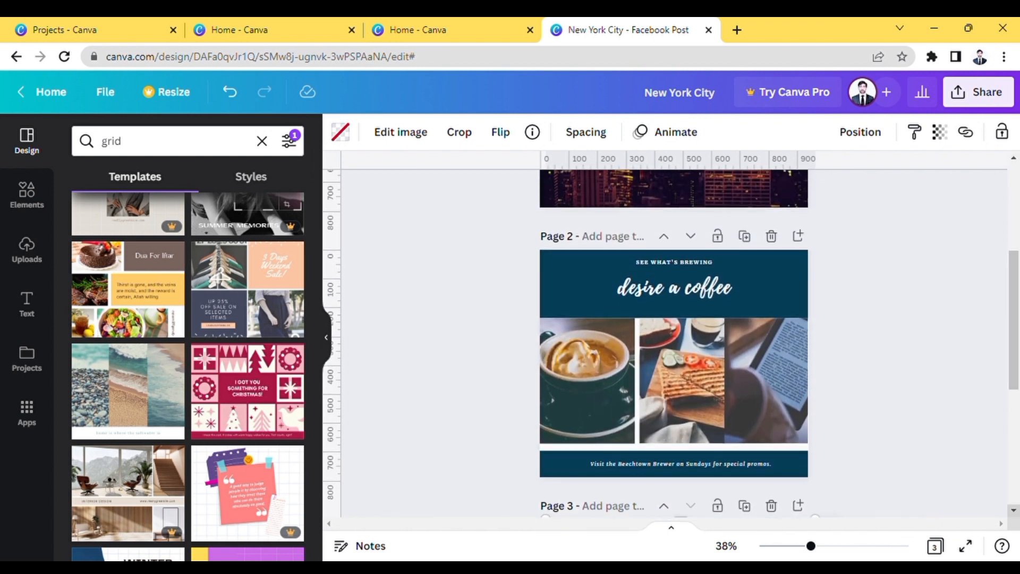
pyautogui.scroll(-5, 670, 344)
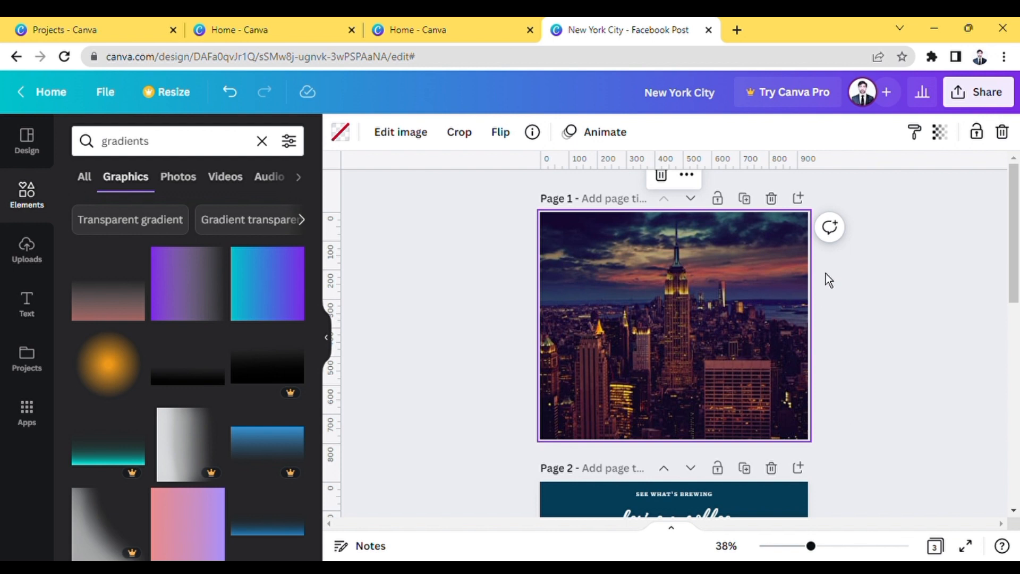
pyautogui.click(407, 136)
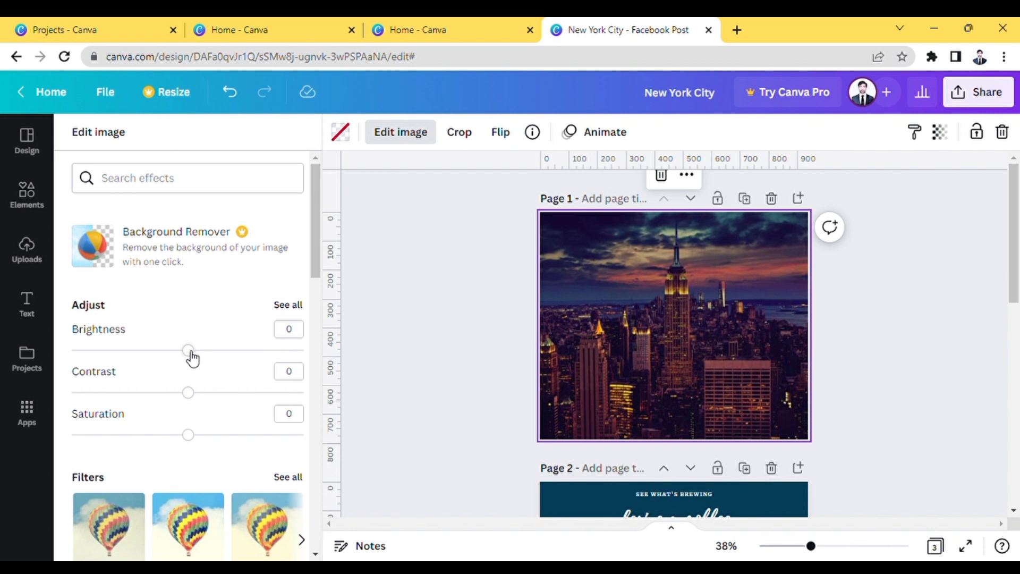
# Try the skyline photo's brightness at -60, 52 and 71, and settle on 2
pyautogui.moveTo(191, 352); pyautogui.dragTo(124, 359)
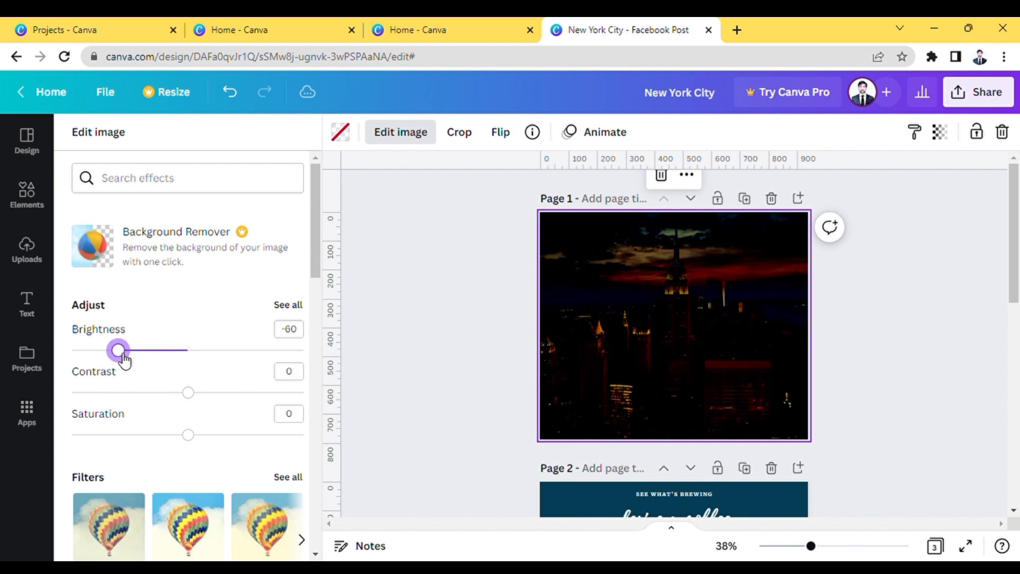
pyautogui.click(234, 352)
pyautogui.click(254, 356)
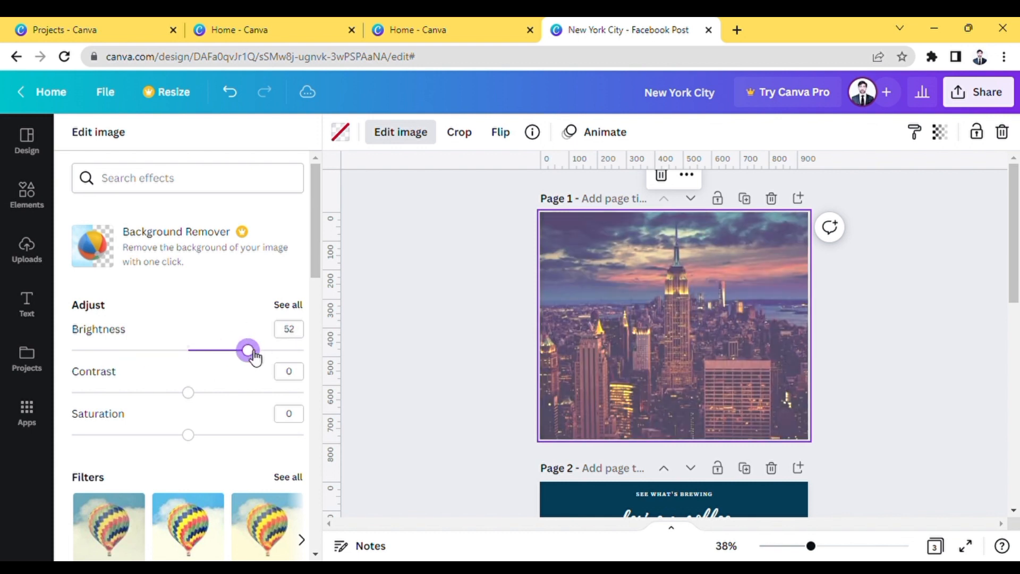
pyautogui.click(275, 356)
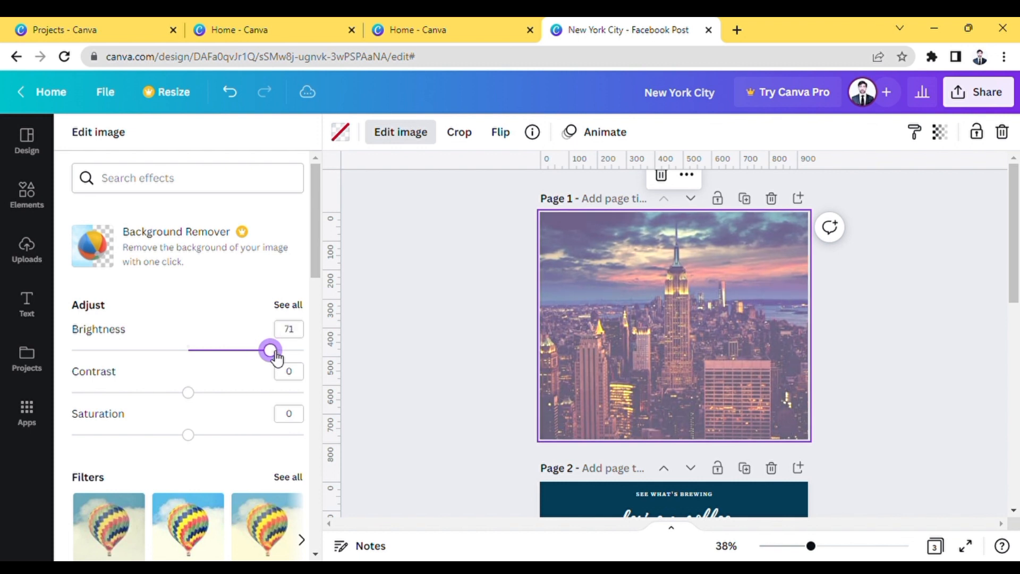
pyautogui.click(196, 356)
# Try the skyline photo's contrast at 14, 38 and 74, and bring it down to -78
pyautogui.click(204, 394)
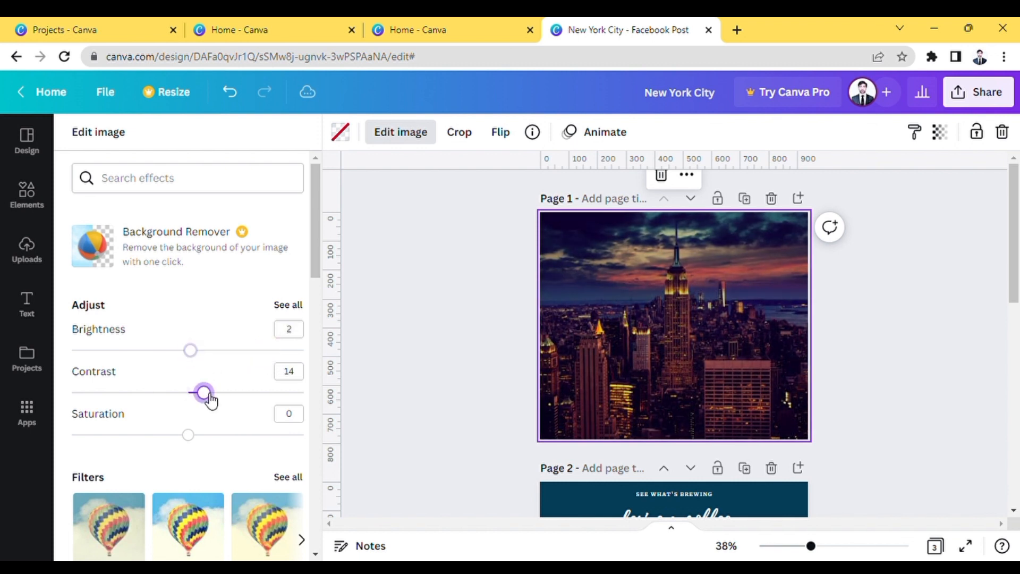
pyautogui.click(232, 393)
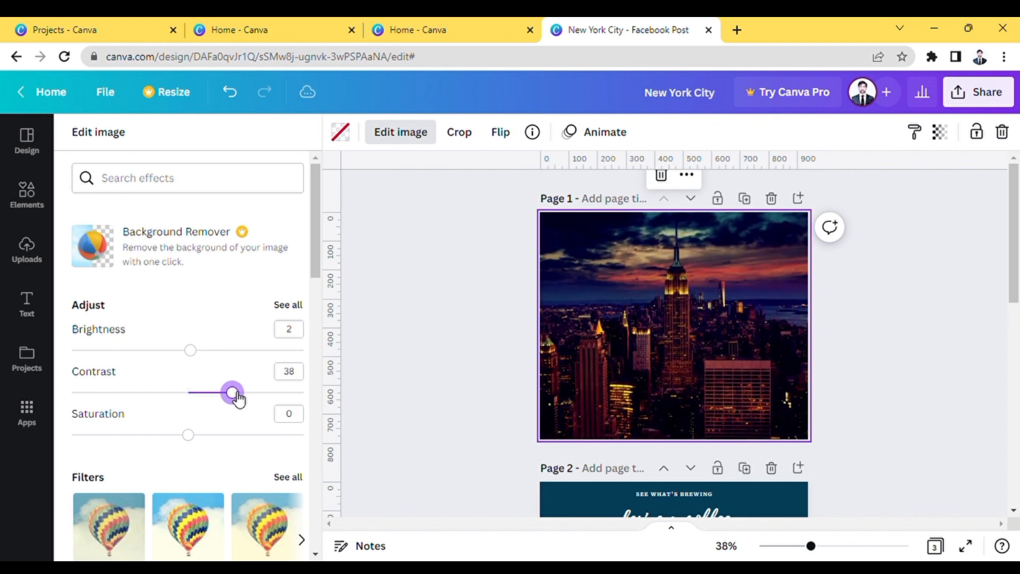
pyautogui.click(275, 393)
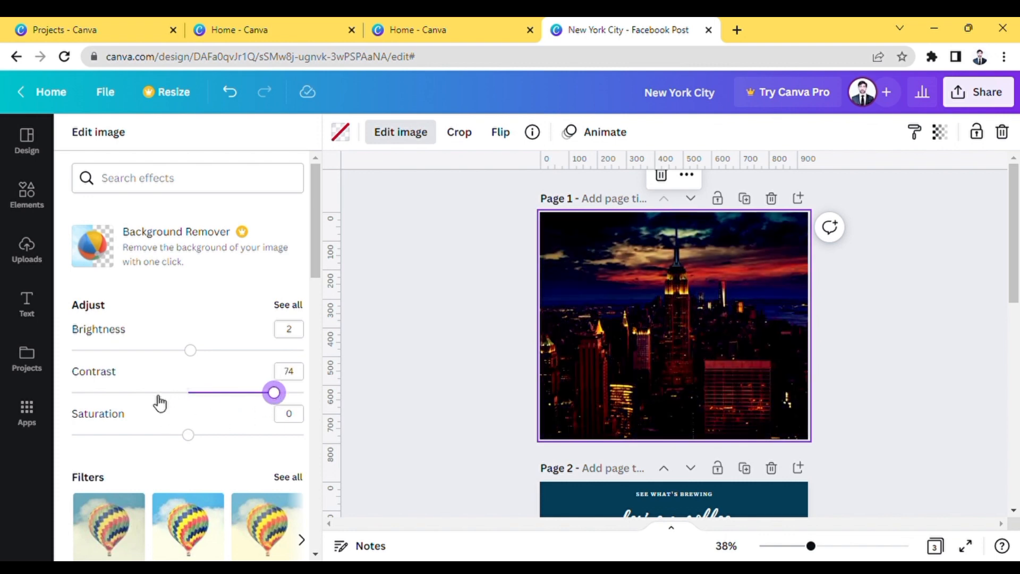
pyautogui.click(152, 393)
pyautogui.click(115, 393)
pyautogui.moveTo(121, 401); pyautogui.dragTo(104, 402)
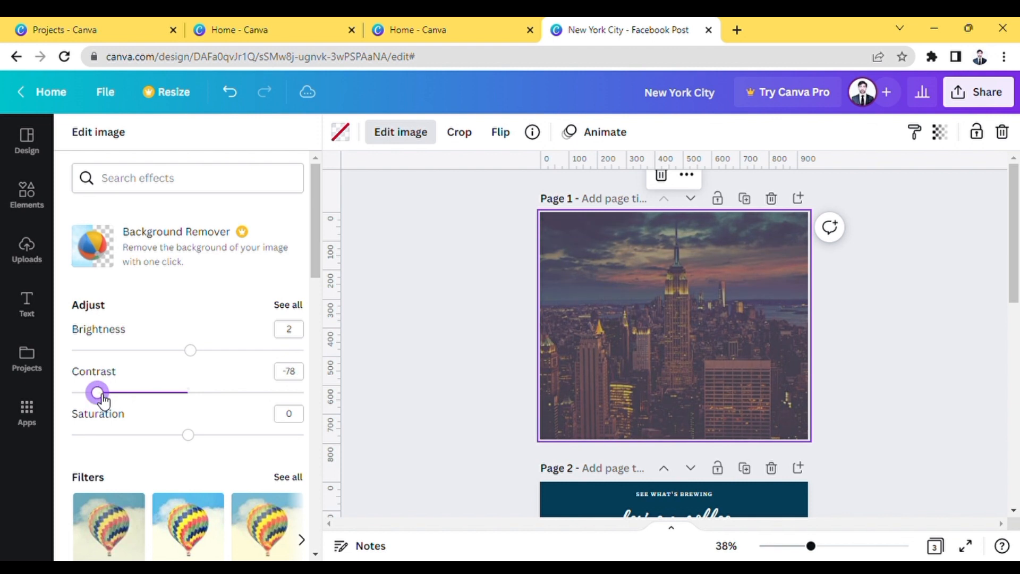
# Set the skyline photo's saturation to 43 and its contrast to -2
pyautogui.click(212, 434)
pyautogui.click(238, 435)
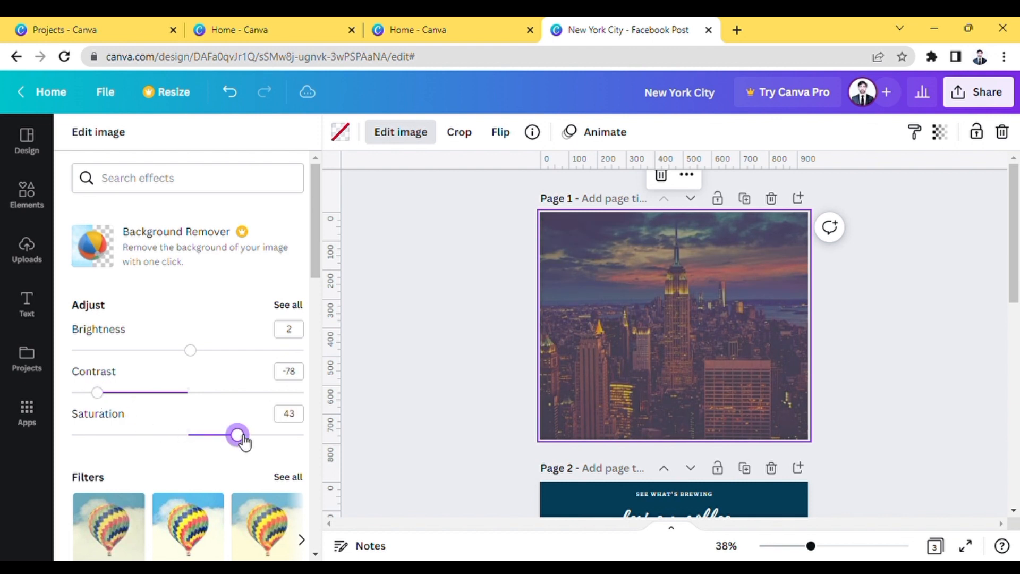
pyautogui.click(190, 393)
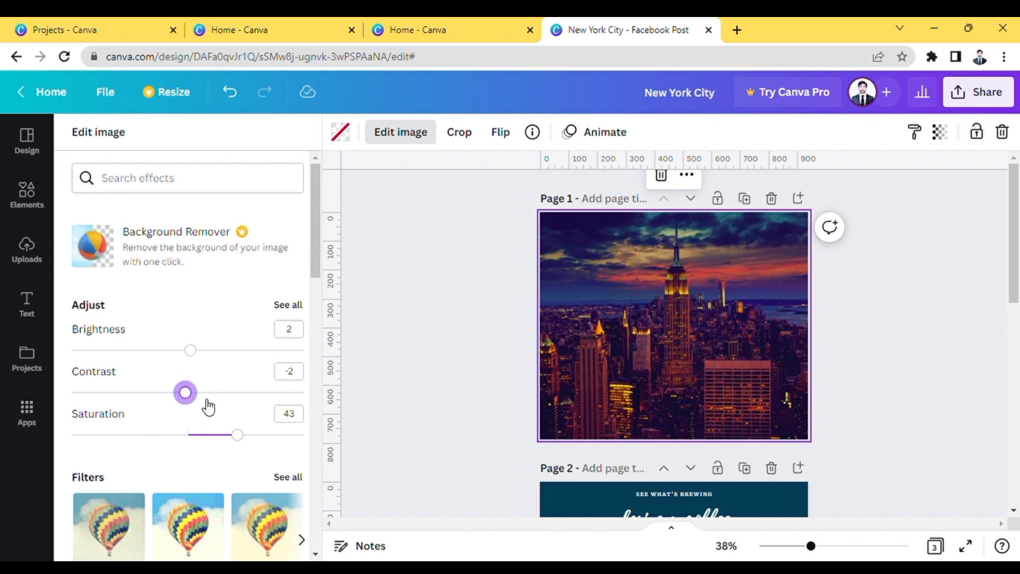
# Try the skyline photo's saturation at 67, -57 and -96, and return it to 0
pyautogui.click(265, 435)
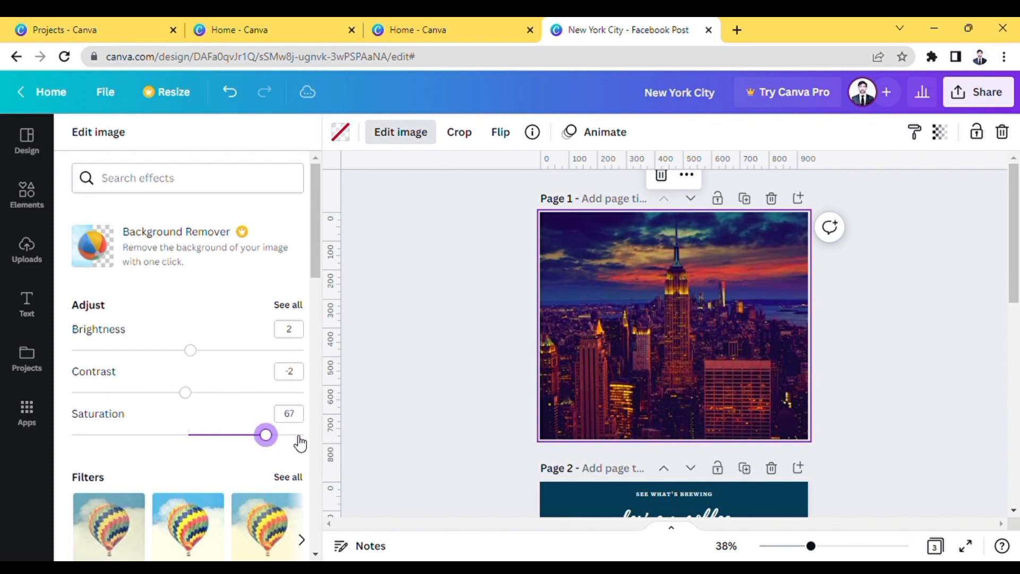
pyautogui.click(293, 435)
pyautogui.click(122, 435)
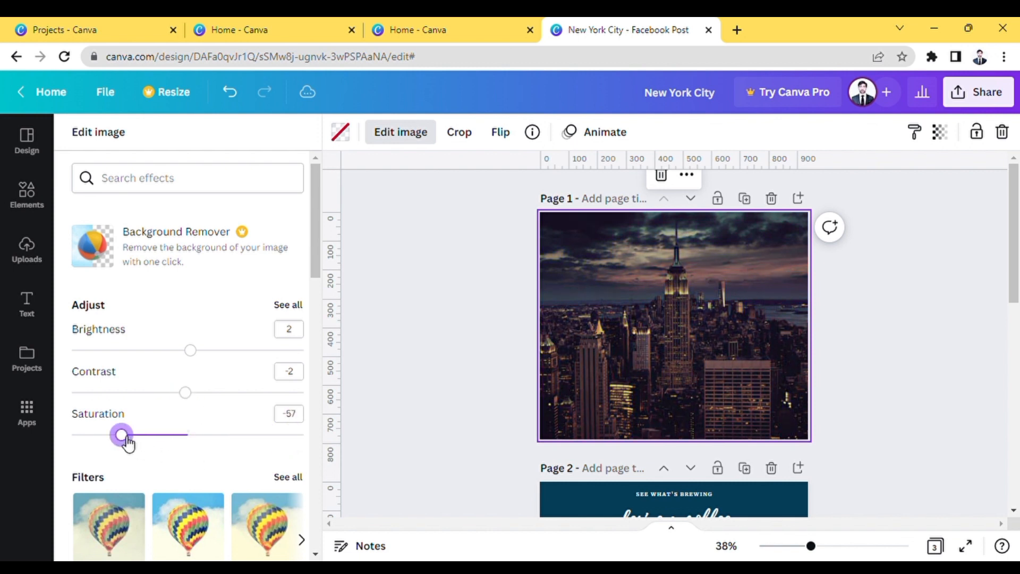
pyautogui.moveTo(96, 437); pyautogui.dragTo(80, 435)
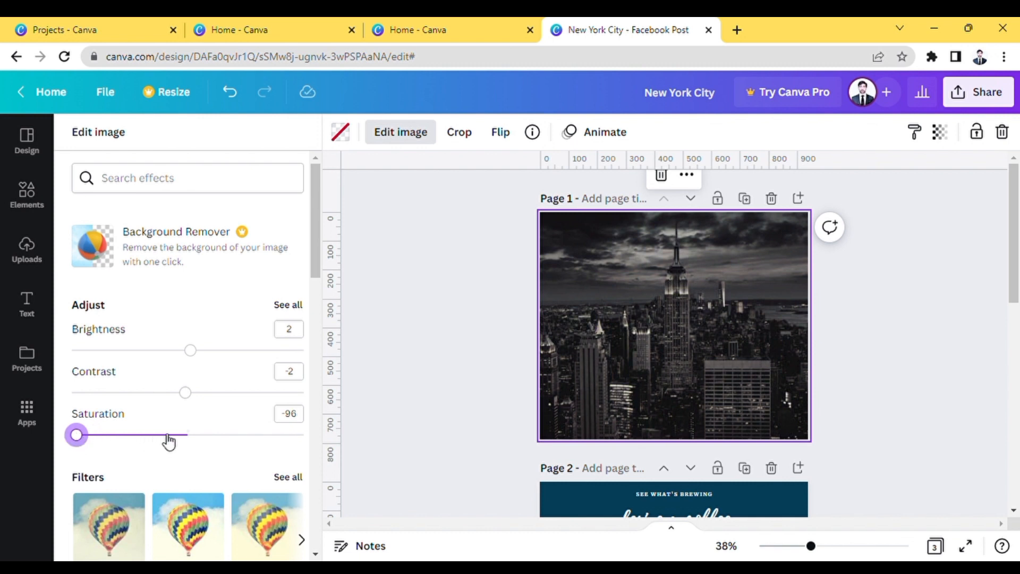
pyautogui.click(188, 435)
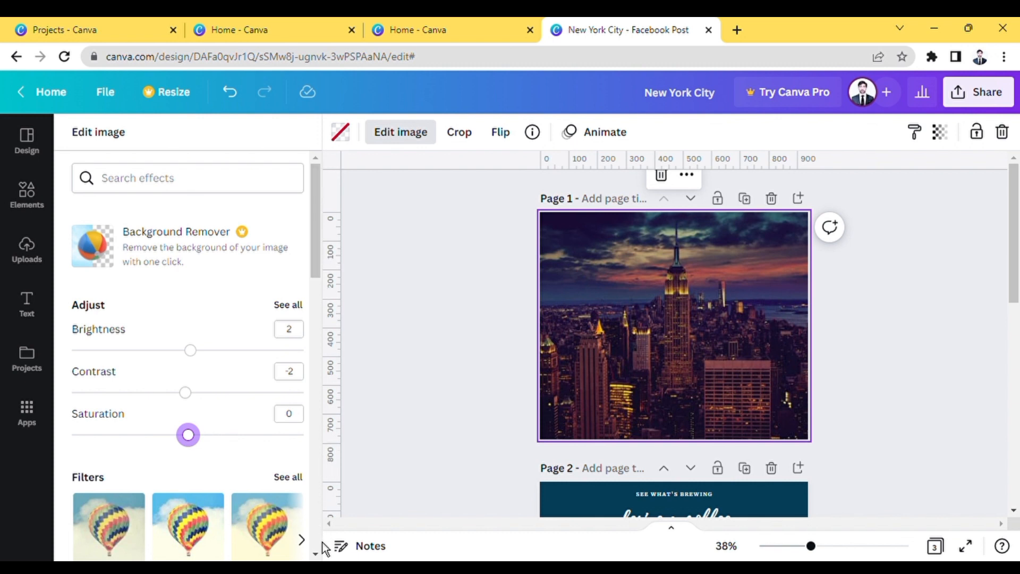
# Show all filters and try Epic, Solar, Afterglow, Summer, Selfie, Cali and The blues on the skyline photo
pyautogui.scroll(-4, 188, 350)
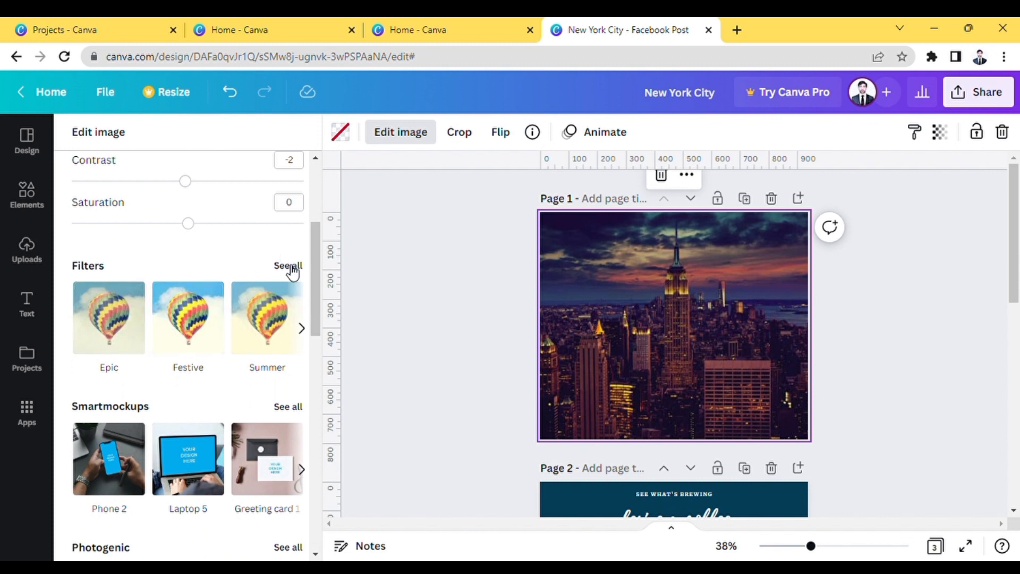
pyautogui.click(288, 266)
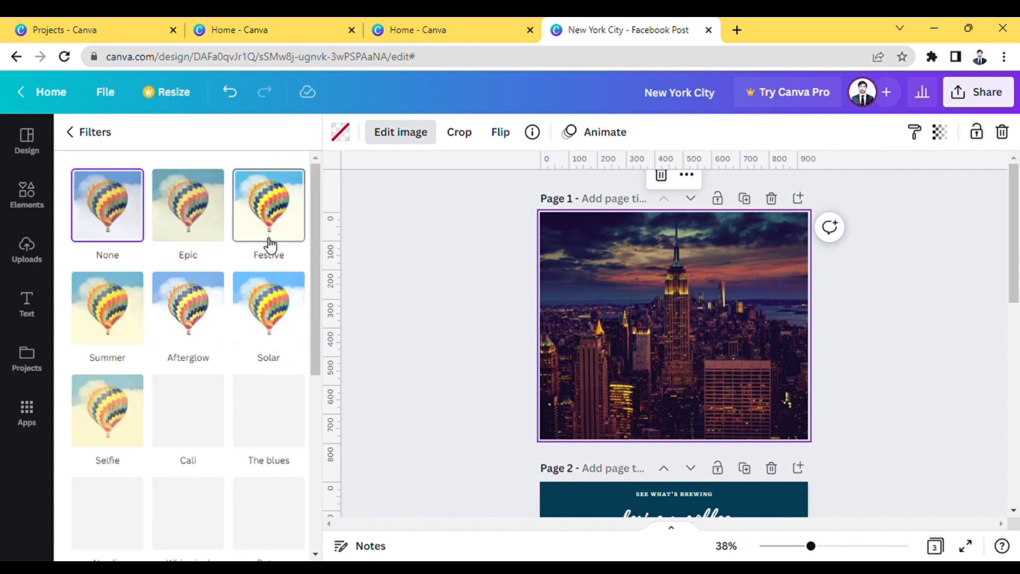
pyautogui.click(195, 212)
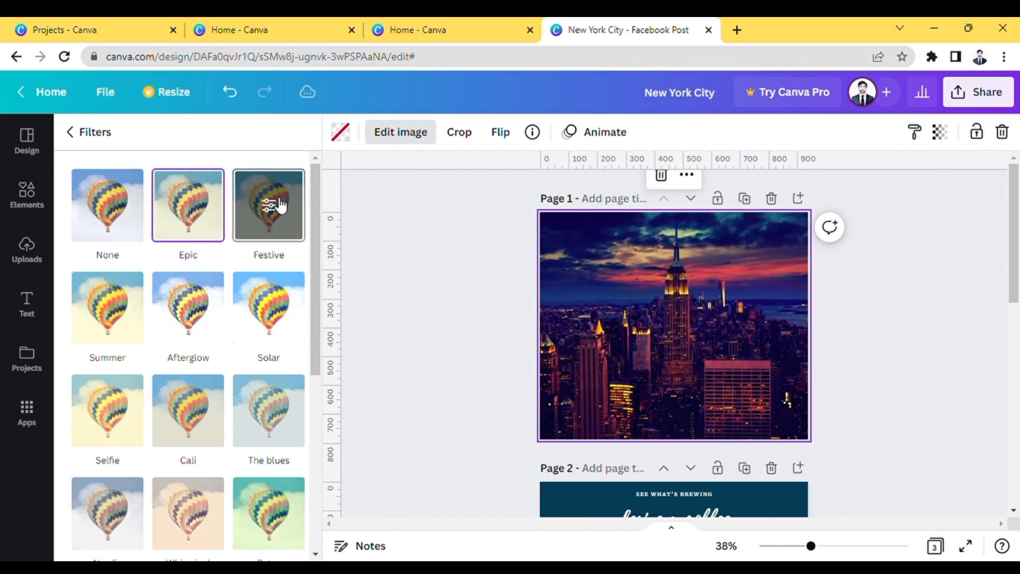
pyautogui.click(275, 308)
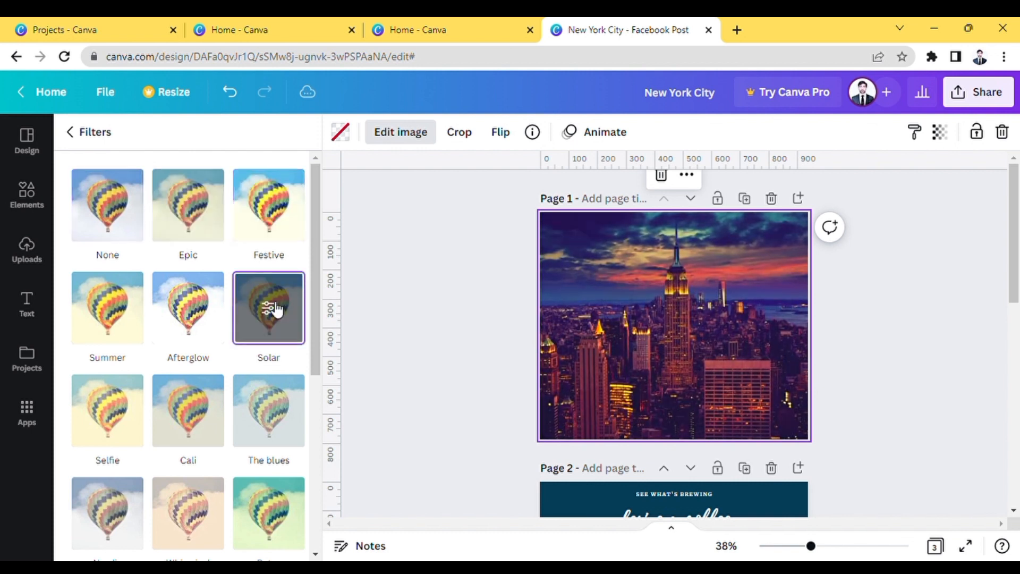
pyautogui.click(184, 319)
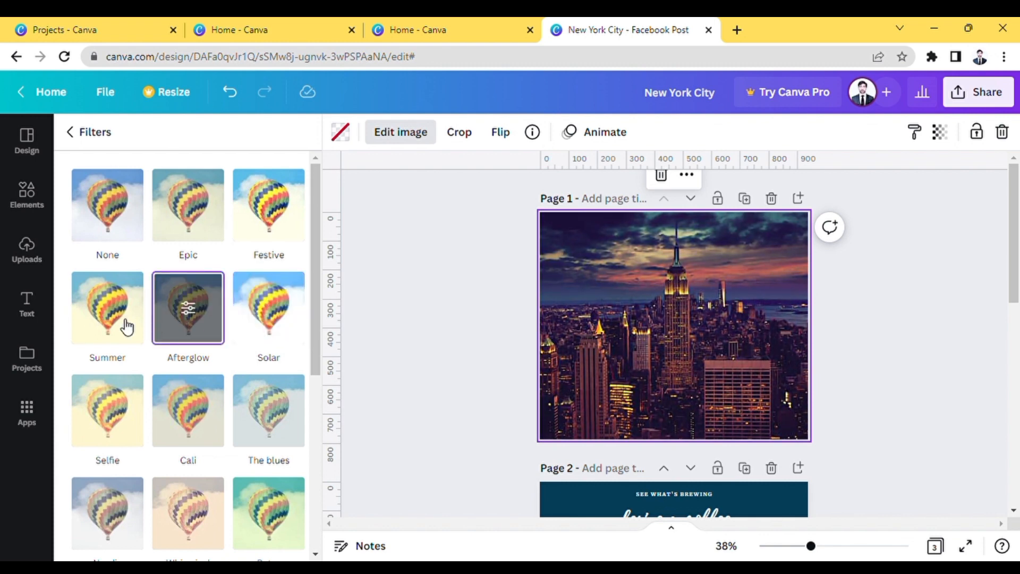
pyautogui.click(106, 321)
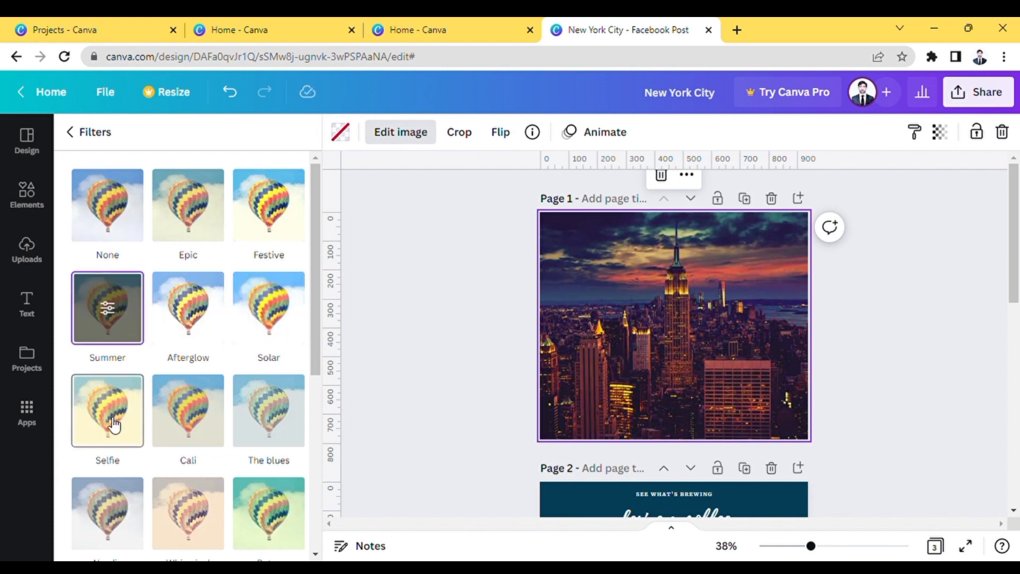
pyautogui.click(113, 425)
pyautogui.click(192, 426)
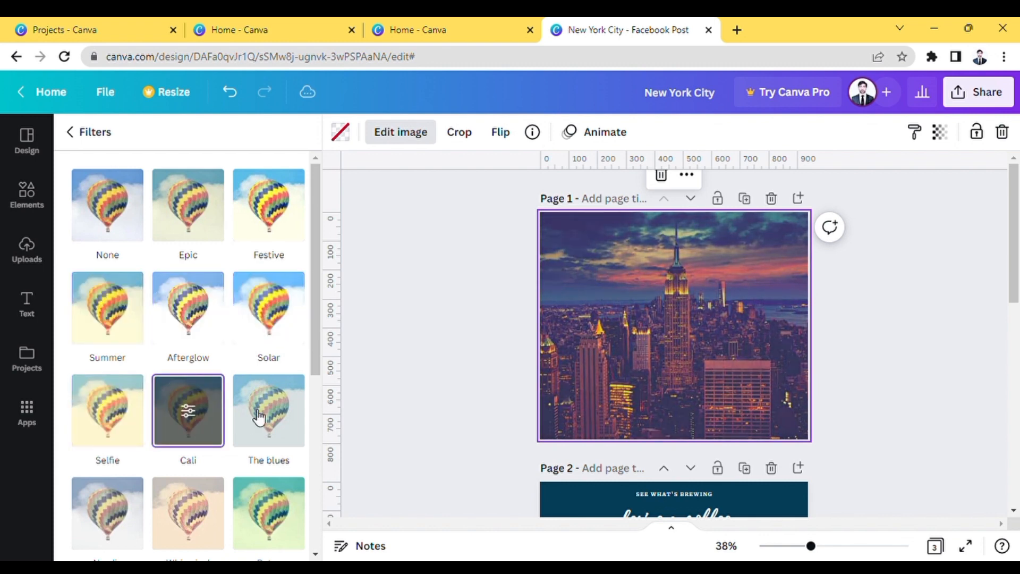
pyautogui.click(283, 422)
# Try the Dare filter on the skyline photo and reset the filter to None
pyautogui.scroll(-6, 320, 558)
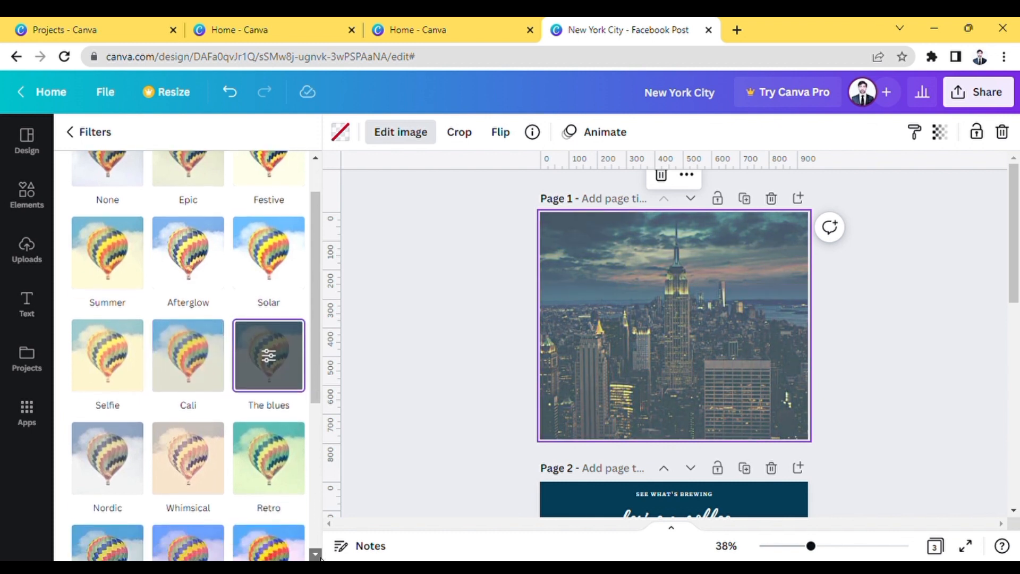
pyautogui.scroll(-1, 321, 558)
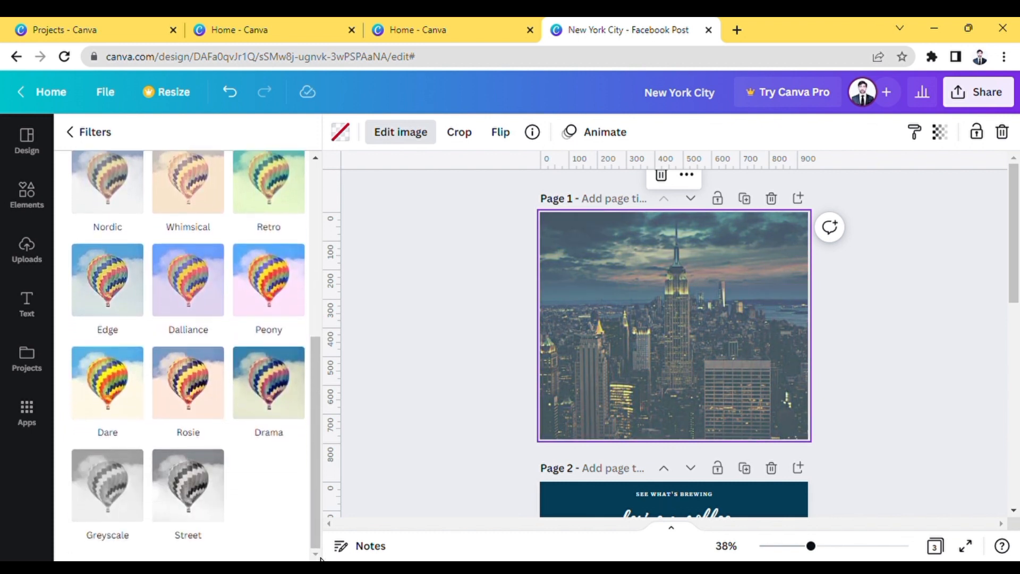
pyautogui.click(105, 385)
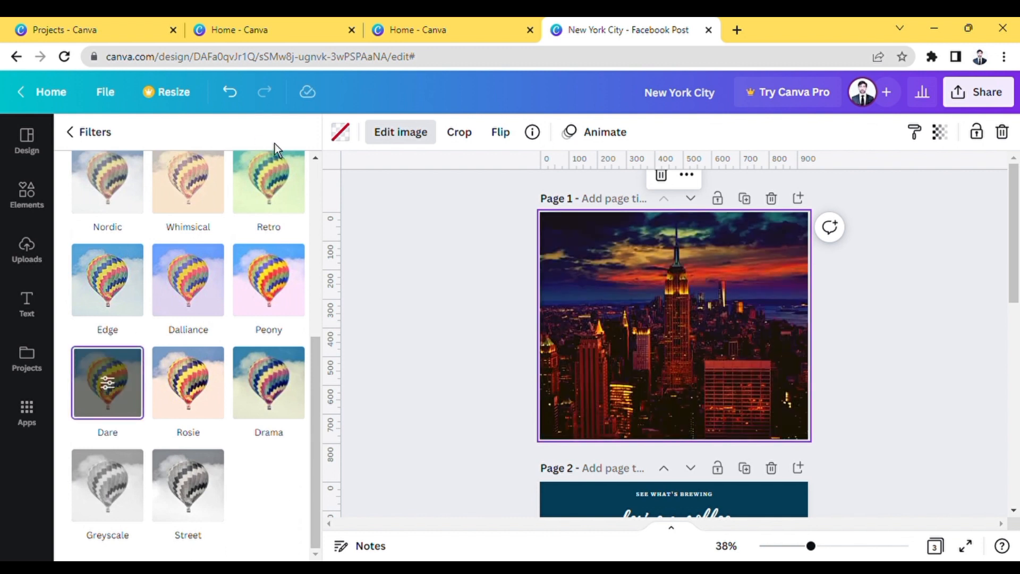
pyautogui.scroll(5, 322, 171)
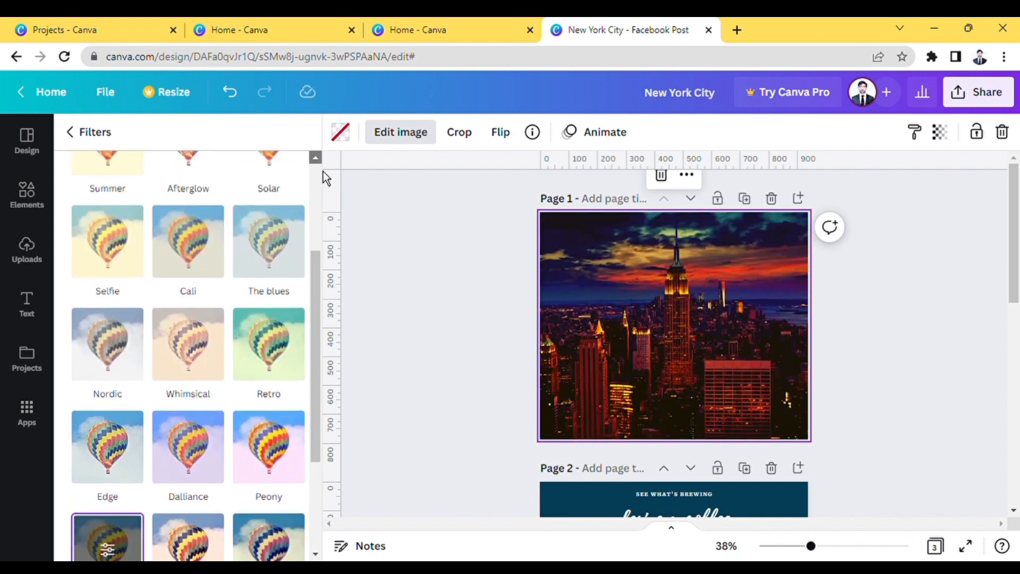
pyautogui.scroll(2, 323, 171)
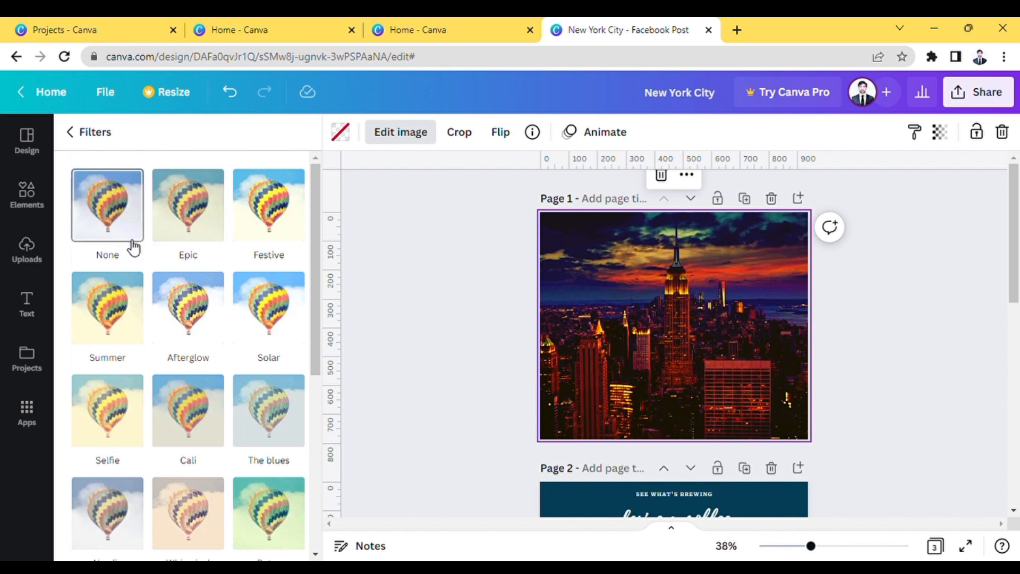
pyautogui.click(106, 220)
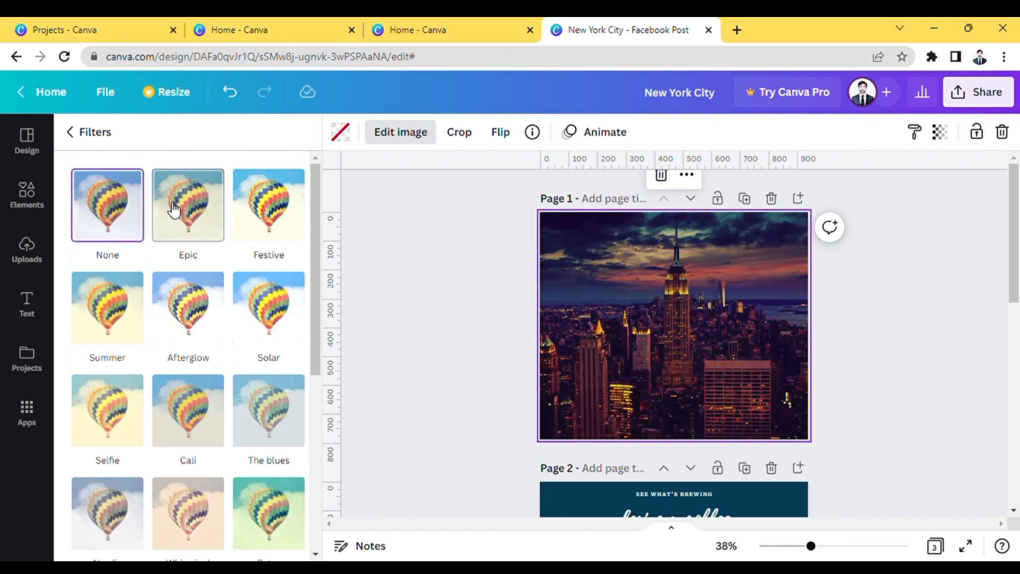
# Show all Smartmockups and try to apply phone mockups, including Phone 6, to the skyline photo
pyautogui.click(71, 132)
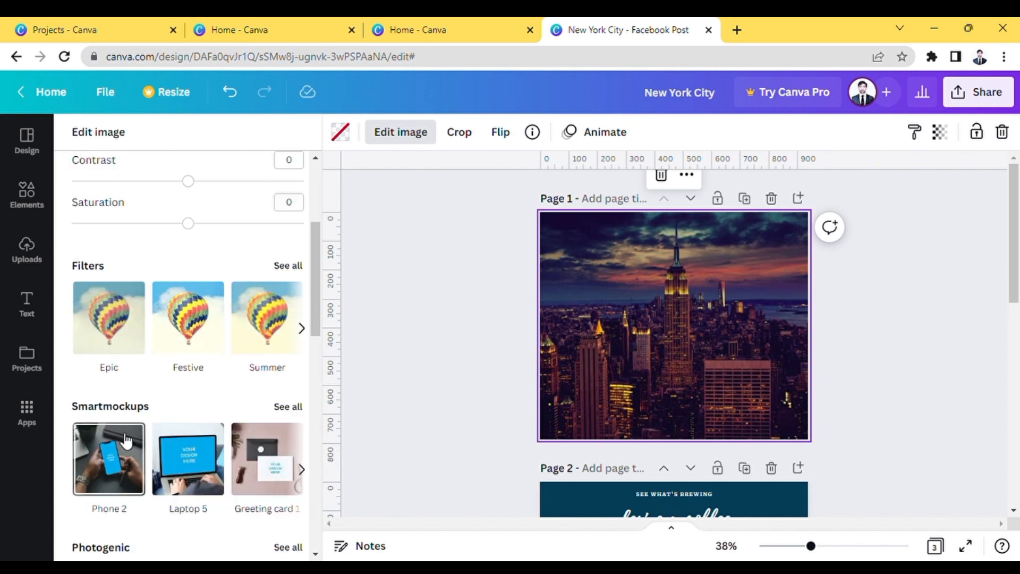
pyautogui.click(295, 407)
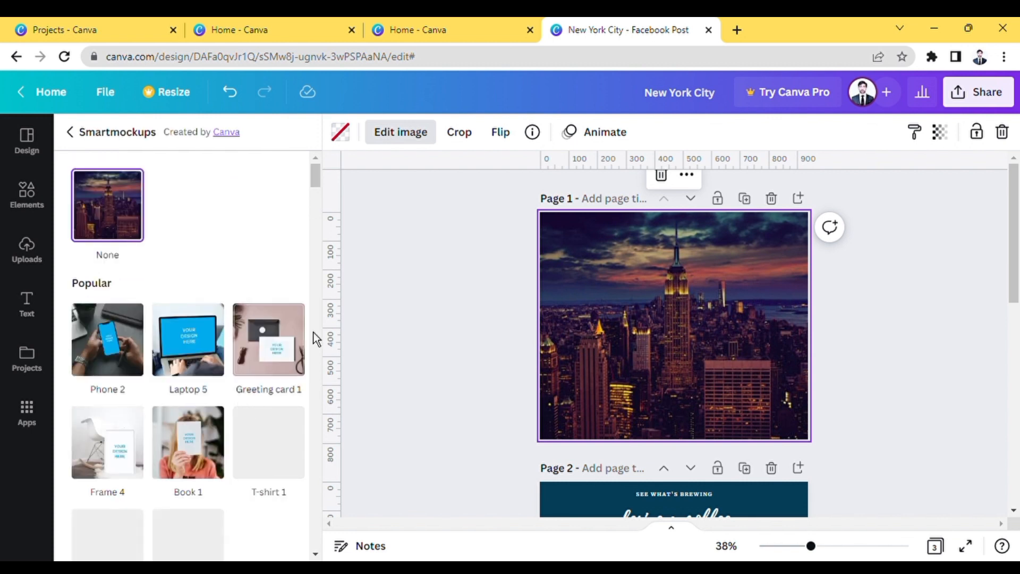
pyautogui.click(121, 356)
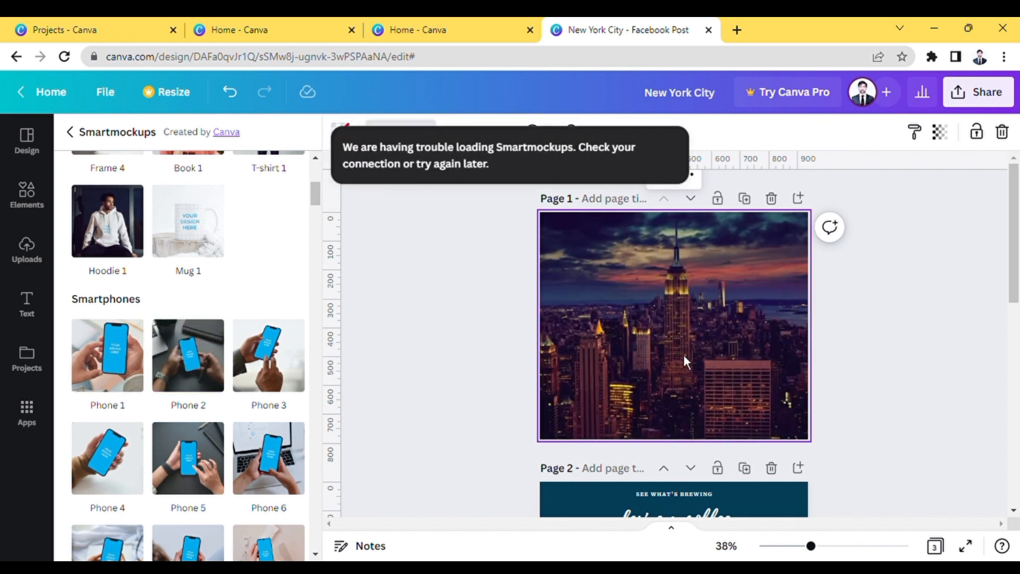
pyautogui.click(285, 432)
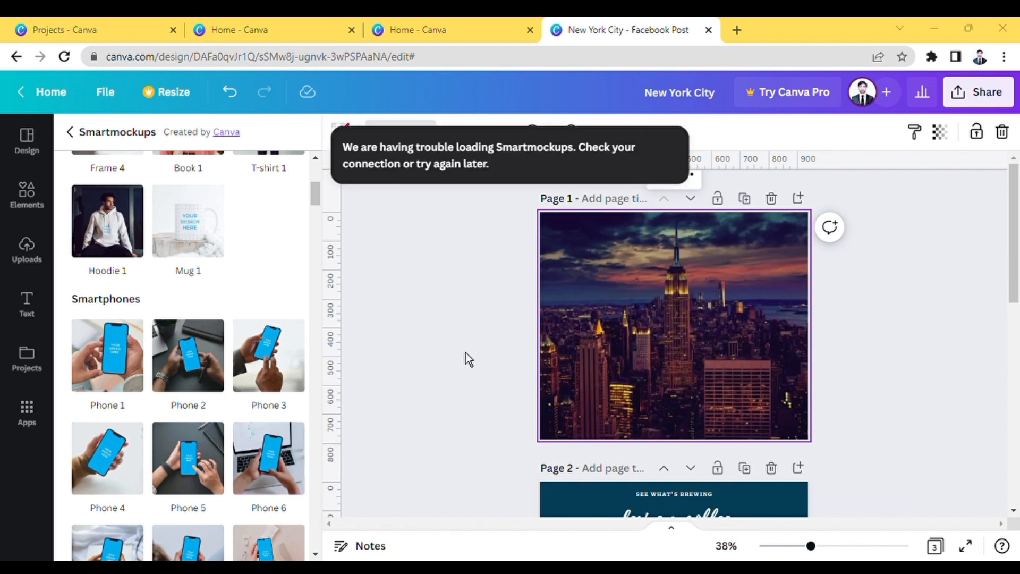
# Try to apply the Laptop 2 Smartmockup from the Computers group to the skyline photo
pyautogui.scroll(-3, 282, 393)
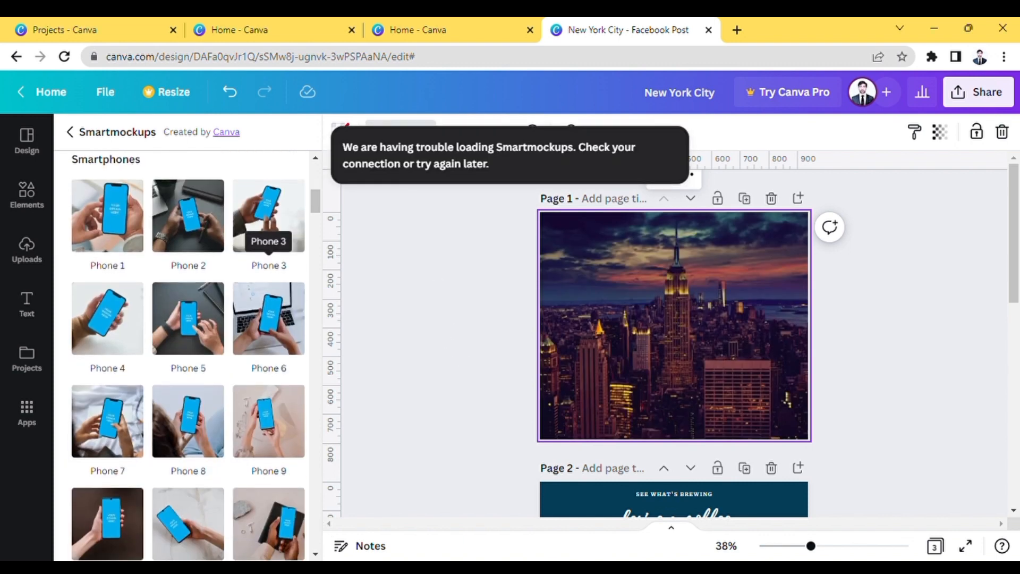
pyautogui.scroll(-8, 268, 255)
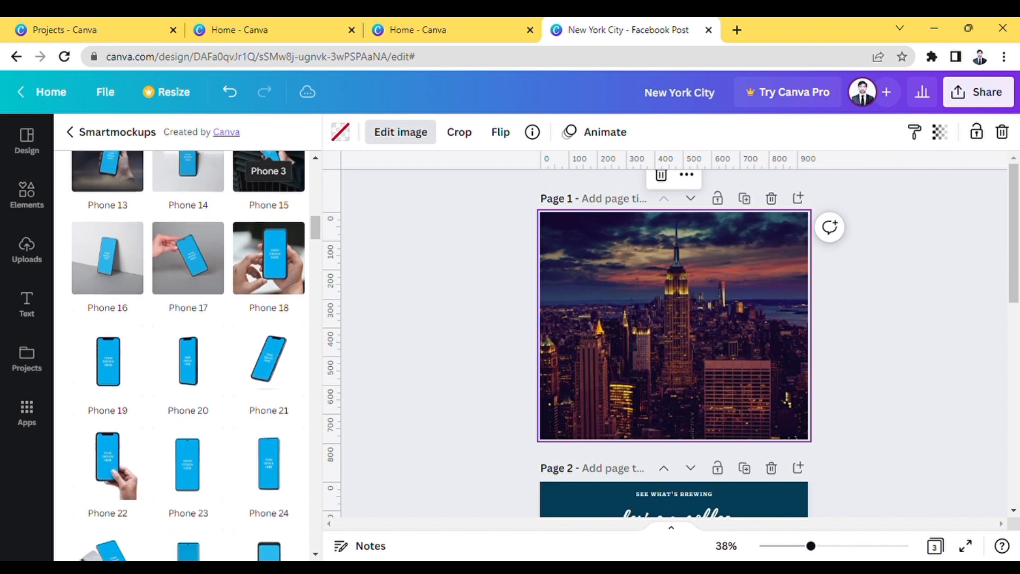
pyautogui.scroll(-8, 188, 355)
pyautogui.scroll(1, 188, 393)
pyautogui.click(189, 393)
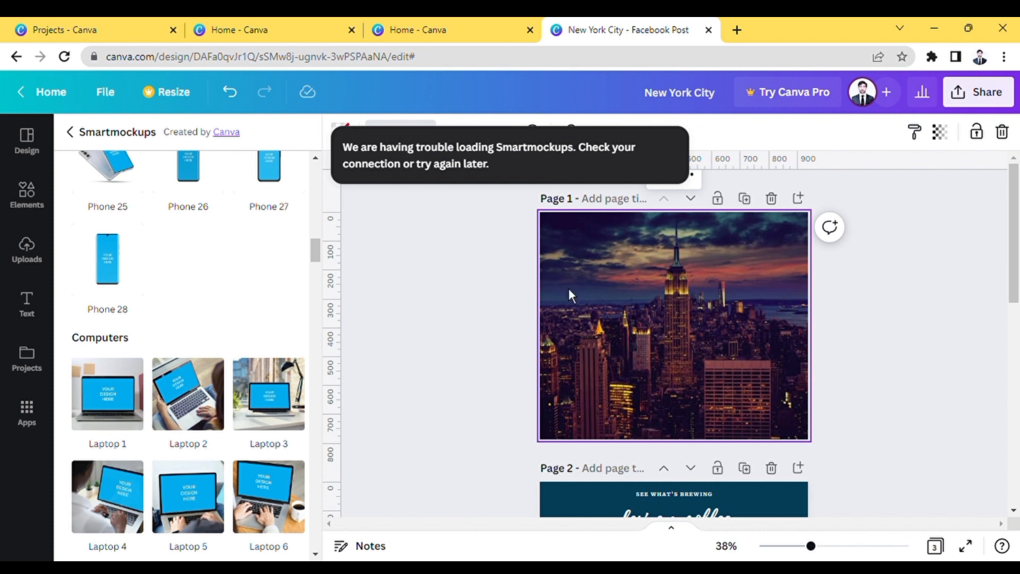
# Place the skyline photo in the Laptop 8 Smartmockup and apply the mockup
pyautogui.scroll(-3, 186, 345)
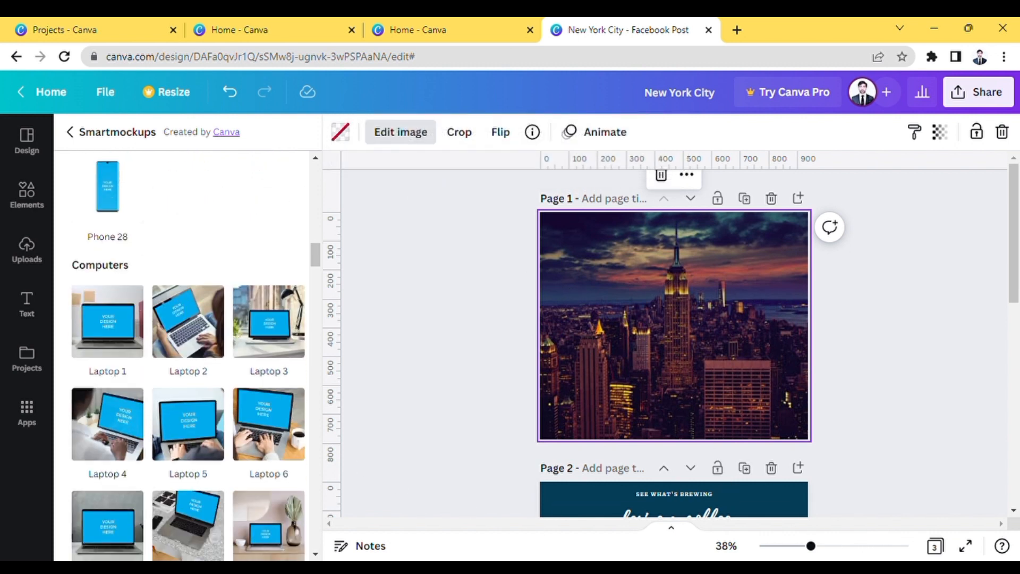
pyautogui.click(188, 462)
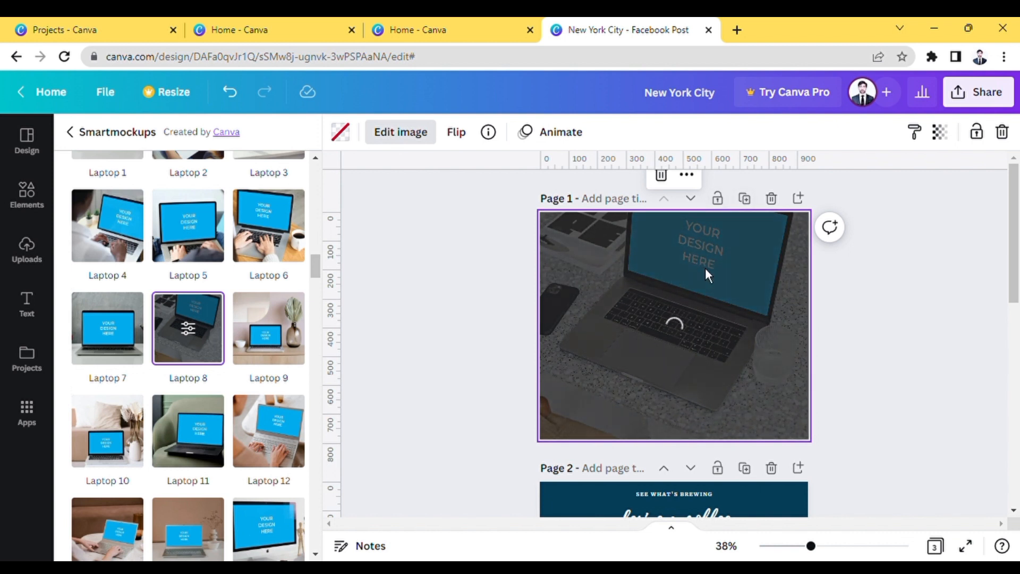
pyautogui.scroll(-4, 269, 324)
pyautogui.scroll(-10, 186, 324)
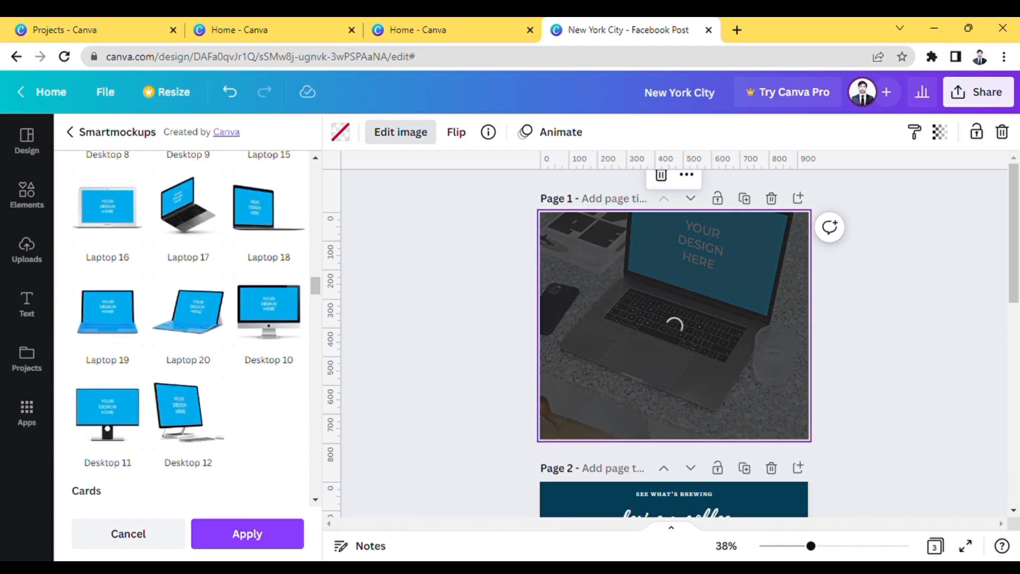
pyautogui.scroll(8, 186, 324)
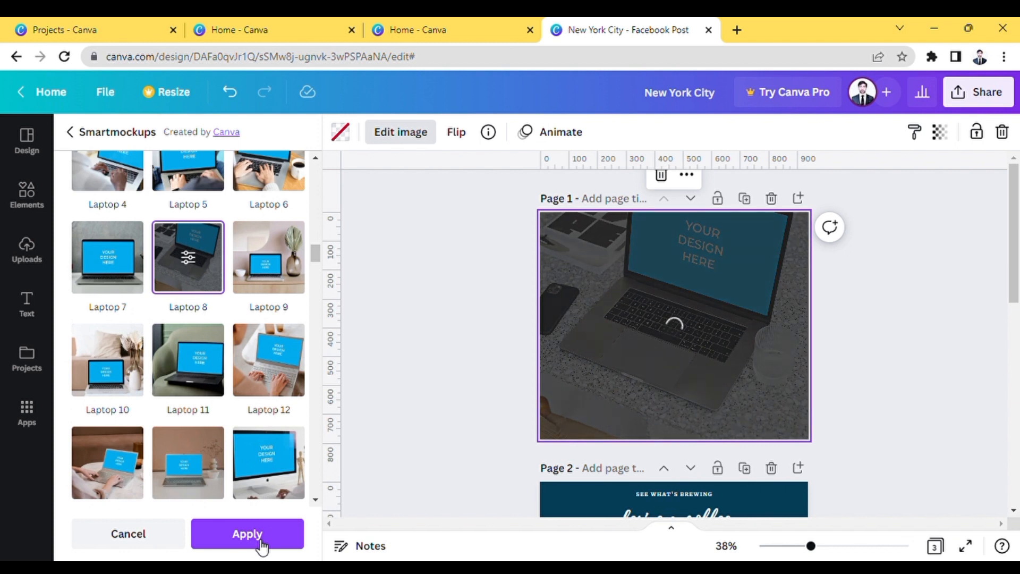
pyautogui.click(261, 545)
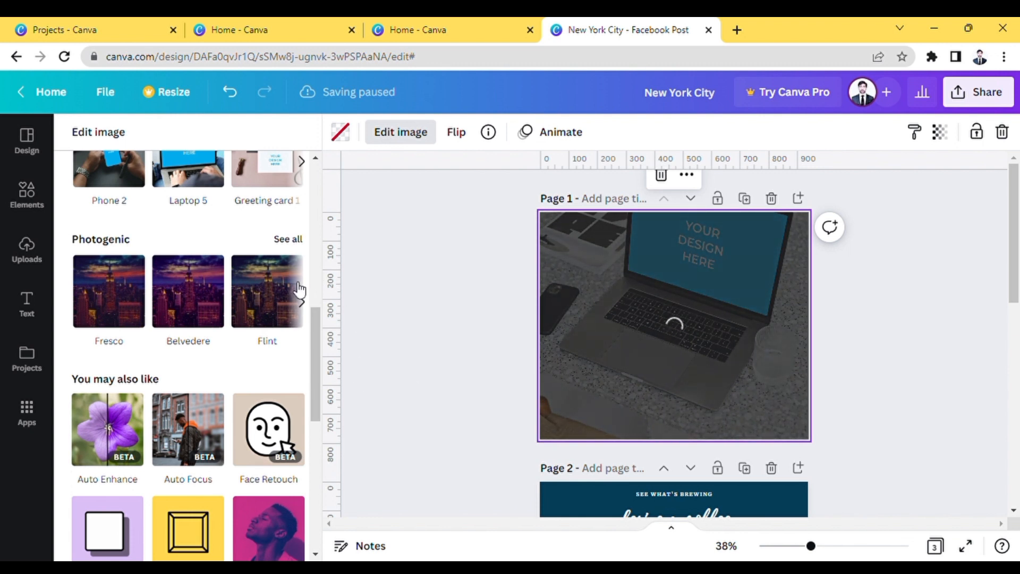
pyautogui.scroll(3, 314, 355)
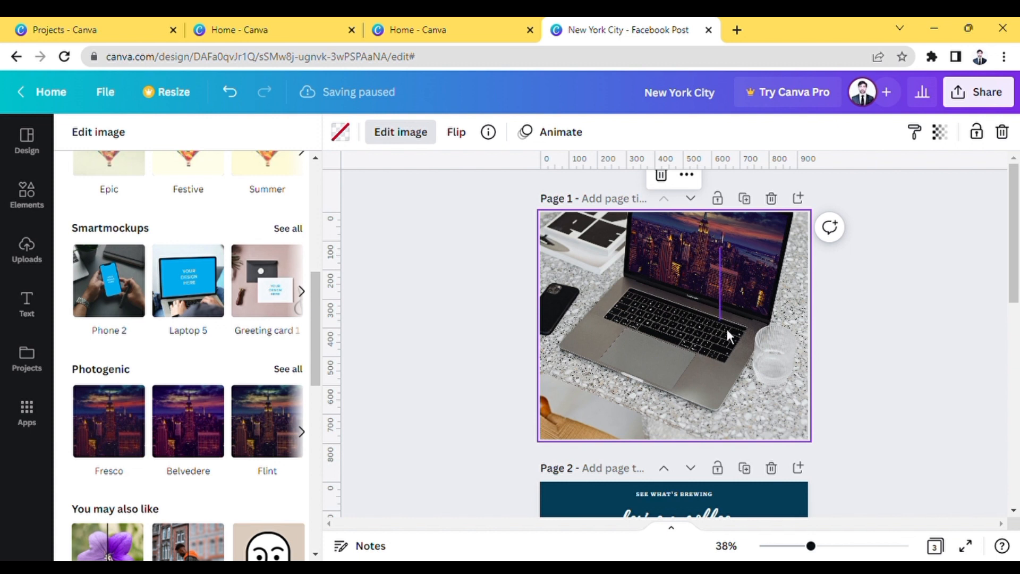
pyautogui.moveTo(727, 328); pyautogui.dragTo(727, 319)
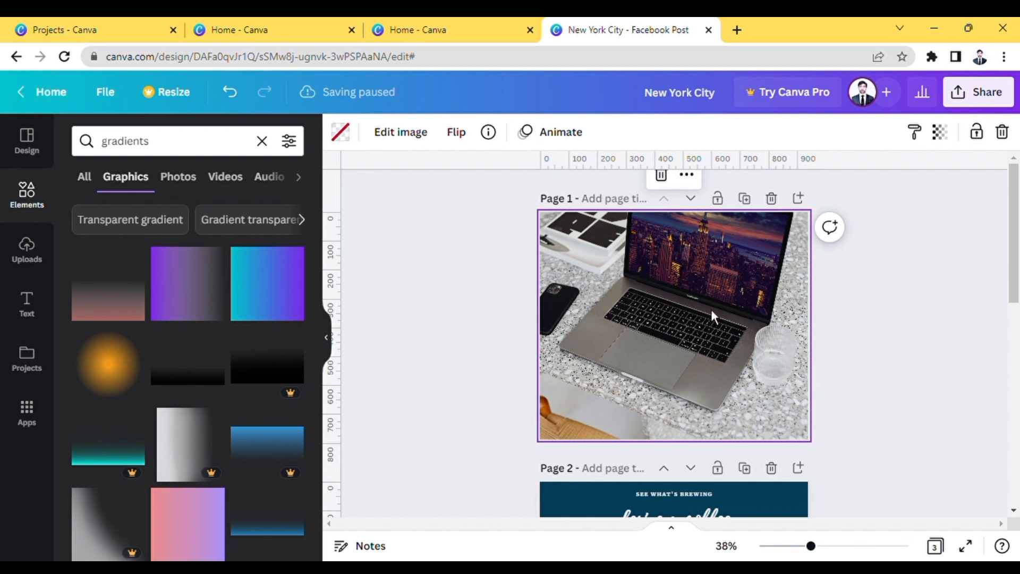
# Reopen the image editing options and set the skyline photo's brightness to -45
pyautogui.click(401, 132)
pyautogui.click(279, 474)
pyautogui.write('-46')
pyautogui.scroll(-6, 280, 474)
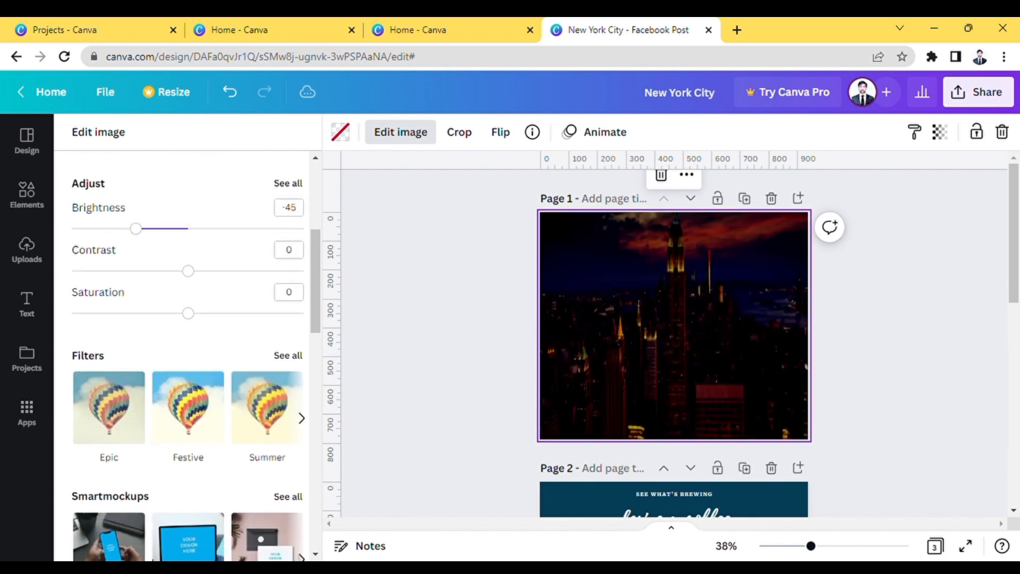
# Show all Photogenic effects and try Belvedere on the skyline photo
pyautogui.scroll(-3, 264, 524)
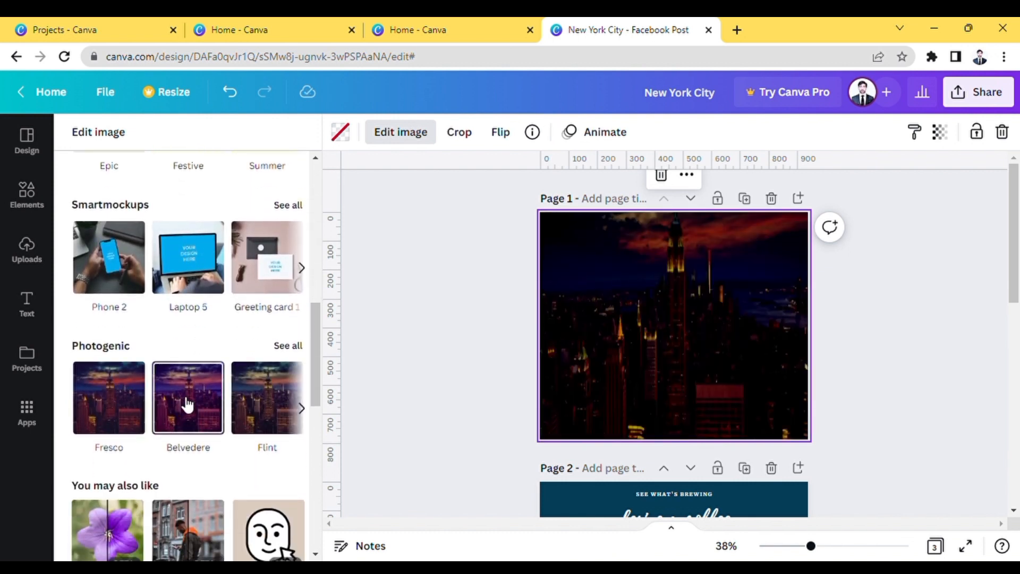
pyautogui.scroll(-2, 188, 398)
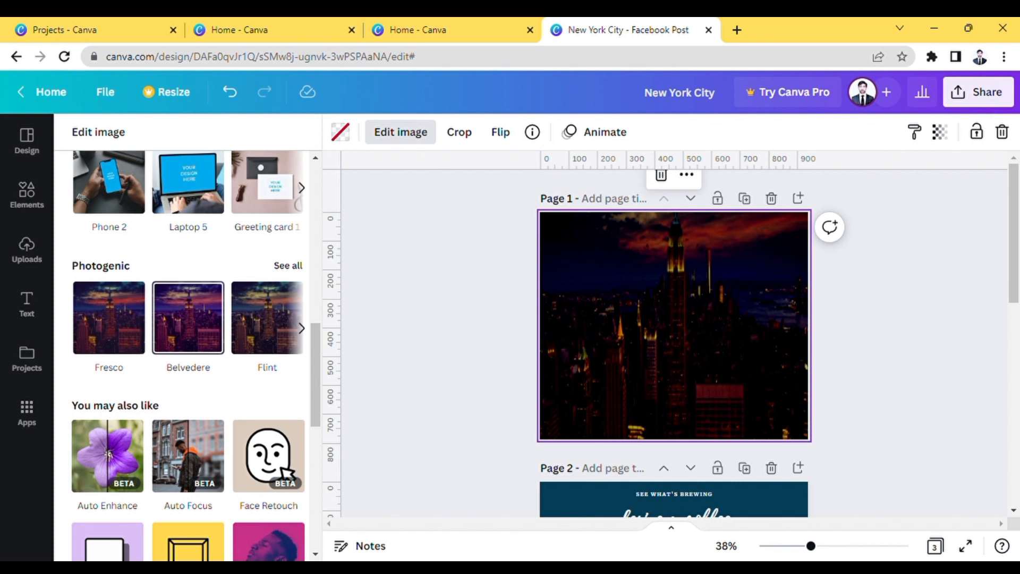
pyautogui.click(296, 266)
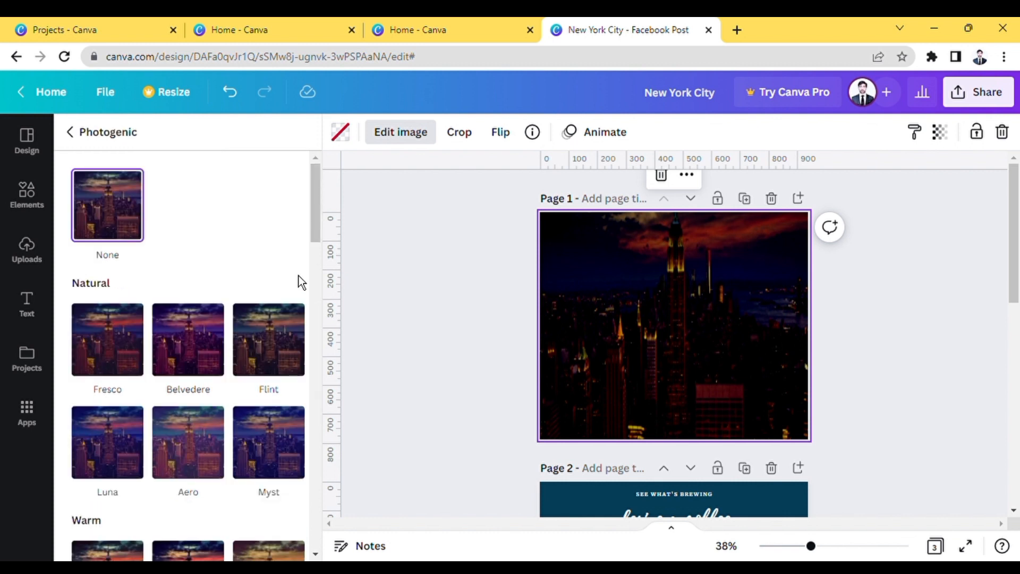
pyautogui.click(202, 341)
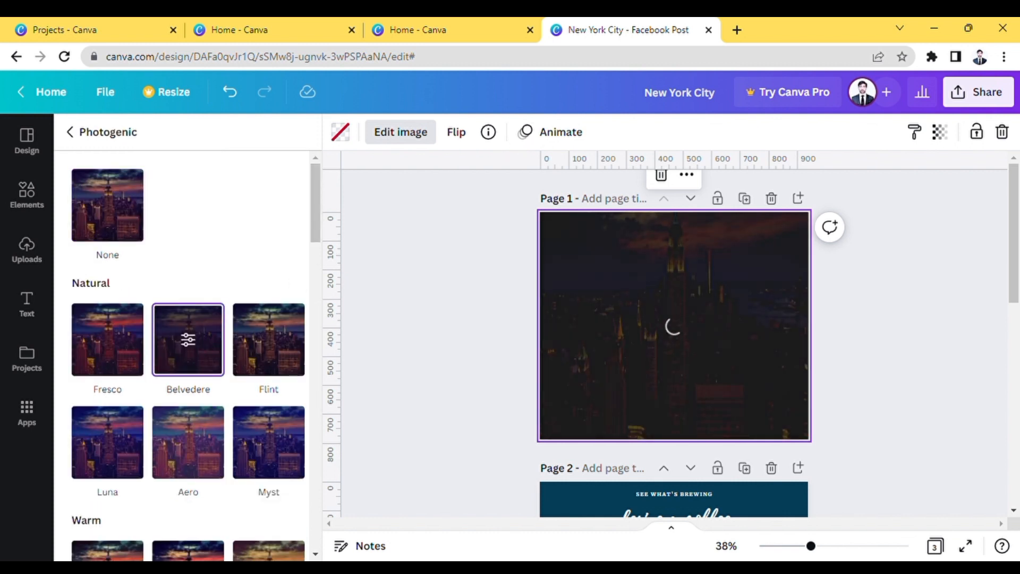
pyautogui.scroll(-2, 202, 342)
pyautogui.click(107, 340)
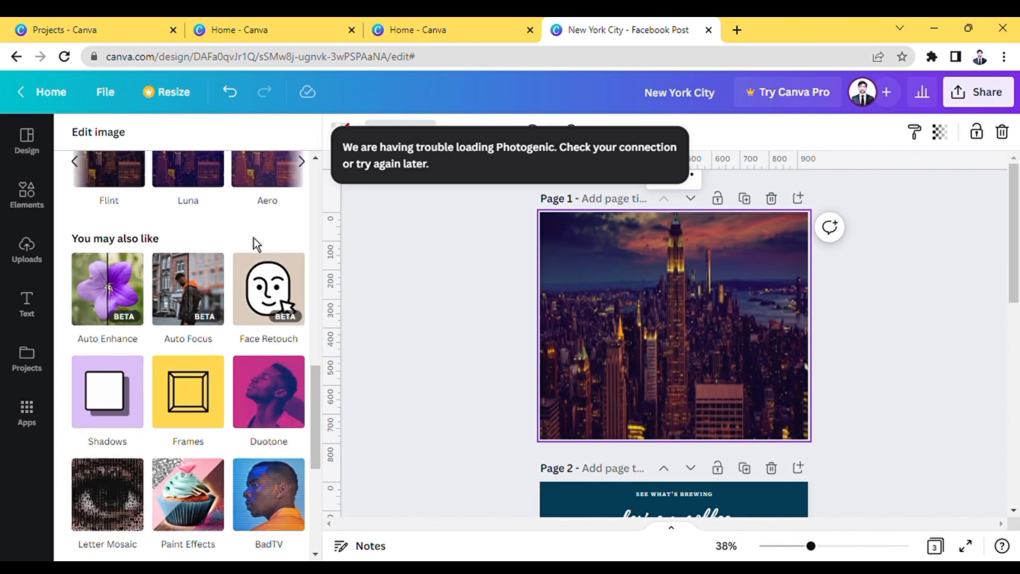
# Find Auto Enhance among the additional image effects and start using it on the skyline photo
pyautogui.scroll(4, 237, 193)
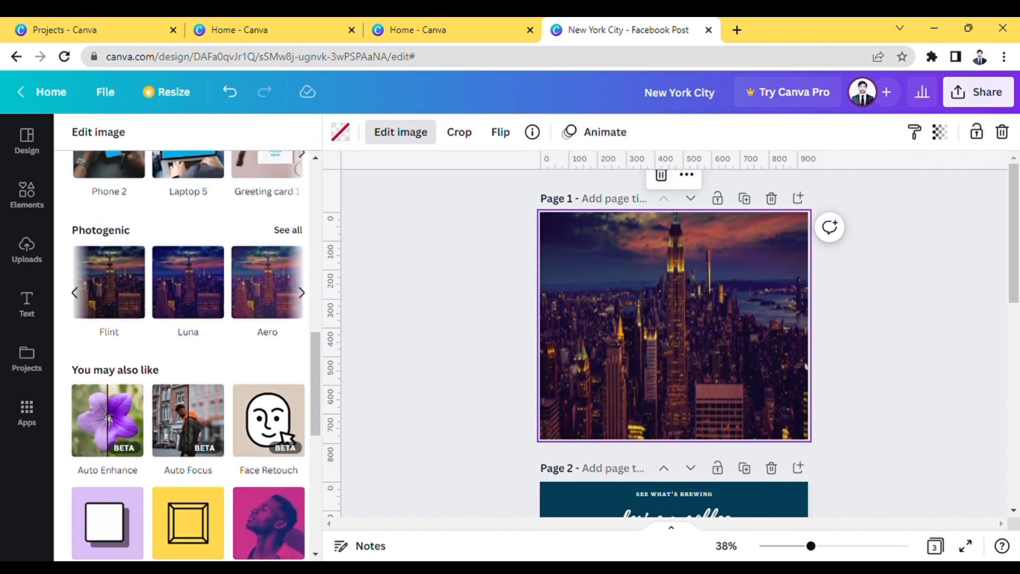
pyautogui.scroll(-5, 189, 356)
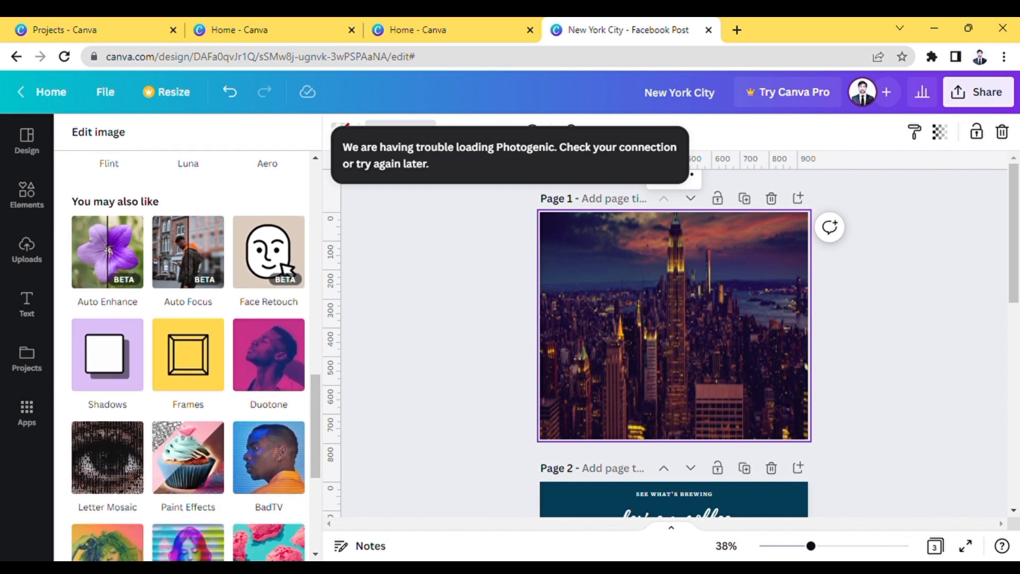
pyautogui.scroll(-2, 189, 356)
pyautogui.scroll(1, 189, 356)
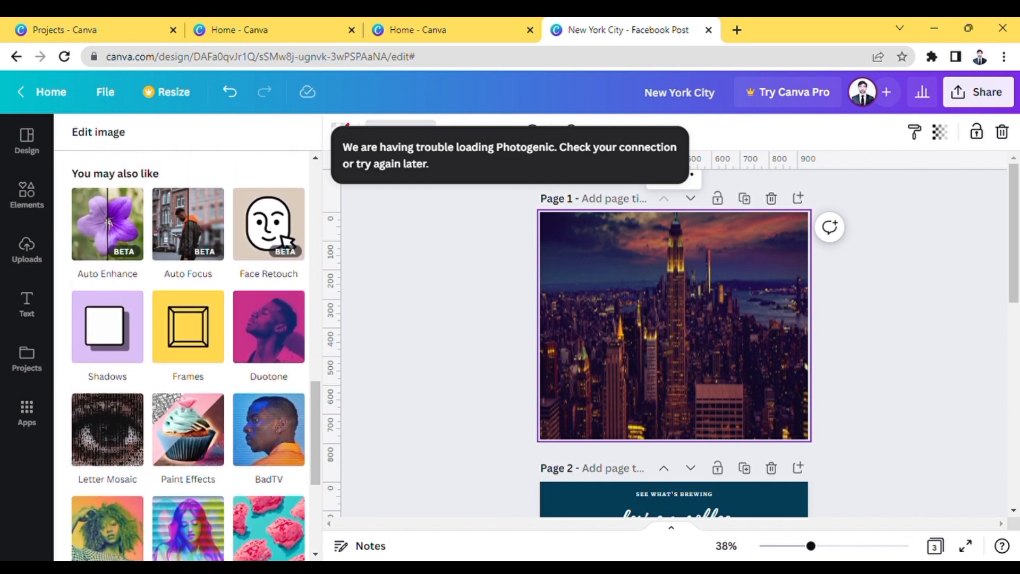
pyautogui.click(113, 223)
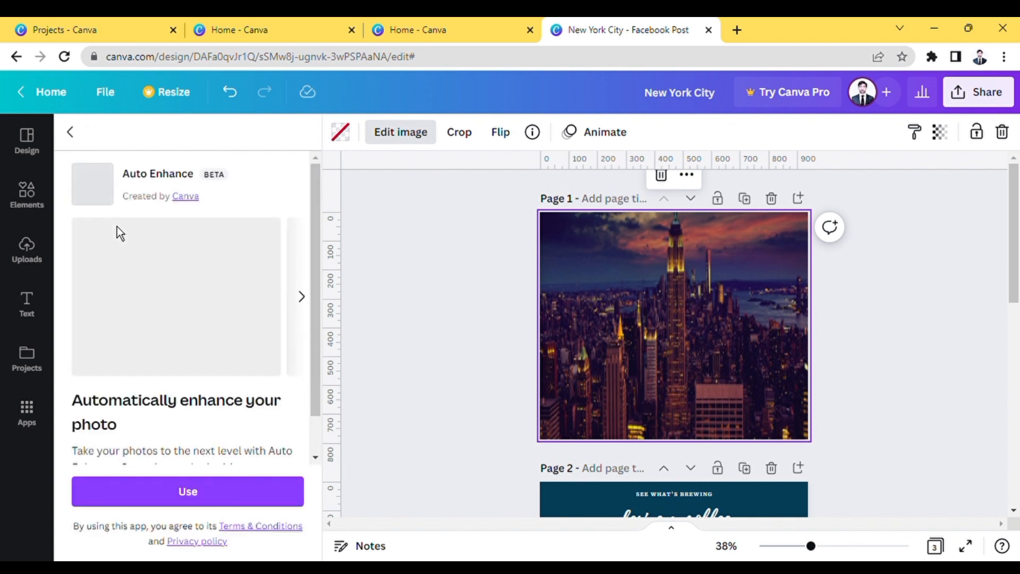
pyautogui.click(218, 499)
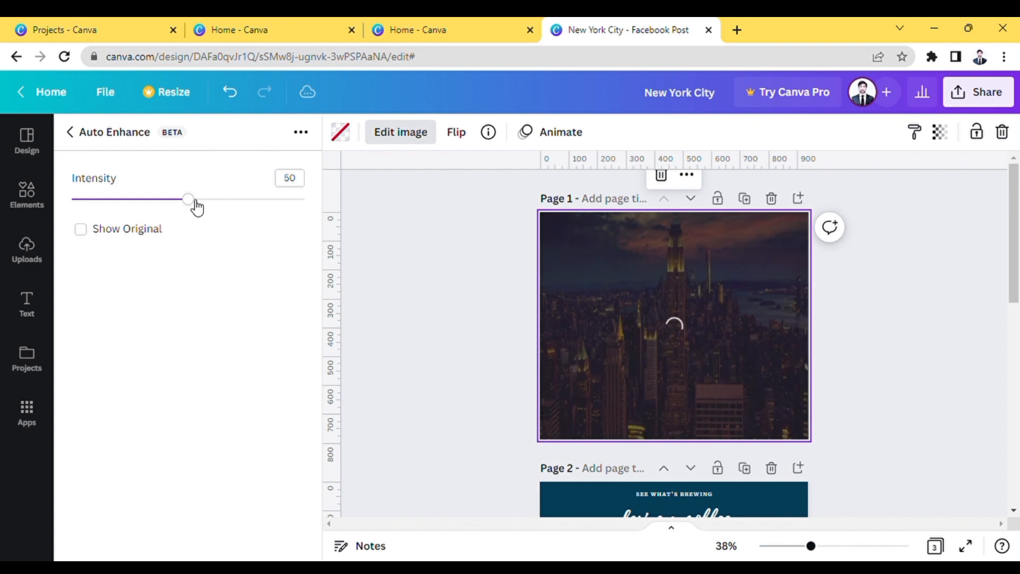
# Set the Auto Enhance intensity to 56, turn on Show Original, and apply the effect to the skyline photo
pyautogui.moveTo(196, 208)
pyautogui.mouseDown()
pyautogui.moveTo(105, 205)
pyautogui.moveTo(287, 187)
pyautogui.moveTo(209, 194)
pyautogui.mouseUp()
pyautogui.click(87, 232)
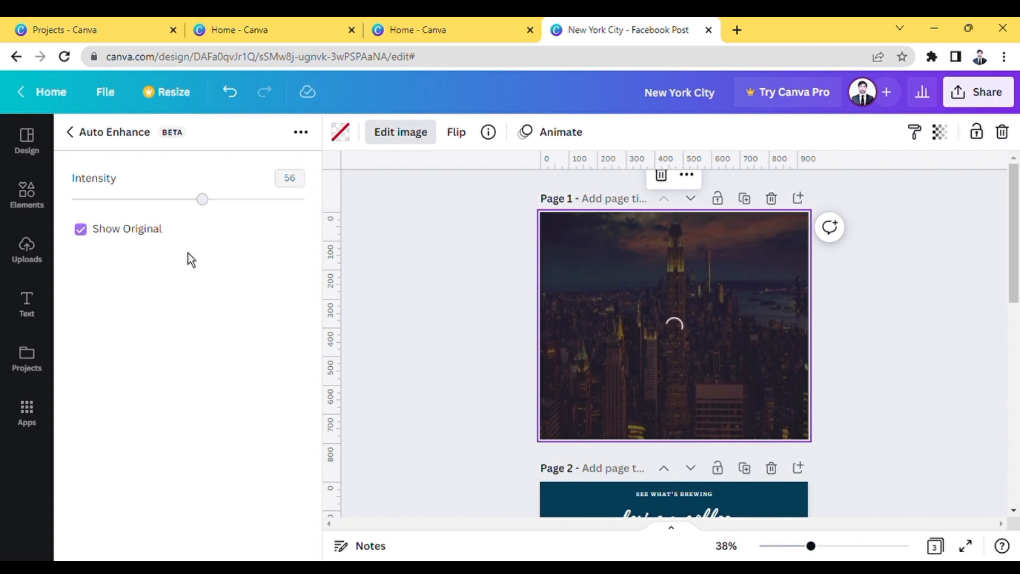
pyautogui.click(78, 146)
pyautogui.scroll(-4, 188, 356)
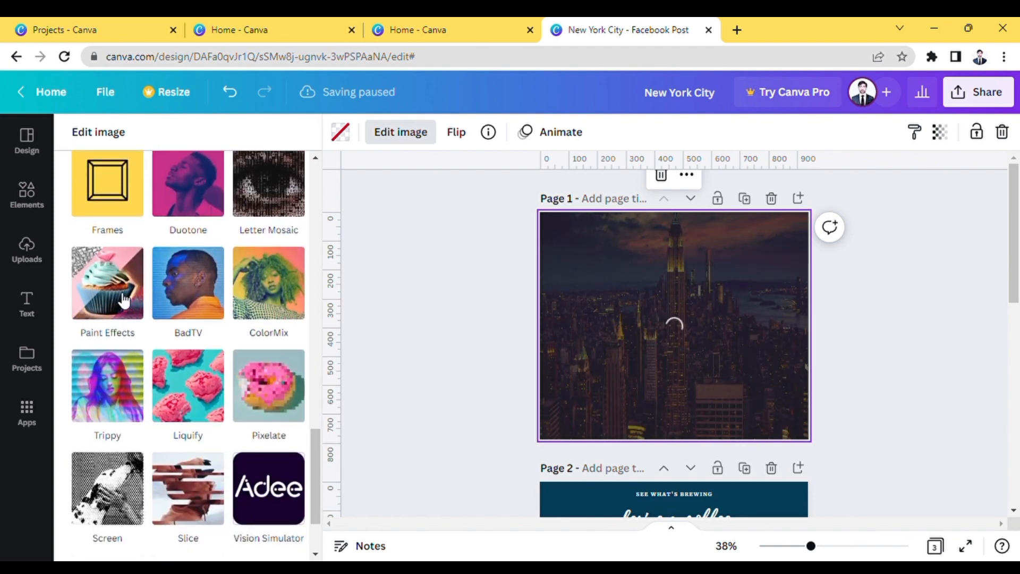
pyautogui.scroll(-3, 261, 413)
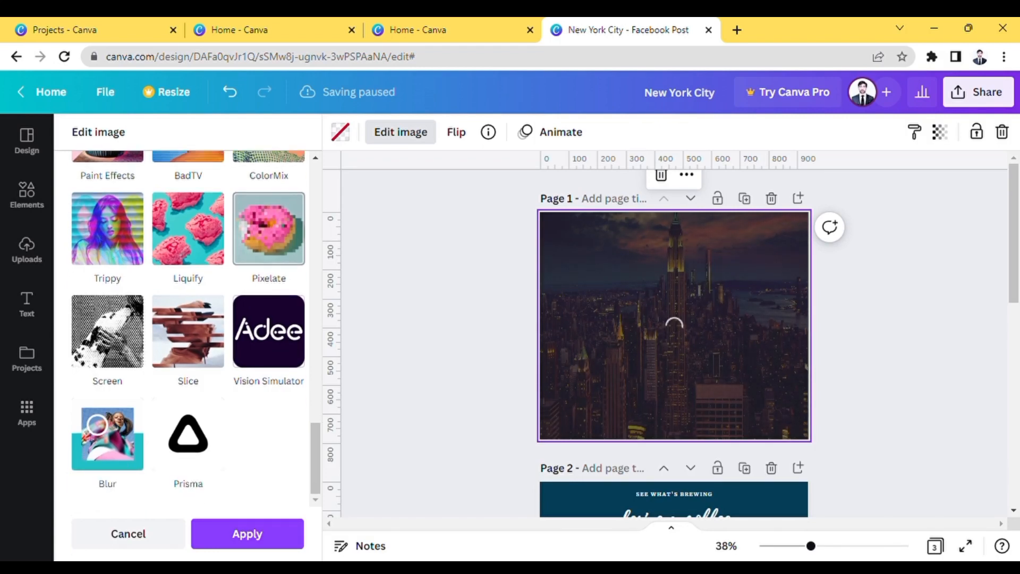
pyautogui.click(257, 545)
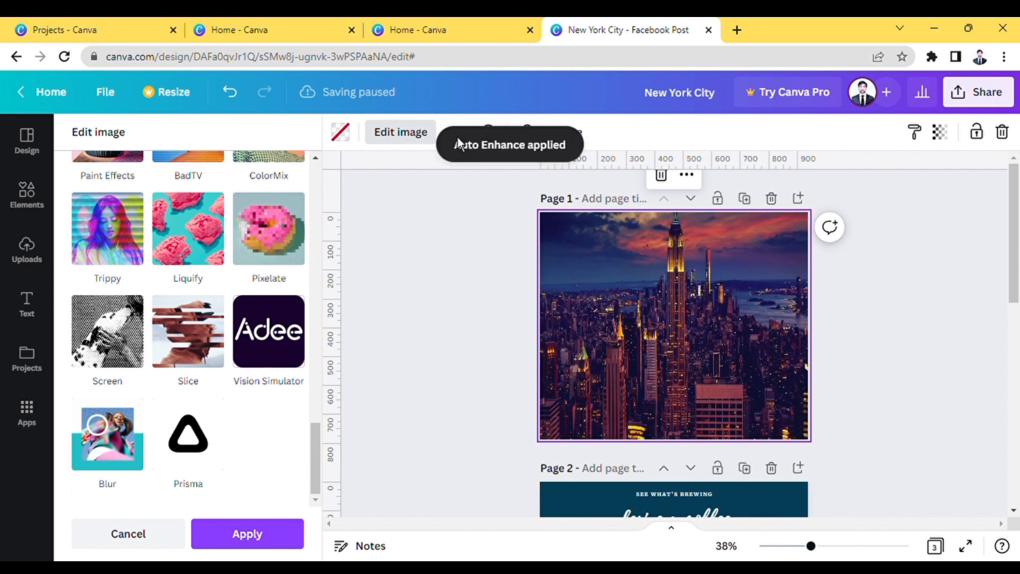
pyautogui.click(250, 546)
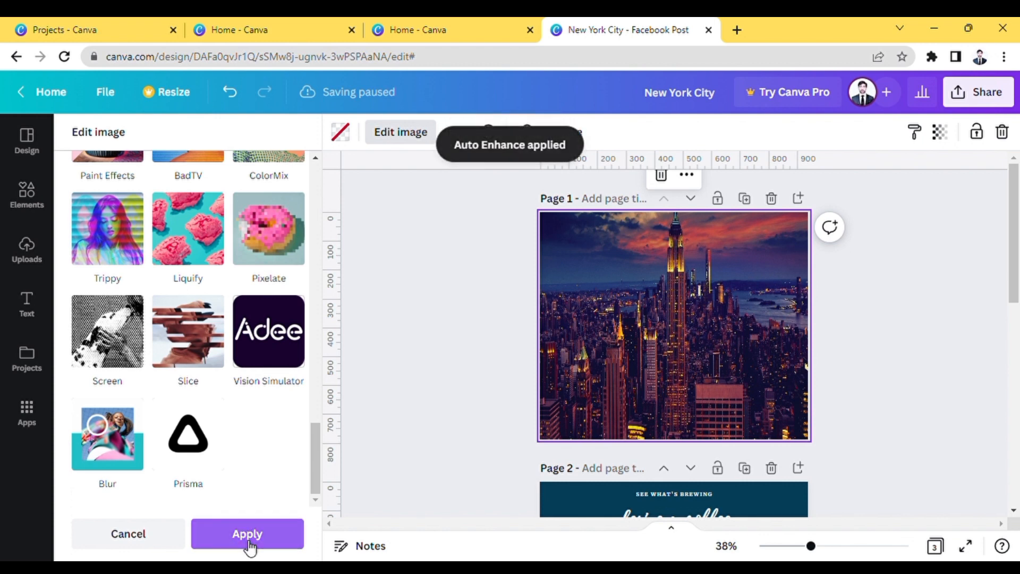
# Try flipping the skyline photo horizontally and vertically, and restore its original orientation
pyautogui.click(461, 132)
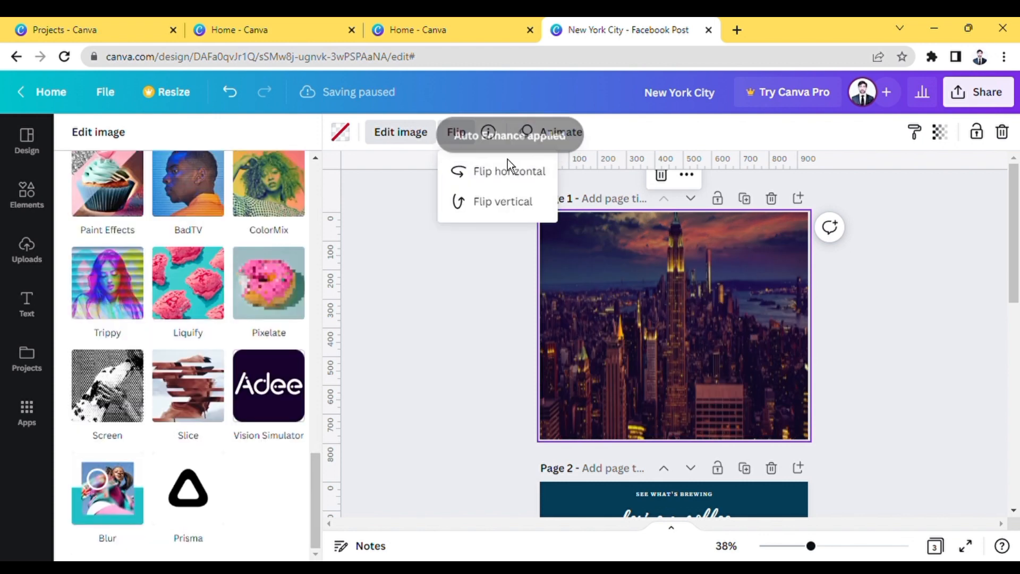
pyautogui.click(523, 172)
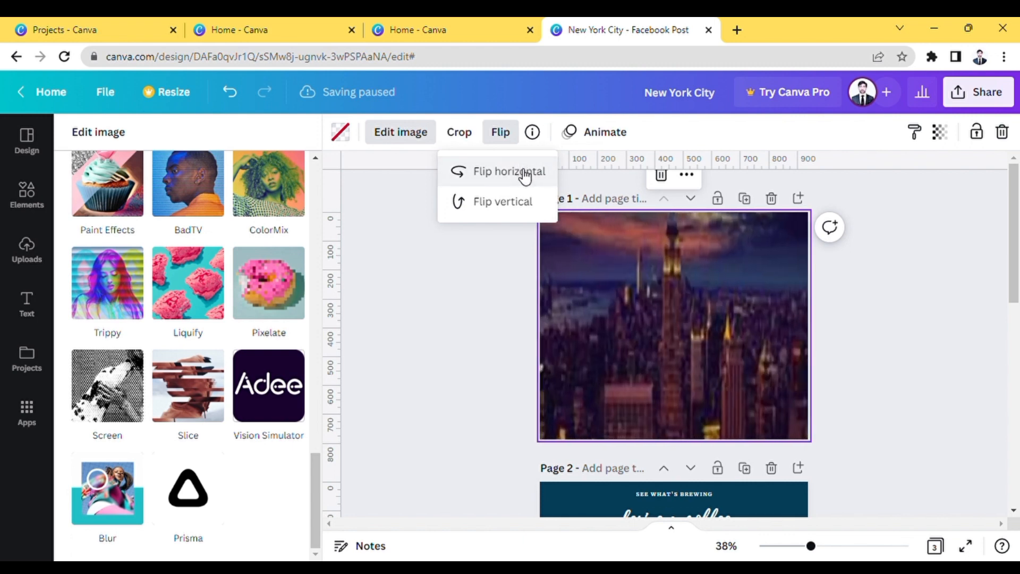
pyautogui.click(519, 202)
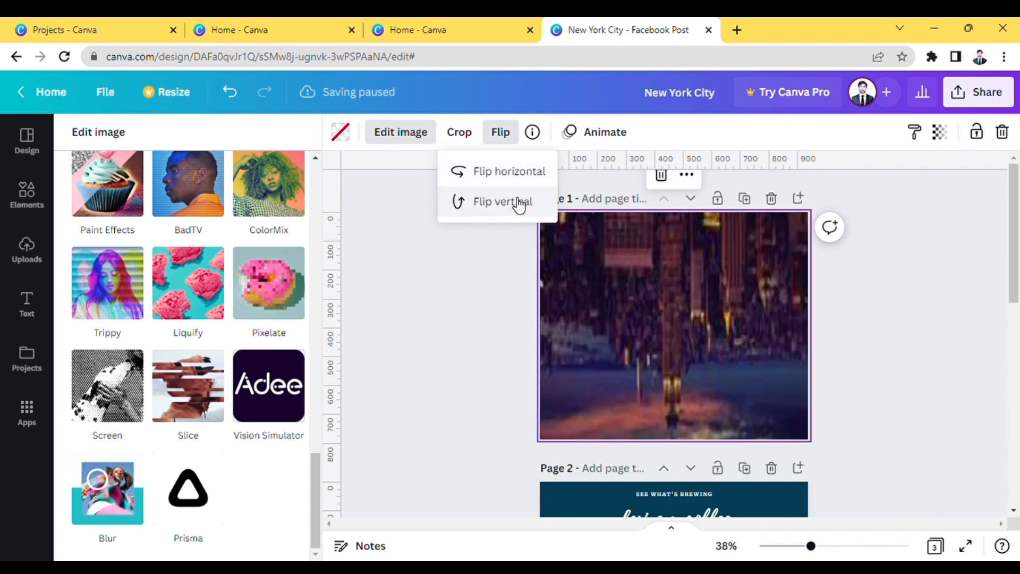
pyautogui.click(519, 203)
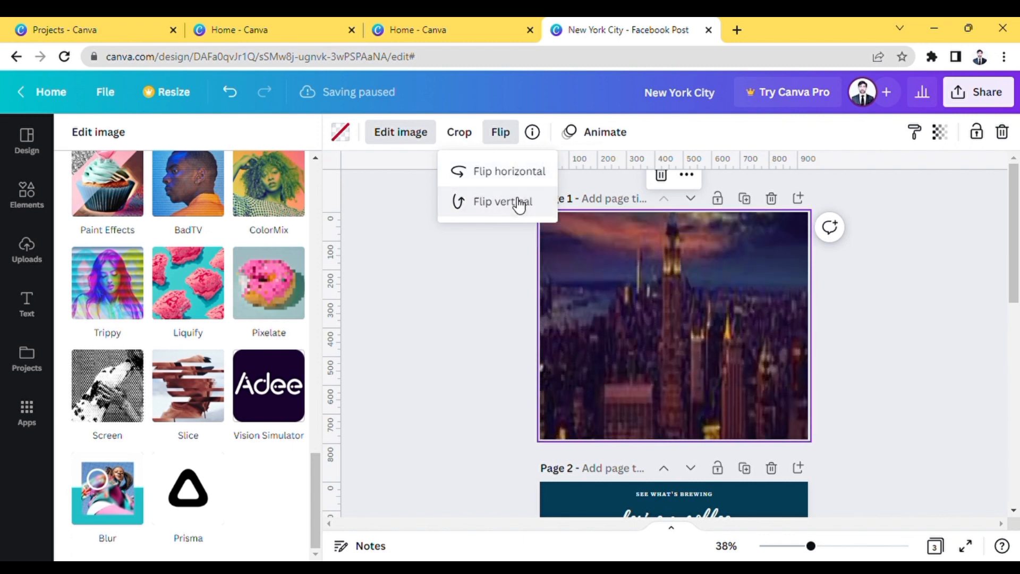
pyautogui.click(502, 173)
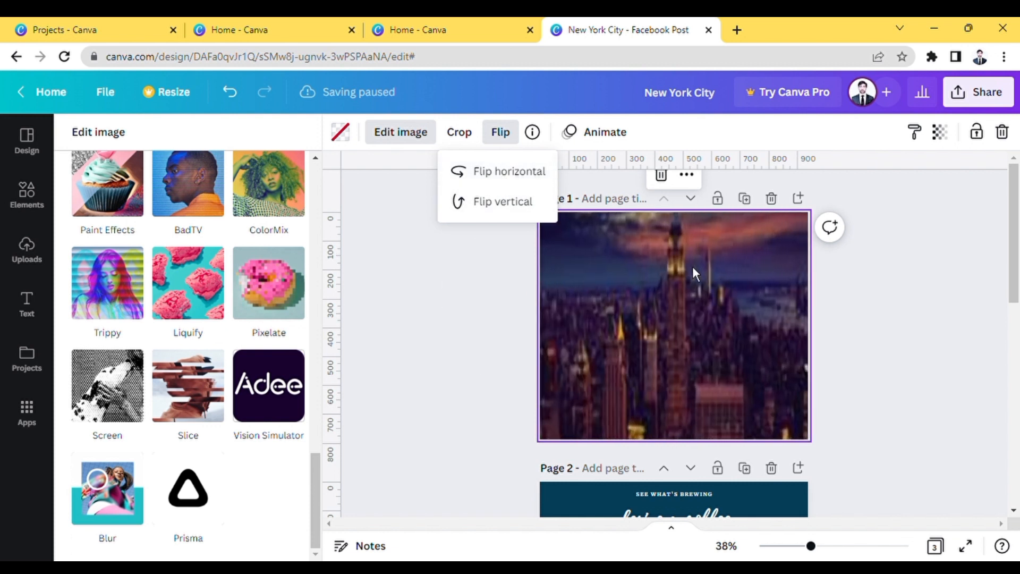
# Try the Sleek and Fun page animations on page 1 and choose the Corporate animation
pyautogui.click(606, 143)
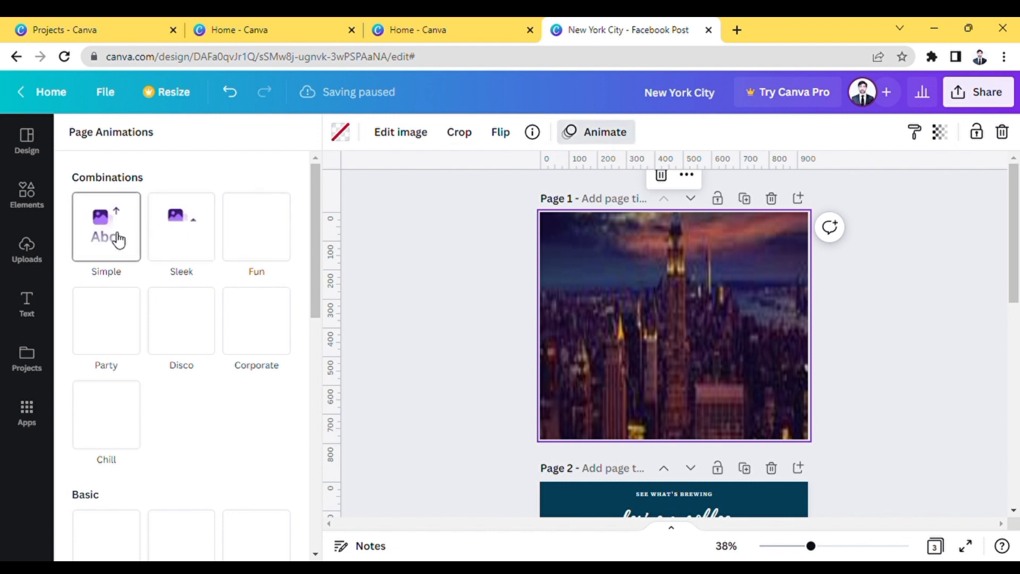
pyautogui.click(212, 247)
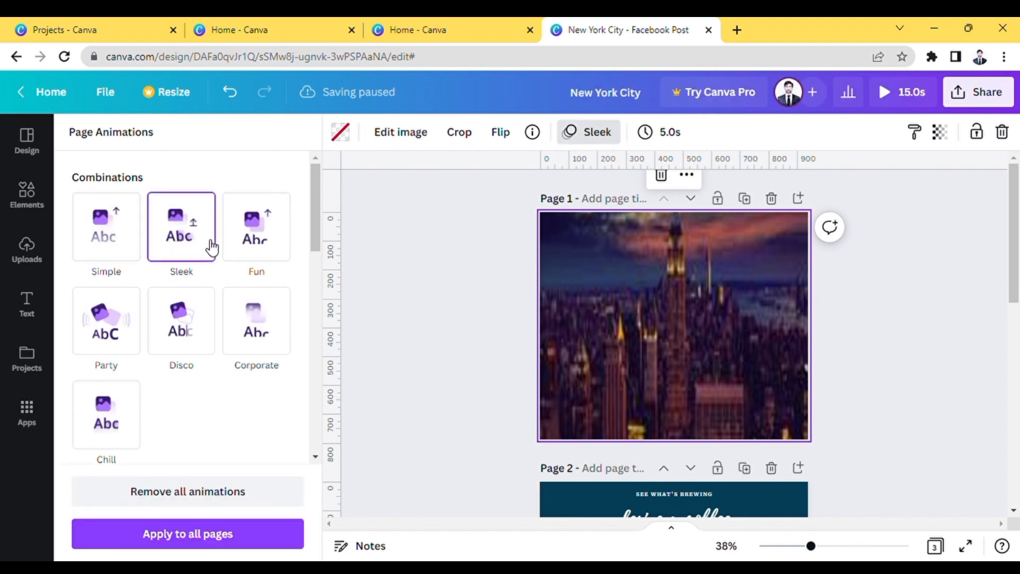
pyautogui.click(264, 236)
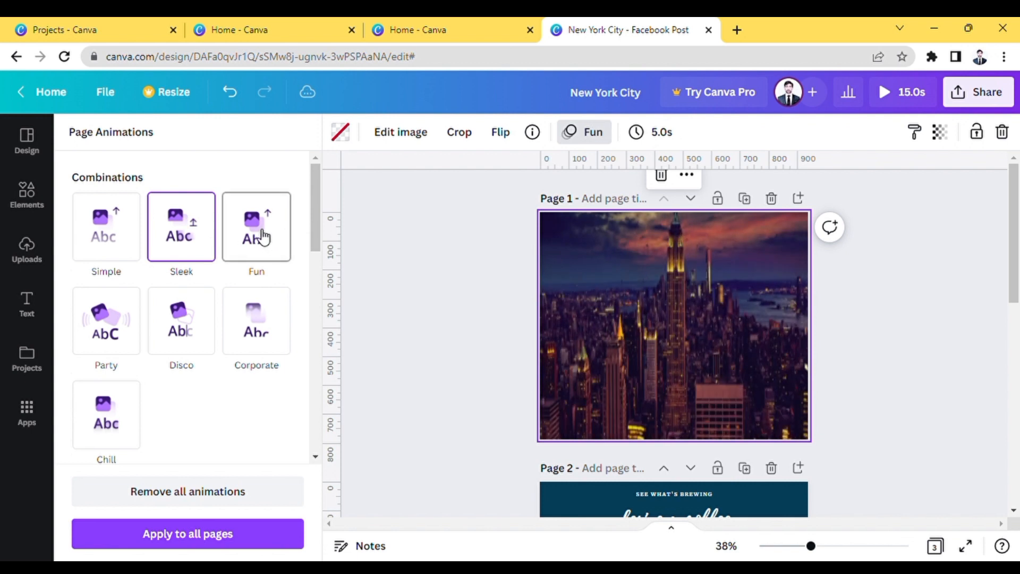
pyautogui.click(269, 321)
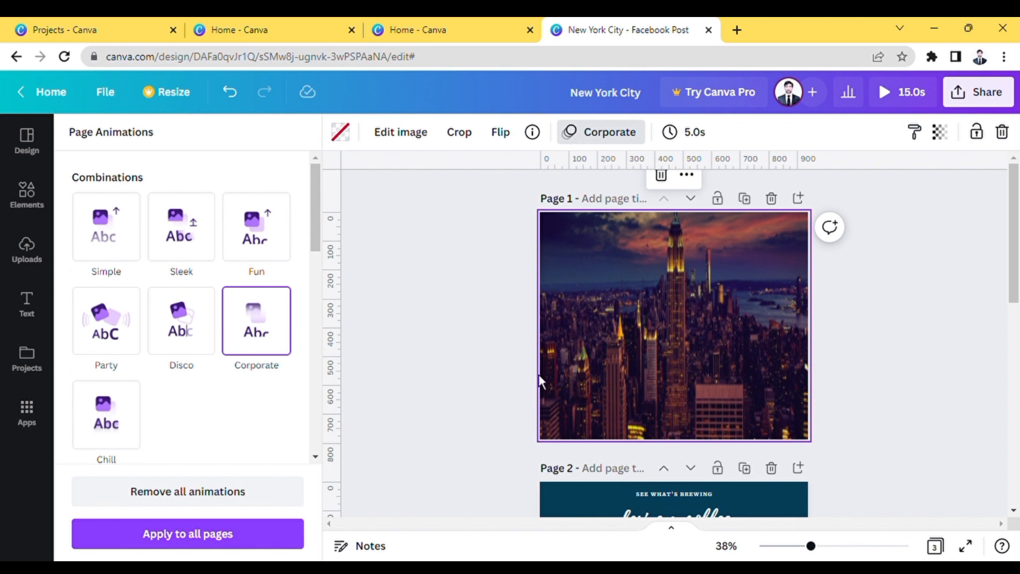
# Try the Disco page animation, choose Chill instead, and apply it to all pages
pyautogui.click(185, 335)
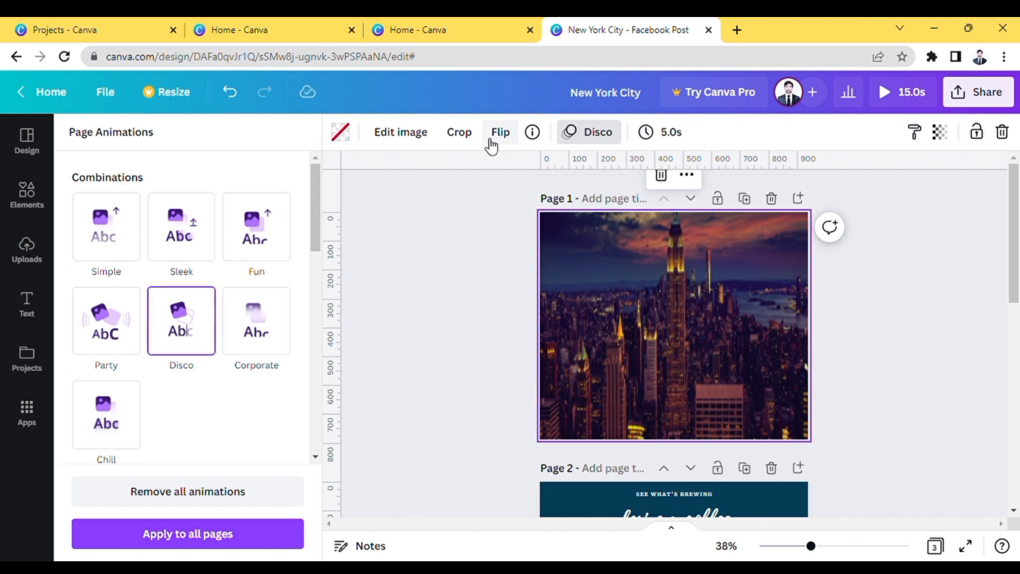
pyautogui.click(592, 138)
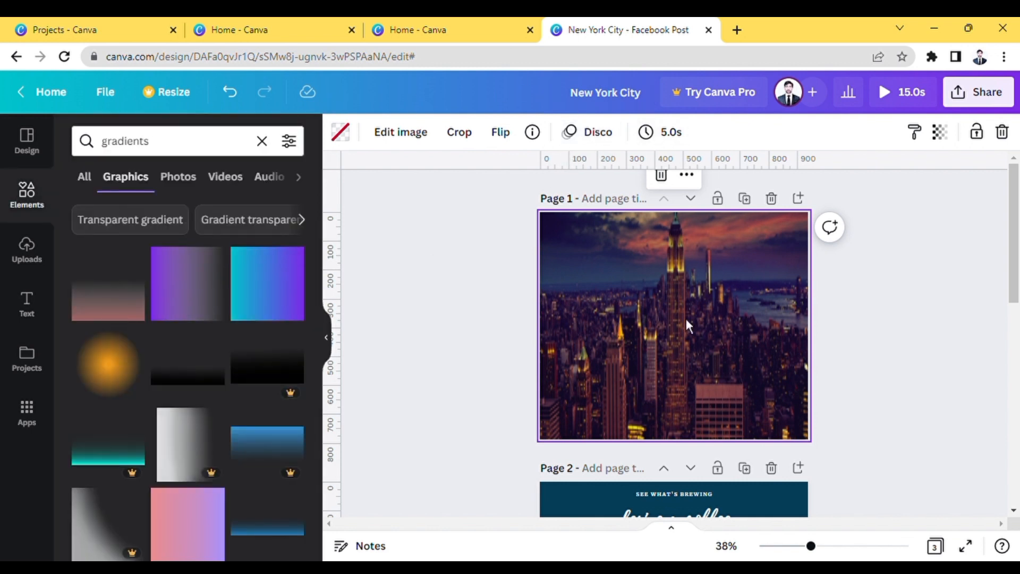
pyautogui.click(588, 132)
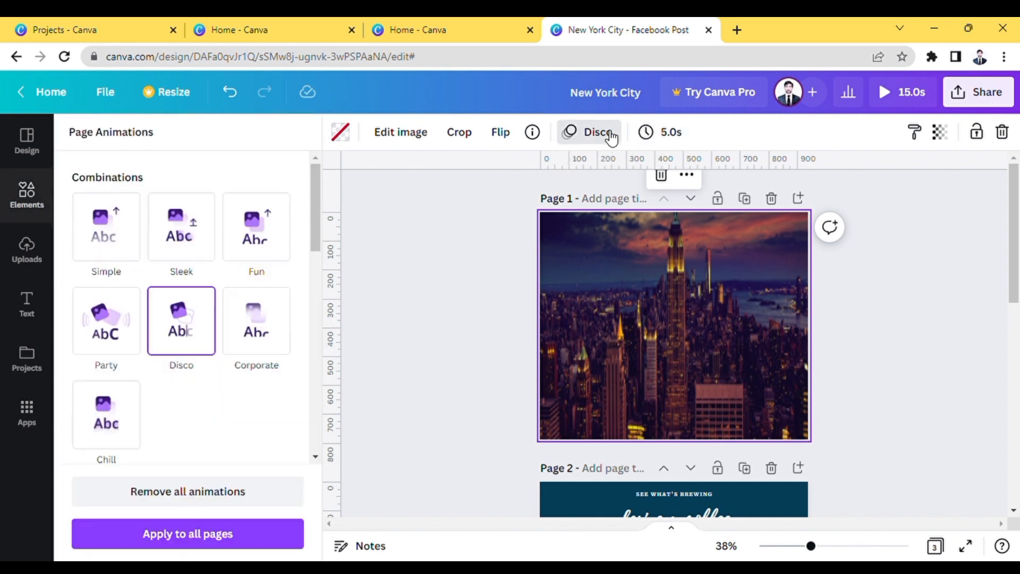
pyautogui.click(114, 413)
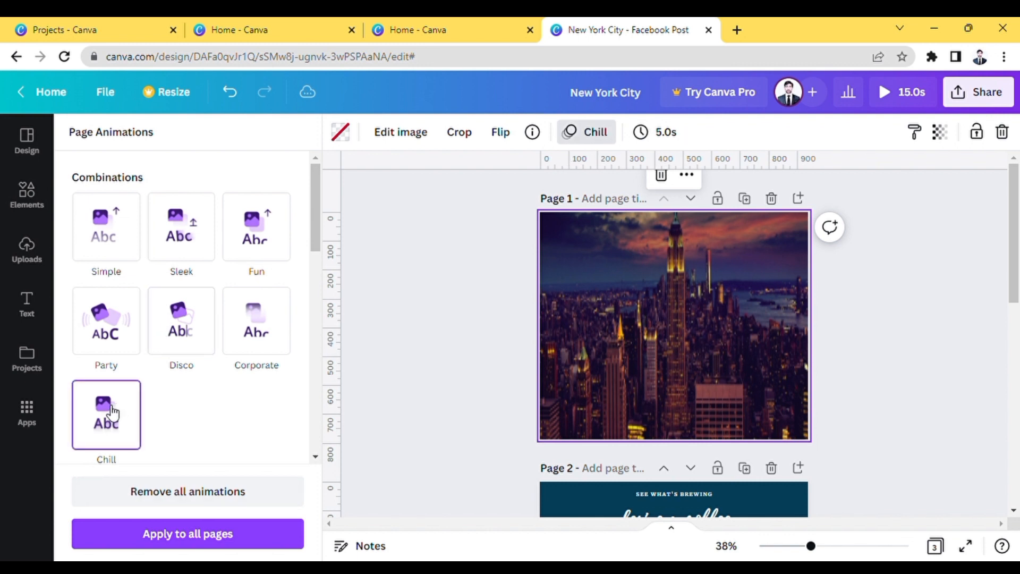
pyautogui.click(237, 535)
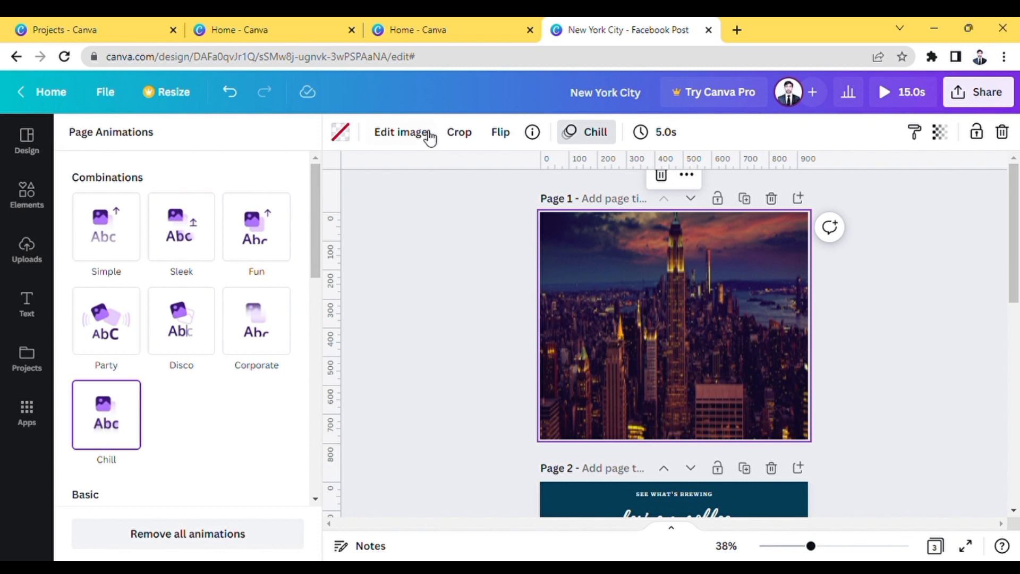
# Try different timings for page 1 and set its duration to 19.5 seconds
pyautogui.click(668, 138)
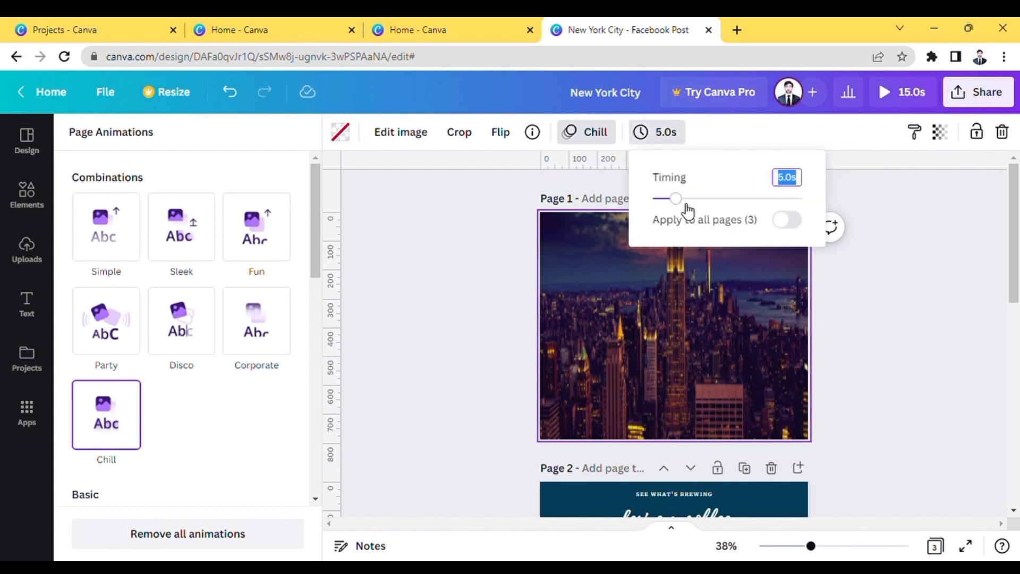
pyautogui.click(704, 200)
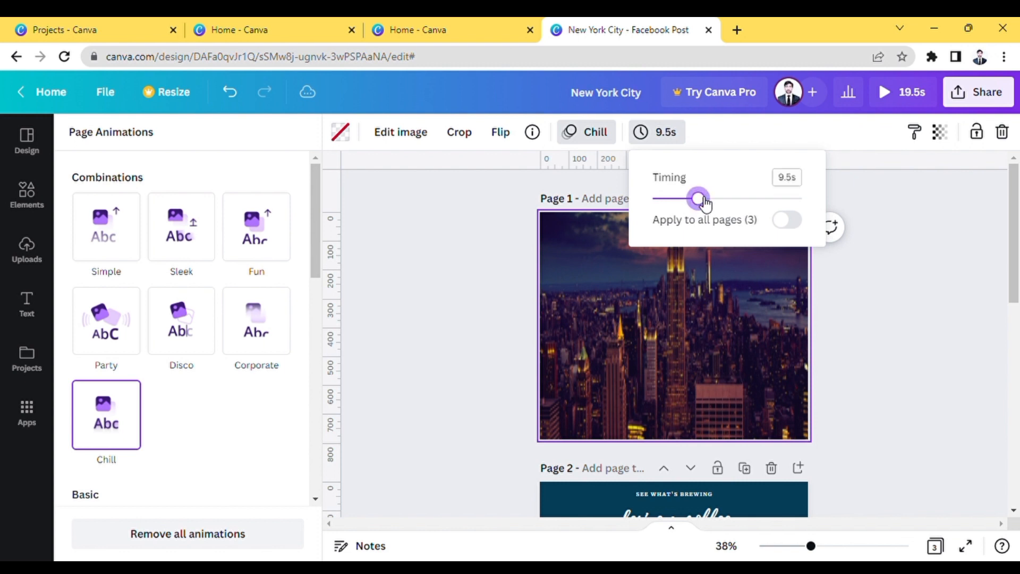
pyautogui.click(736, 200)
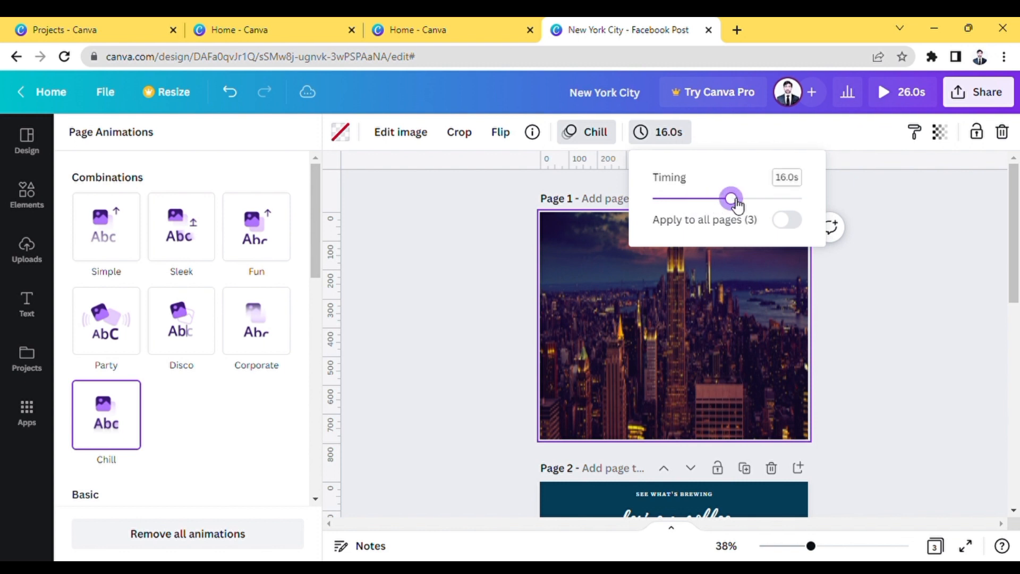
pyautogui.click(786, 204)
pyautogui.click(805, 204)
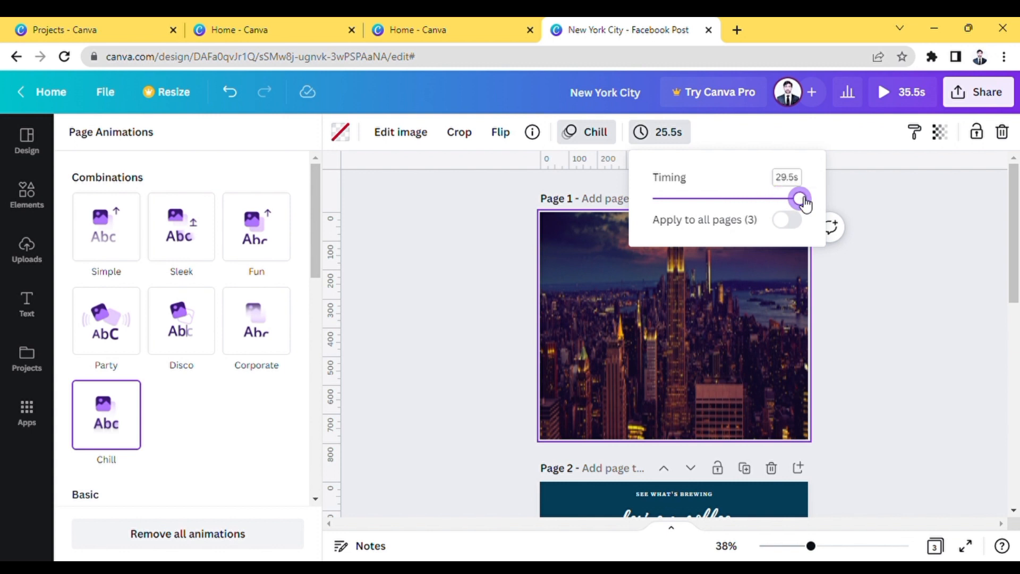
pyautogui.click(749, 200)
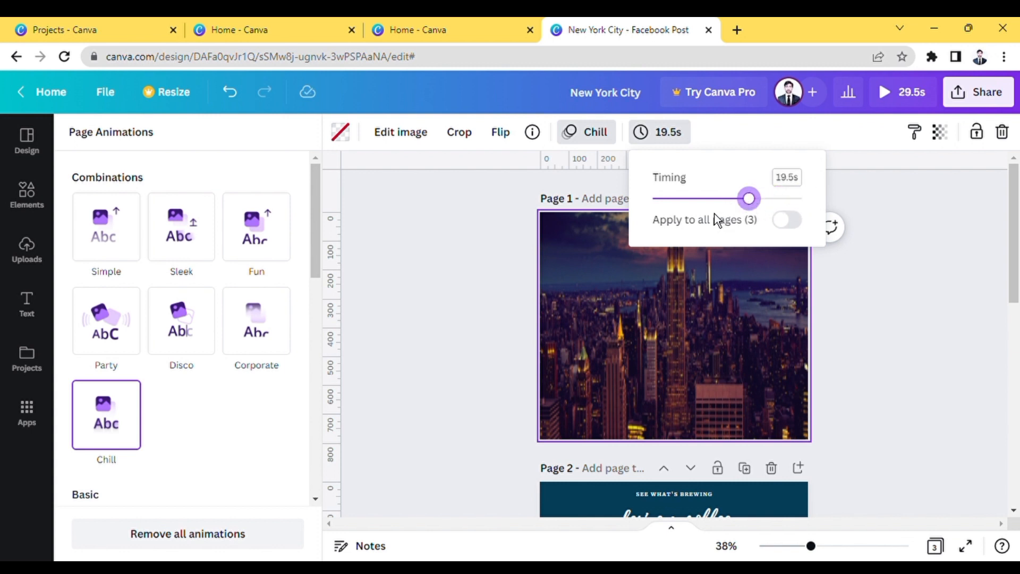
# Copy the skyline photo's style onto the photo itself and set its transparency to 2
pyautogui.click(925, 134)
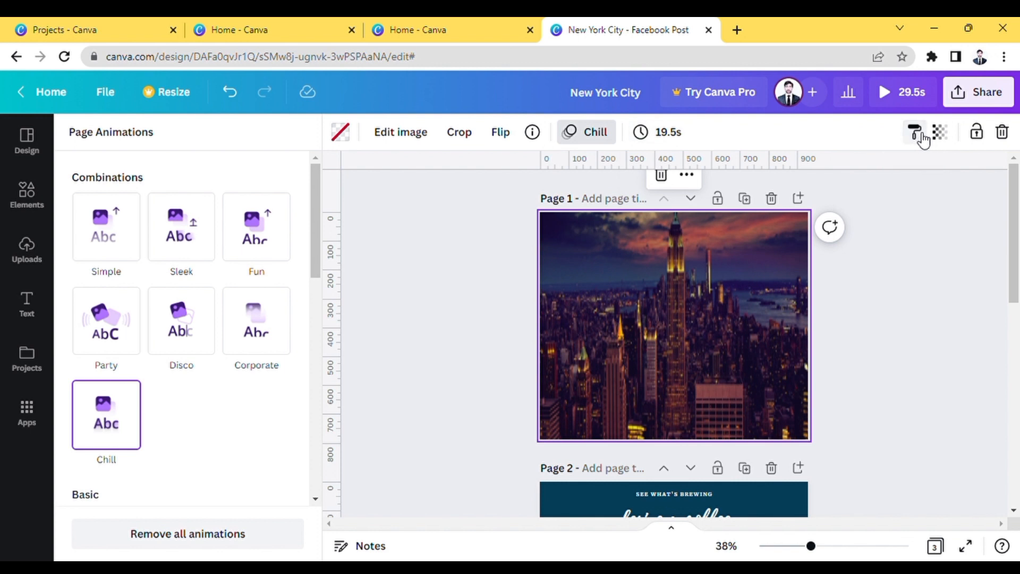
pyautogui.click(648, 309)
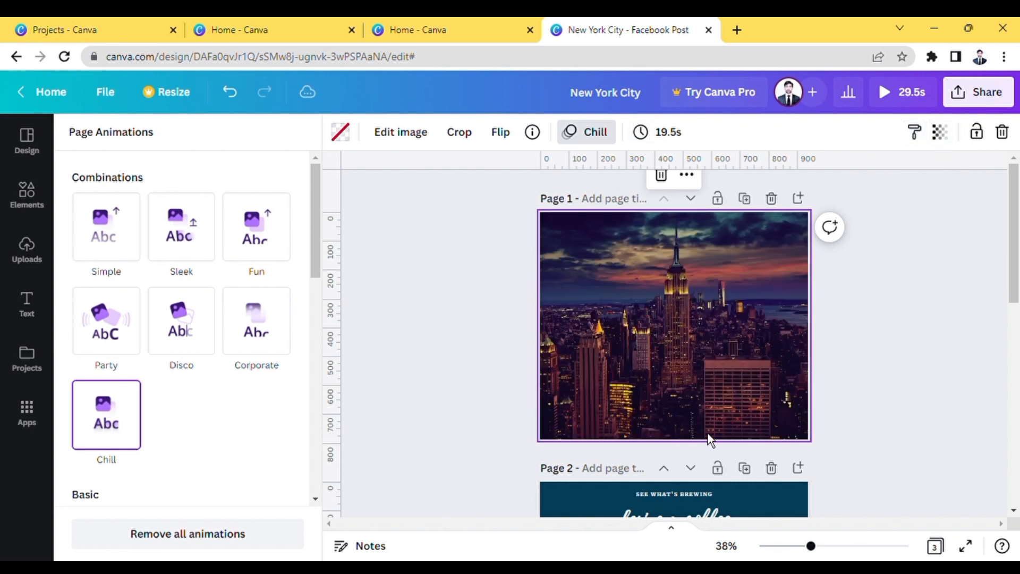
pyautogui.click(940, 133)
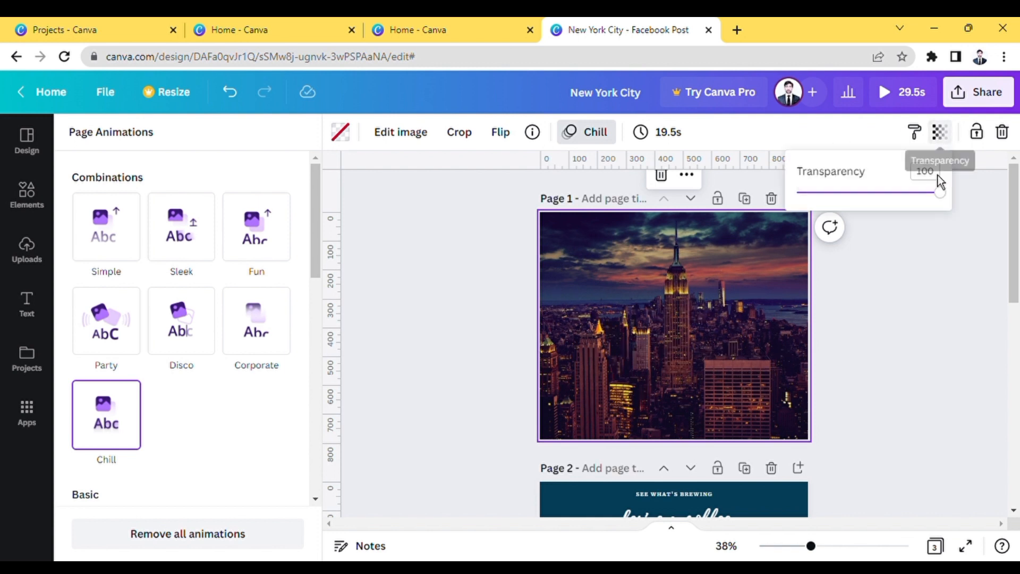
pyautogui.moveTo(925, 198); pyautogui.dragTo(871, 198)
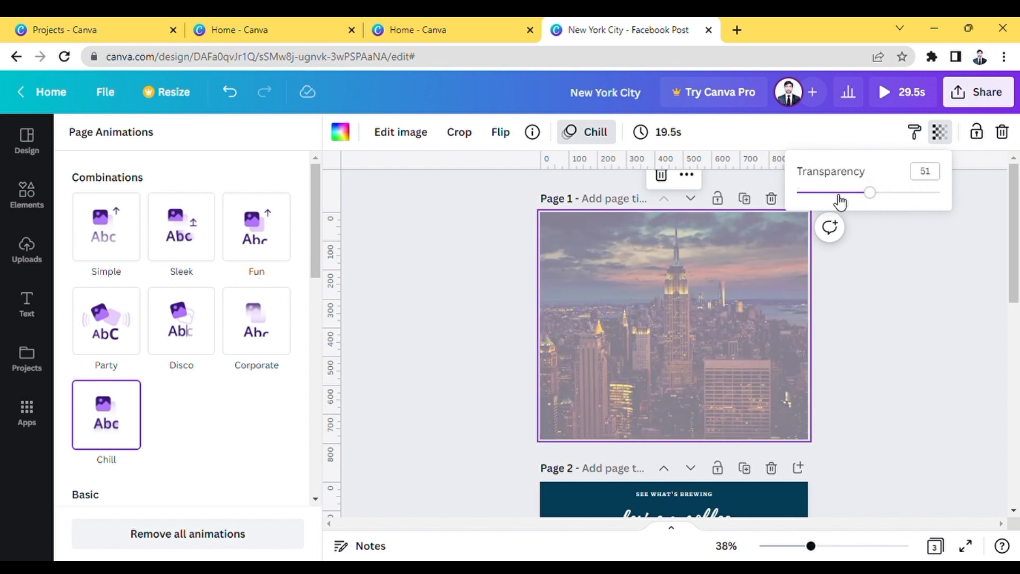
pyautogui.click(838, 193)
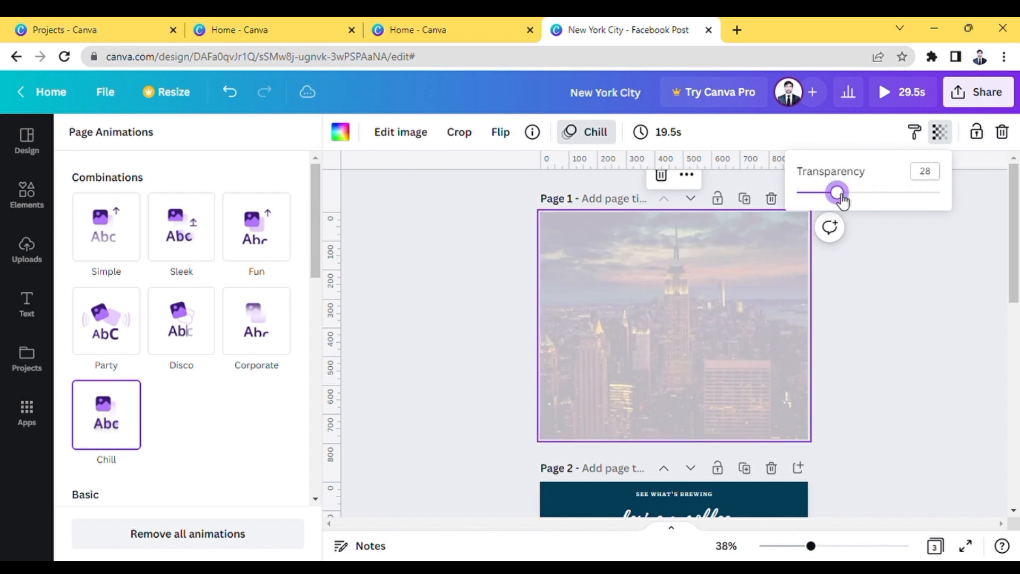
pyautogui.click(982, 209)
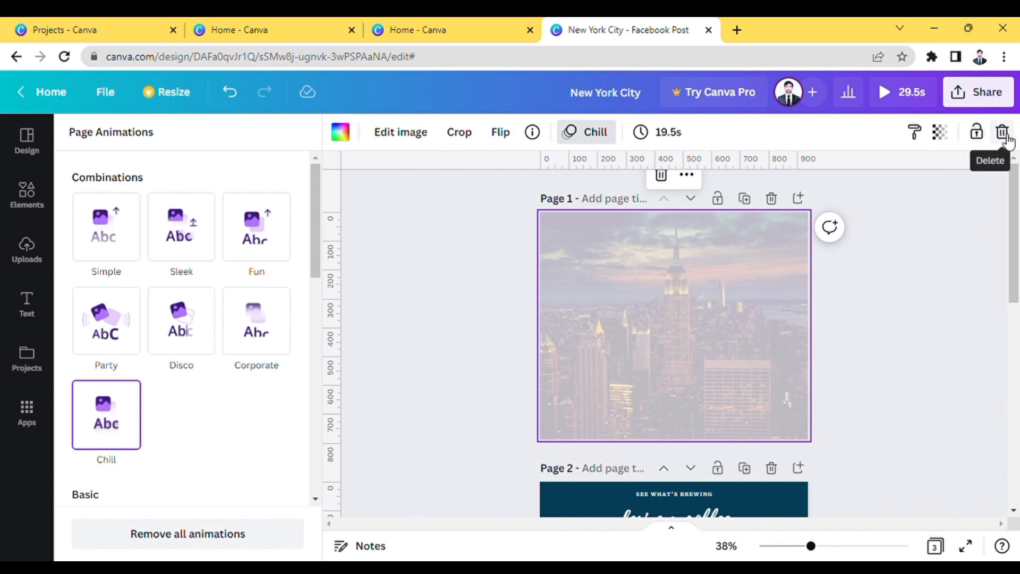
pyautogui.click(941, 136)
pyautogui.click(804, 193)
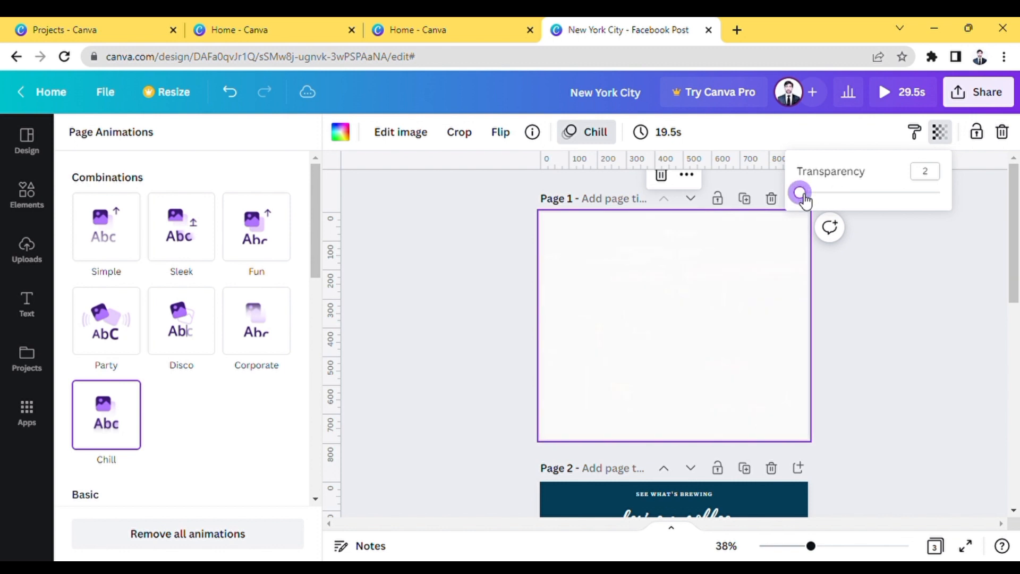
pyautogui.click(979, 340)
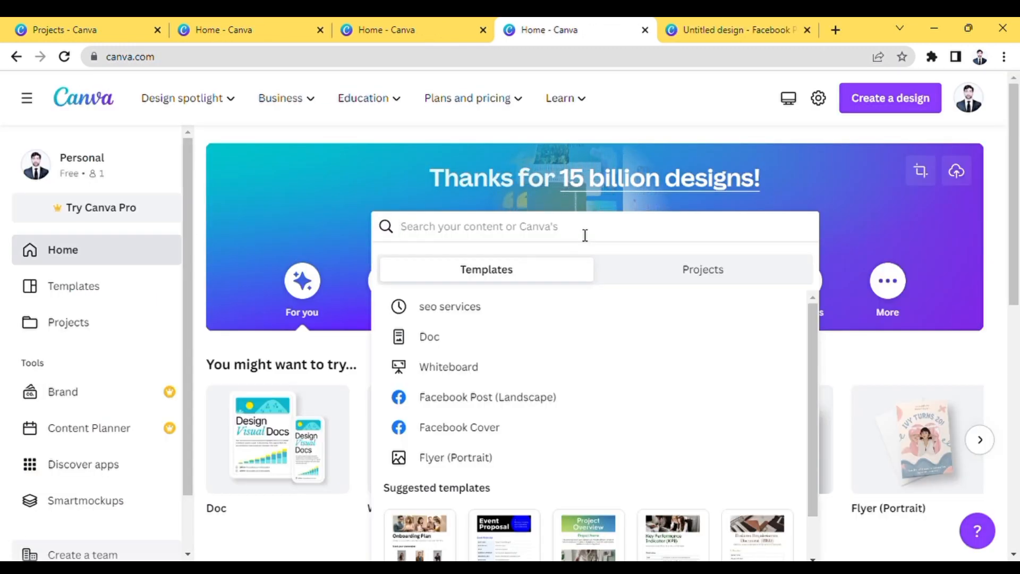
# Search the Canva home page's templates for "facebook cover photo"
pyautogui.click(277, 212)
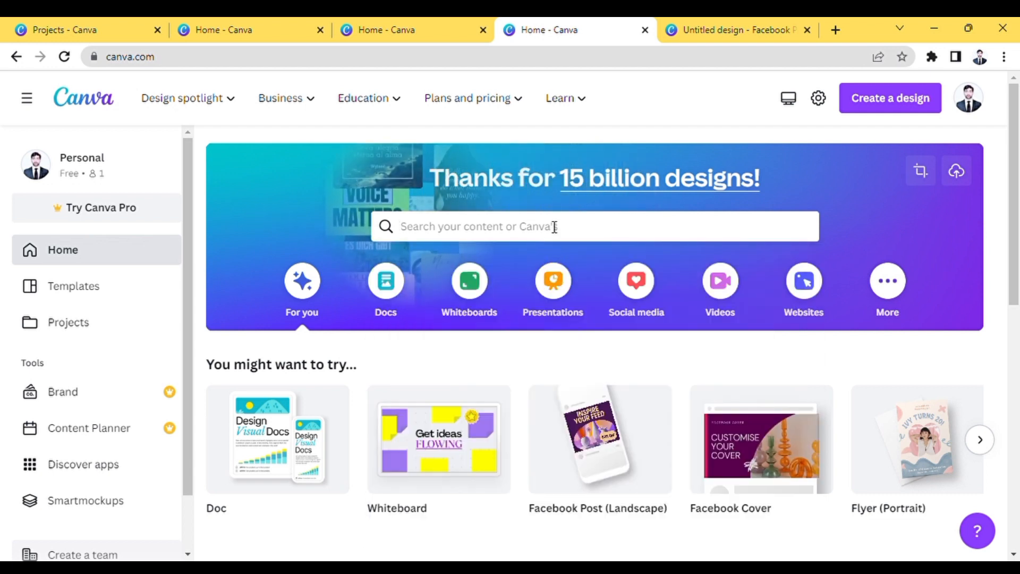
pyautogui.click(420, 226)
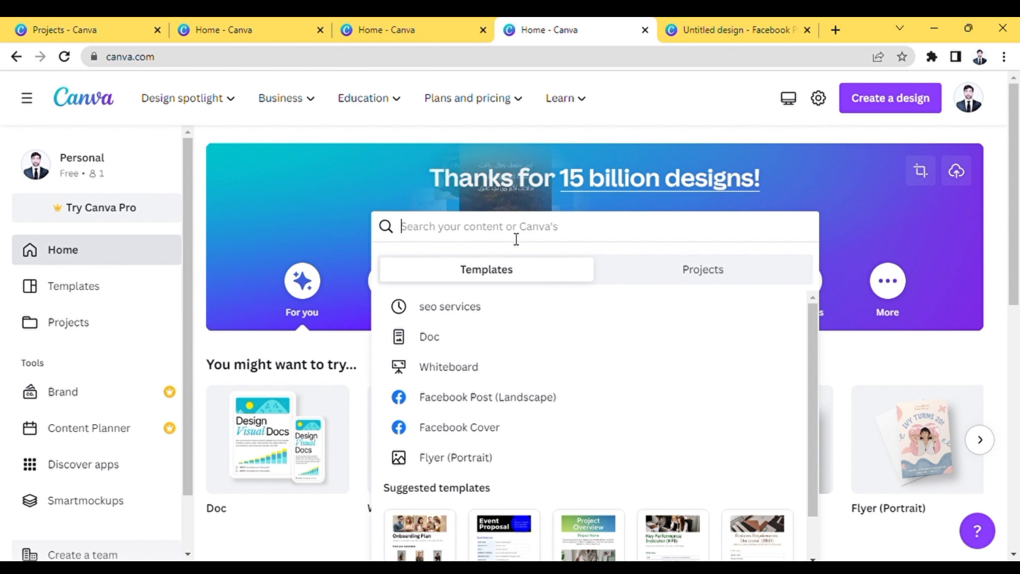
pyautogui.write('faceb')
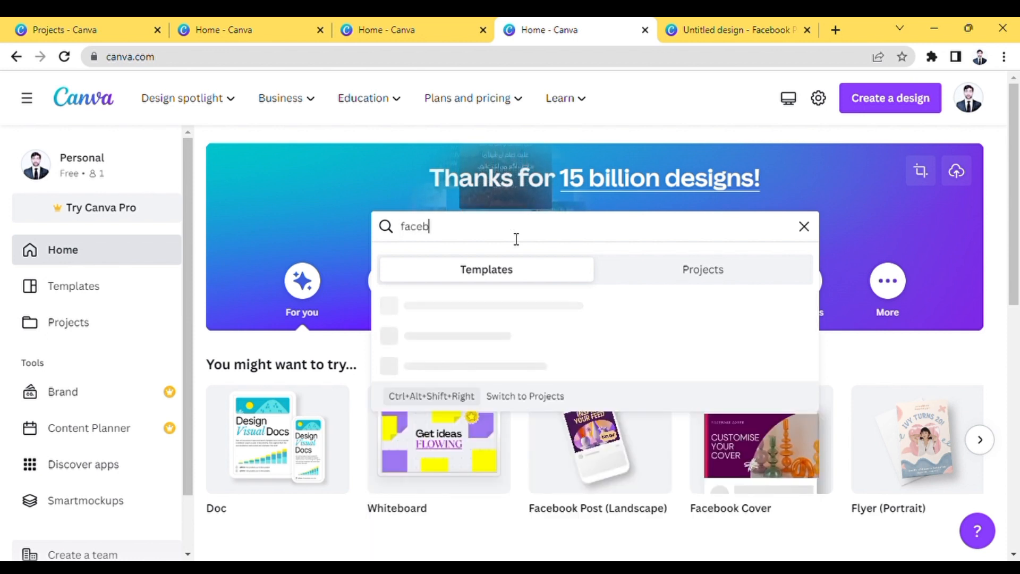
pyautogui.write('ook cover ')
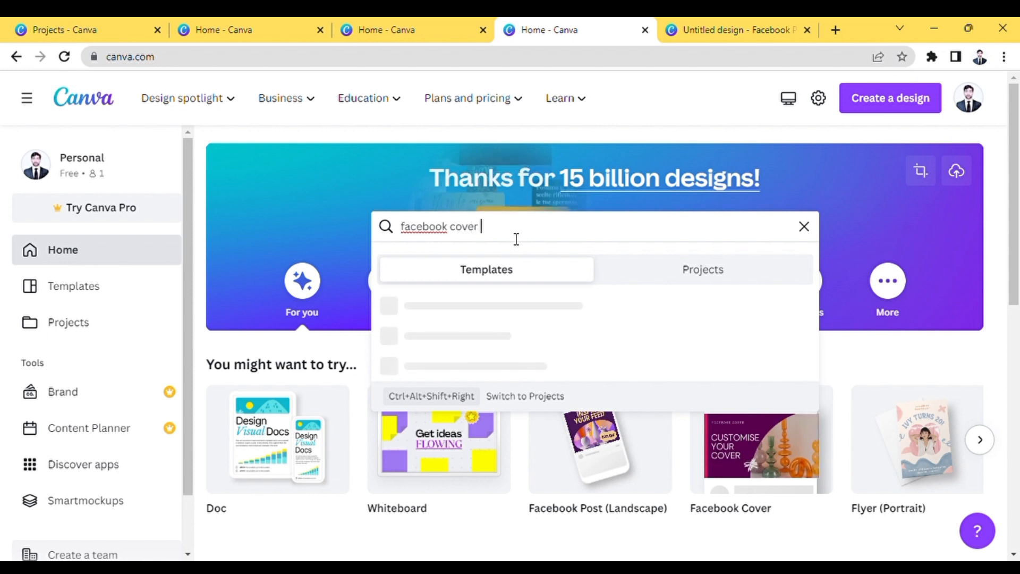
pyautogui.write('photo')
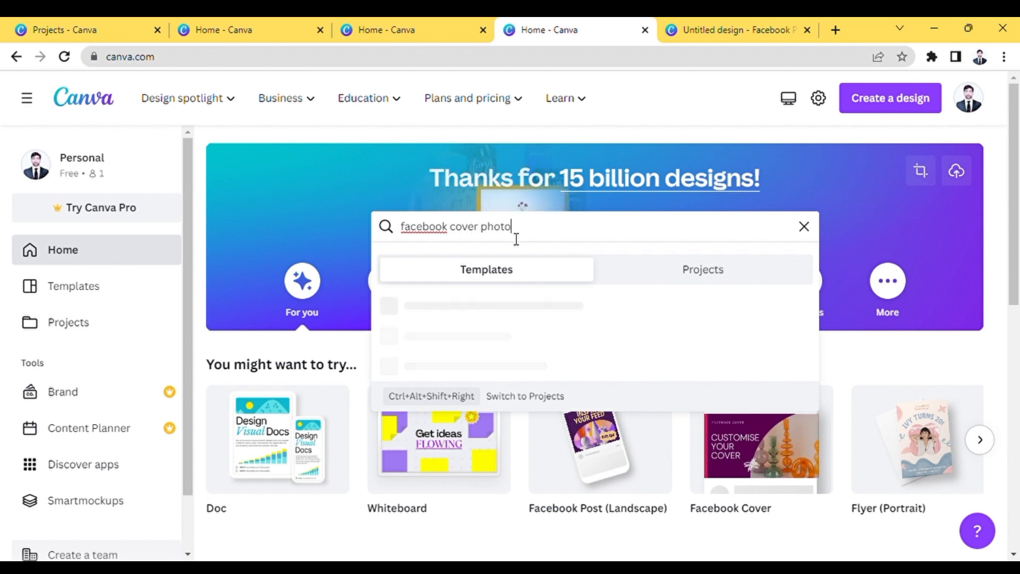
pyautogui.press('Return')
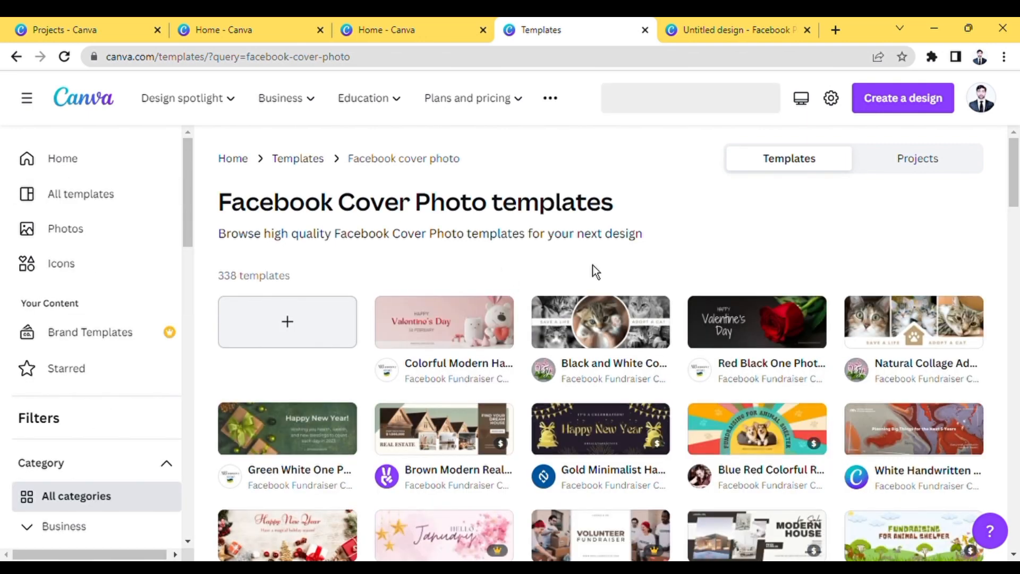
# Browse the cover photo templates and open the Purple and Neon Green Colorful Shapes and Scribbles Animals template with two rabbits for customizing
pyautogui.scroll(-3, 616, 345)
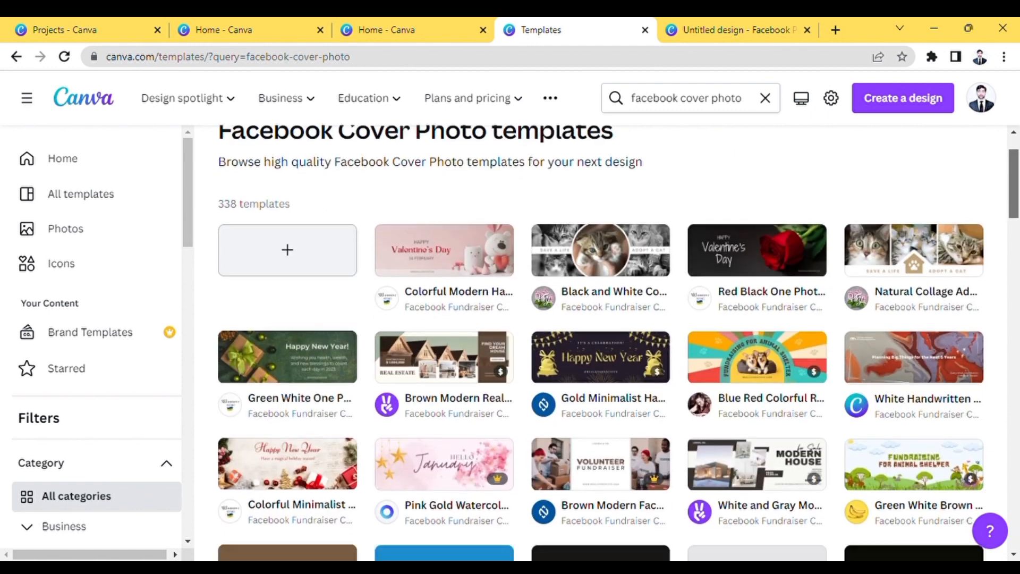
pyautogui.scroll(-10, 616, 345)
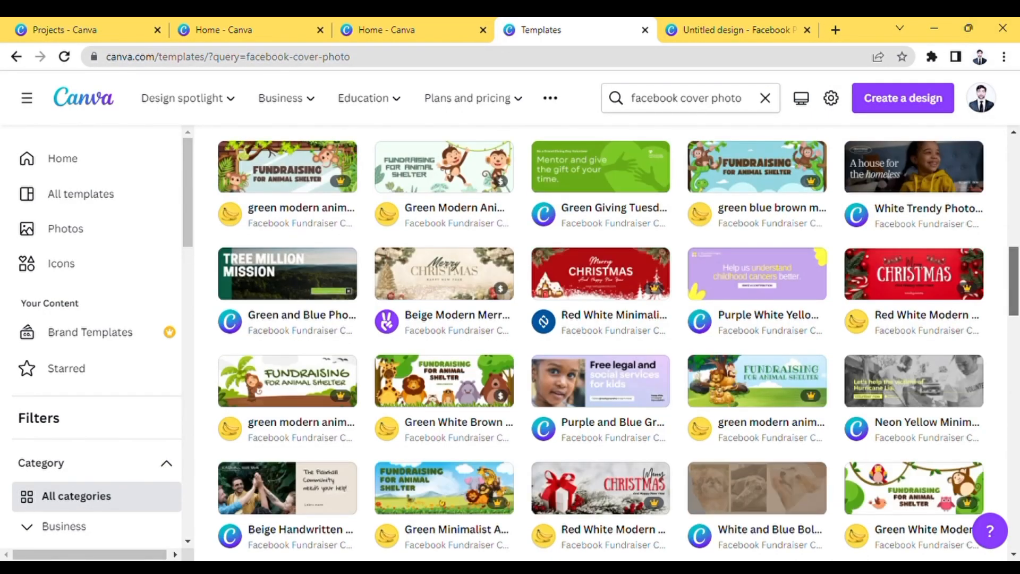
pyautogui.scroll(-20, 617, 346)
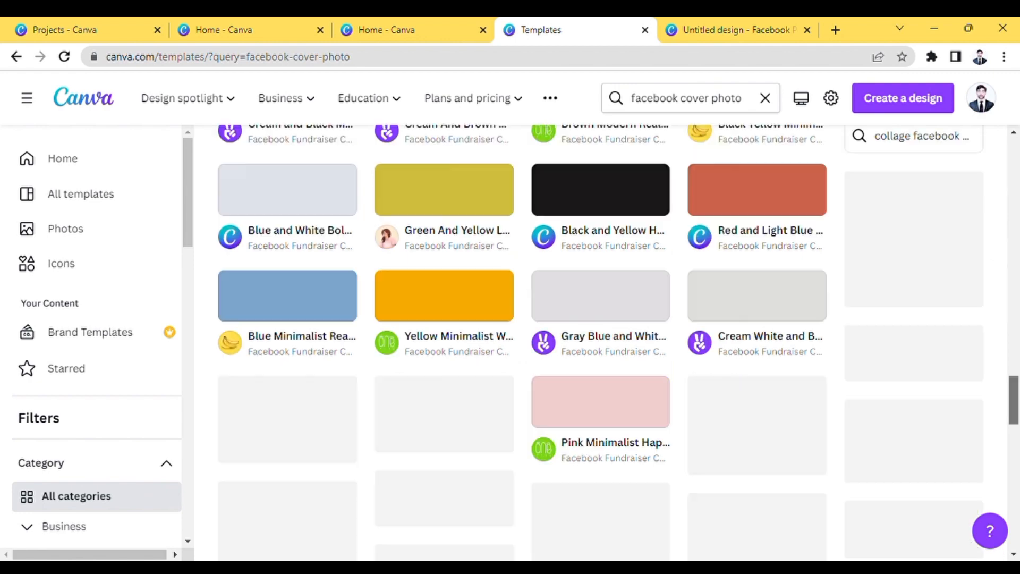
pyautogui.scroll(5, 617, 345)
pyautogui.scroll(6, 616, 346)
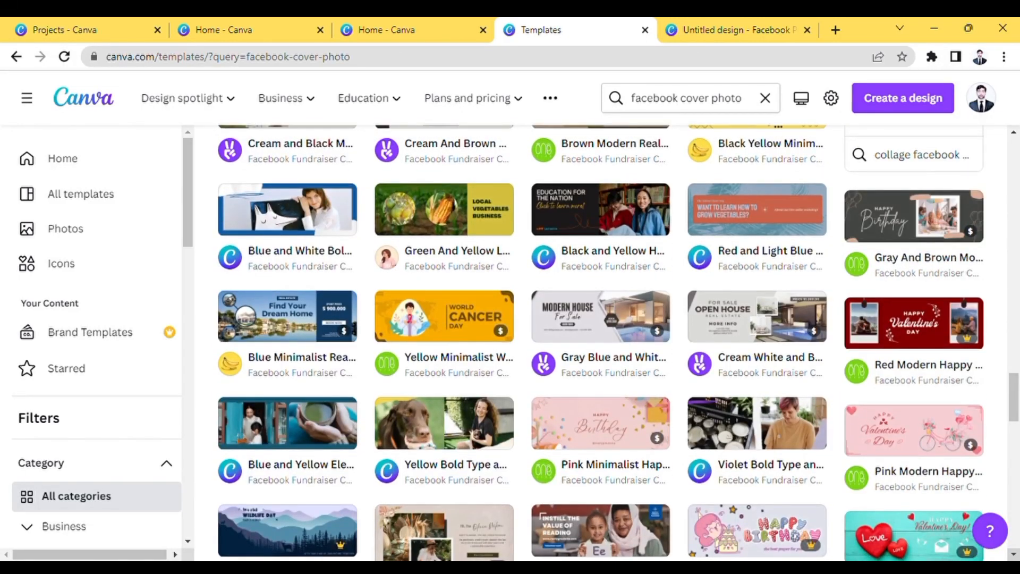
pyautogui.scroll(5, 616, 345)
pyautogui.scroll(5, 616, 345)
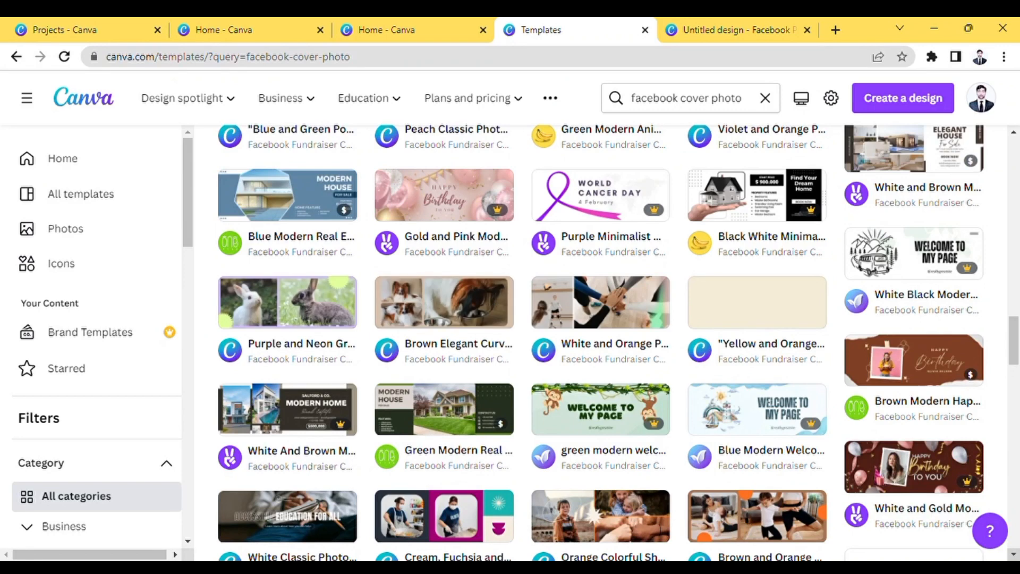
pyautogui.scroll(2, 616, 345)
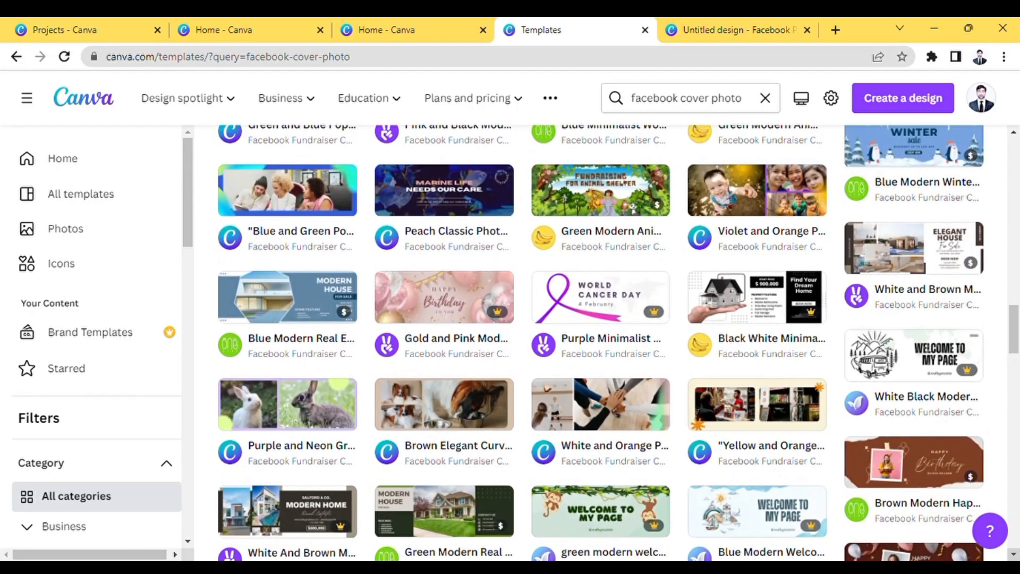
pyautogui.click(286, 404)
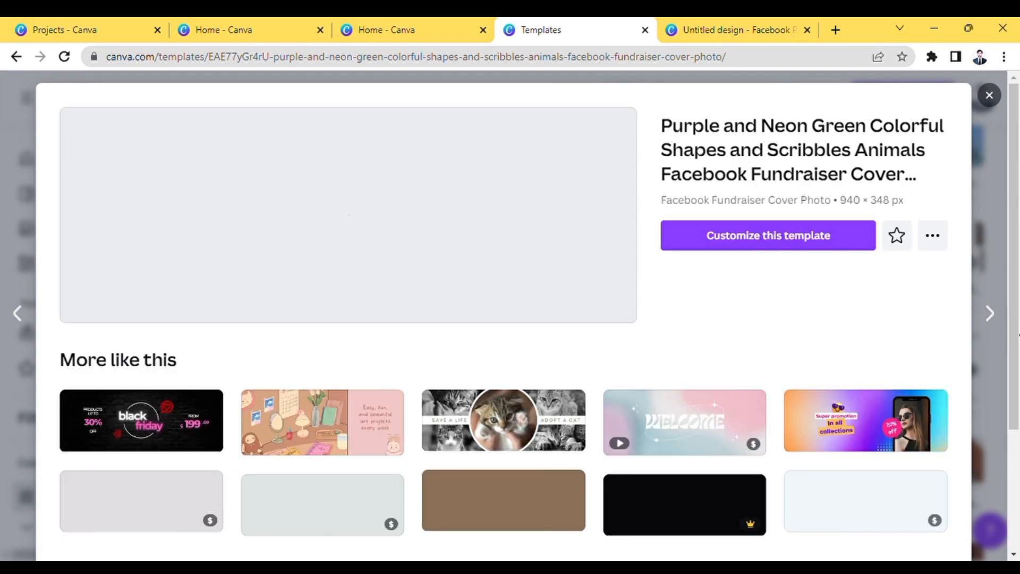
pyautogui.click(795, 238)
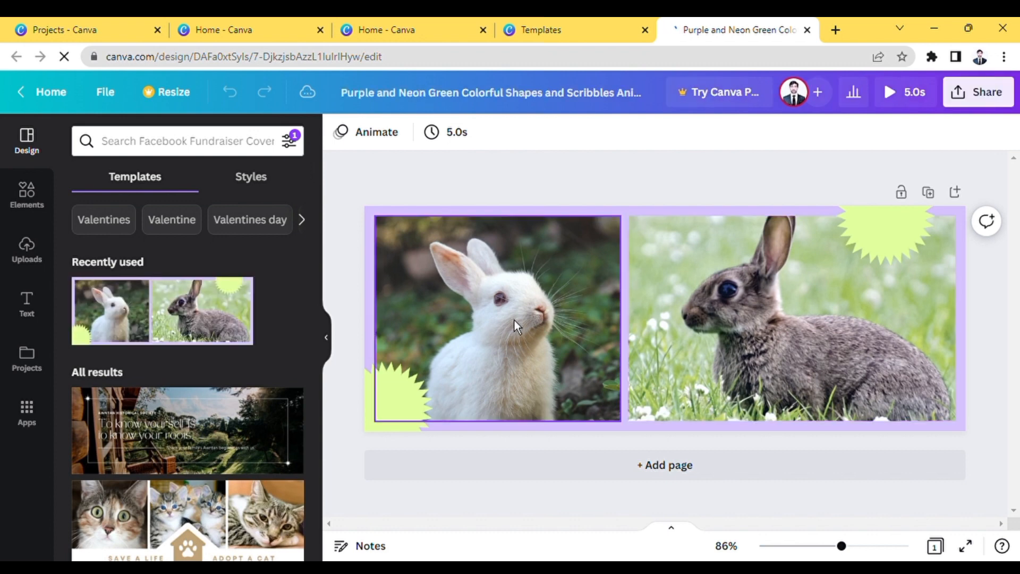
# Add a blank second page below the rabbit cover page
pyautogui.click(696, 470)
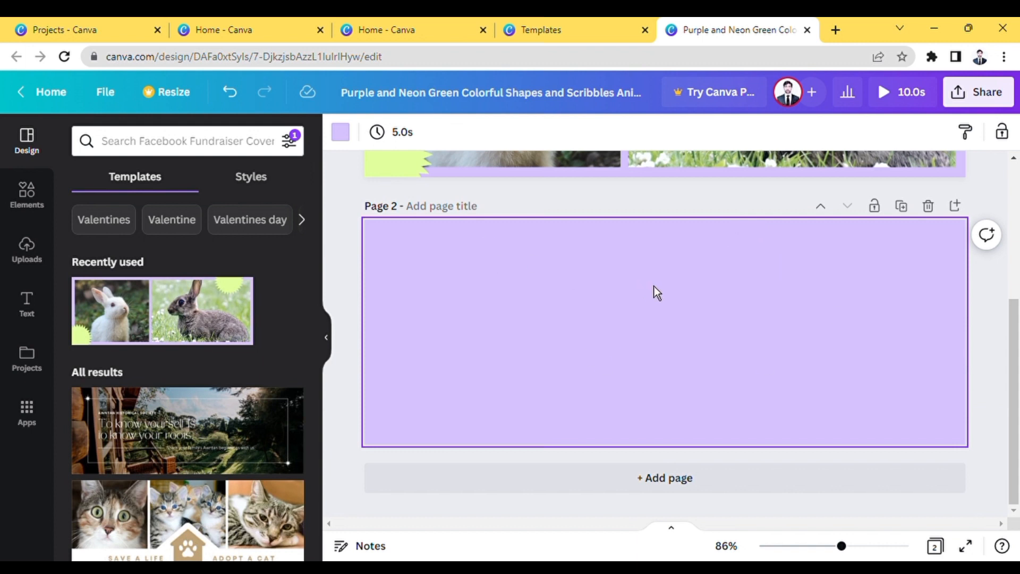
pyautogui.scroll(5, 665, 329)
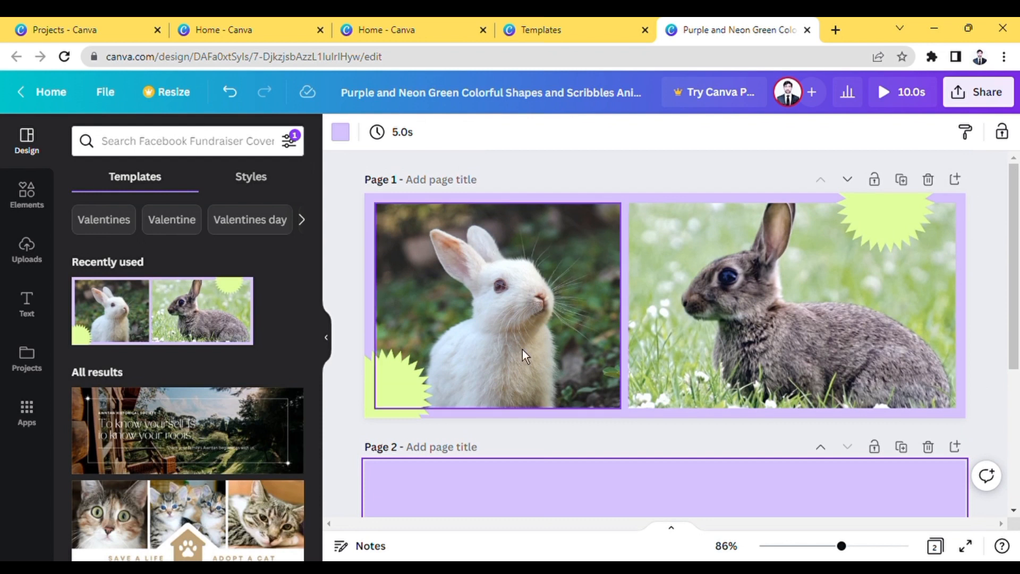
pyautogui.click(159, 154)
pyautogui.write('square')
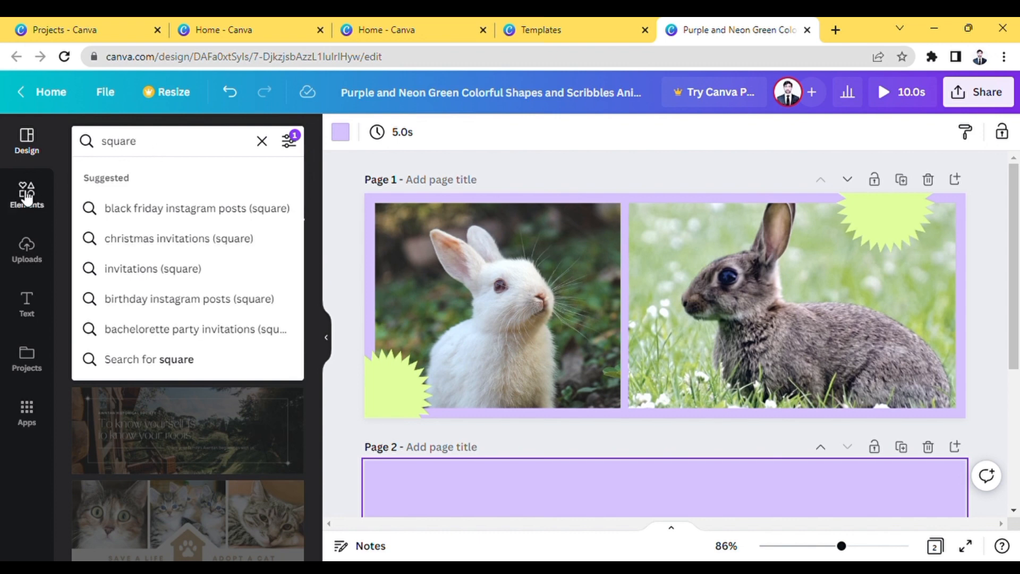
pyautogui.press('Return')
# Search the elements library for "square"
pyautogui.click(26, 198)
pyautogui.click(218, 143)
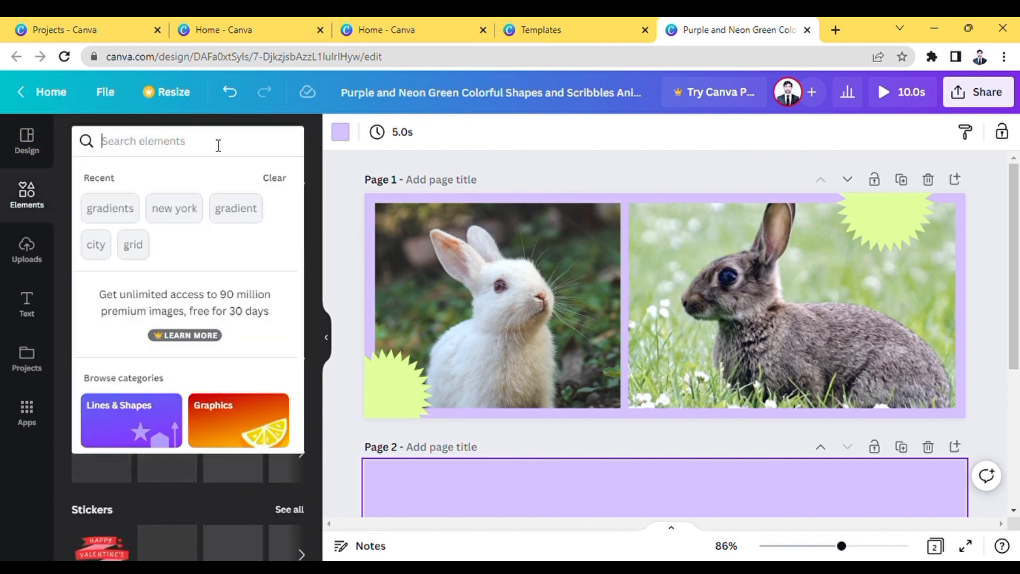
pyautogui.write('squa')
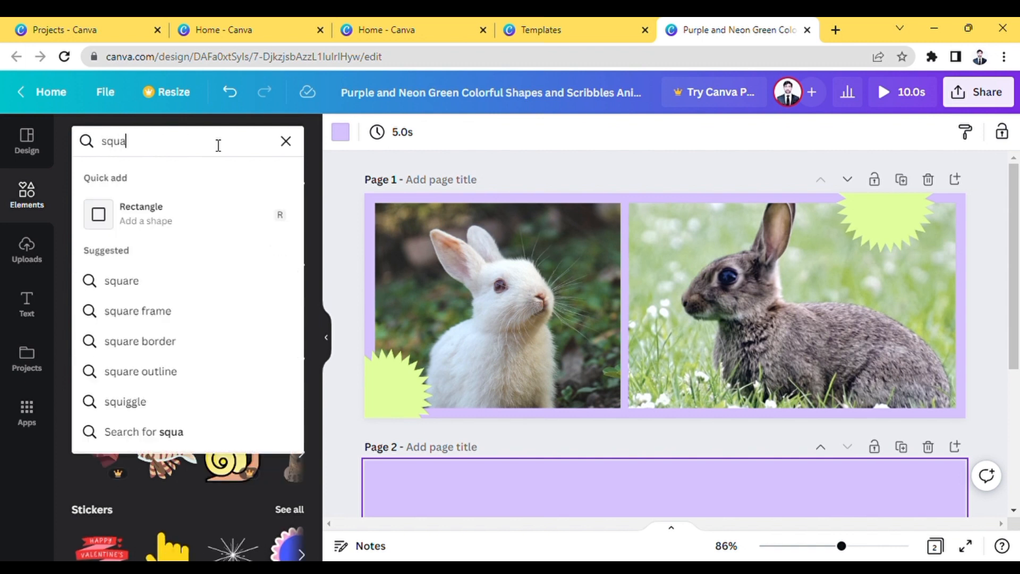
pyautogui.write('re')
pyautogui.press('Return')
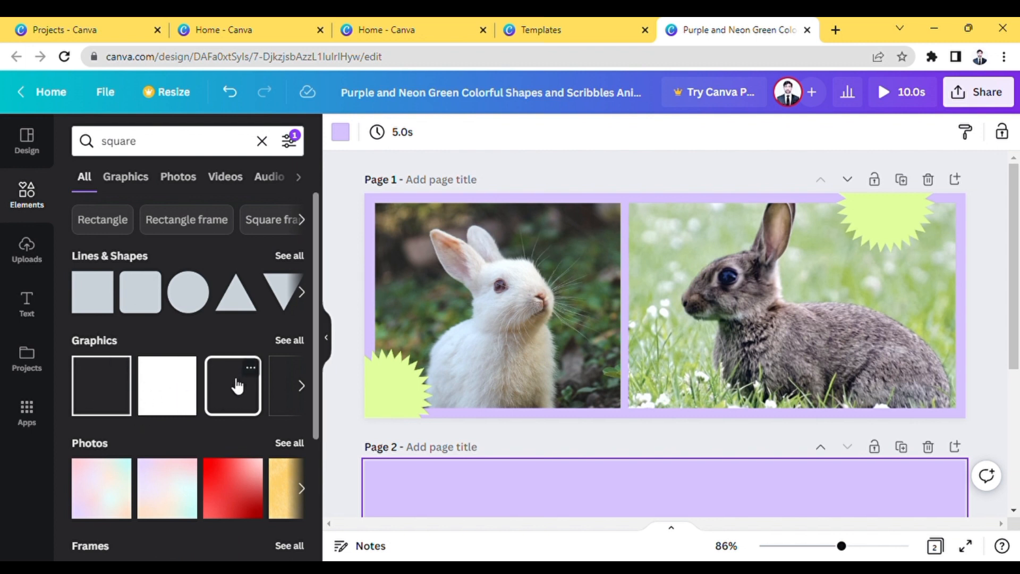
# Place a black rounded square outline in page 2's upper-left area and delete the extra copies
pyautogui.click(237, 388)
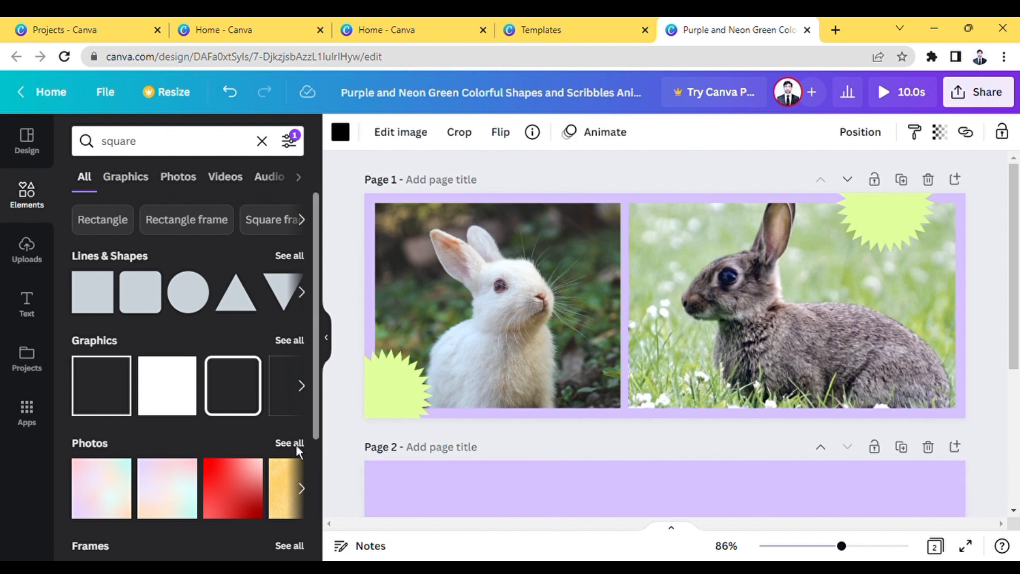
pyautogui.moveTo(234, 390); pyautogui.dragTo(423, 432)
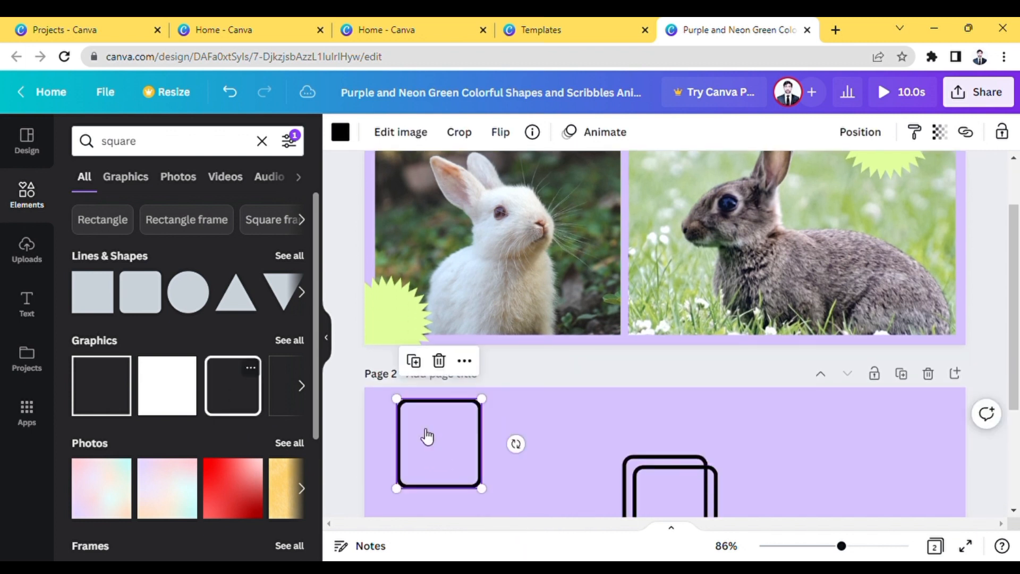
pyautogui.click(672, 507)
pyautogui.press('Delete')
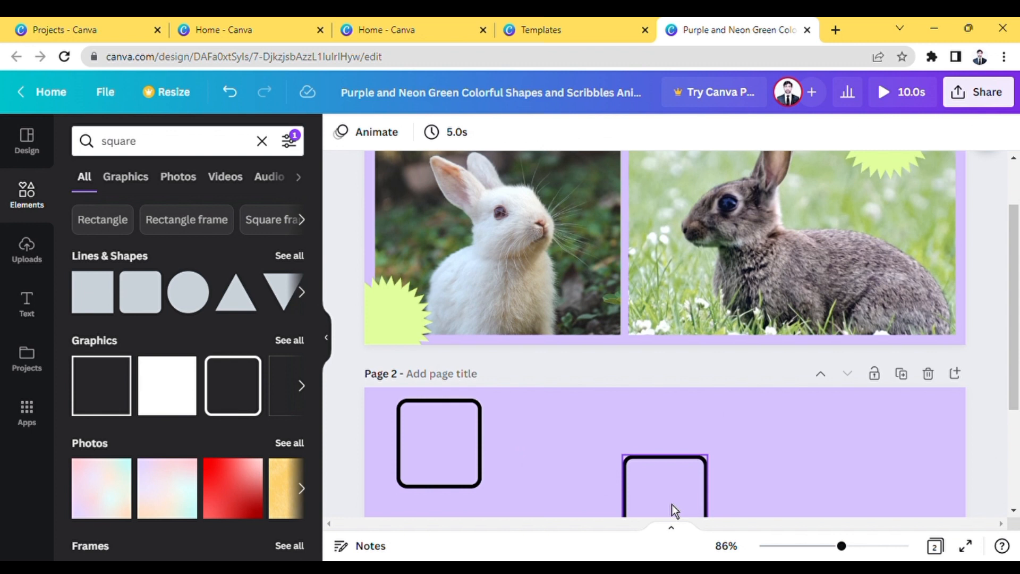
pyautogui.click(672, 505)
pyautogui.press('Delete')
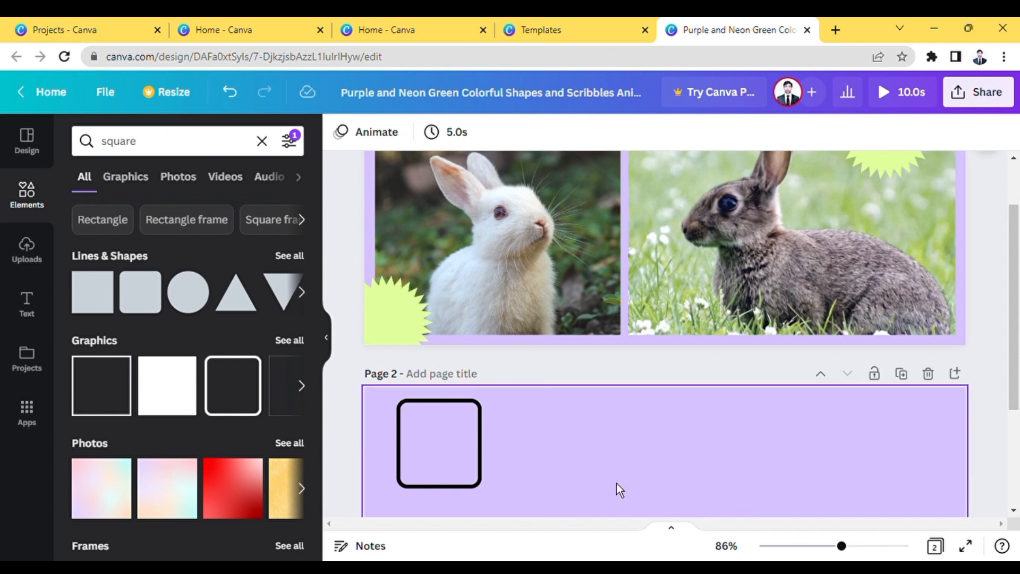
# Enlarge the rounded square outline and move it close to page 2's upper-left corner
pyautogui.scroll(-3, 579, 242)
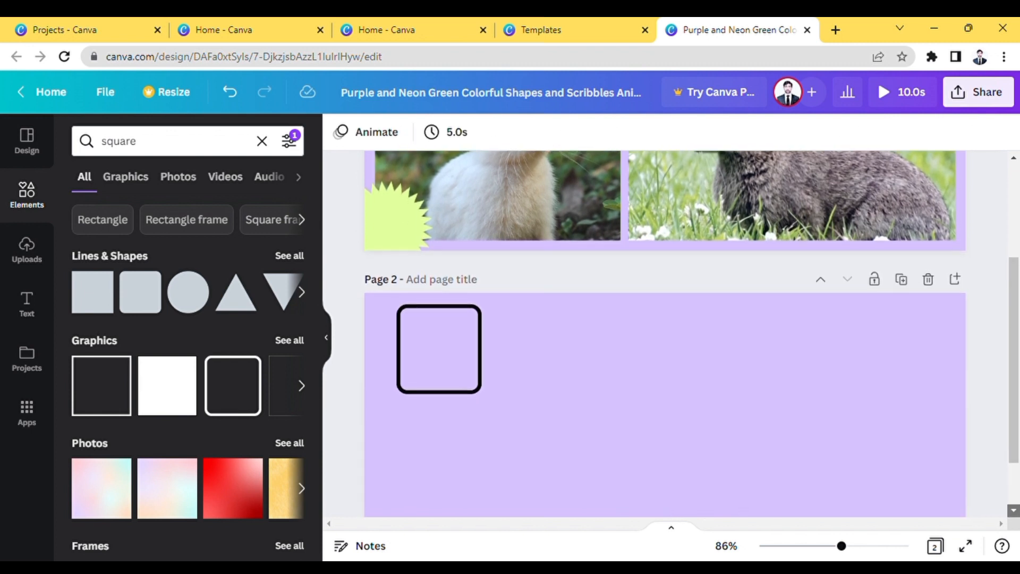
pyautogui.click(445, 334)
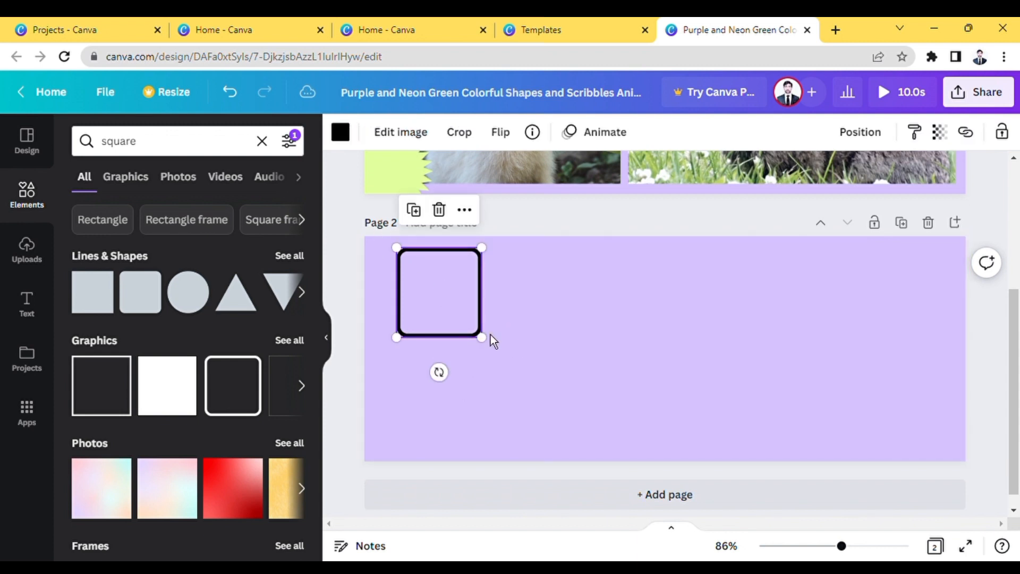
pyautogui.moveTo(484, 340); pyautogui.dragTo(549, 408)
pyautogui.rightClick(560, 389)
pyautogui.moveTo(431, 329); pyautogui.dragTo(408, 329)
pyautogui.rightClick(408, 328)
pyautogui.press('Escape')
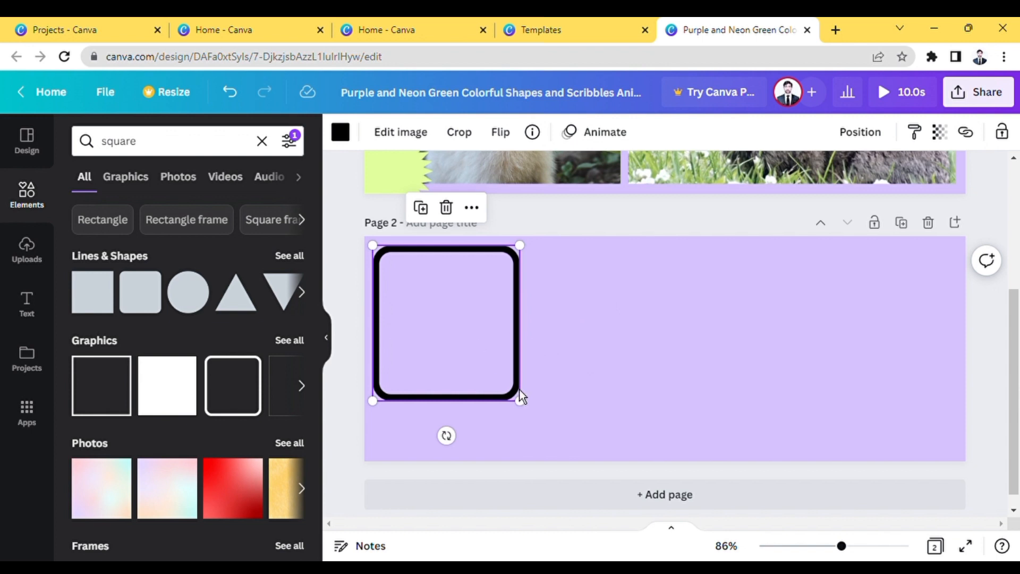
# Duplicate the rounded square twice and line up the copies in a row beside the original
pyautogui.moveTo(481, 359); pyautogui.dragTo(641, 356)
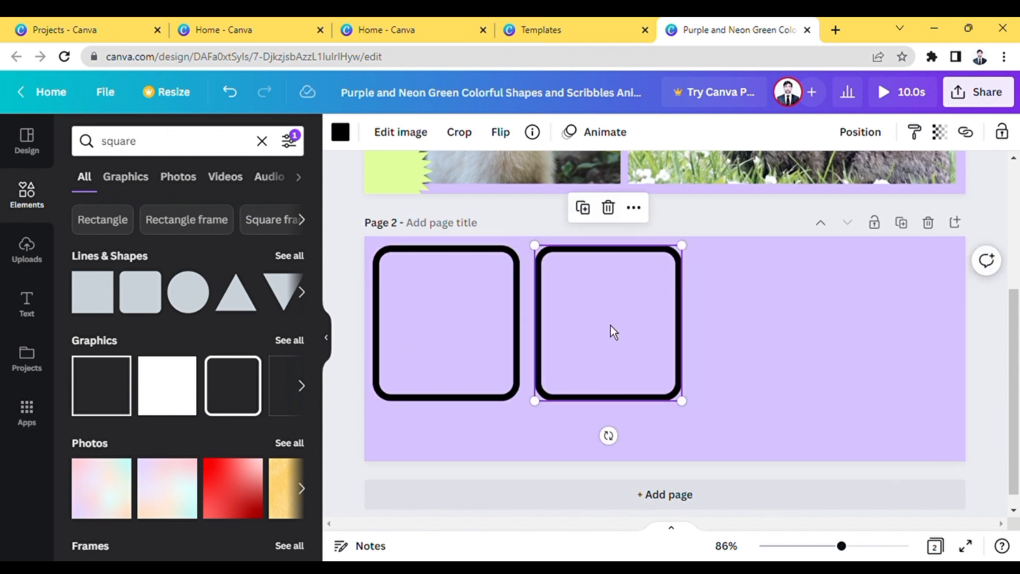
pyautogui.moveTo(611, 325); pyautogui.dragTo(763, 321)
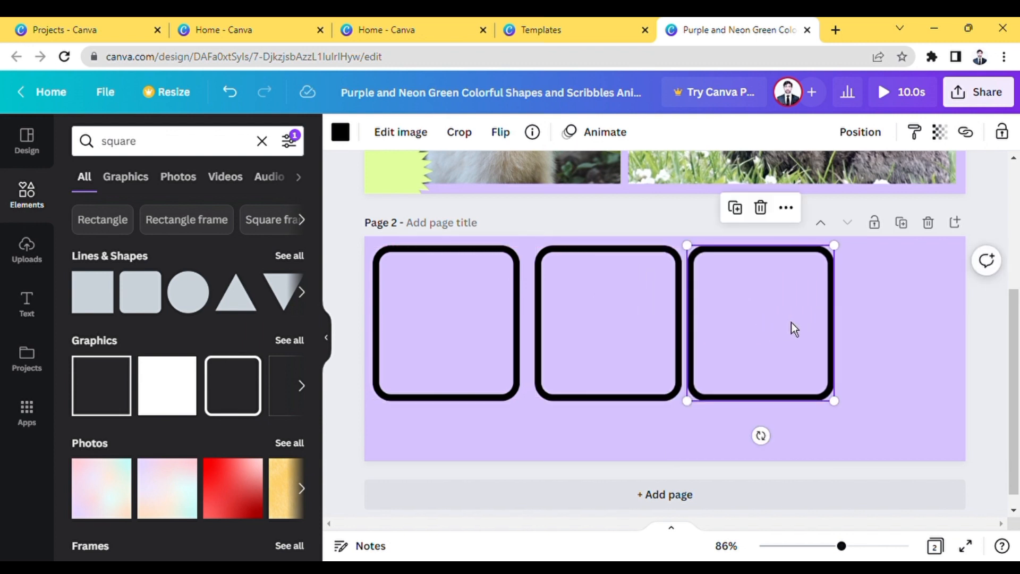
pyautogui.moveTo(757, 314); pyautogui.dragTo(760, 314)
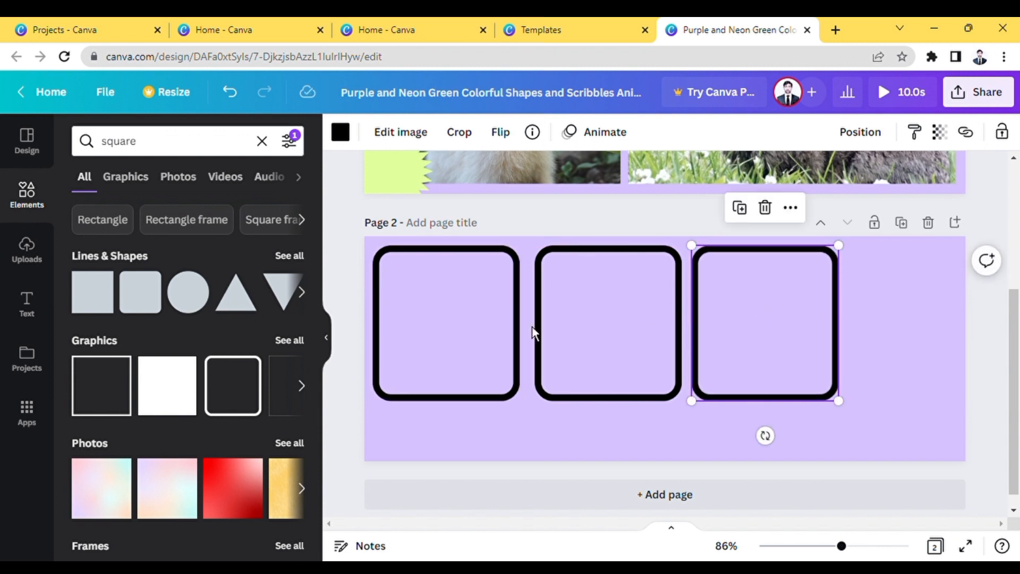
pyautogui.moveTo(578, 343)
pyautogui.mouseDown()
pyautogui.moveTo(569, 343)
pyautogui.moveTo(594, 333)
pyautogui.mouseUp()
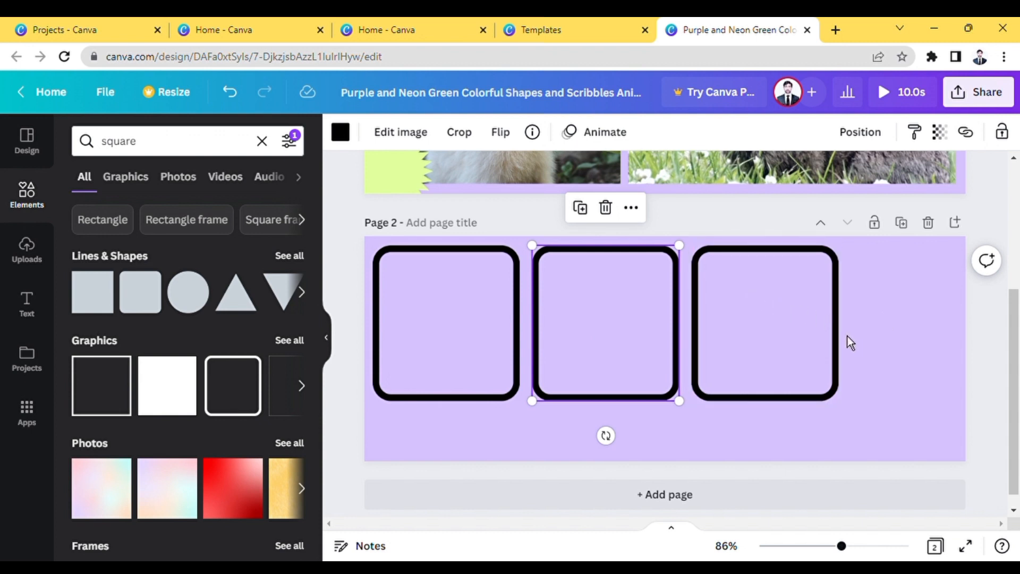
# Move the third rounded square toward the page's right edge and enlarge it slightly
pyautogui.moveTo(728, 319); pyautogui.dragTo(819, 316)
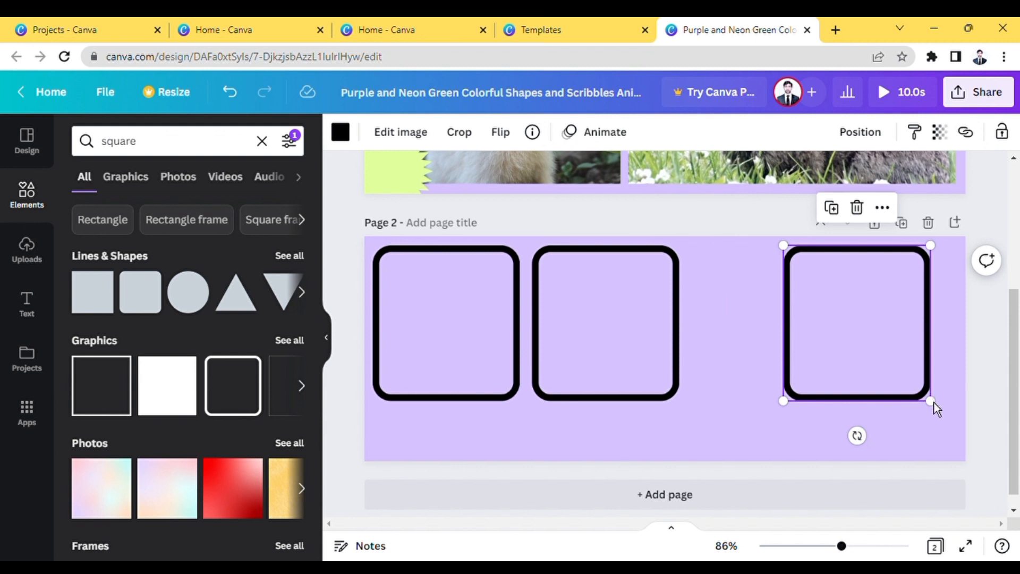
pyautogui.moveTo(940, 405); pyautogui.dragTo(973, 413)
pyautogui.click(973, 415)
pyautogui.click(731, 439)
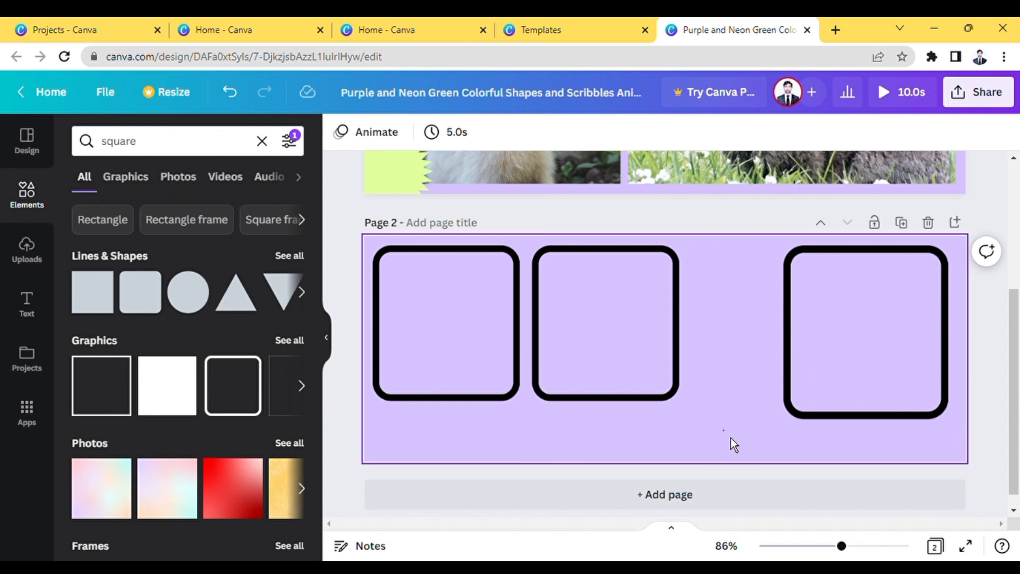
# Resize and reposition the left and middle rounded squares to roughly match the right one and fill the page width
pyautogui.click(586, 344)
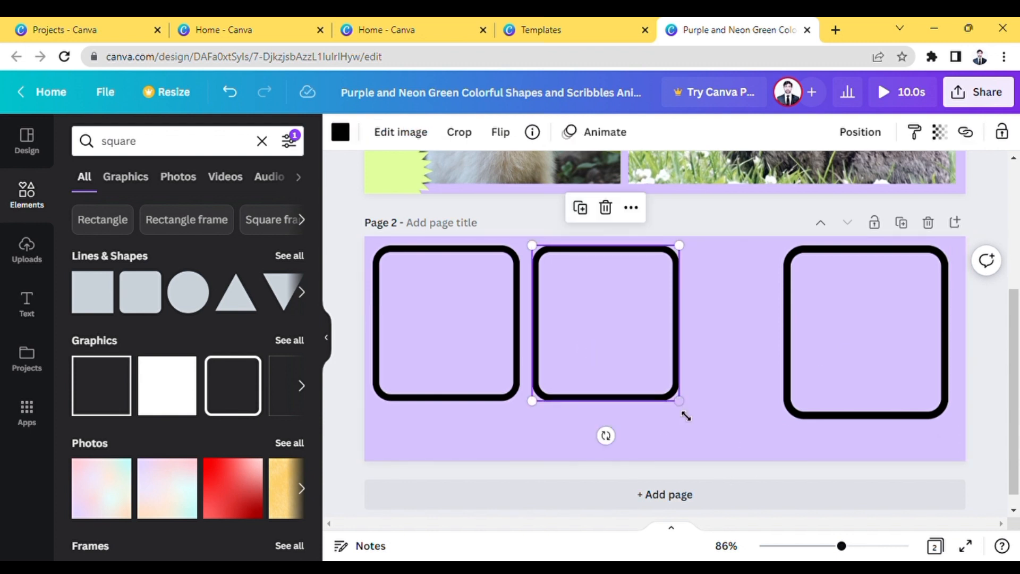
pyautogui.moveTo(688, 410); pyautogui.dragTo(744, 420)
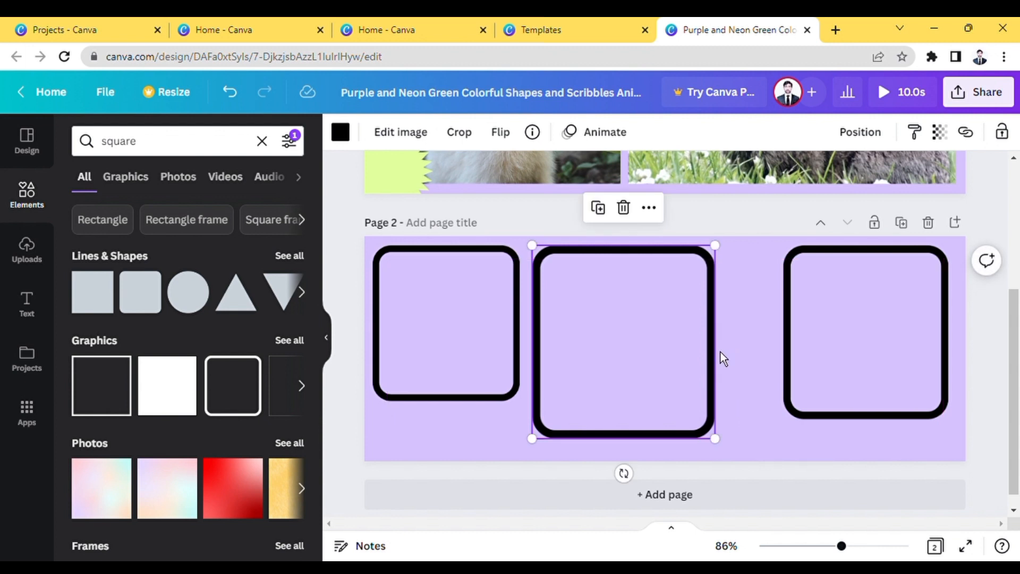
pyautogui.moveTo(721, 352); pyautogui.dragTo(775, 351)
pyautogui.moveTo(465, 318)
pyautogui.mouseDown()
pyautogui.moveTo(521, 341)
pyautogui.moveTo(480, 318)
pyautogui.mouseUp()
pyautogui.moveTo(542, 405); pyautogui.dragTo(583, 411)
pyautogui.click(707, 410)
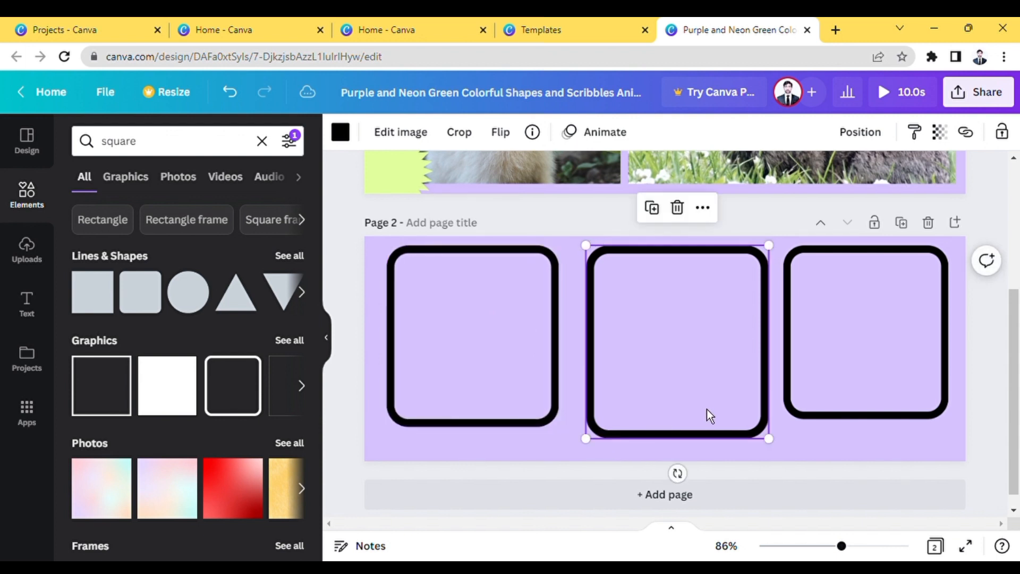
pyautogui.moveTo(771, 440); pyautogui.dragTo(751, 426)
pyautogui.moveTo(698, 362); pyautogui.dragTo(697, 368)
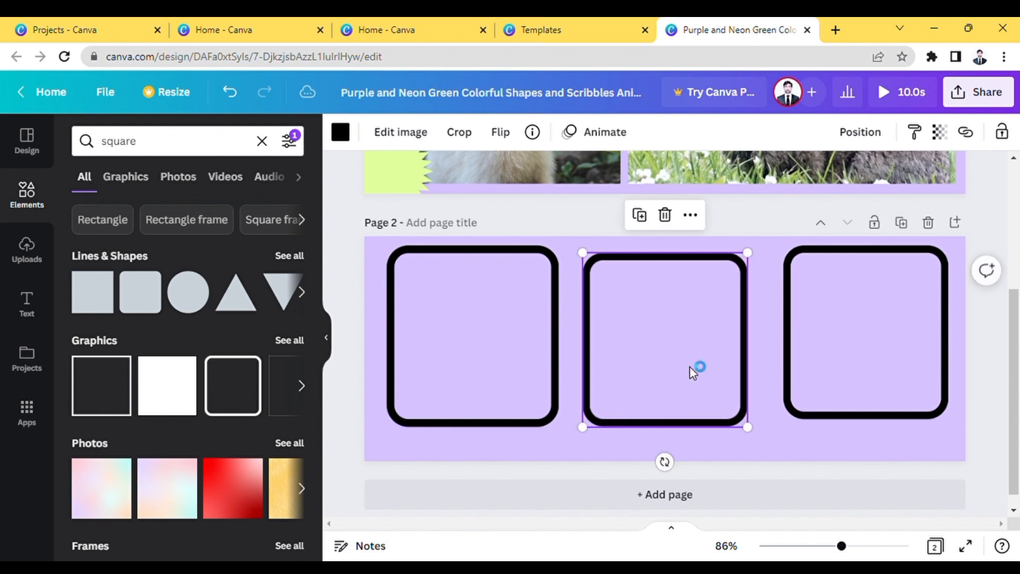
pyautogui.click(386, 322)
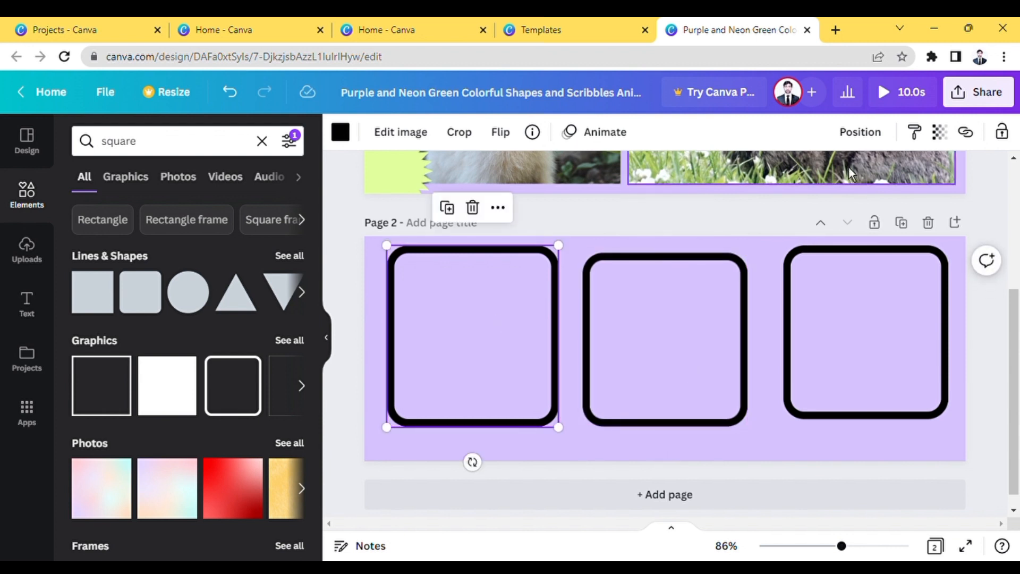
pyautogui.click(861, 133)
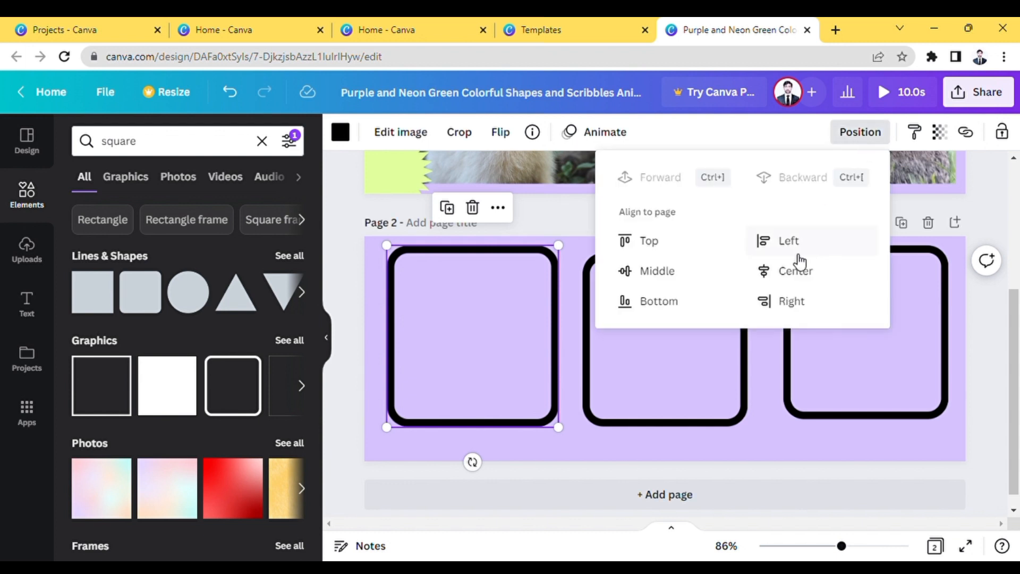
pyautogui.click(548, 363)
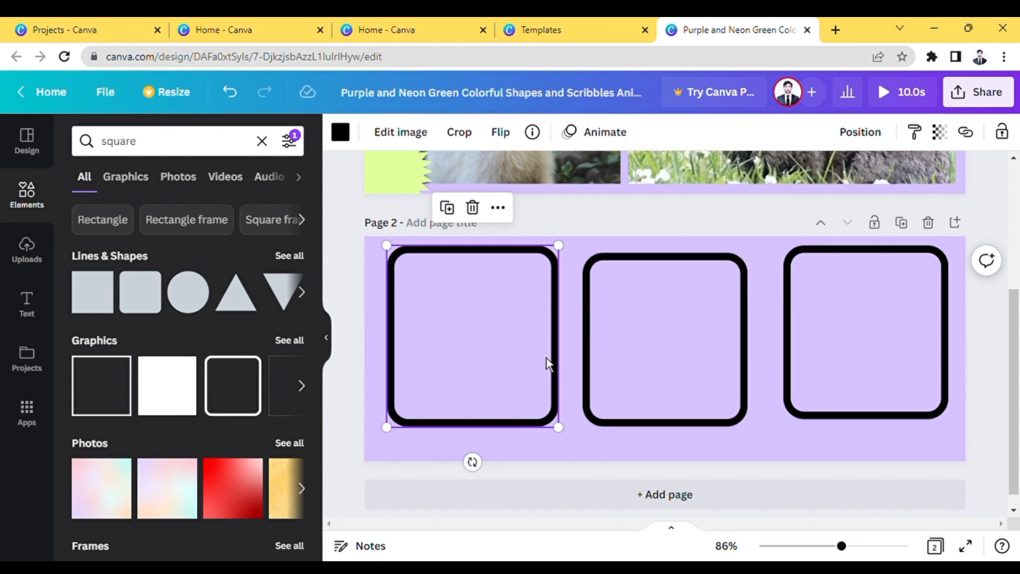
pyautogui.click(691, 371)
# Select all three rounded squares on page 2 and space them evenly horizontally
pyautogui.click(877, 359)
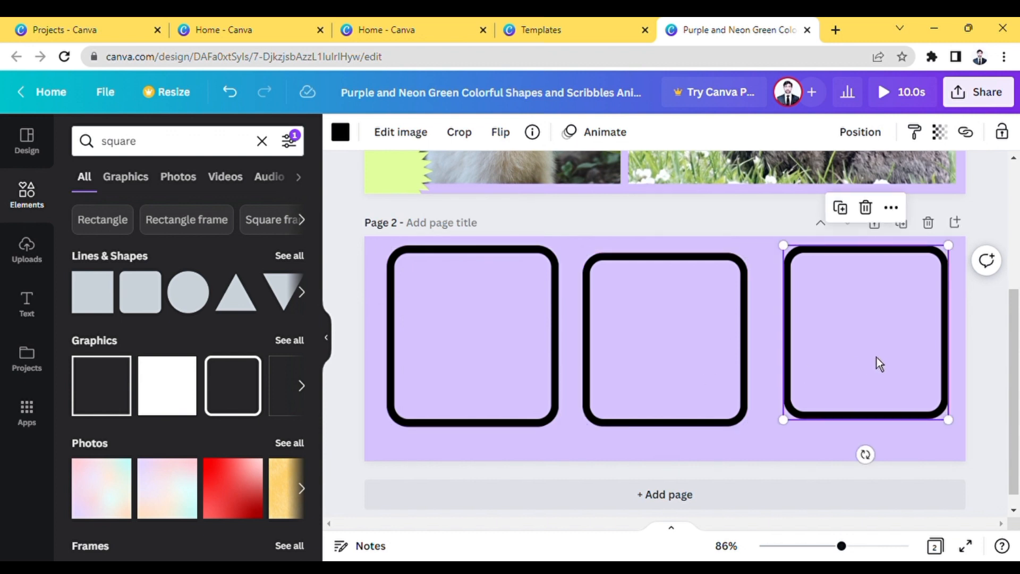
pyautogui.keyDown('shift'); pyautogui.click(732, 343); pyautogui.keyUp('shift')
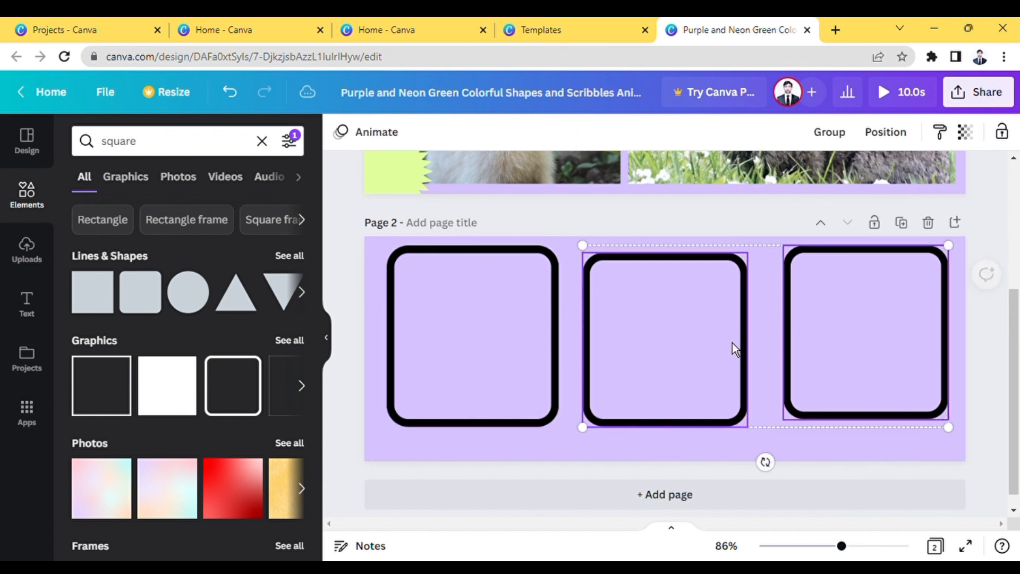
pyautogui.keyDown('shift'); pyautogui.click(519, 324); pyautogui.keyUp('shift')
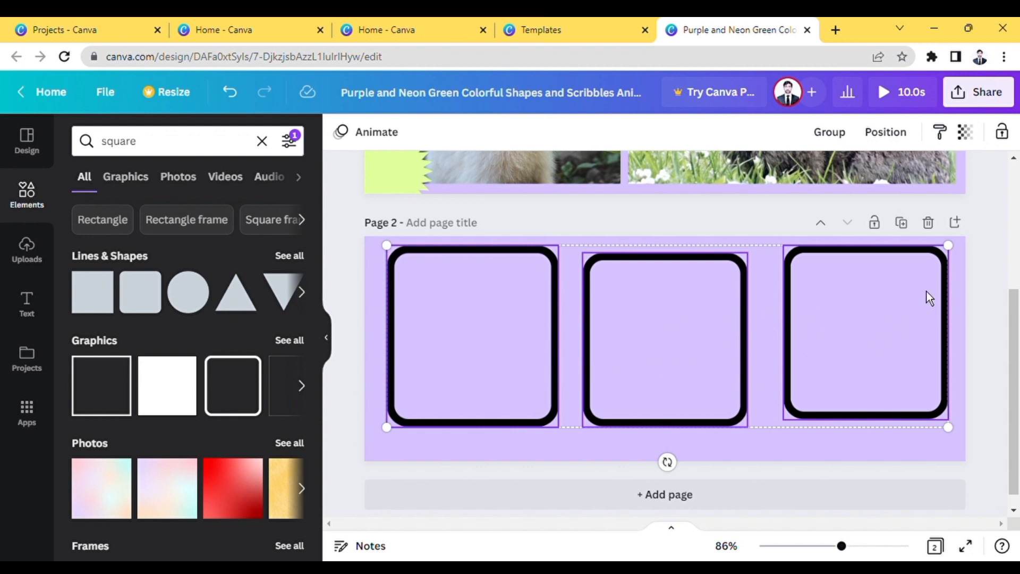
pyautogui.click(892, 140)
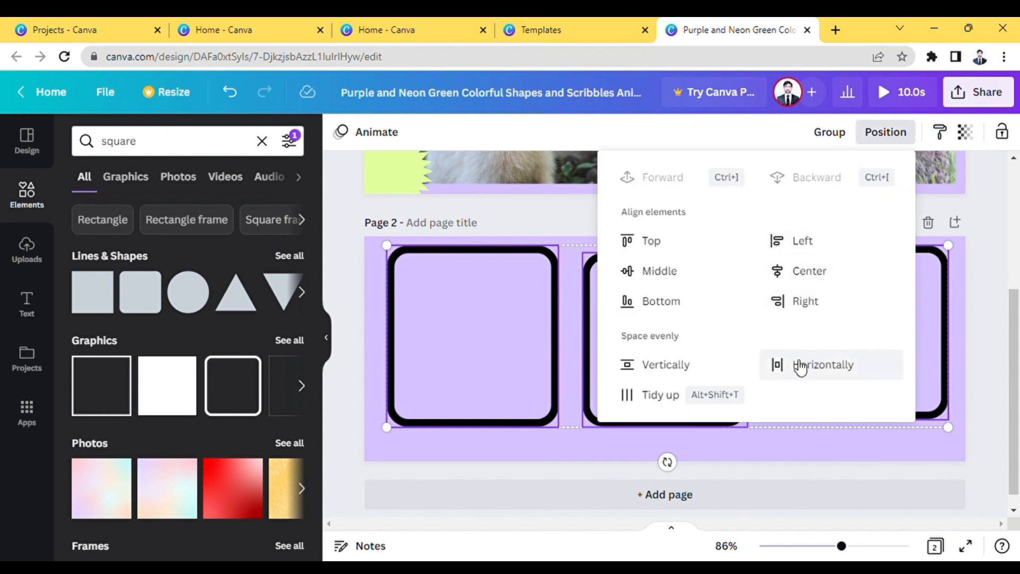
pyautogui.click(845, 371)
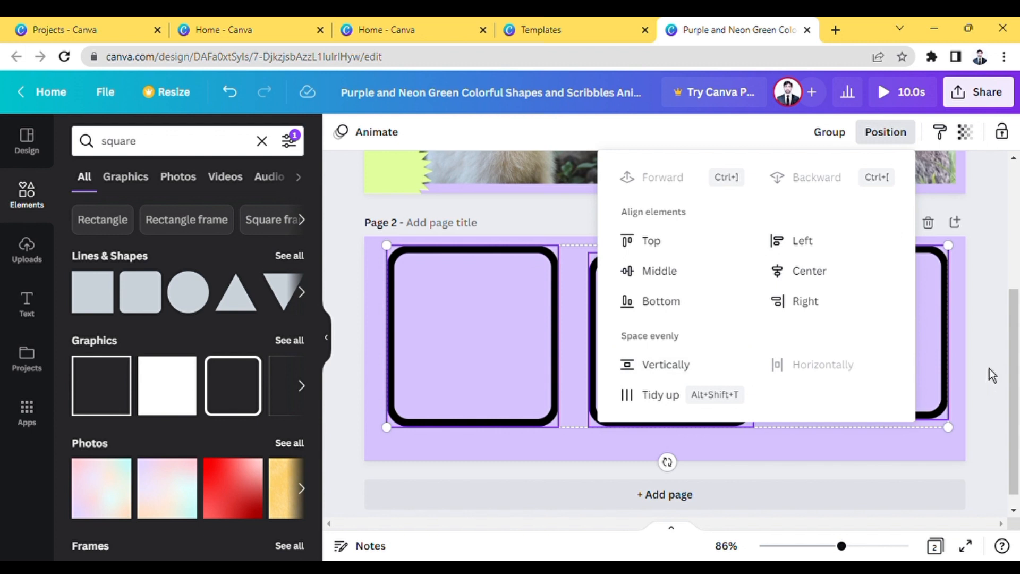
pyautogui.click(977, 363)
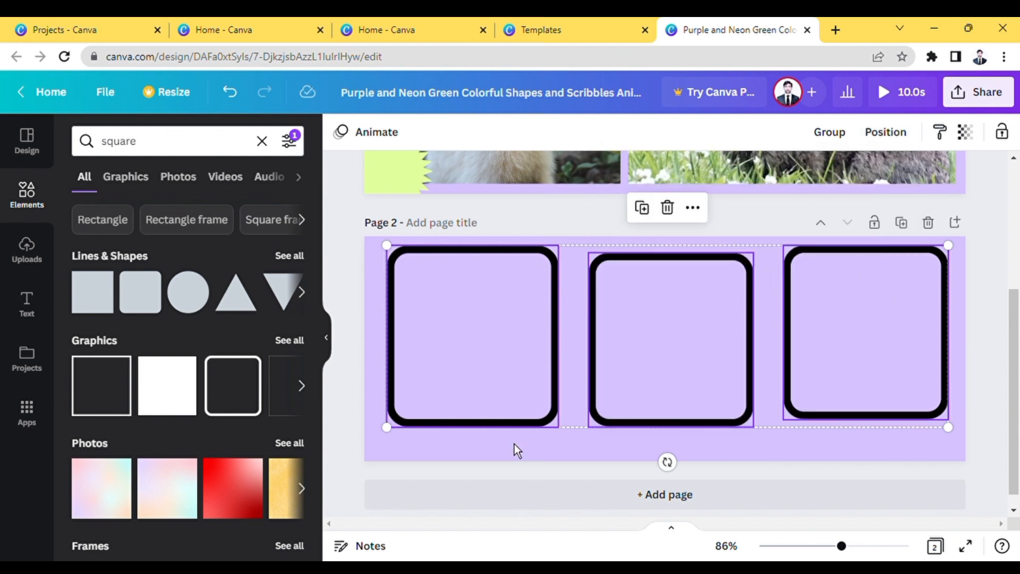
pyautogui.click(416, 445)
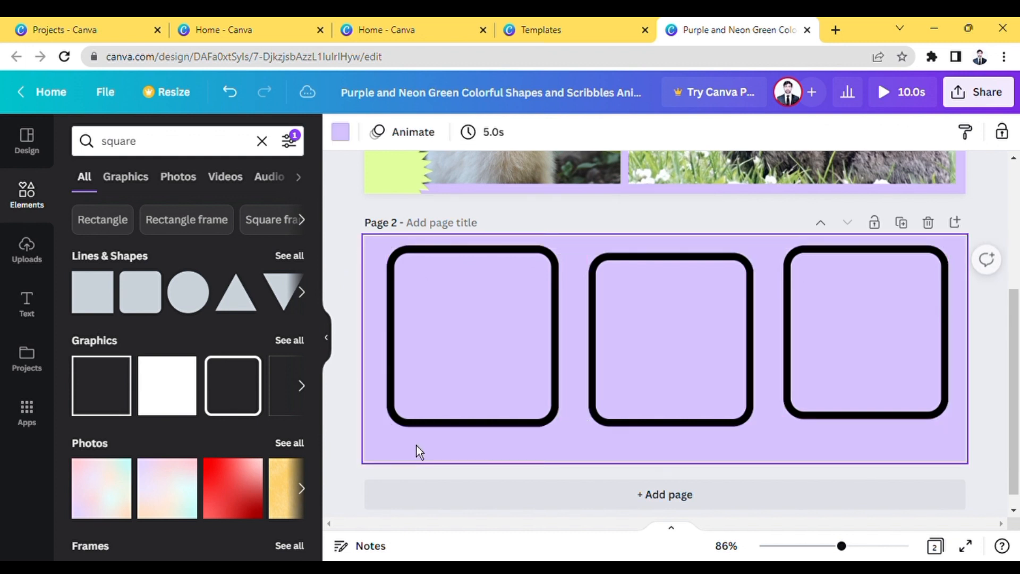
# Search the elements library for rabbit in place of the square search
pyautogui.click(263, 142)
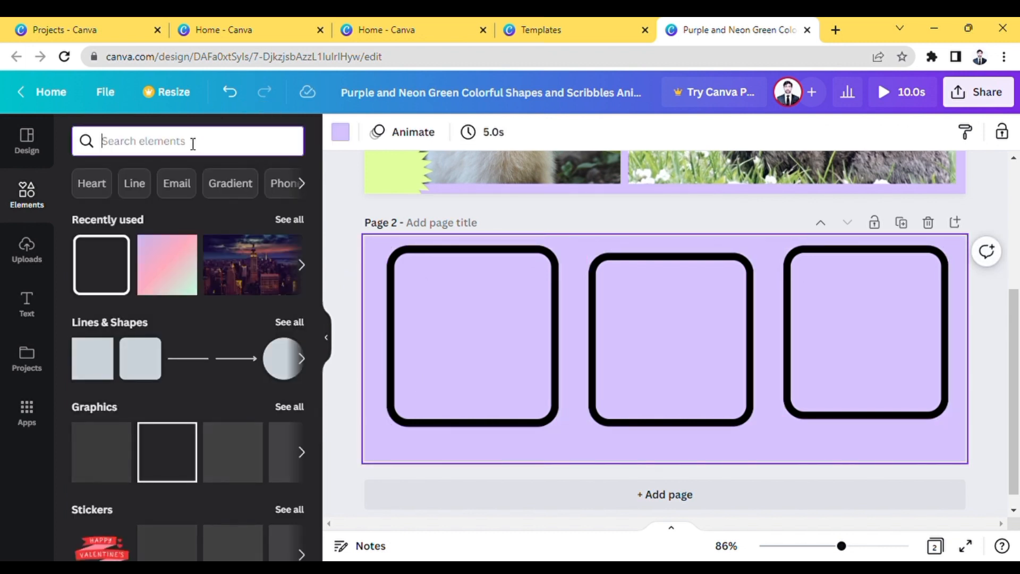
pyautogui.write('rabbit')
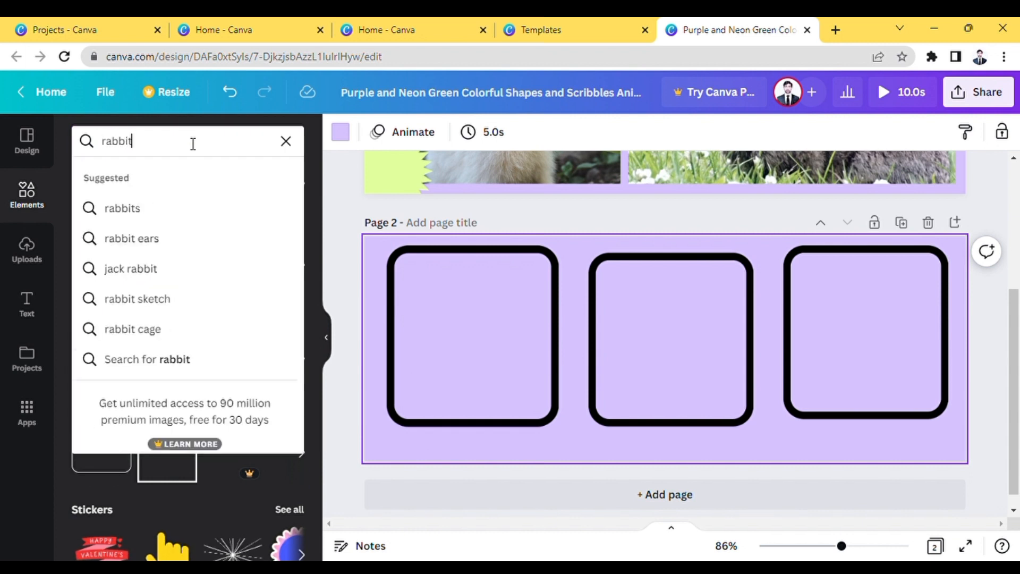
pyautogui.press('Return')
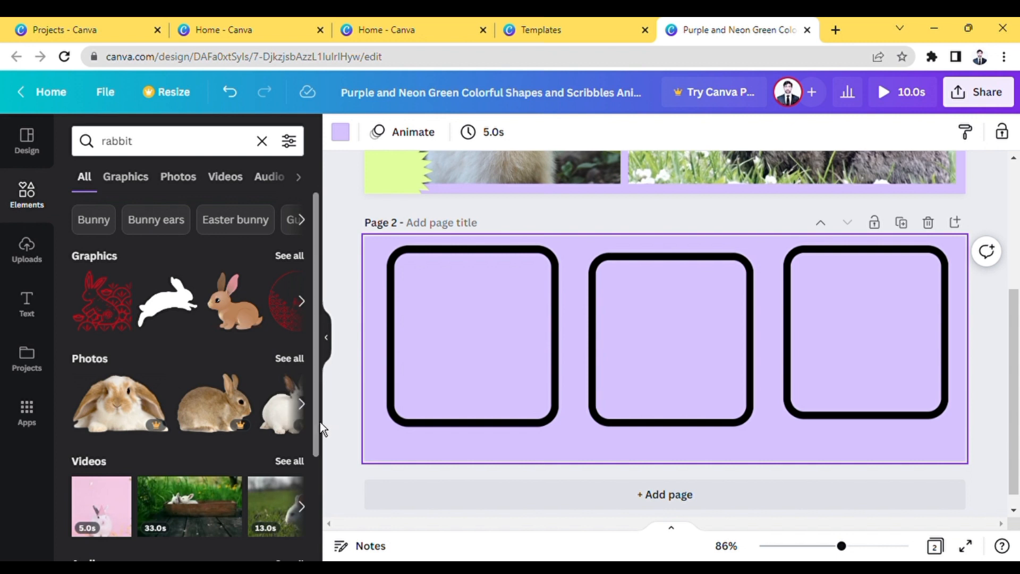
pyautogui.moveTo(323, 427); pyautogui.dragTo(323, 508)
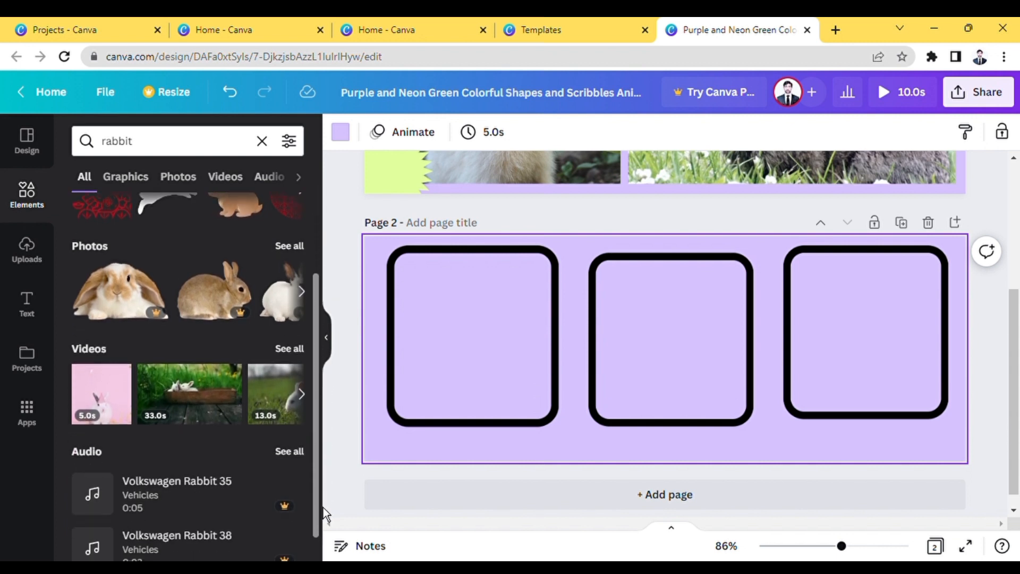
# Recolor the left rounded square on page 2 with the light green document color
pyautogui.click(500, 353)
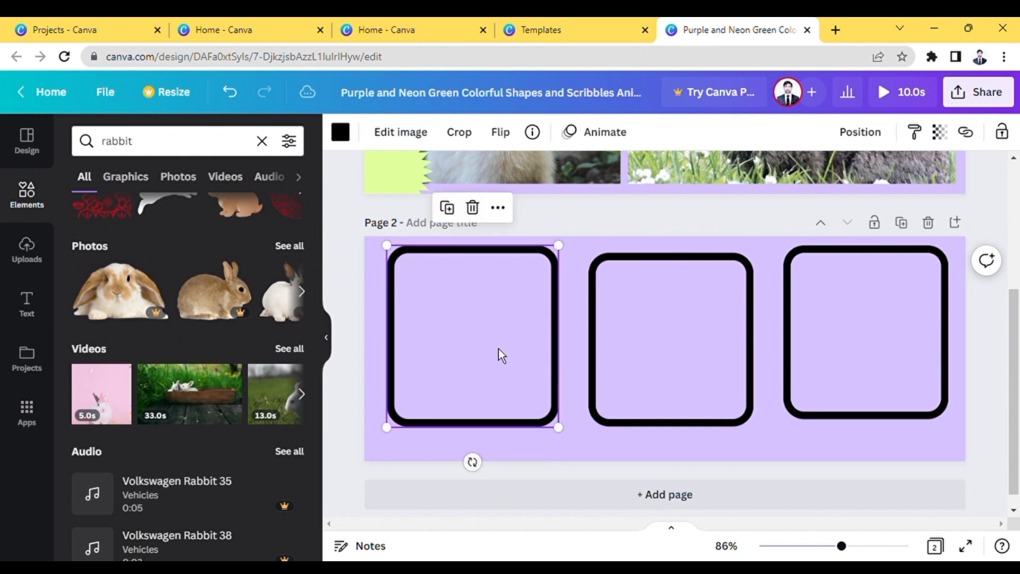
pyautogui.click(340, 133)
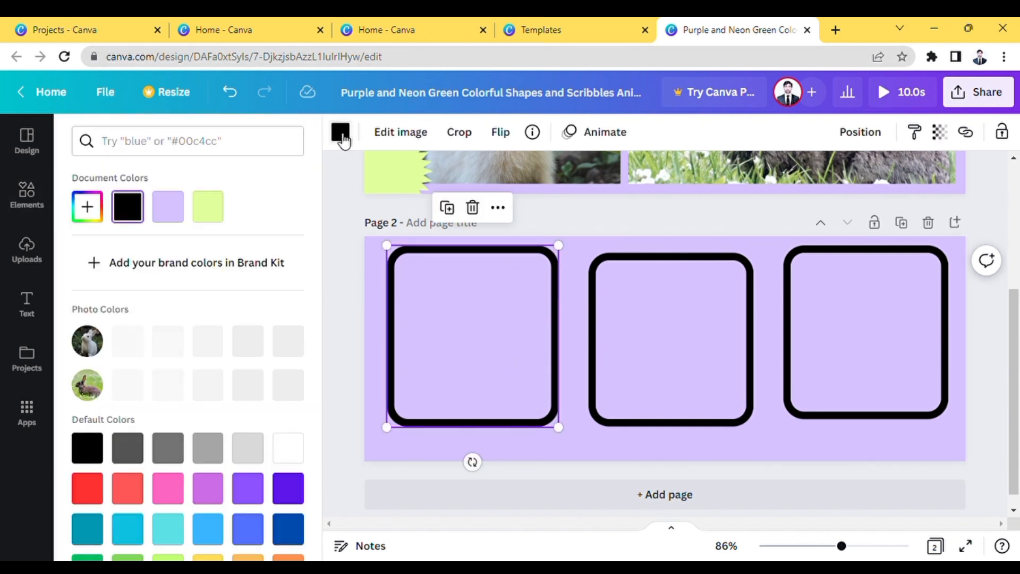
pyautogui.click(208, 206)
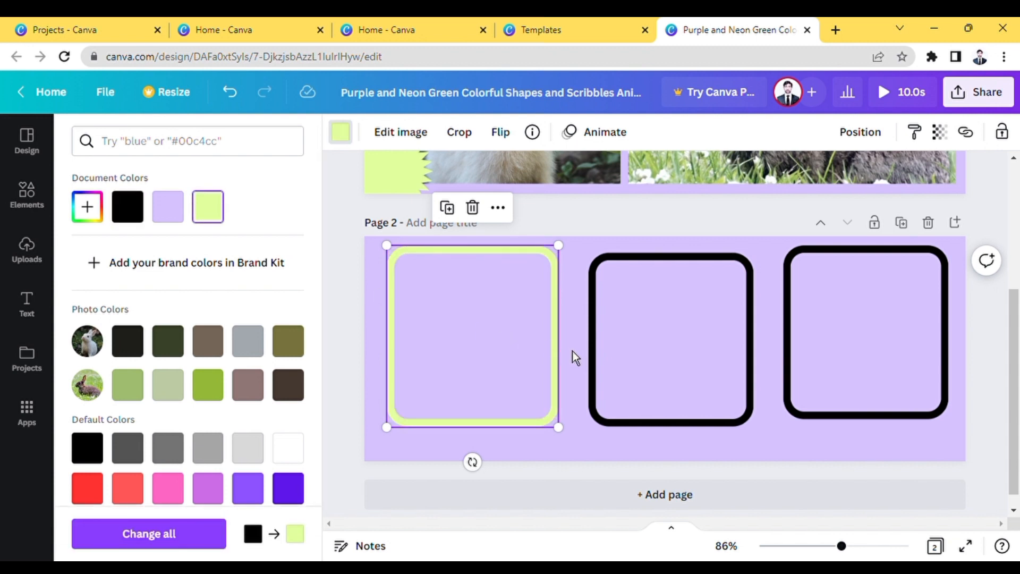
pyautogui.click(682, 357)
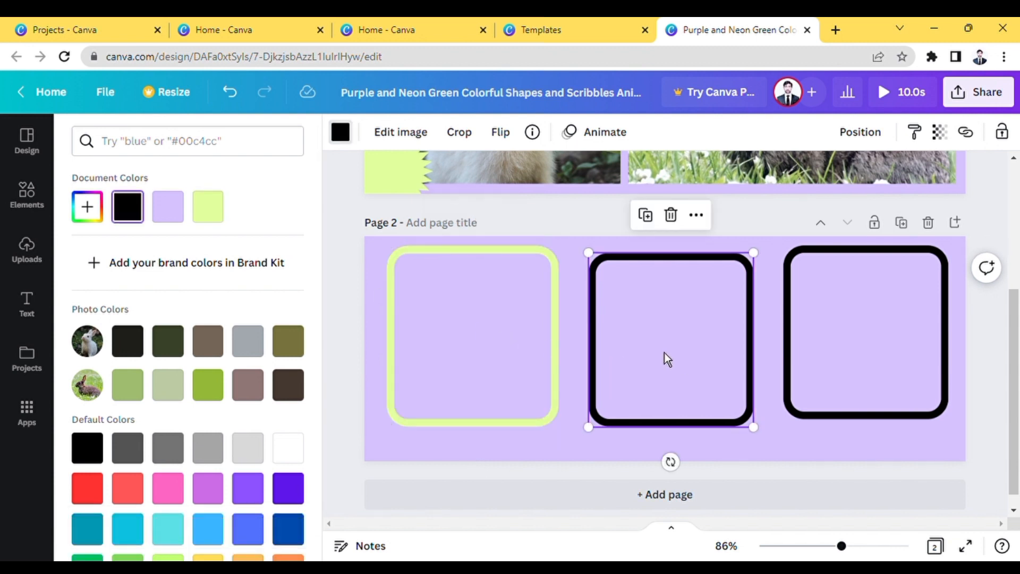
pyautogui.click(340, 132)
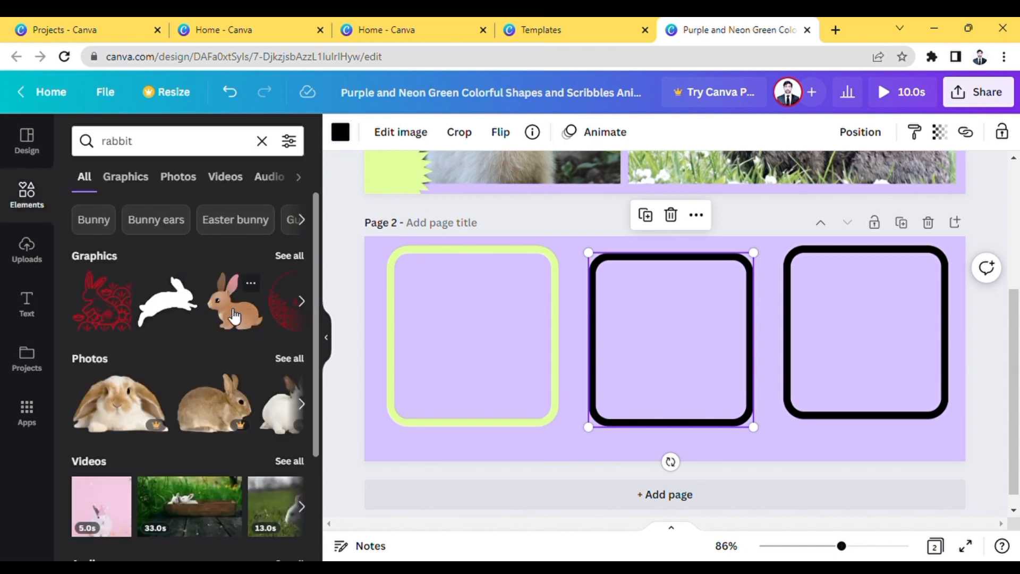
# Place the brown cartoon rabbit graphic in the left frame, shrinking it to about 261 by 247 and centering it
pyautogui.moveTo(234, 317); pyautogui.dragTo(404, 273)
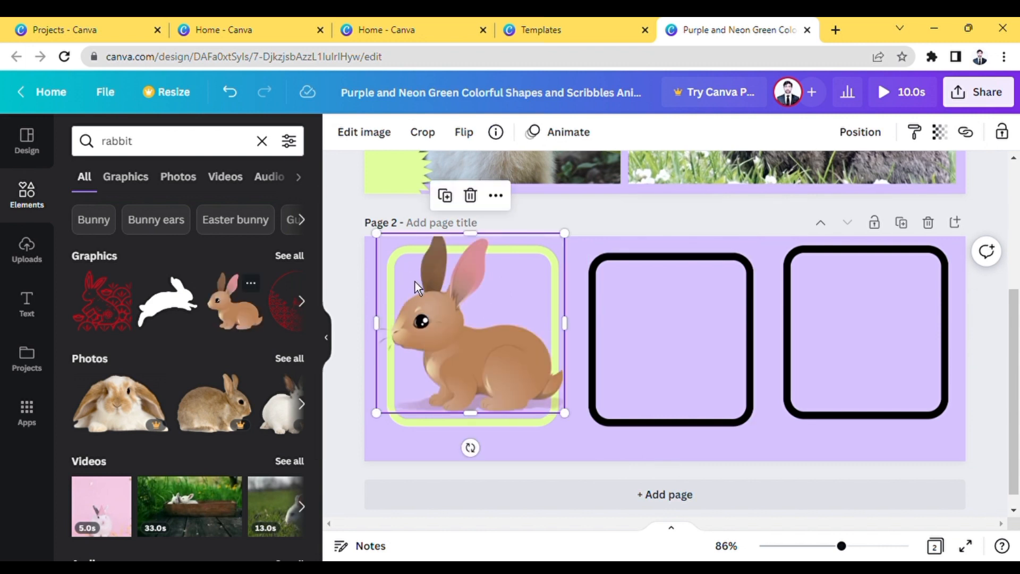
pyautogui.moveTo(574, 419); pyautogui.dragTo(547, 403)
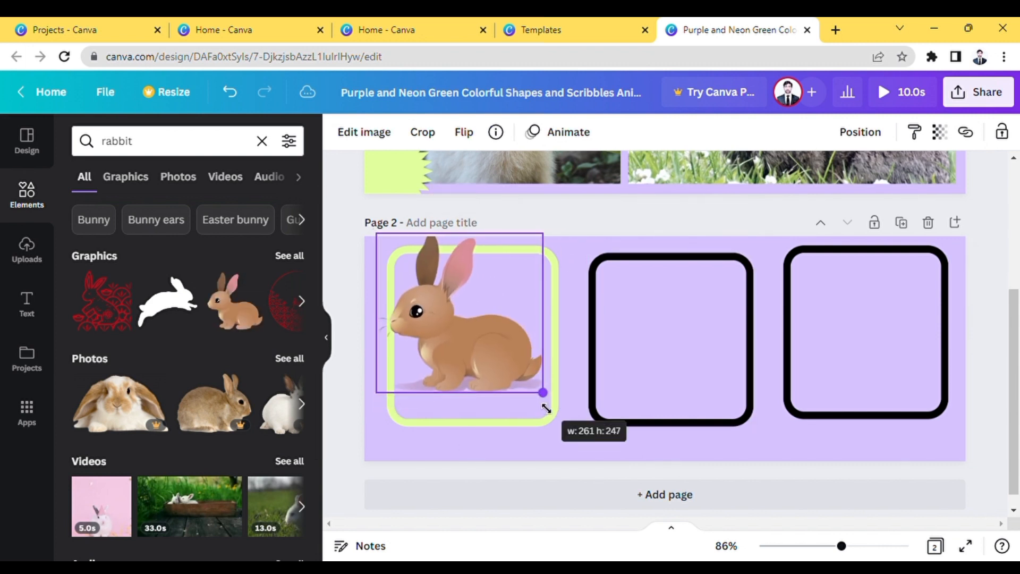
pyautogui.rightClick(547, 403)
pyautogui.click(492, 374)
pyautogui.moveTo(493, 374); pyautogui.dragTo(492, 384)
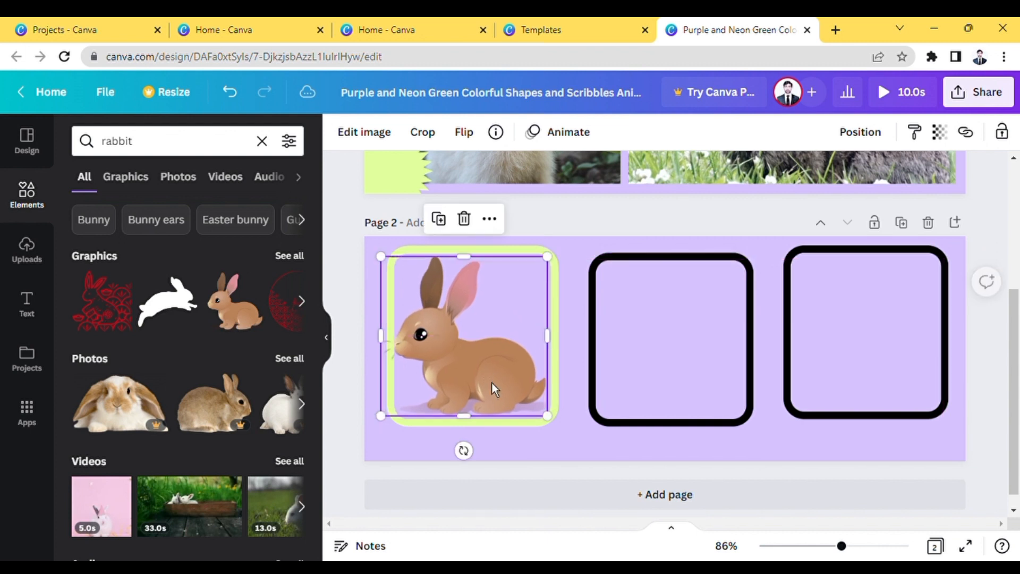
# Add the photo of the rabbit on a light blue background and scale it to fit inside the middle frame
pyautogui.click(302, 405)
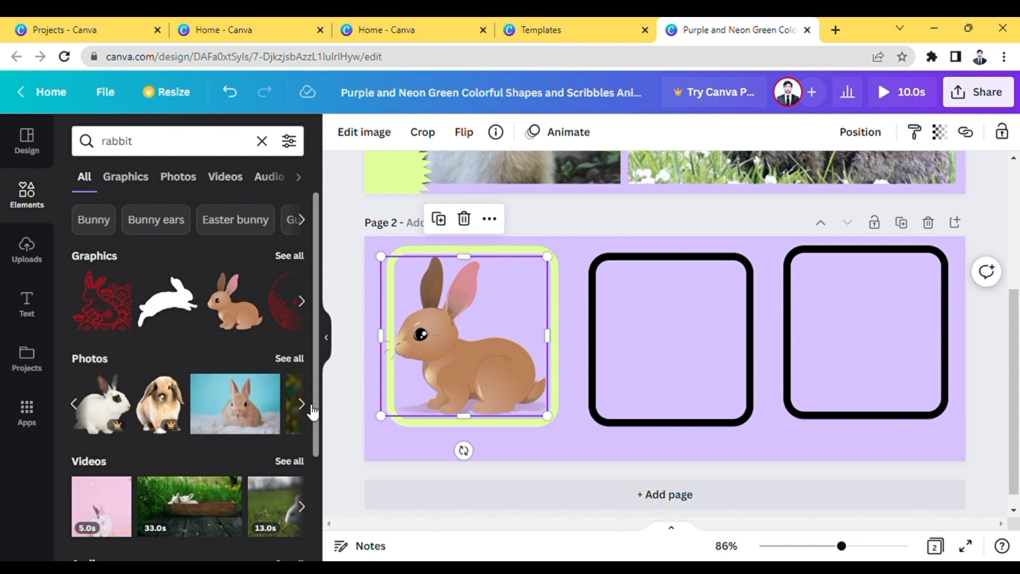
pyautogui.moveTo(251, 409); pyautogui.dragTo(627, 305)
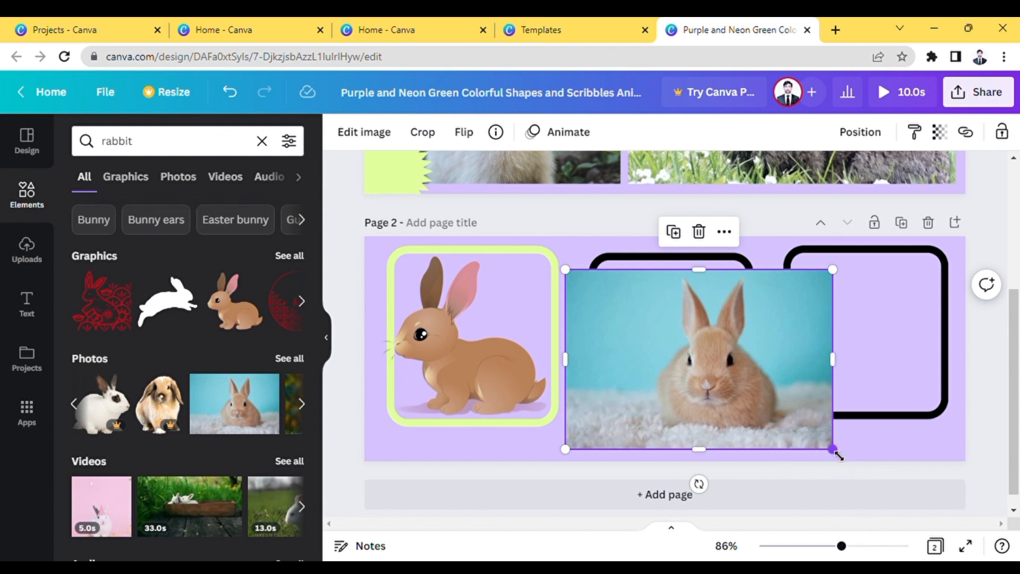
pyautogui.moveTo(760, 419); pyautogui.dragTo(718, 380)
pyautogui.click(656, 330)
pyautogui.moveTo(656, 331); pyautogui.dragTo(688, 348)
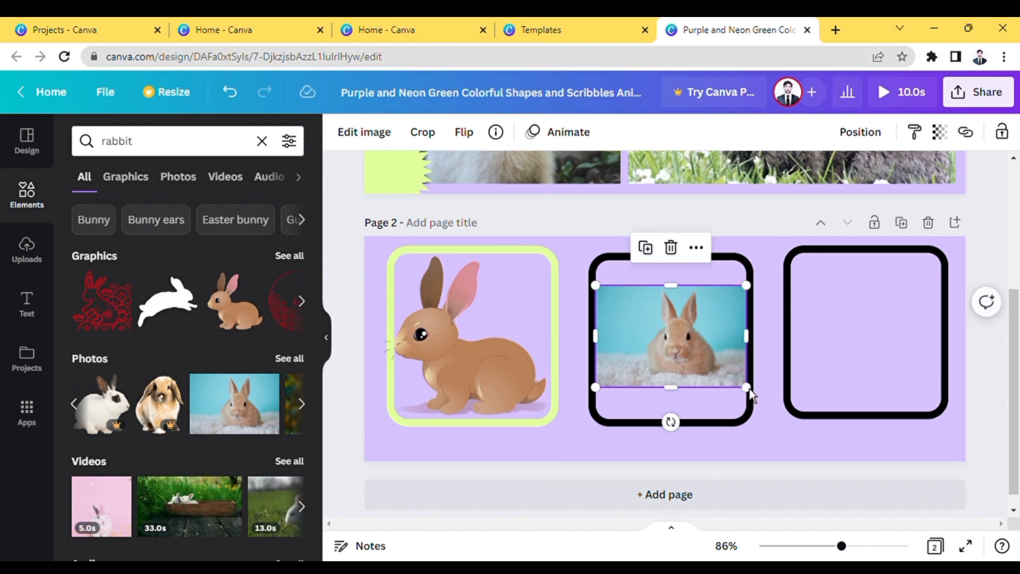
# Browse the rabbit photos and videos and add the photo of the rabbit before a yellow blurred background to page 2
pyautogui.click(853, 354)
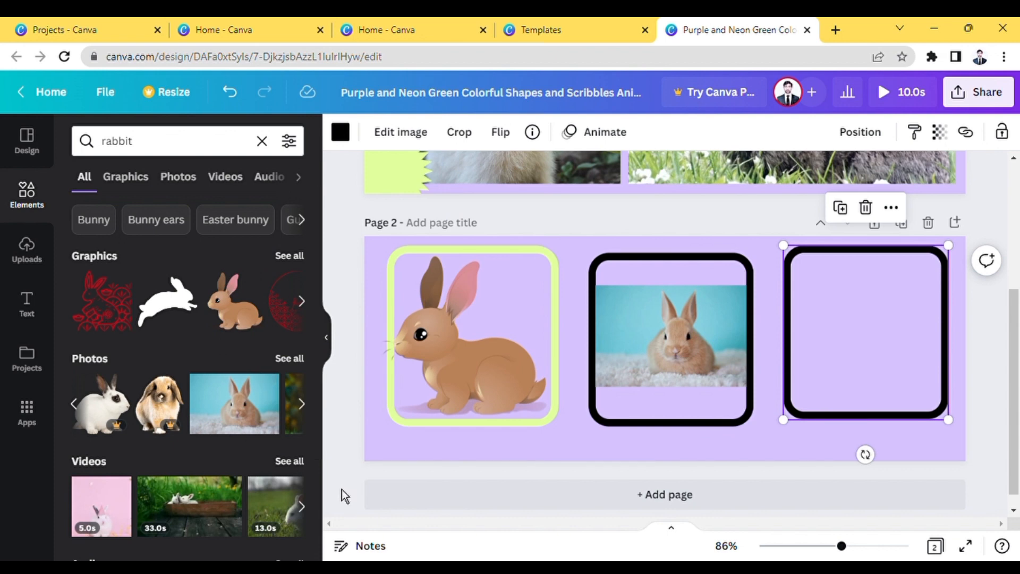
pyautogui.scroll(-3, 189, 372)
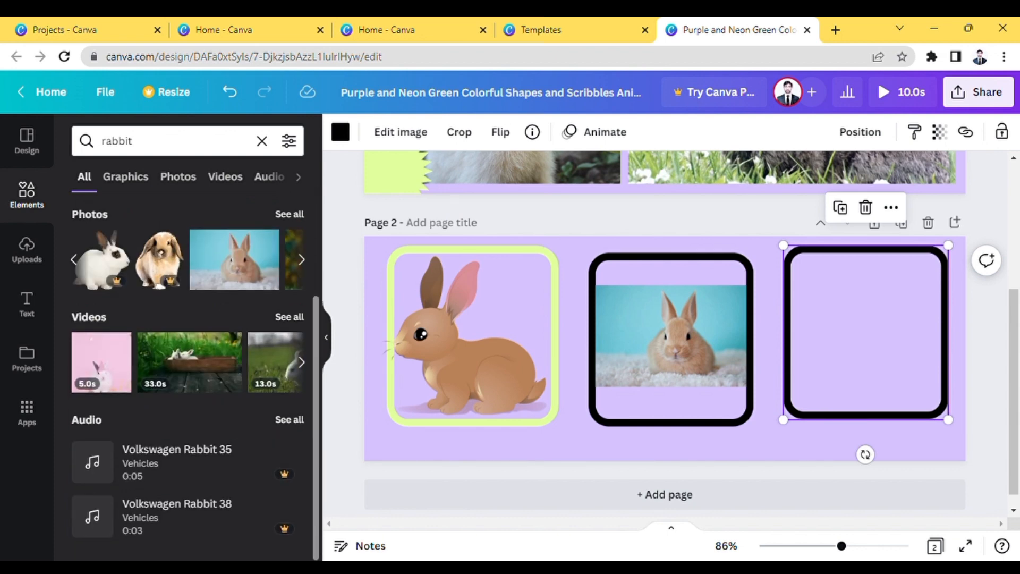
pyautogui.click(301, 362)
pyautogui.scroll(3, 298, 367)
pyautogui.click(301, 404)
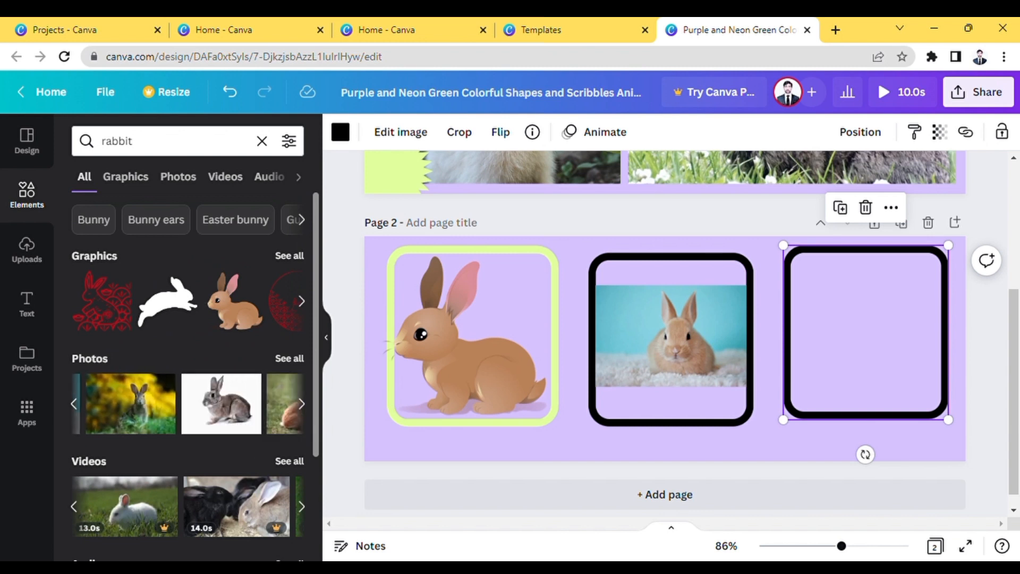
pyautogui.click(301, 403)
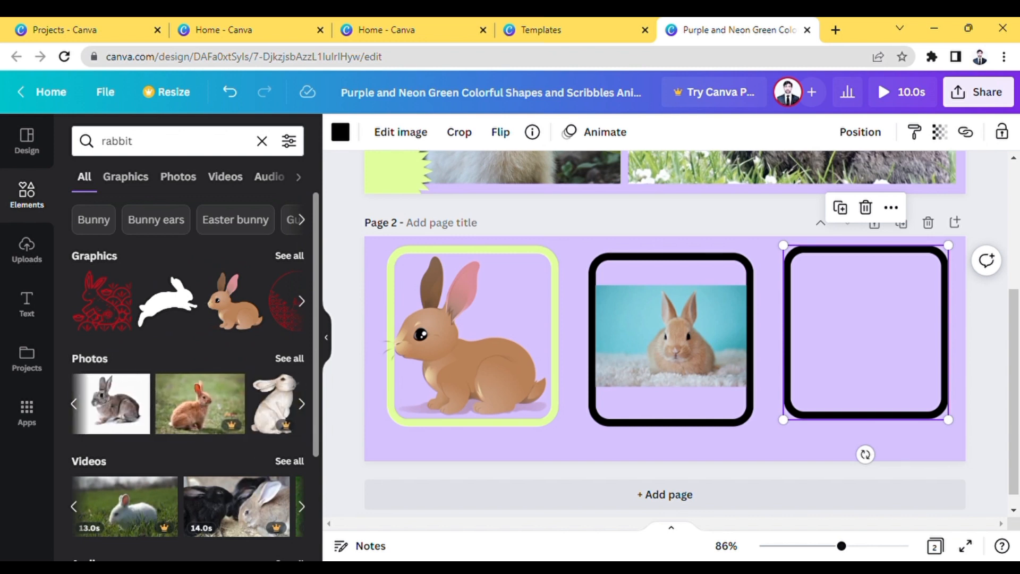
pyautogui.click(302, 403)
pyautogui.click(74, 404)
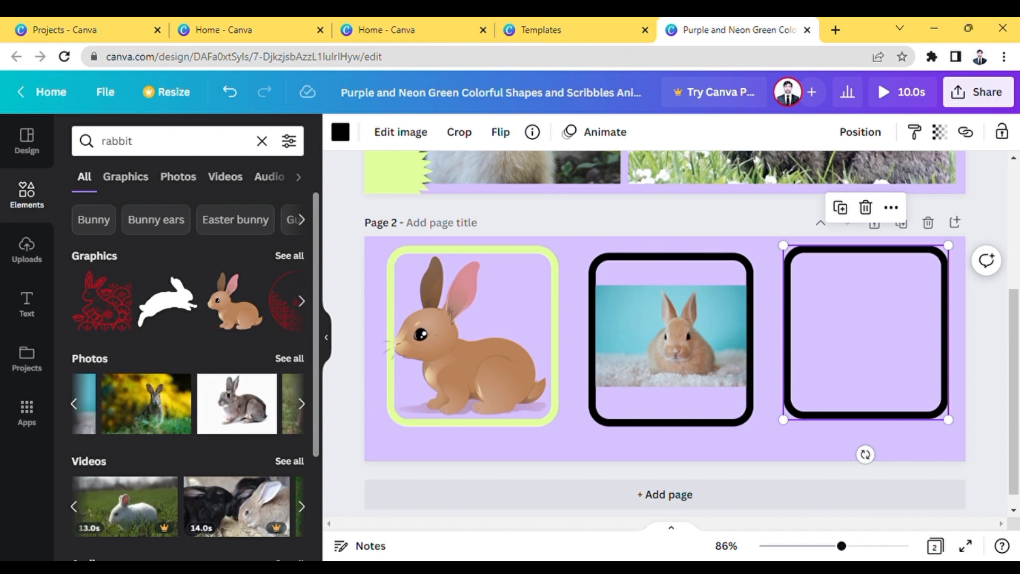
pyautogui.click(146, 404)
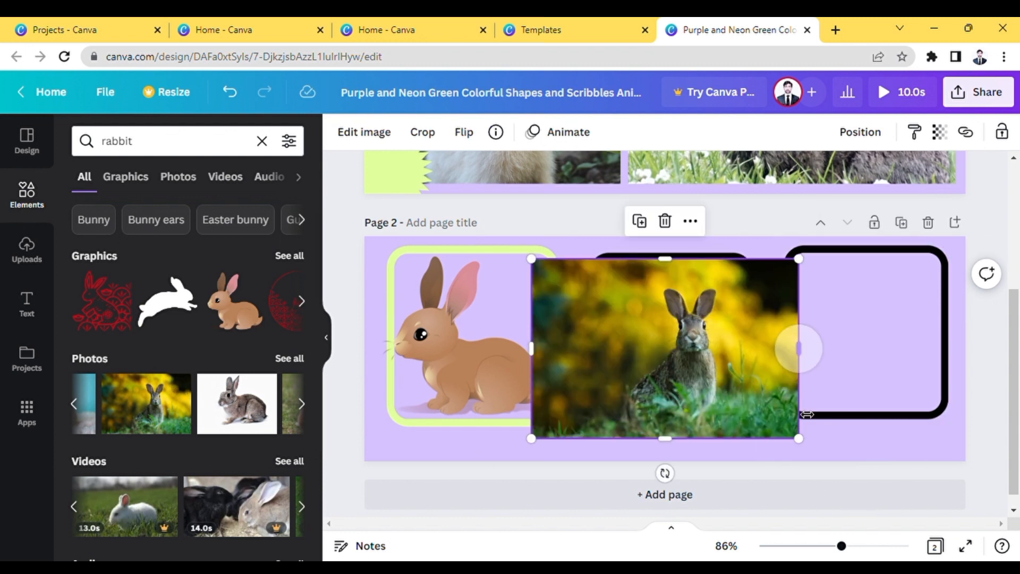
# Shrink the yellow-background rabbit photo and center it inside the right frame
pyautogui.moveTo(804, 442); pyautogui.dragTo(704, 374)
pyautogui.rightClick(701, 373)
pyautogui.click(601, 337)
pyautogui.moveTo(600, 337); pyautogui.dragTo(846, 337)
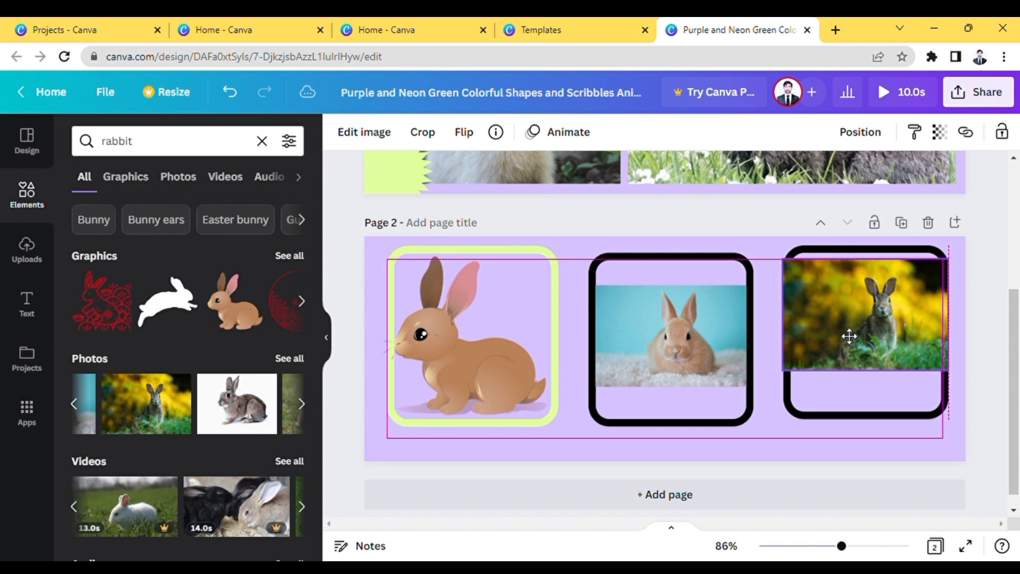
pyautogui.moveTo(956, 376); pyautogui.dragTo(943, 367)
pyautogui.moveTo(860, 338); pyautogui.dragTo(862, 346)
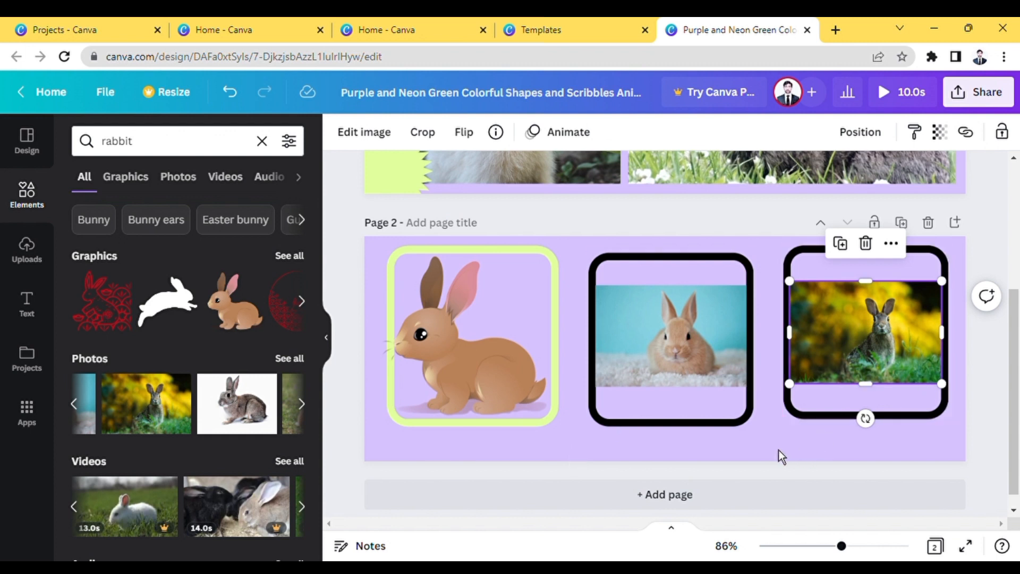
pyautogui.click(765, 407)
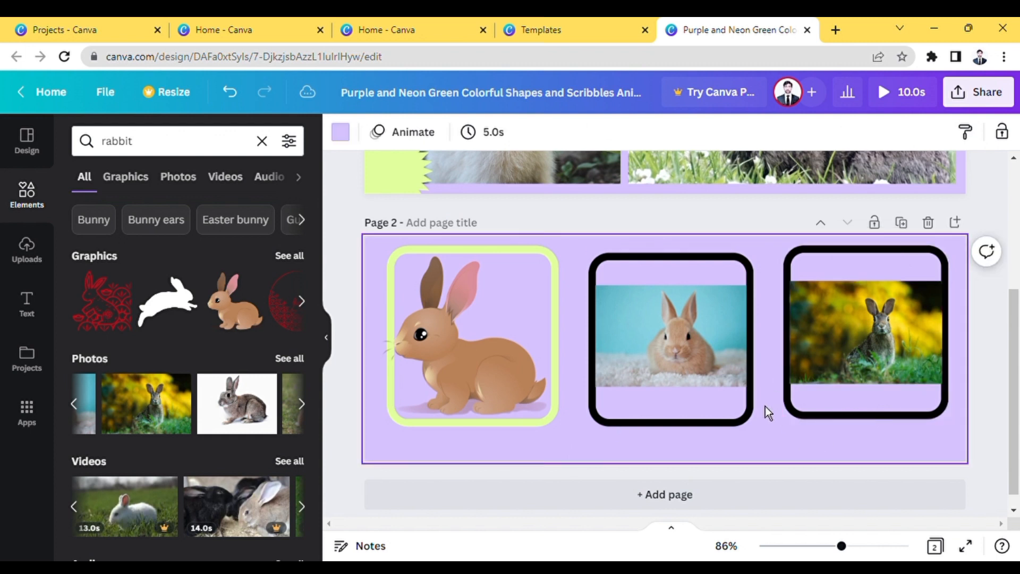
# Add a heading and a subheading to page 2 and move the heading below the left frame
pyautogui.click(27, 312)
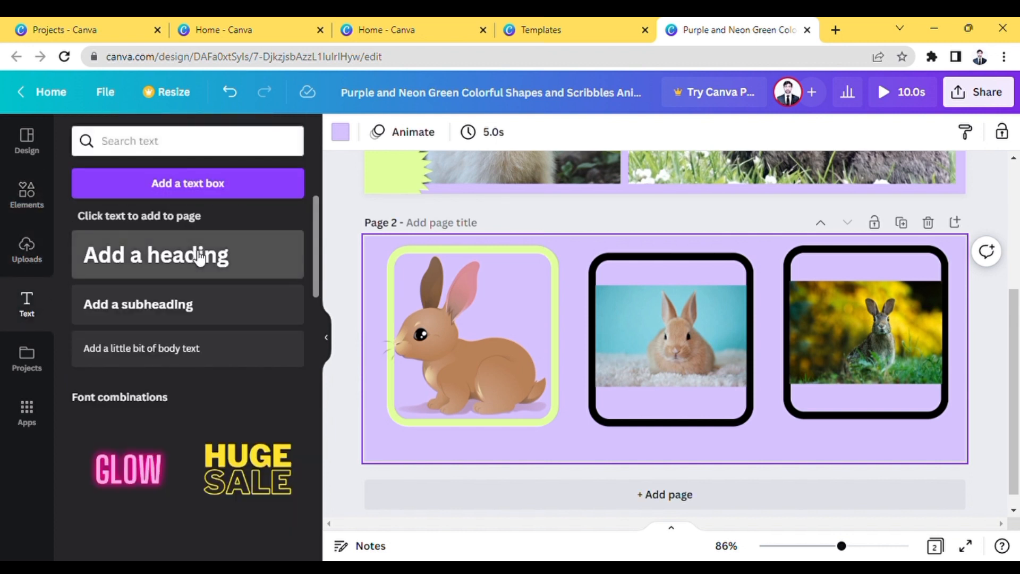
pyautogui.click(199, 258)
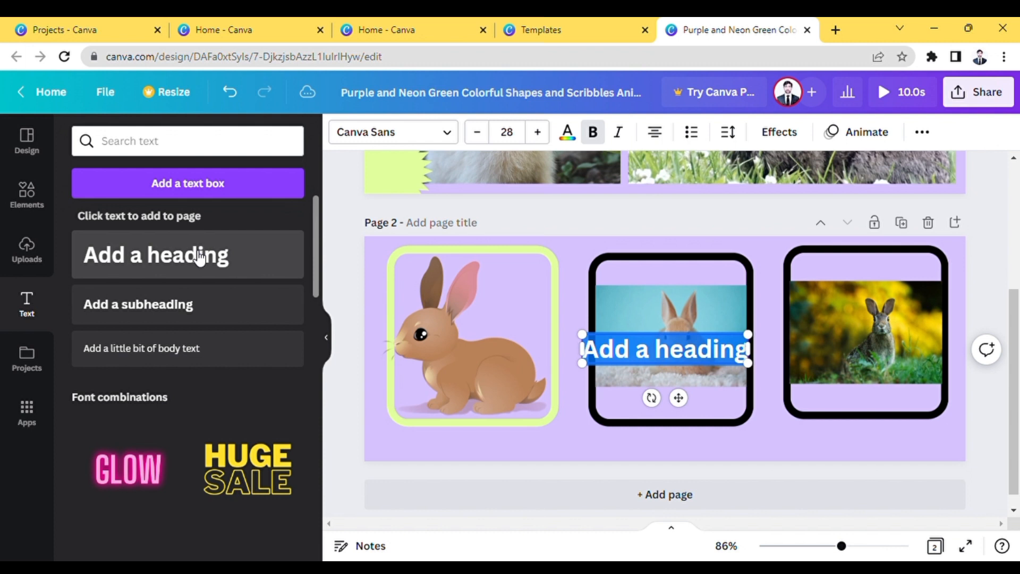
pyautogui.click(189, 303)
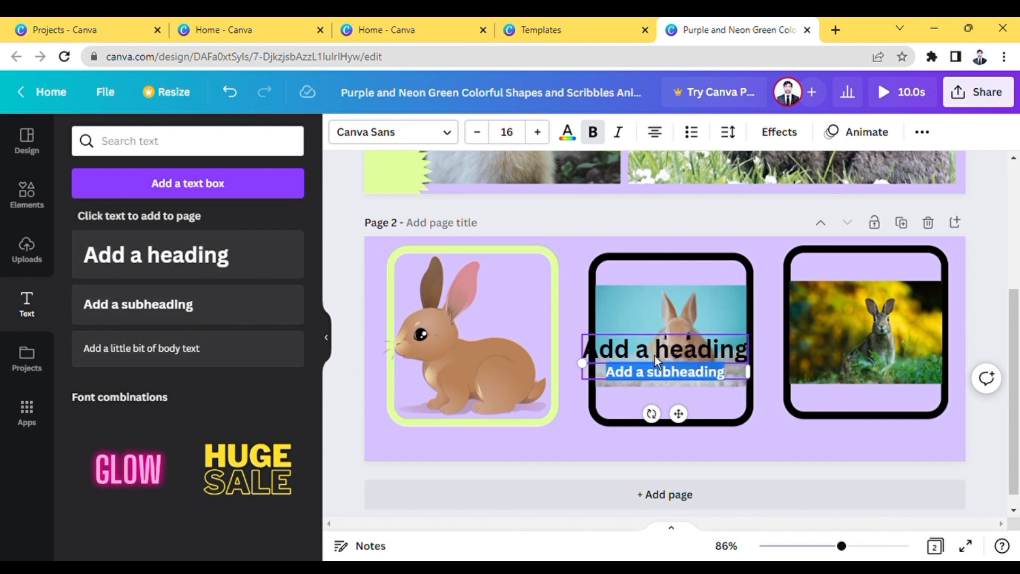
pyautogui.moveTo(655, 355); pyautogui.dragTo(653, 363)
pyautogui.moveTo(638, 404); pyautogui.dragTo(480, 455)
# Change the heading's font to Roca Two
pyautogui.doubleClick(524, 454)
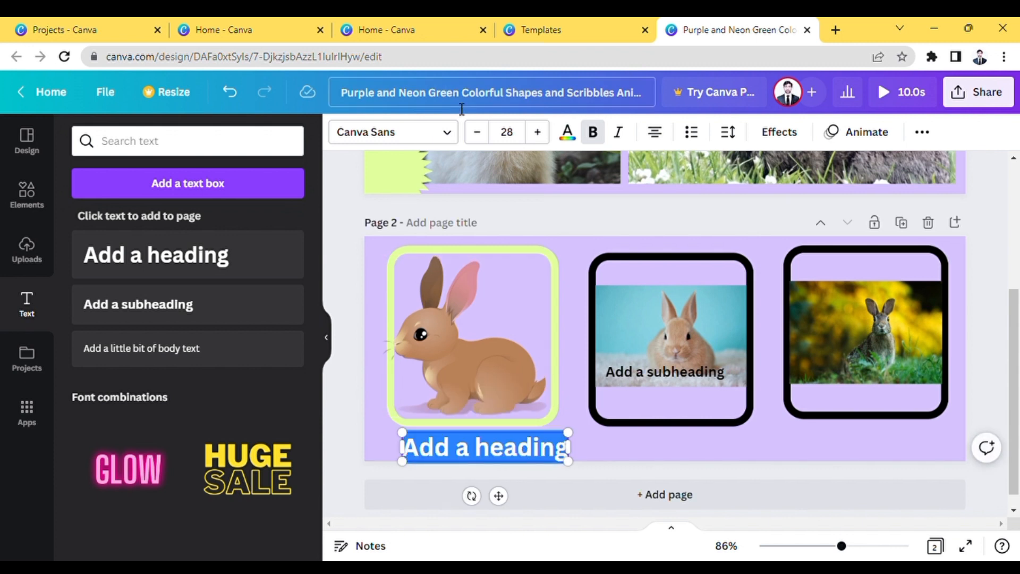
pyautogui.click(451, 133)
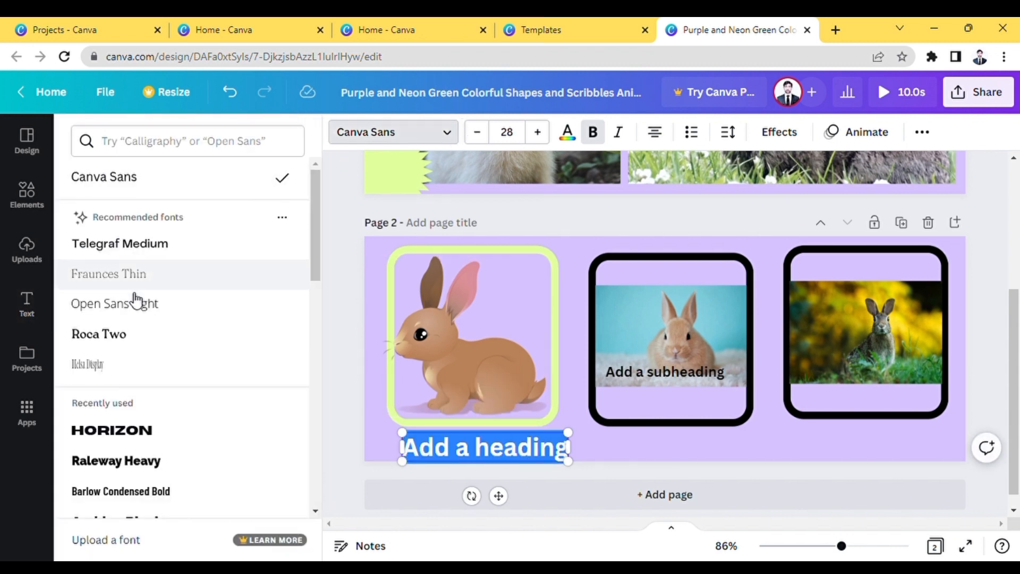
pyautogui.click(121, 336)
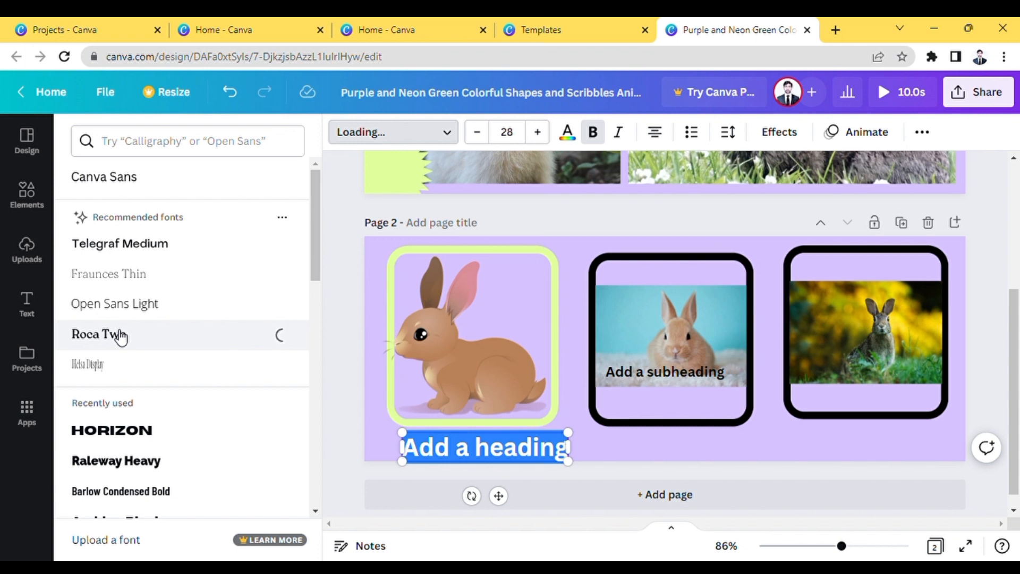
# Replace the heading's placeholder text with "beautiful Rabbits"
pyautogui.click(530, 451)
pyautogui.tripleClick(534, 454)
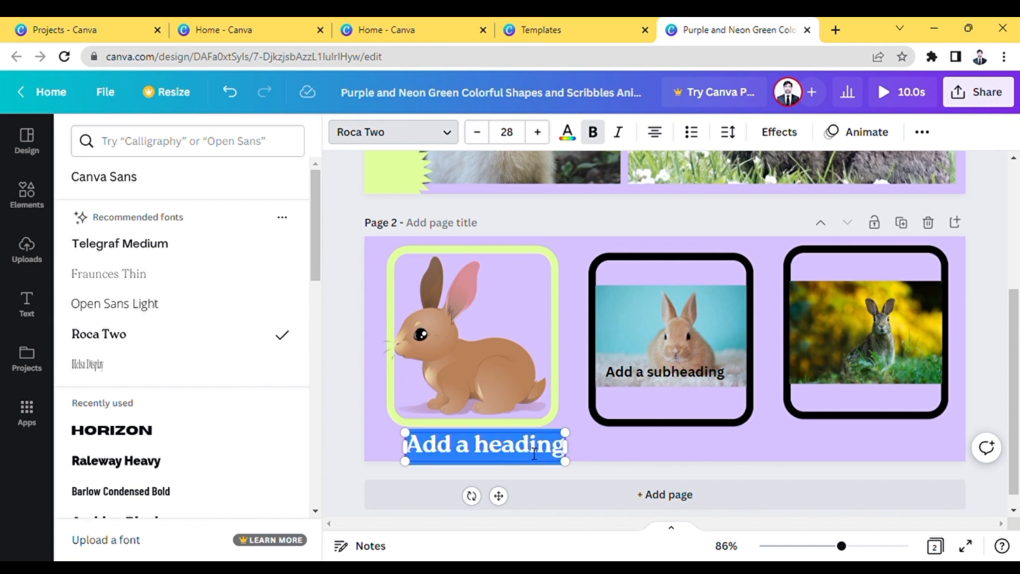
pyautogui.press('BackSpace')
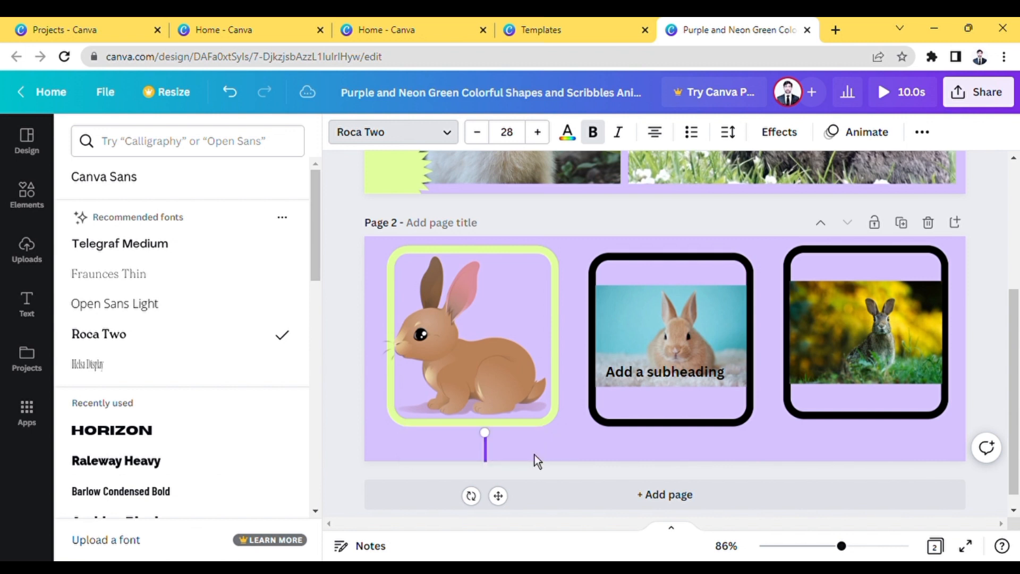
pyautogui.write('beautiful')
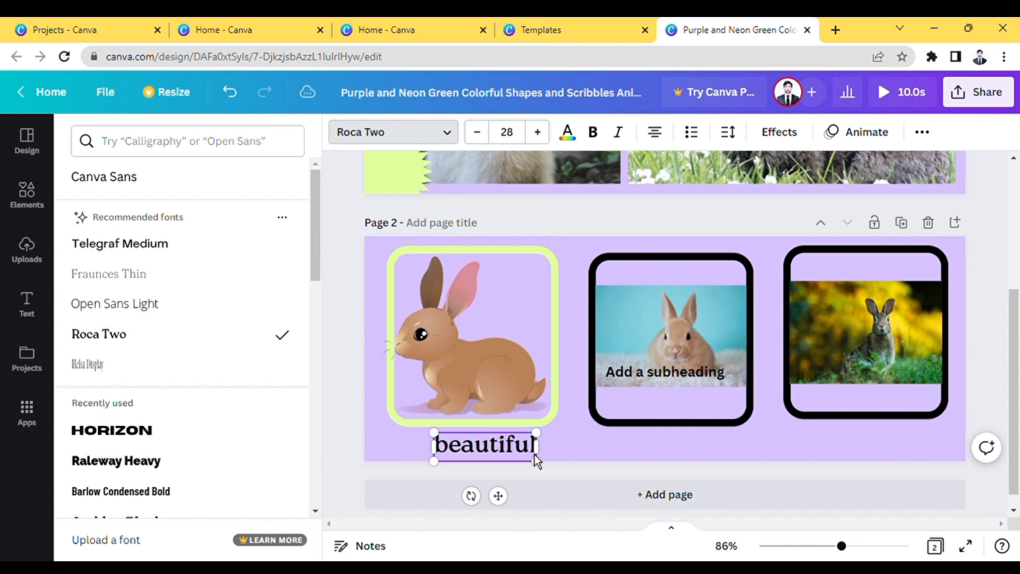
pyautogui.write(' R')
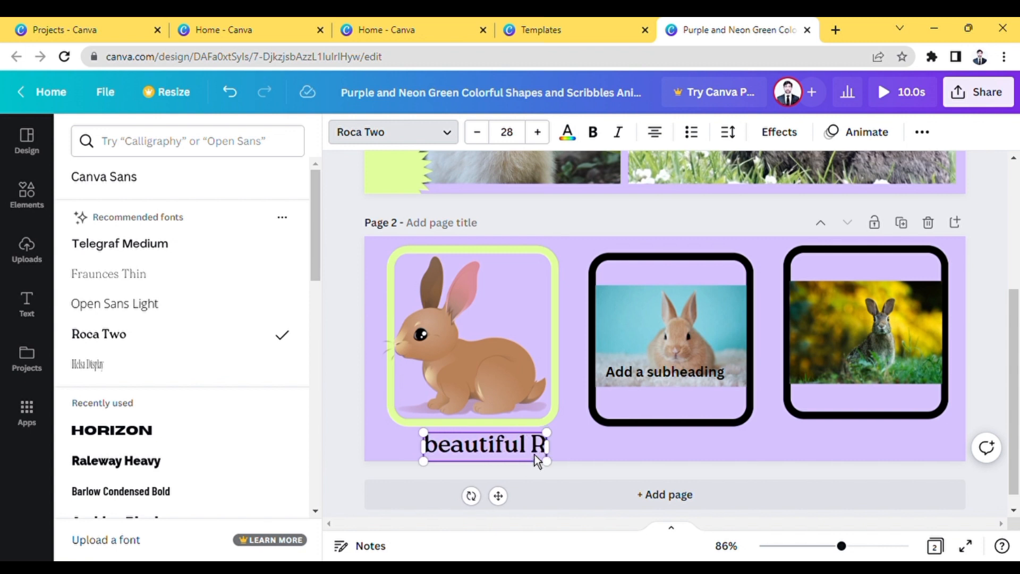
pyautogui.write('abbits')
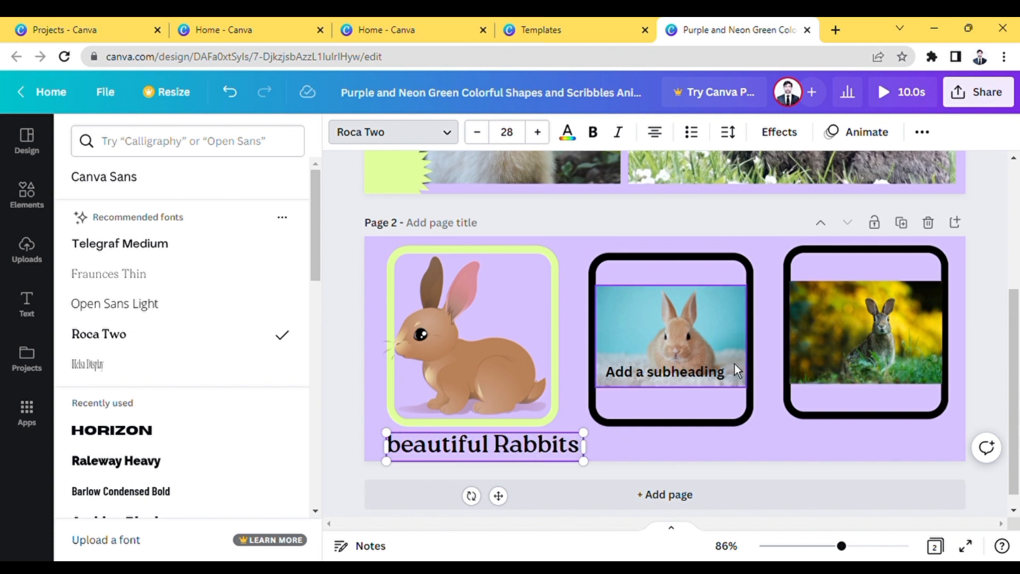
# Move the subheading off the middle rabbit photo to below the middle frame and replace its text with "eating grassses"
pyautogui.click(717, 366)
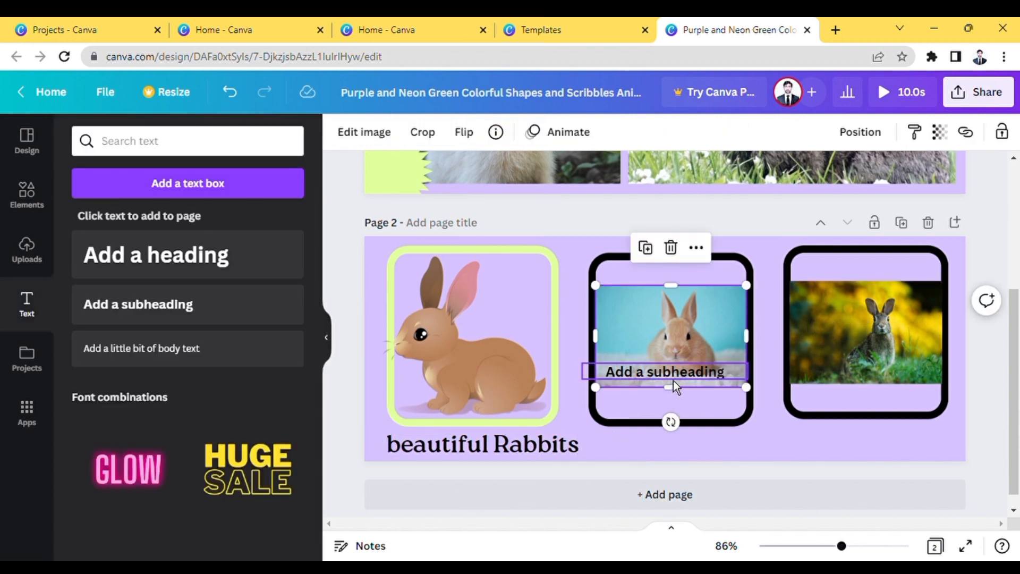
pyautogui.click(674, 381)
pyautogui.moveTo(674, 379); pyautogui.dragTo(747, 451)
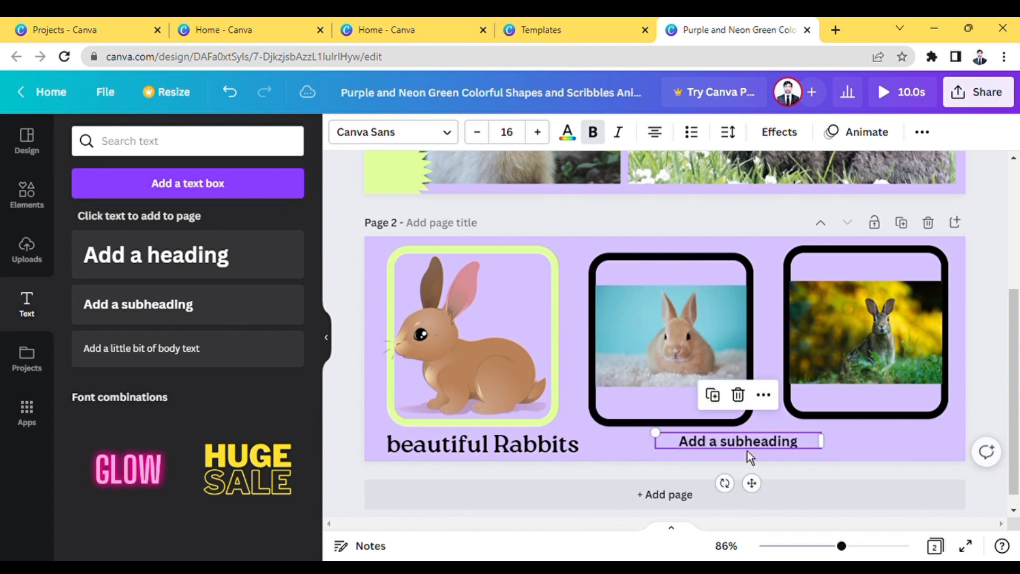
pyautogui.doubleClick(747, 451)
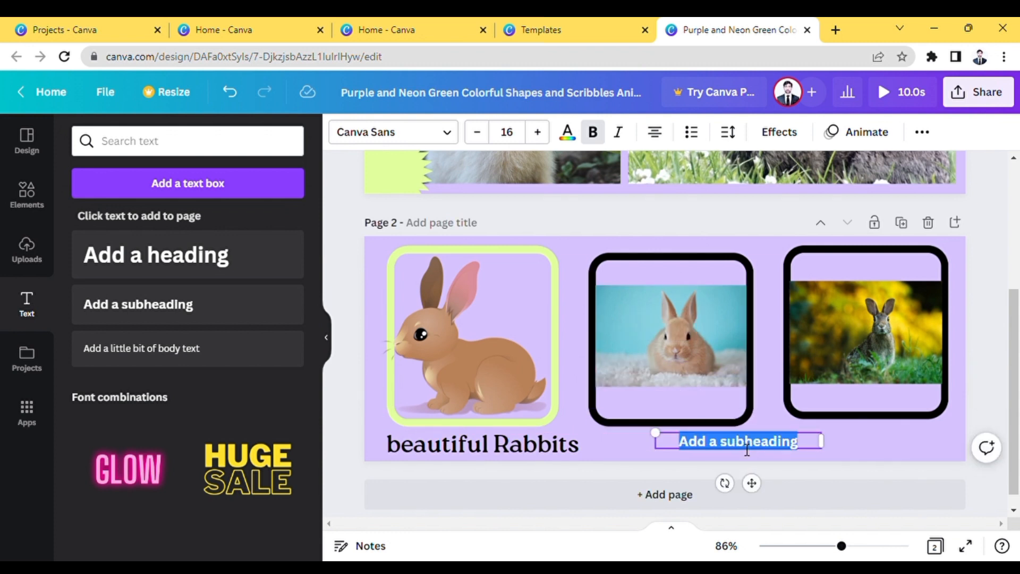
pyautogui.write('eating')
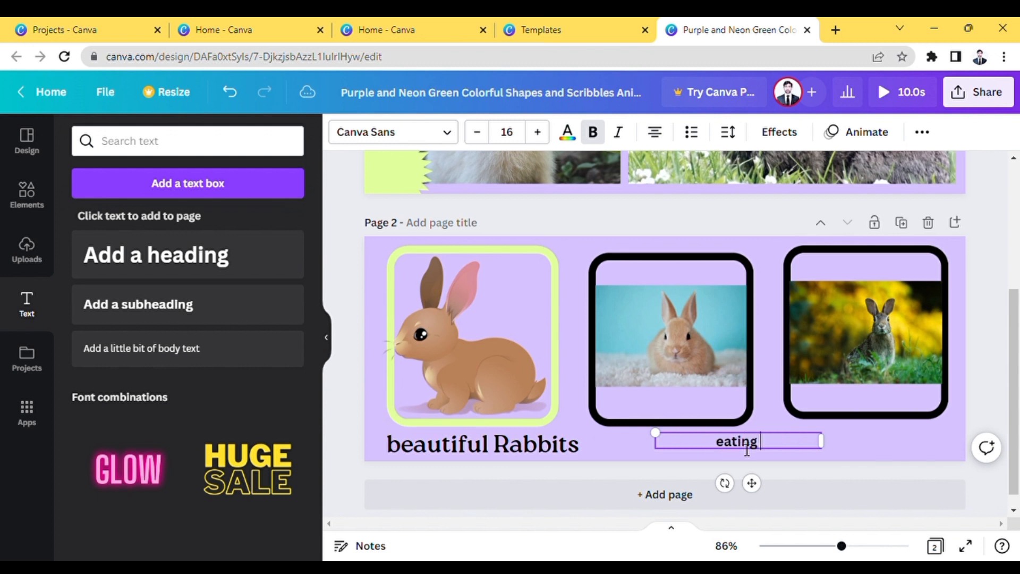
pyautogui.write(' grssses')
pyautogui.write('a')
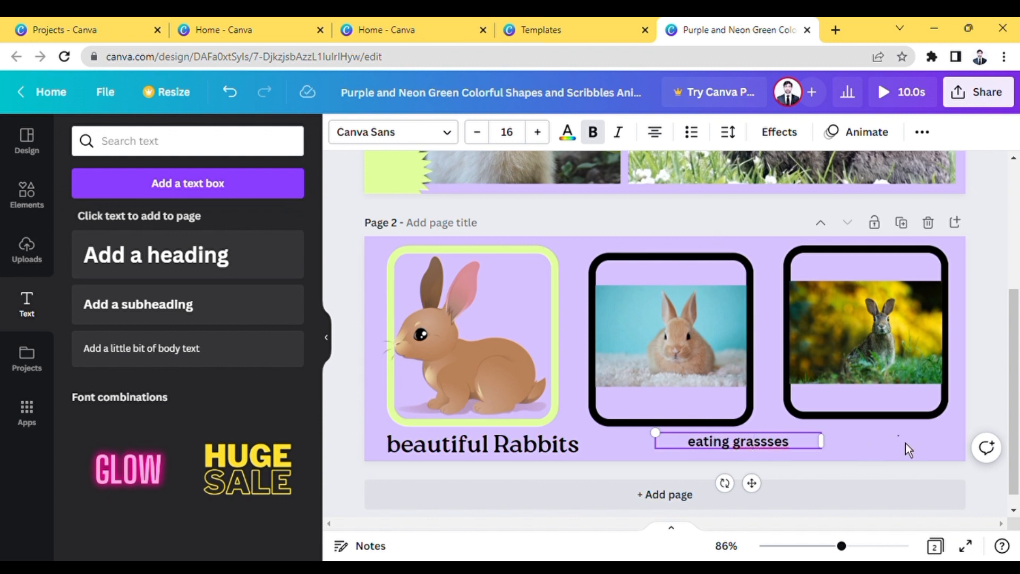
# Try black, light blue and mustard yellow as page 2's background color, and settle on dark blue
pyautogui.click(875, 448)
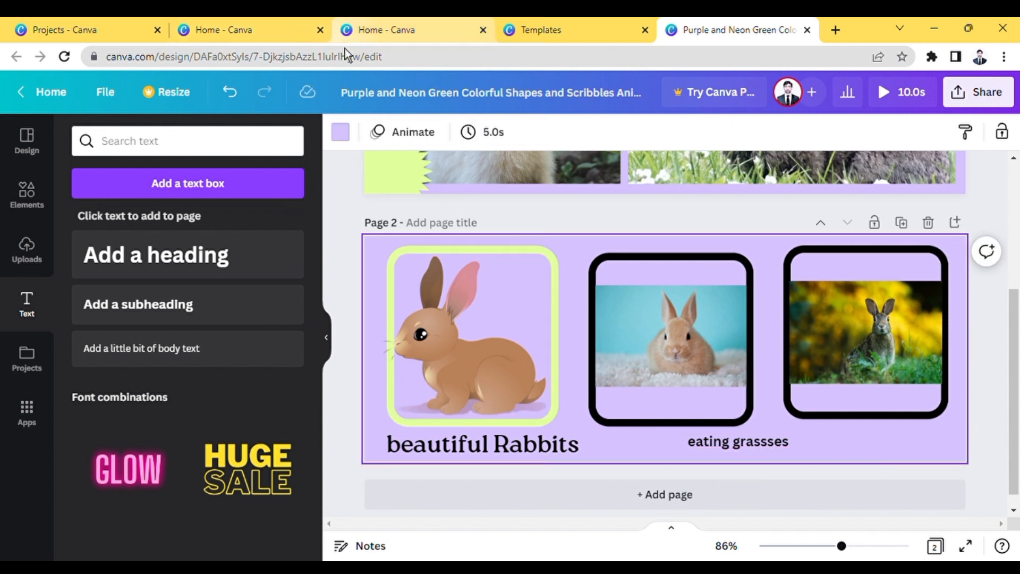
pyautogui.click(341, 133)
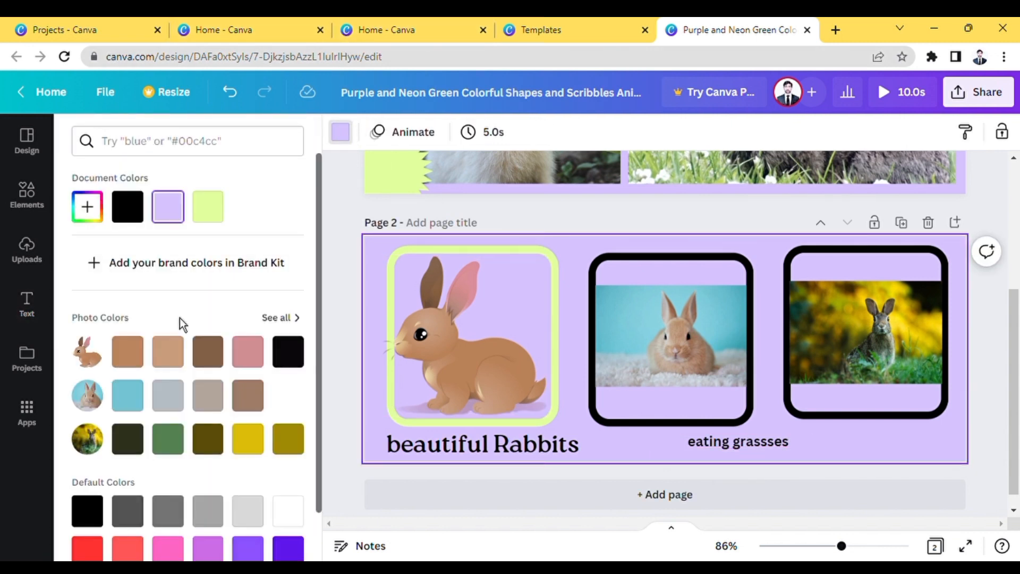
pyautogui.click(128, 209)
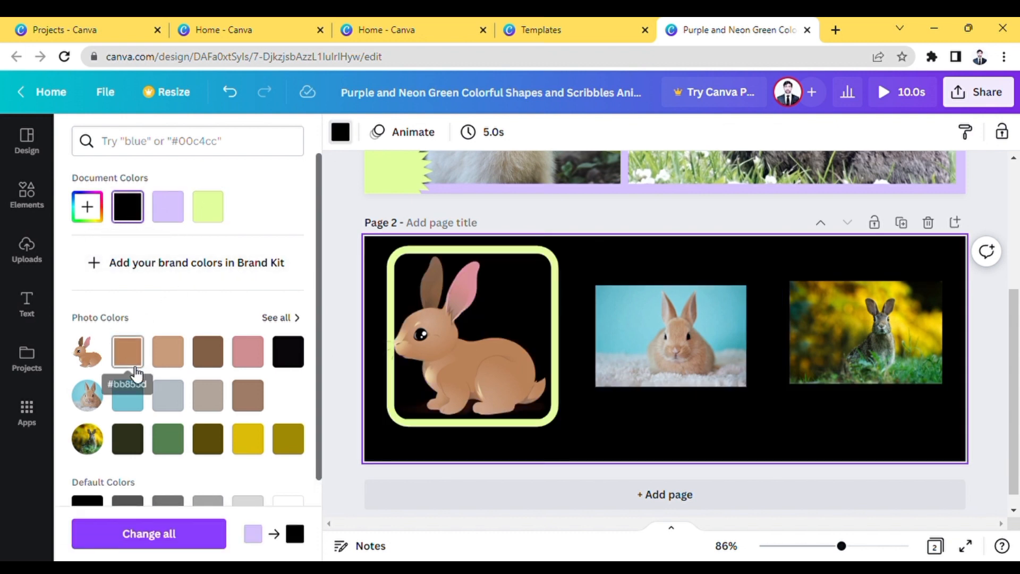
pyautogui.click(130, 397)
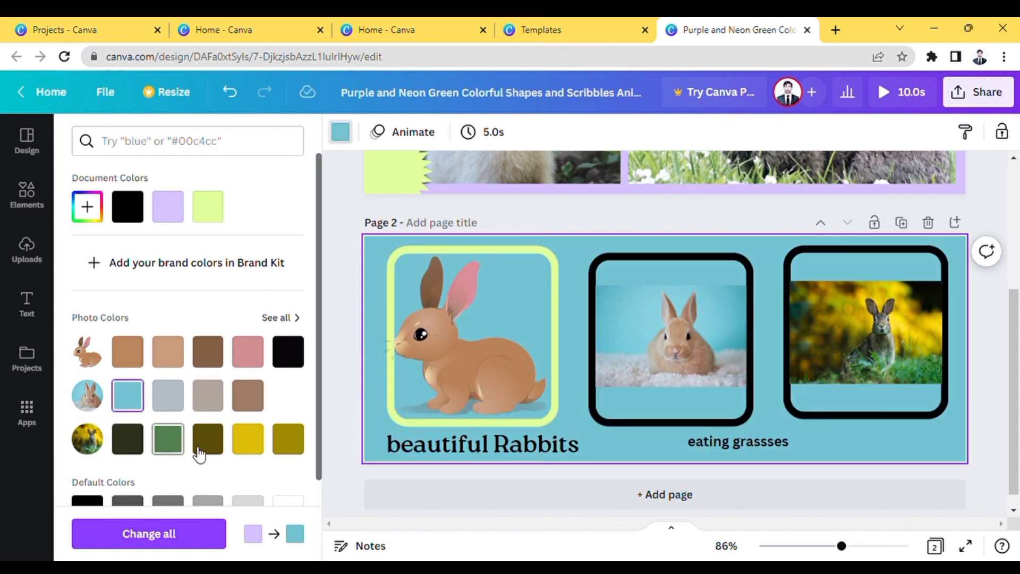
pyautogui.click(247, 439)
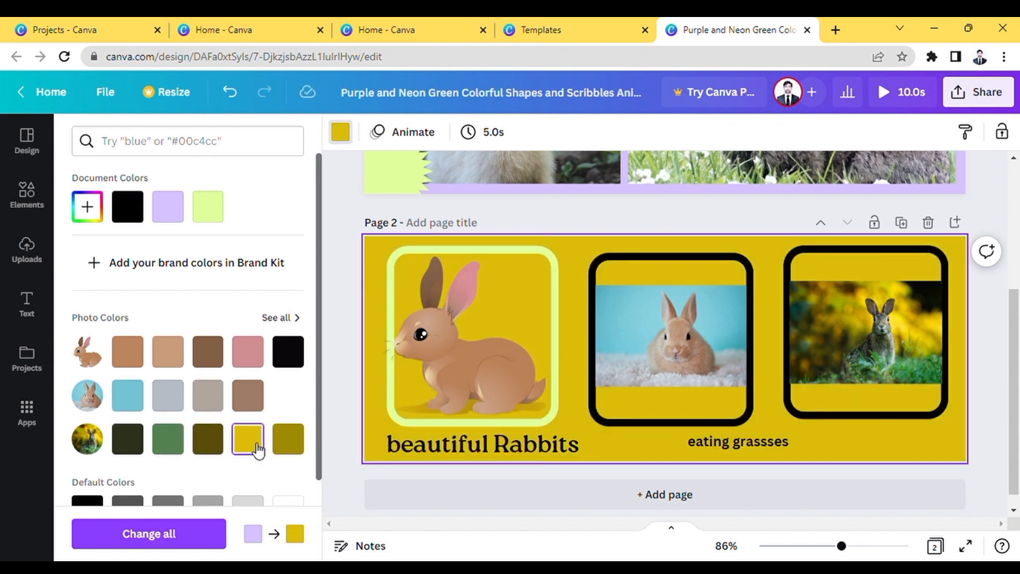
pyautogui.click(327, 501)
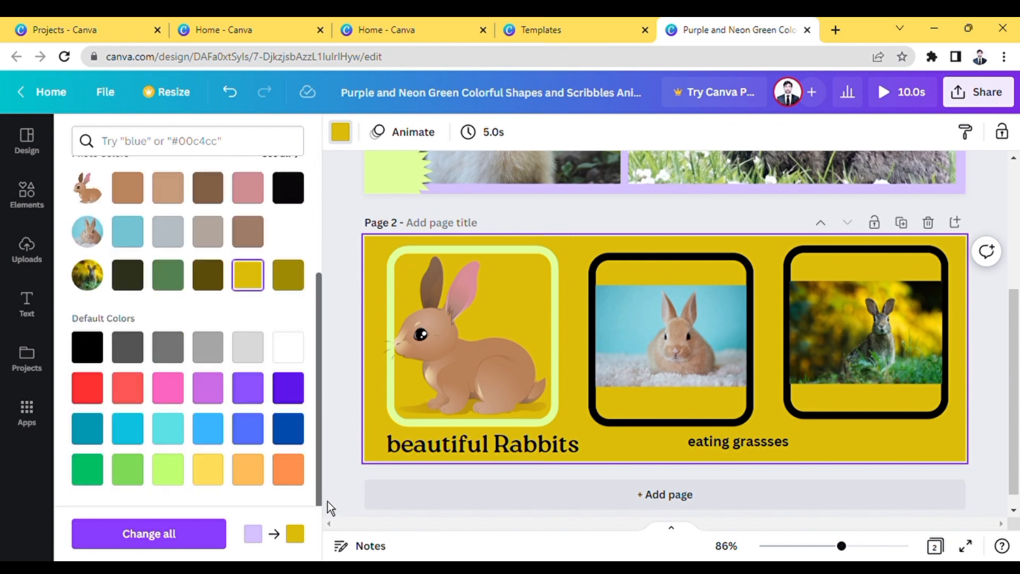
pyautogui.click(283, 429)
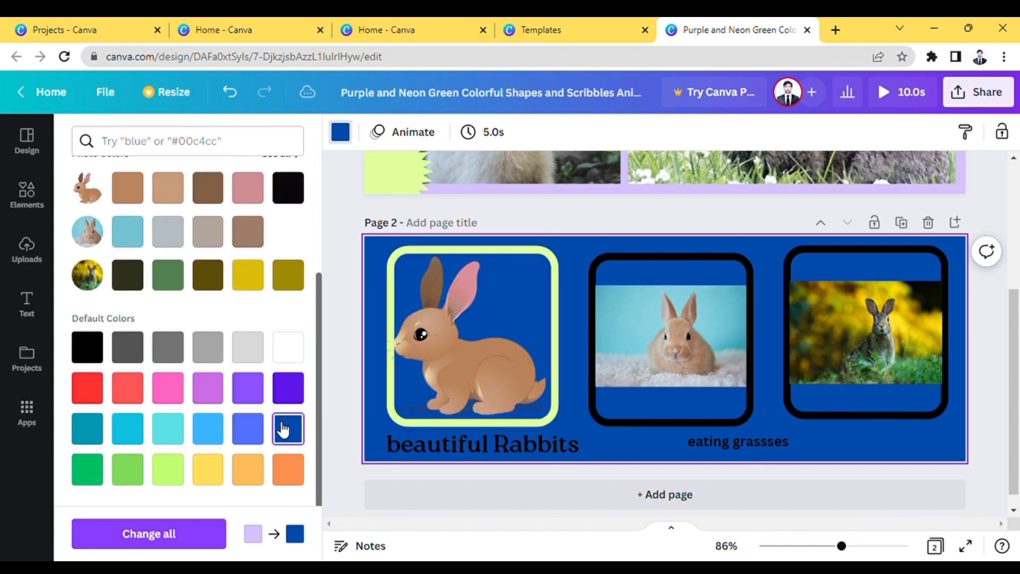
# Recolor the "beautiful Rabbits" heading with the mustard yellow taken from the right rabbit photo
pyautogui.click(509, 444)
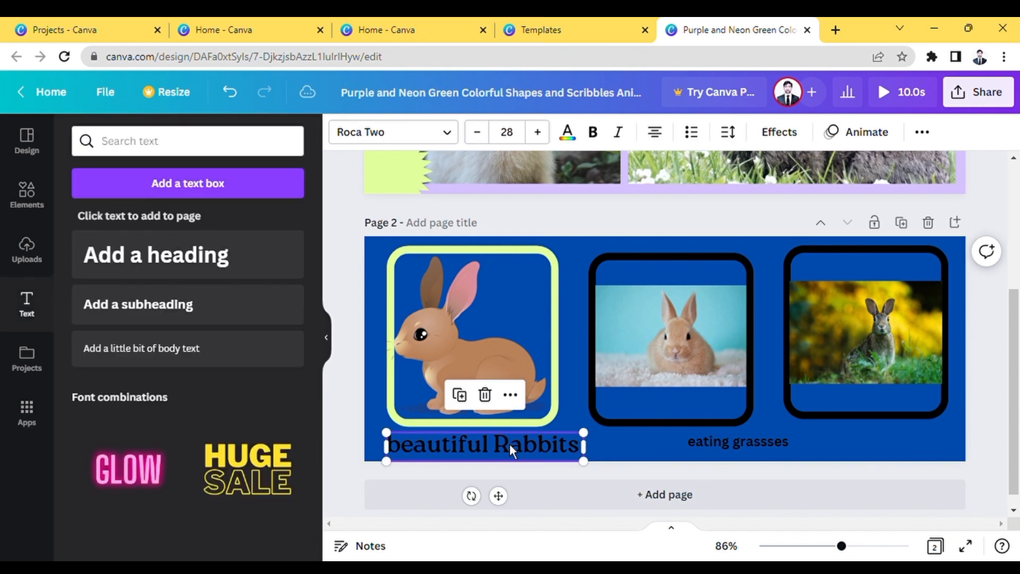
pyautogui.click(572, 141)
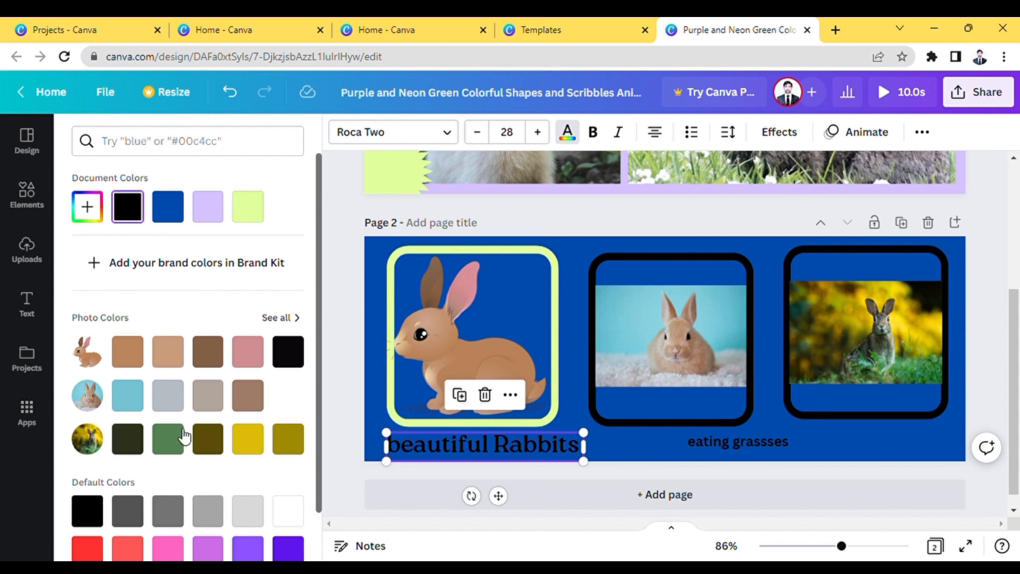
pyautogui.click(259, 441)
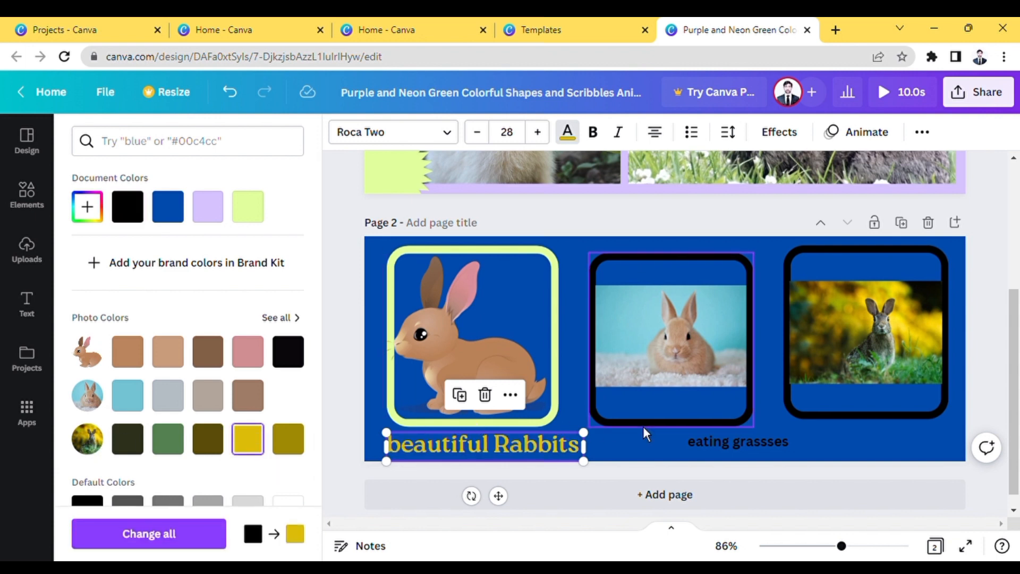
# Recolor the "eating grassses" subheading light tan from the rabbit illustration's colors and move it below the right frame
pyautogui.click(714, 447)
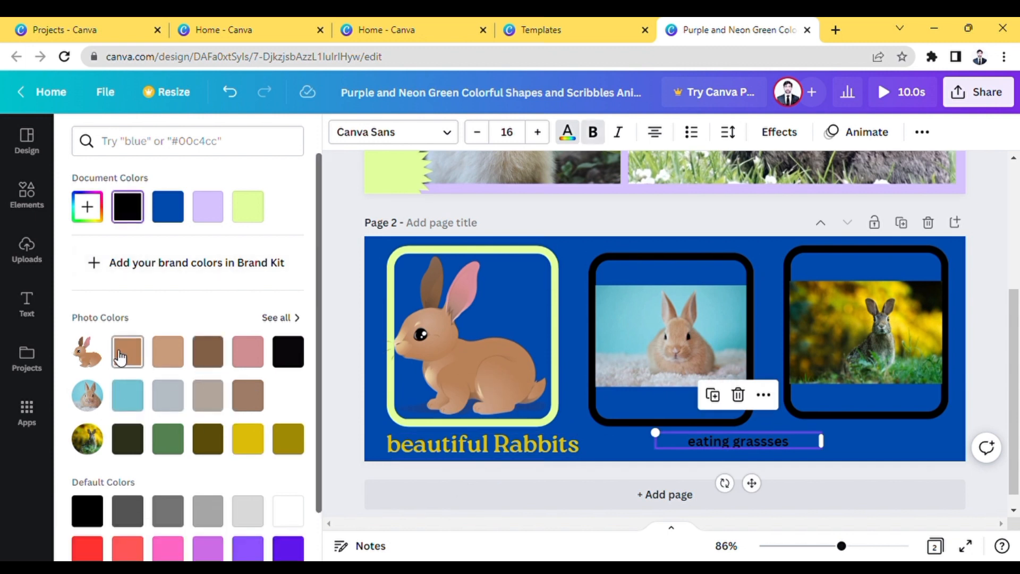
pyautogui.click(172, 360)
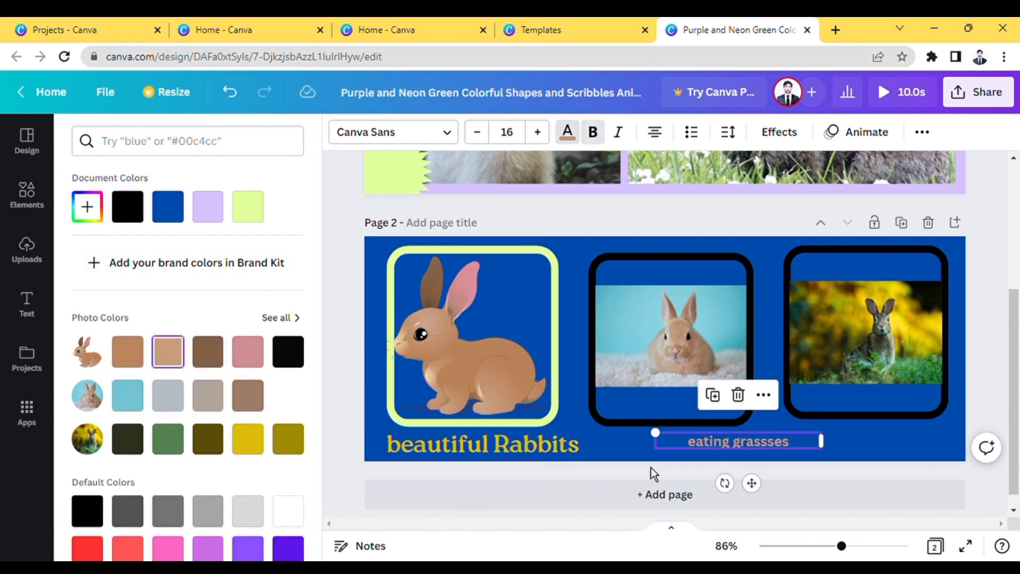
pyautogui.moveTo(760, 486); pyautogui.dragTo(884, 485)
pyautogui.rightClick(882, 490)
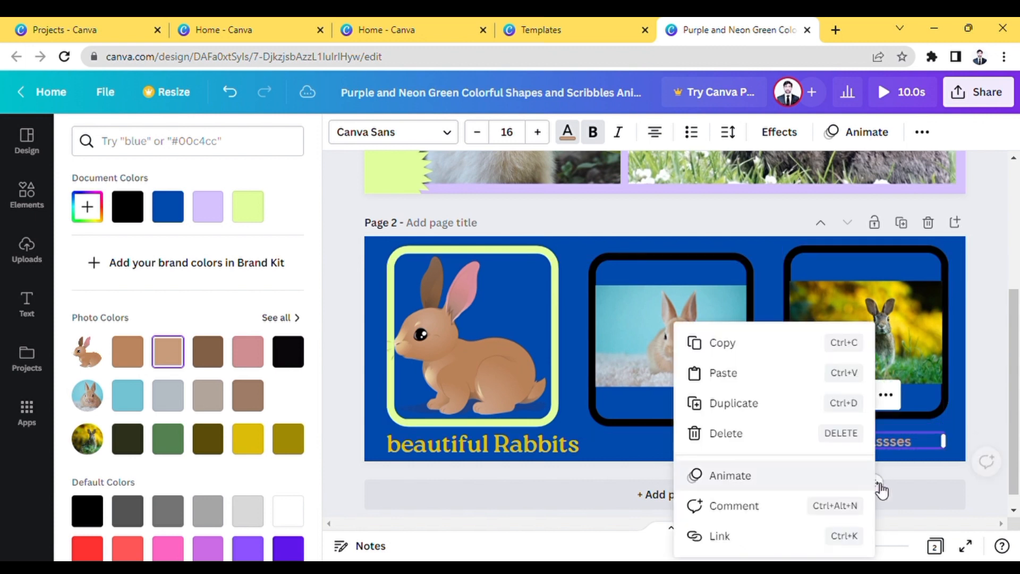
pyautogui.click(574, 494)
pyautogui.click(551, 495)
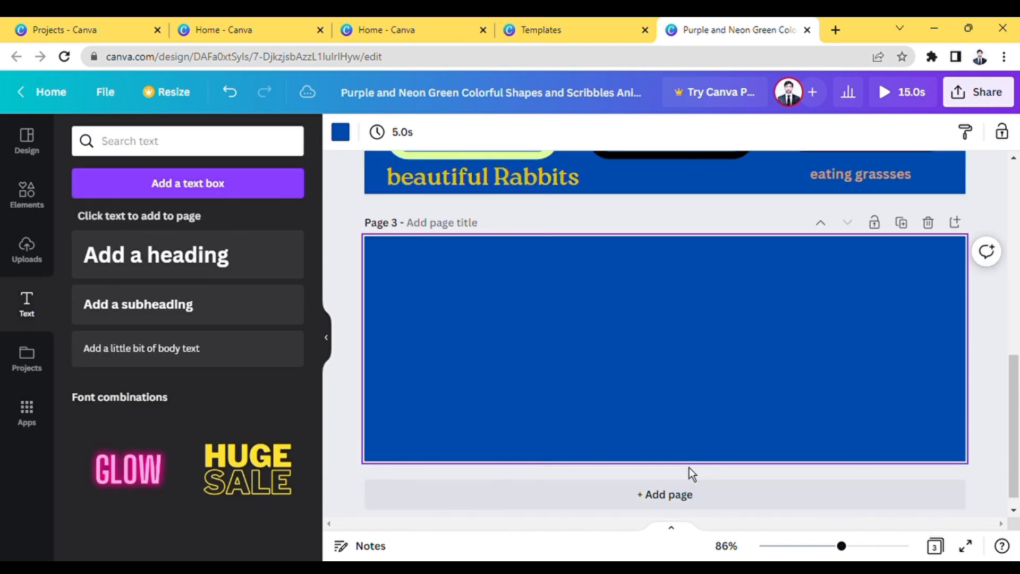
pyautogui.click(930, 223)
pyautogui.scroll(2, 747, 350)
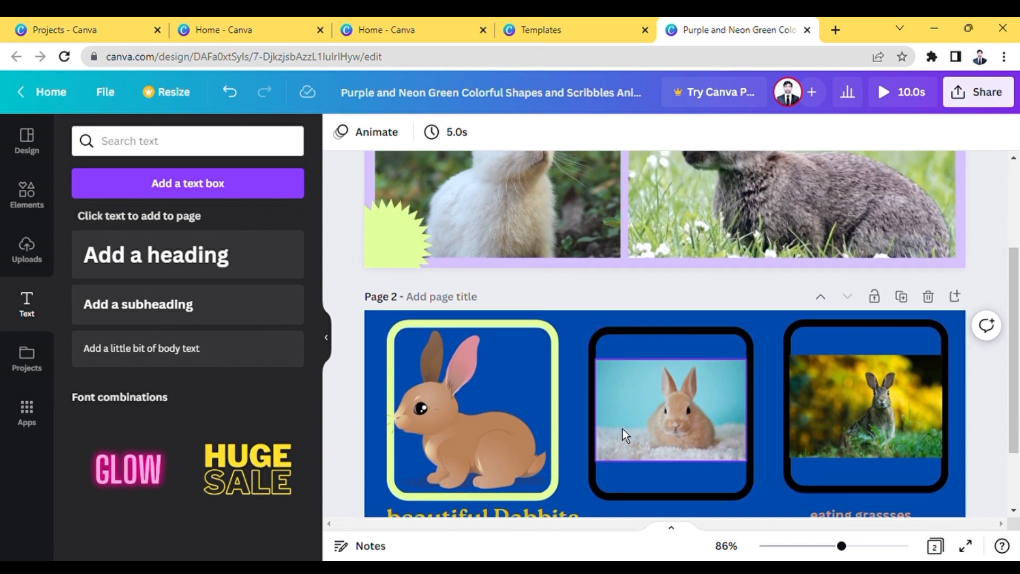
pyautogui.scroll(3, 691, 334)
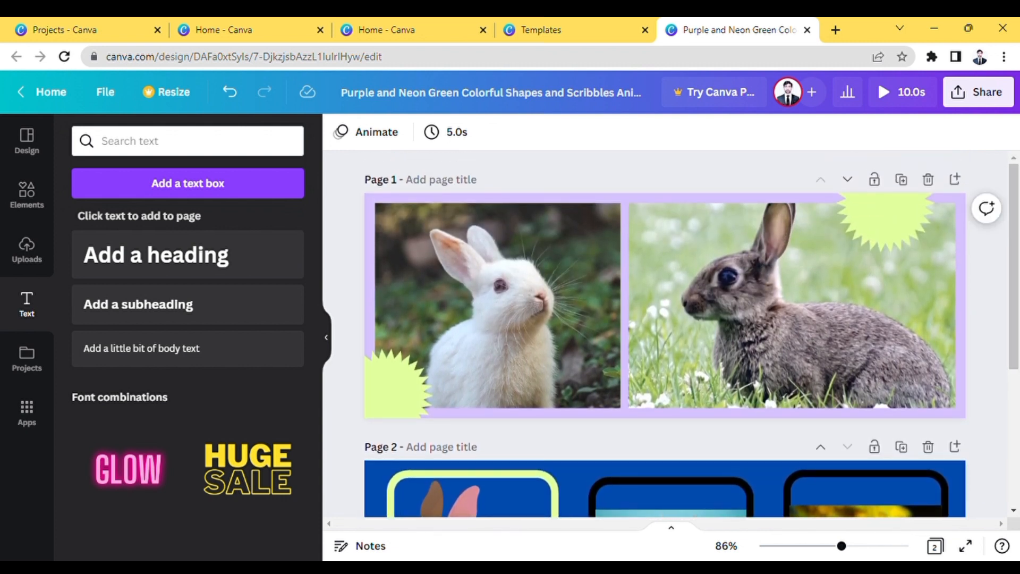
pyautogui.scroll(-5, 691, 334)
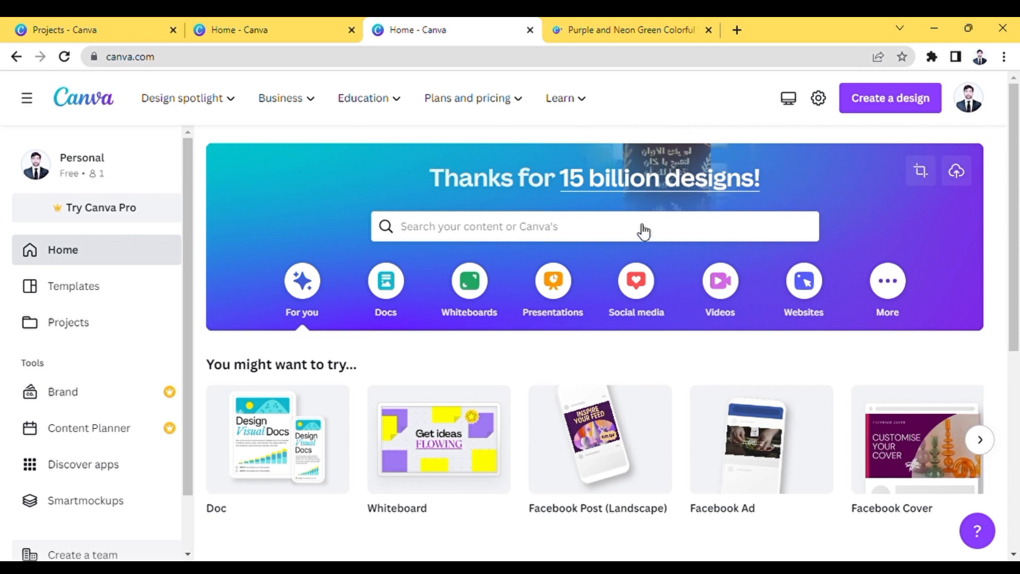
# From the Canva home page, search for "logo" and open the 500 × 500 px Logo template category
pyautogui.click(657, 237)
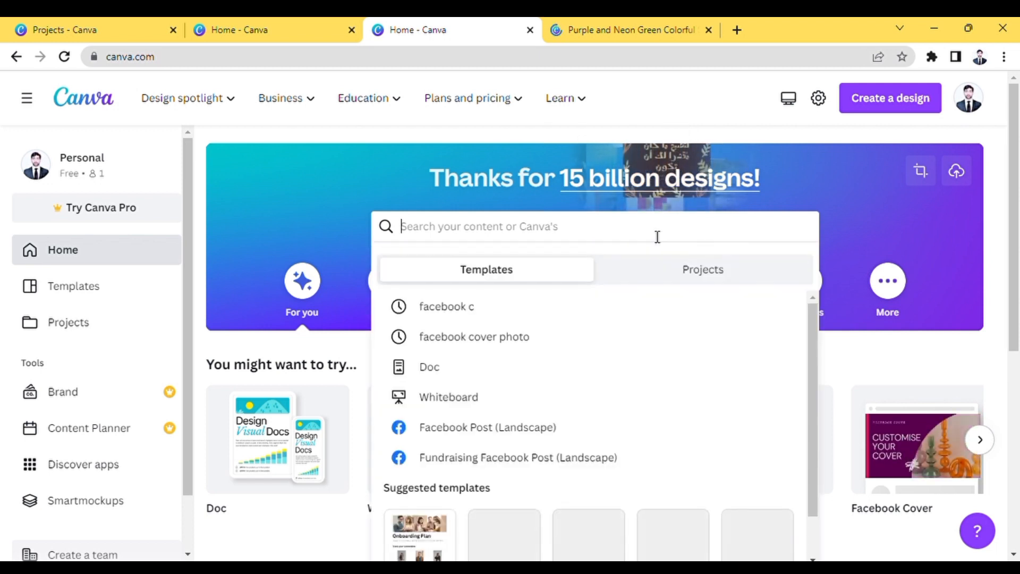
pyautogui.write('logo')
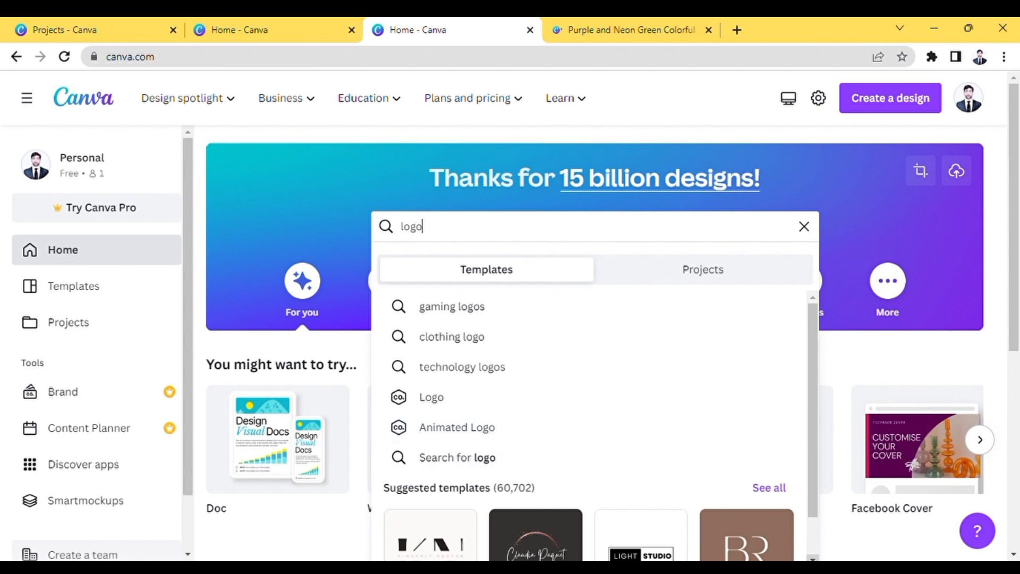
pyautogui.scroll(-1, 964, 544)
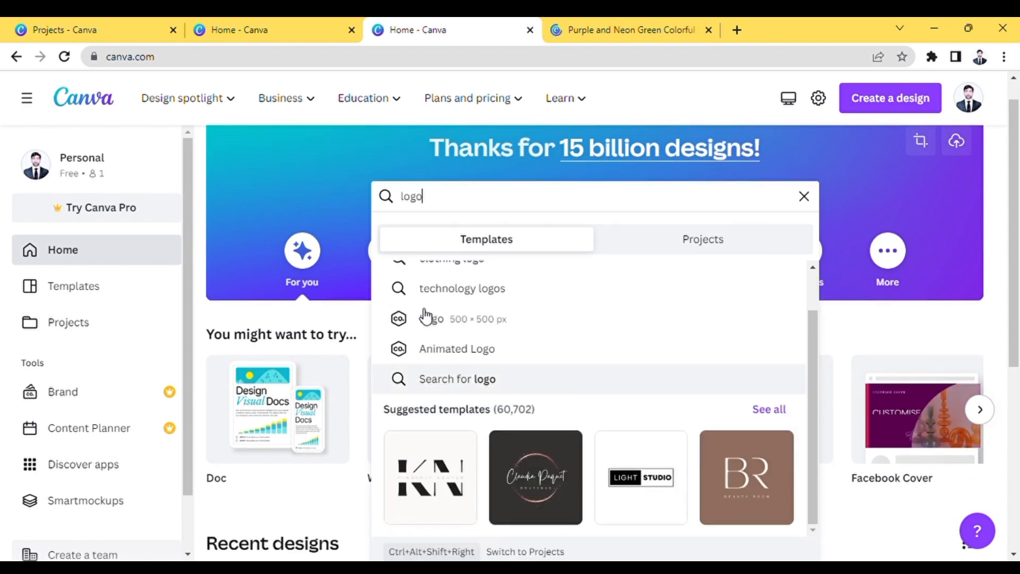
pyautogui.click(453, 322)
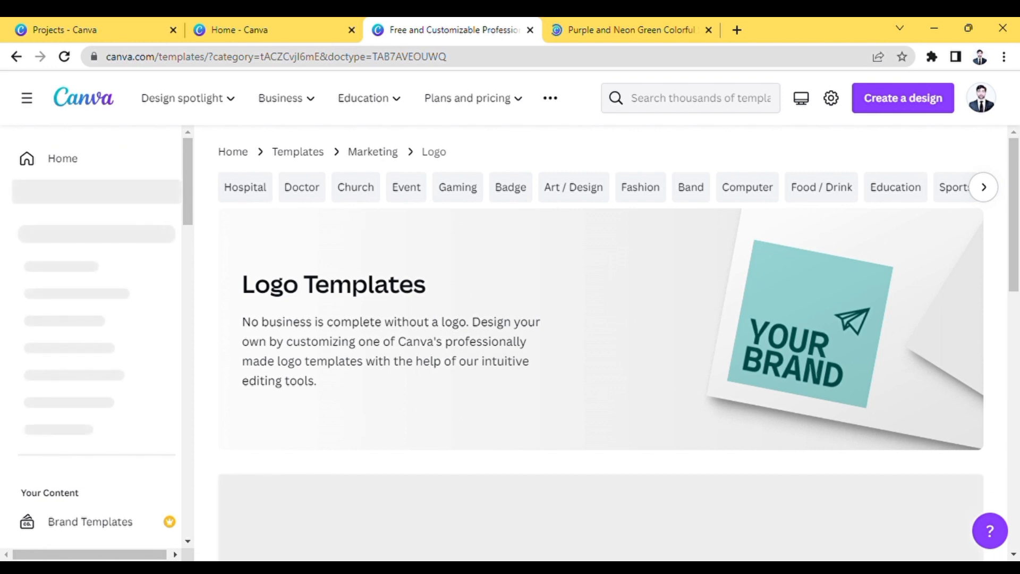
# Browse the logo template gallery to examine the available designs and styles
pyautogui.scroll(-3, 618, 342)
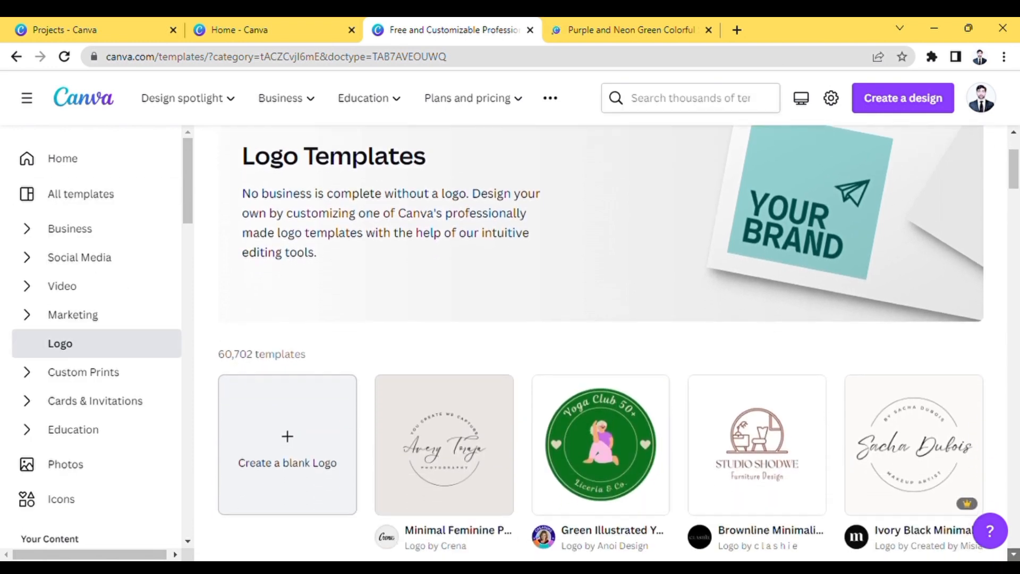
pyautogui.scroll(-3, 619, 342)
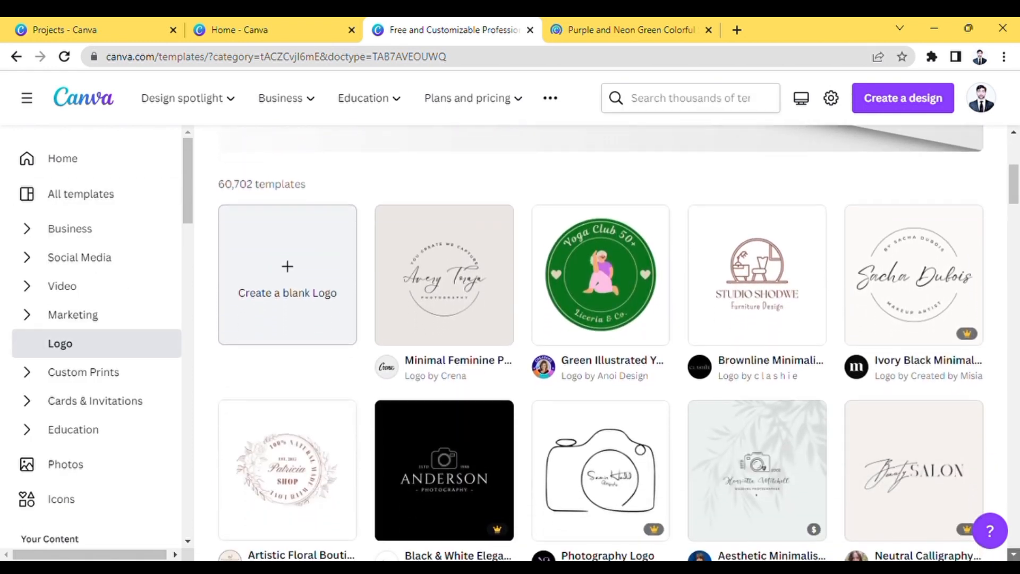
pyautogui.scroll(-5, 618, 343)
pyautogui.scroll(-5, 619, 342)
pyautogui.scroll(-3, 619, 342)
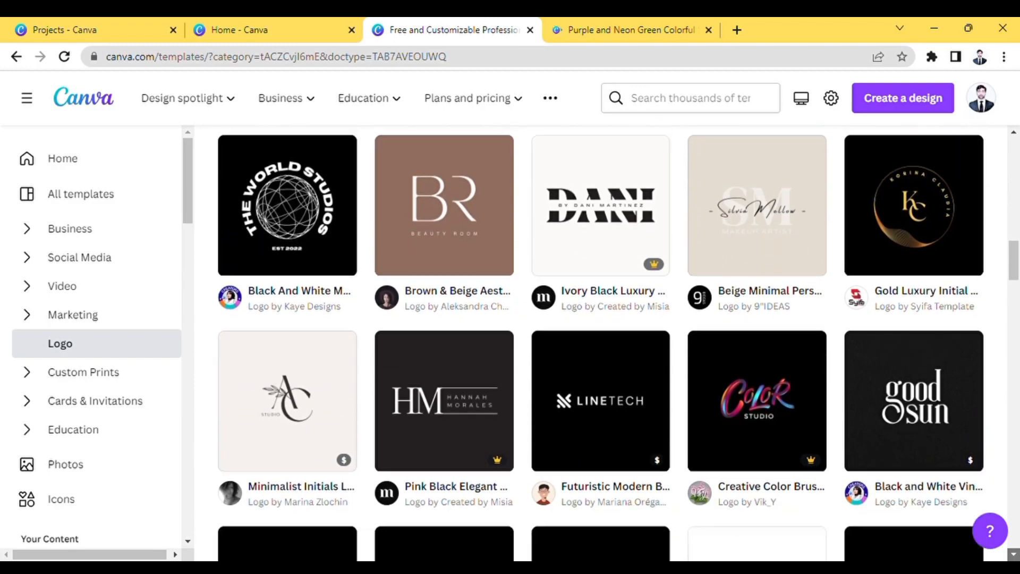
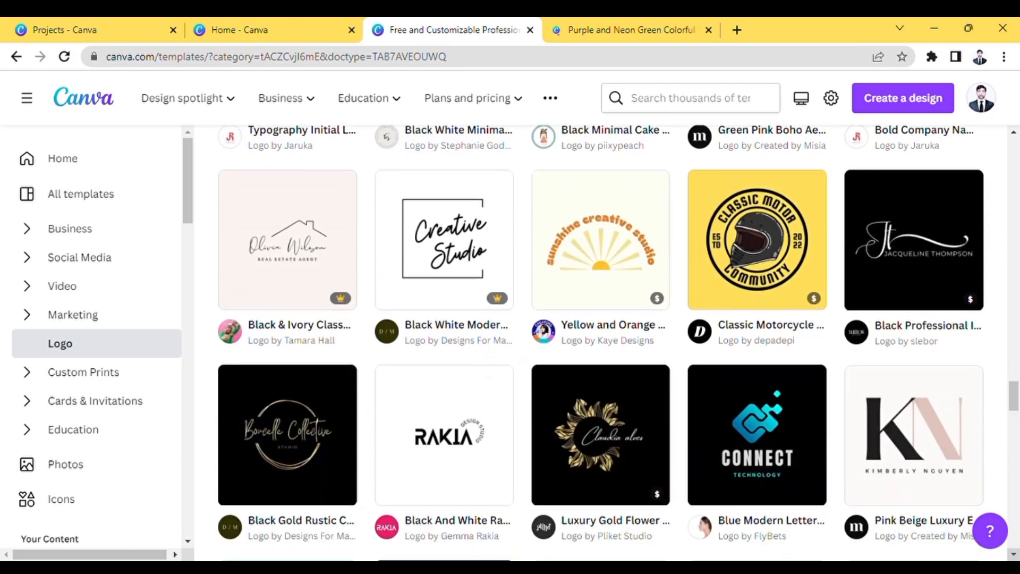
pyautogui.scroll(-4, 601, 341)
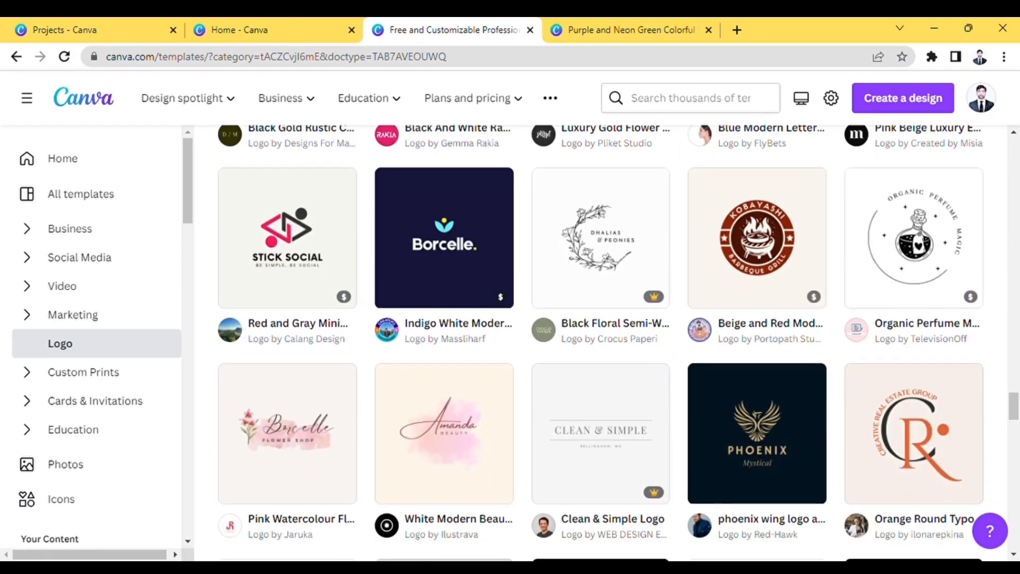
pyautogui.scroll(10, 600, 340)
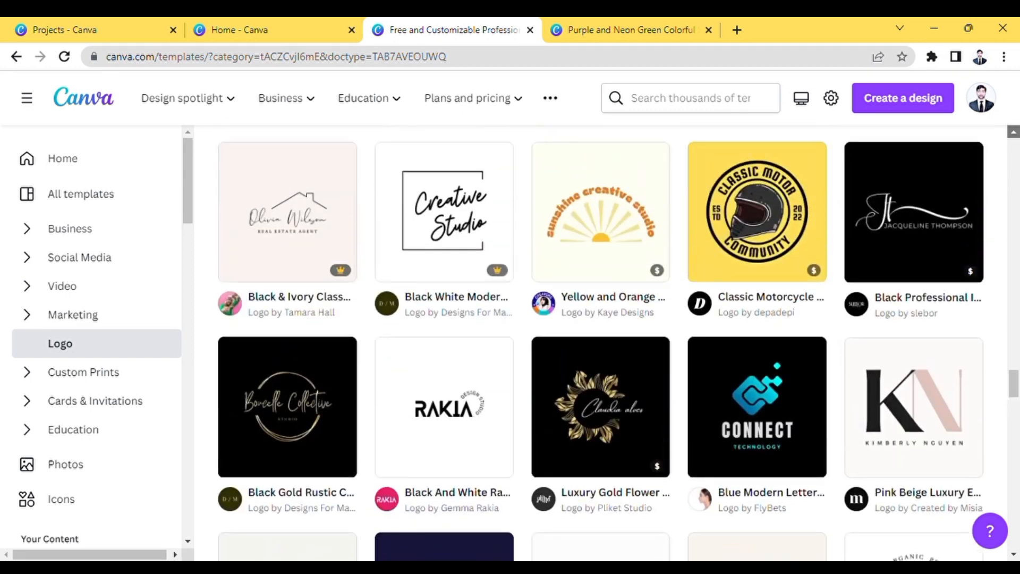
pyautogui.scroll(13, 601, 340)
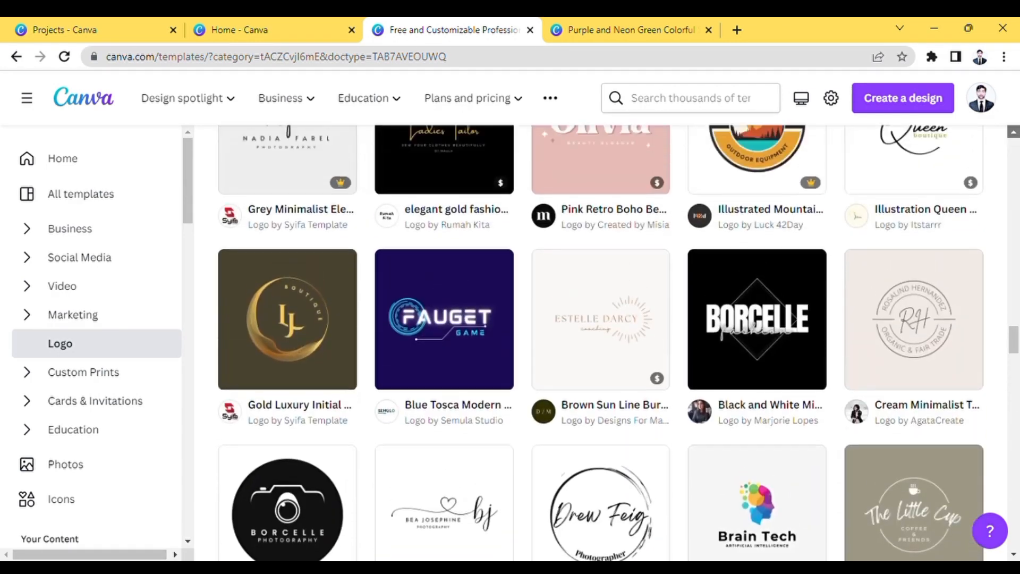
pyautogui.scroll(10, 601, 340)
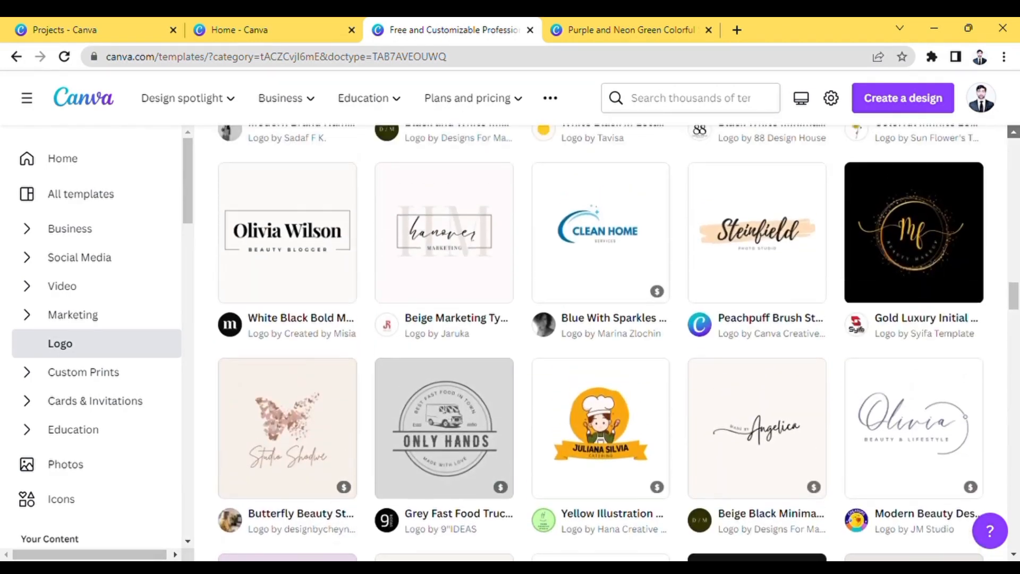
pyautogui.scroll(12, 601, 340)
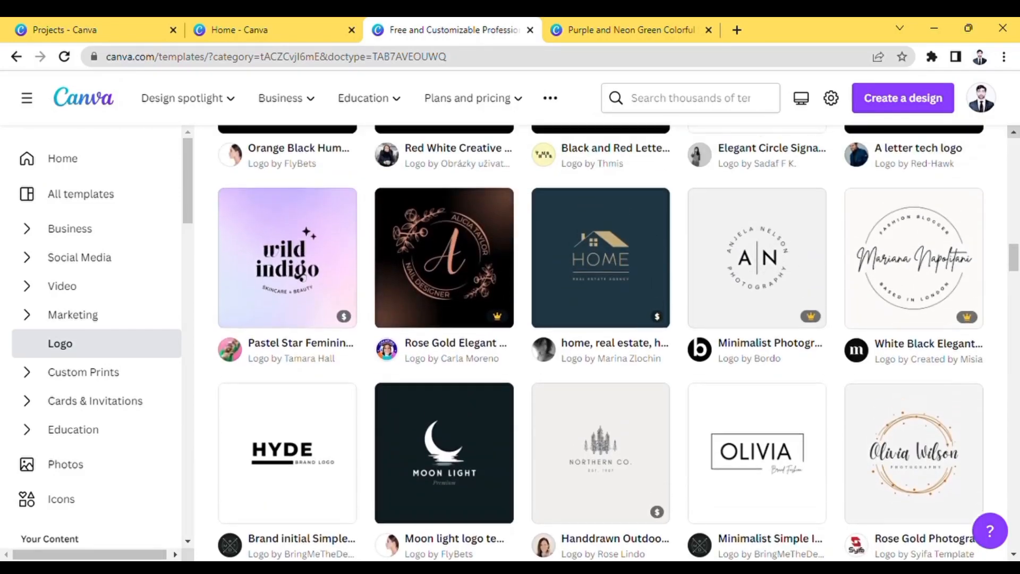
# Open the Green Illustrated Yoga Club 50+ Logo template from the logo gallery for customizing
pyautogui.scroll(12, 551, 409)
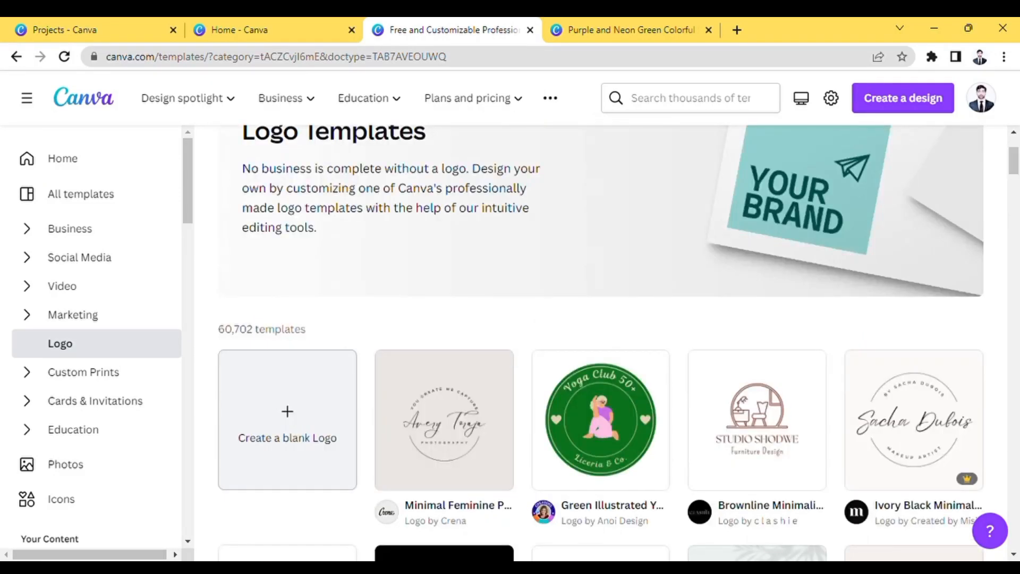
pyautogui.click(601, 425)
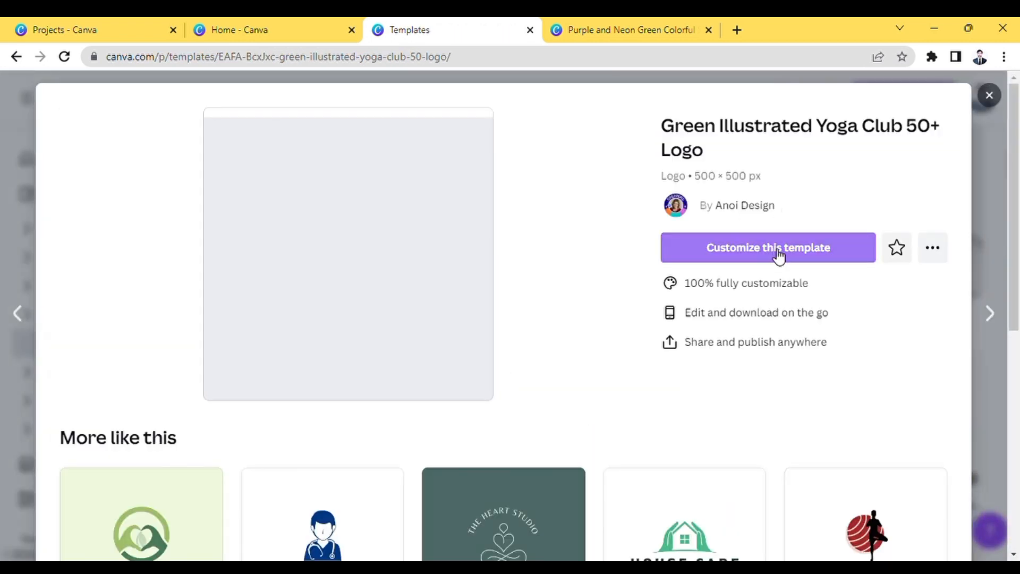
pyautogui.click(770, 258)
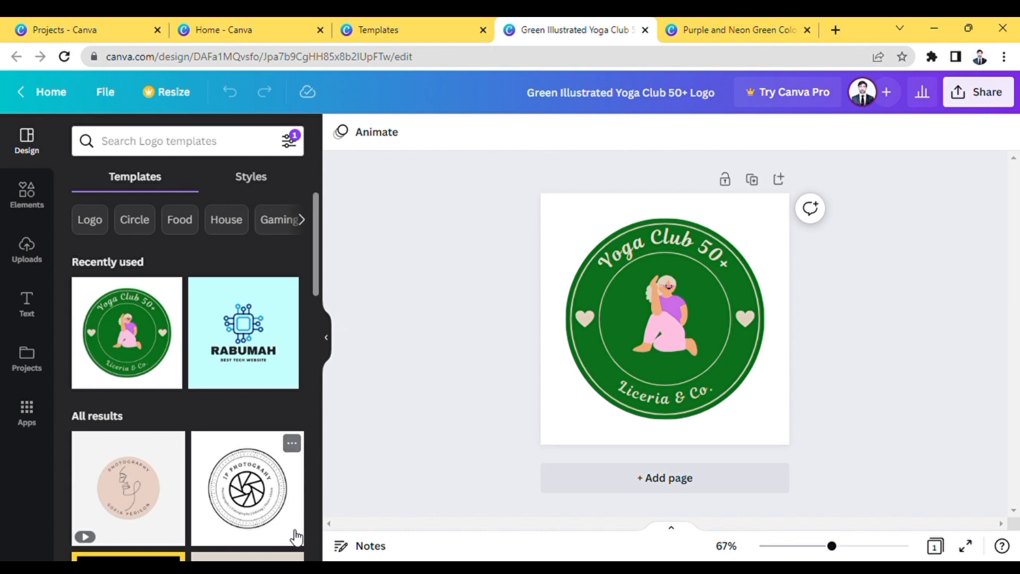
# Add a second page and apply the dark boutique logo template with the rose-gold circle to it
pyautogui.scroll(-10, 186, 372)
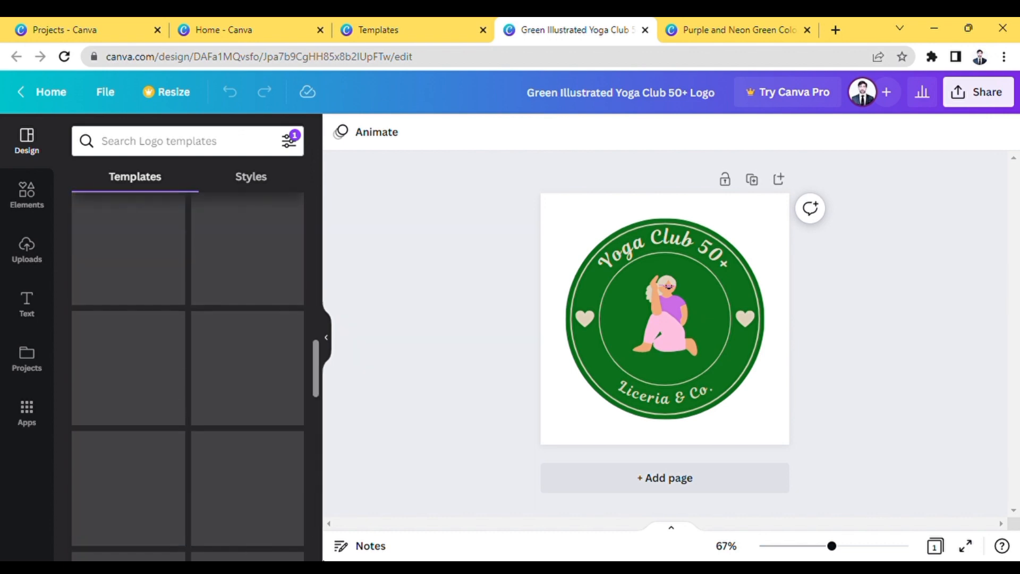
pyautogui.click(694, 484)
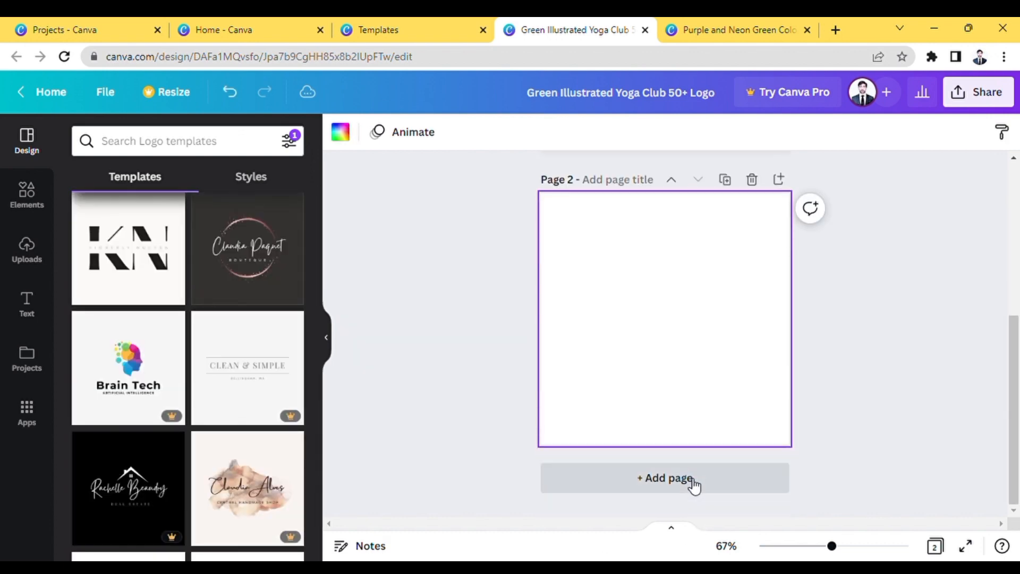
pyautogui.click(255, 277)
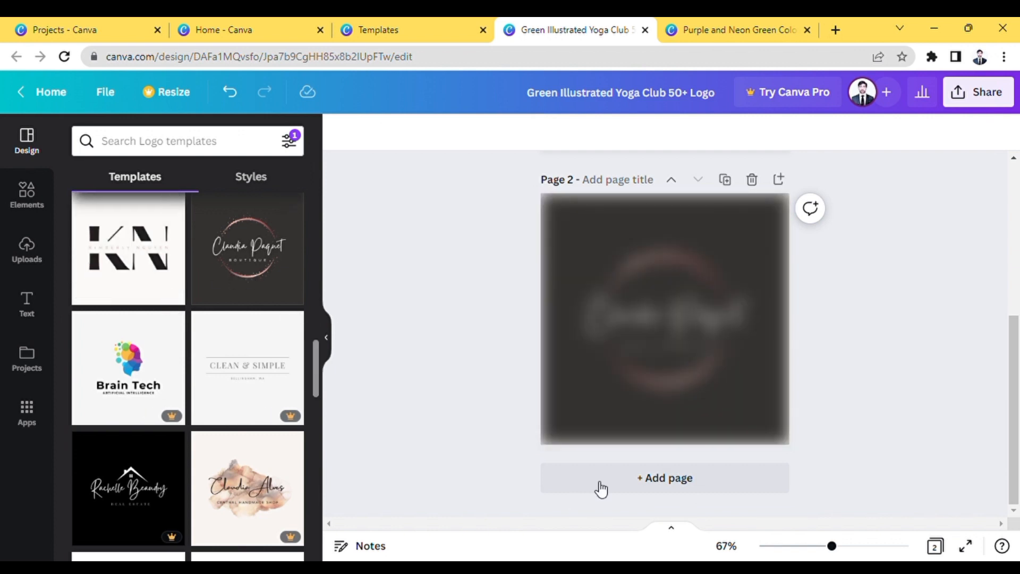
# Add a third page and apply the Moon Light crescent logo template to it
pyautogui.click(690, 482)
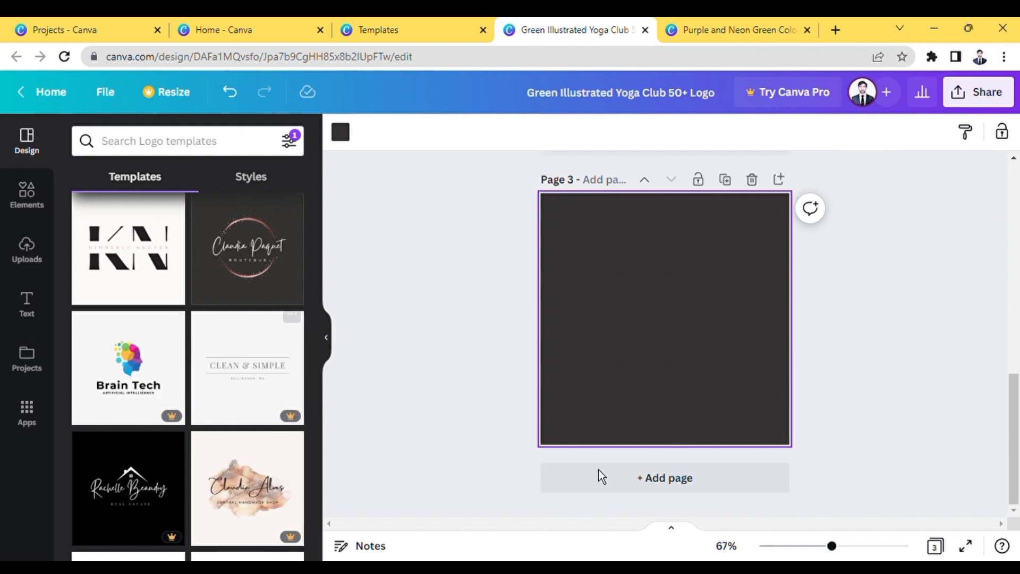
pyautogui.scroll(3, 640, 383)
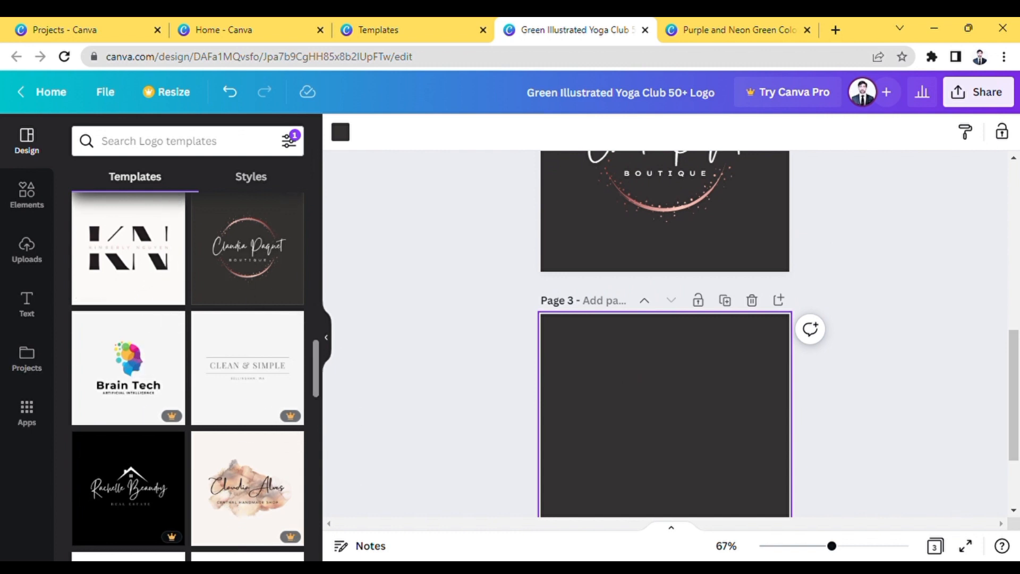
pyautogui.scroll(-5, 321, 553)
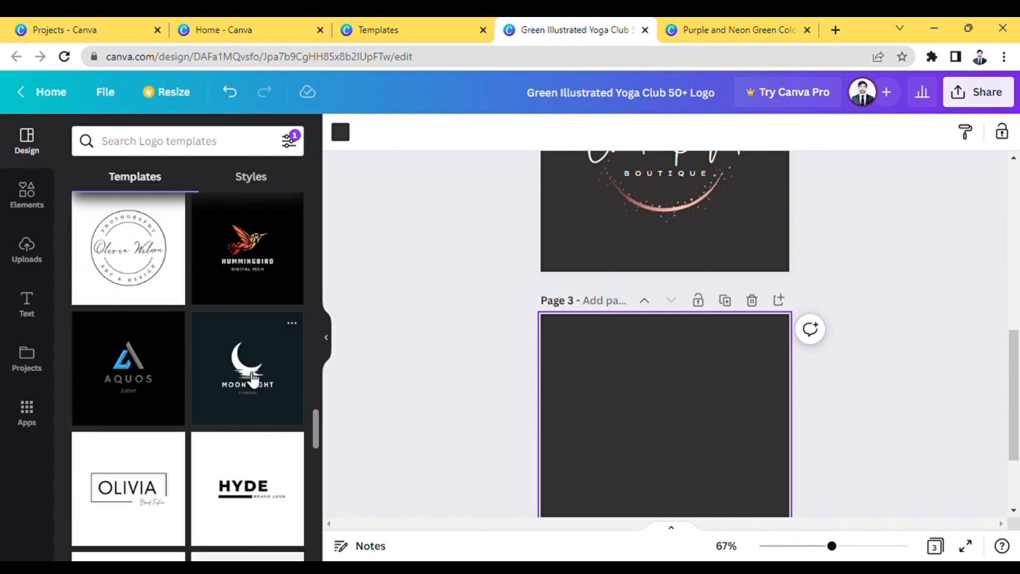
pyautogui.click(239, 381)
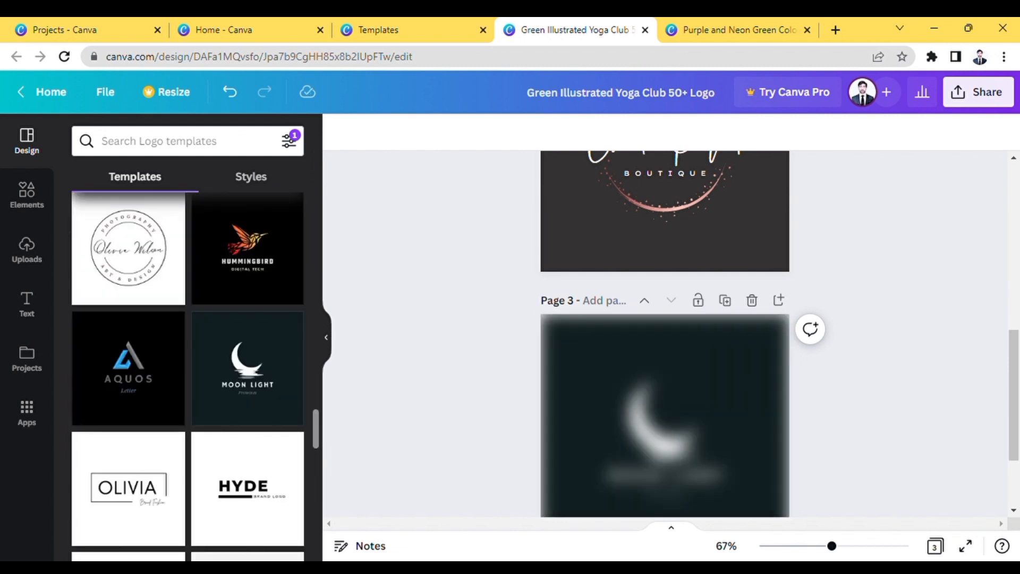
# Replace the curved "Yoga Club 50+" heading on page 1 with "IT Tech Company"
pyautogui.click(1013, 158)
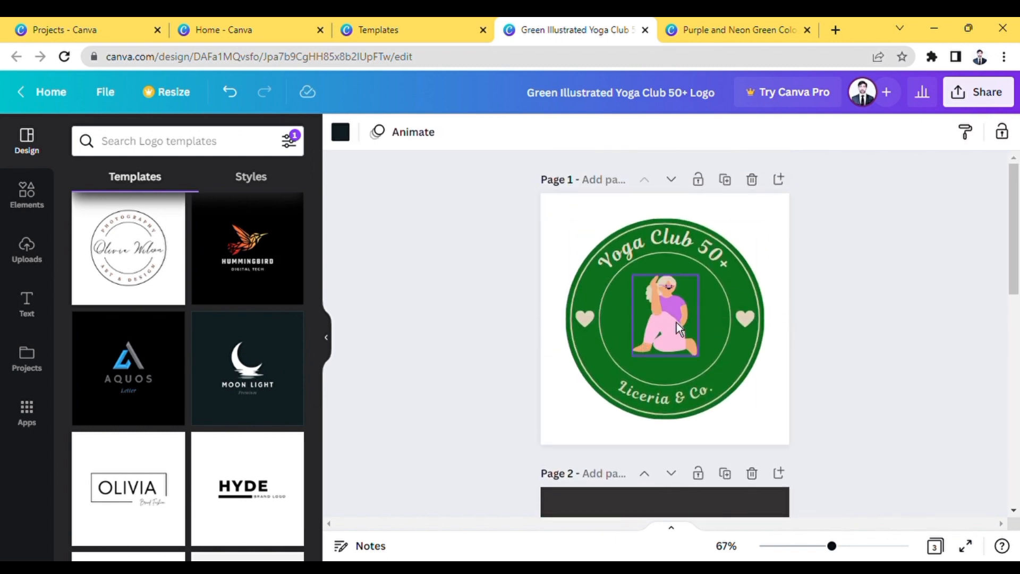
pyautogui.click(677, 324)
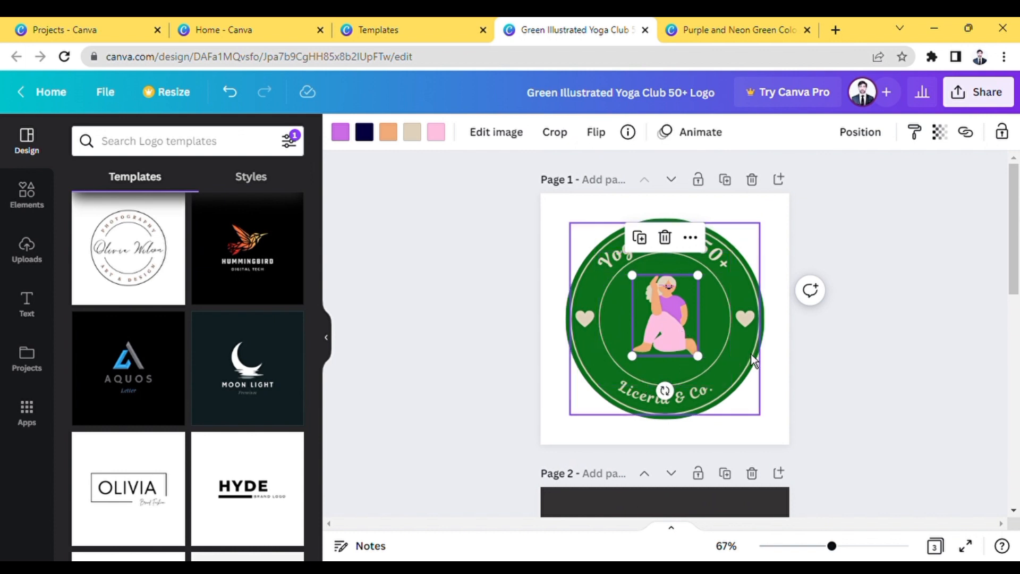
pyautogui.click(821, 246)
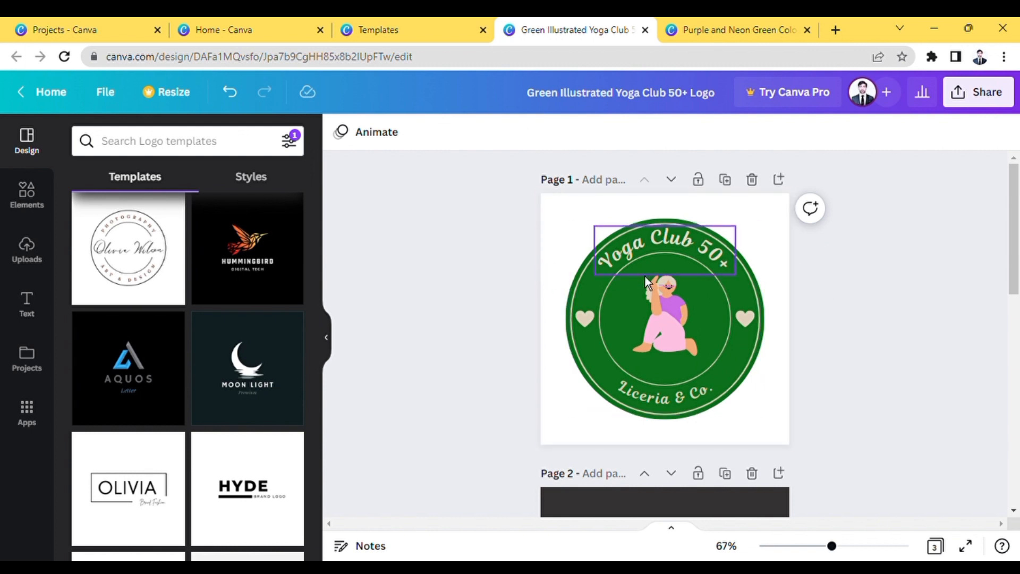
pyautogui.click(671, 260)
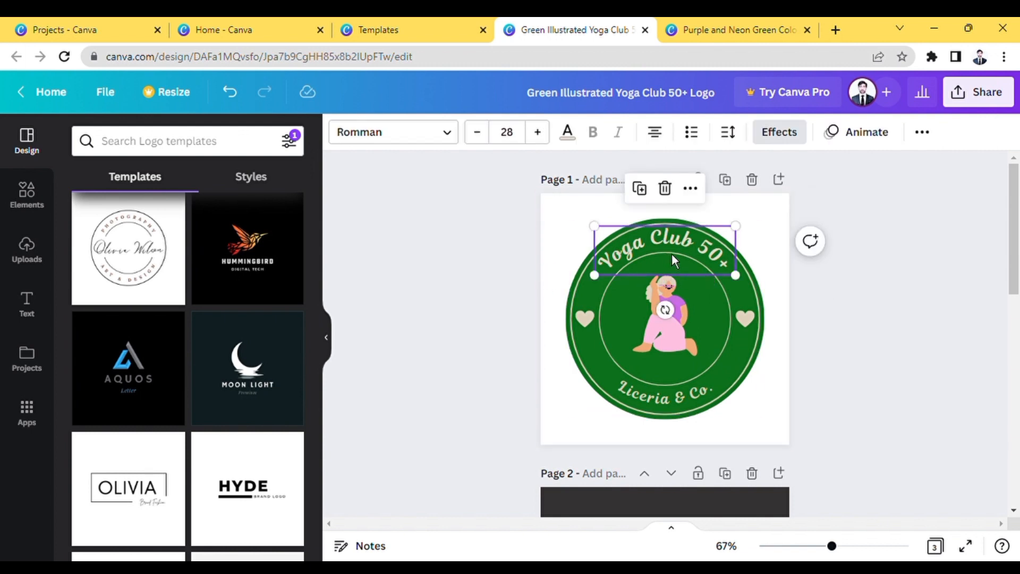
pyautogui.click(700, 245)
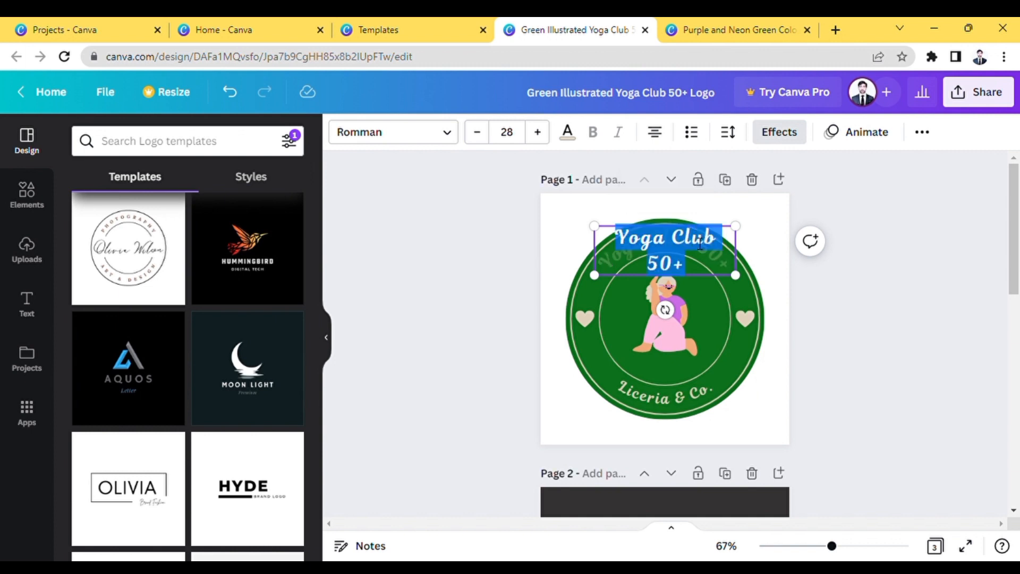
pyautogui.write('I')
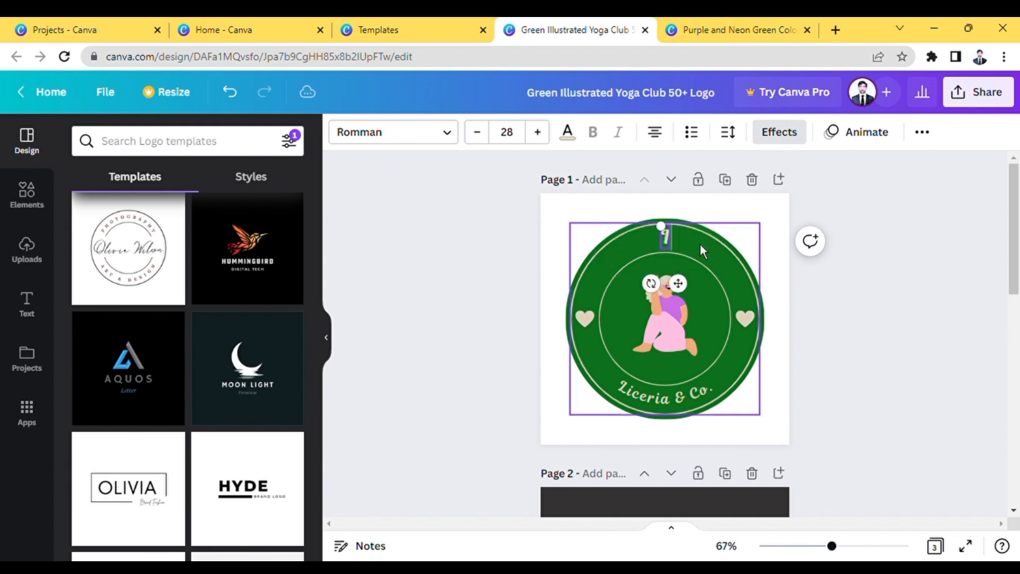
pyautogui.write('T')
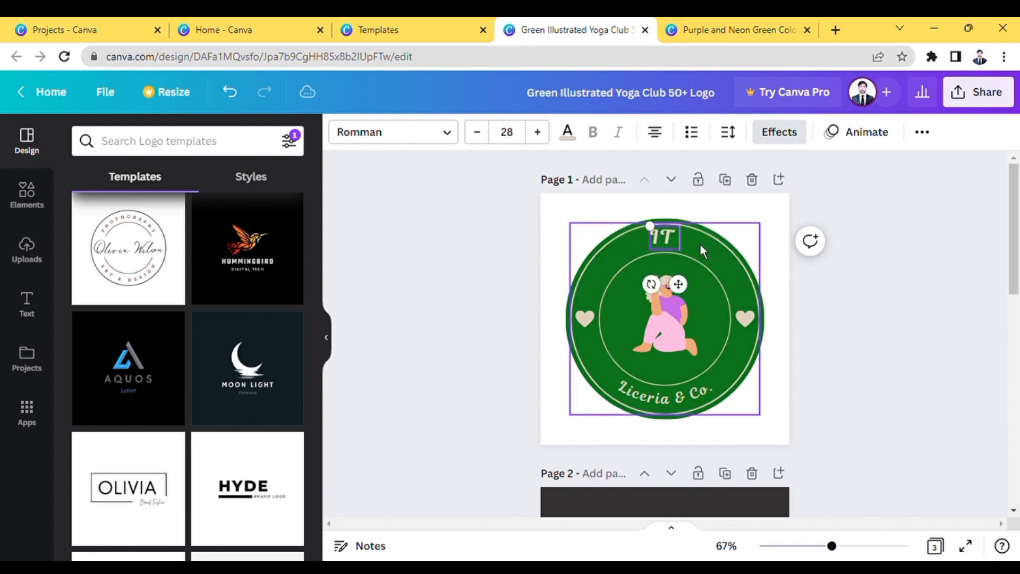
pyautogui.write(' Tech')
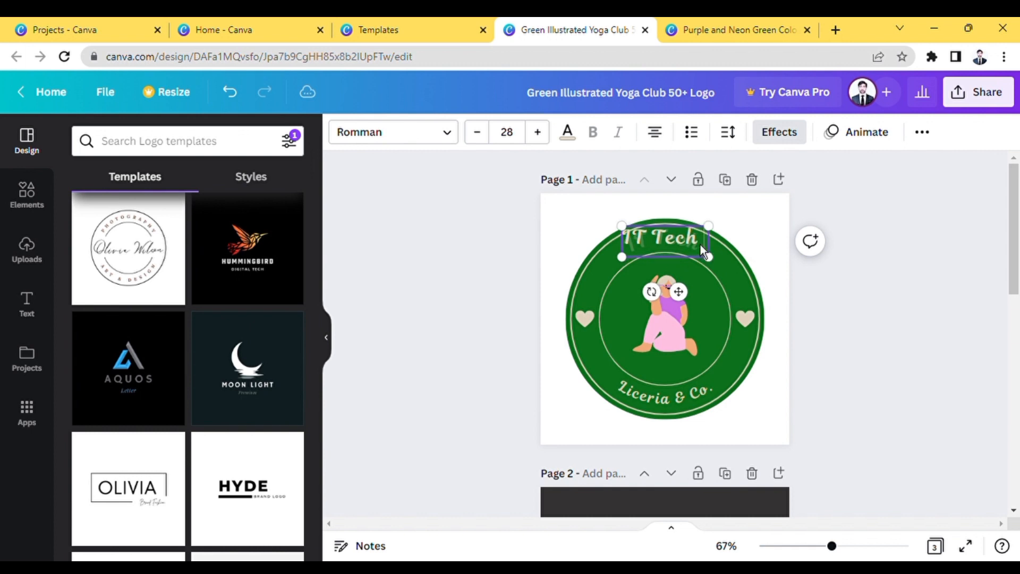
pyautogui.write(' Comp')
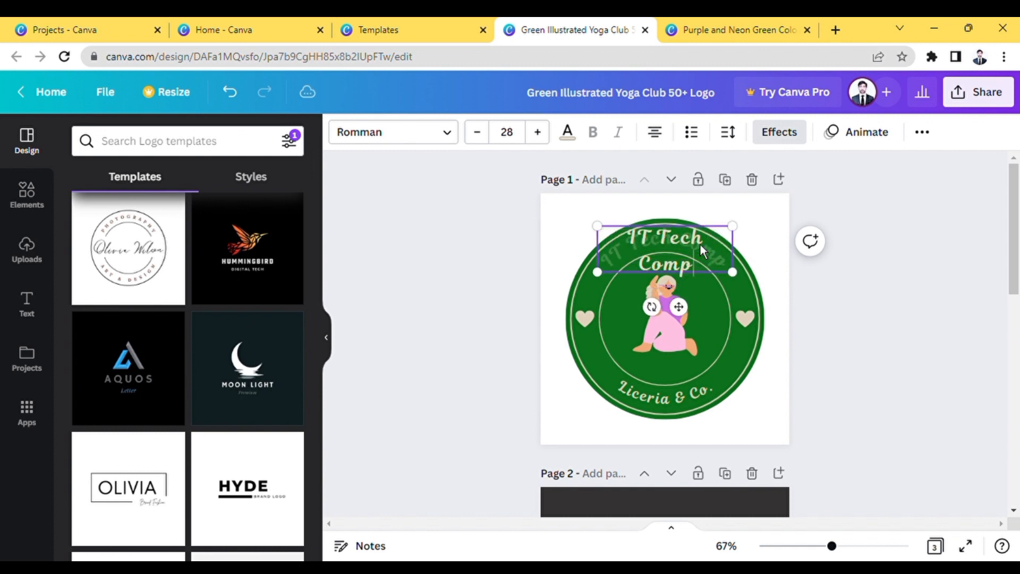
pyautogui.write('any')
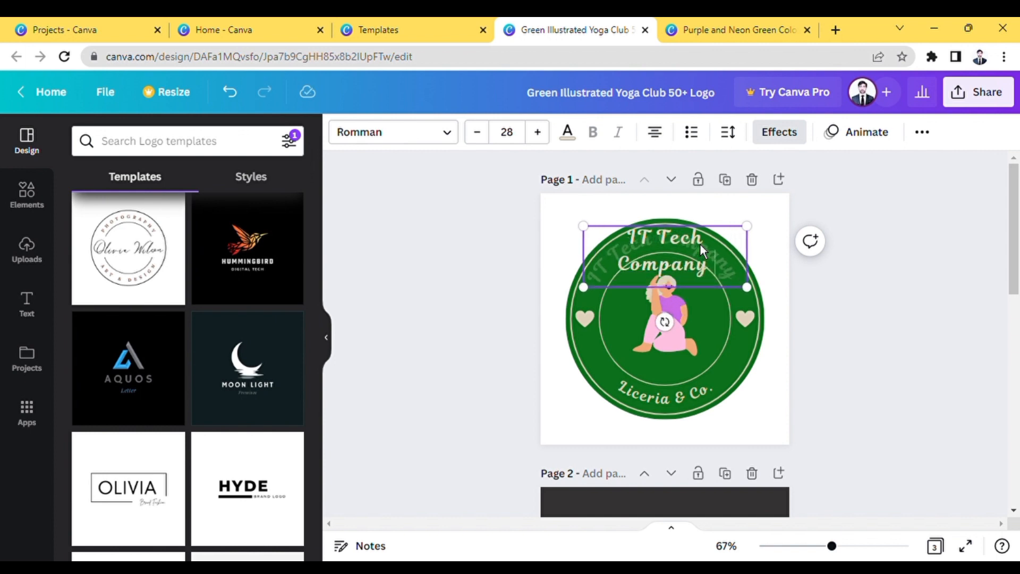
pyautogui.click(831, 319)
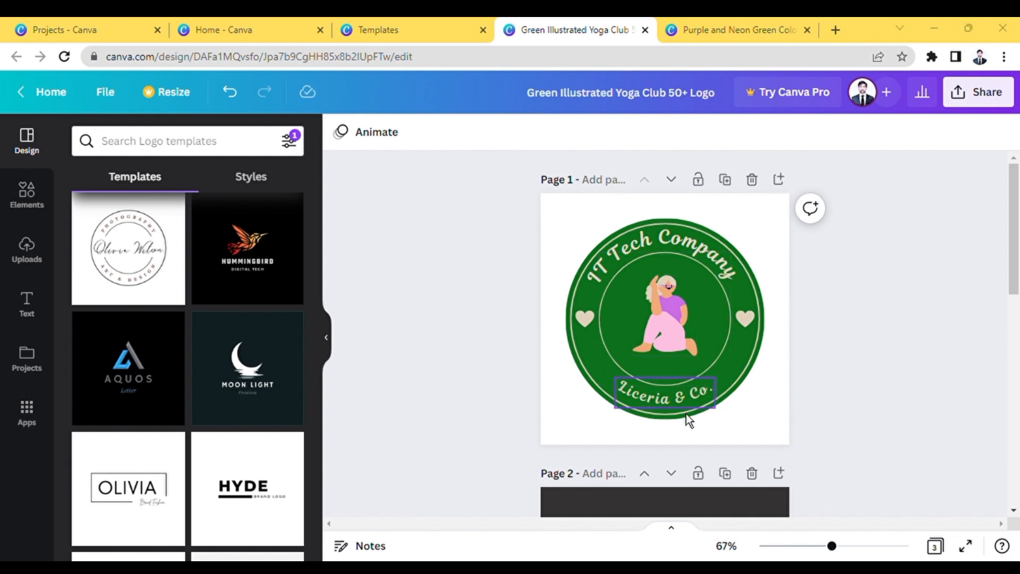
pyautogui.click(655, 403)
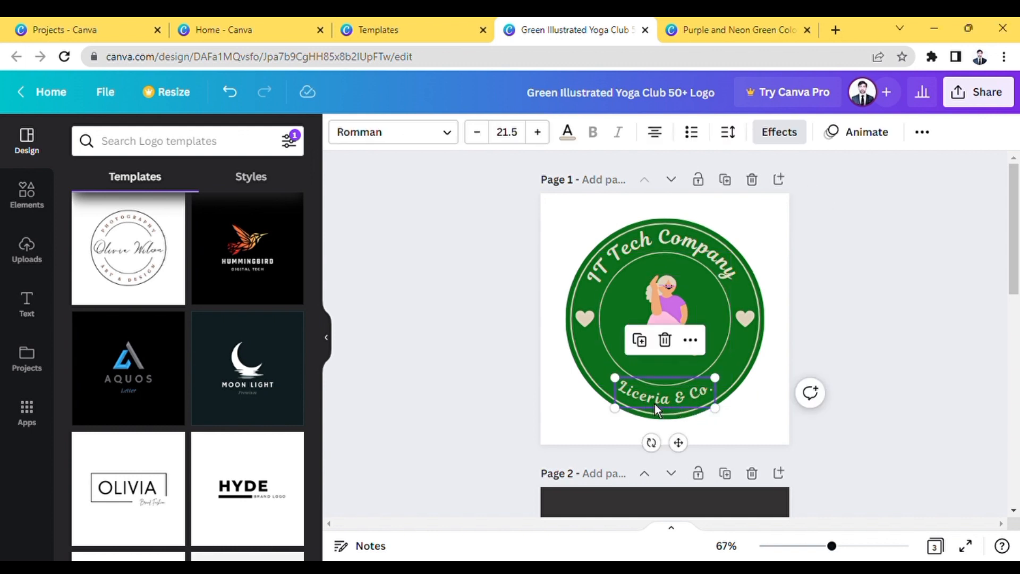
pyautogui.press('Delete')
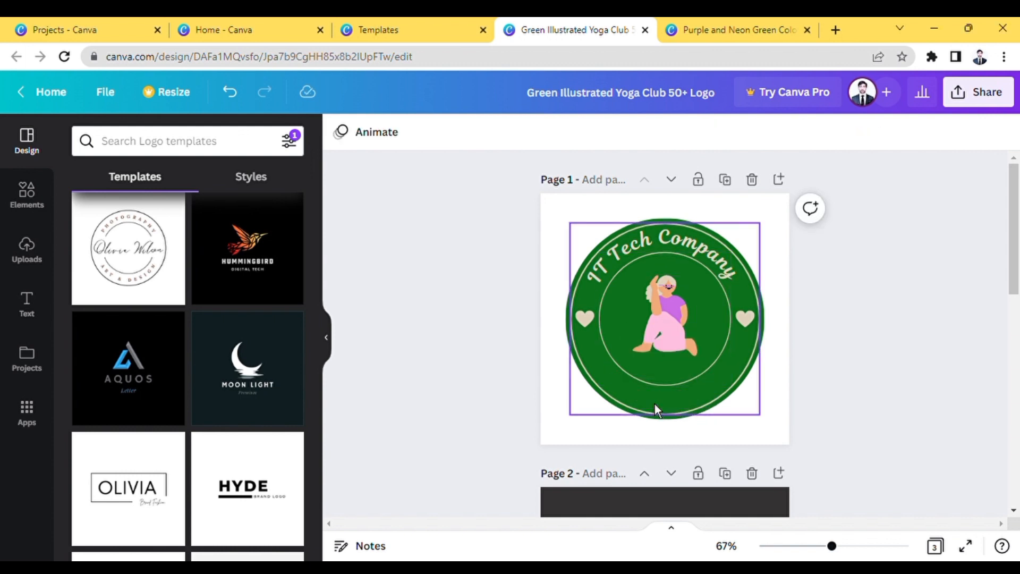
pyautogui.click(654, 403)
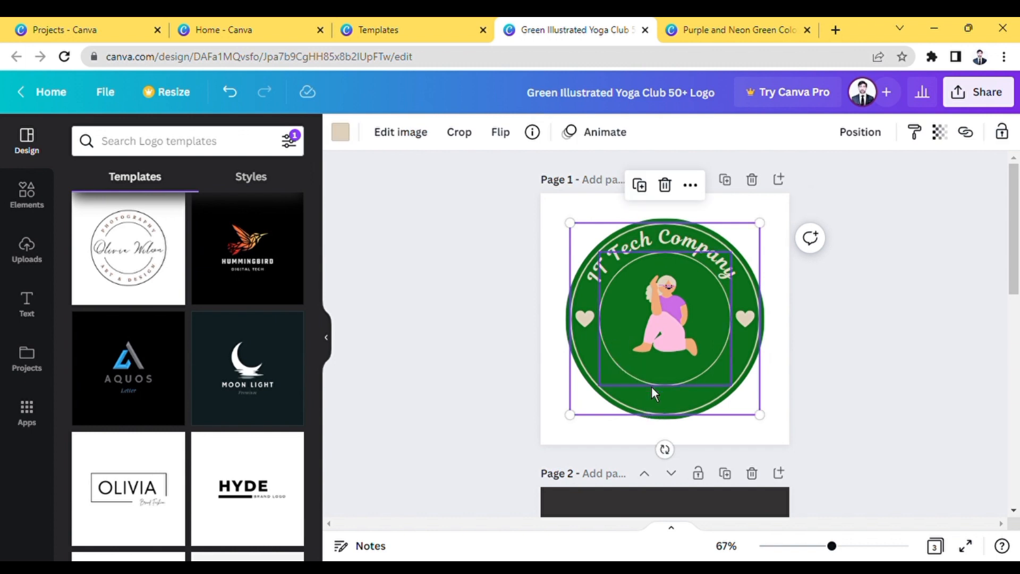
pyautogui.doubleClick(664, 403)
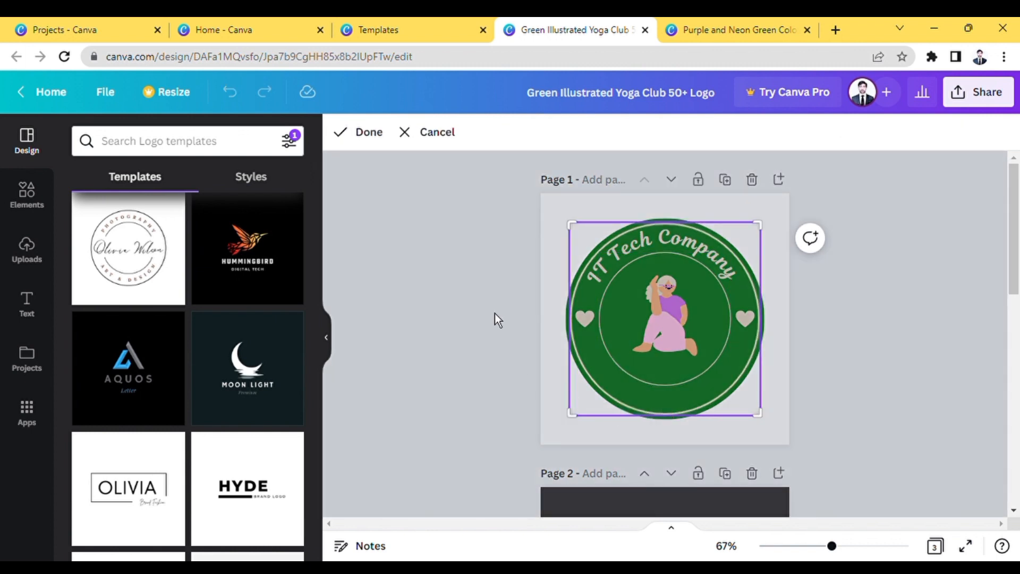
pyautogui.click(450, 318)
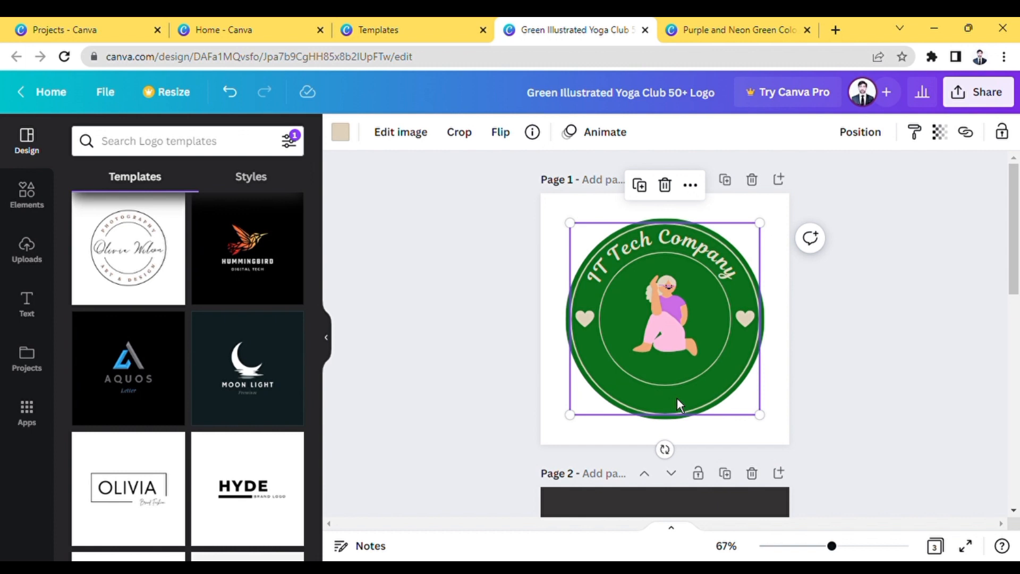
pyautogui.click(240, 99)
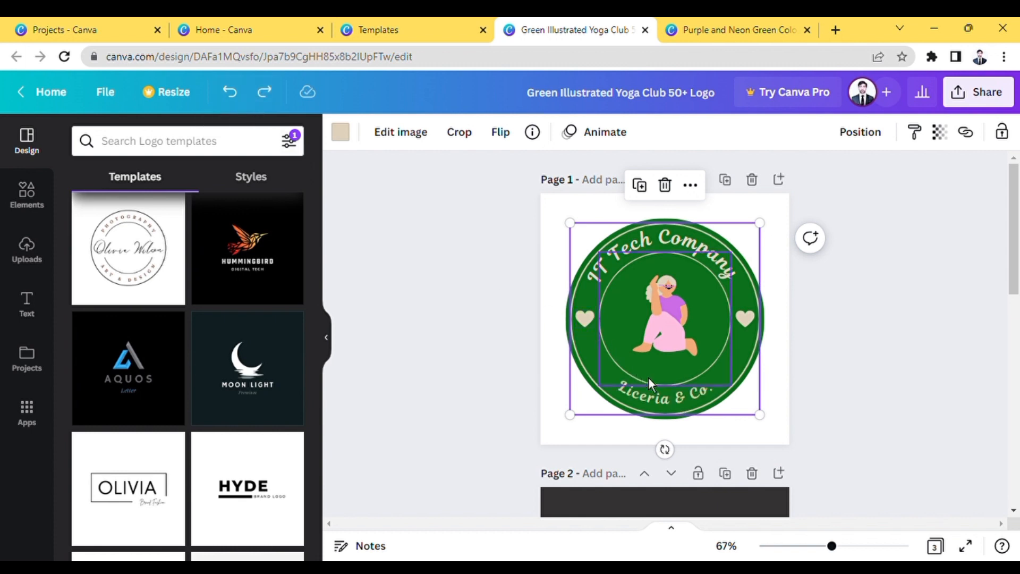
# Replace the curved "Liceria & Co." text at the bottom of the green badge with "easy to learn"
pyautogui.click(663, 399)
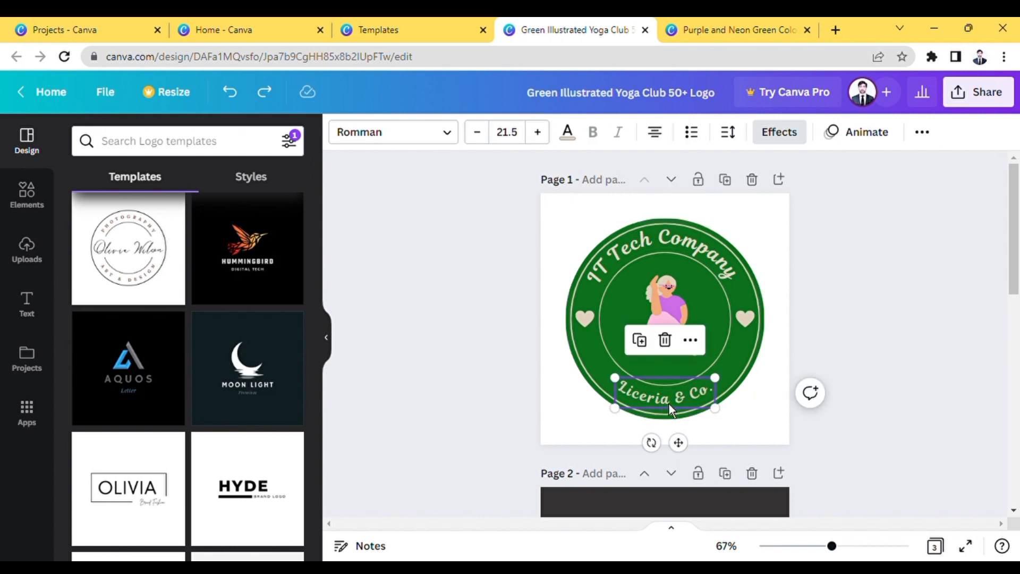
pyautogui.doubleClick(668, 402)
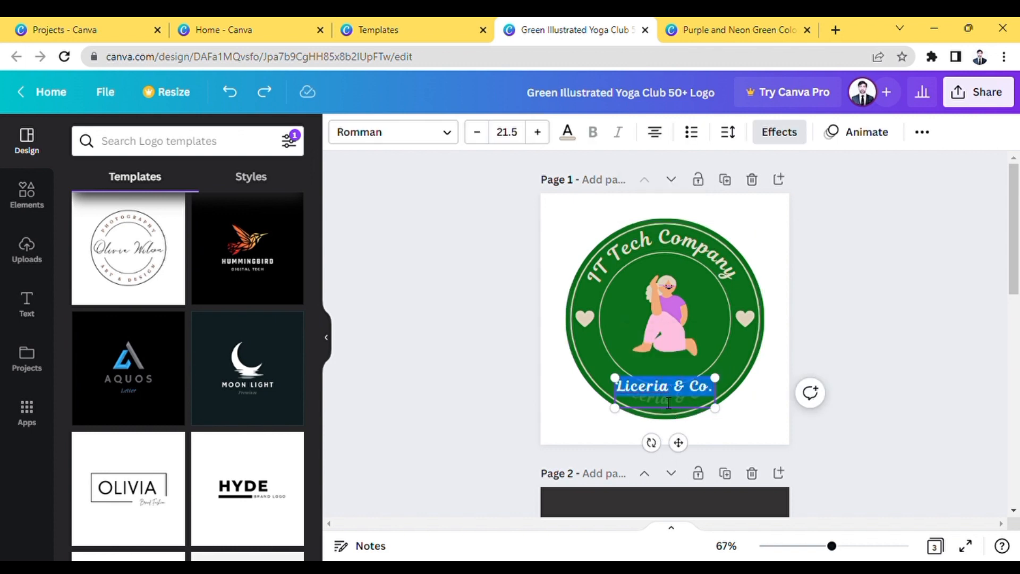
pyautogui.write('easy')
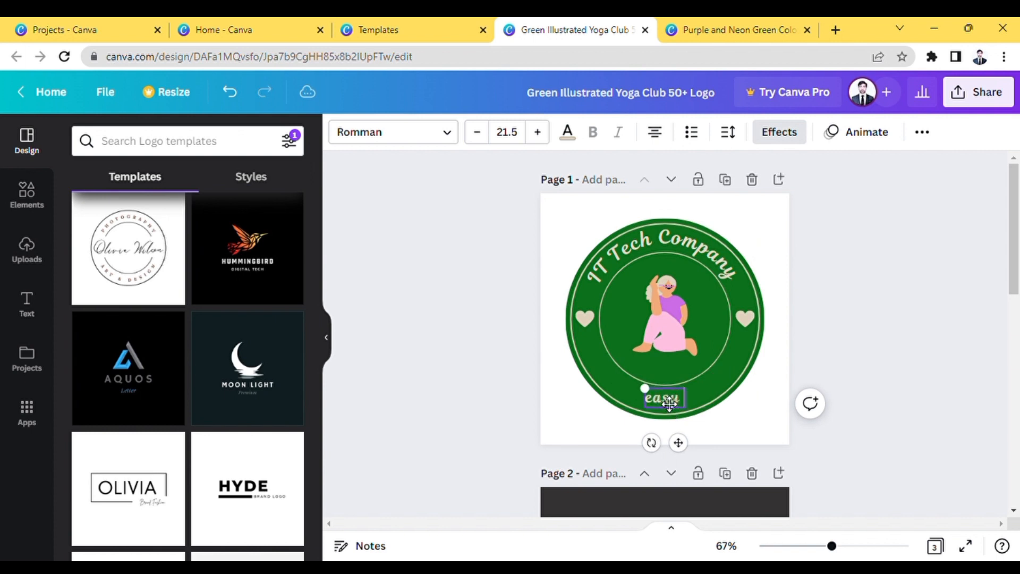
pyautogui.write(' i')
pyautogui.write('o le')
pyautogui.write('ar')
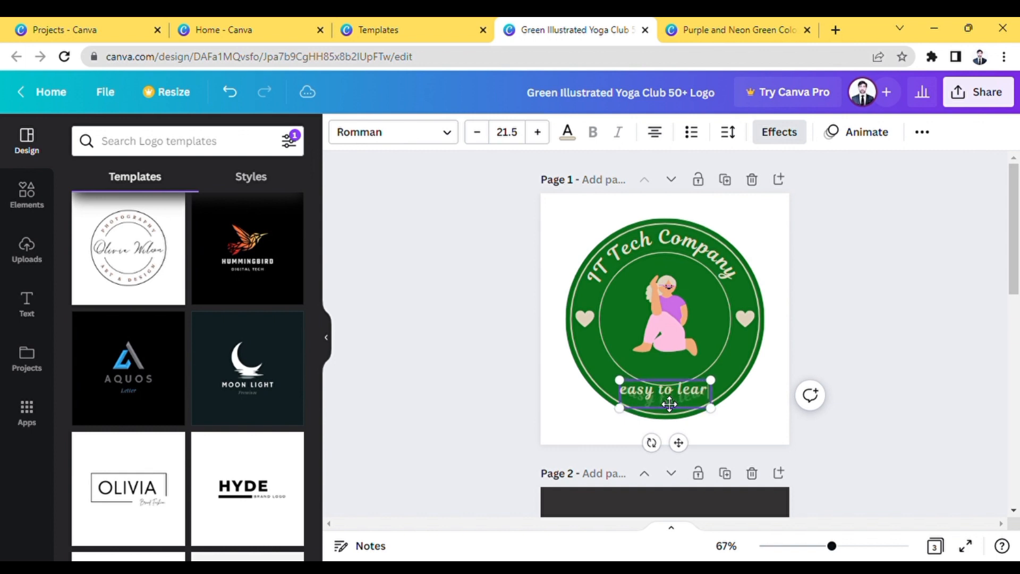
pyautogui.write('n')
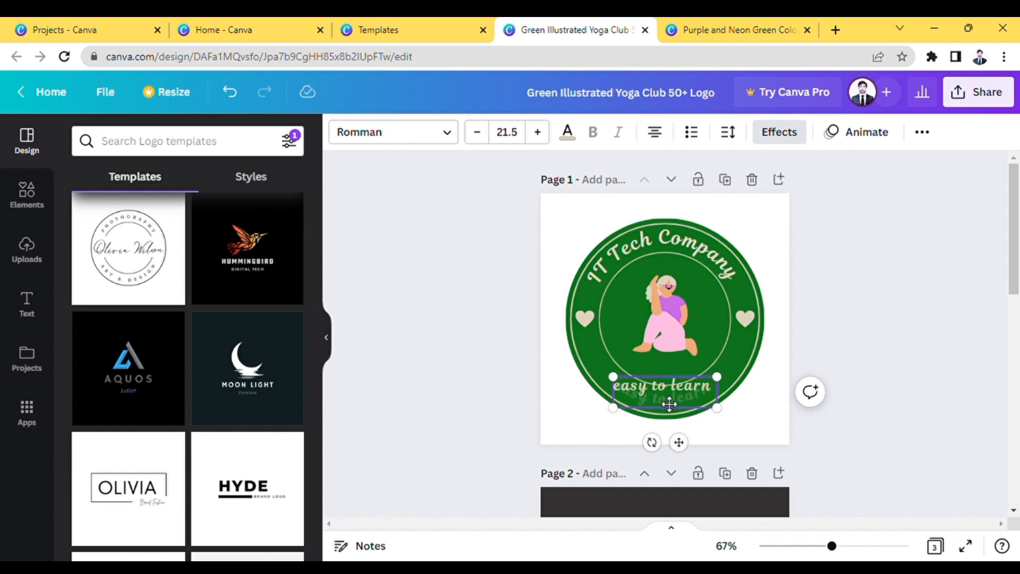
pyautogui.press('BackSpace')
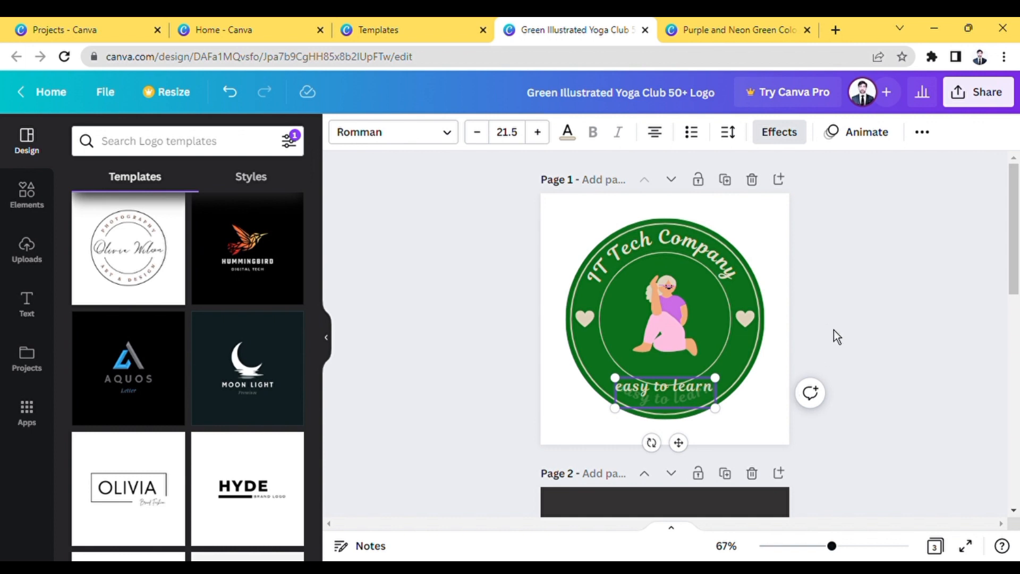
# Recolor the outer ring line of the green badge dark navy blue
pyautogui.click(626, 340)
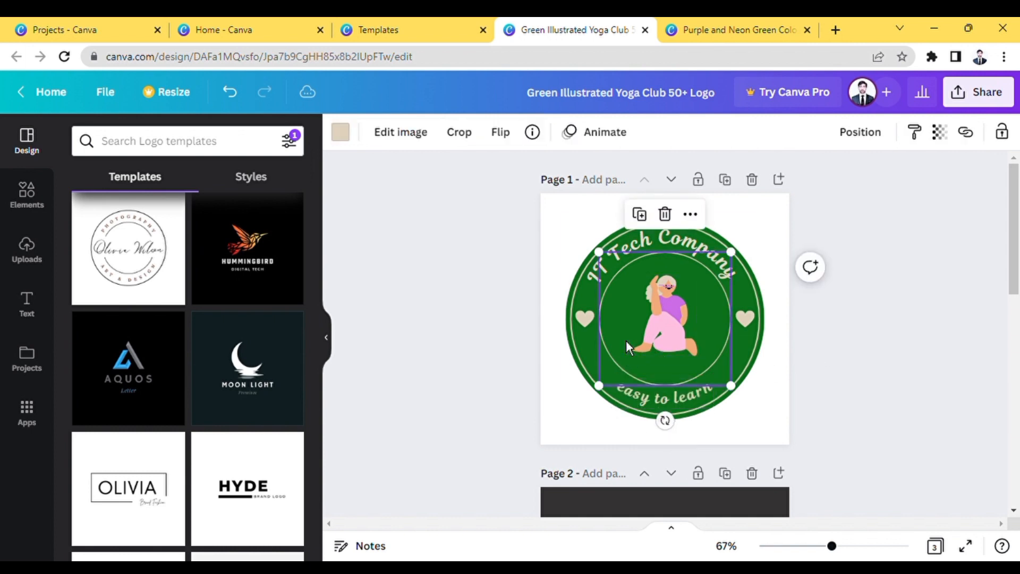
pyautogui.click(752, 356)
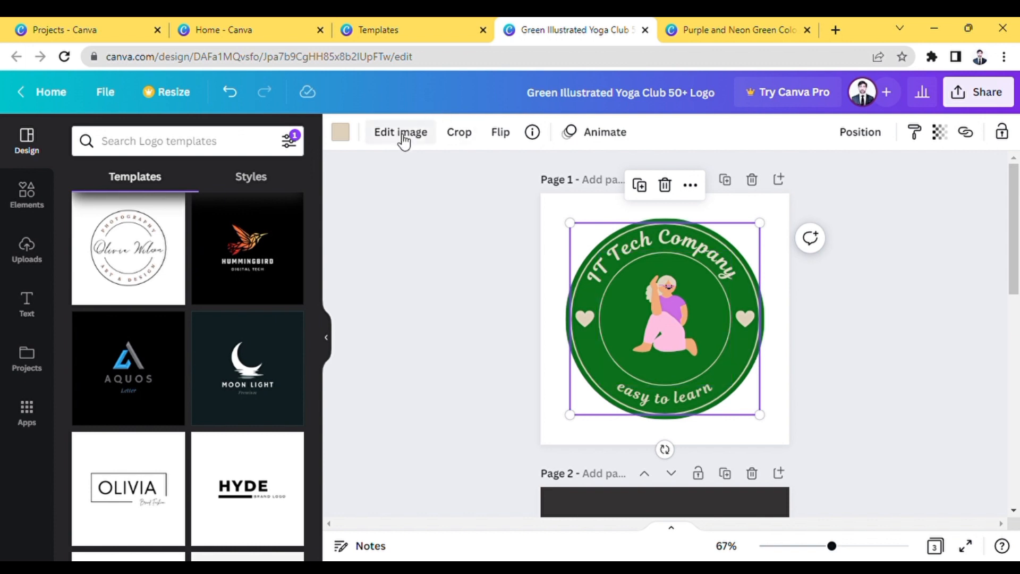
pyautogui.click(341, 132)
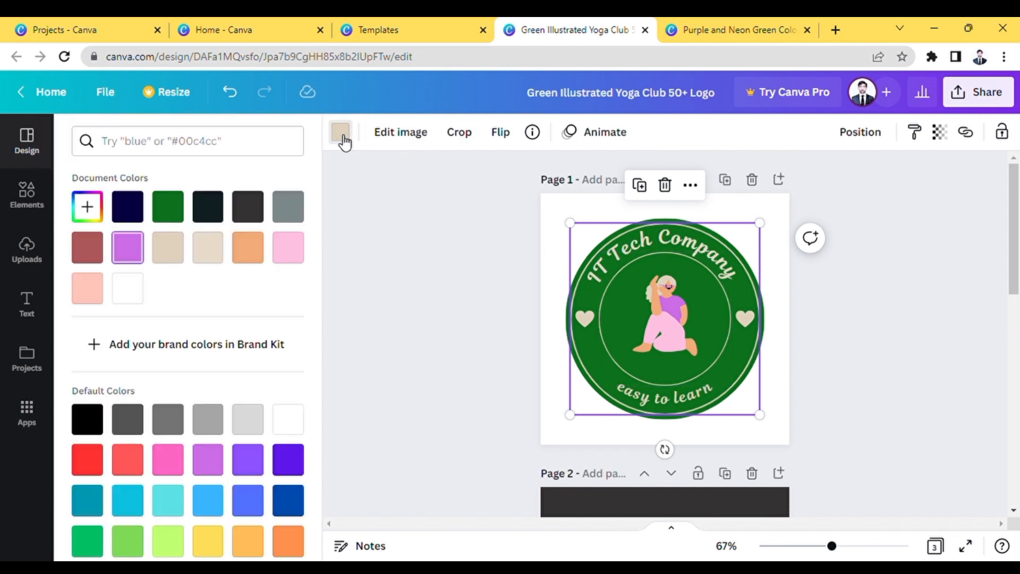
pyautogui.click(219, 219)
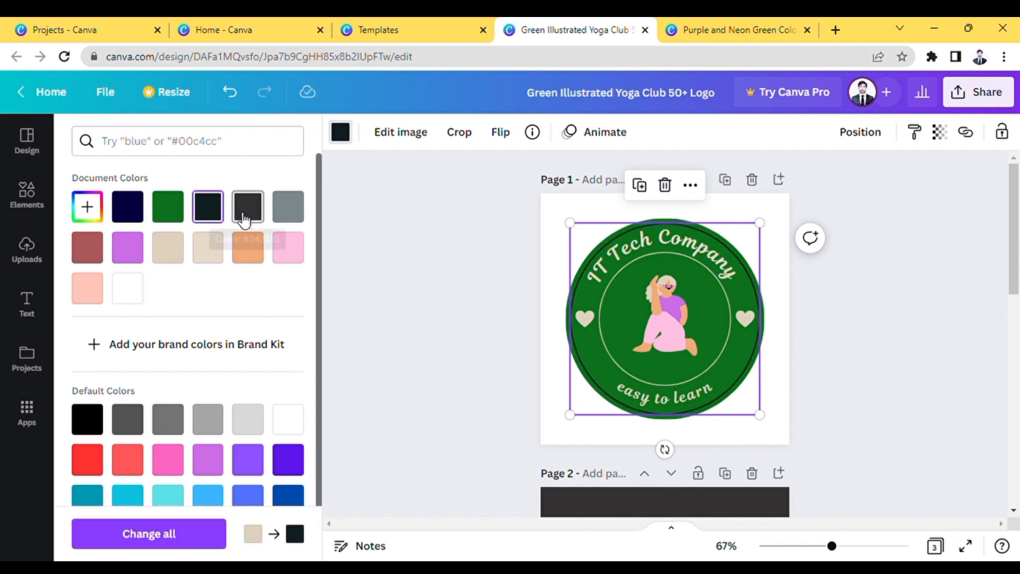
pyautogui.click(244, 218)
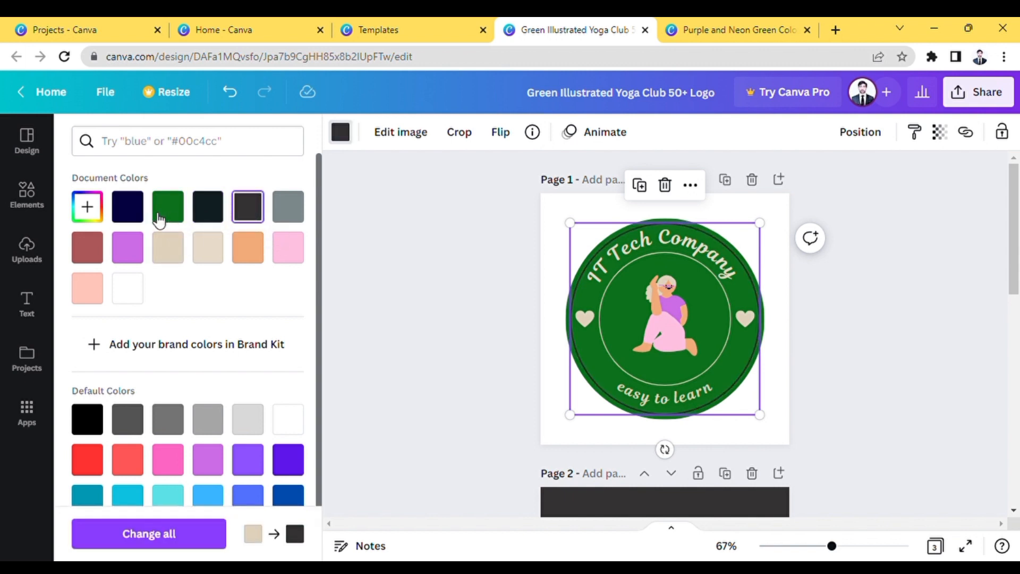
pyautogui.click(128, 212)
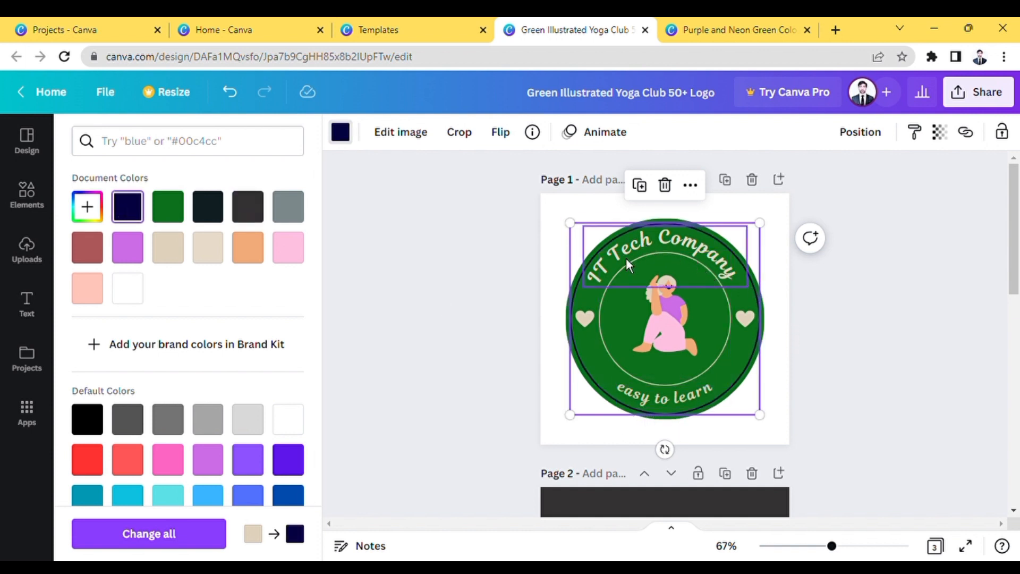
# Recolor the inner ring line of the badge light orange
pyautogui.click(615, 344)
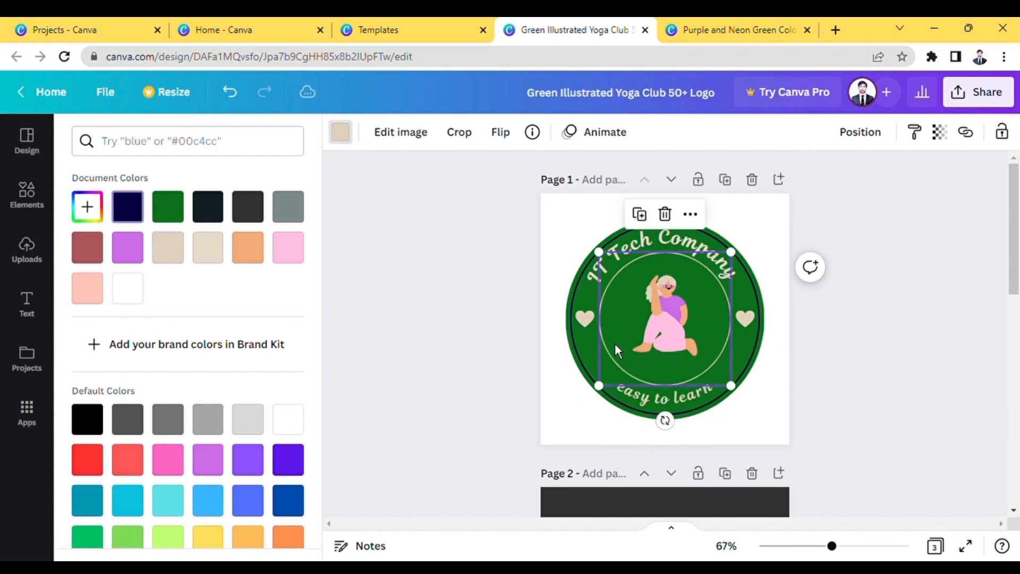
pyautogui.click(220, 212)
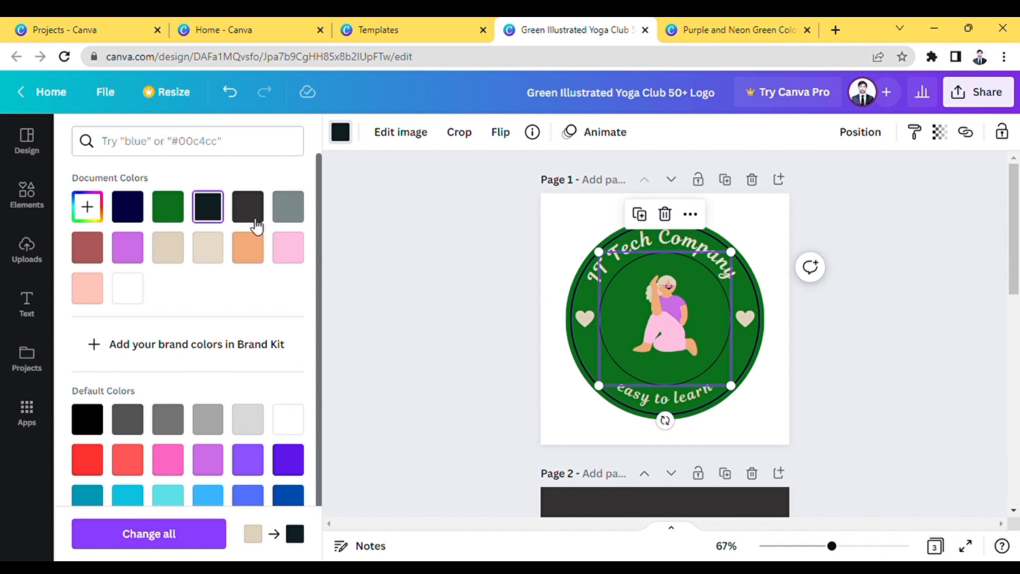
pyautogui.click(208, 250)
pyautogui.click(253, 259)
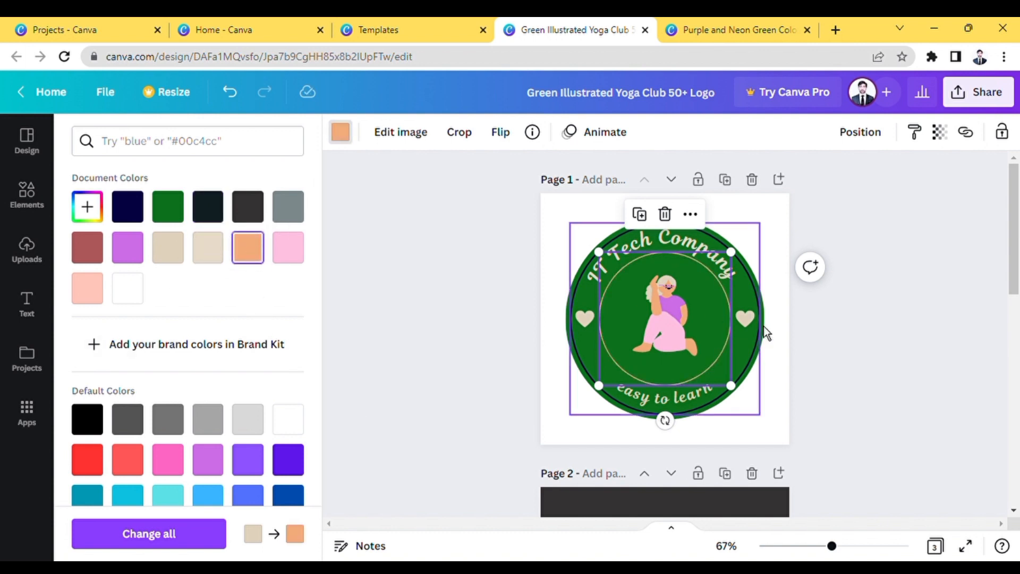
# Recolor both hearts on the sides of the badge bright red
pyautogui.click(587, 327)
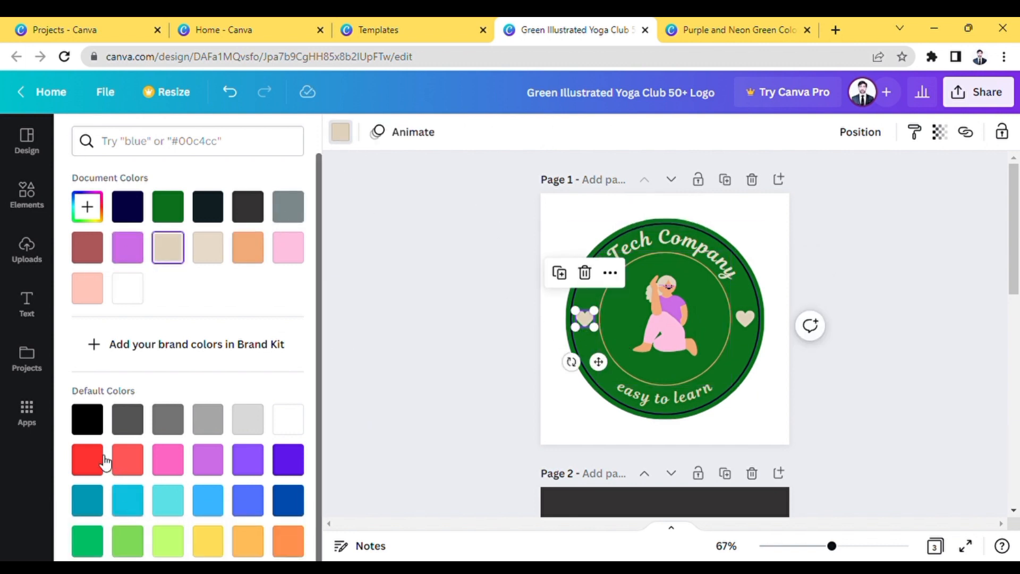
pyautogui.click(89, 463)
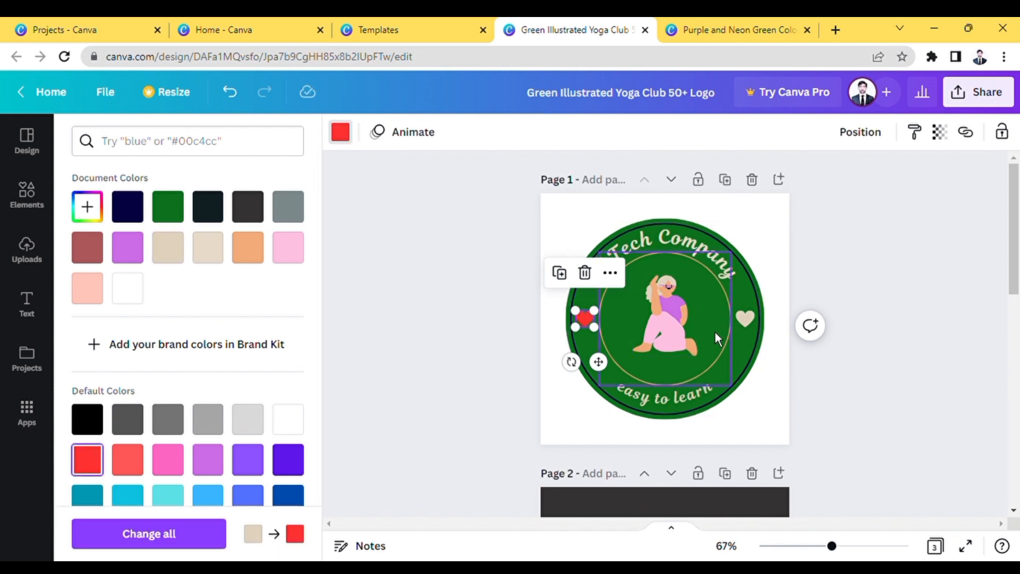
pyautogui.click(750, 329)
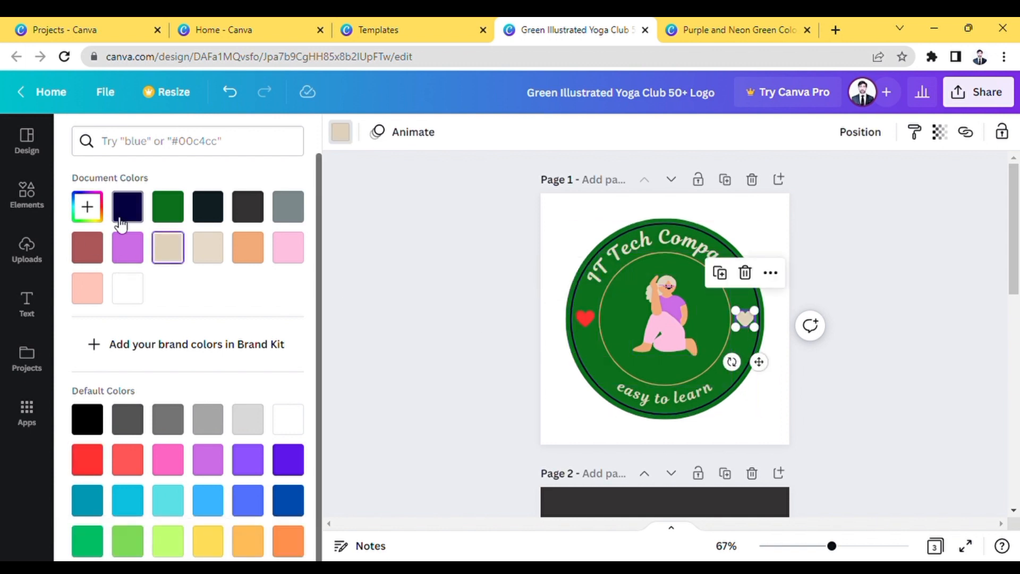
pyautogui.click(91, 248)
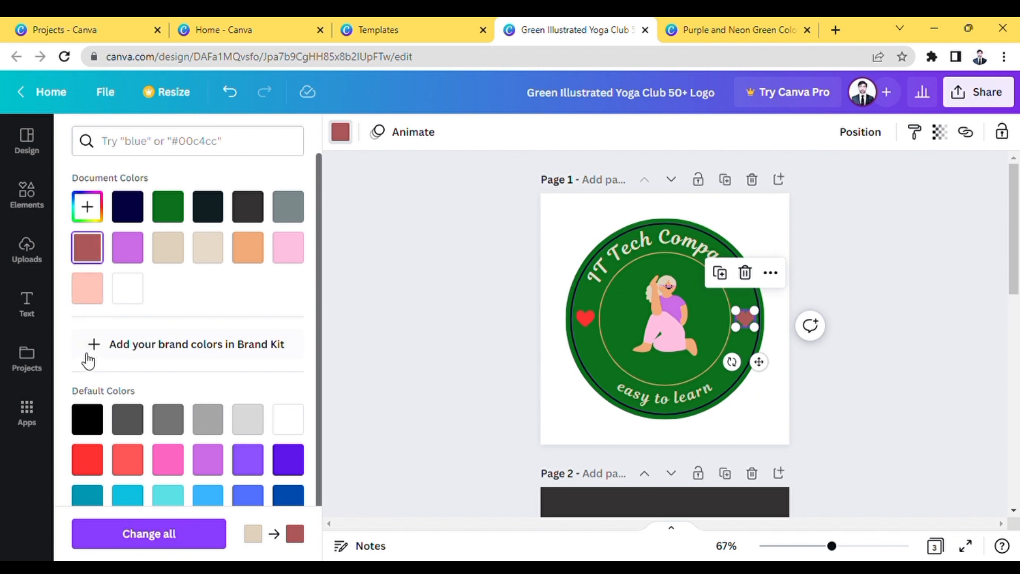
pyautogui.click(99, 468)
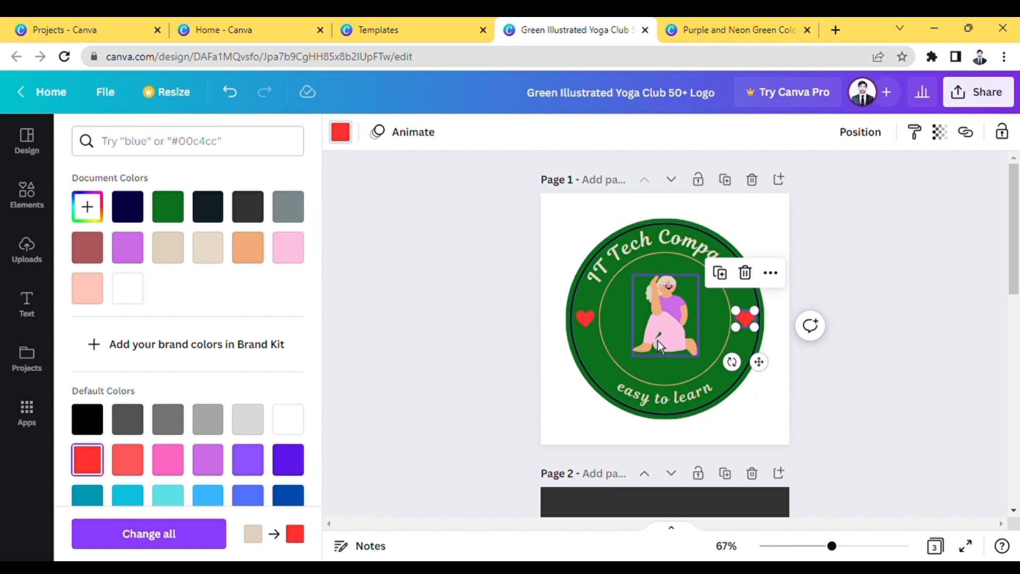
# Search the elements library for "tech"
pyautogui.click(674, 340)
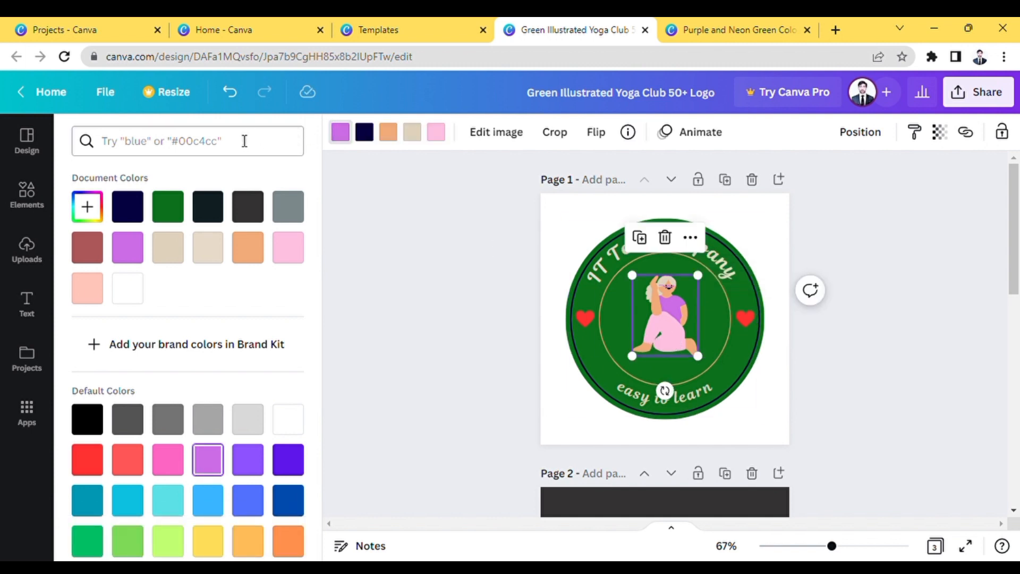
pyautogui.click(30, 197)
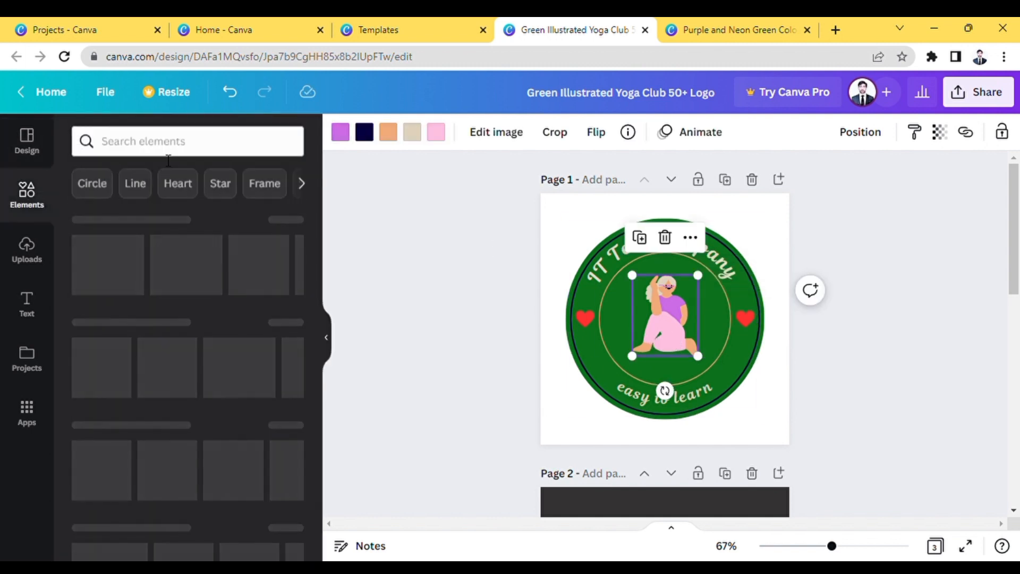
pyautogui.click(202, 144)
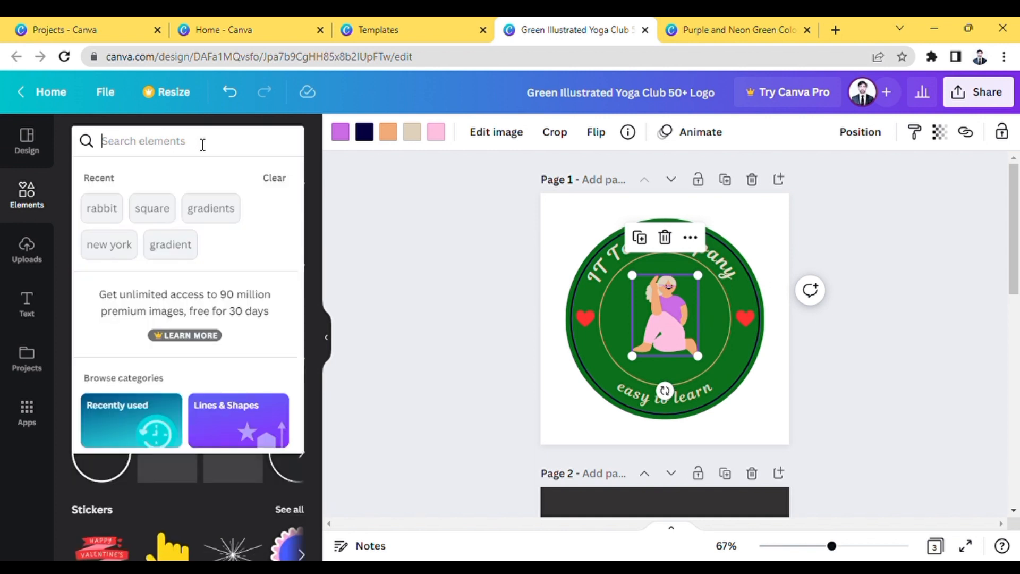
pyautogui.write('tech')
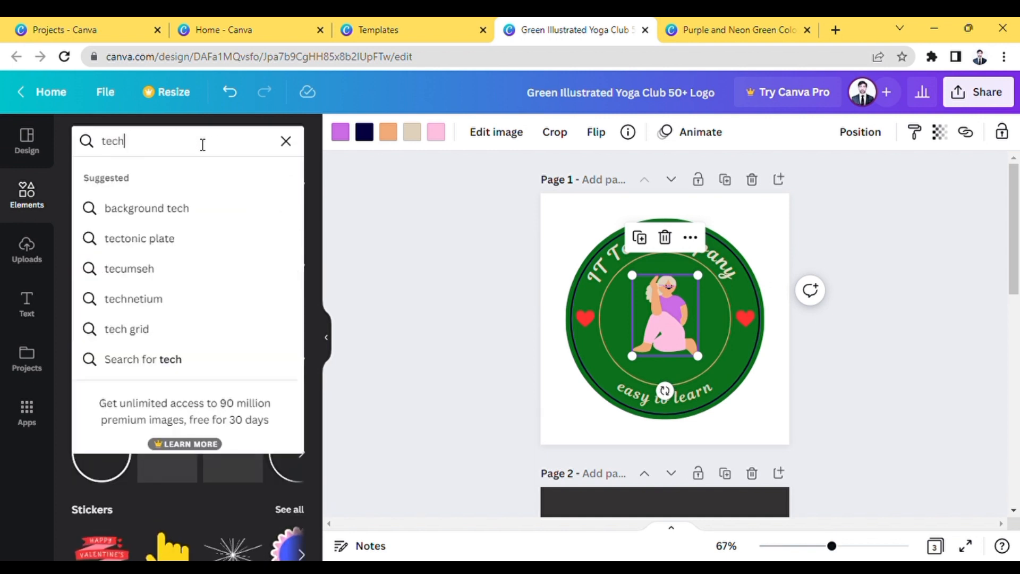
pyautogui.press('Return')
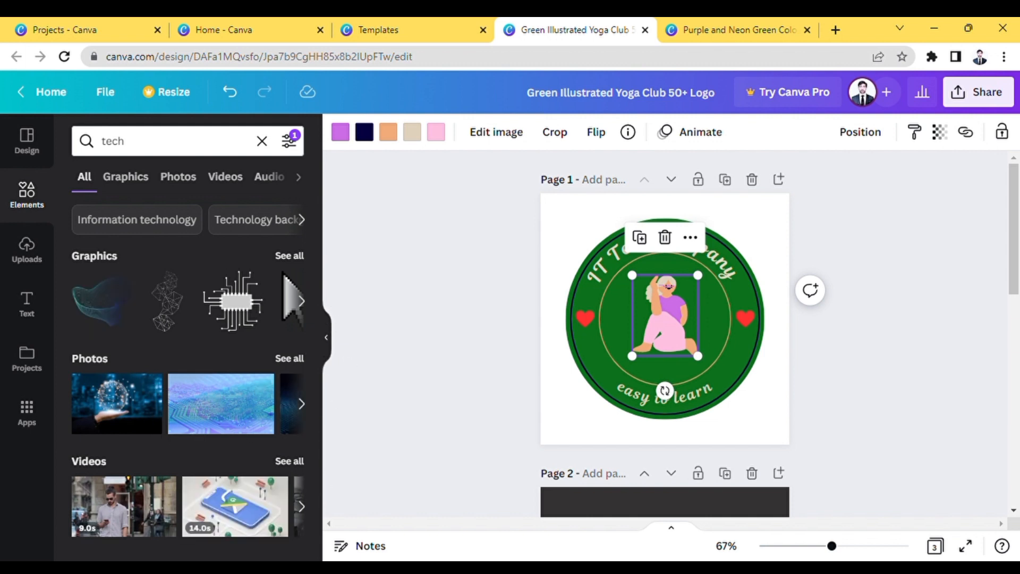
# Add the photo of a hand holding a glowing digital globe to page 1 and shrink it to roughly half its width
pyautogui.click(149, 386)
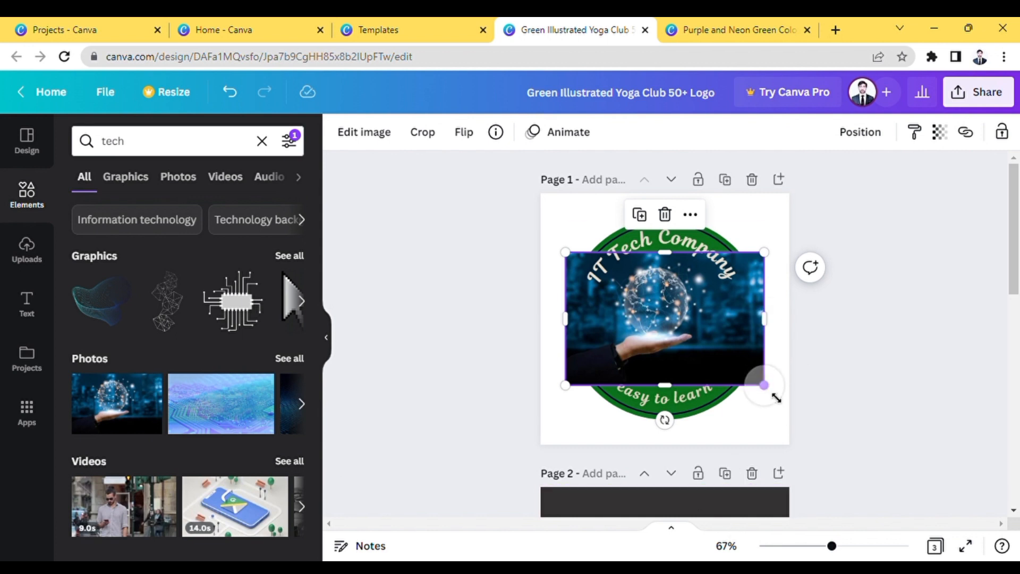
pyautogui.moveTo(777, 398); pyautogui.dragTo(685, 328)
pyautogui.rightClick(685, 329)
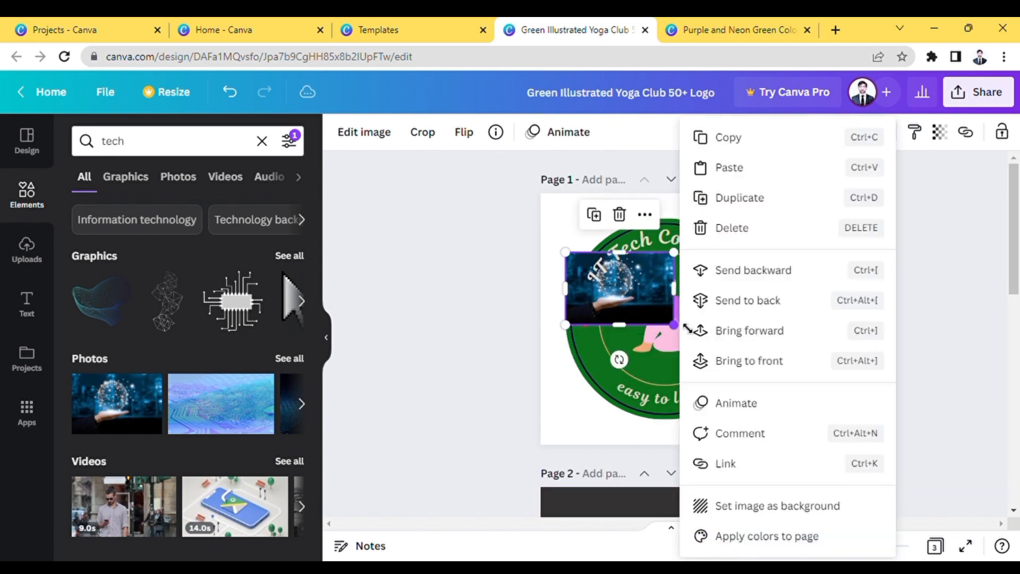
# Delete the seated yoga woman illustration from the badge's center
pyautogui.click(672, 352)
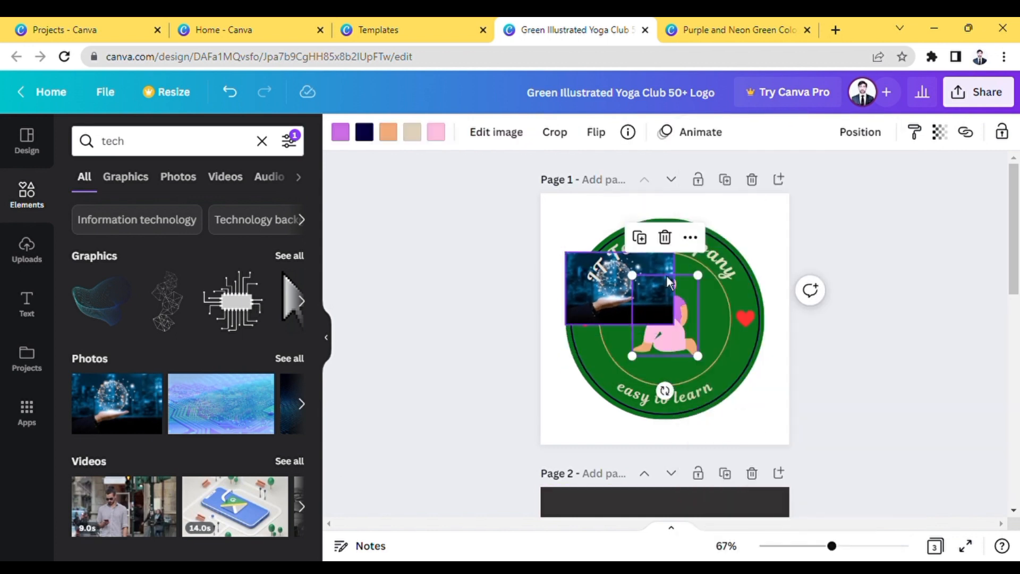
pyautogui.click(668, 244)
pyautogui.moveTo(633, 288)
pyautogui.mouseDown()
pyautogui.moveTo(689, 331)
pyautogui.moveTo(645, 285)
pyautogui.moveTo(630, 284)
pyautogui.mouseUp()
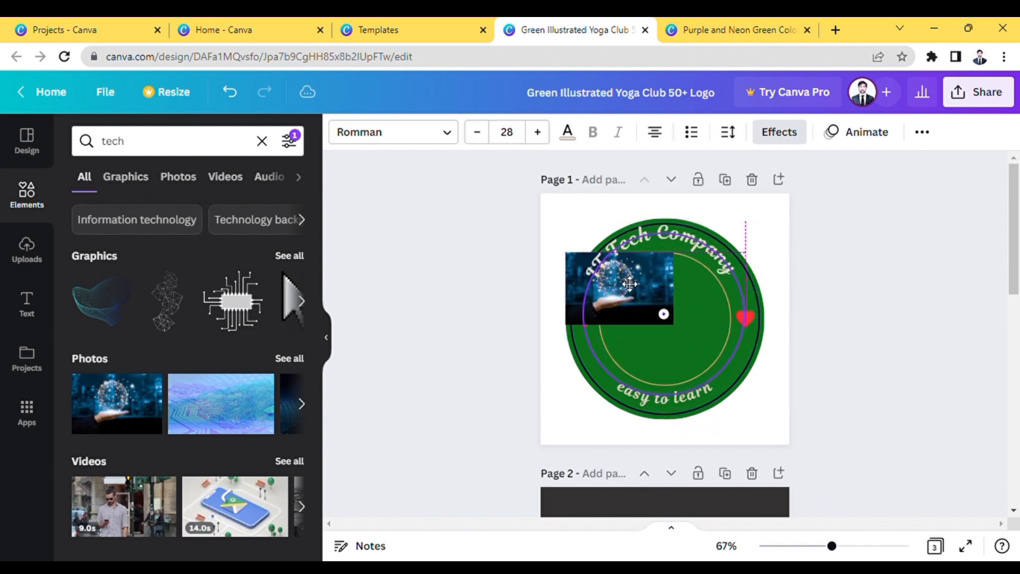
pyautogui.rightClick(629, 284)
# Move the digital globe photo to the center of the badge and scale it down to fit well inside the inner ring
pyautogui.click(601, 307)
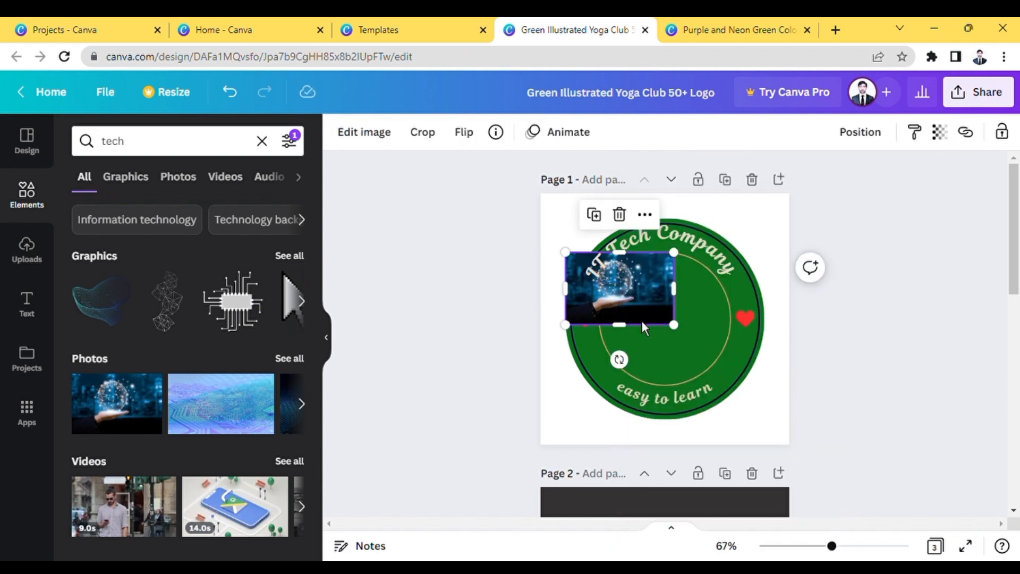
pyautogui.moveTo(646, 312); pyautogui.dragTo(695, 339)
pyautogui.rightClick(695, 339)
pyautogui.click(493, 355)
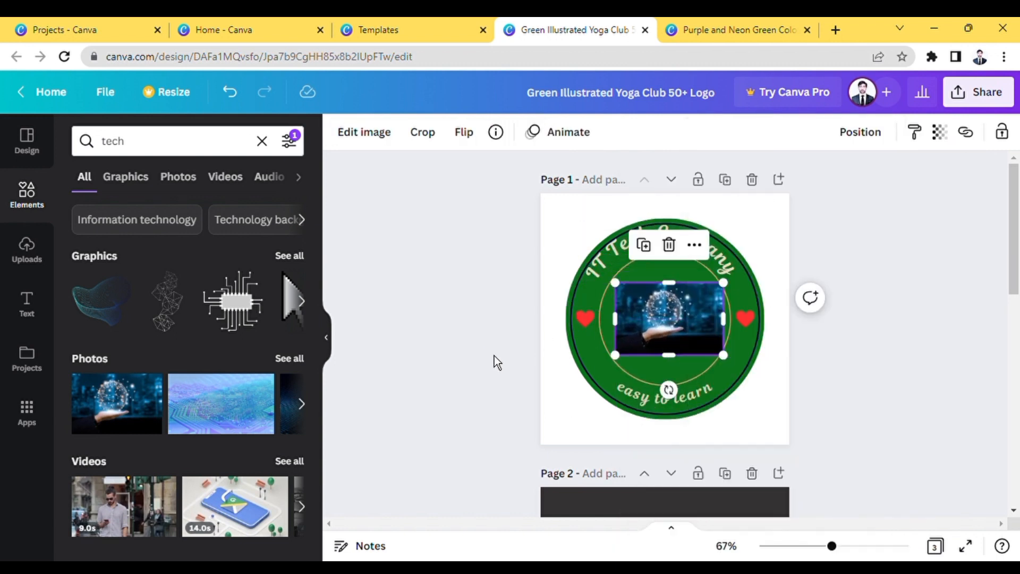
pyautogui.rightClick(732, 363)
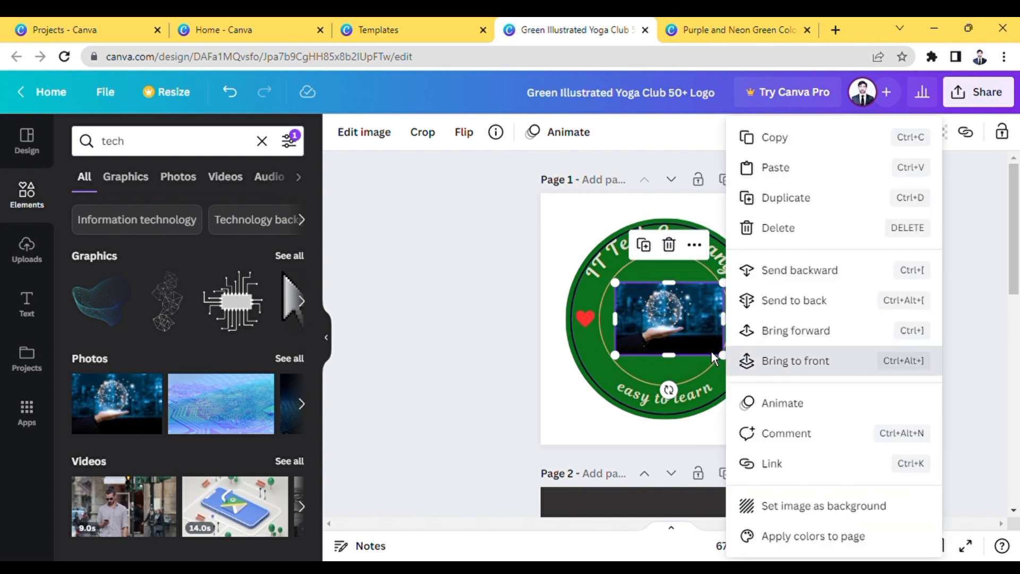
pyautogui.moveTo(616, 282); pyautogui.dragTo(660, 309)
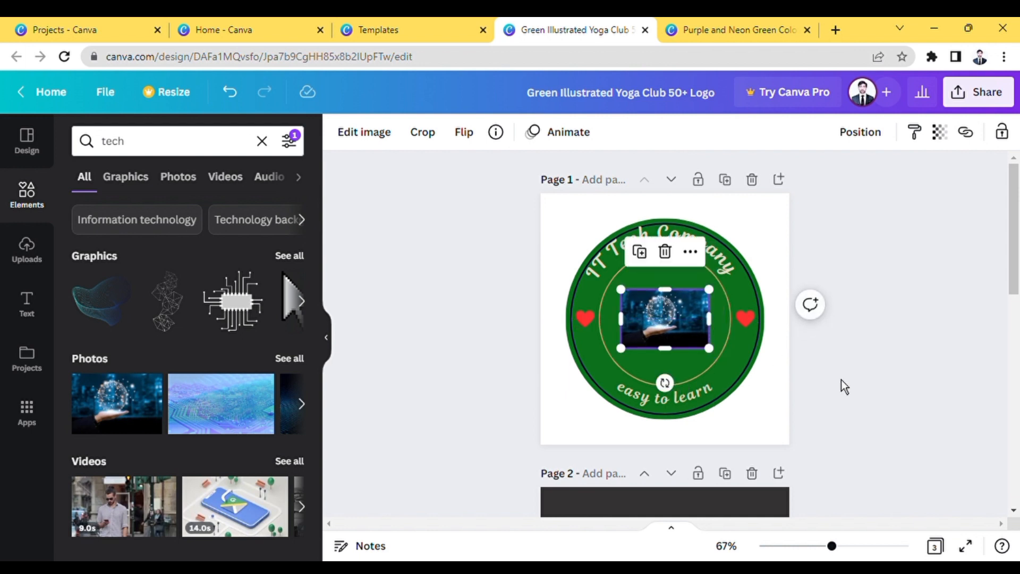
pyautogui.click(792, 393)
pyautogui.click(745, 362)
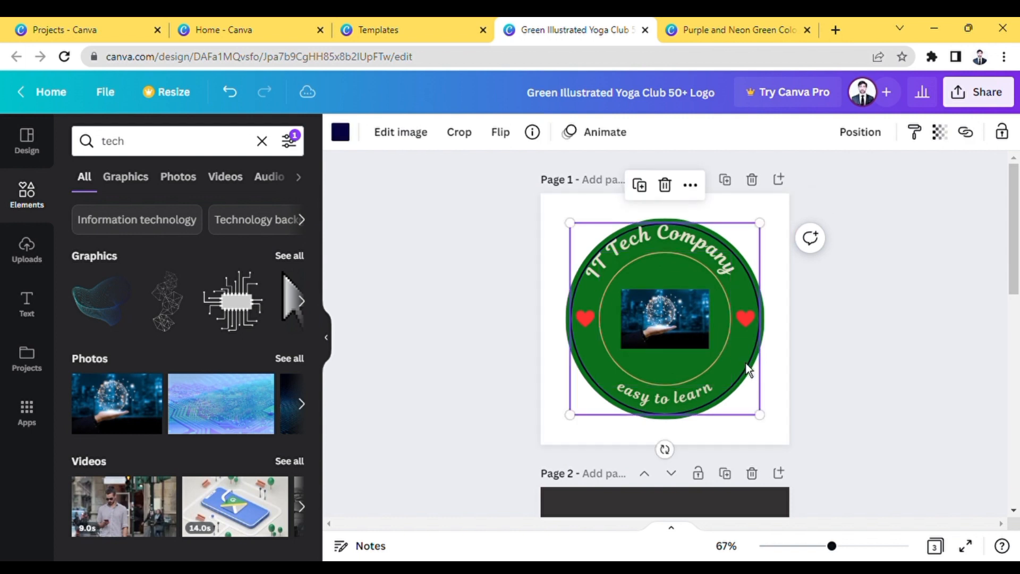
pyautogui.doubleClick(745, 362)
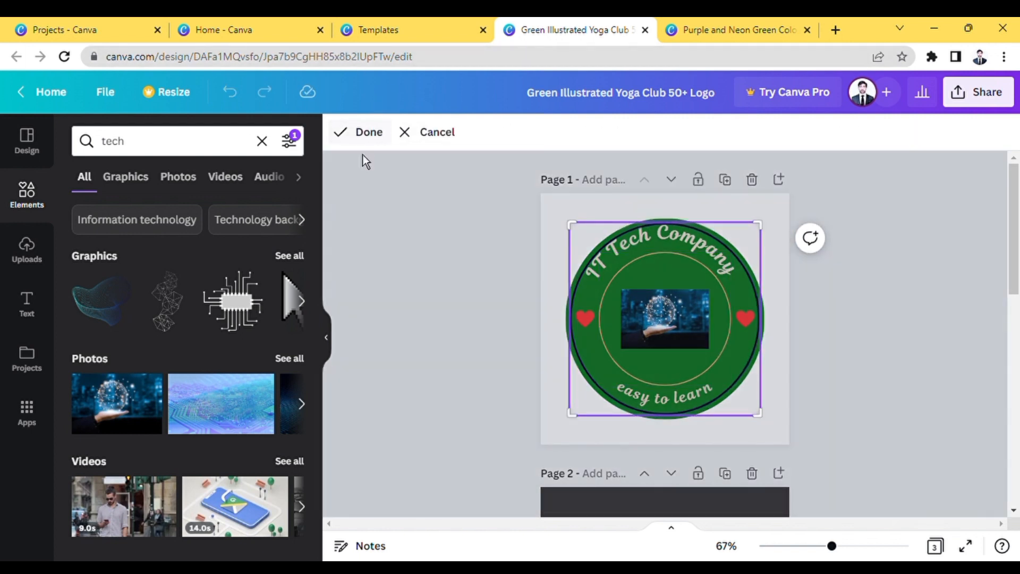
pyautogui.click(362, 137)
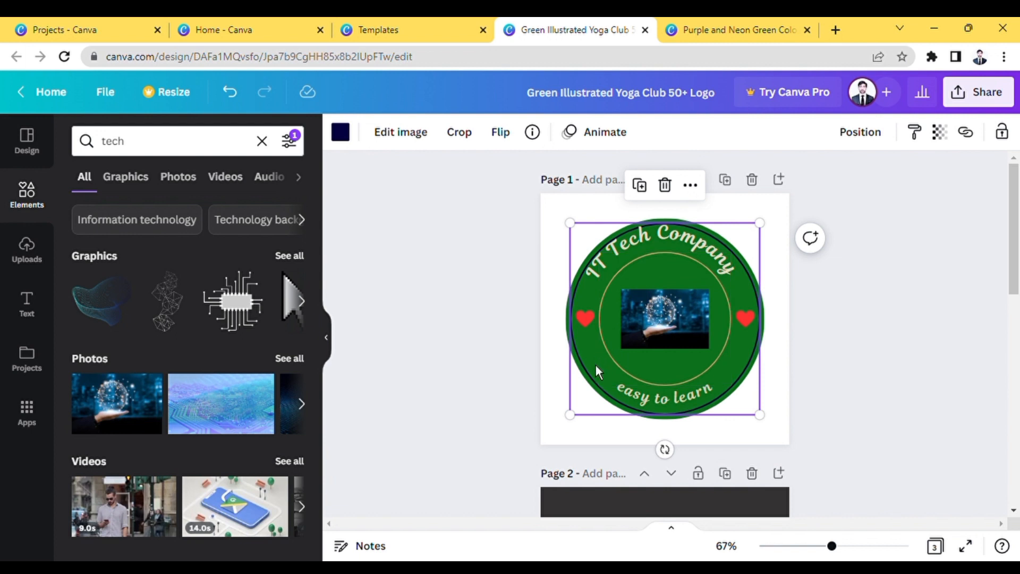
pyautogui.click(420, 140)
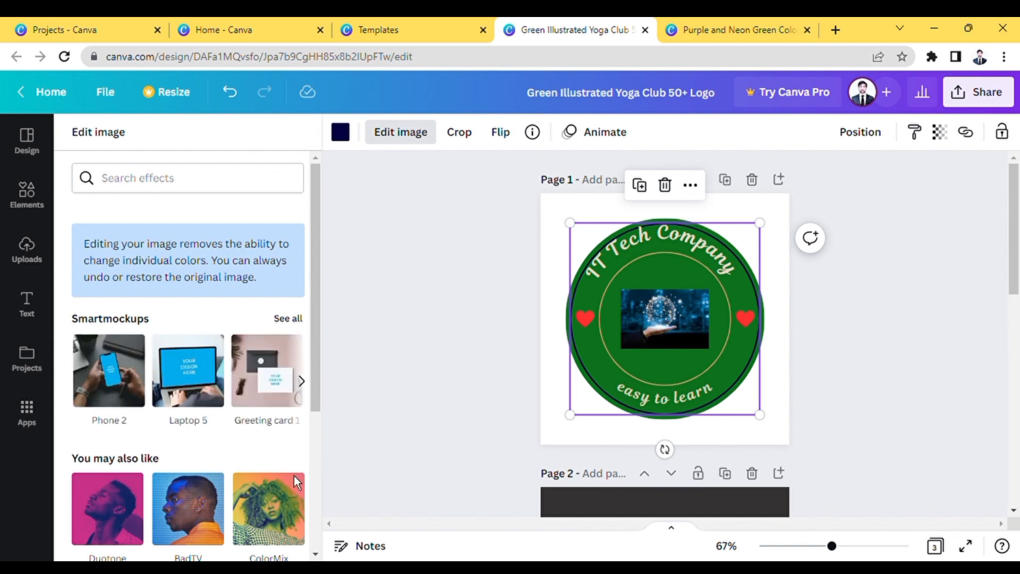
pyautogui.moveTo(320, 350); pyautogui.dragTo(336, 514)
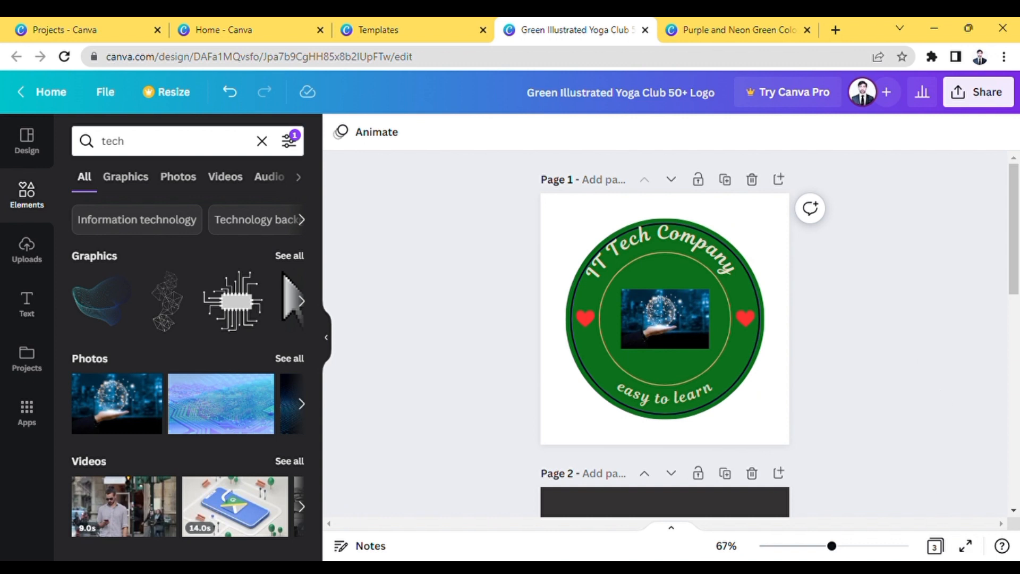
# Shift the curved "IT Tech Company" heading slightly down and right so it sits between the two rings
pyautogui.doubleClick(635, 252)
pyautogui.hotkey('ctrl', 'c')
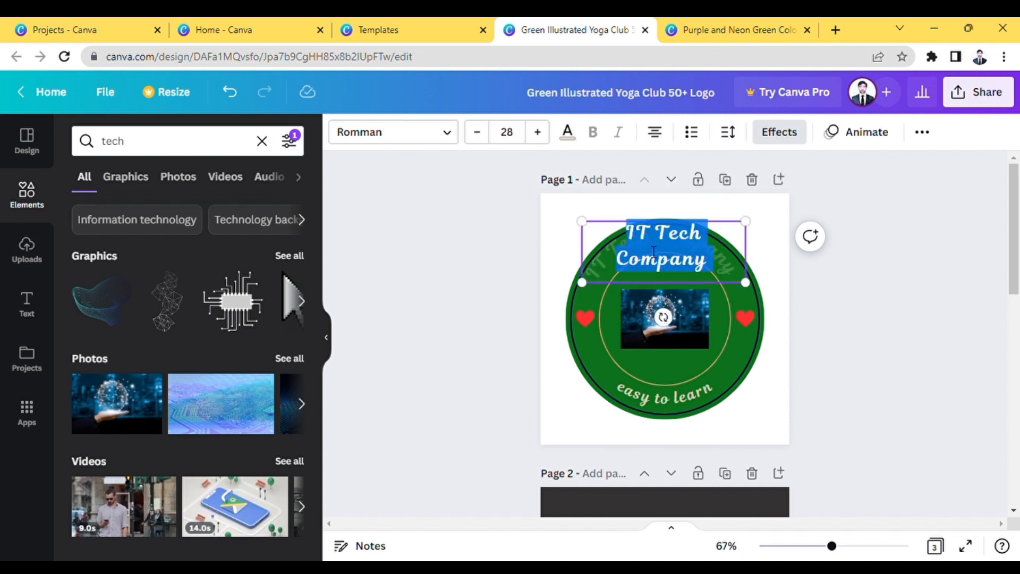
pyautogui.click(838, 343)
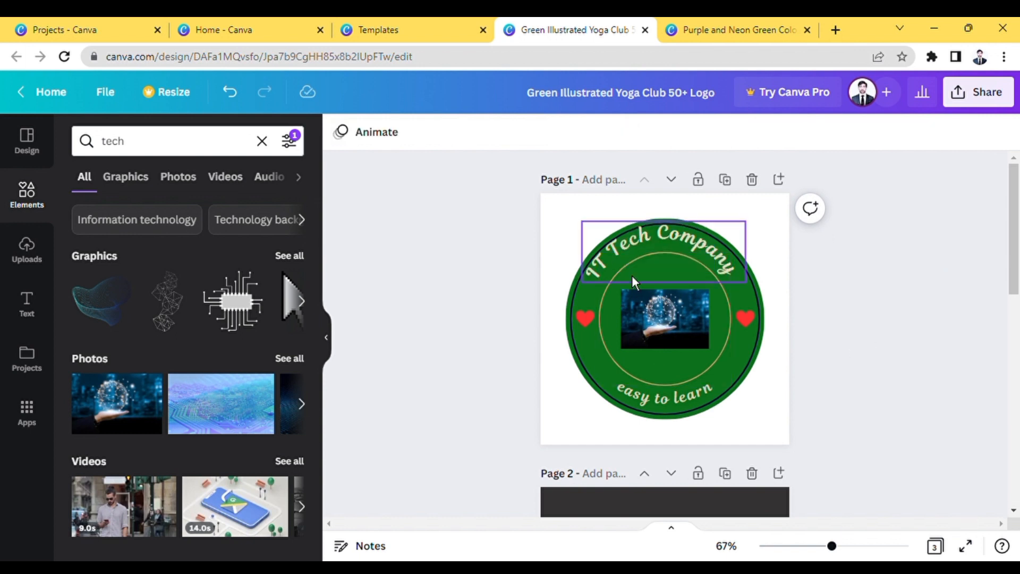
pyautogui.click(669, 248)
pyautogui.moveTo(671, 245); pyautogui.dragTo(673, 248)
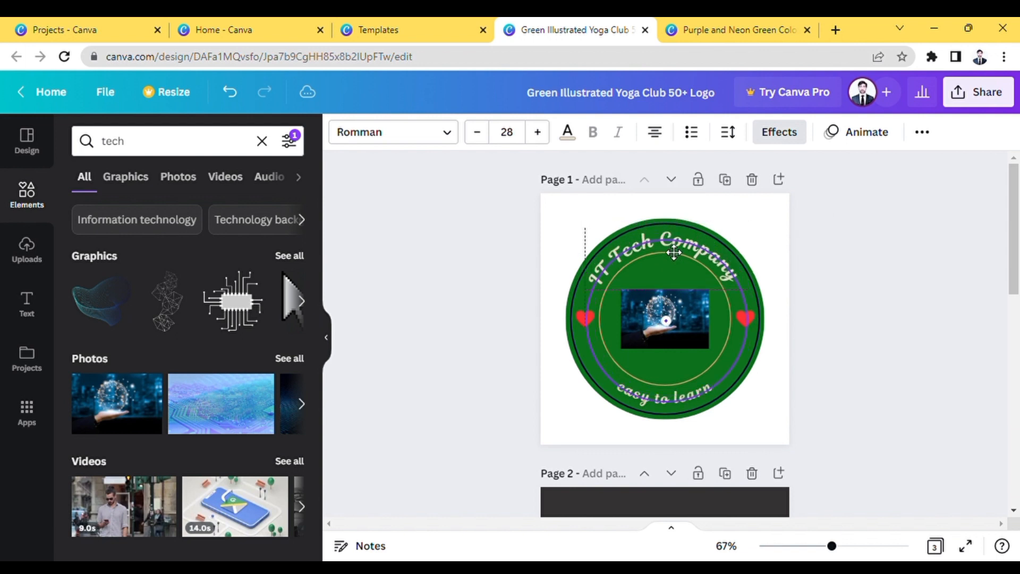
# Copy the "IT Tech Company" heading from the page 1 badge onto the dark boutique logo on page 2
pyautogui.rightClick(672, 248)
pyautogui.click(936, 288)
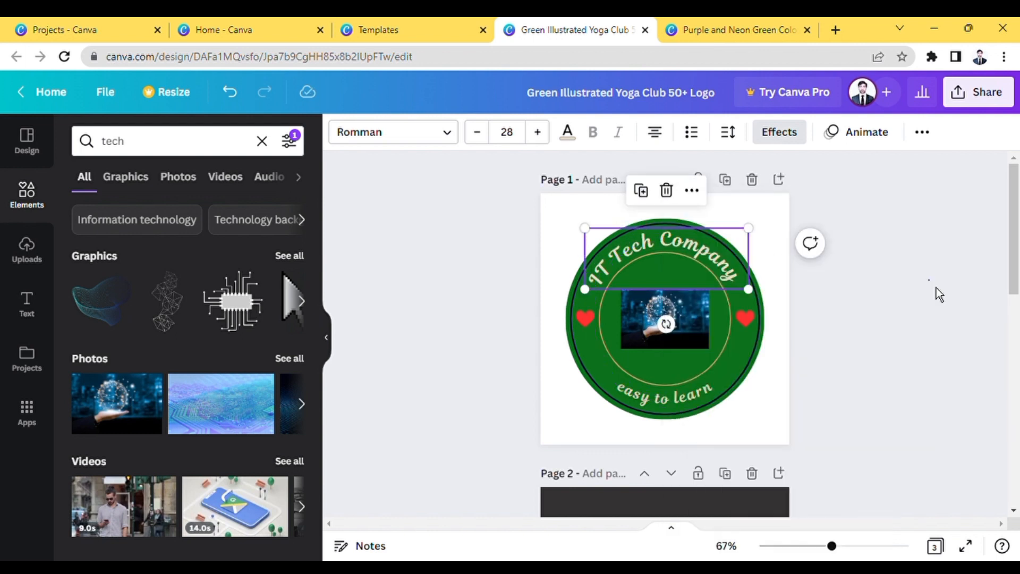
pyautogui.click(917, 343)
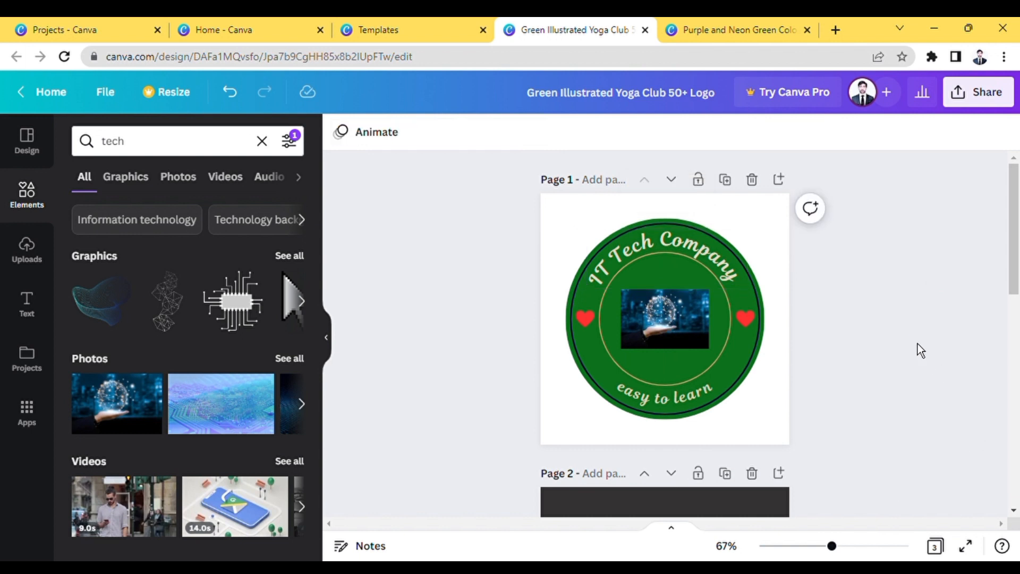
pyautogui.scroll(-6, 1011, 513)
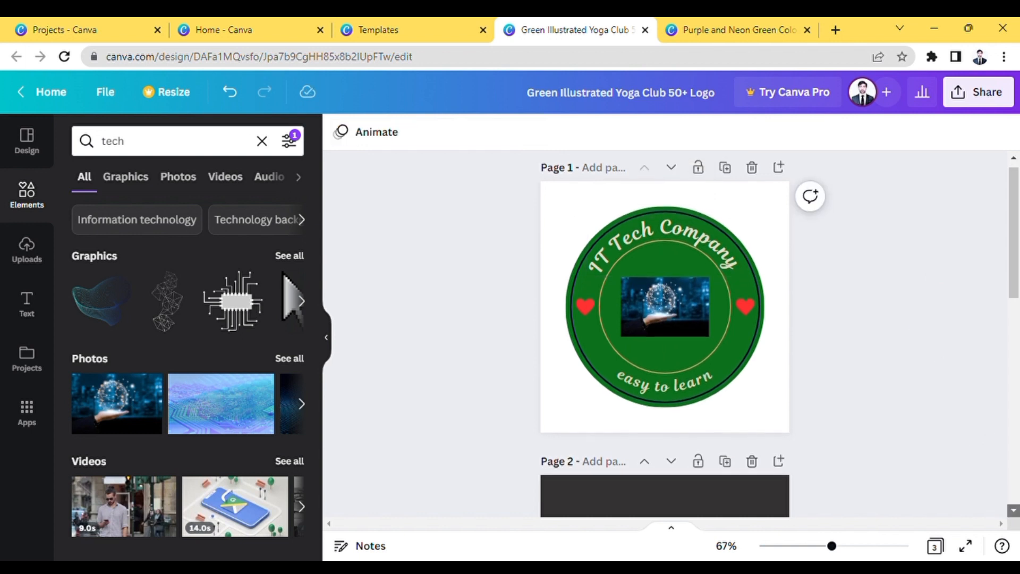
pyautogui.scroll(-2, 1010, 513)
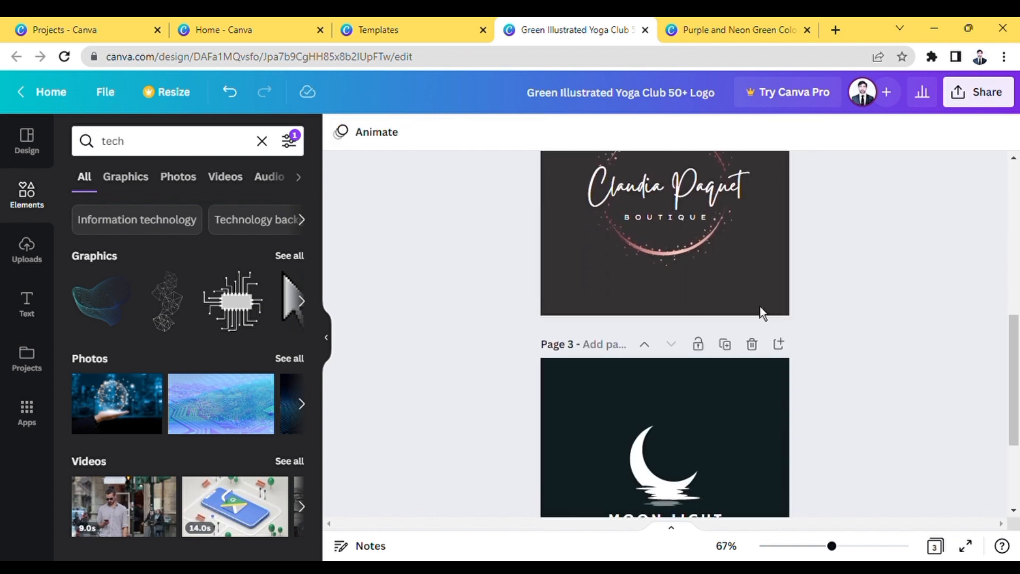
pyautogui.click(701, 190)
pyautogui.hotkey('ctrl', 'v')
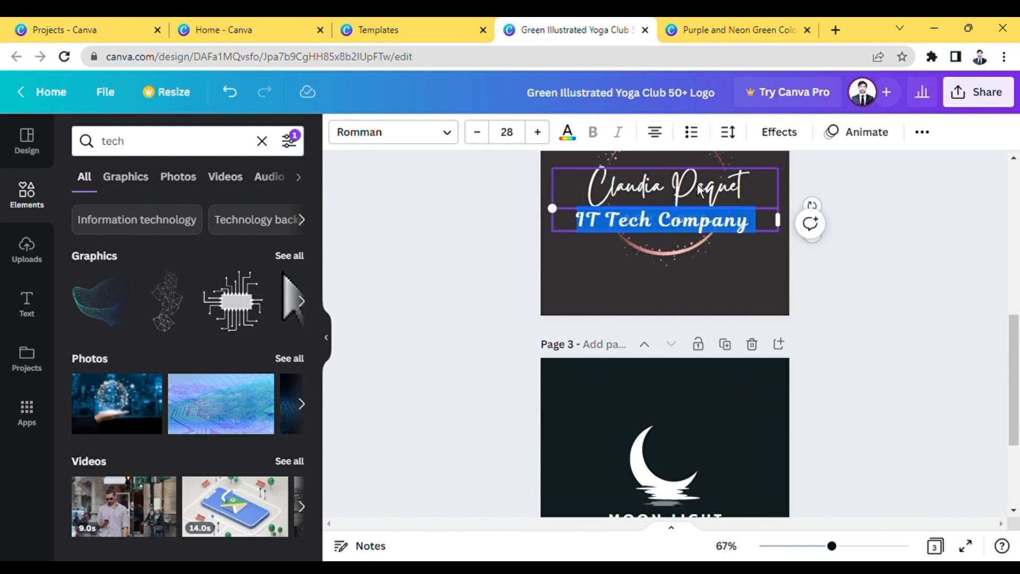
# Delete the white script name from the page 2 logo and move the "IT Tech Company" heading up into its place
pyautogui.click(661, 193)
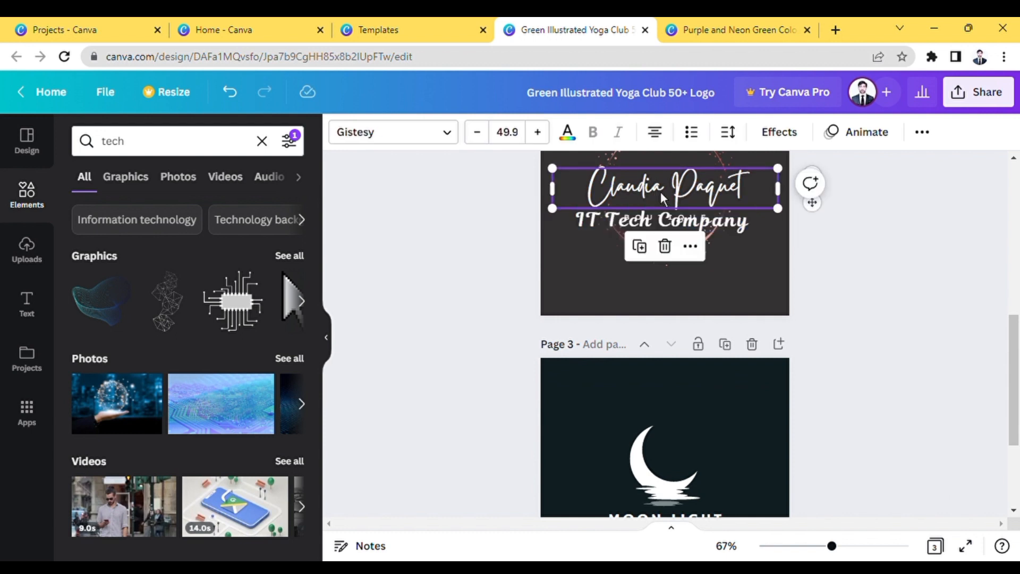
pyautogui.press('Delete')
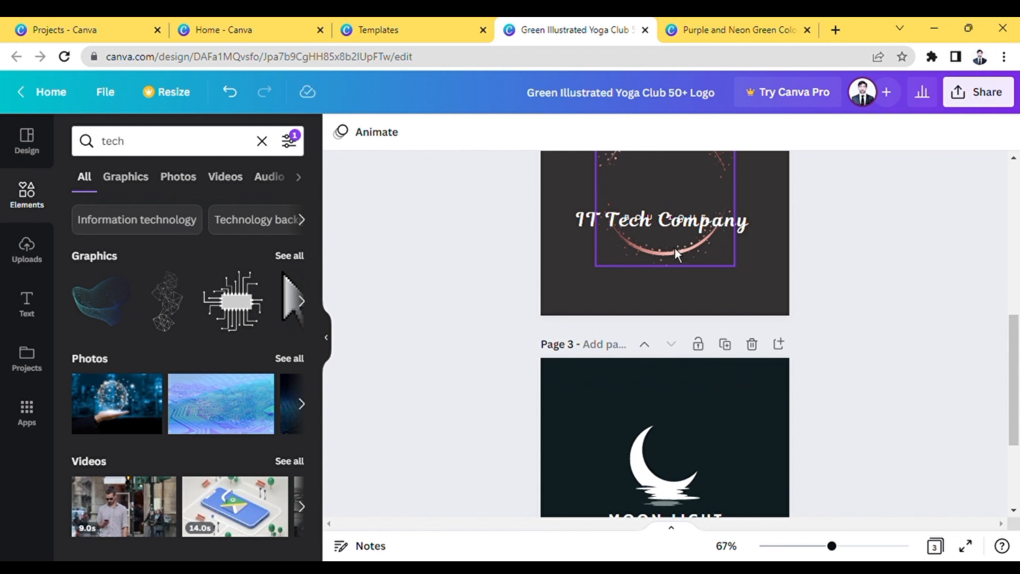
pyautogui.click(675, 225)
pyautogui.moveTo(675, 225); pyautogui.dragTo(674, 207)
pyautogui.rightClick(674, 207)
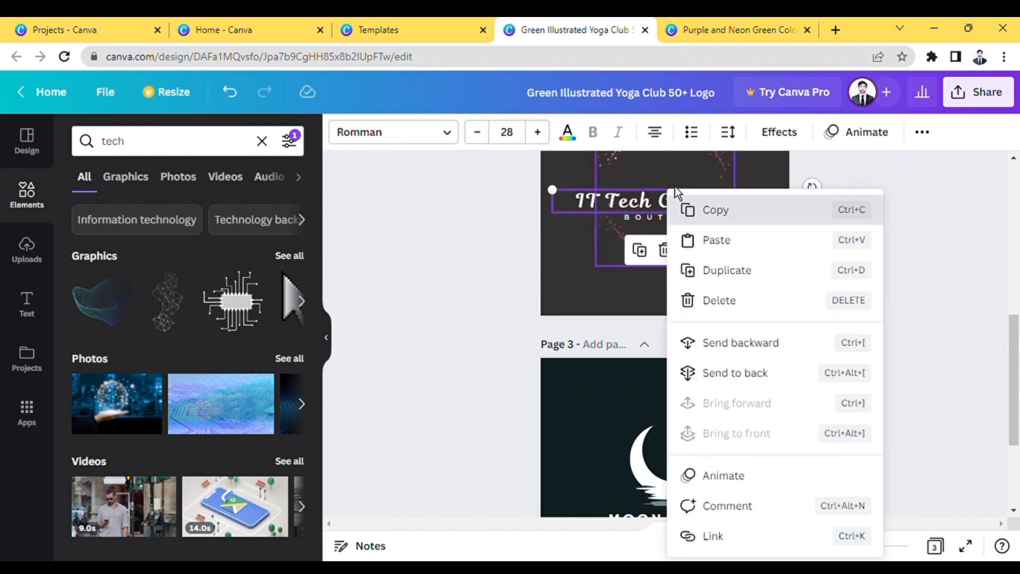
pyautogui.click(562, 257)
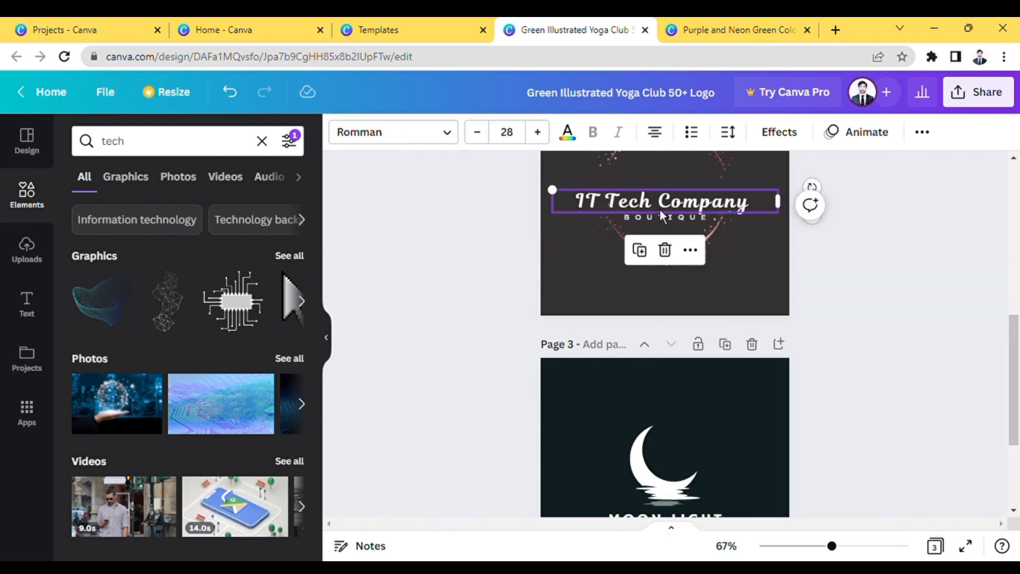
pyautogui.moveTo(659, 209); pyautogui.dragTo(659, 191)
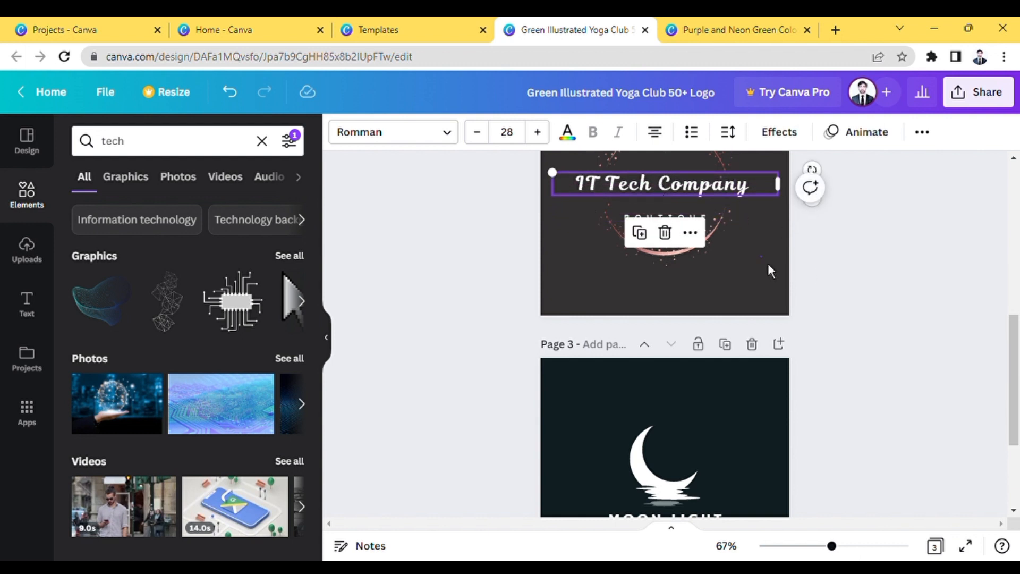
pyautogui.click(763, 284)
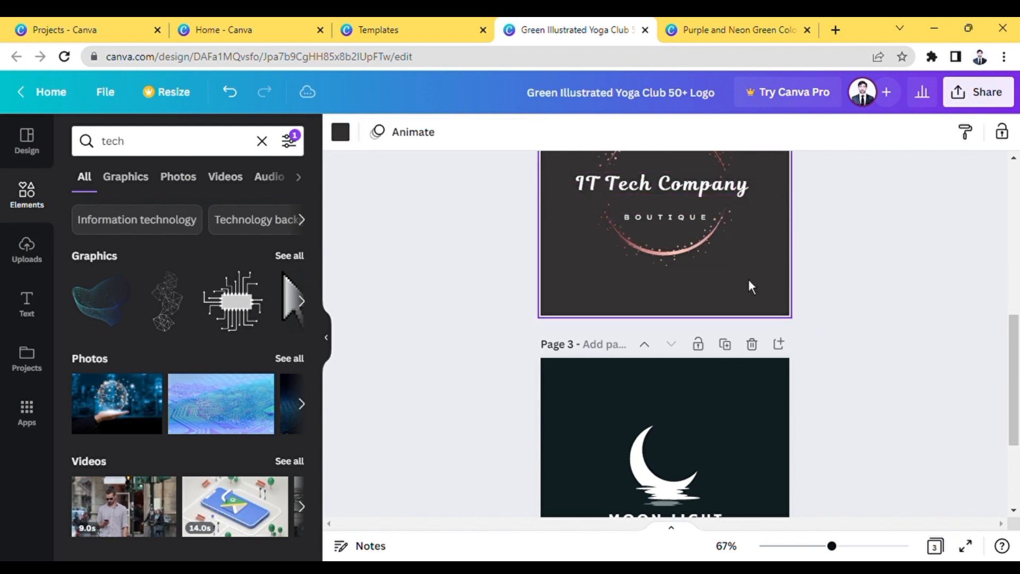
# Replace the "BOUTIQUE" tagline under the page 2 heading with "EASY TO LEARN"
pyautogui.click(673, 217)
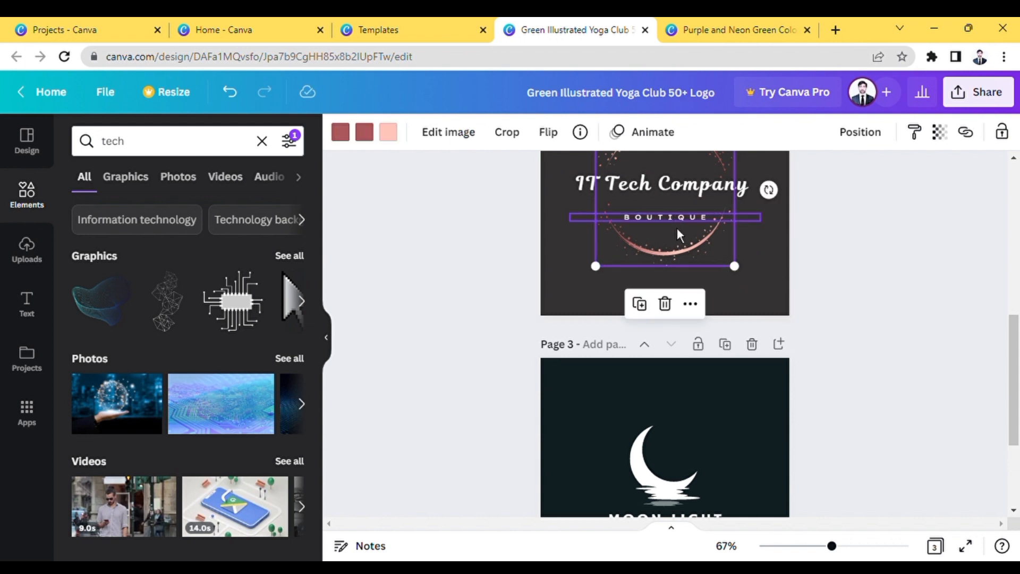
pyautogui.click(678, 230)
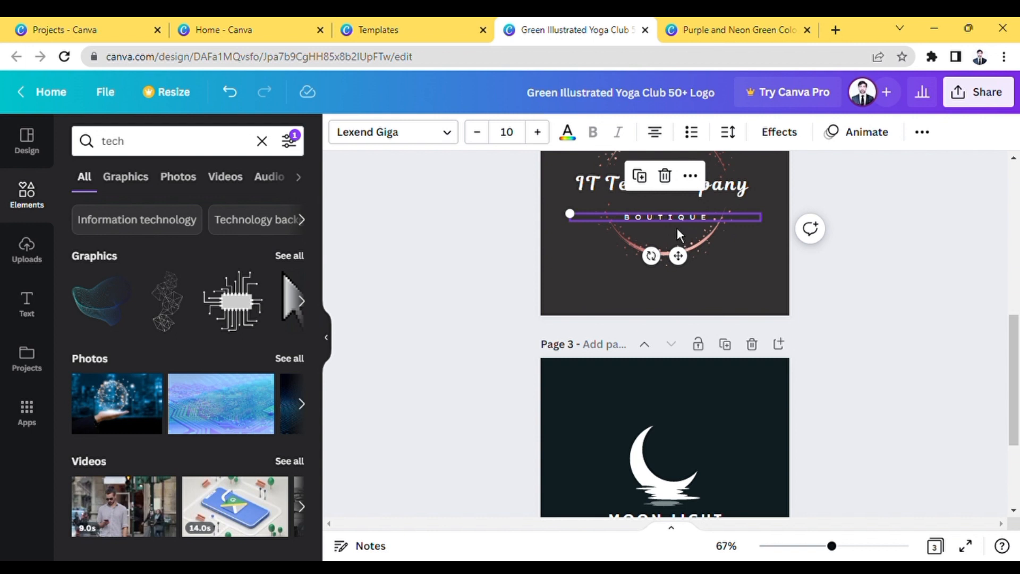
pyautogui.doubleClick(716, 222)
pyautogui.write('EASY')
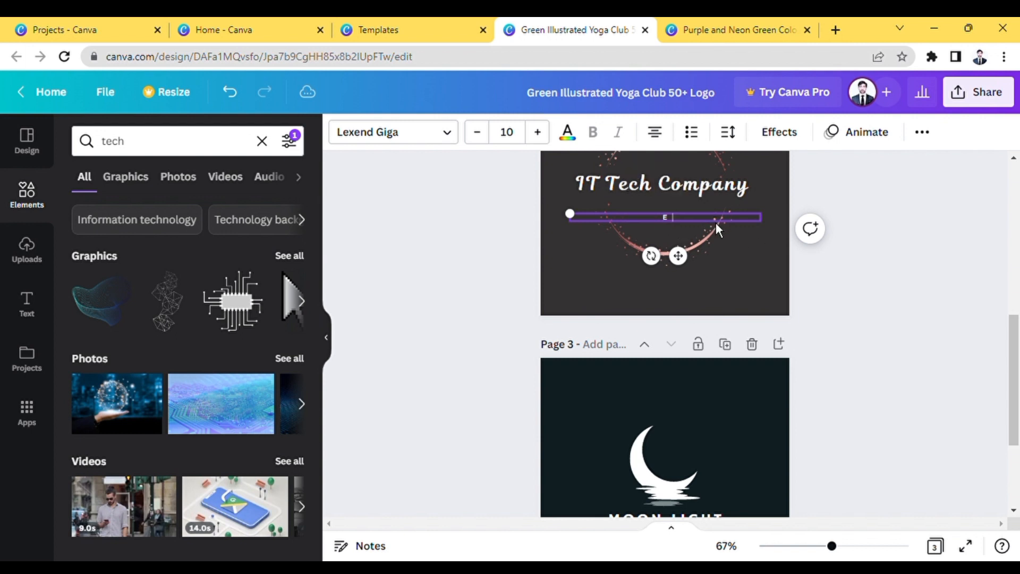
pyautogui.write(' TO LE')
pyautogui.write('ARN')
pyautogui.press('BackSpace')
pyautogui.write('N')
# Set the "EASY TO LEARN" tagline's letter spacing to 162 and its line spacing to 1.19
pyautogui.click(927, 136)
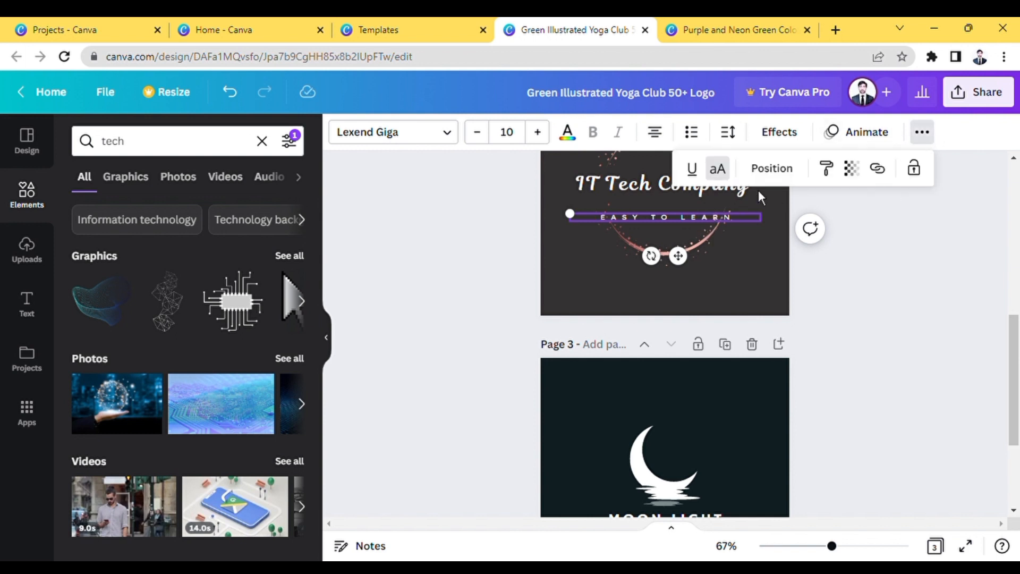
pyautogui.click(780, 168)
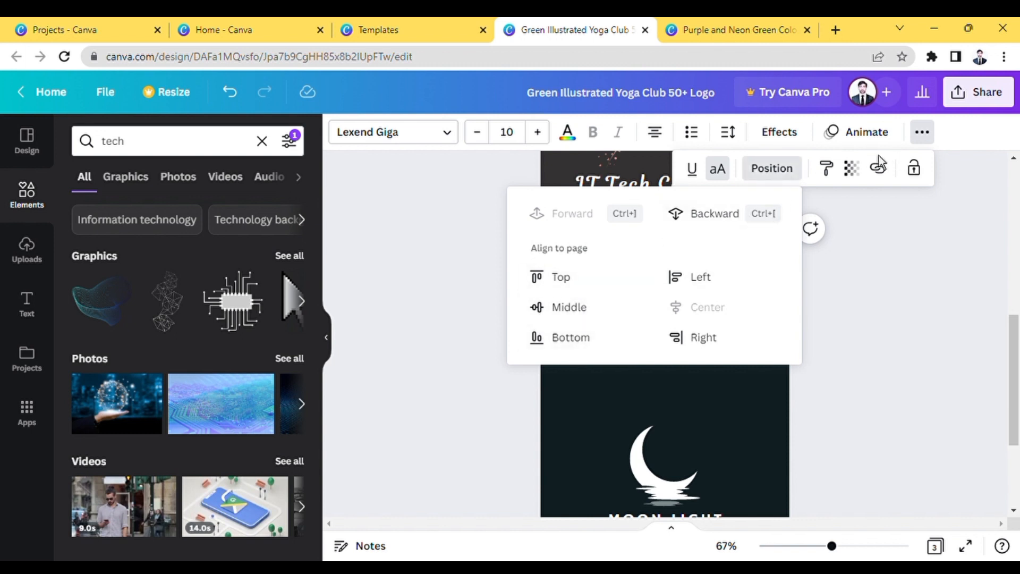
pyautogui.click(862, 170)
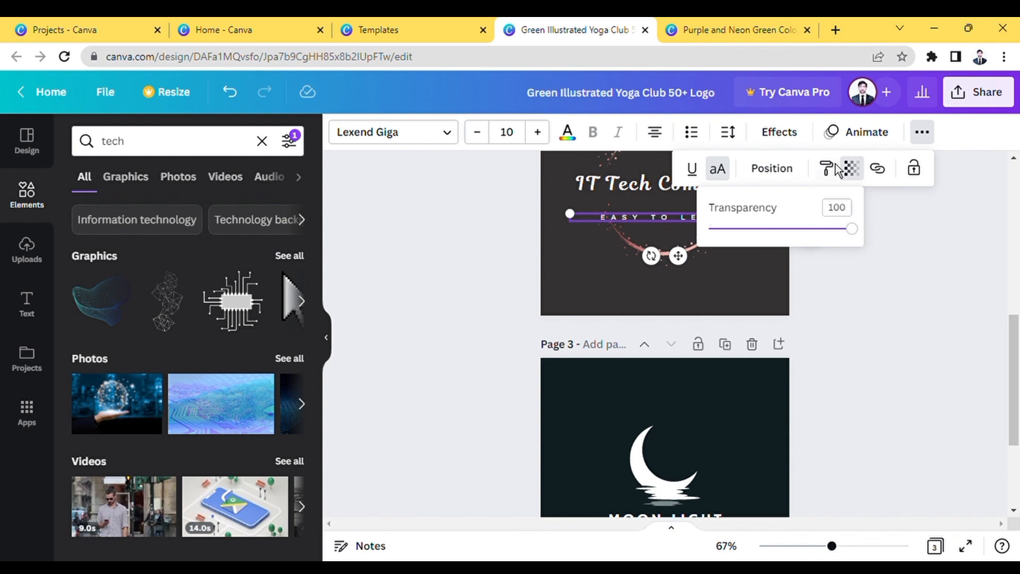
pyautogui.click(736, 141)
pyautogui.moveTo(824, 246); pyautogui.dragTo(805, 242)
pyautogui.moveTo(808, 201); pyautogui.dragTo(805, 200)
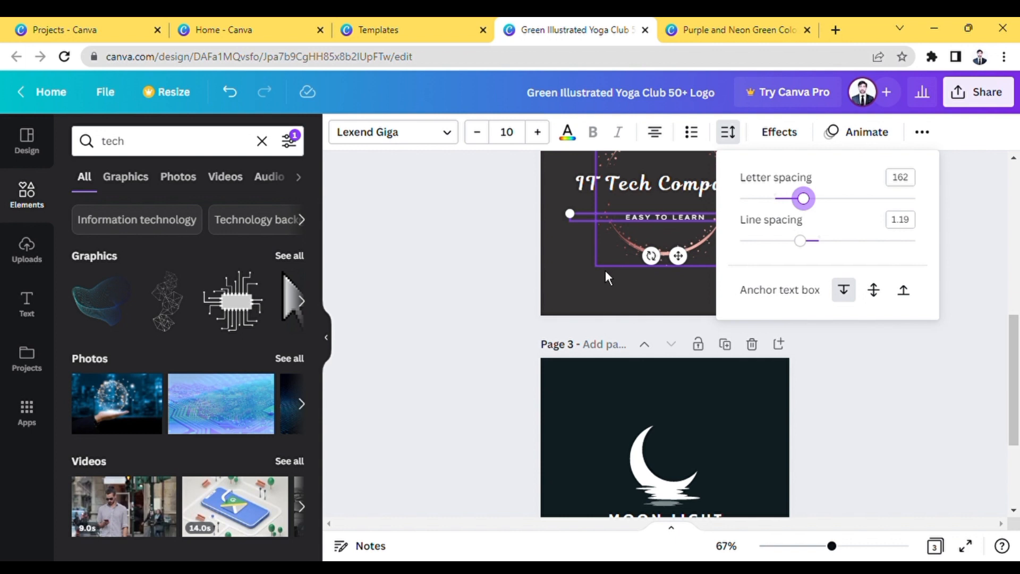
pyautogui.click(580, 275)
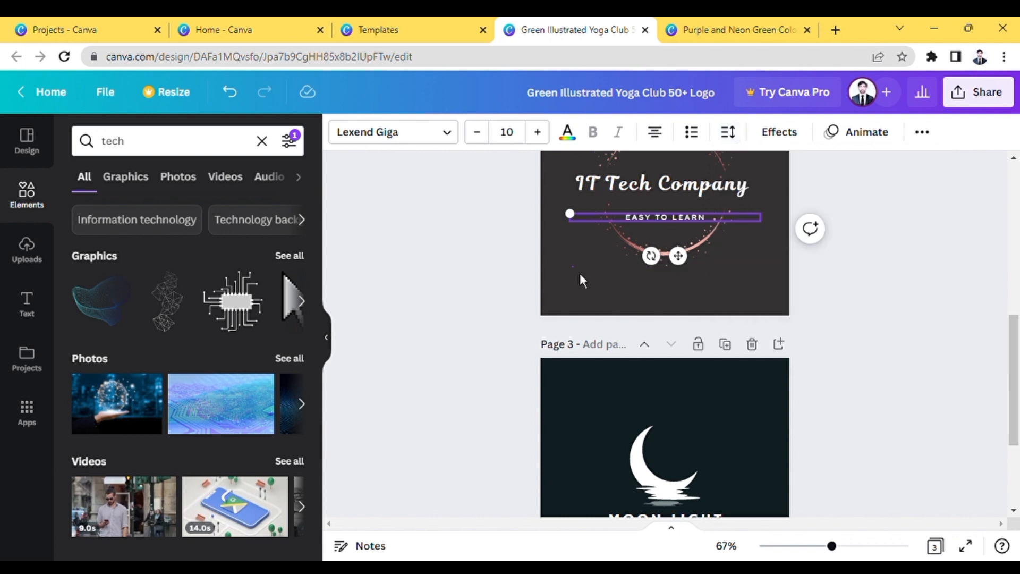
# Move the "EASY TO LEARN" tagline up and slightly right so it sits just below the "IT Tech Company" heading
pyautogui.moveTo(687, 260); pyautogui.dragTo(685, 244)
pyautogui.rightClick(685, 244)
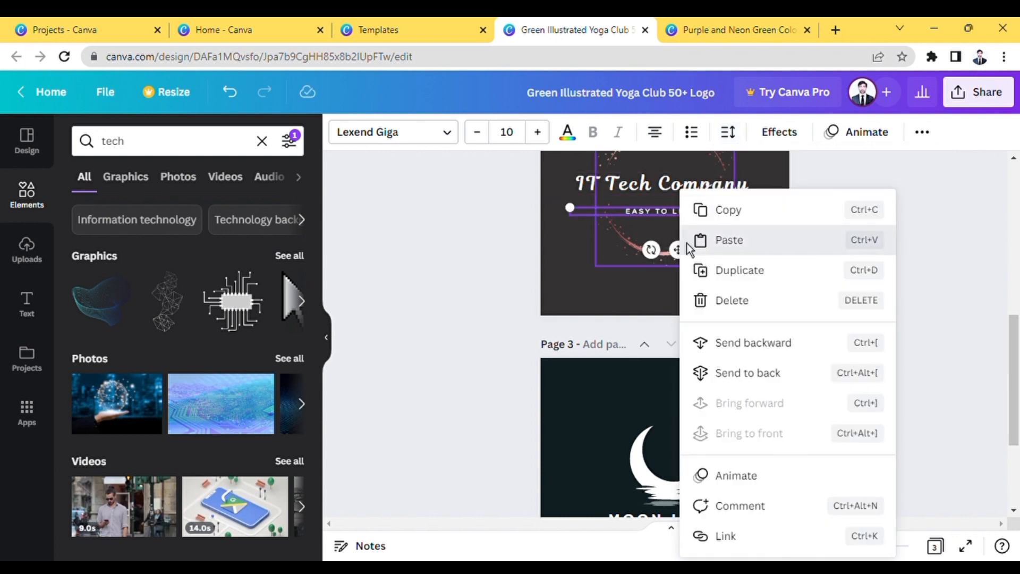
pyautogui.click(599, 287)
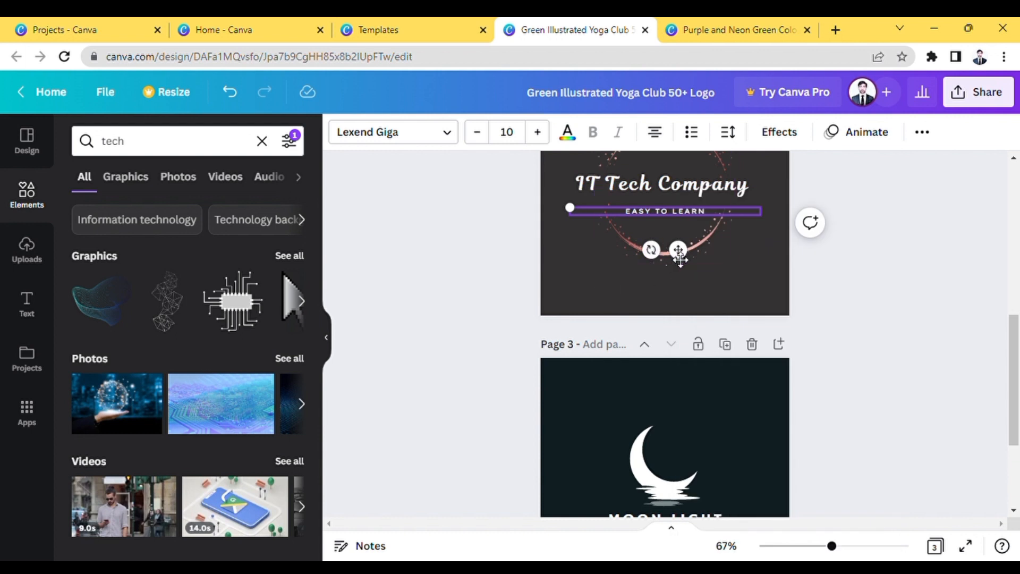
pyautogui.moveTo(680, 251)
pyautogui.mouseDown()
pyautogui.moveTo(684, 242)
pyautogui.moveTo(688, 255)
pyautogui.mouseUp()
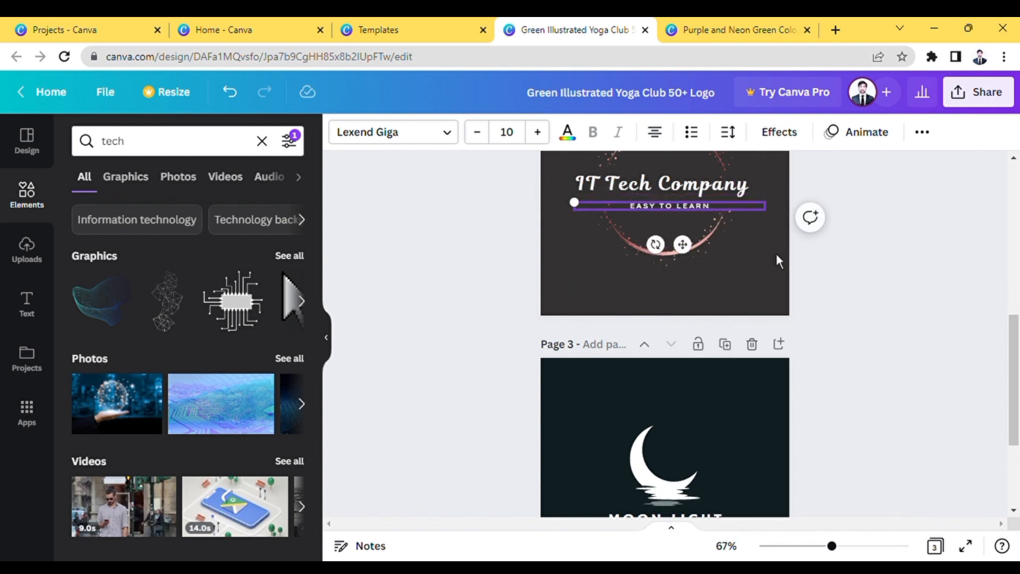
# Change the light pink color of the glittering ring graphic on page 2 to the document's dark green
pyautogui.click(722, 240)
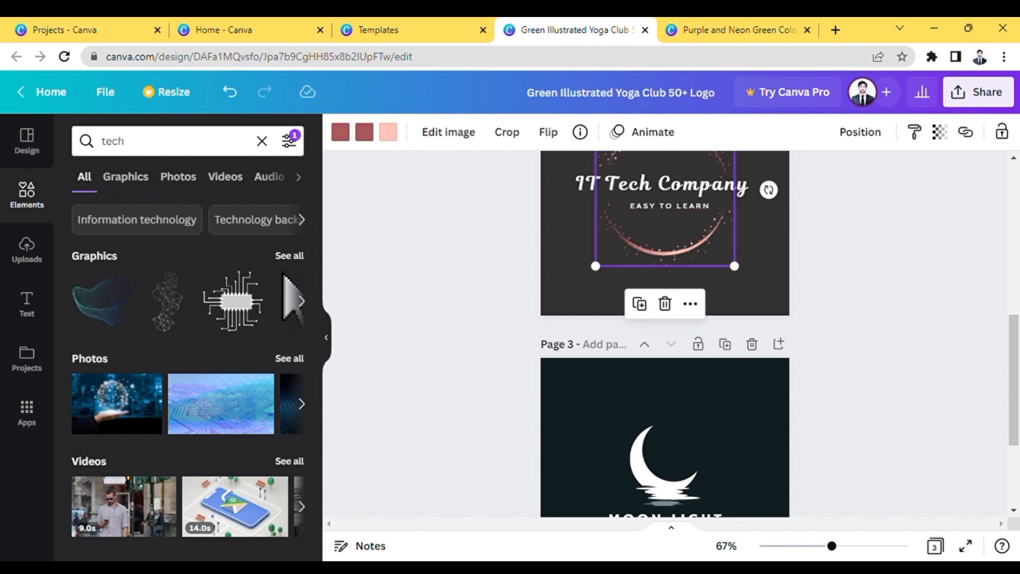
pyautogui.click(1014, 158)
pyautogui.click(1014, 158)
pyautogui.click(1013, 158)
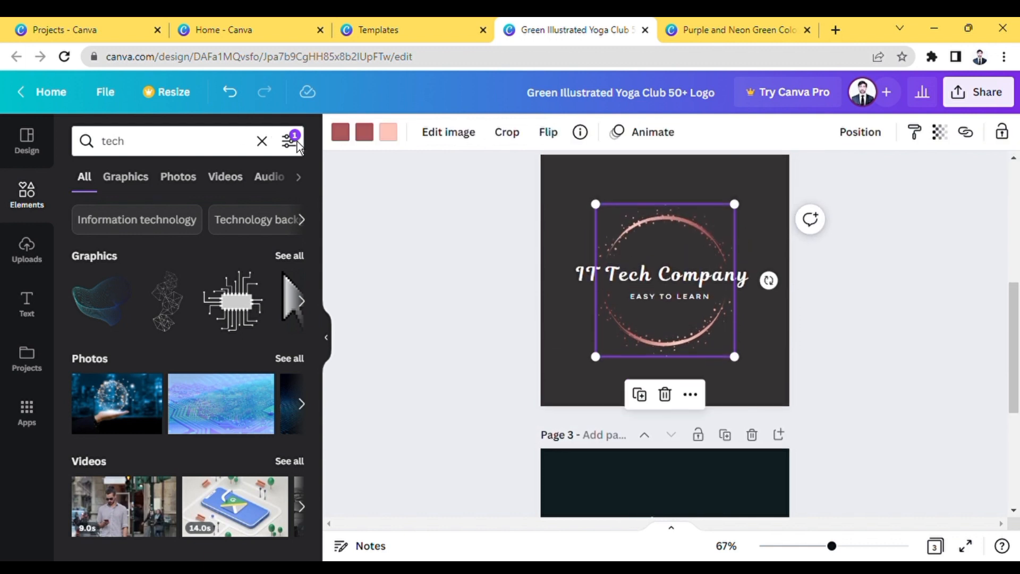
pyautogui.click(388, 133)
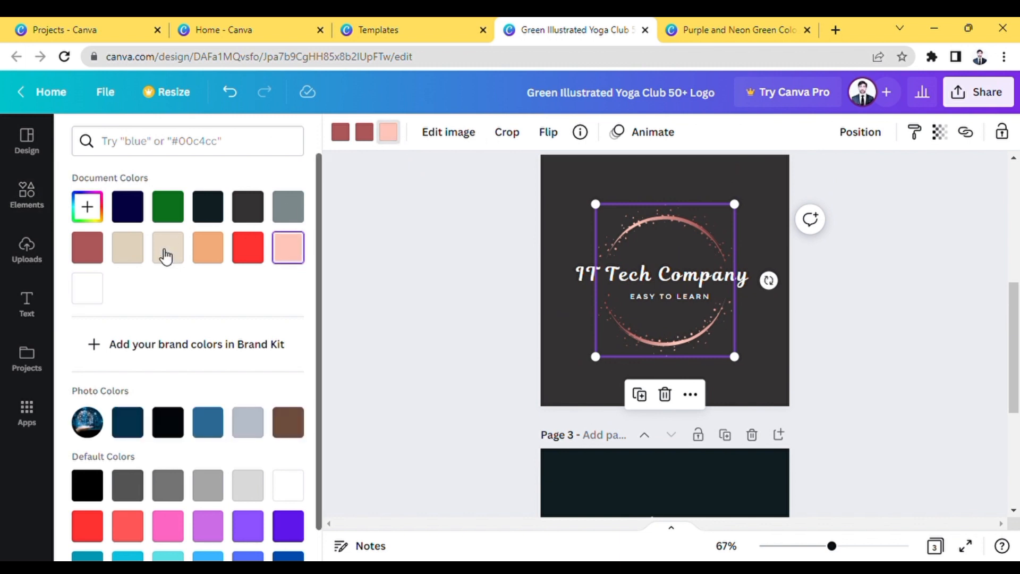
pyautogui.click(176, 210)
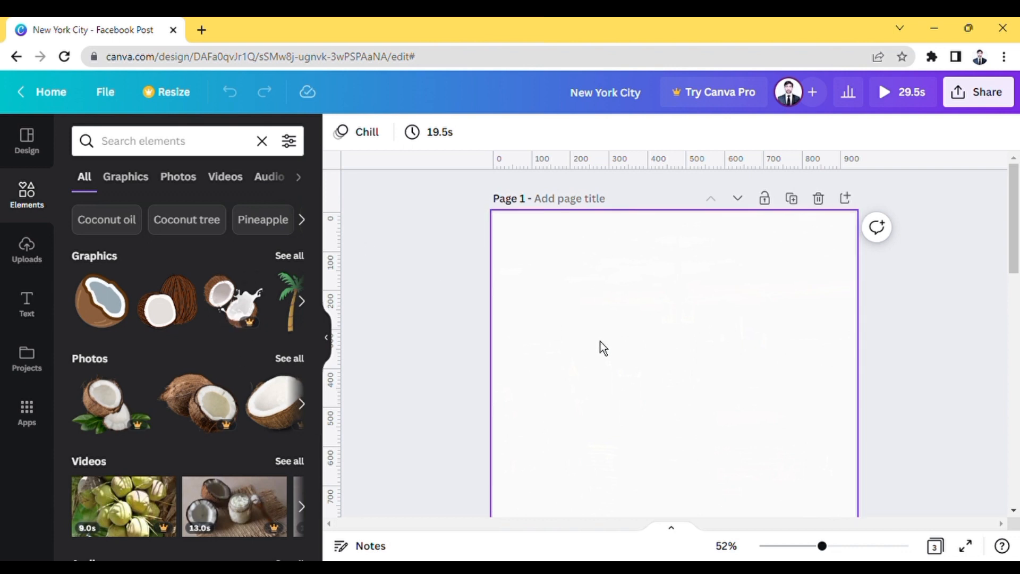
# Search the elements for "coconut" and add the brown halved coconut graphic to page 1 of the New York City design
pyautogui.click(212, 143)
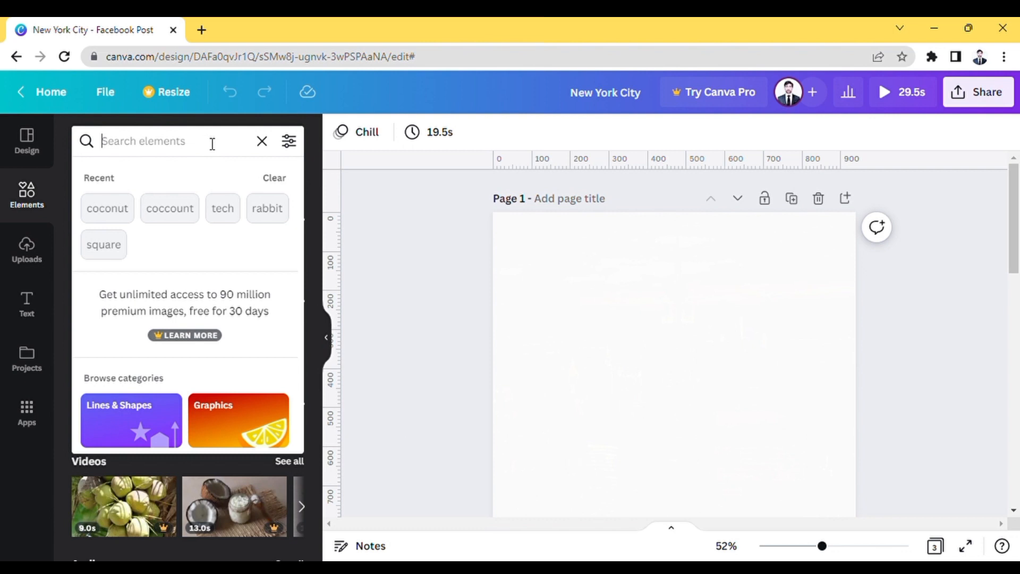
pyautogui.write('coc')
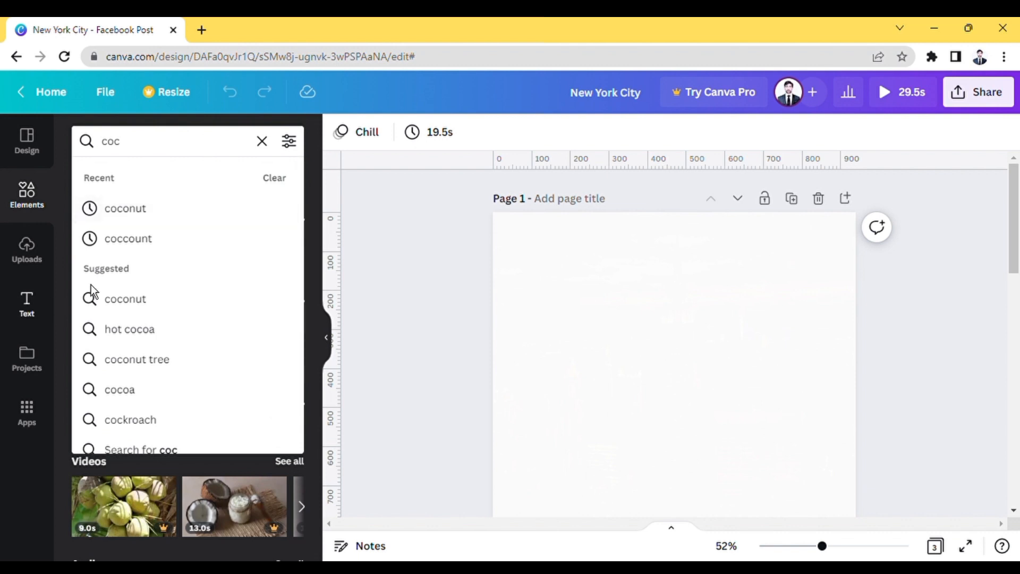
pyautogui.click(140, 209)
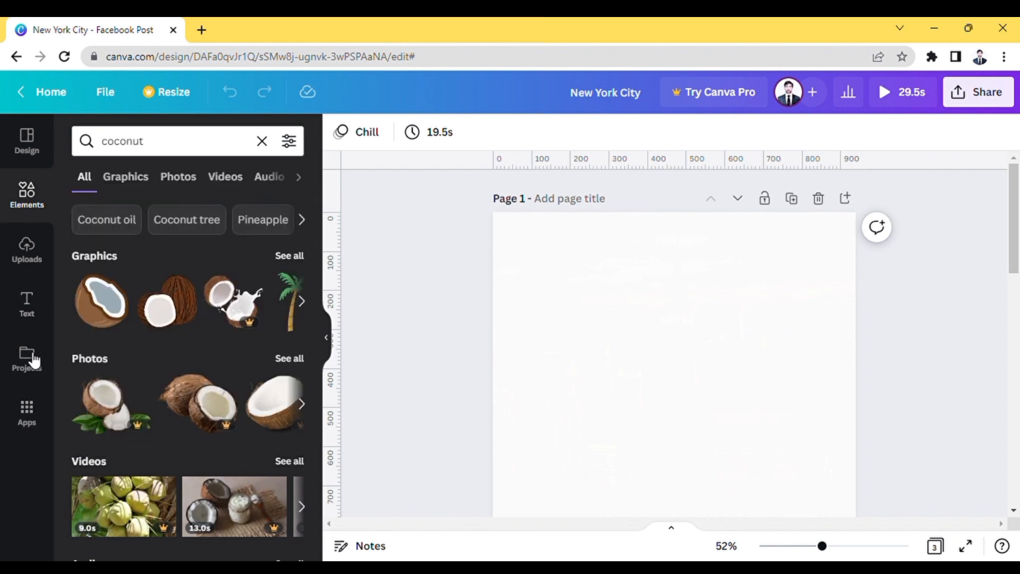
pyautogui.click(100, 324)
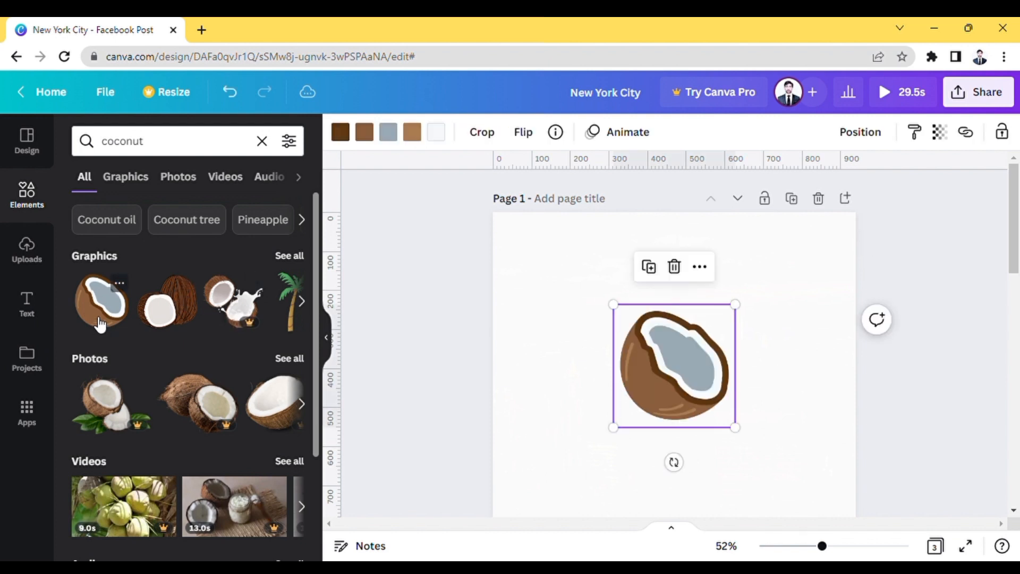
# Add two palm tree graphics to page 1, leaving one over the coconut and moving the other to its upper left
pyautogui.click(300, 302)
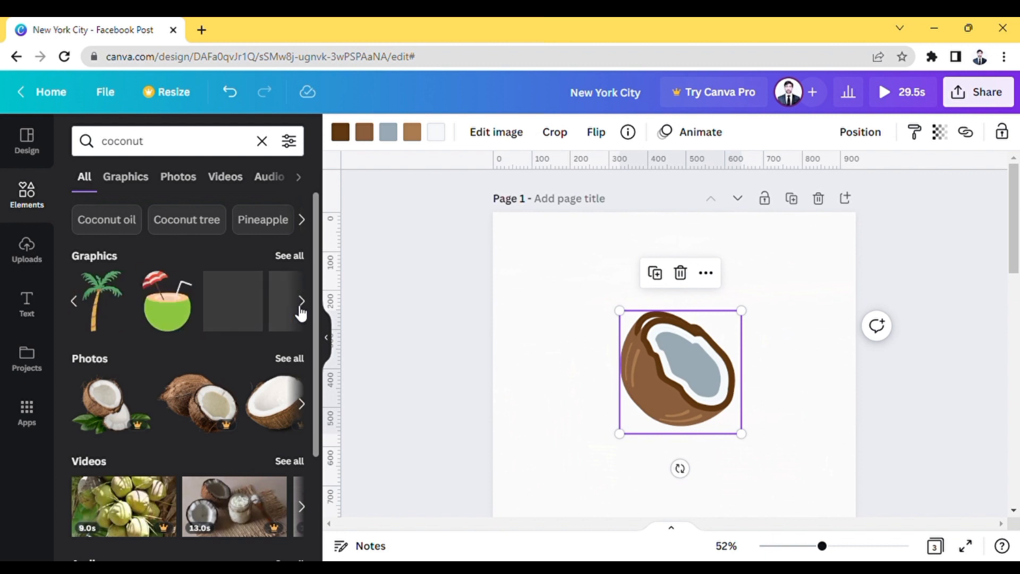
pyautogui.click(101, 303)
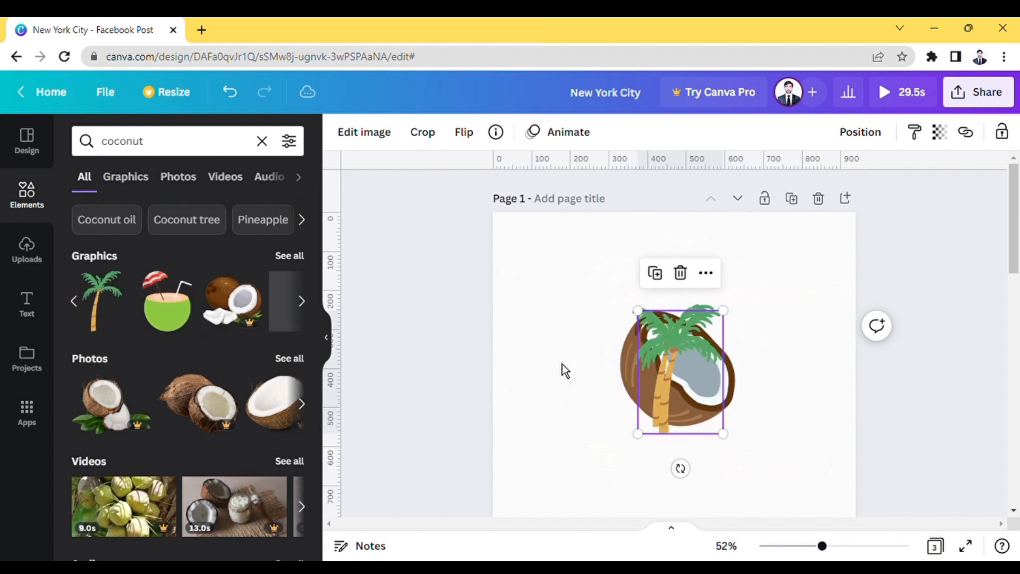
pyautogui.moveTo(583, 360); pyautogui.dragTo(564, 360)
pyautogui.rightClick(565, 360)
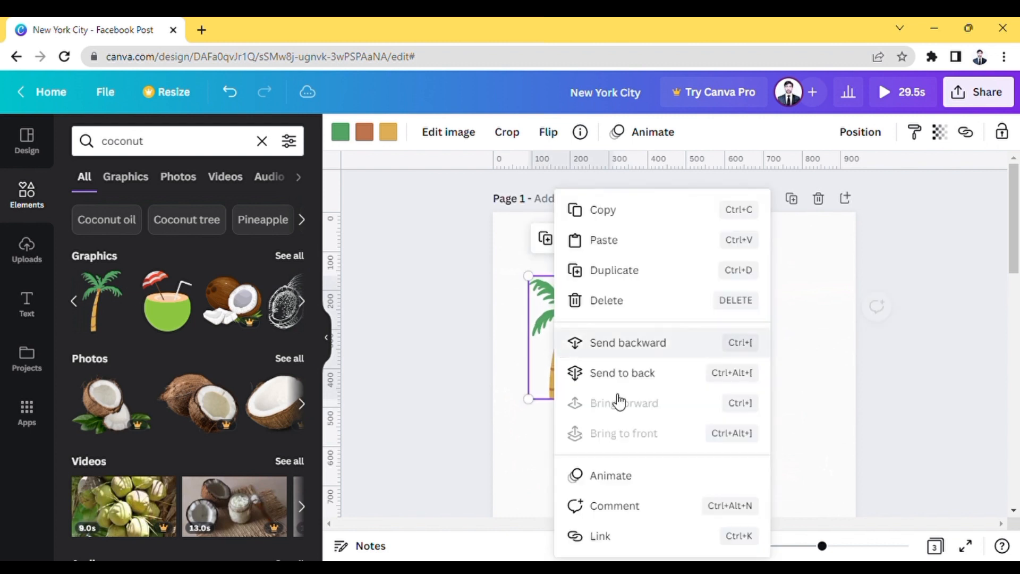
pyautogui.click(522, 412)
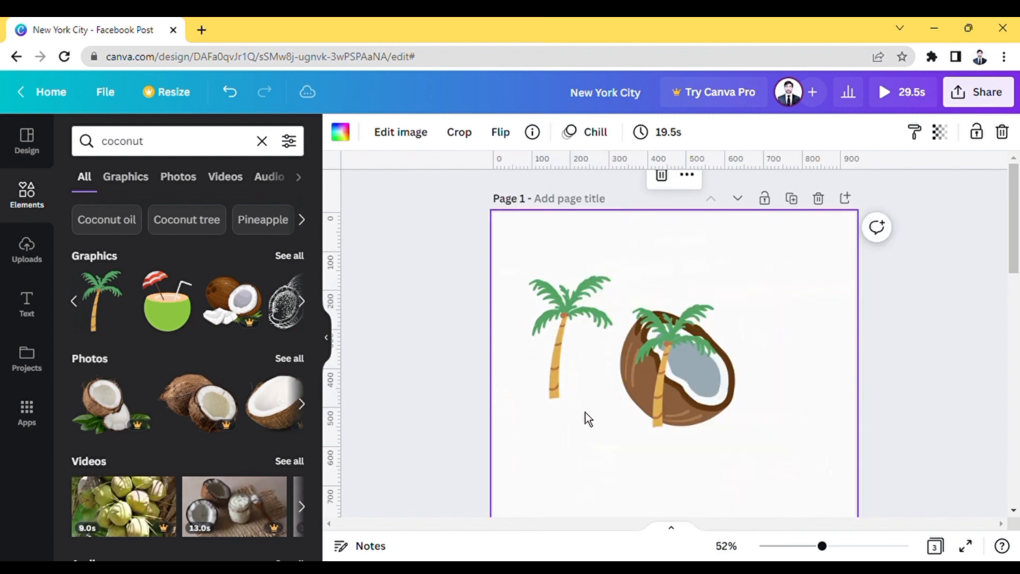
pyautogui.click(659, 409)
pyautogui.moveTo(560, 333); pyautogui.dragTo(558, 308)
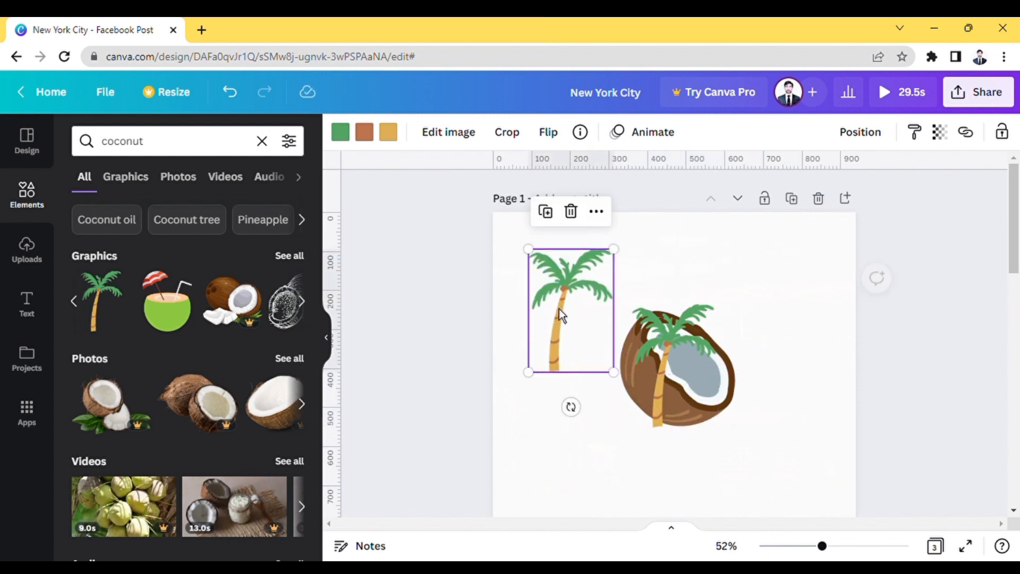
# Enlarge the upper-left palm tree and place it beside the coconut, with the smaller palm tree moved on top of it
pyautogui.moveTo(618, 381); pyautogui.dragTo(625, 442)
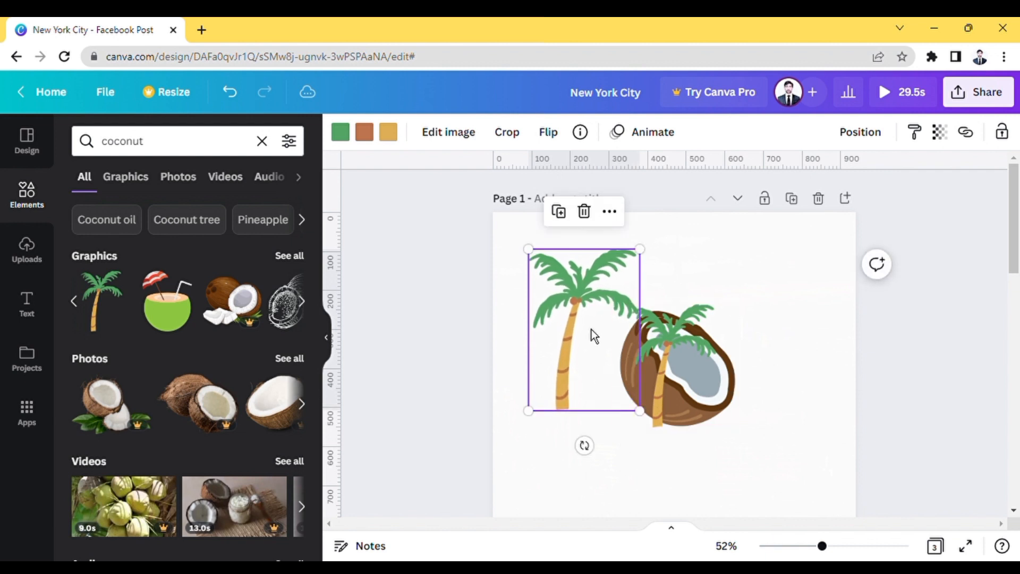
pyautogui.moveTo(589, 332); pyautogui.dragTo(575, 374)
pyautogui.click(699, 384)
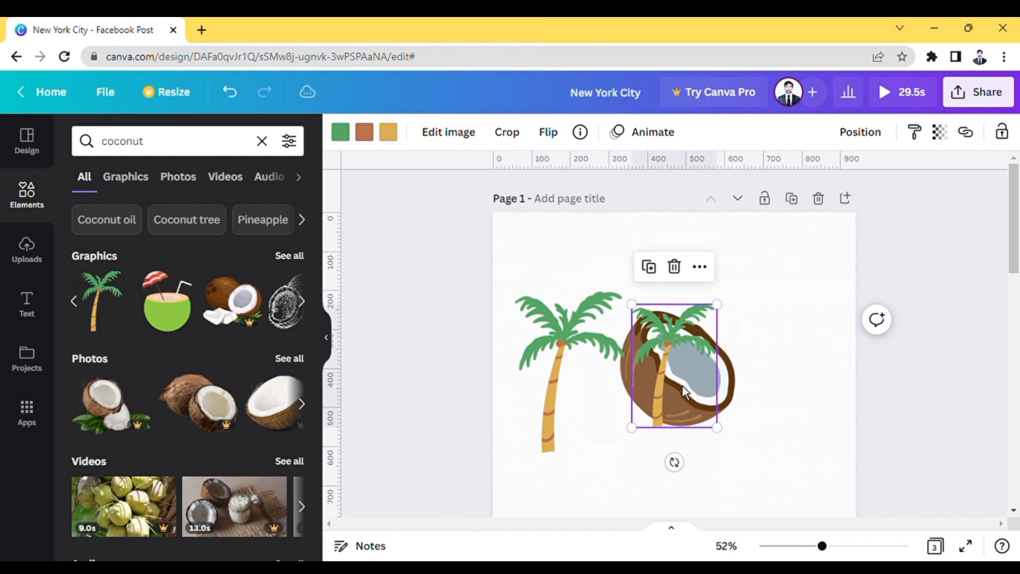
pyautogui.moveTo(668, 385); pyautogui.dragTo(558, 404)
pyautogui.rightClick(558, 405)
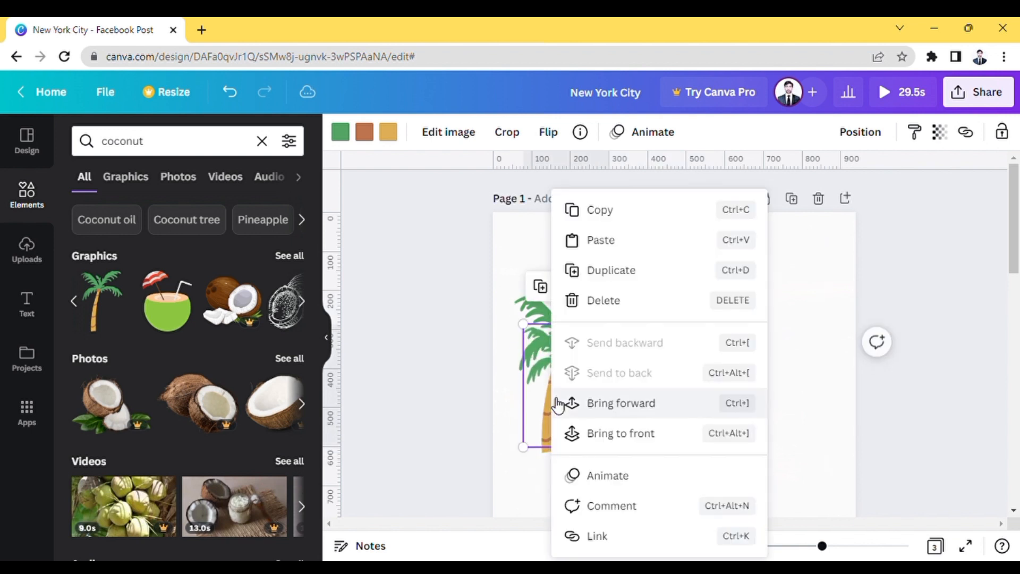
pyautogui.click(463, 307)
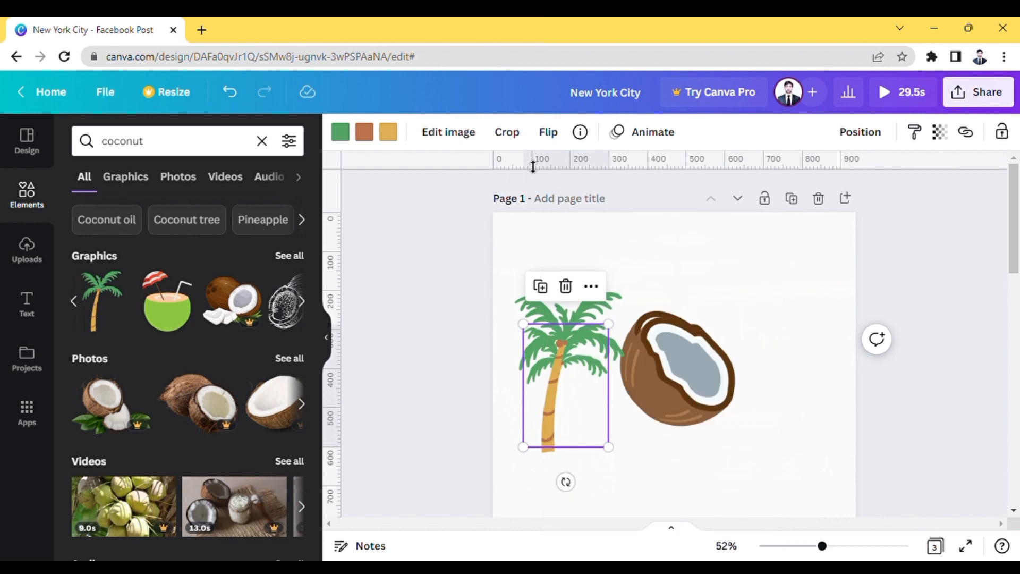
# Flip the smaller palm tree vertically and move it directly below the large palm's trunk as a reflection
pyautogui.click(553, 135)
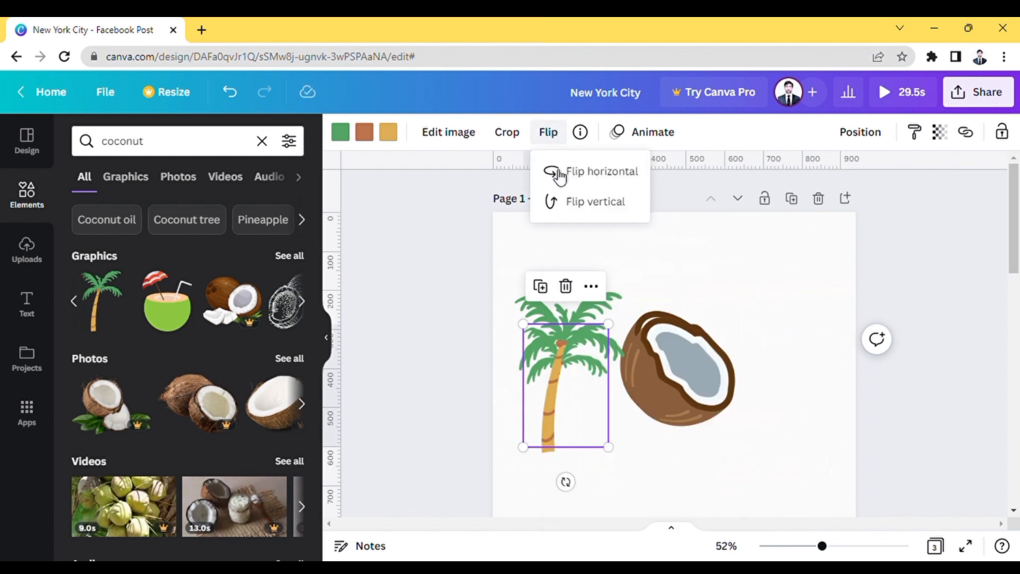
pyautogui.click(598, 203)
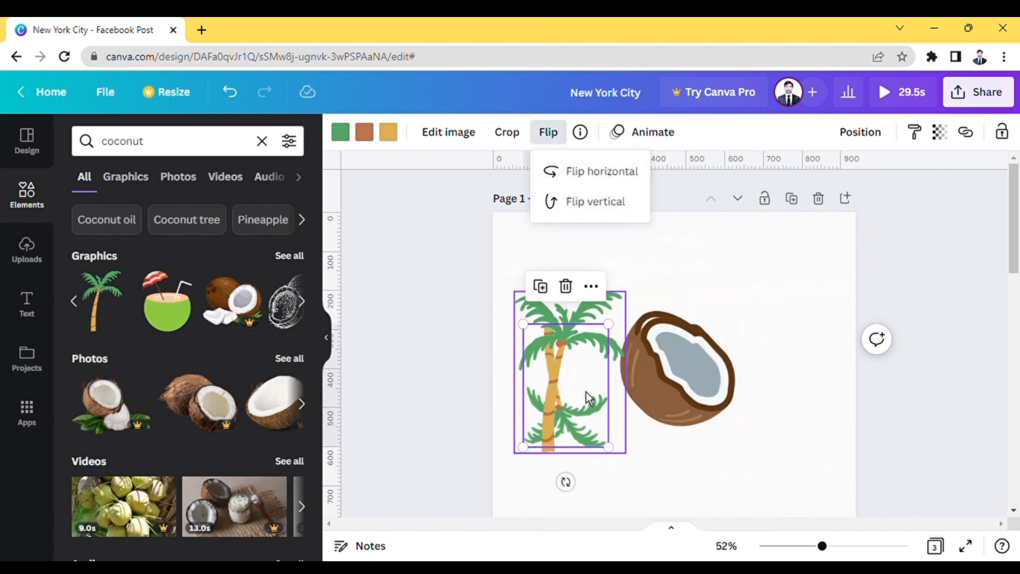
pyautogui.moveTo(583, 425); pyautogui.dragTo(580, 543)
pyautogui.click(476, 438)
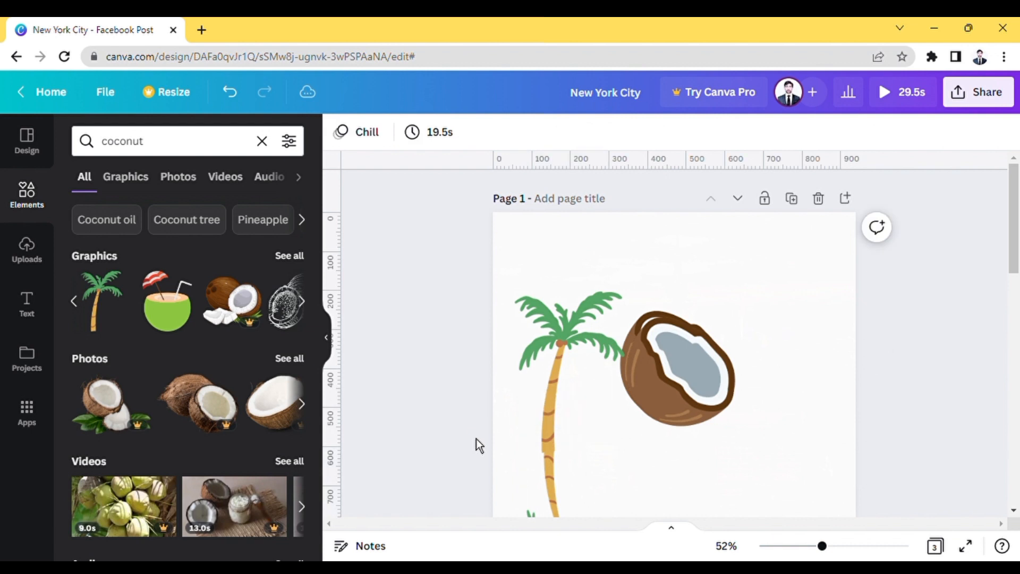
# Enlarge the upside-down palm tree to match the upright one and align it with the base of its trunk
pyautogui.click(556, 501)
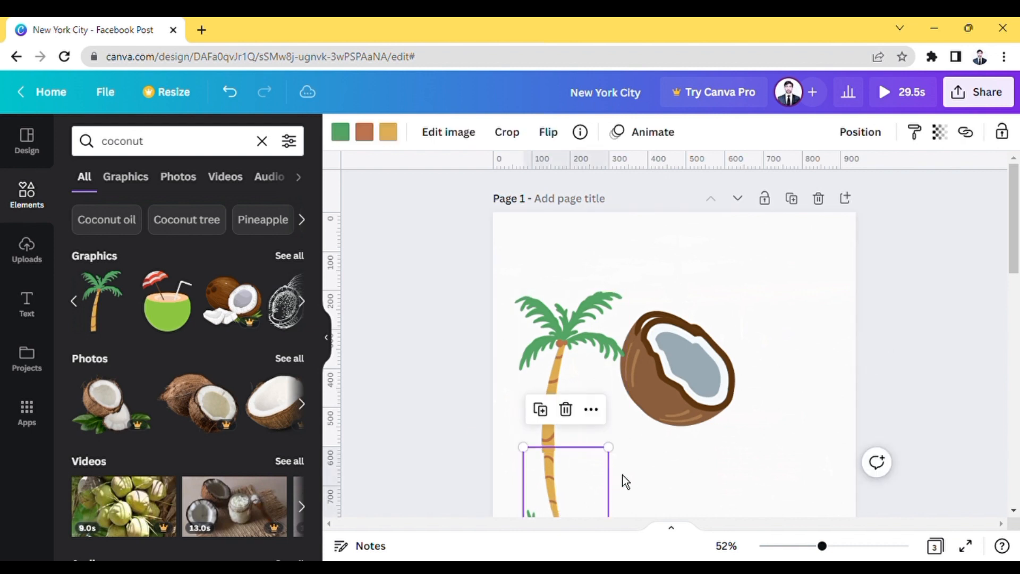
pyautogui.moveTo(619, 458); pyautogui.dragTo(643, 409)
pyautogui.rightClick(638, 408)
pyautogui.click(568, 474)
pyautogui.moveTo(567, 474); pyautogui.dragTo(558, 514)
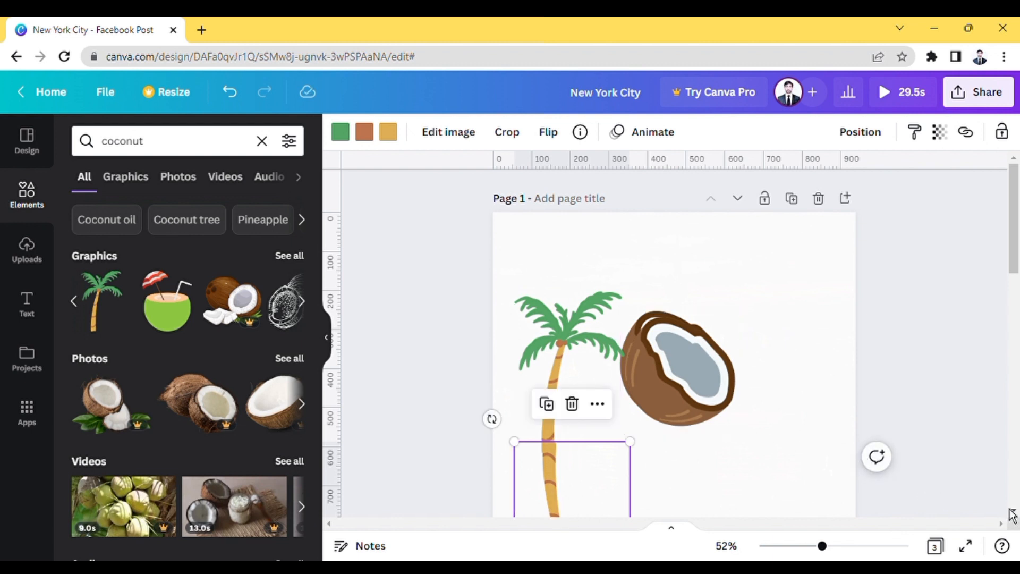
pyautogui.scroll(-3, 852, 423)
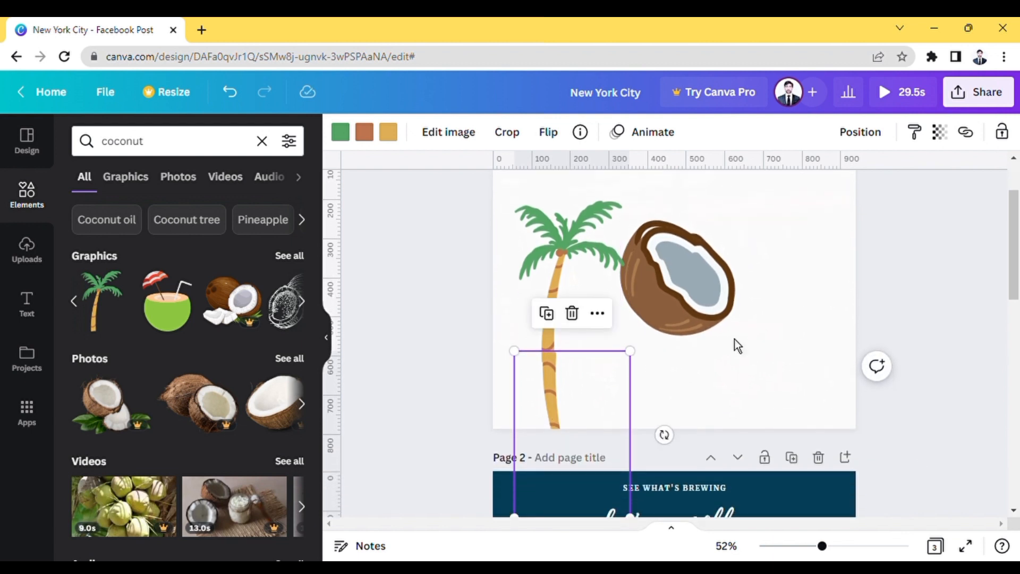
# Duplicate the coconut, stacking both copies beside the palm trunk, and flip the front copy vertically
pyautogui.click(713, 282)
pyautogui.hotkey('ctrl', 'd')
pyautogui.moveTo(713, 282); pyautogui.dragTo(650, 341)
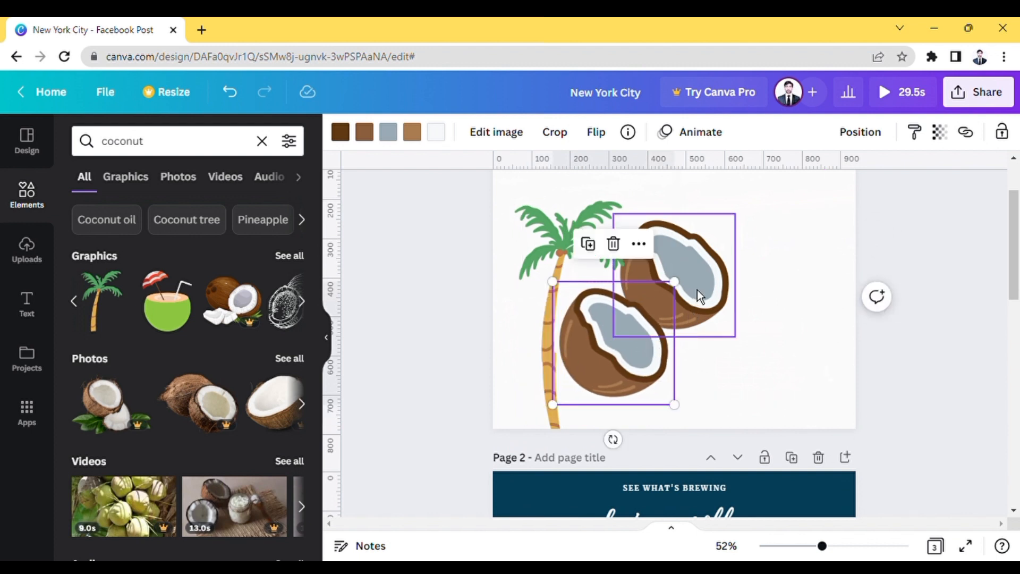
pyautogui.moveTo(703, 292); pyautogui.dragTo(648, 370)
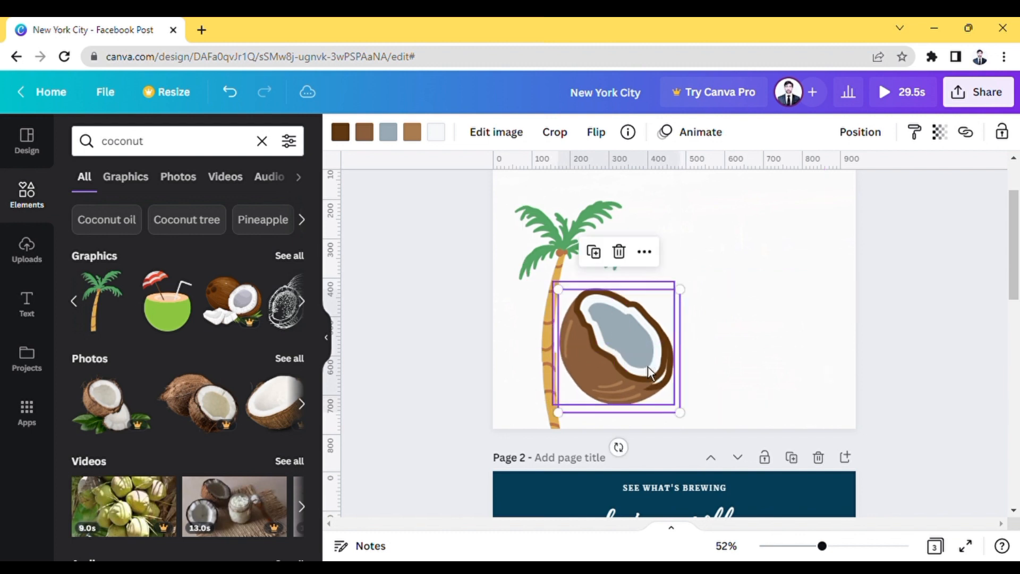
pyautogui.click(596, 134)
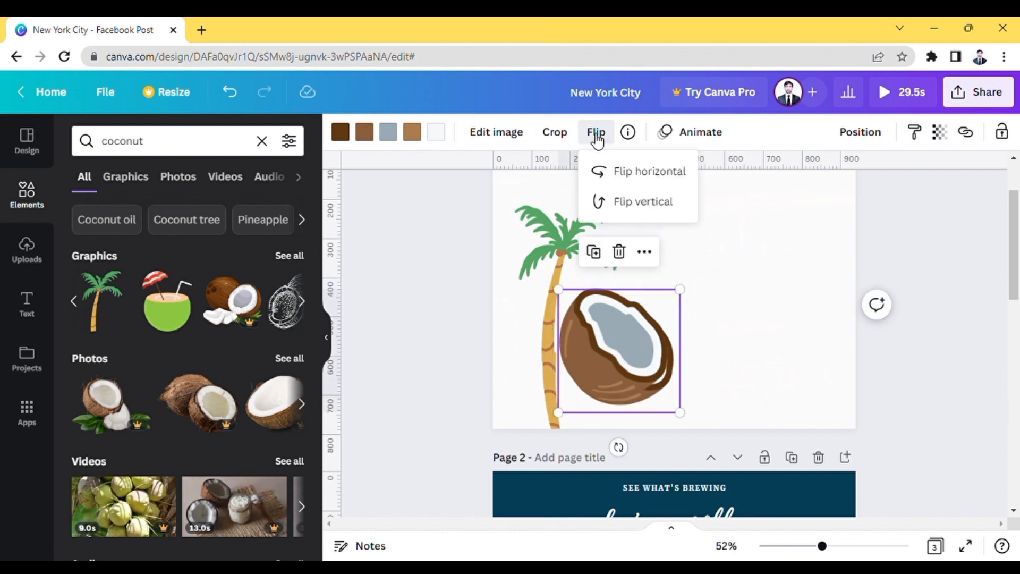
pyautogui.click(638, 204)
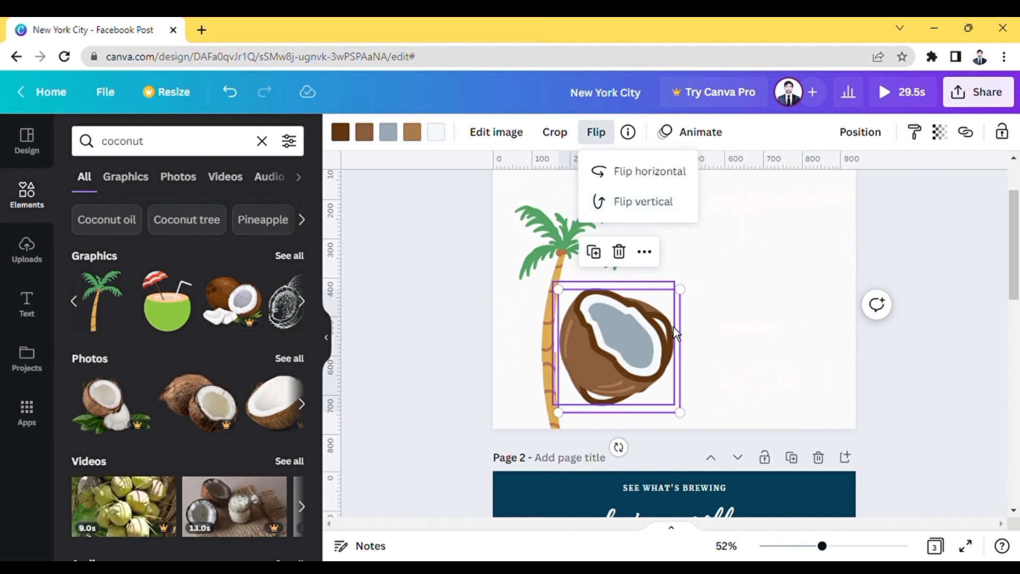
# Move the flipped coconut copy below the upright coconut, and shrink the upright coconut so it sits directly above the flipped one
pyautogui.moveTo(675, 416); pyautogui.dragTo(677, 498)
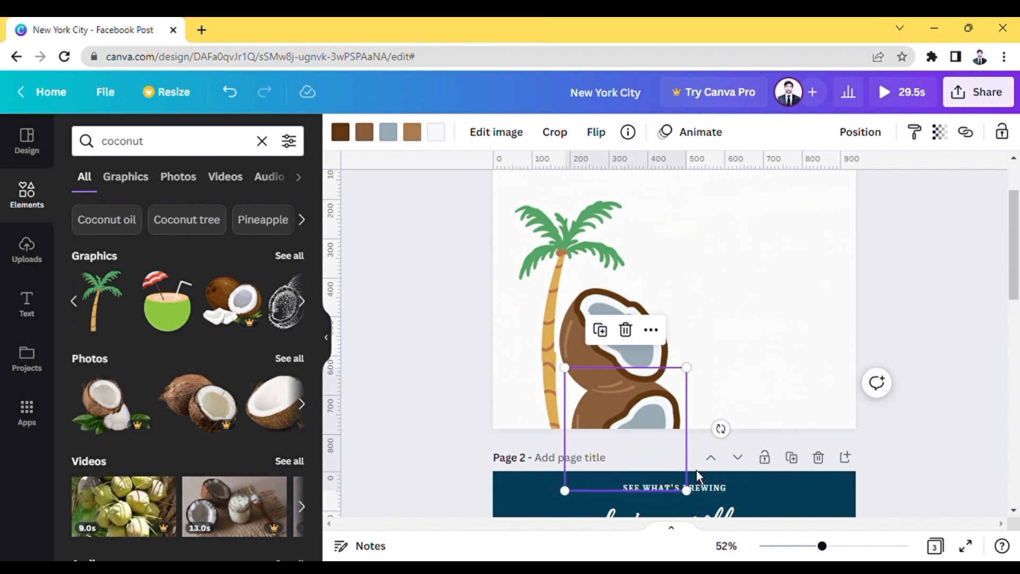
pyautogui.moveTo(644, 419); pyautogui.dragTo(637, 436)
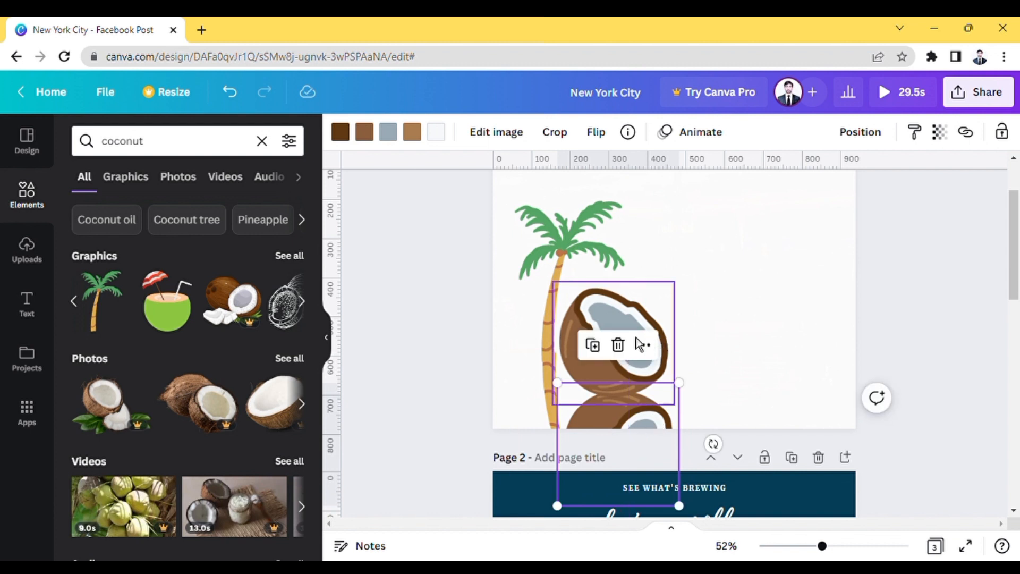
pyautogui.click(604, 334)
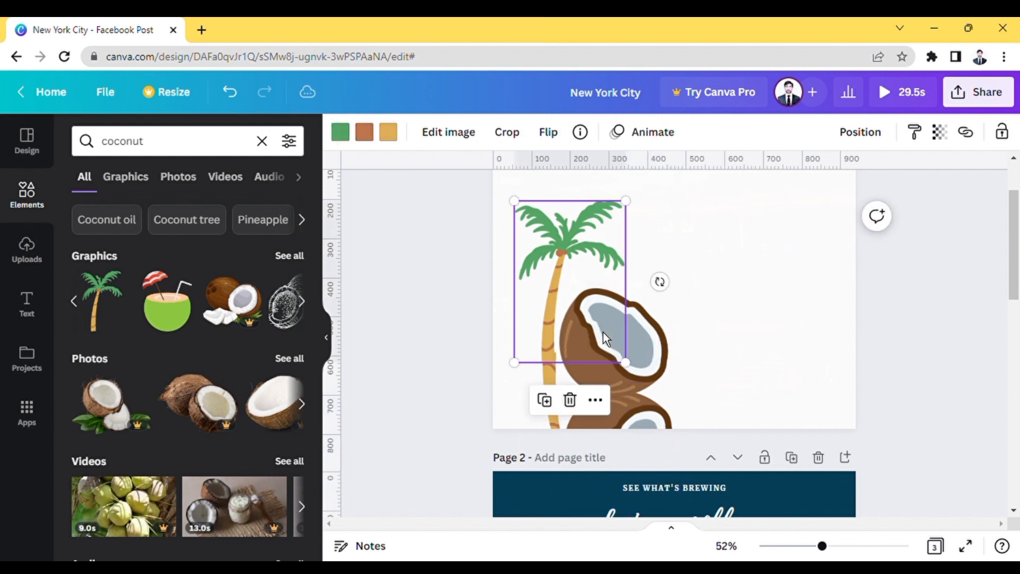
pyautogui.click(651, 358)
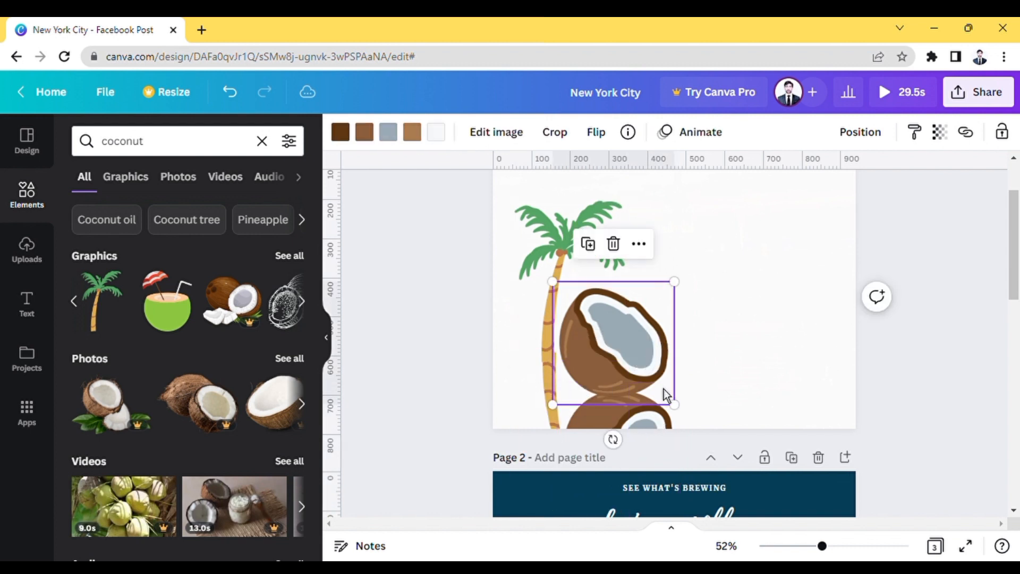
pyautogui.moveTo(670, 400); pyautogui.dragTo(640, 370)
pyautogui.rightClick(607, 347)
pyautogui.click(595, 345)
pyautogui.moveTo(595, 344); pyautogui.dragTo(600, 365)
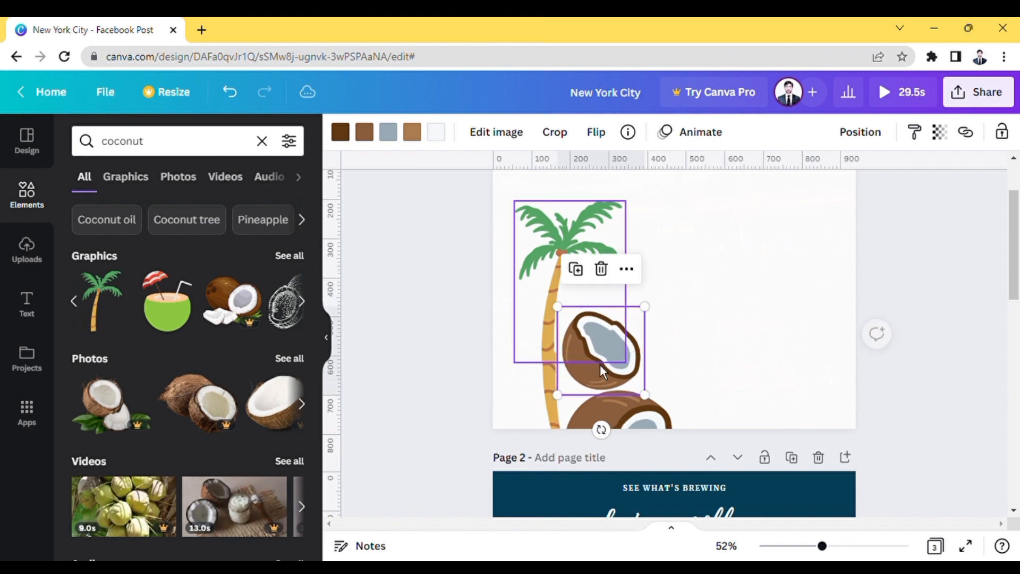
pyautogui.click(458, 339)
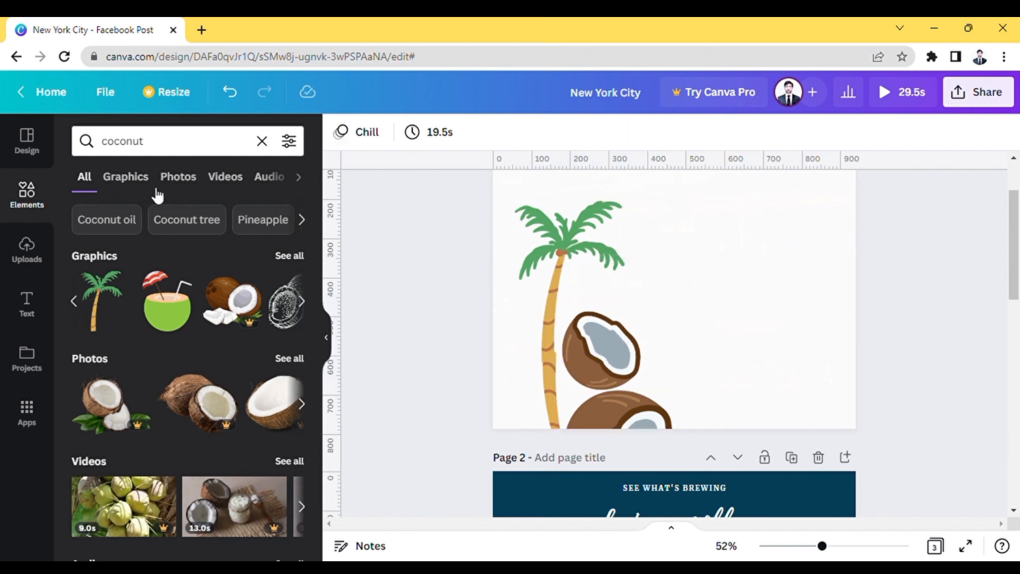
# Search the elements library for gradients
pyautogui.doubleClick(203, 149)
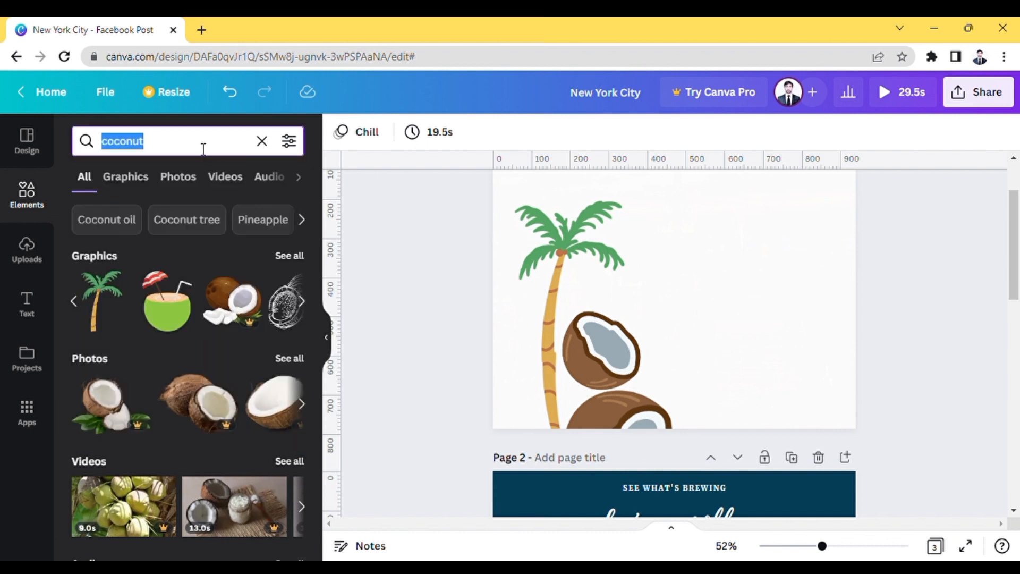
pyautogui.write('grad')
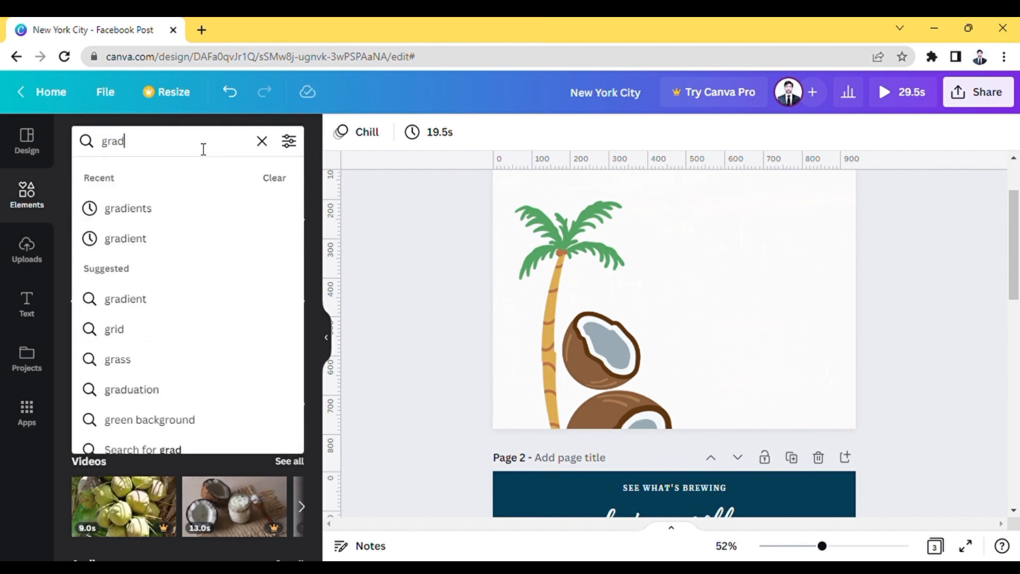
pyautogui.click(146, 208)
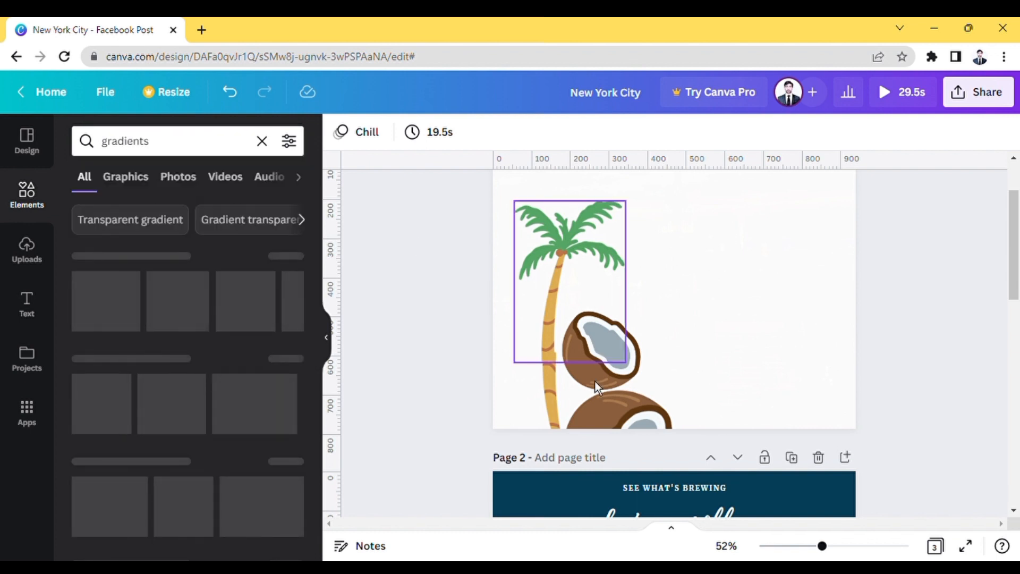
# Set the transparency of the flipped lower coconut to 24 so it looks like a faded reflection
pyautogui.click(616, 416)
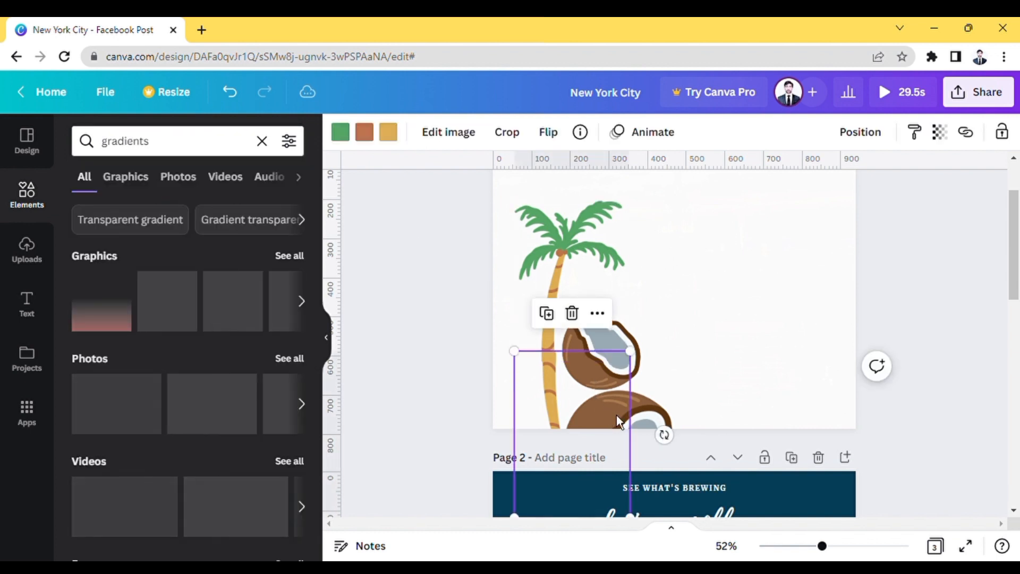
pyautogui.click(657, 425)
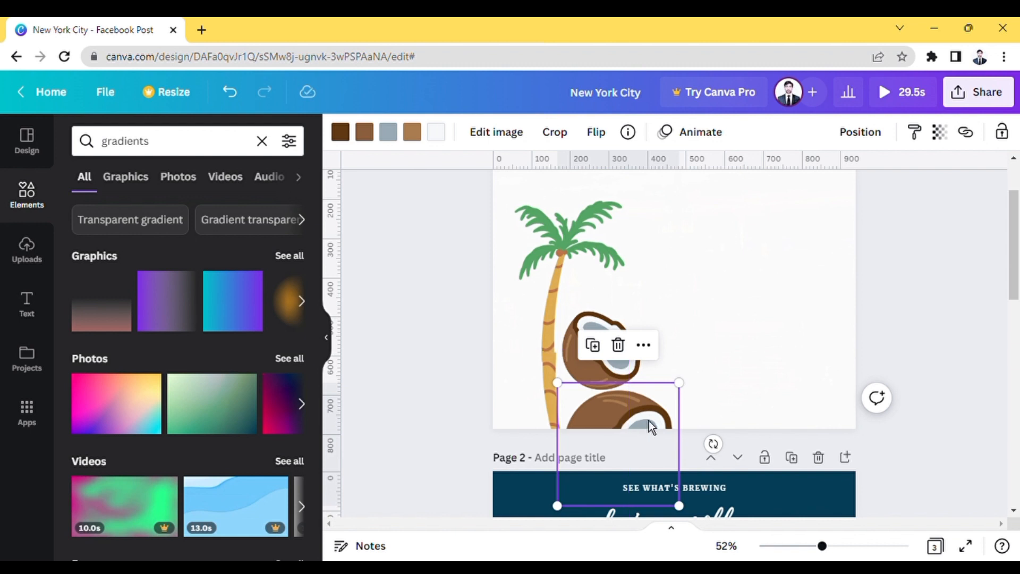
pyautogui.click(940, 134)
pyautogui.moveTo(862, 196); pyautogui.dragTo(838, 197)
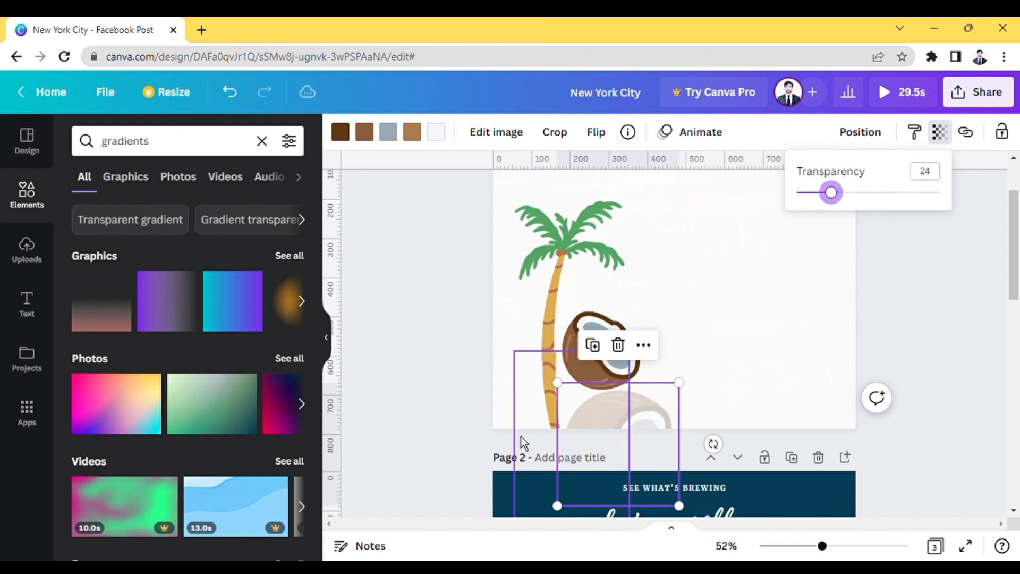
# Fade the flipped palm tree copy under the trunk by lowering its transparency value, matching a reflection
pyautogui.click(555, 428)
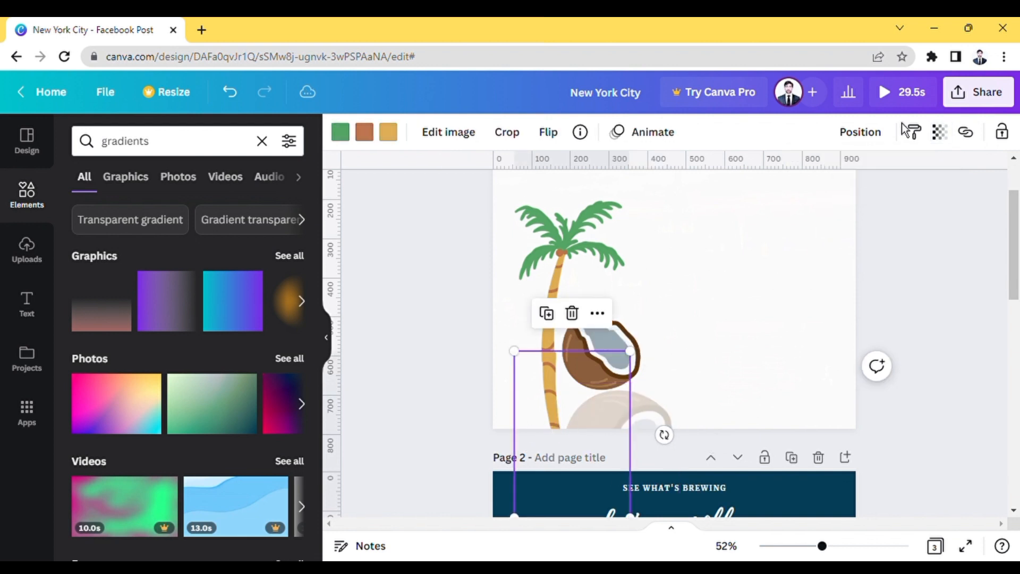
pyautogui.click(881, 135)
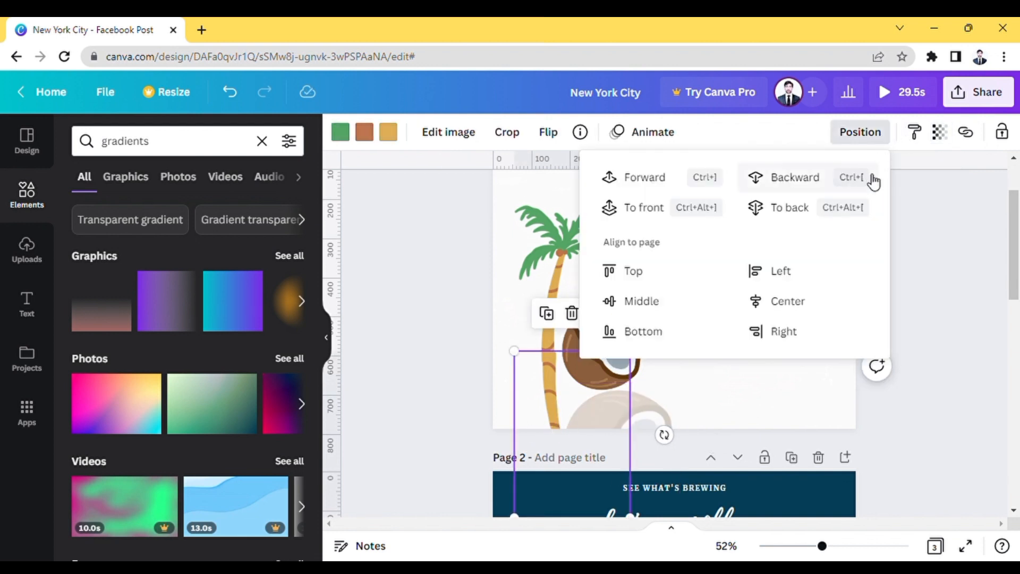
pyautogui.click(940, 132)
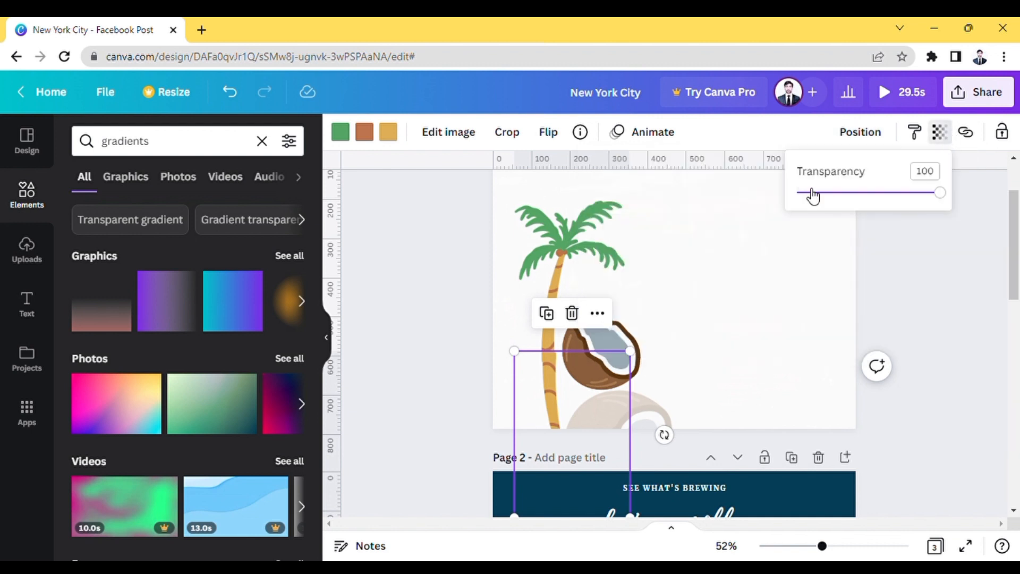
pyautogui.click(835, 193)
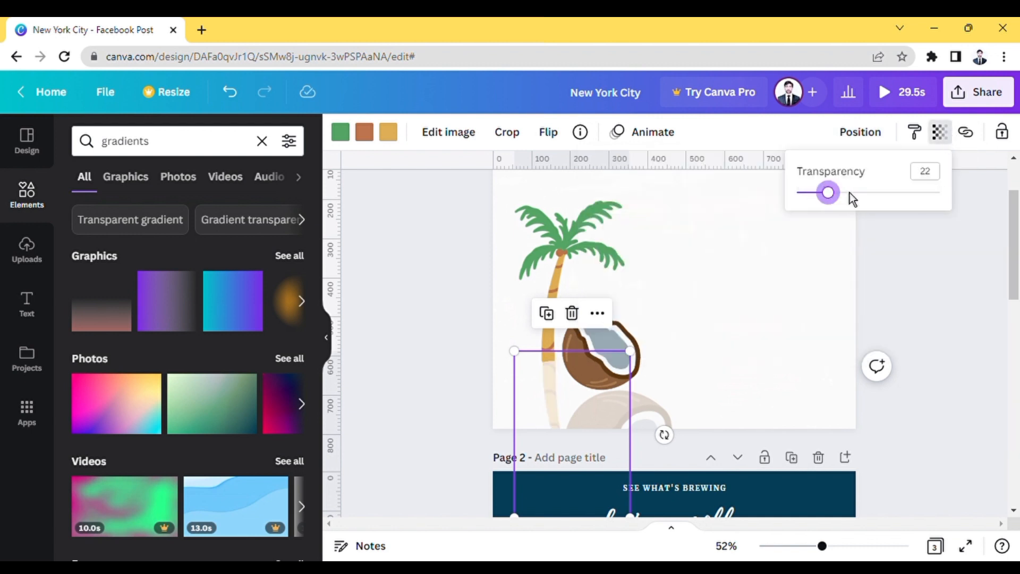
pyautogui.click(853, 193)
pyautogui.click(441, 309)
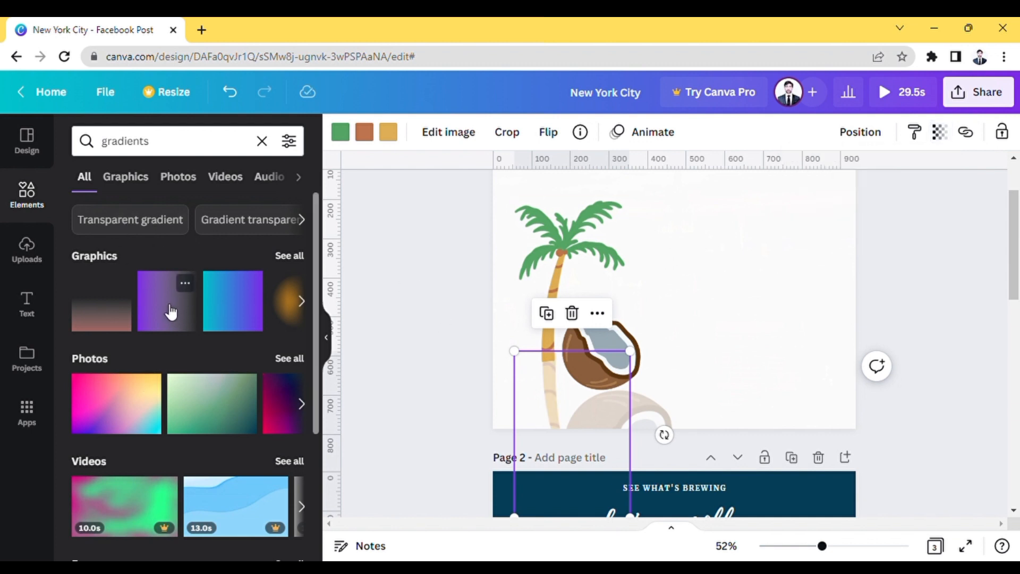
# Add the red fade gradient graphic over the palm tree and coconut reflections, and delete the spare gradient beside the upright coconut
pyautogui.click(111, 318)
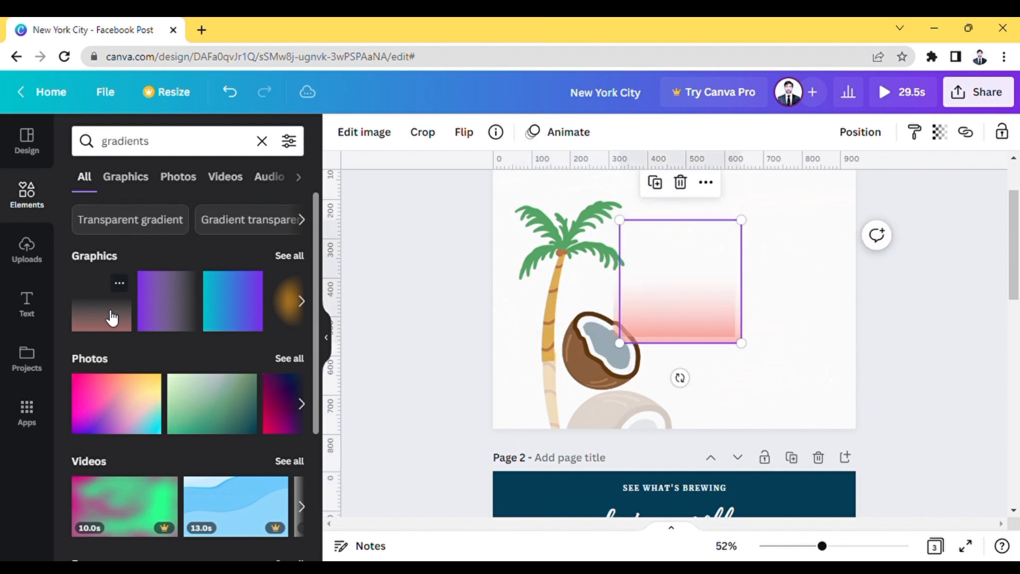
pyautogui.moveTo(701, 309); pyautogui.dragTo(601, 441)
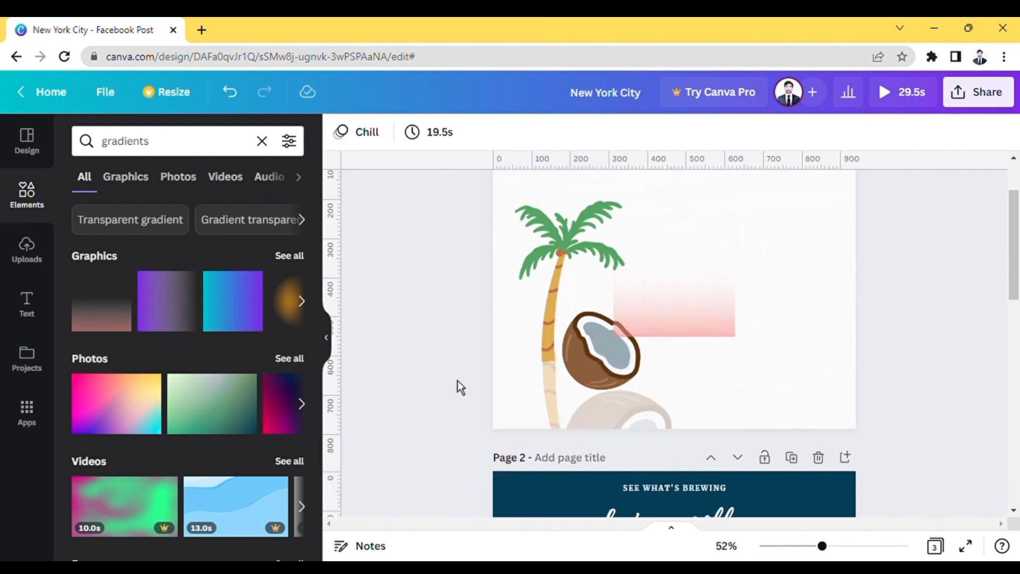
pyautogui.click(595, 336)
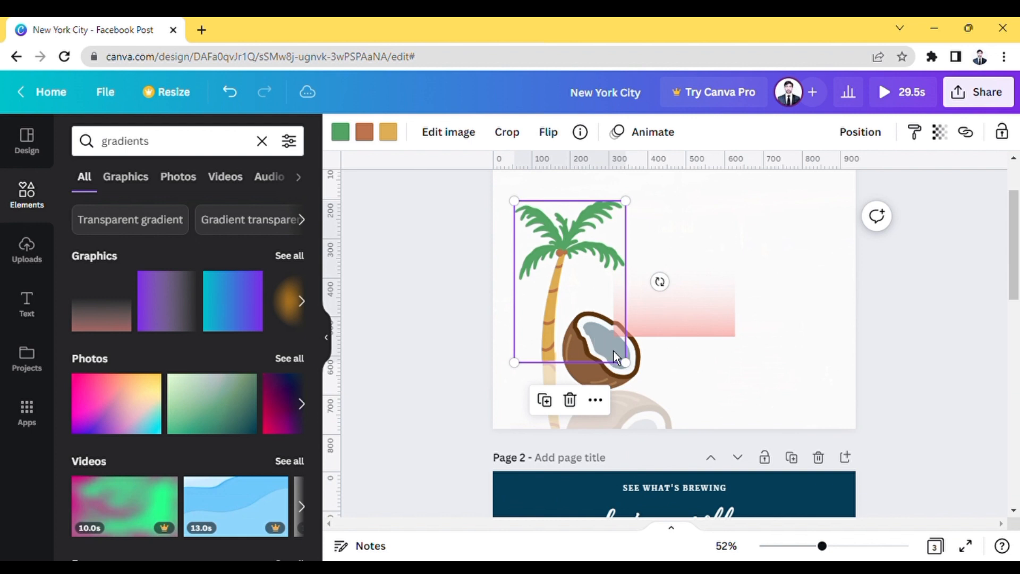
pyautogui.doubleClick(614, 352)
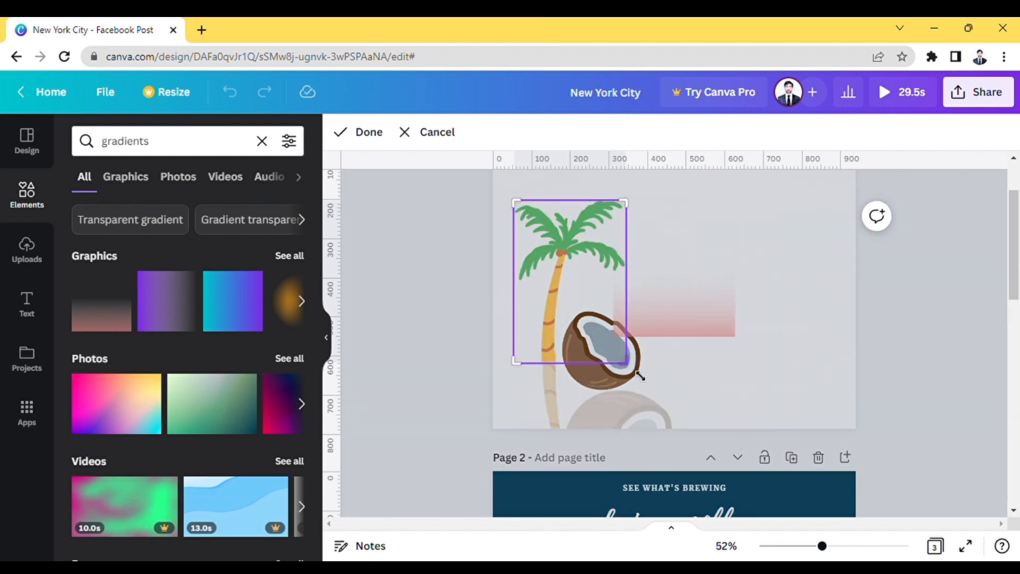
pyautogui.click(671, 326)
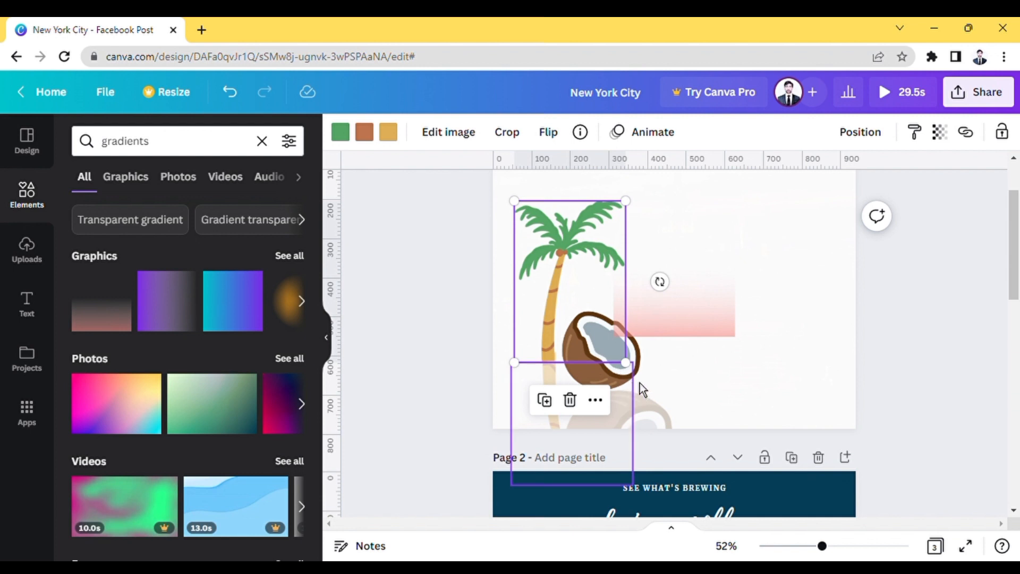
pyautogui.click(708, 323)
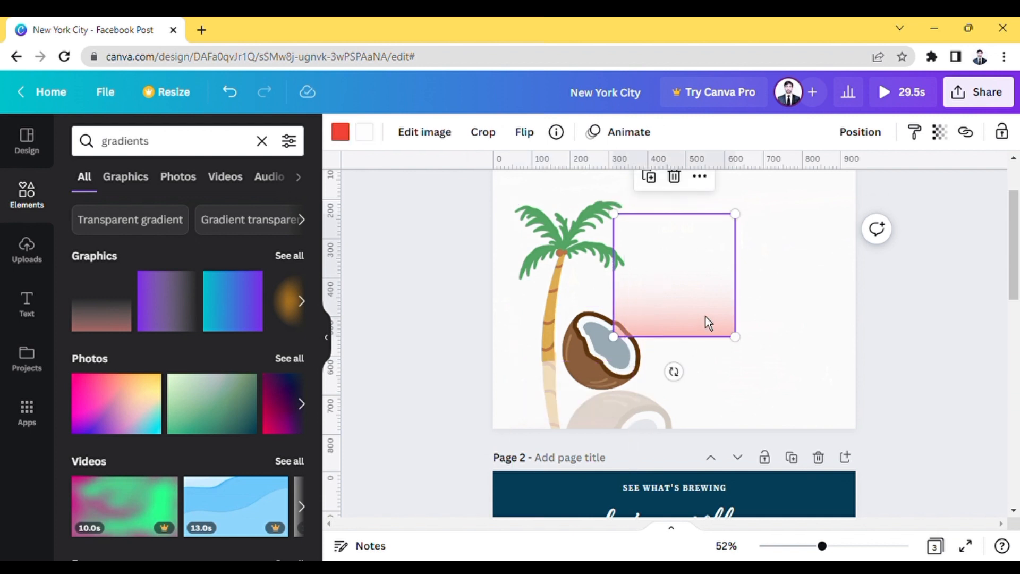
pyautogui.press('Delete')
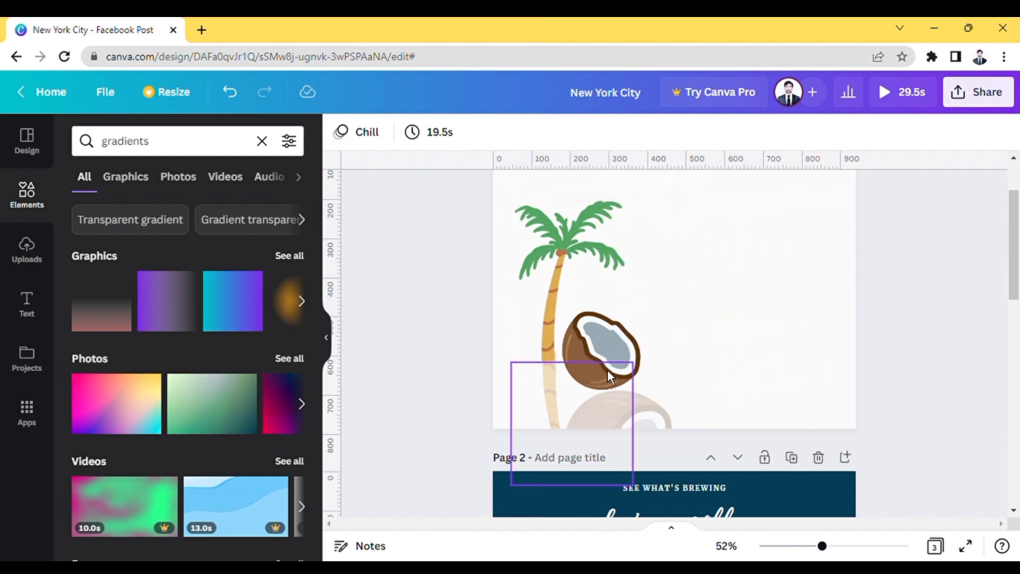
# Recolor the red gradient covering the reflections to white from the document colors
pyautogui.click(614, 371)
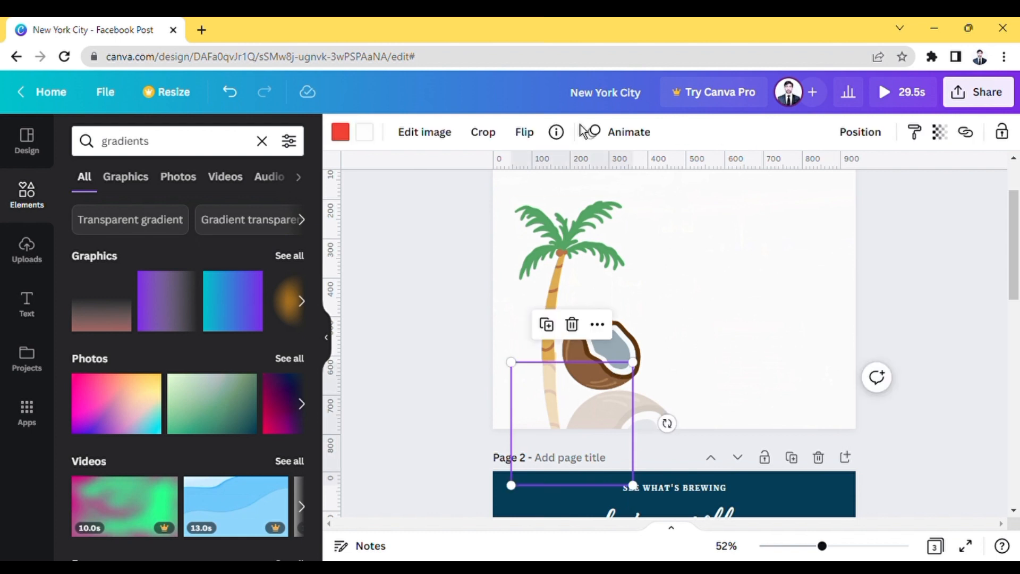
pyautogui.click(351, 137)
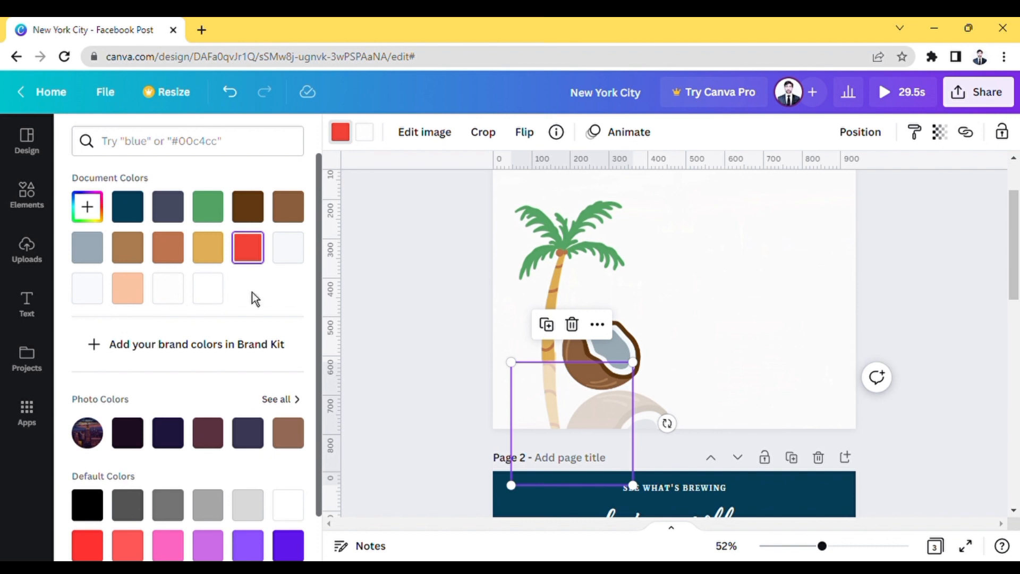
pyautogui.click(208, 287)
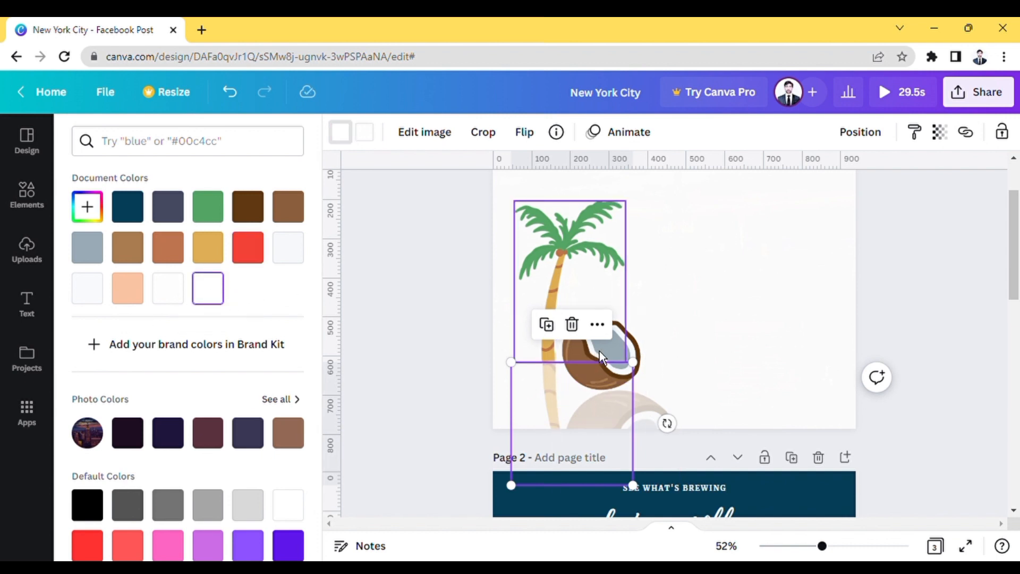
# Raise the upright coconut beside the palm trunk, leaving a gap above its faded reflection
pyautogui.click(637, 350)
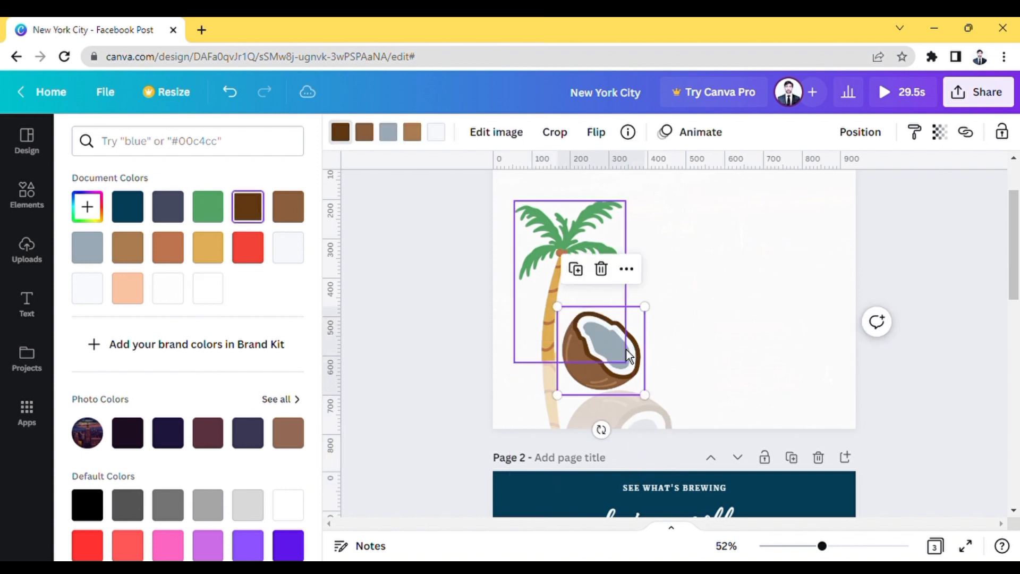
pyautogui.moveTo(627, 355); pyautogui.dragTo(627, 325)
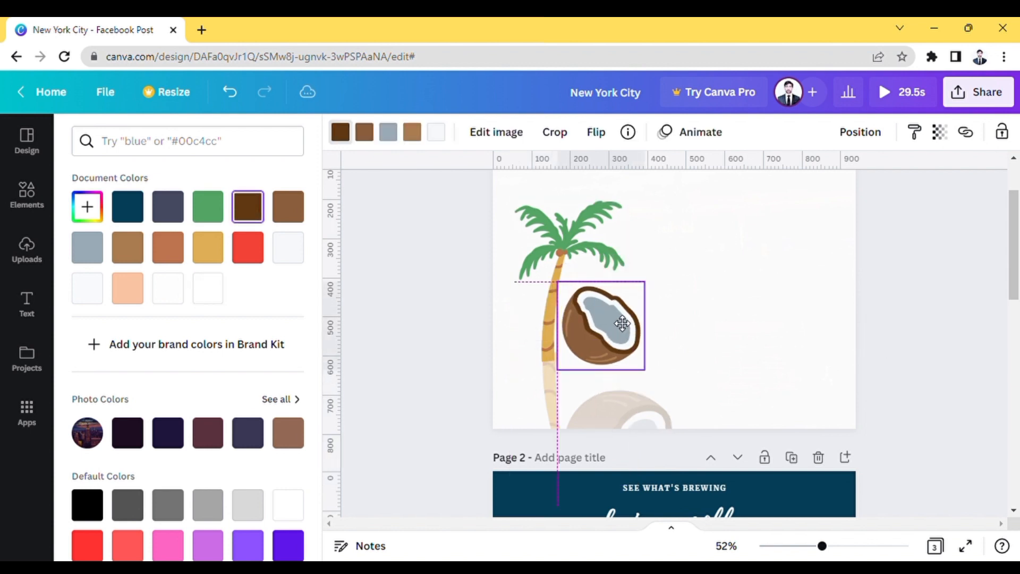
pyautogui.rightClick(615, 325)
pyautogui.click(444, 362)
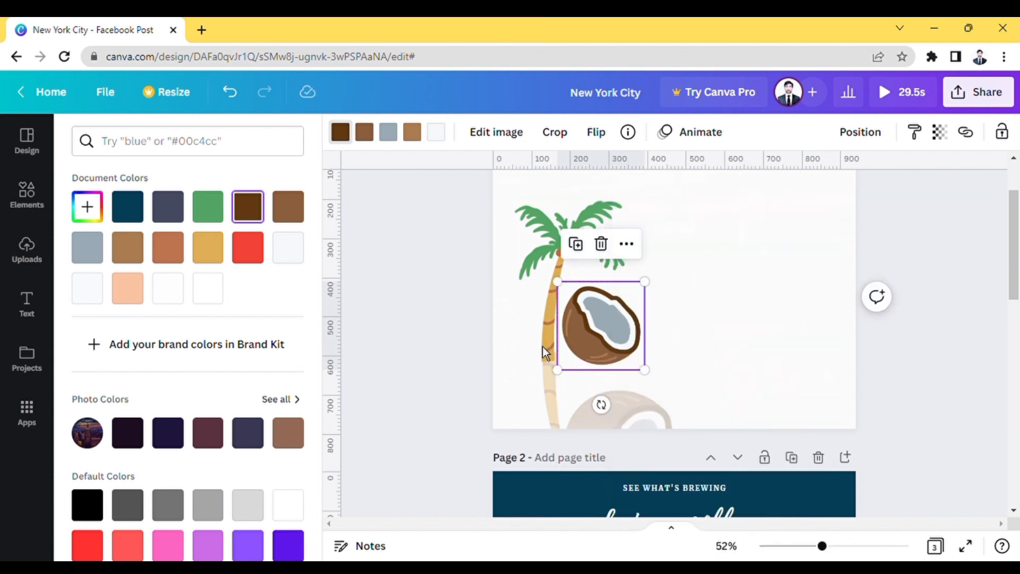
# Find the "I can & I will" font combination and add it to the page with the palm tree
pyautogui.click(29, 314)
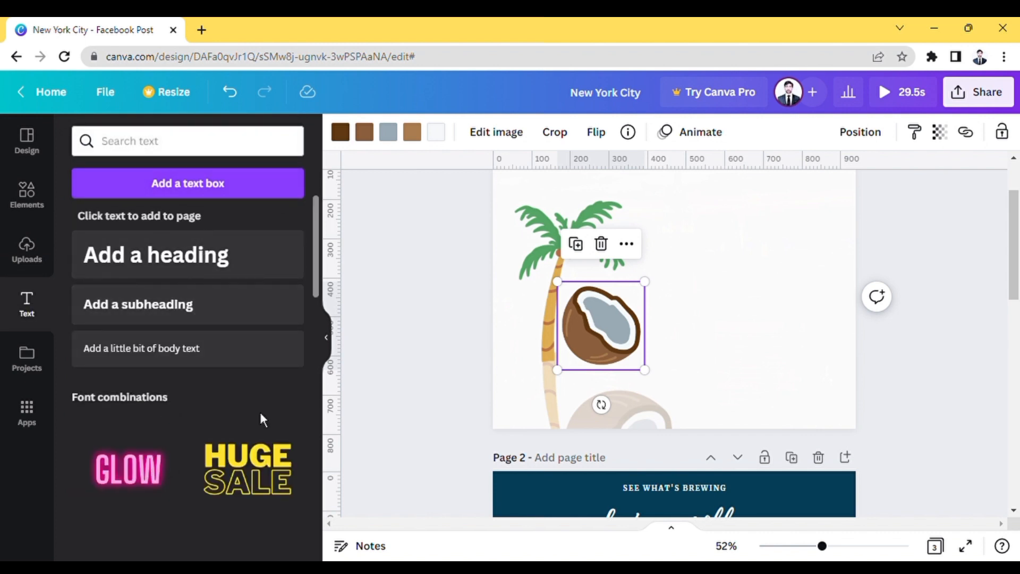
pyautogui.scroll(-4, 260, 412)
pyautogui.scroll(-8, 187, 372)
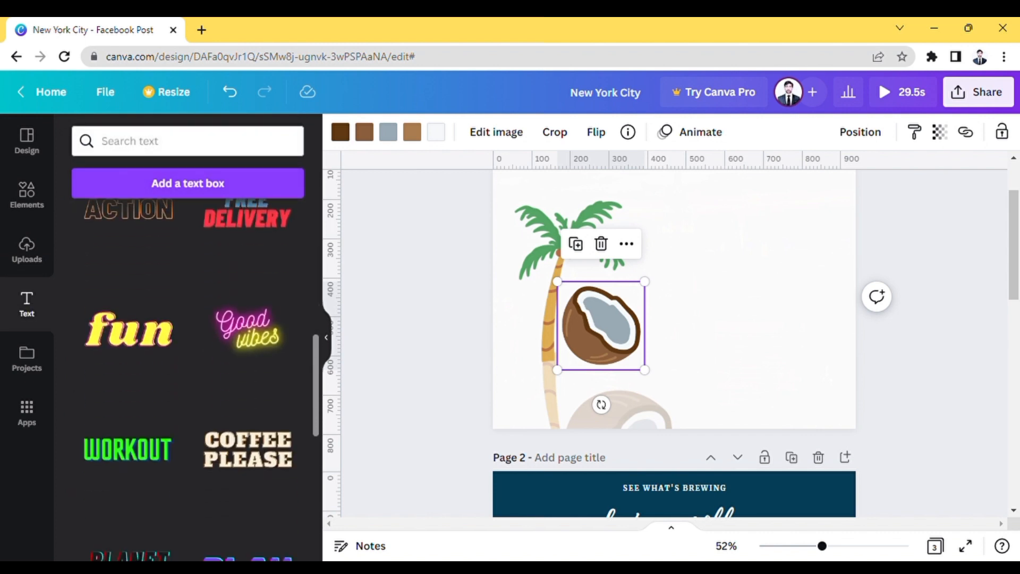
pyautogui.scroll(-10, 188, 362)
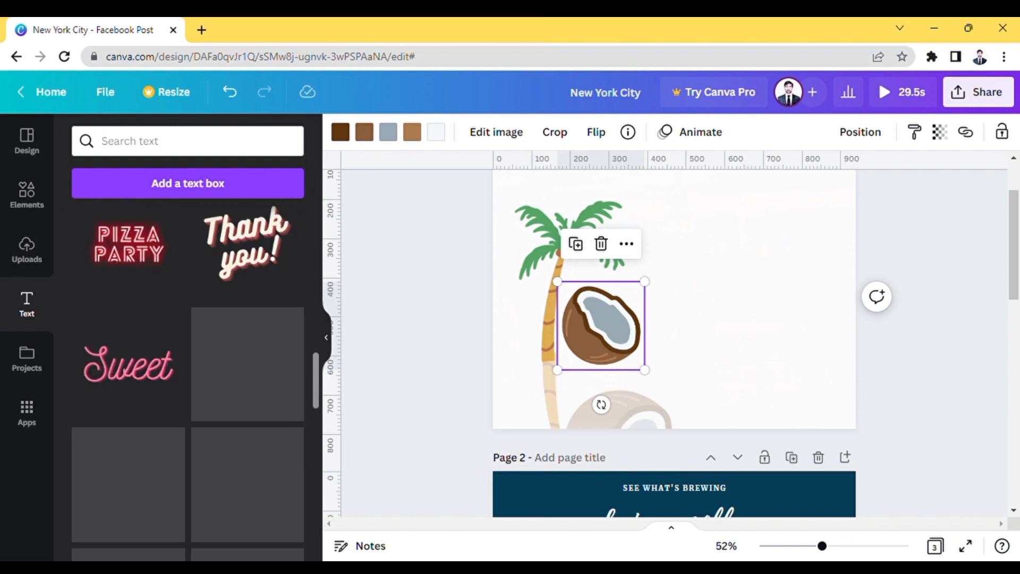
pyautogui.scroll(-8, 187, 372)
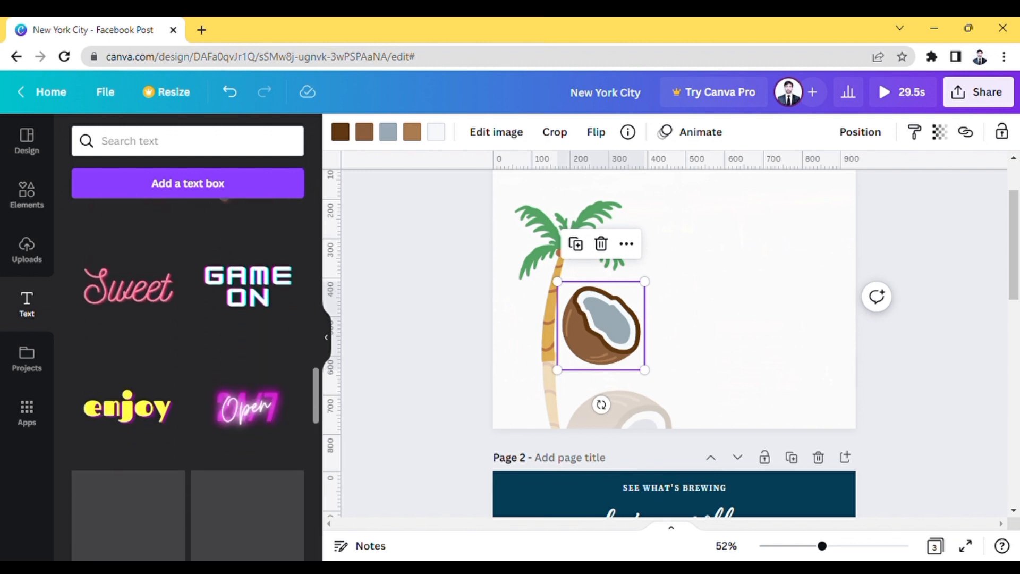
pyautogui.scroll(-2, 265, 445)
pyautogui.scroll(2, 265, 445)
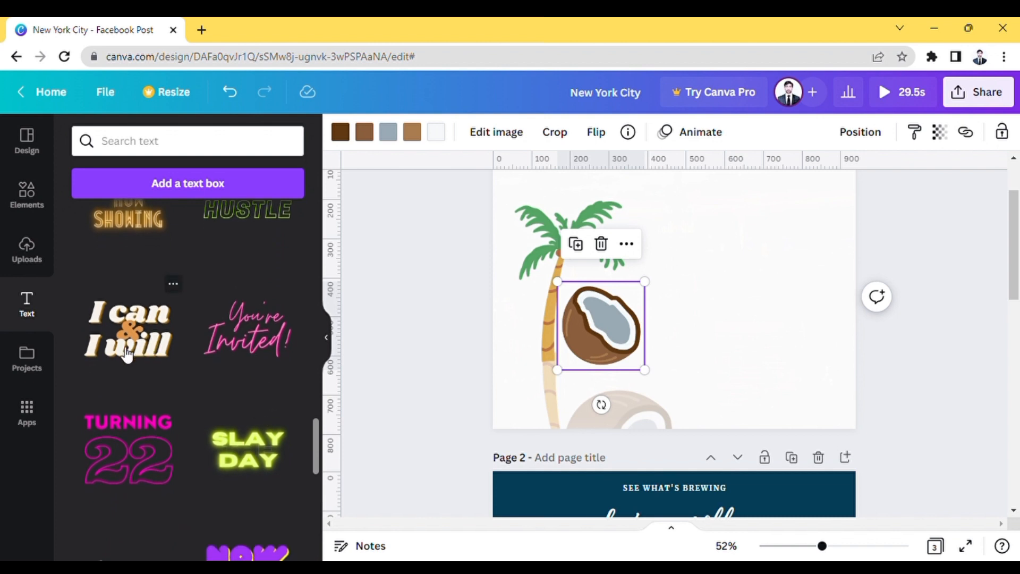
pyautogui.click(103, 352)
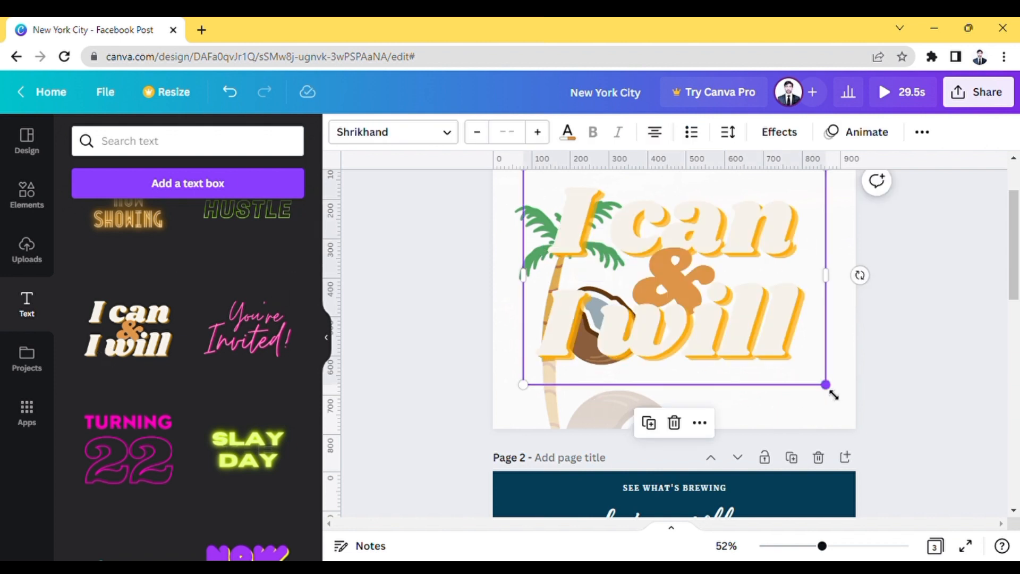
# Shrink one copy of the "I can & I will" text and move it to the right of the palm tree
pyautogui.moveTo(826, 385); pyautogui.dragTo(710, 253)
pyautogui.rightClick(702, 252)
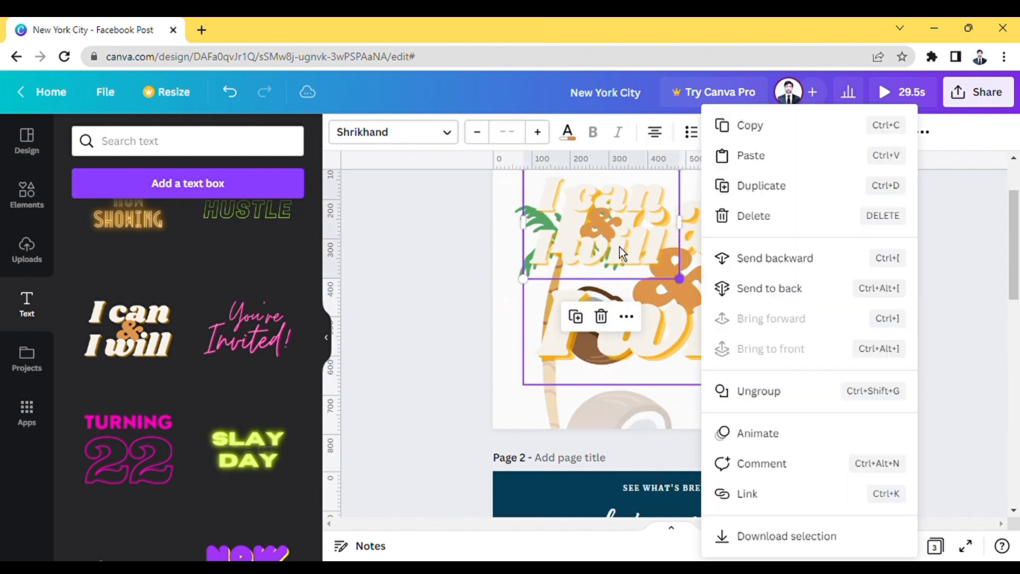
pyautogui.moveTo(594, 236); pyautogui.dragTo(743, 259)
# Delete all pieces of the small "I can & I will" copy and the "I will" line of the large copy
pyautogui.click(629, 316)
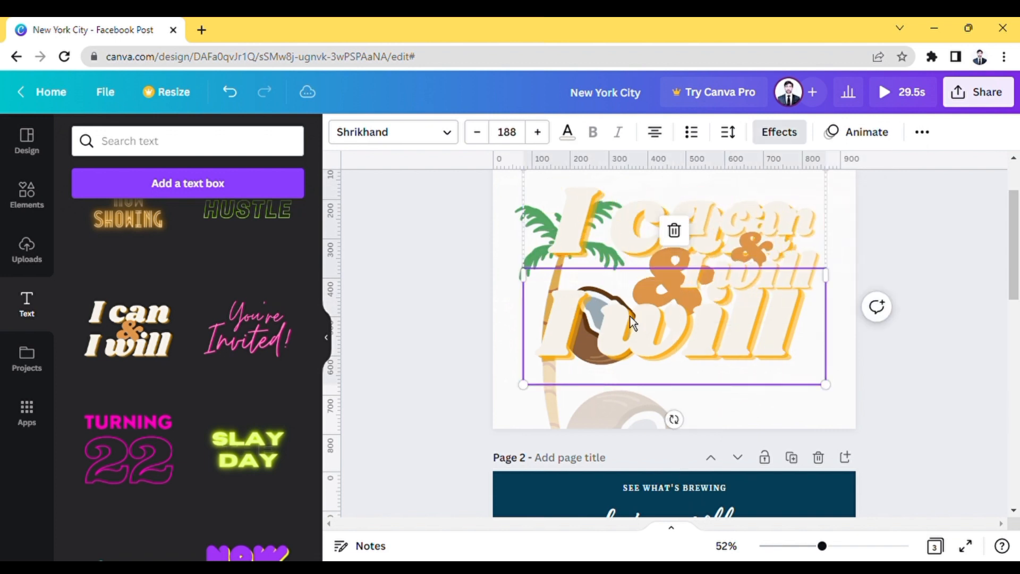
pyautogui.click(639, 225)
pyautogui.click(705, 288)
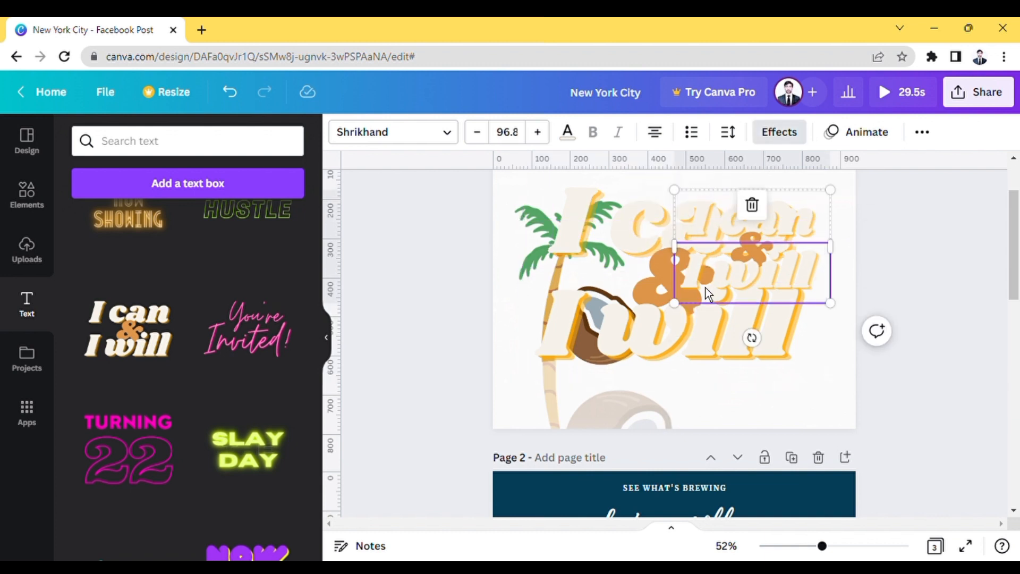
pyautogui.press('Delete')
pyautogui.click(662, 325)
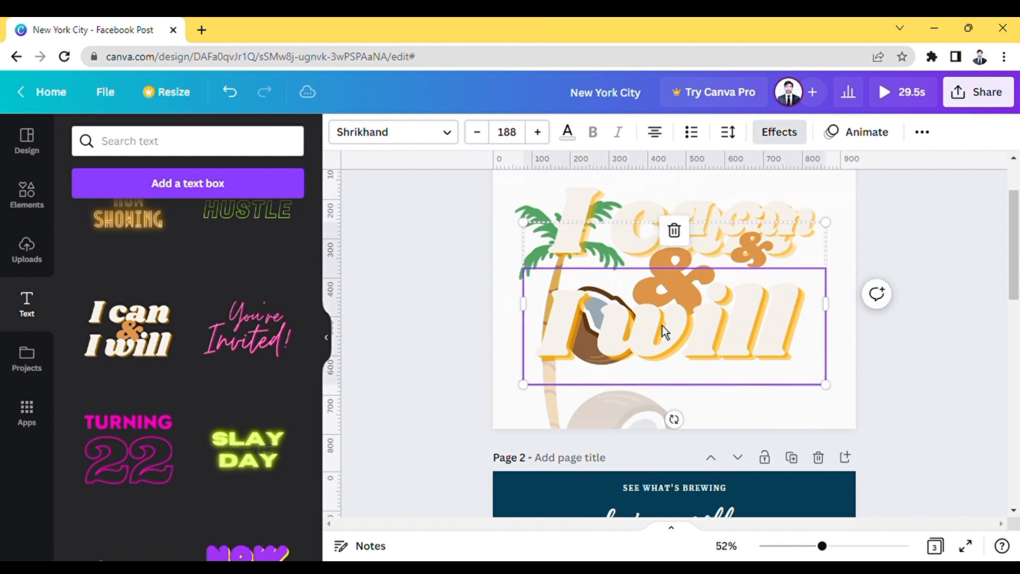
pyautogui.click(678, 242)
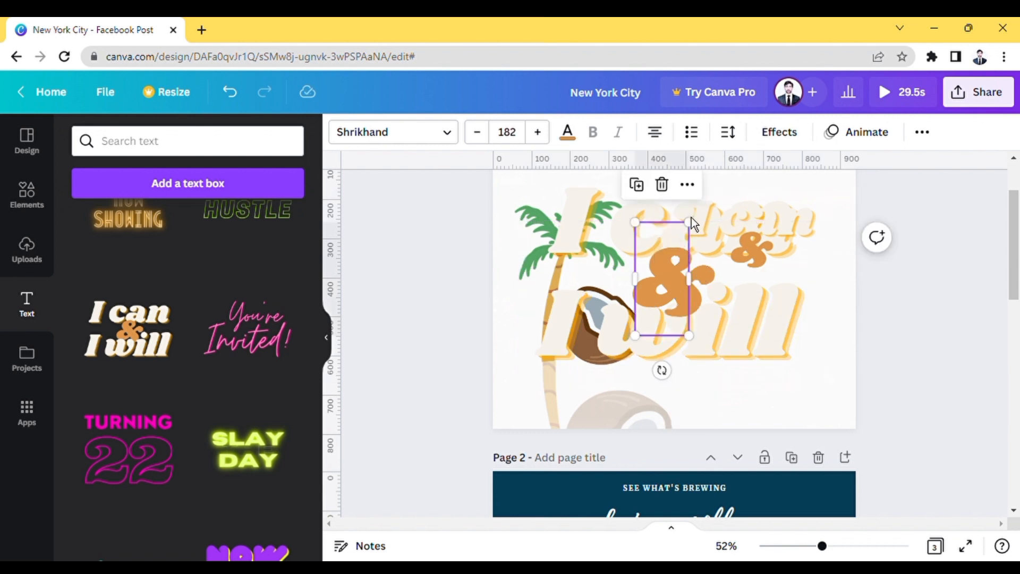
pyautogui.click(662, 185)
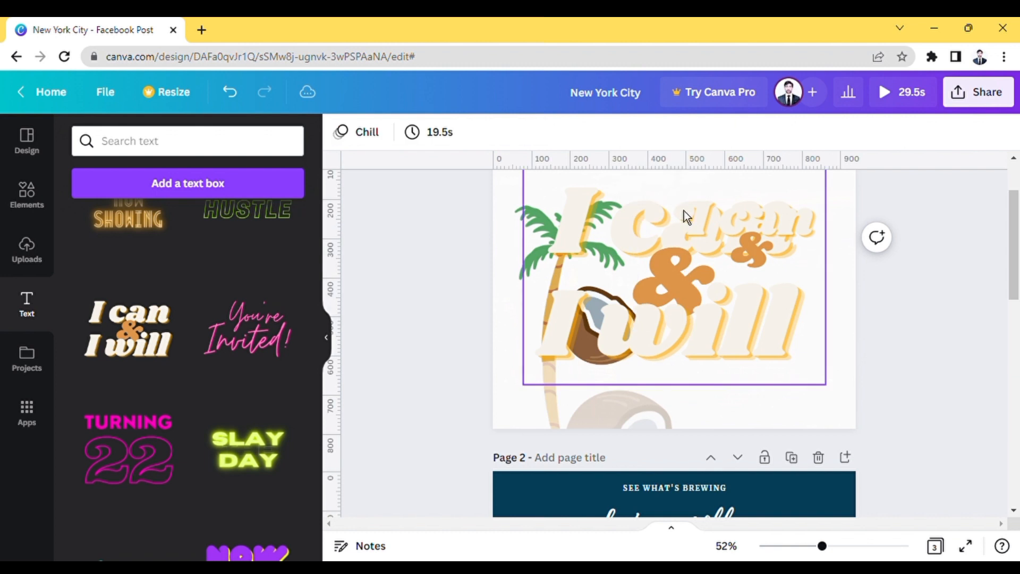
pyautogui.click(725, 319)
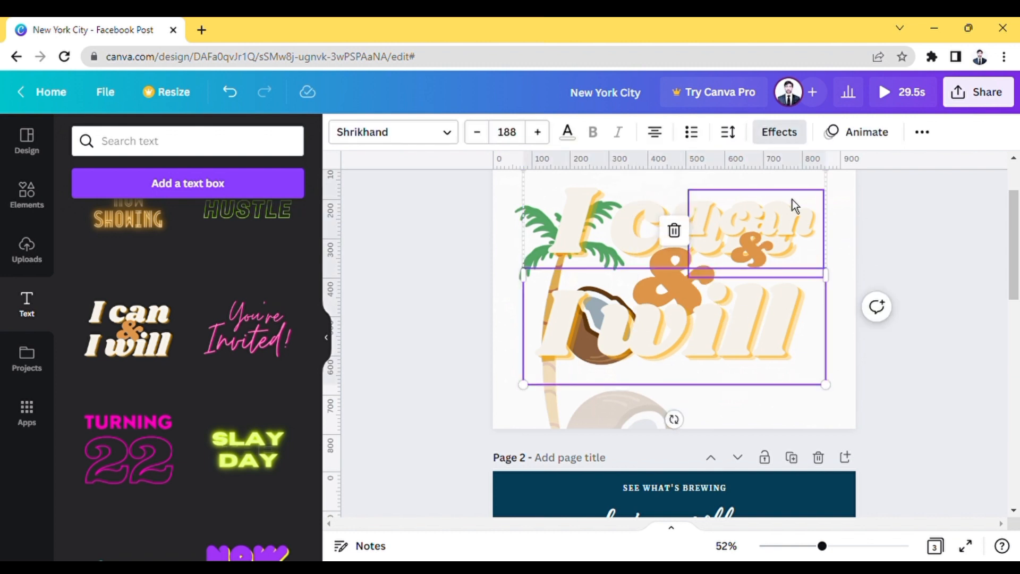
pyautogui.press('Delete')
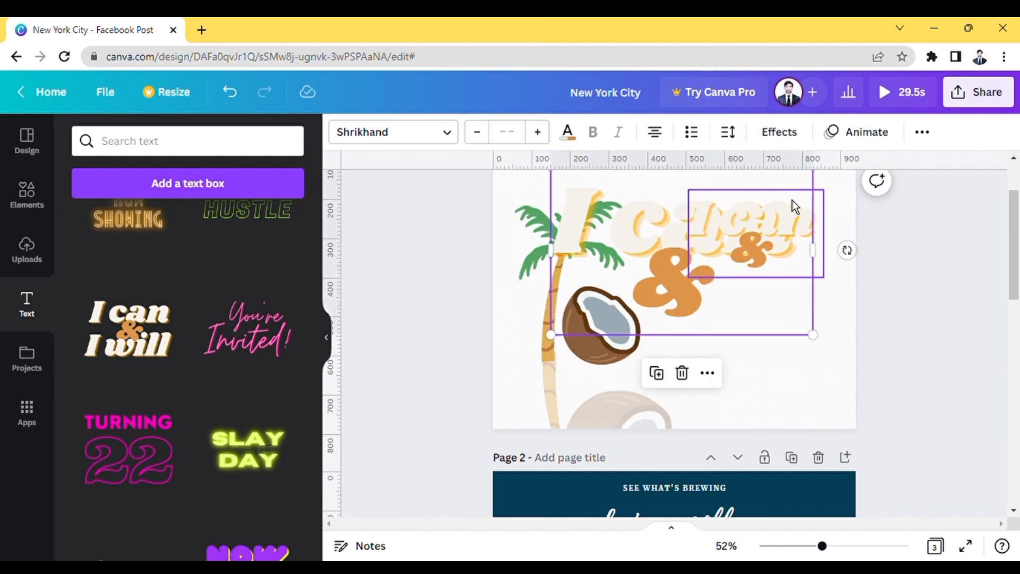
pyautogui.click(744, 227)
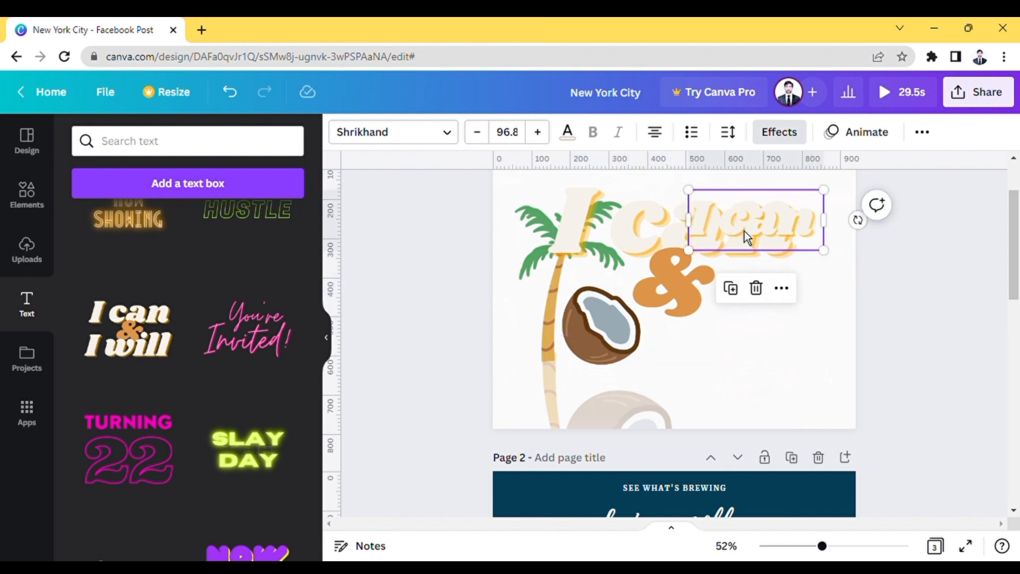
pyautogui.click(756, 288)
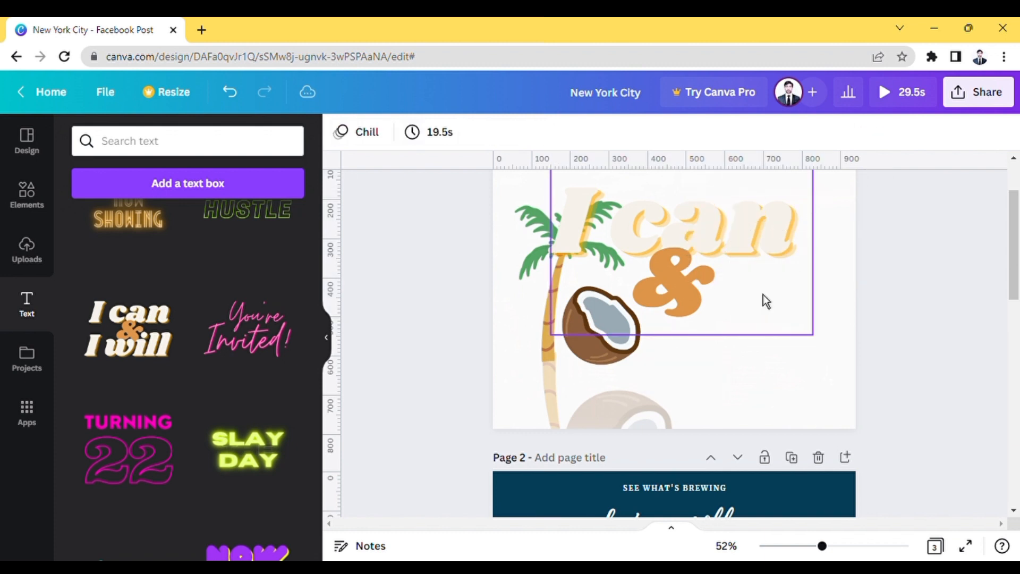
# Delete the remaining large "I can" line and the orange ampersand from the page
pyautogui.click(738, 271)
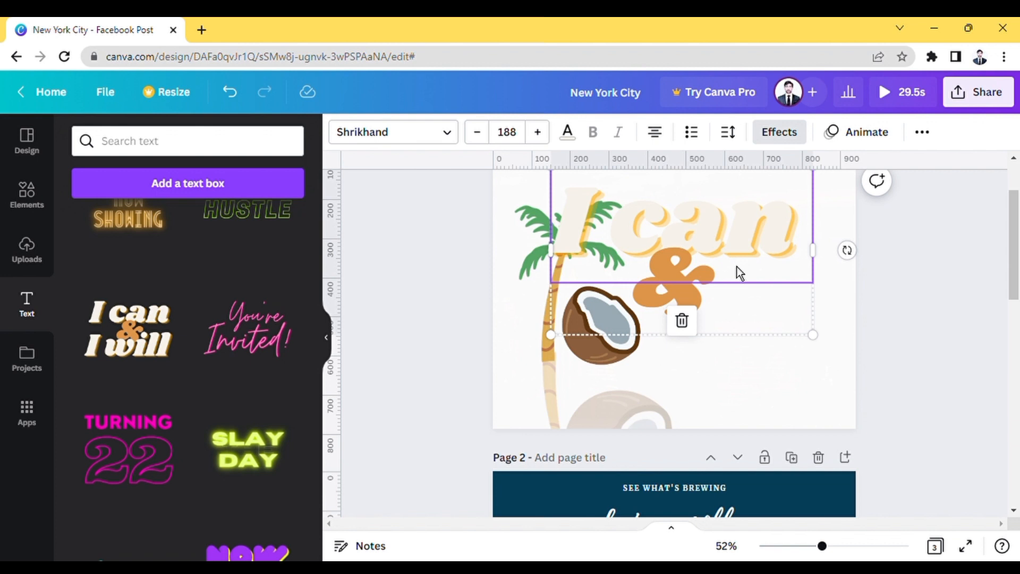
pyautogui.press('Delete')
pyautogui.click(688, 287)
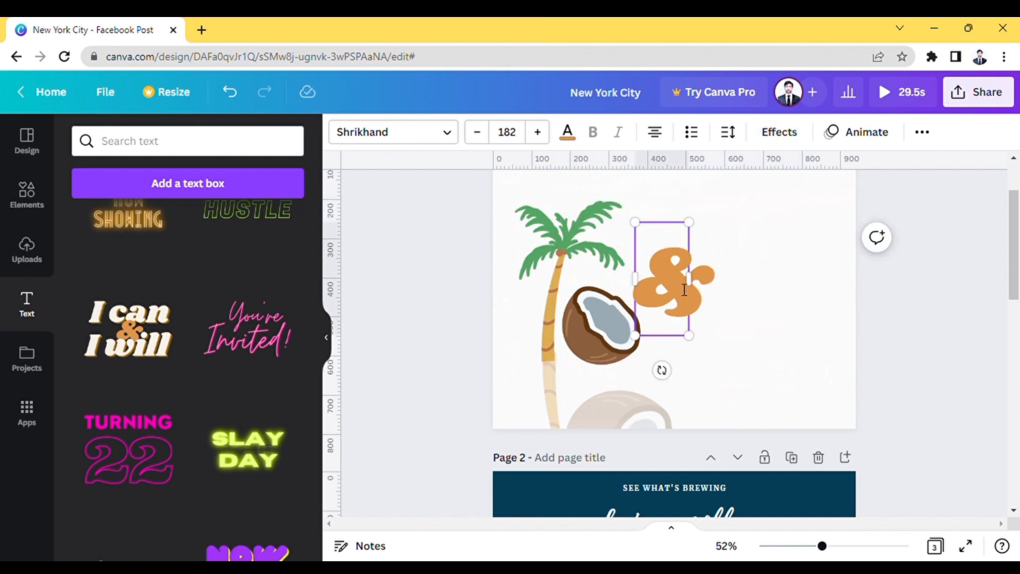
pyautogui.click(942, 336)
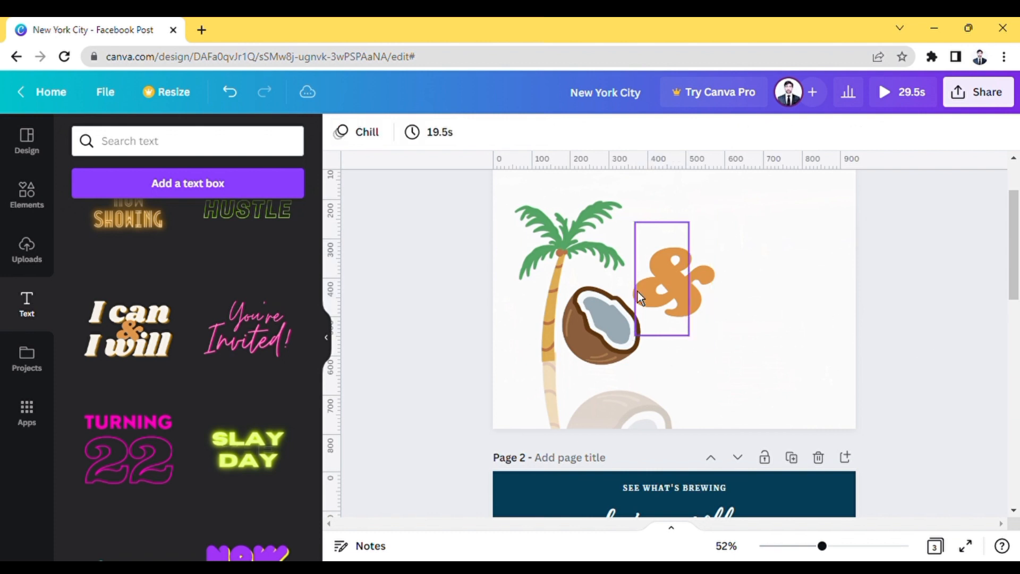
pyautogui.click(680, 297)
pyautogui.press('Delete')
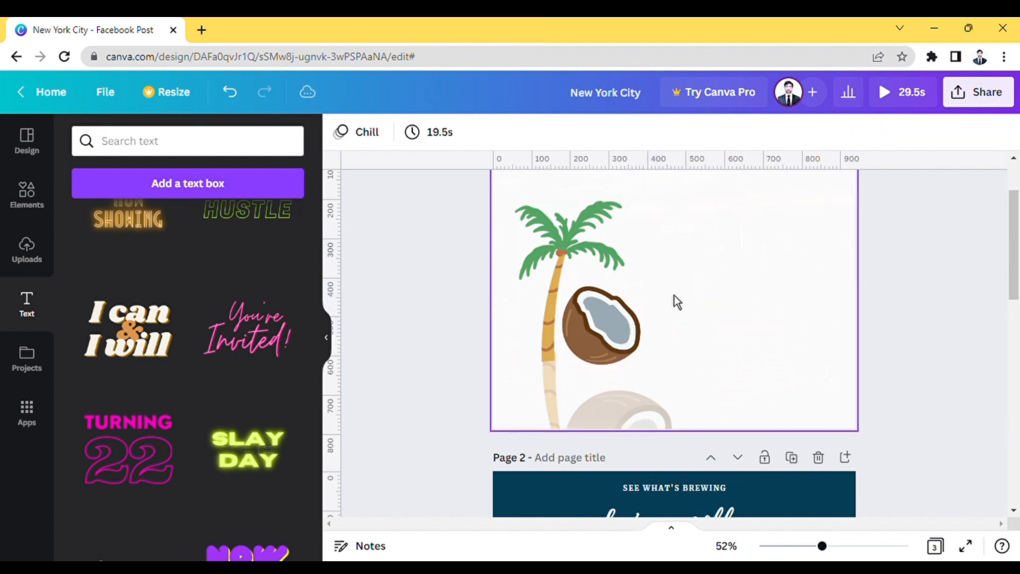
# Add the "I can & I will" font combination, shrink it, and place it to the right of the palm leaves
pyautogui.click(139, 336)
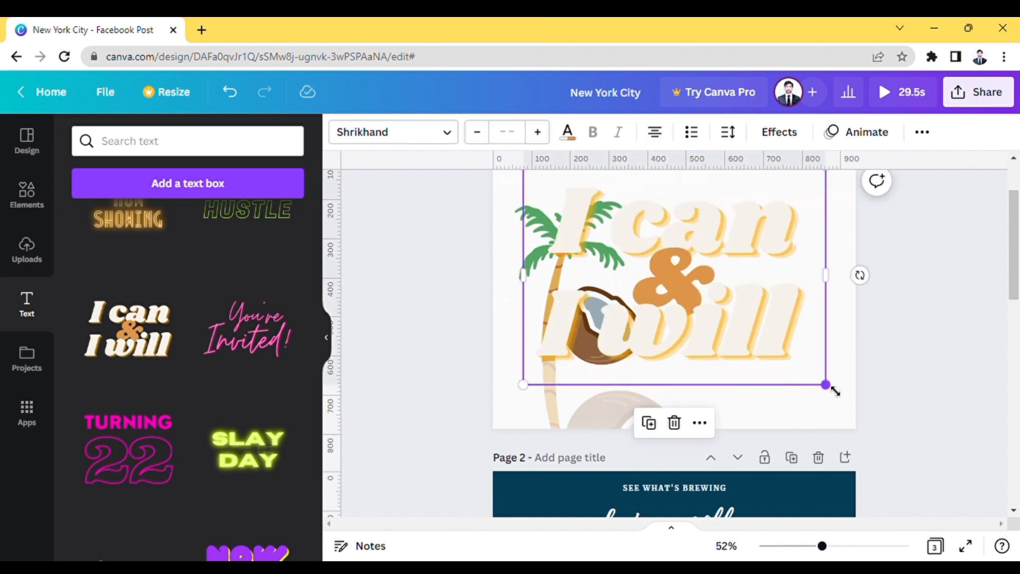
pyautogui.moveTo(825, 384); pyautogui.dragTo(630, 243)
pyautogui.rightClick(575, 196)
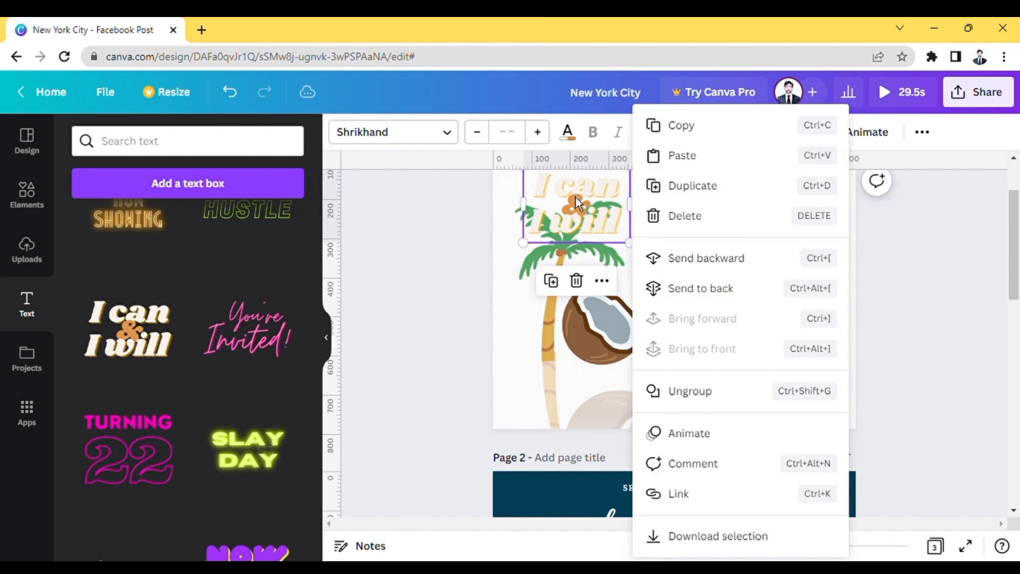
pyautogui.moveTo(577, 199); pyautogui.dragTo(713, 212)
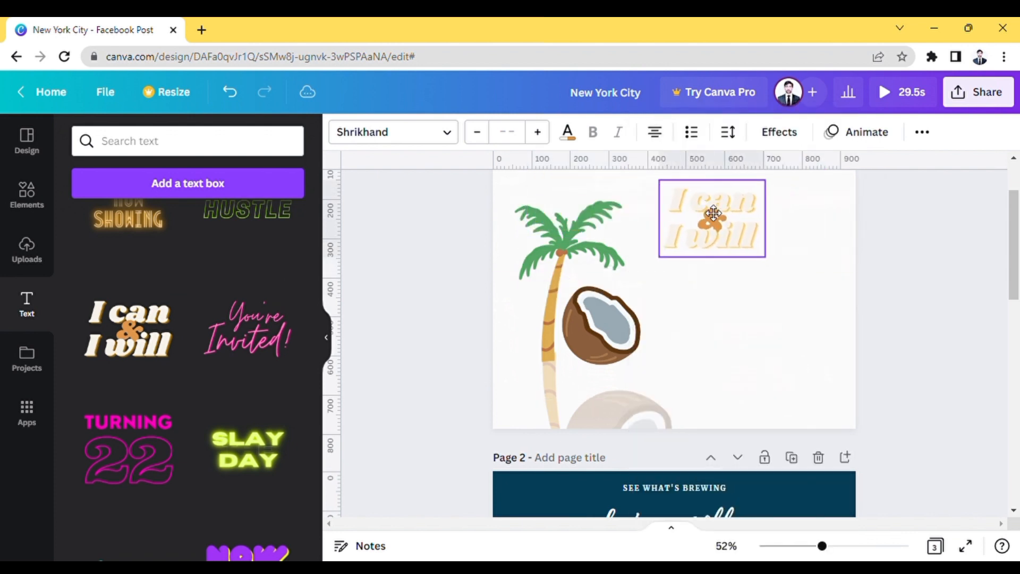
pyautogui.rightClick(705, 205)
# Recolor the whole "I can & I will" text to dark blue from the document colors
pyautogui.click(567, 132)
pyautogui.click(568, 132)
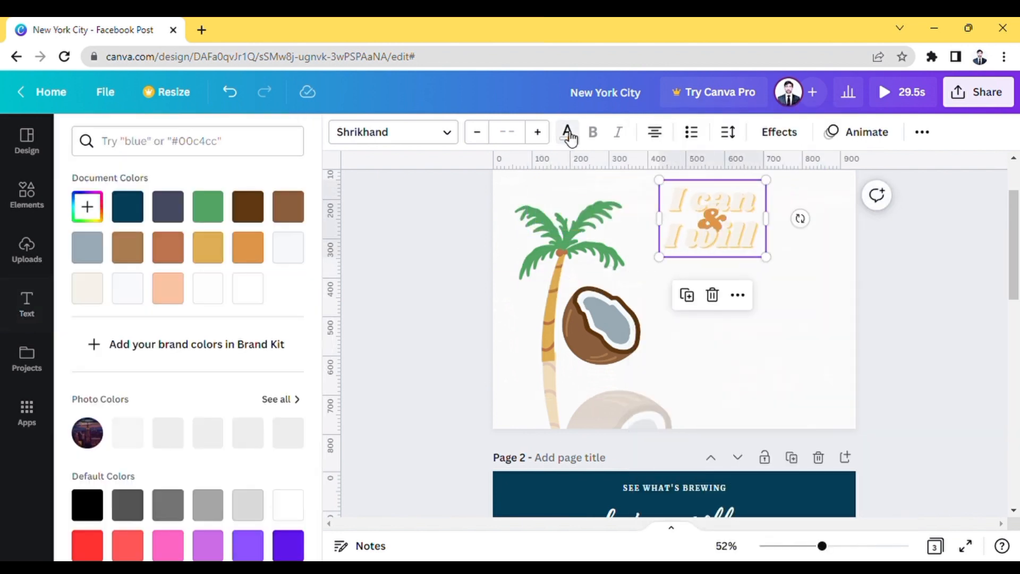
pyautogui.click(133, 213)
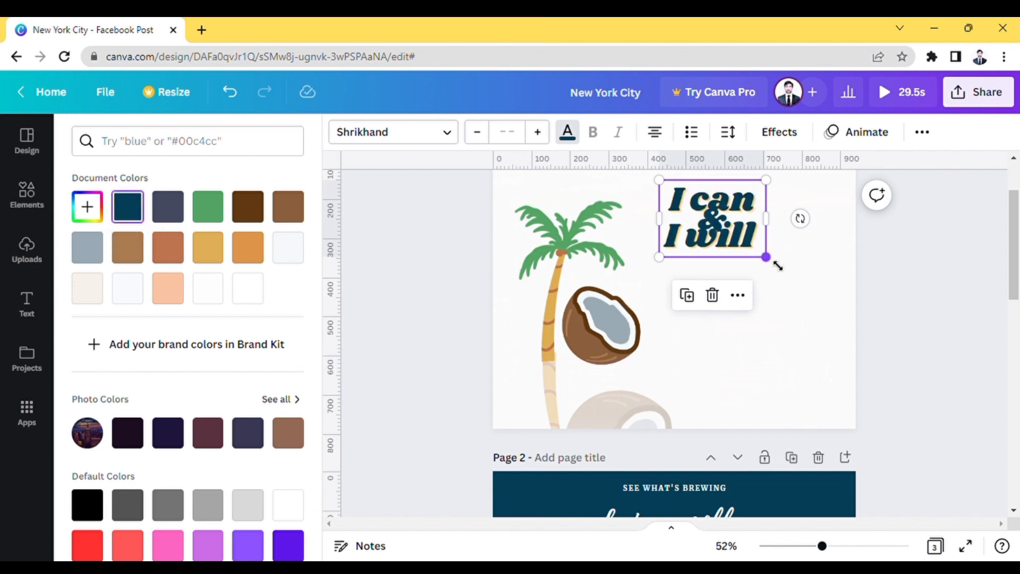
# Enlarge the "I can & I will" text to about 417 by 300, and widen its box toward the palm tree
pyautogui.moveTo(777, 265); pyautogui.dragTo(847, 282)
pyautogui.rightClick(733, 278)
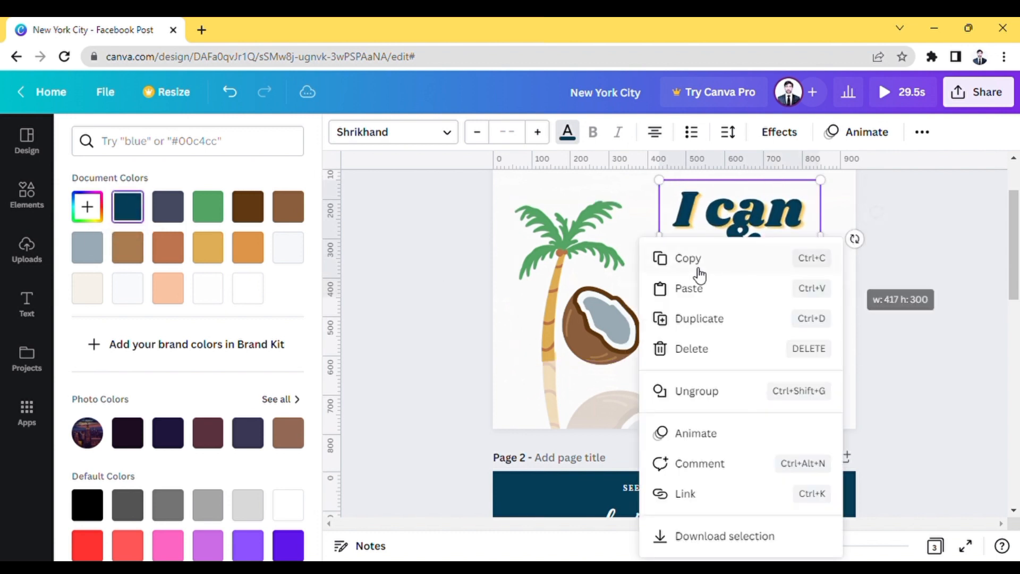
pyautogui.moveTo(668, 218); pyautogui.dragTo(640, 218)
pyautogui.rightClick(640, 218)
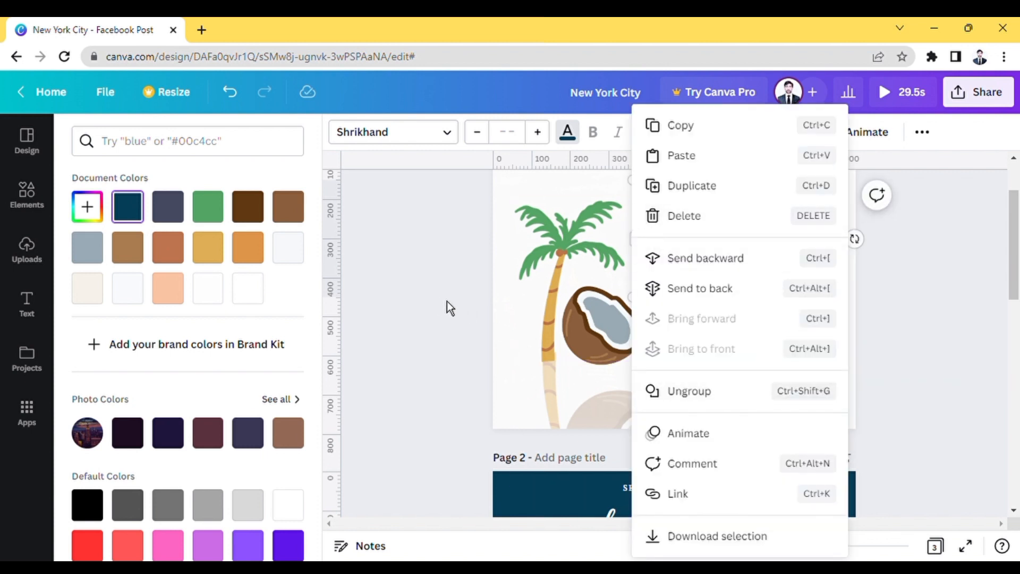
pyautogui.moveTo(437, 301); pyautogui.dragTo(815, 258)
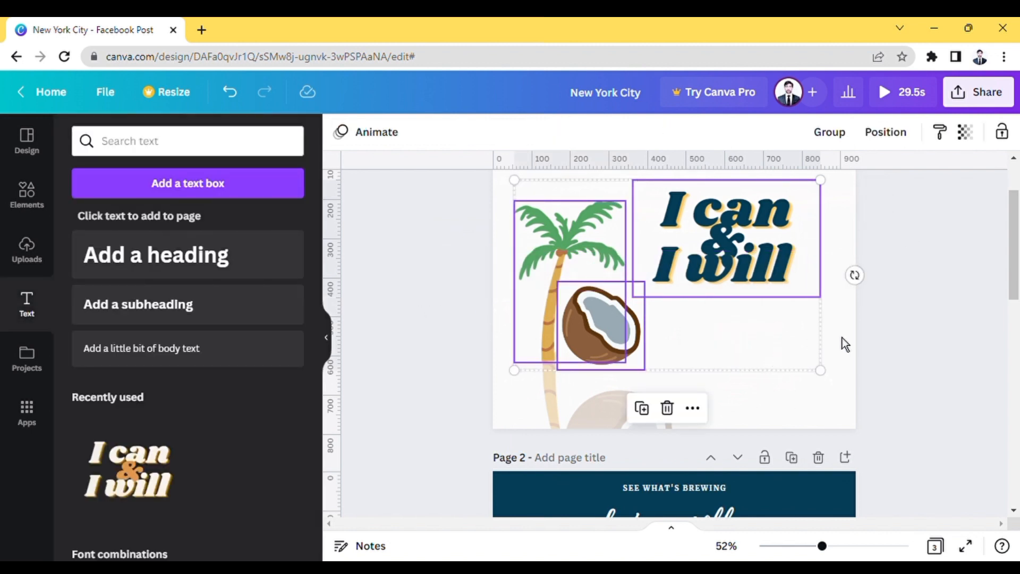
pyautogui.doubleClick(839, 305)
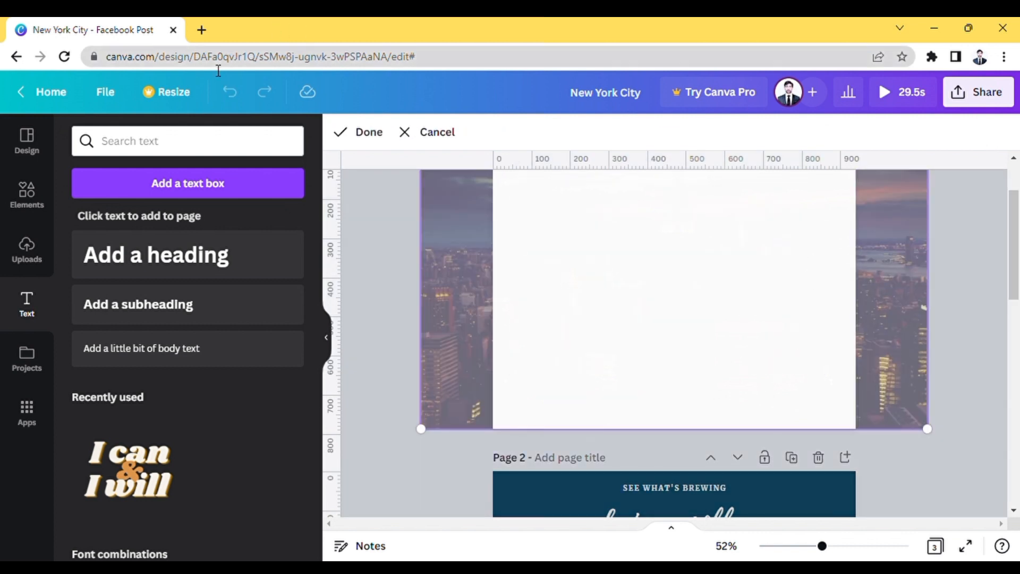
pyautogui.click(446, 141)
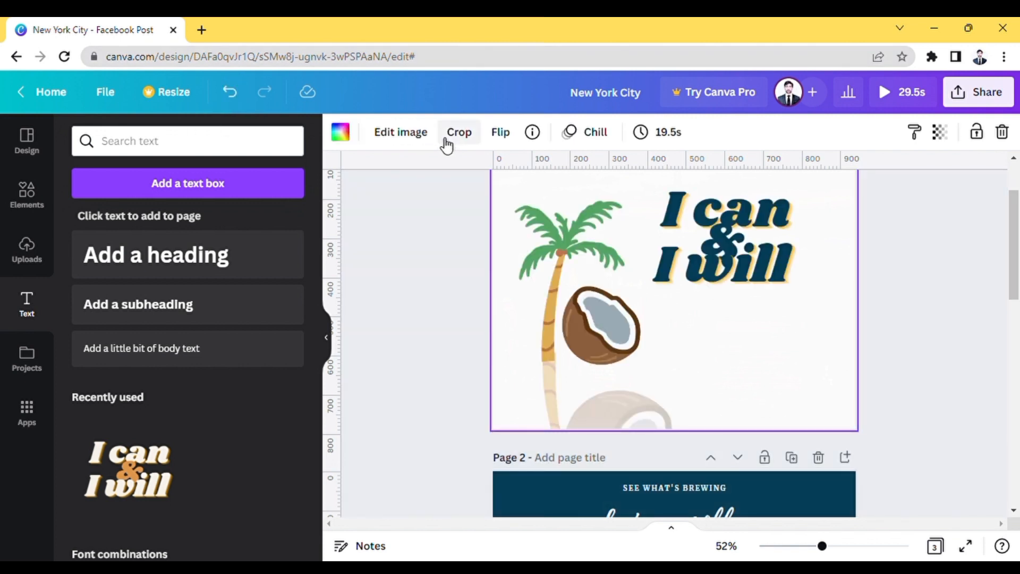
# Ungroup the "I can & I will" text into its separate text pieces
pyautogui.click(754, 268)
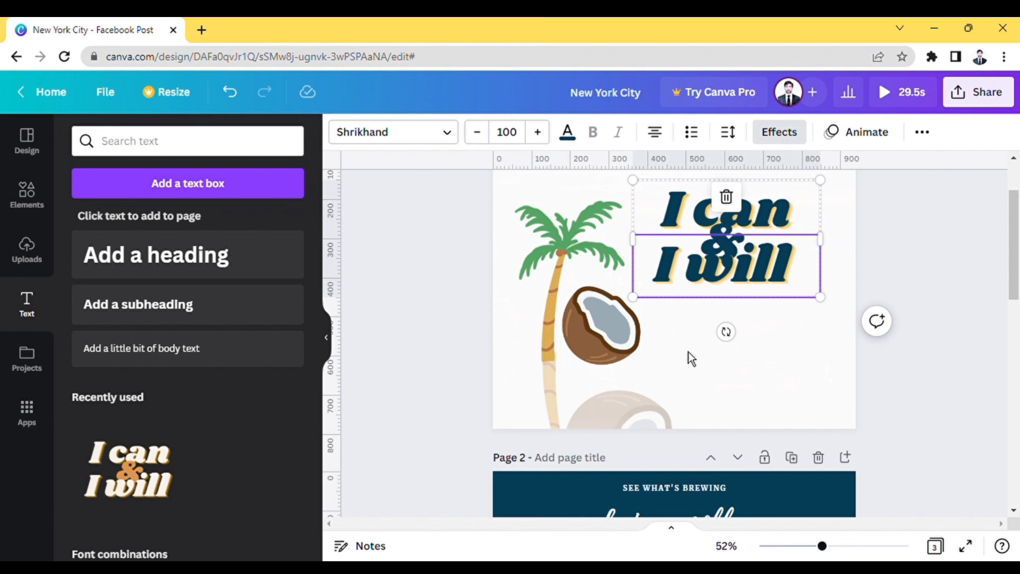
pyautogui.click(181, 150)
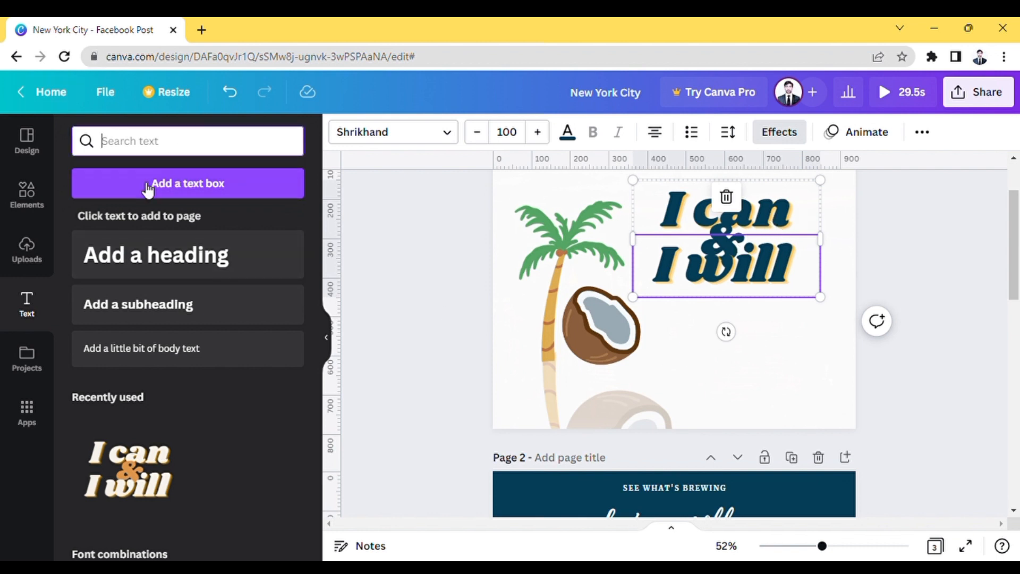
pyautogui.click(27, 410)
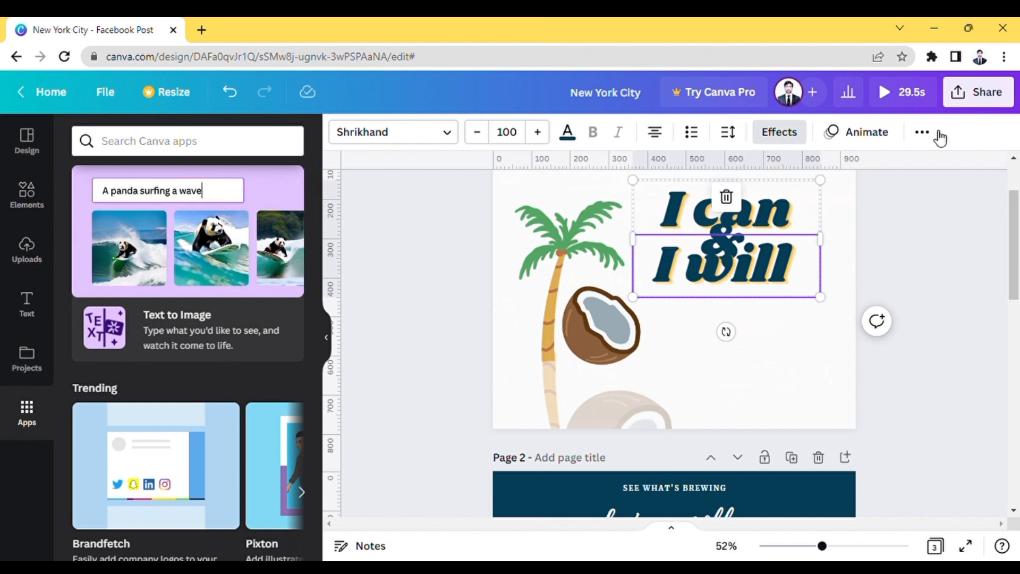
pyautogui.click(926, 135)
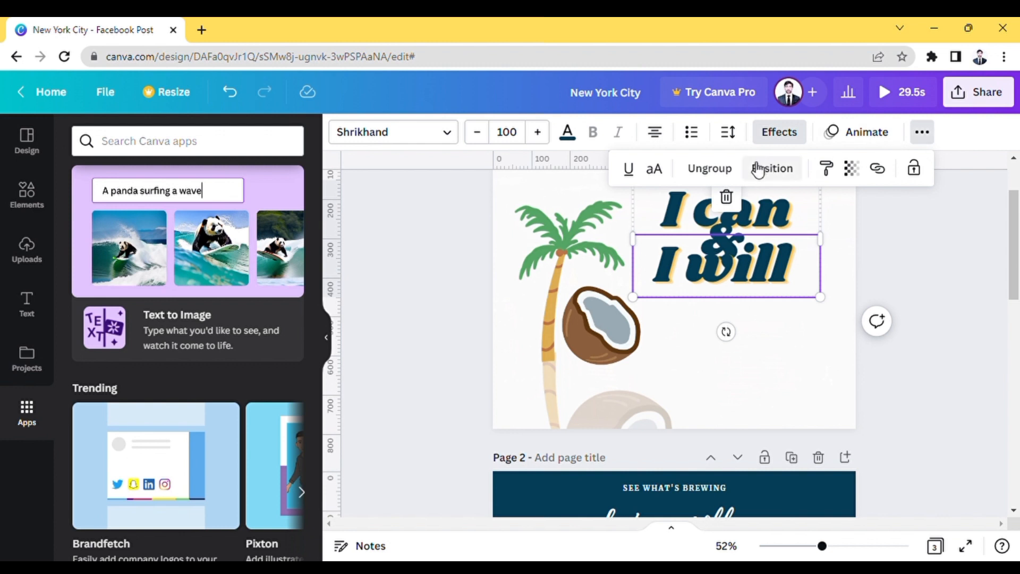
pyautogui.click(707, 173)
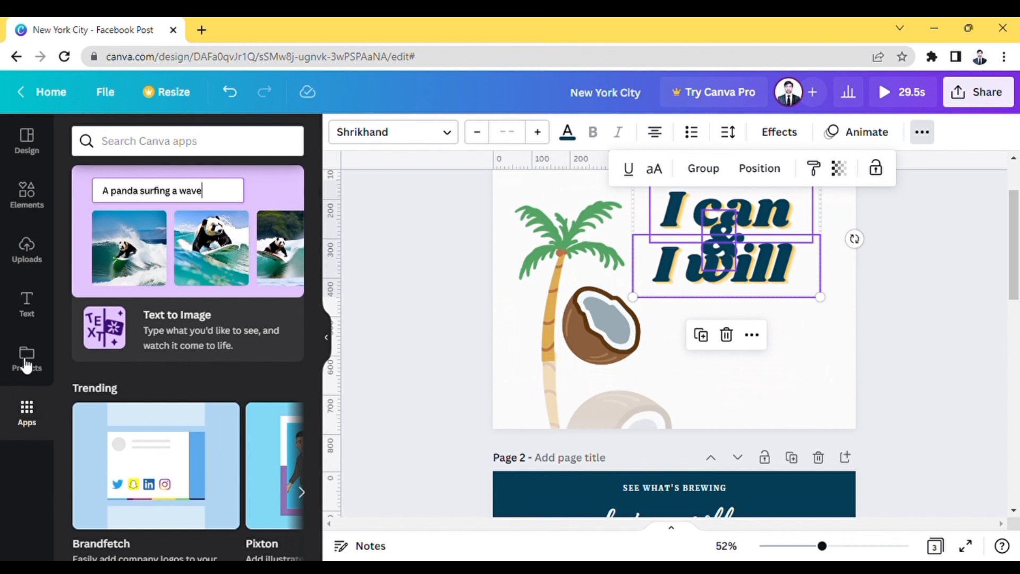
pyautogui.click(35, 428)
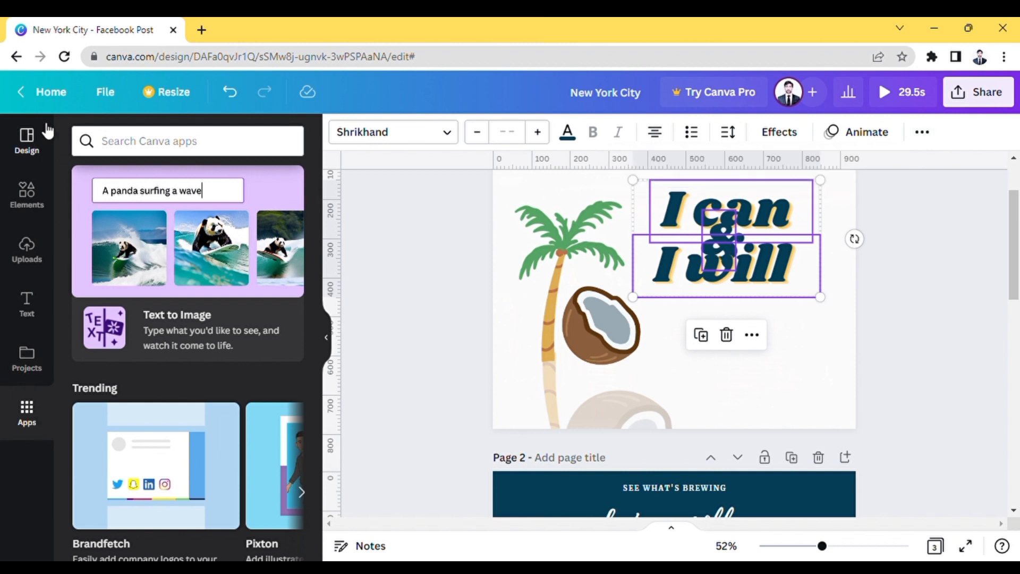
pyautogui.click(111, 96)
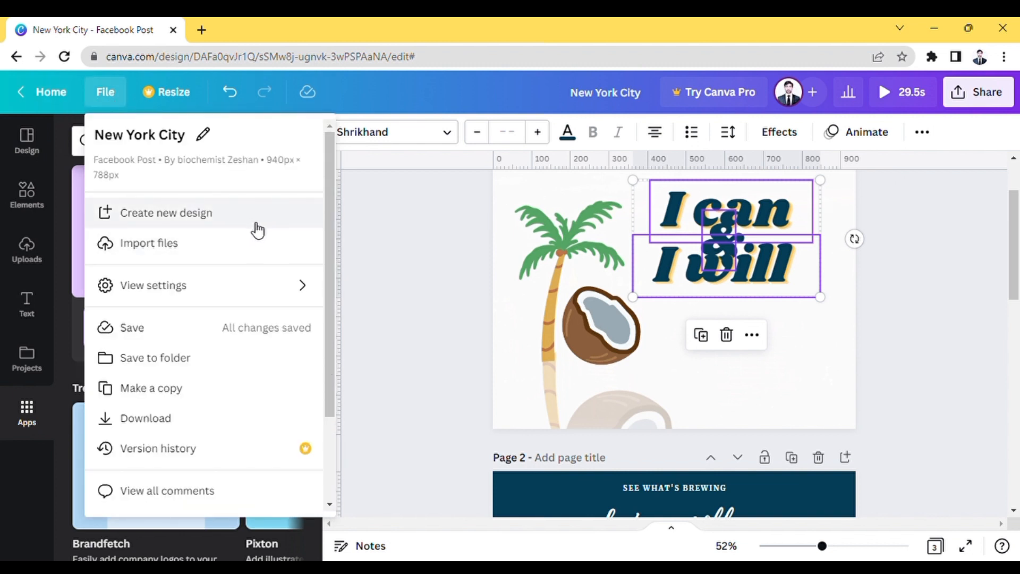
pyautogui.moveTo(215, 298)
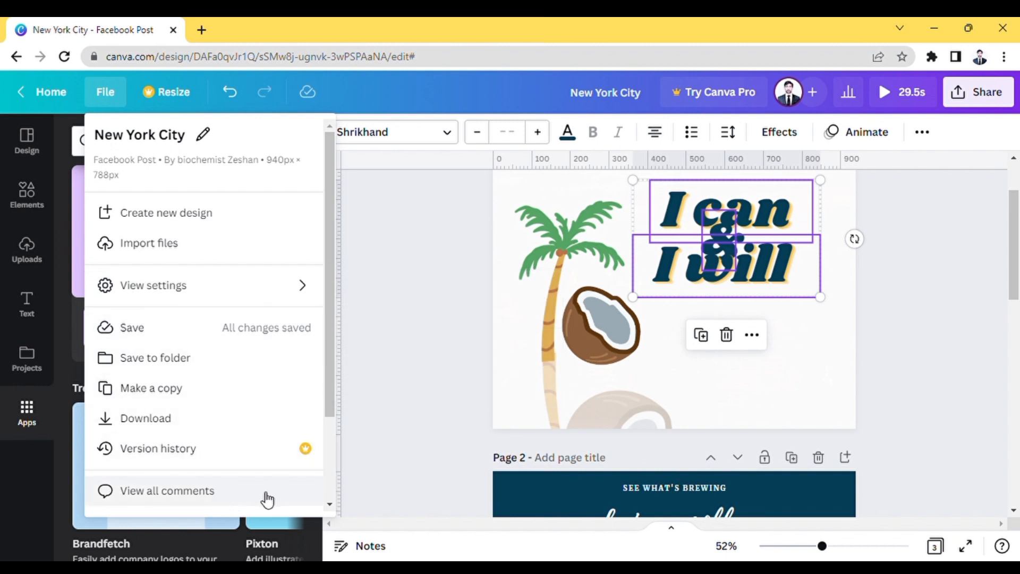
pyautogui.scroll(-3, 340, 506)
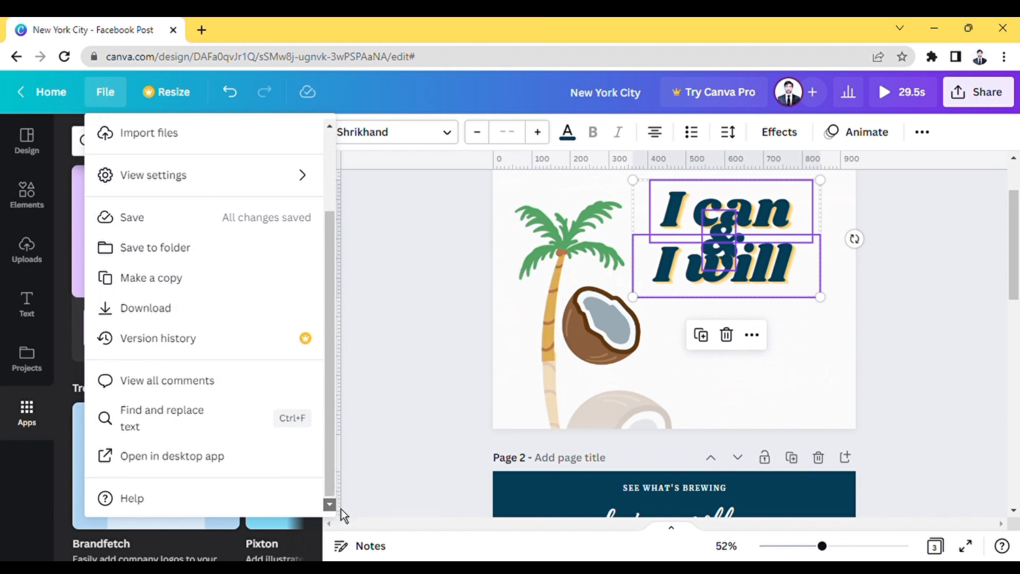
pyautogui.click(404, 464)
# Search the Canva apps for "charts", open the Charts app, and display its full set of bar charts
pyautogui.click(171, 141)
pyautogui.write('c')
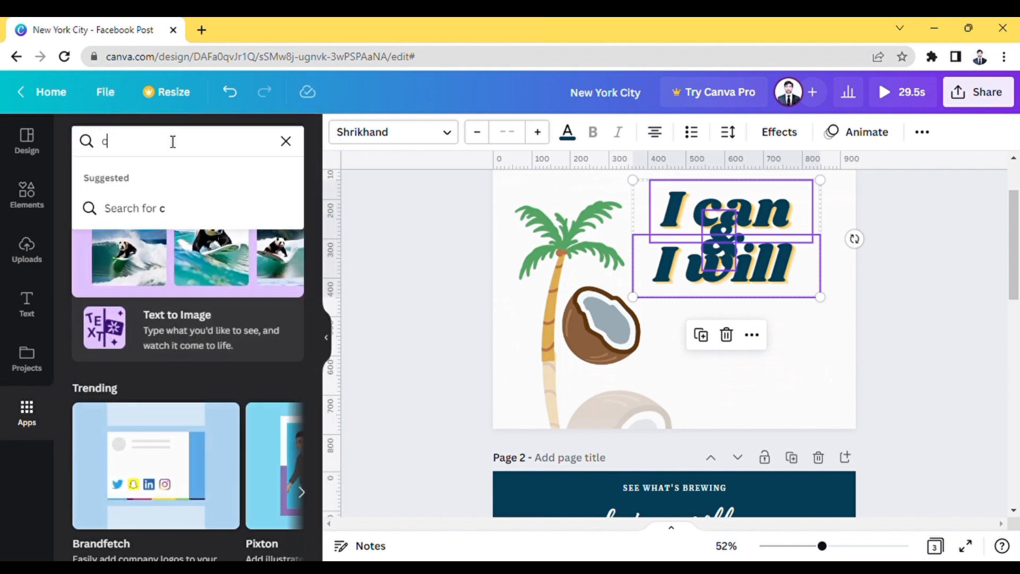
pyautogui.write('harts')
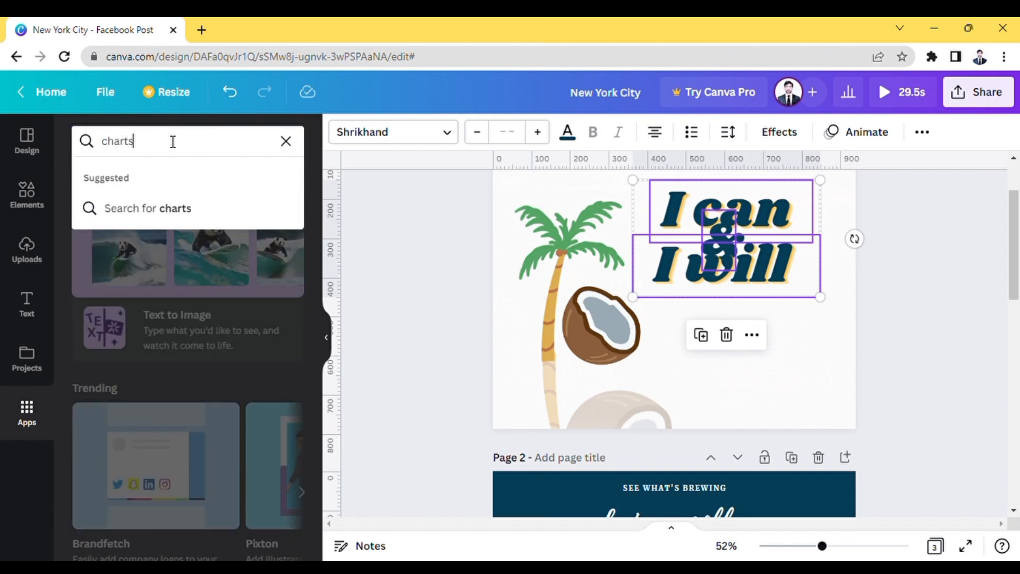
pyautogui.press('Return')
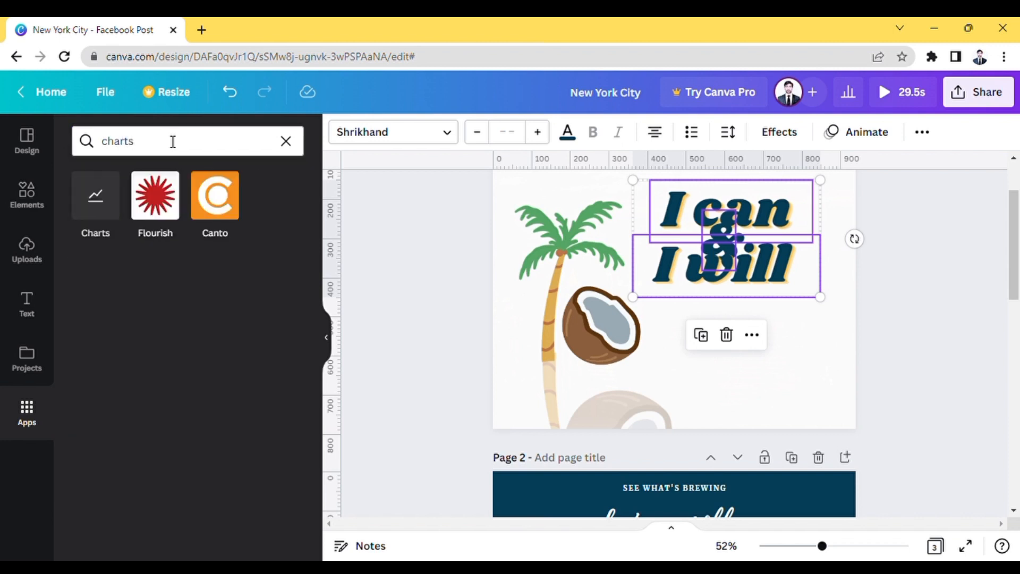
pyautogui.click(105, 199)
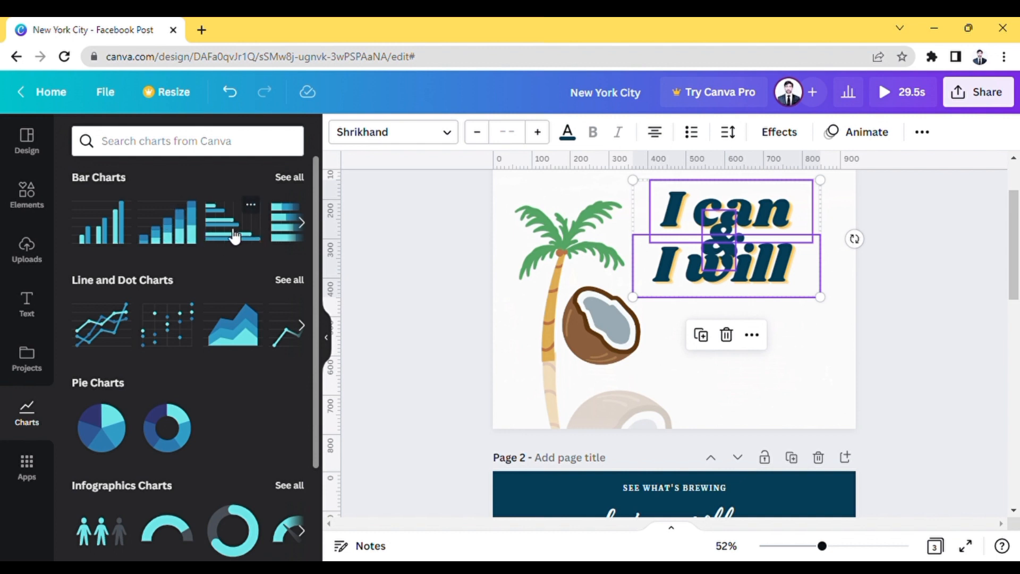
pyautogui.click(307, 223)
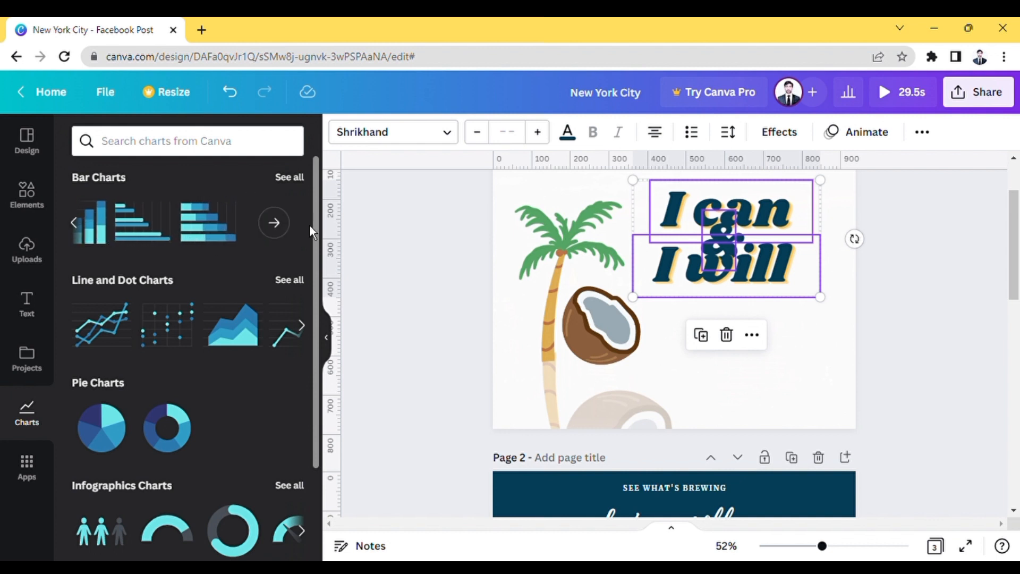
pyautogui.click(276, 226)
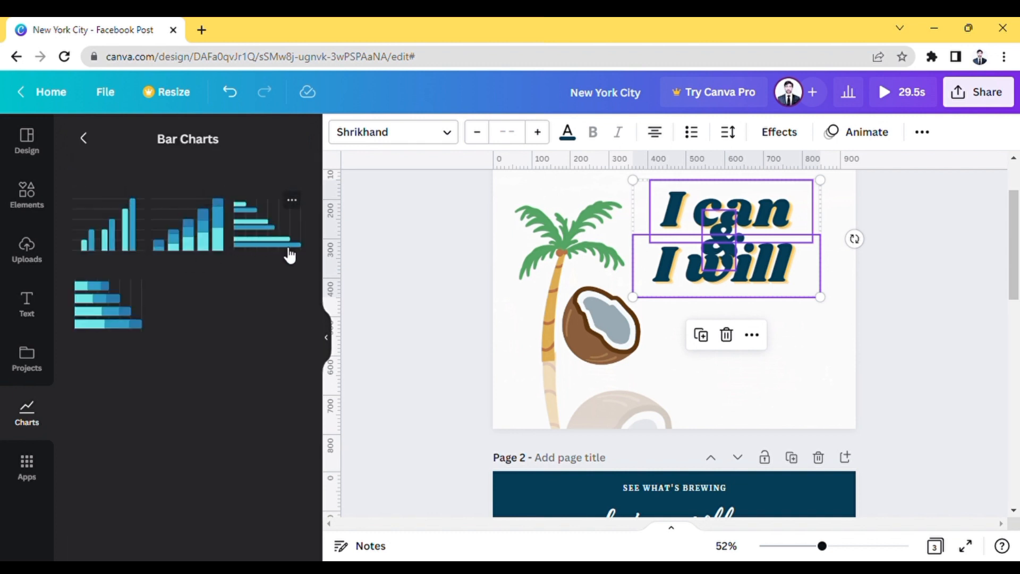
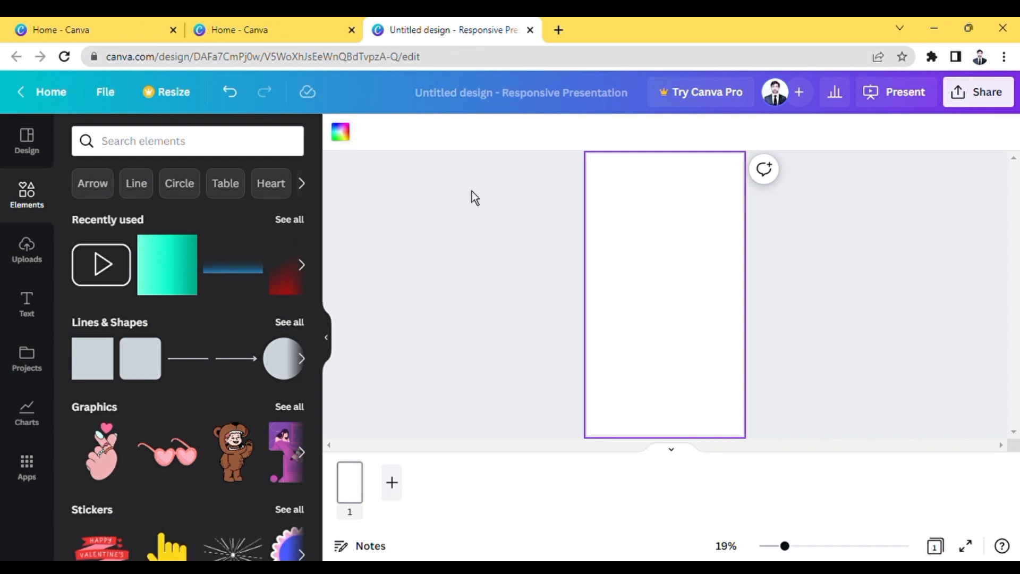
# Set the blank presentation page's background to dark blue from the default colors
pyautogui.click(345, 137)
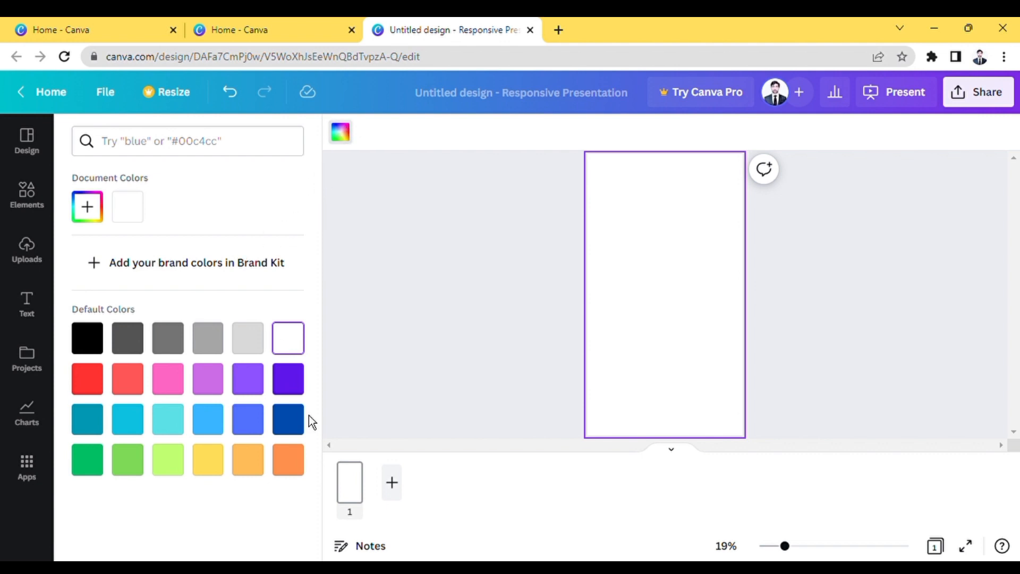
pyautogui.click(294, 425)
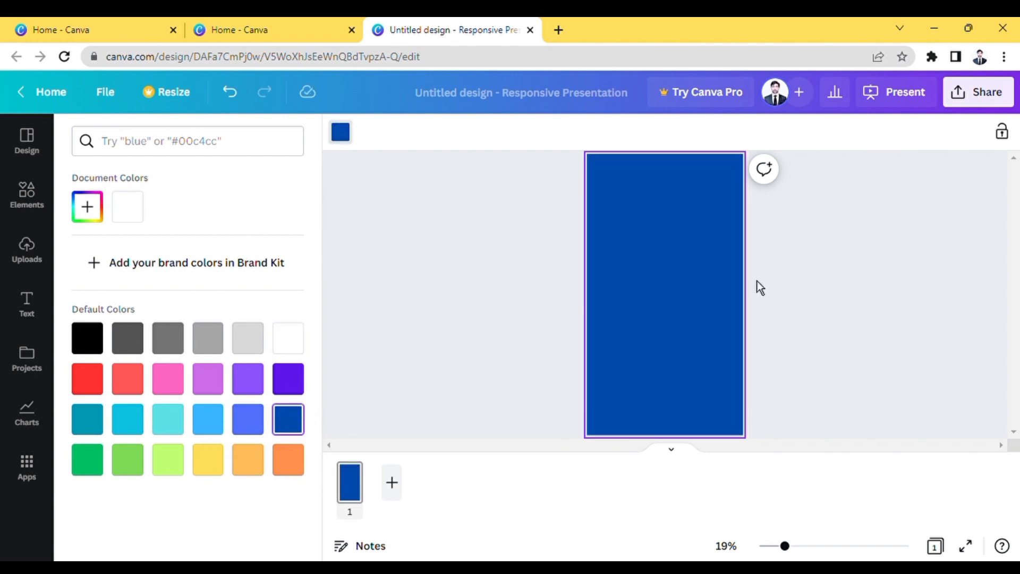
pyautogui.click(511, 332)
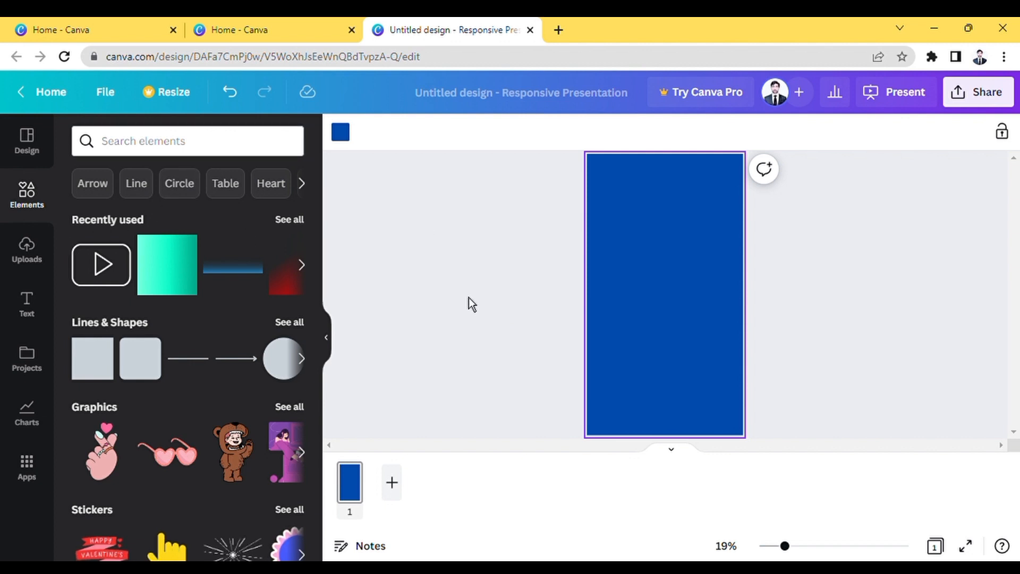
# Add a plain text box and a heading to the blue page
pyautogui.click(31, 305)
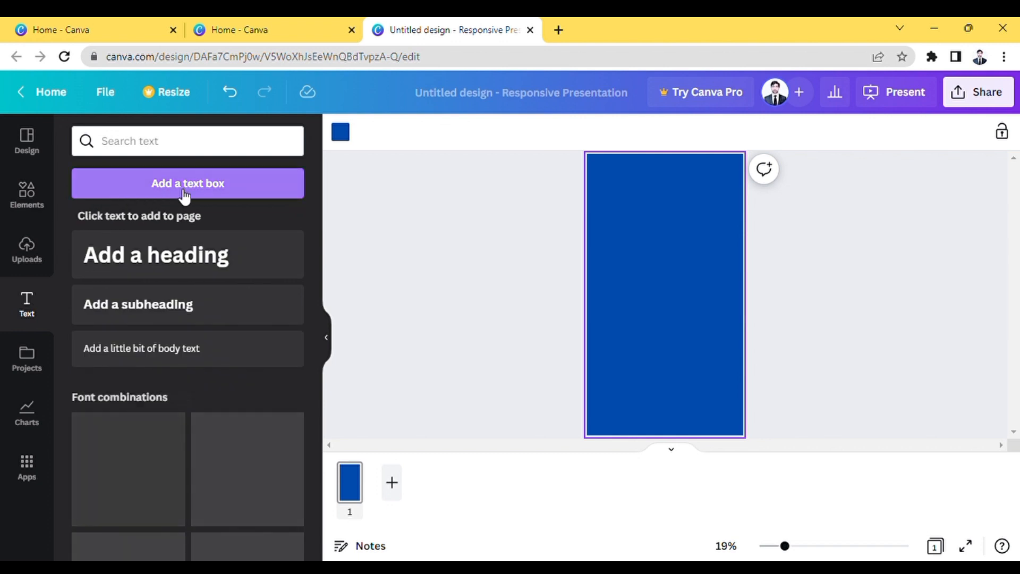
pyautogui.click(211, 187)
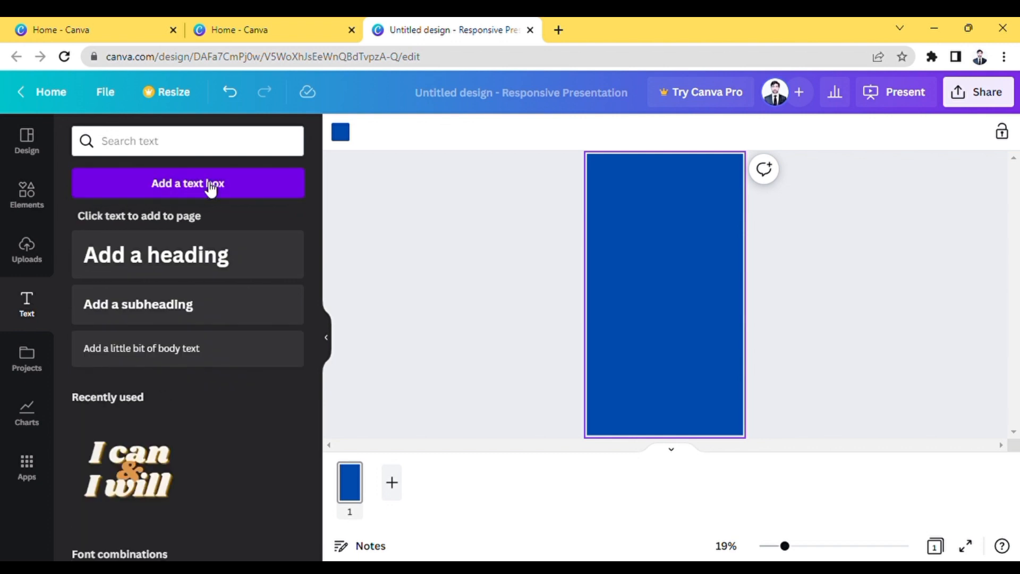
pyautogui.click(201, 260)
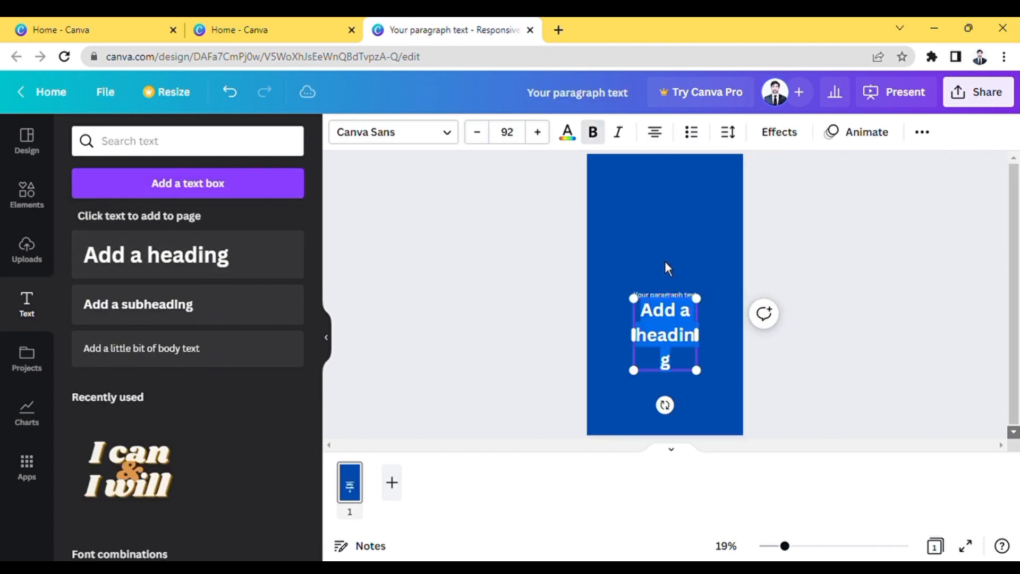
pyautogui.press('Right')
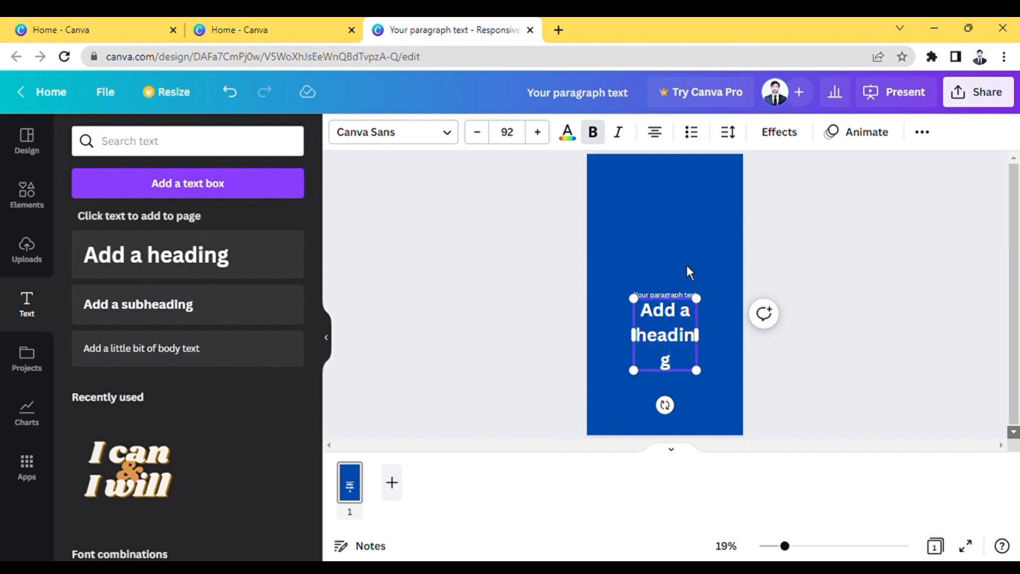
pyautogui.click(735, 340)
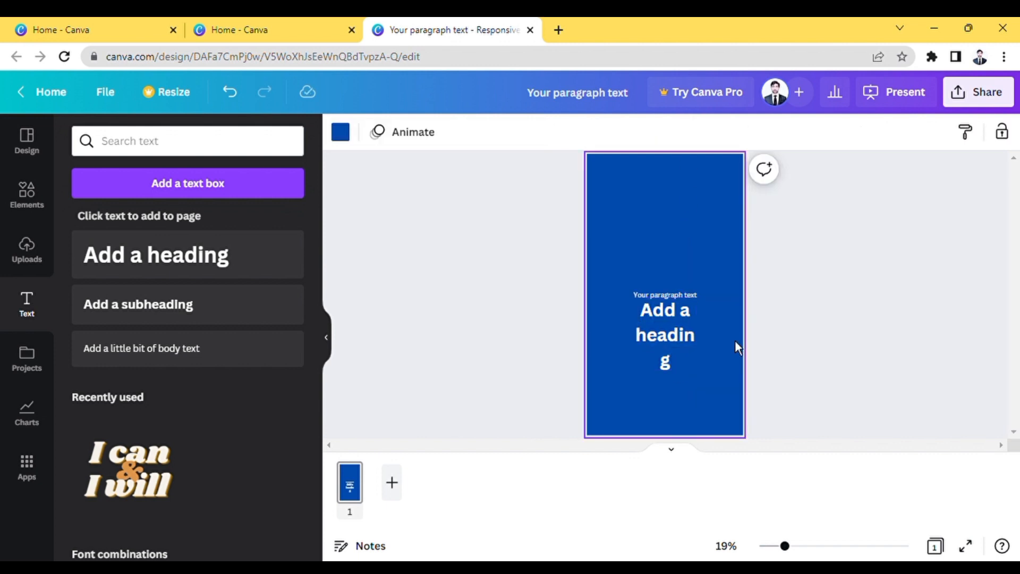
# Move the heading to the upper part of the page and replace its text with "annual Report"
pyautogui.click(670, 346)
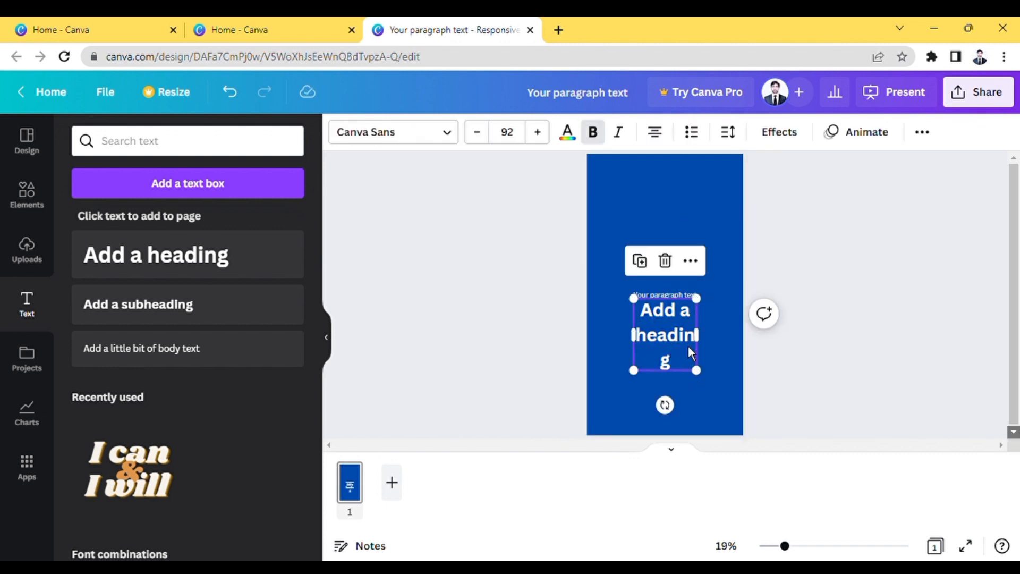
pyautogui.moveTo(683, 301); pyautogui.dragTo(677, 208)
pyautogui.doubleClick(676, 215)
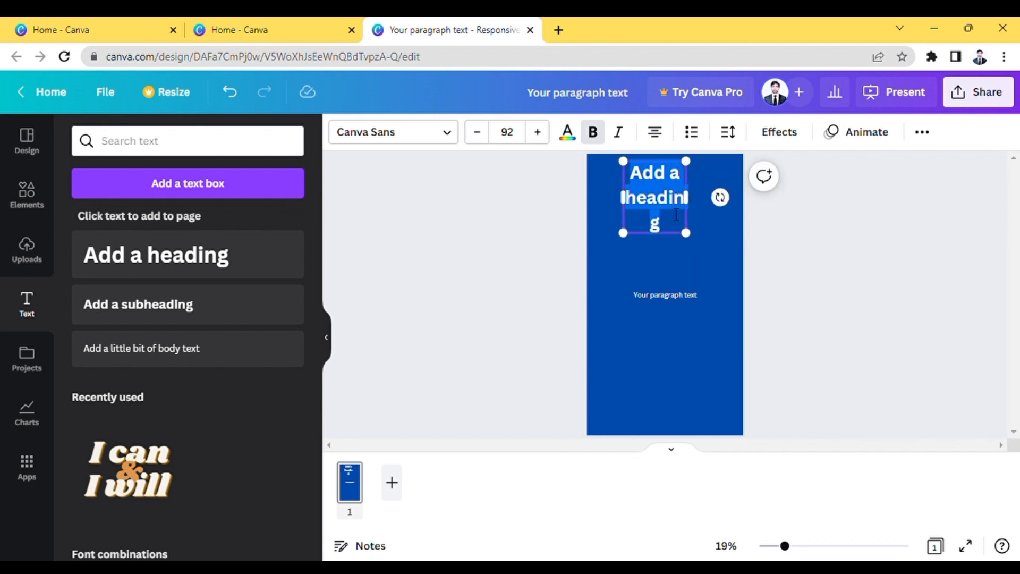
pyautogui.press('BackSpace')
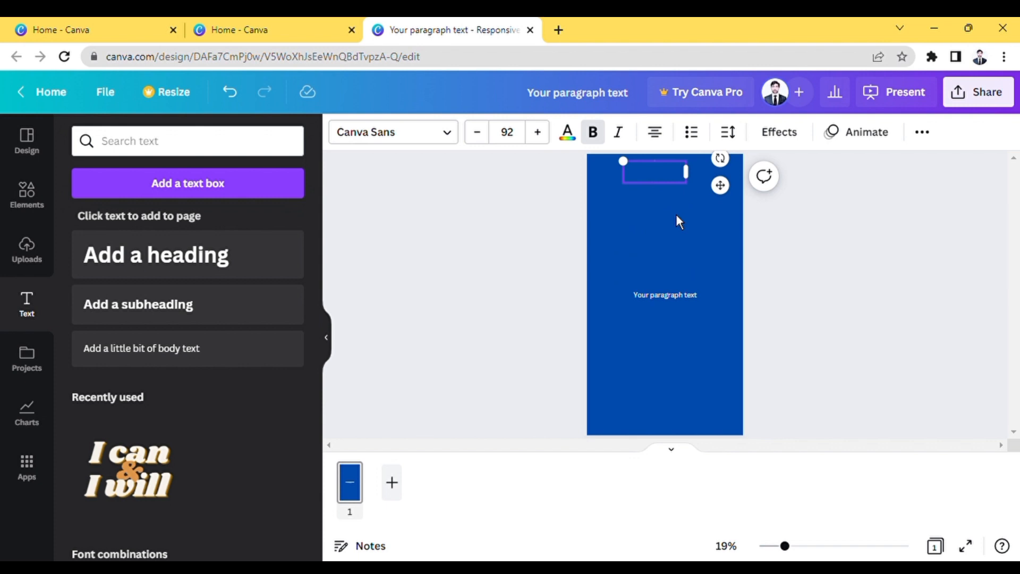
pyautogui.write('annual')
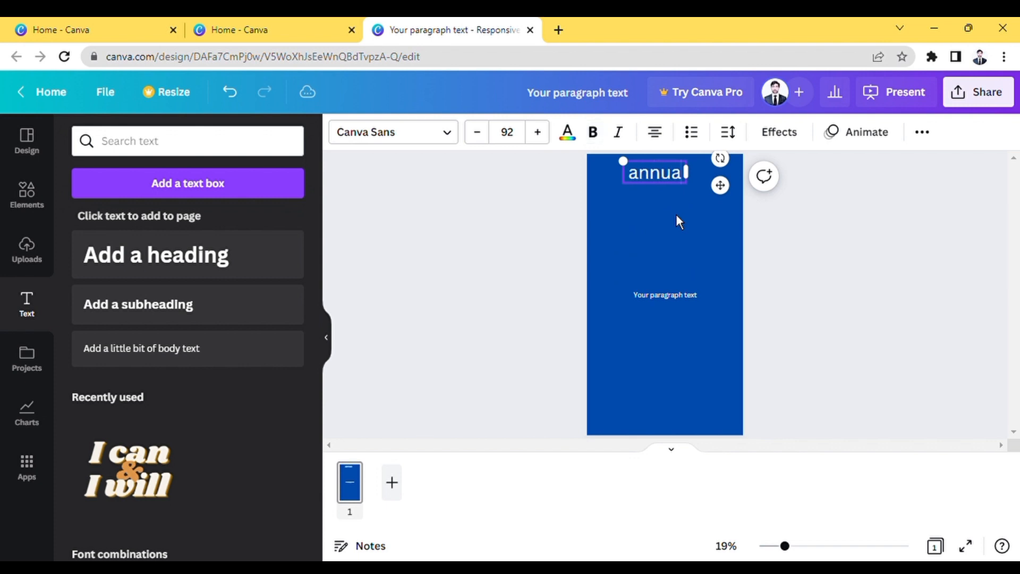
pyautogui.write(' Report')
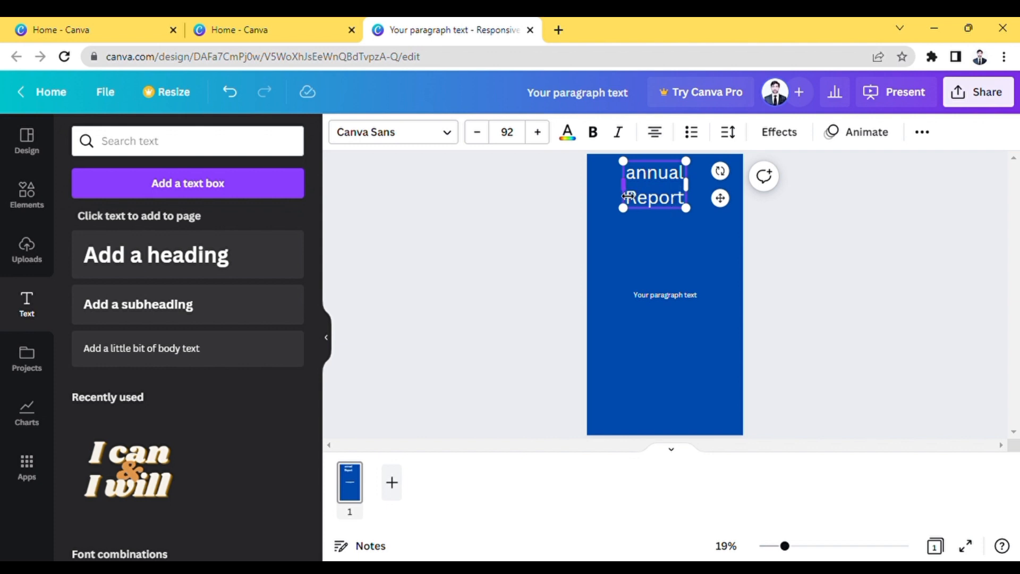
# Widen the "annual Report" heading box on both sides so its text fits on one line
pyautogui.moveTo(628, 196); pyautogui.dragTo(599, 190)
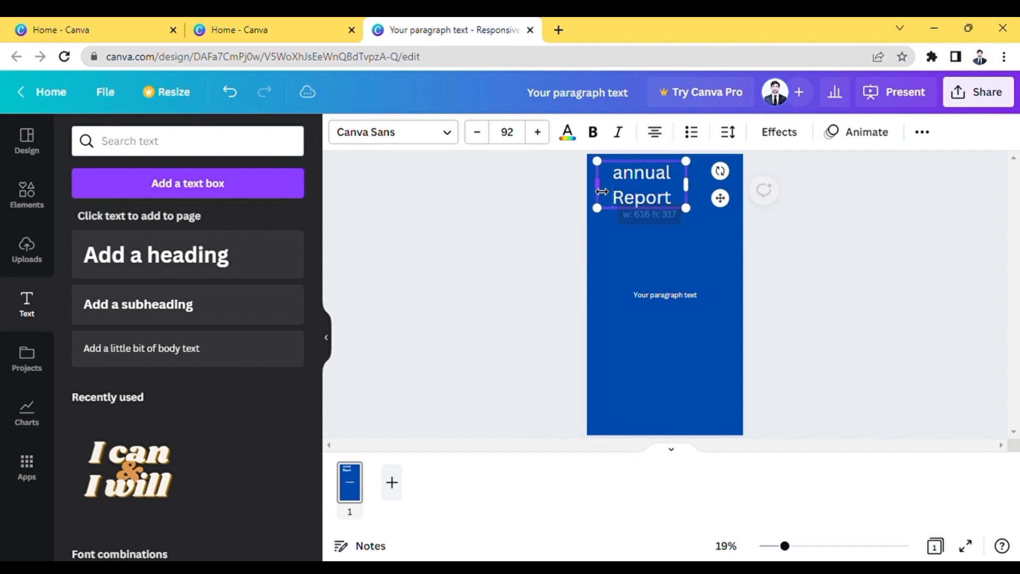
pyautogui.click(688, 266)
pyautogui.click(640, 198)
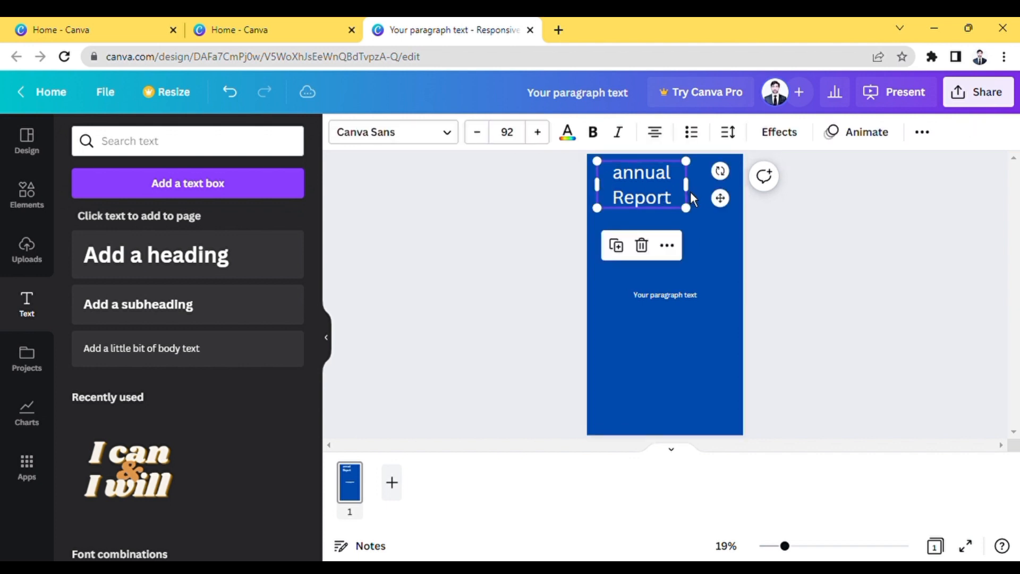
pyautogui.moveTo(691, 191); pyautogui.dragTo(747, 188)
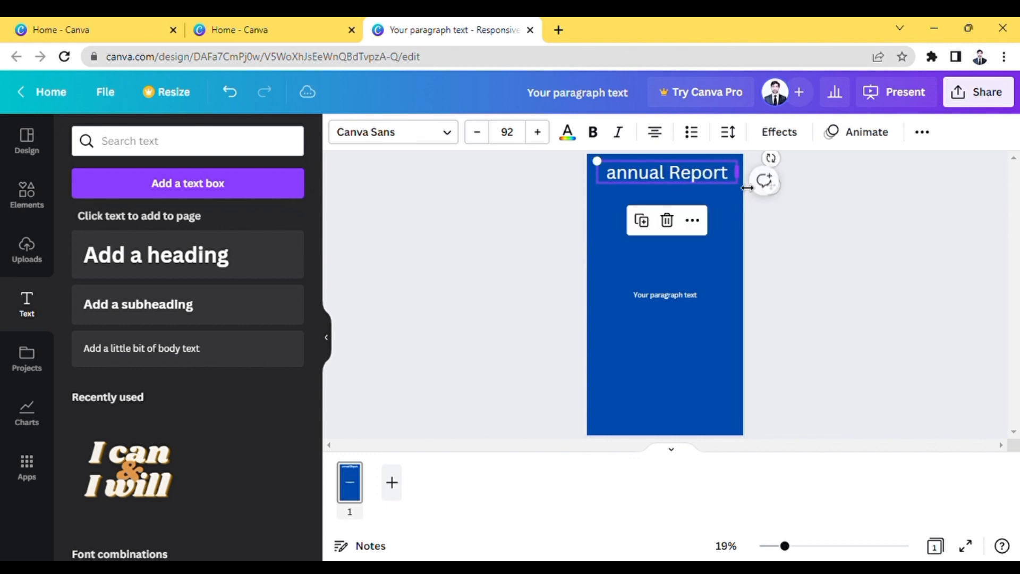
# Capitalize the heading's first letter so it reads "Annual Report"
pyautogui.click(622, 179)
pyautogui.press('BackSpace')
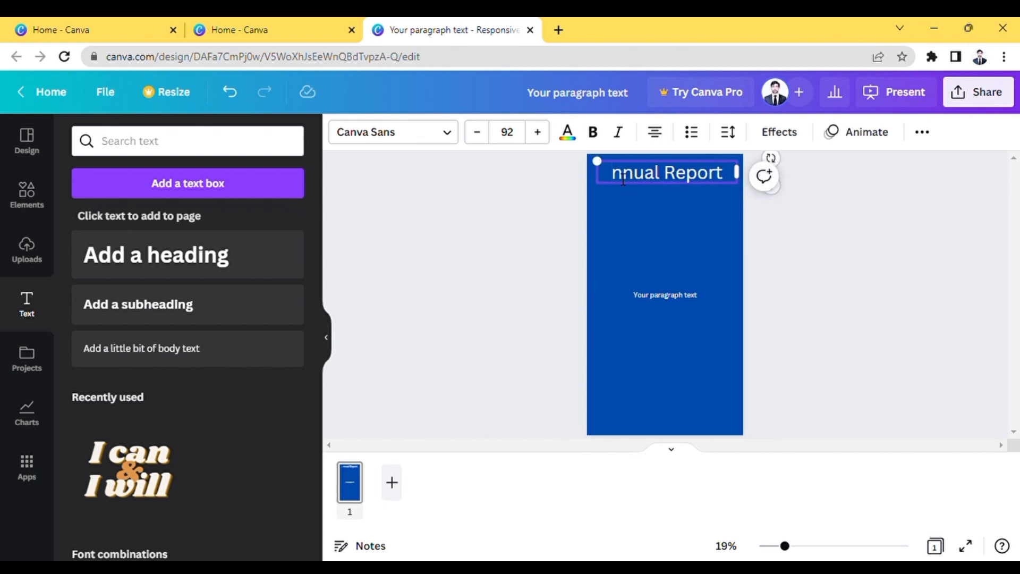
pyautogui.write('A')
pyautogui.click(672, 210)
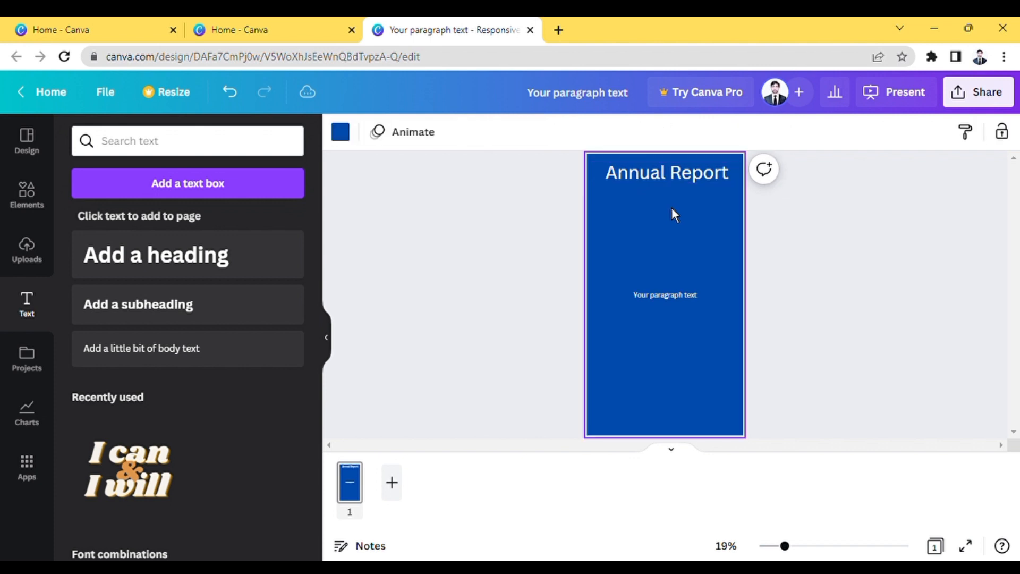
# Move the paragraph text up toward the title, and add an "xyz company" subheading directly beneath "Annual Report"
pyautogui.click(669, 307)
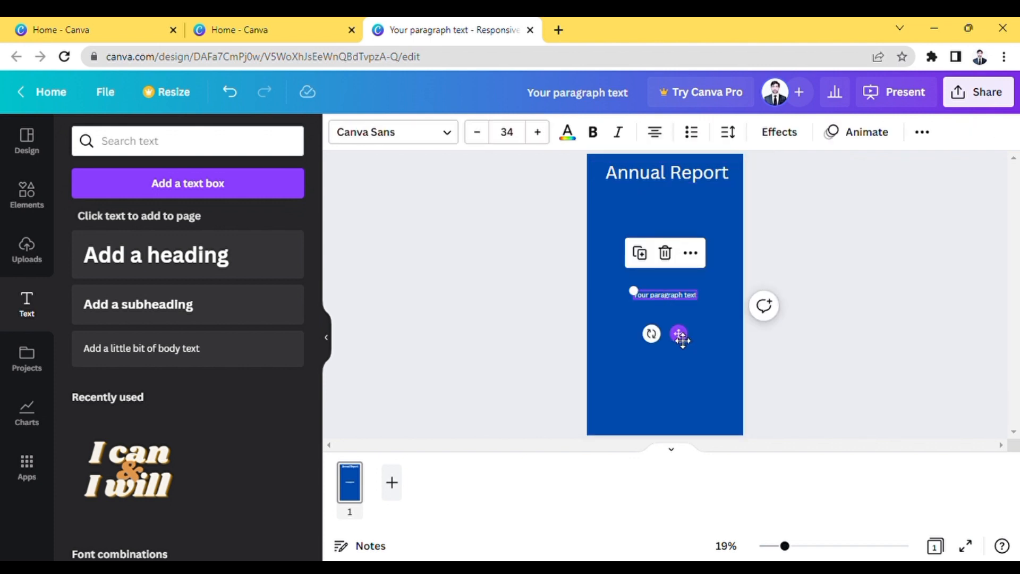
pyautogui.moveTo(680, 336); pyautogui.dragTo(668, 289)
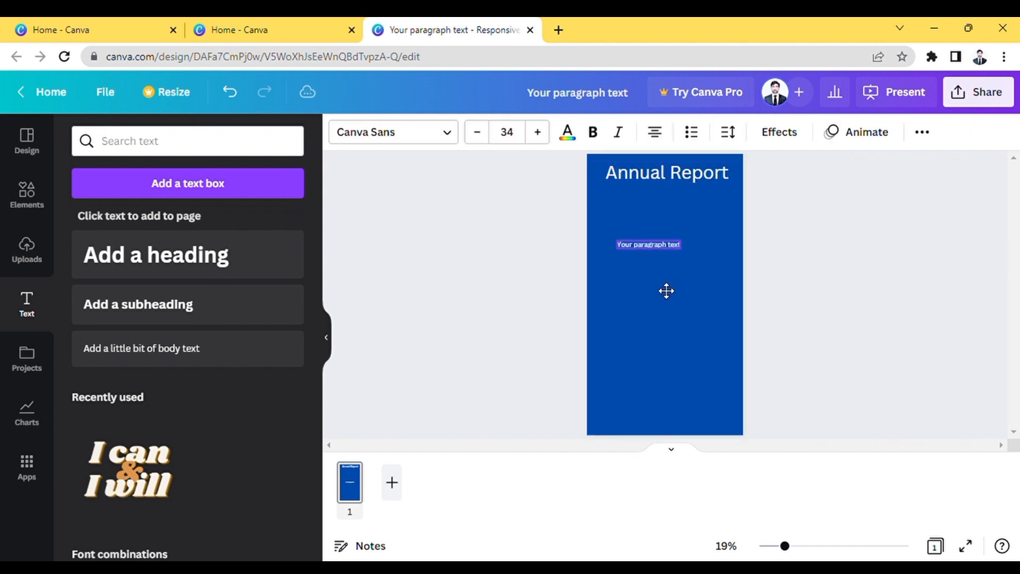
pyautogui.click(201, 304)
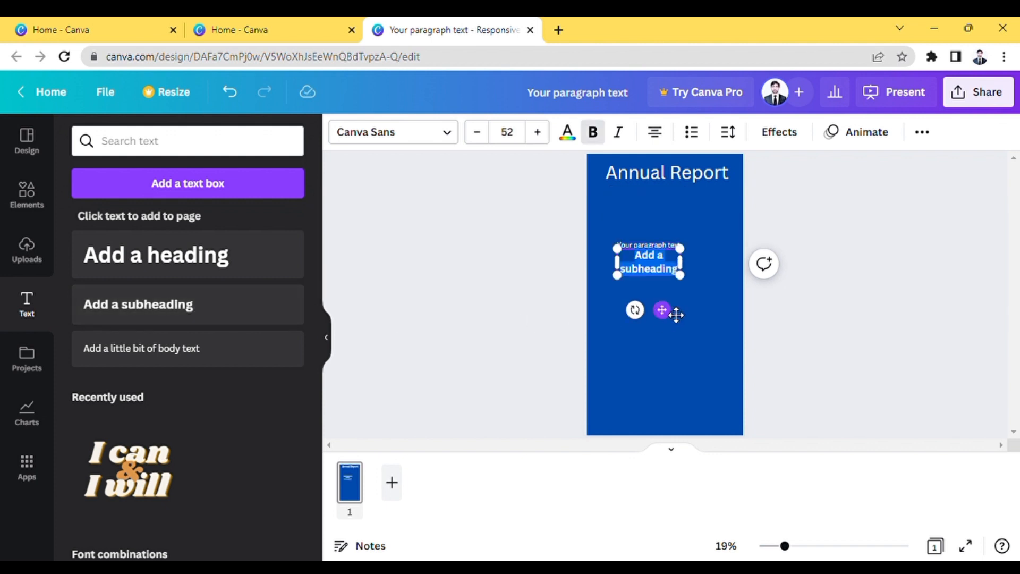
pyautogui.moveTo(675, 312); pyautogui.dragTo(674, 248)
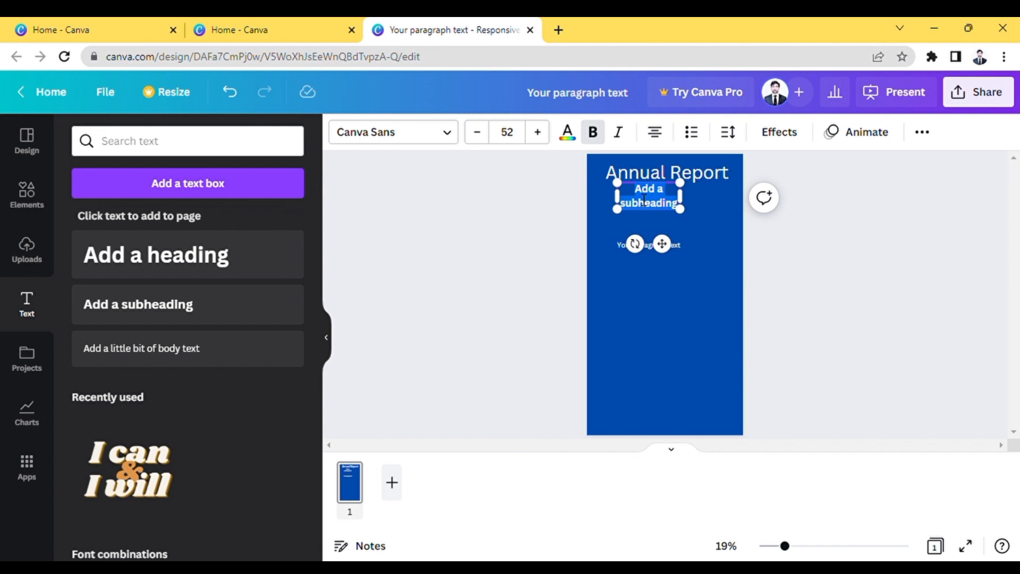
pyautogui.write('xyz')
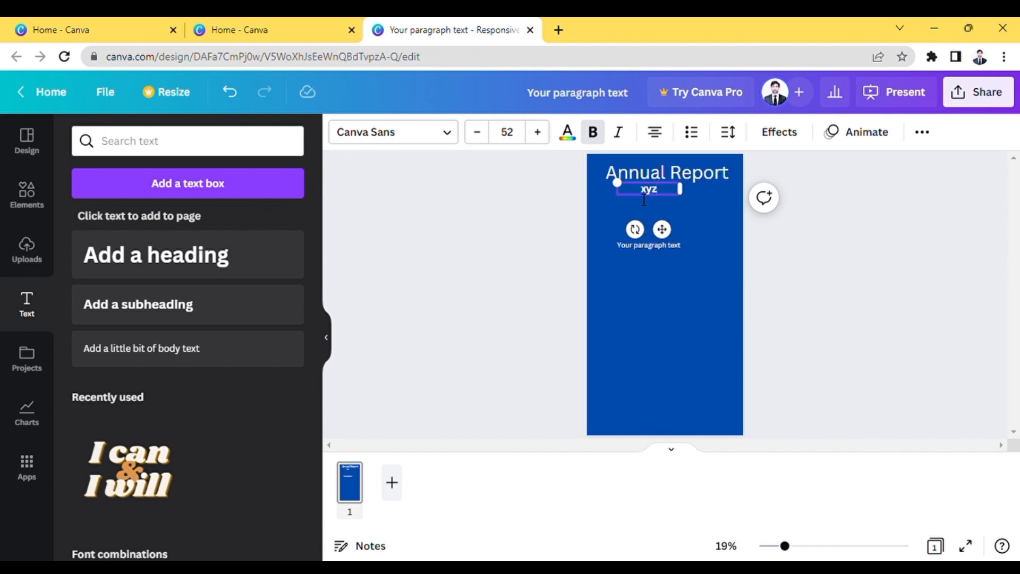
pyautogui.write(' company')
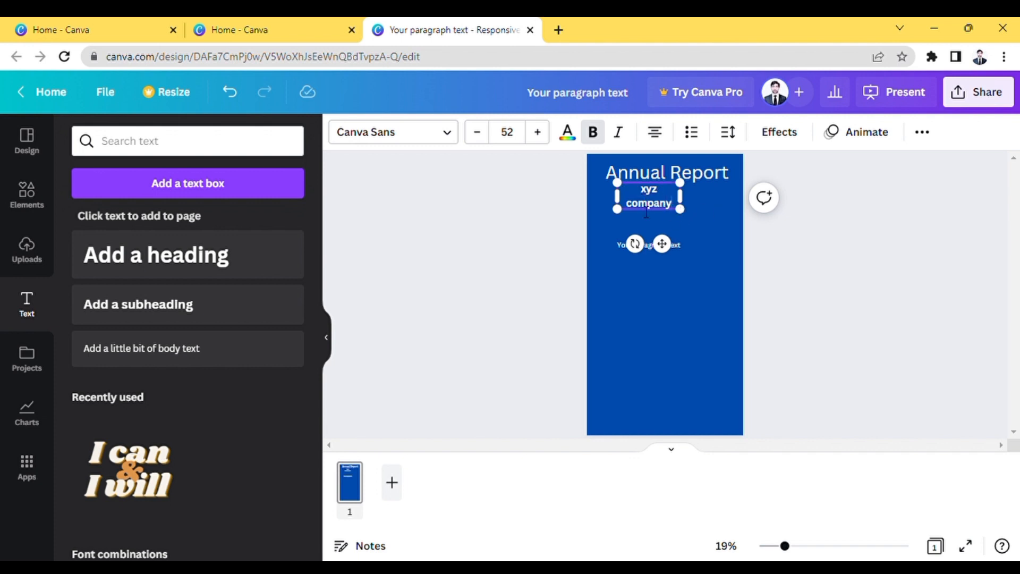
# Widen the "xyz company" subheading box so its text fits on one line, and reduce its font size to 38
pyautogui.moveTo(624, 207); pyautogui.dragTo(597, 205)
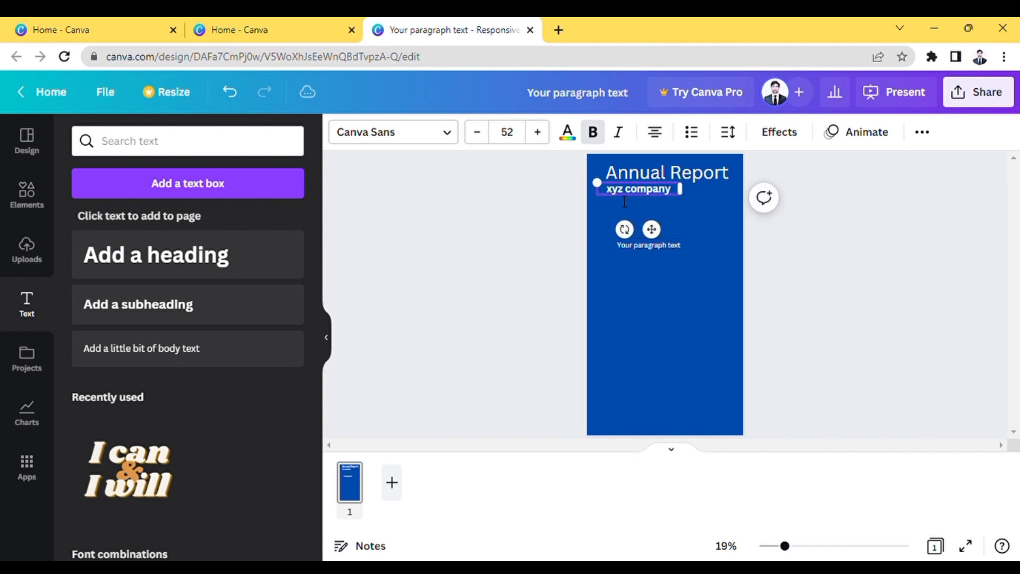
pyautogui.click(477, 139)
pyautogui.click(477, 139)
pyautogui.click(477, 141)
pyautogui.click(477, 133)
pyautogui.click(477, 132)
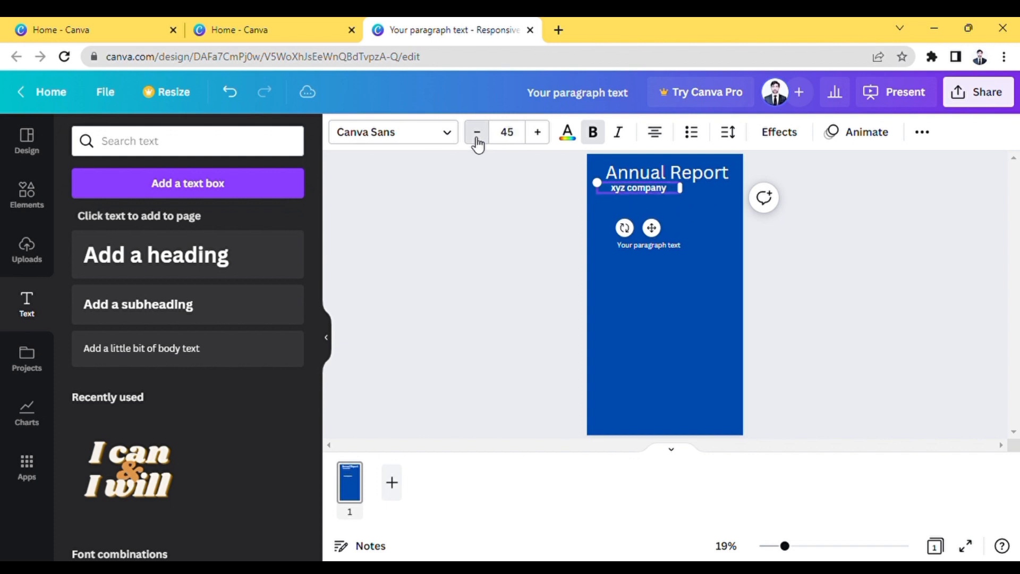
pyautogui.click(477, 133)
pyautogui.click(477, 133)
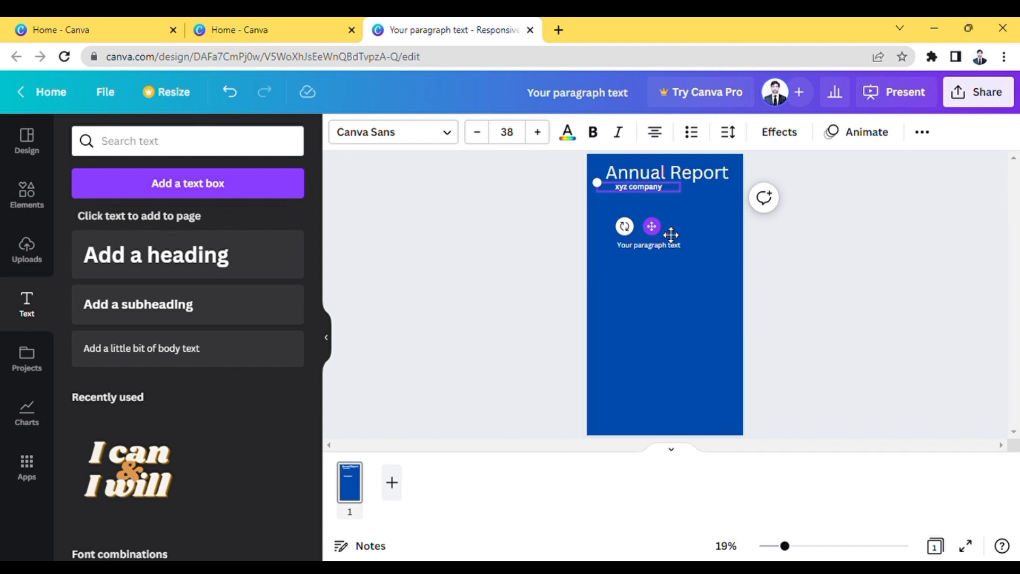
# Move the "xyz company" subheading toward the title's center, and move the paragraph text up beneath it
pyautogui.moveTo(671, 232)
pyautogui.mouseDown()
pyautogui.moveTo(695, 234)
pyautogui.moveTo(685, 236)
pyautogui.mouseUp()
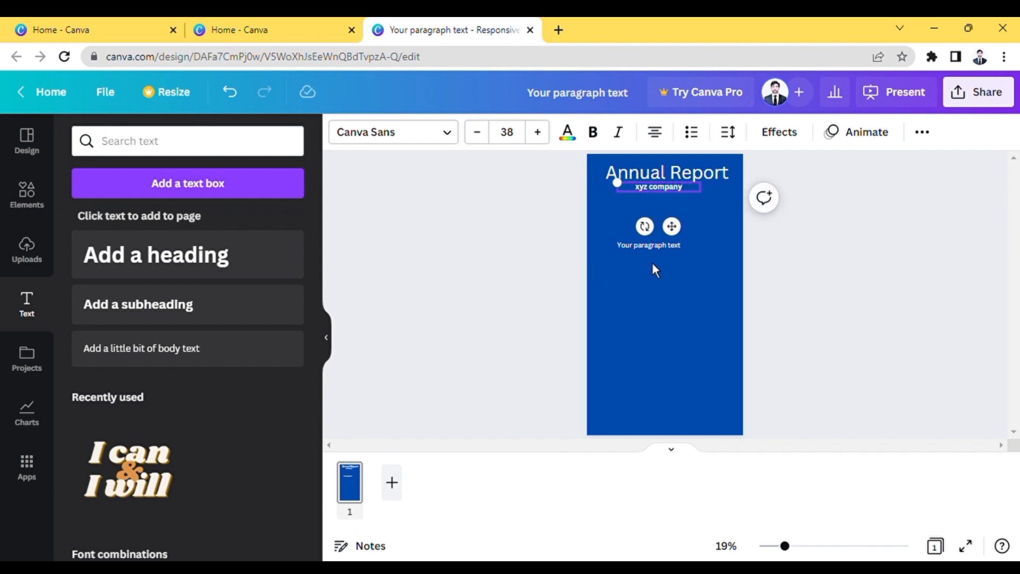
pyautogui.click(668, 257)
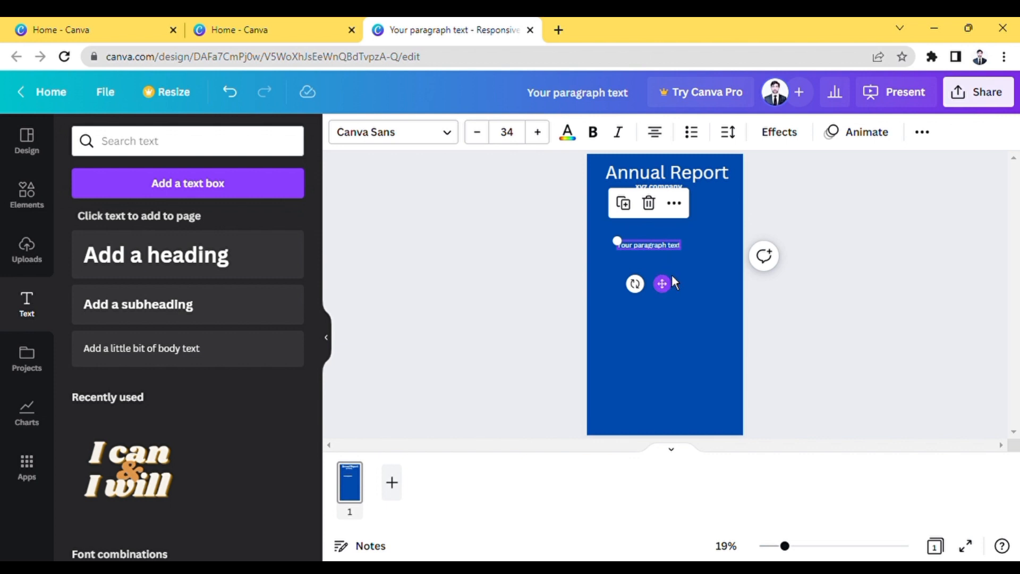
pyautogui.moveTo(671, 276); pyautogui.dragTo(675, 248)
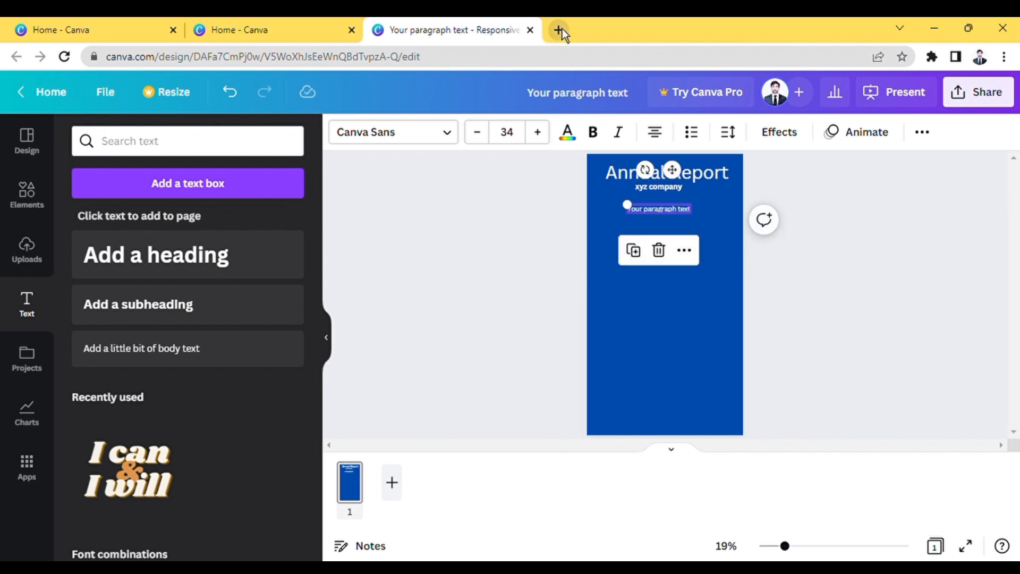
# Search Google for "lorem ipsum" in a new browser tab and open the lipsum.com Lorem Ipsum page
pyautogui.click(561, 37)
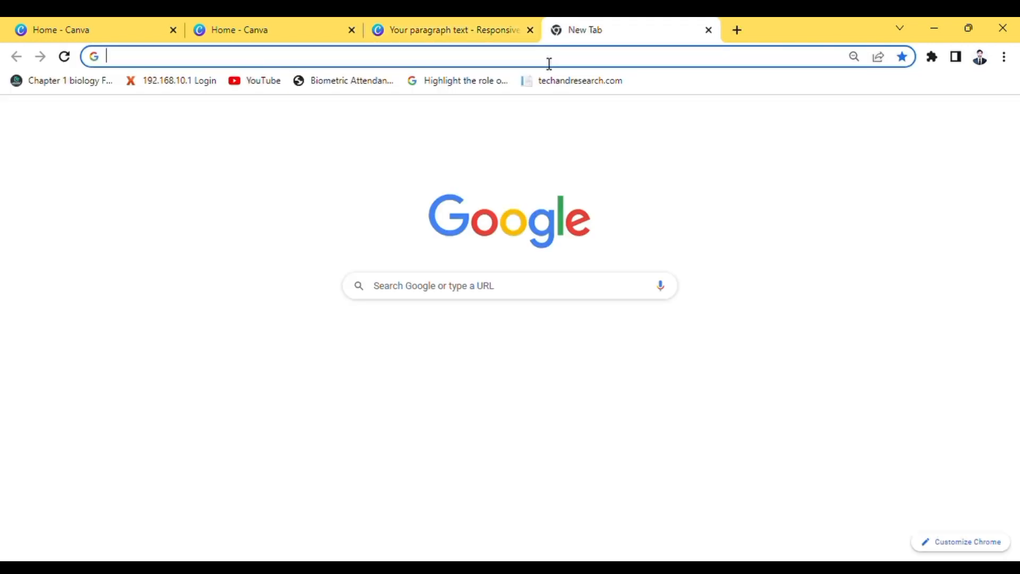
pyautogui.write('lorem ipsum')
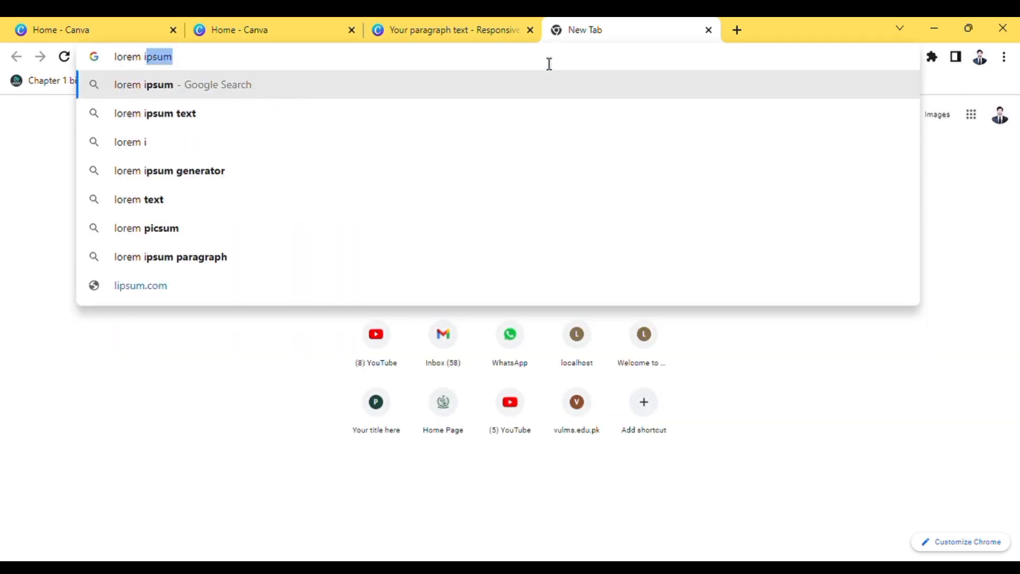
pyautogui.press('Return')
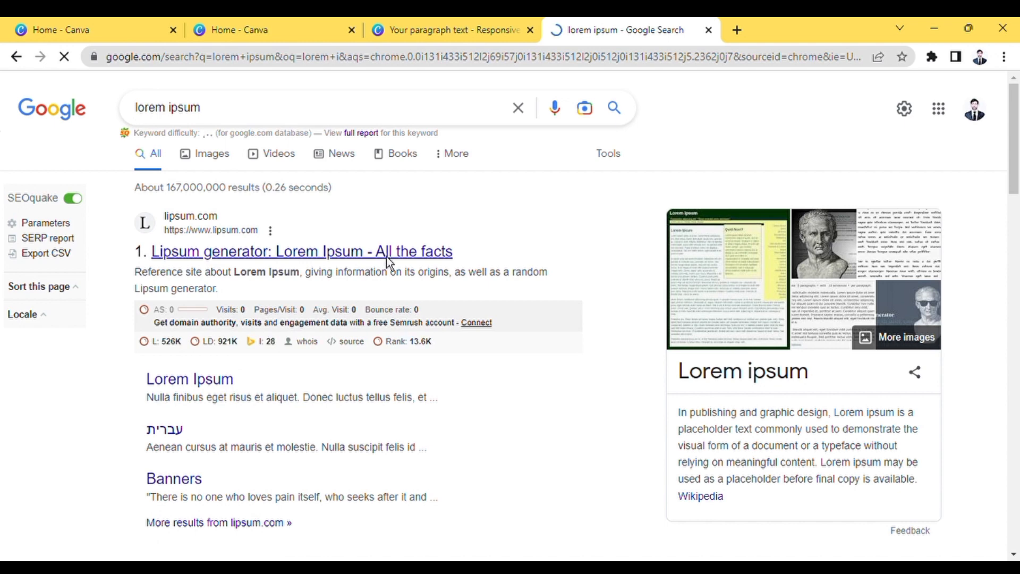
pyautogui.click(385, 252)
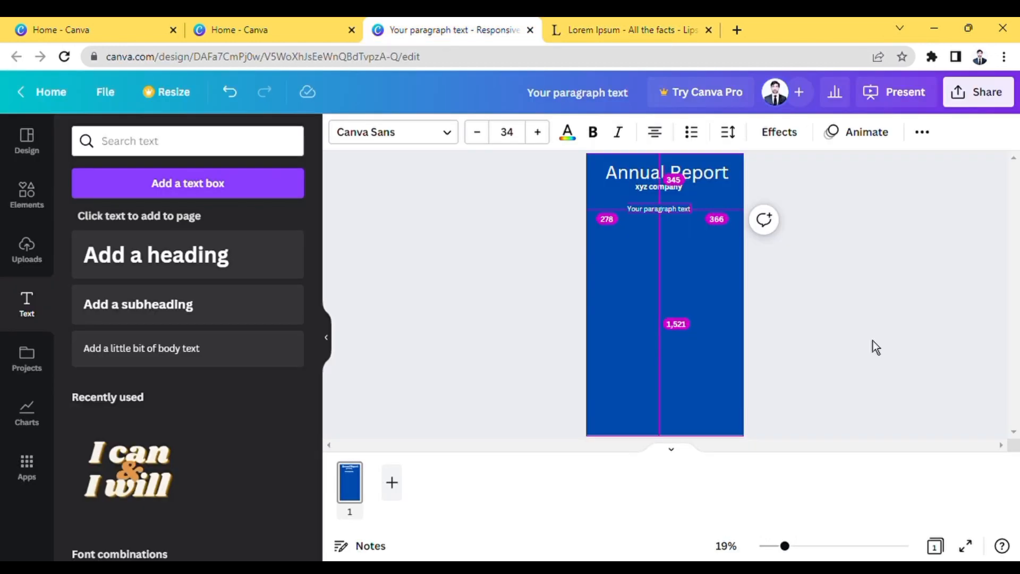
# Replace the placeholder paragraph in the Canva design with the copied Lorem Ipsum paragraph, and widen its box to nearly the page width
pyautogui.click(683, 213)
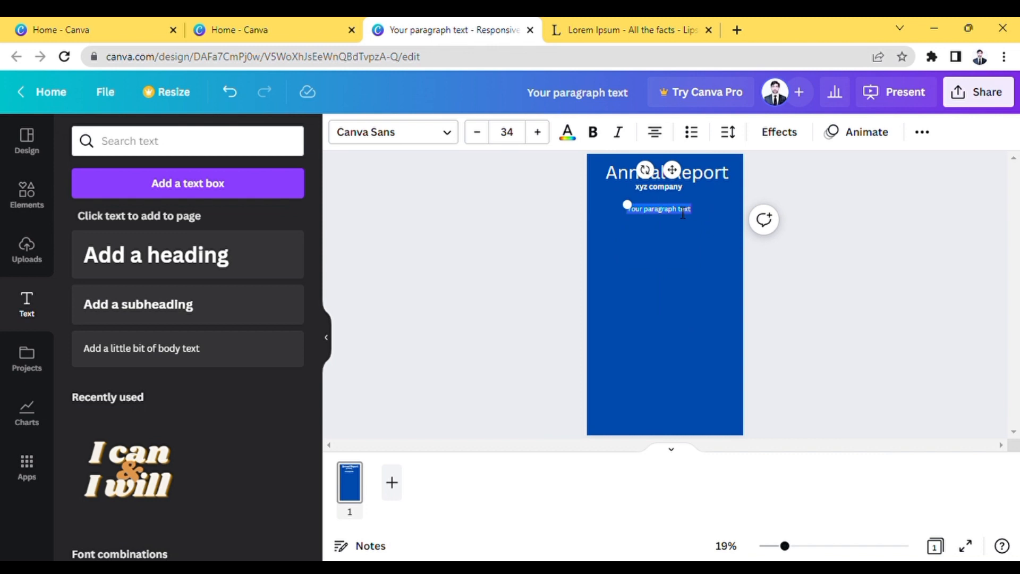
pyautogui.write("Lorem Ipsum is simply dummy text of the printing and typesetting industry. Lorem Ipsum has been the industry's standard dummy text ever since the 1500s, when an unknown printer took a galley of type and scrambled it to make a type specimen book. It has survived not only five centuries, but also the leap into electronic typesetting, remaining essentially unchanged.")
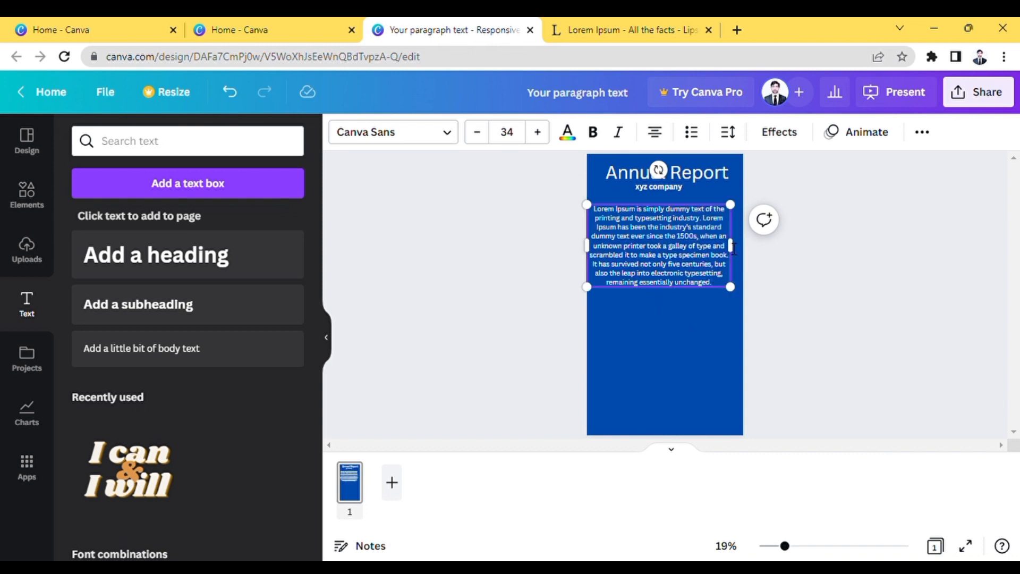
pyautogui.moveTo(742, 250); pyautogui.dragTo(749, 250)
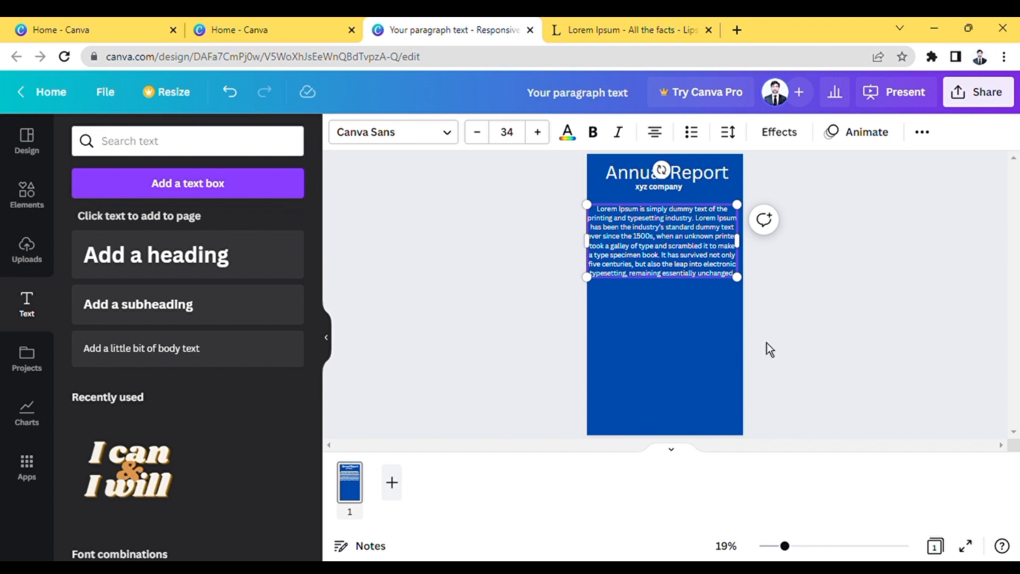
pyautogui.click(670, 320)
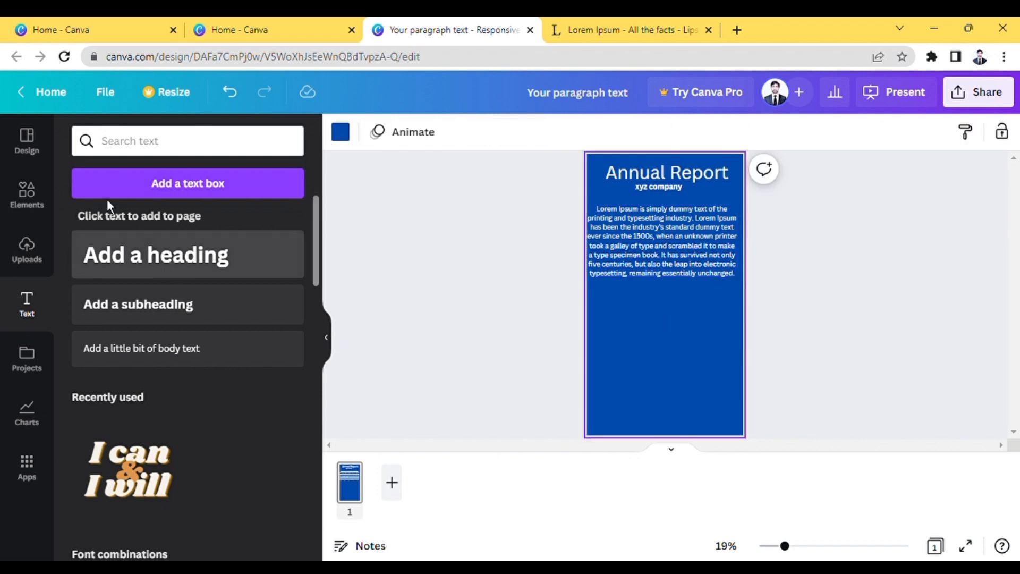
# Add a donut chart to the page, scale it down and place it below the paragraph on the left side
pyautogui.click(30, 408)
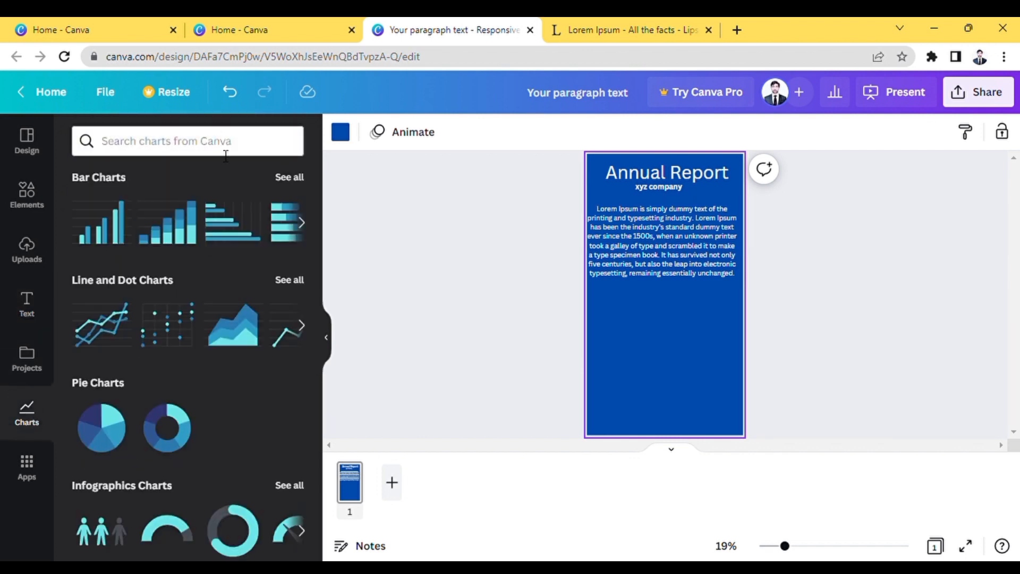
pyautogui.click(188, 433)
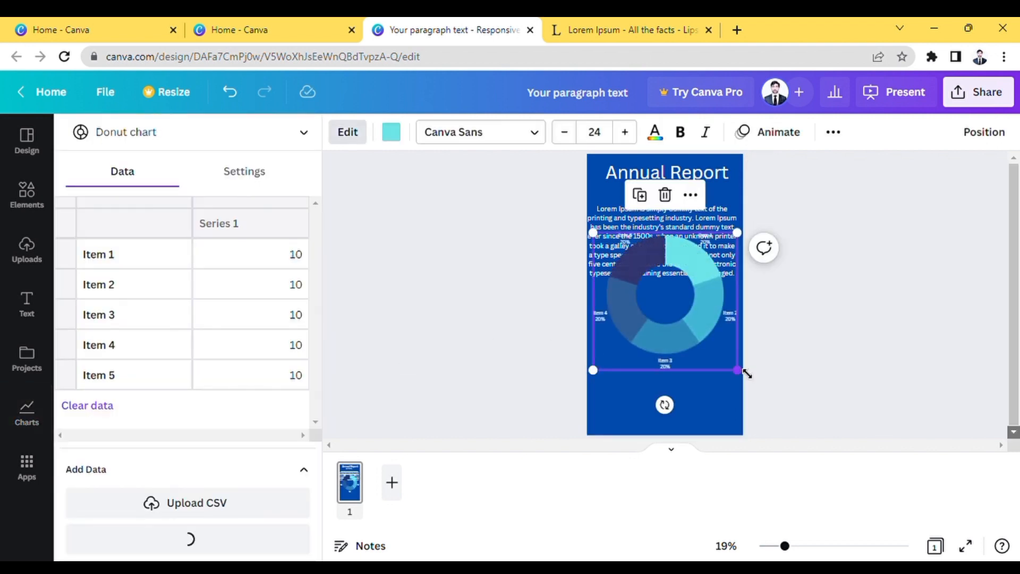
pyautogui.moveTo(737, 367); pyautogui.dragTo(640, 315)
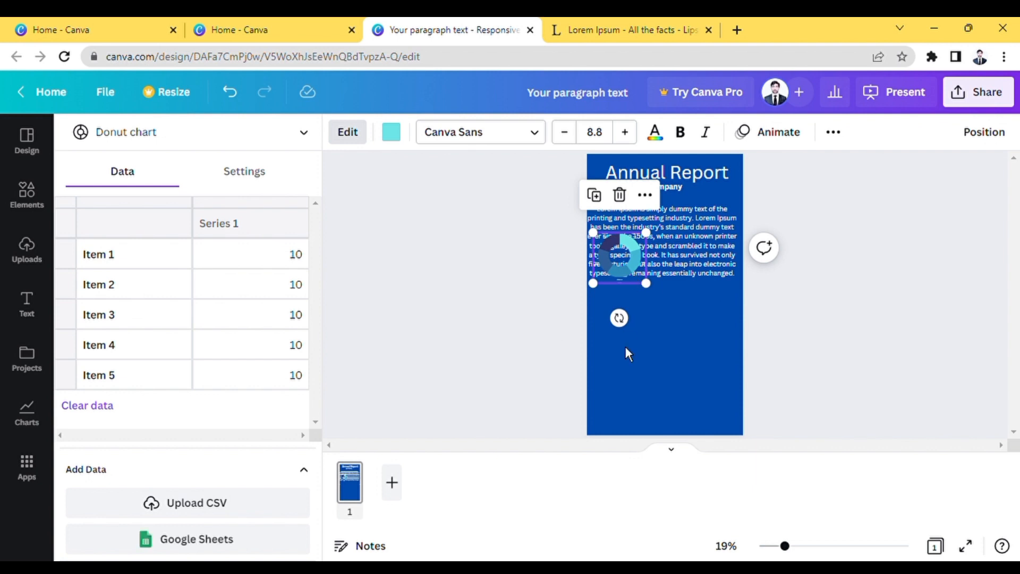
pyautogui.click(627, 256)
pyautogui.click(627, 257)
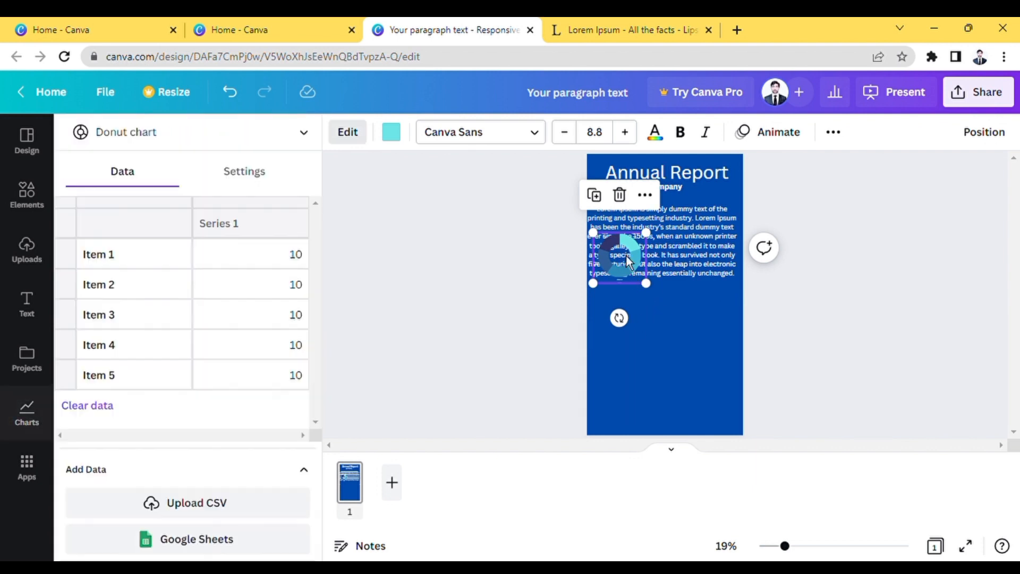
pyautogui.moveTo(627, 258); pyautogui.dragTo(625, 330)
pyautogui.moveTo(653, 366); pyautogui.dragTo(633, 334)
# Set the donut chart's Item 1 value in Series 1 to 20
pyautogui.click(303, 266)
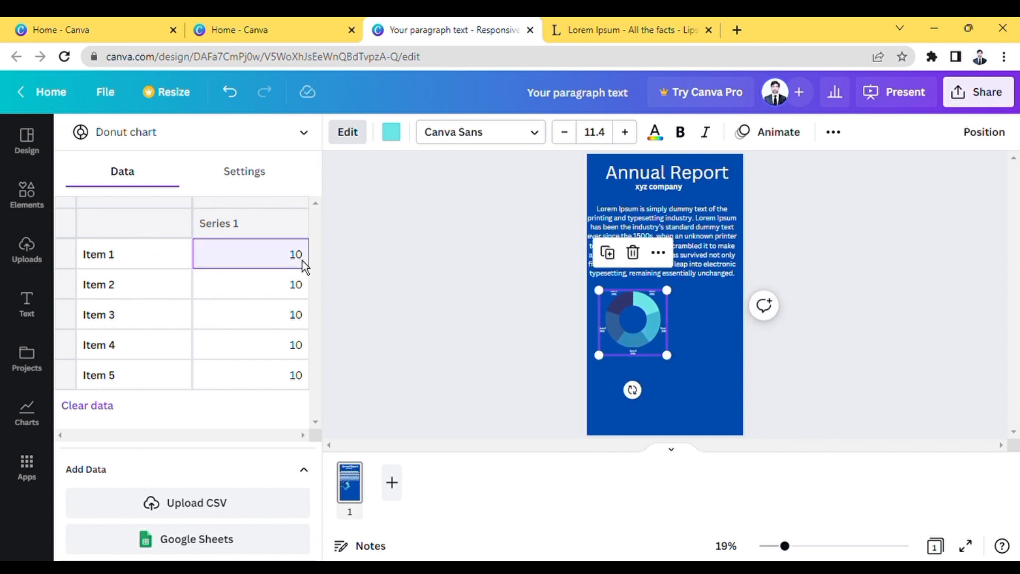
pyautogui.doubleClick(302, 257)
pyautogui.write('20')
pyautogui.press('Return')
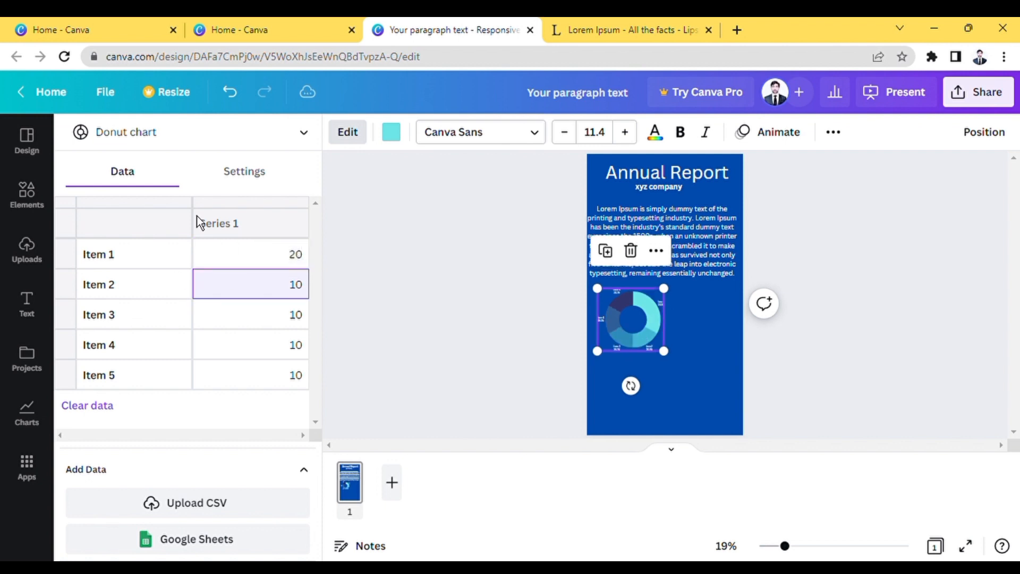
# Try red and pink as the donut chart's color, and settle on yellow from the default colors
pyautogui.click(397, 133)
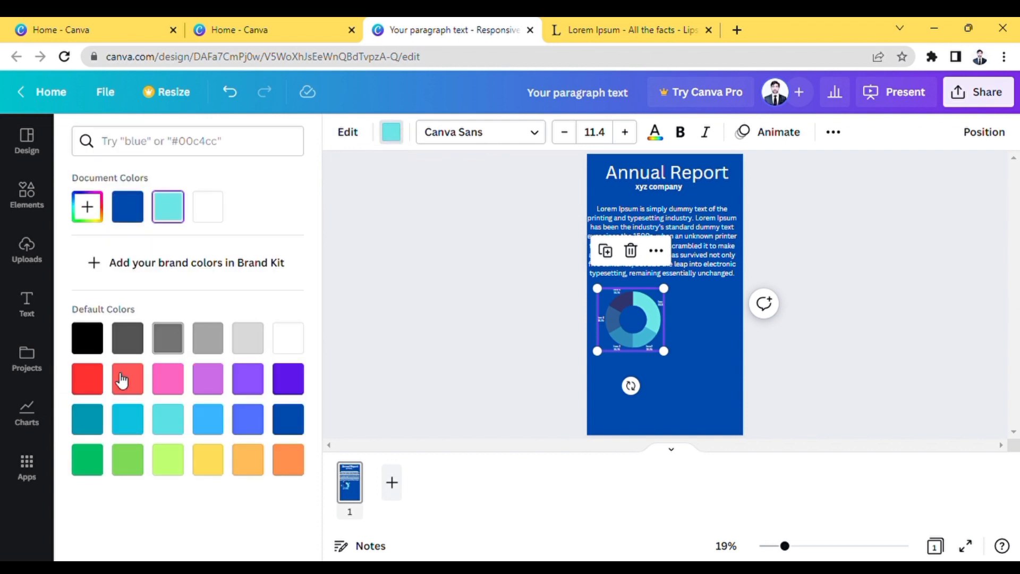
pyautogui.click(89, 379)
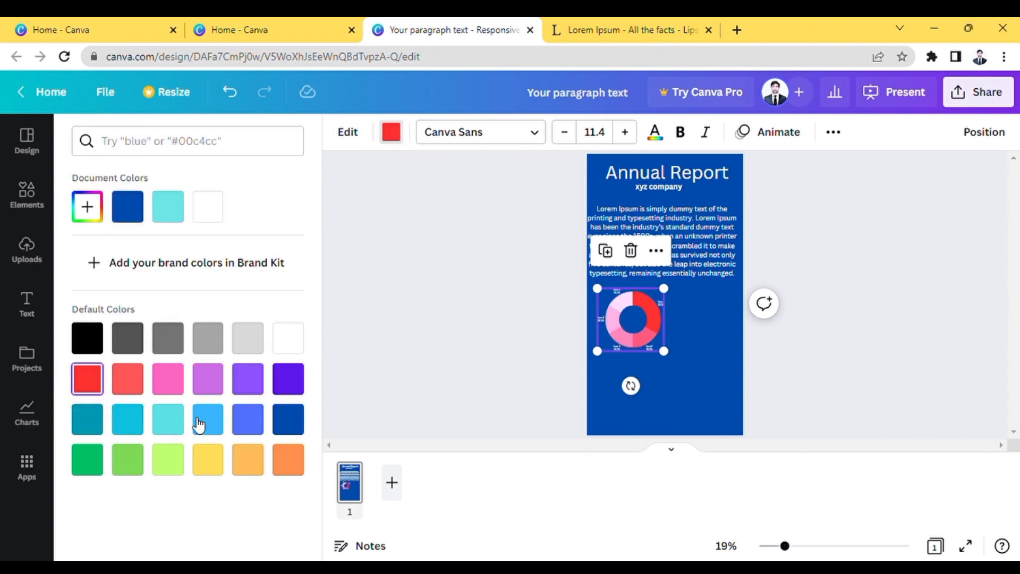
pyautogui.click(179, 397)
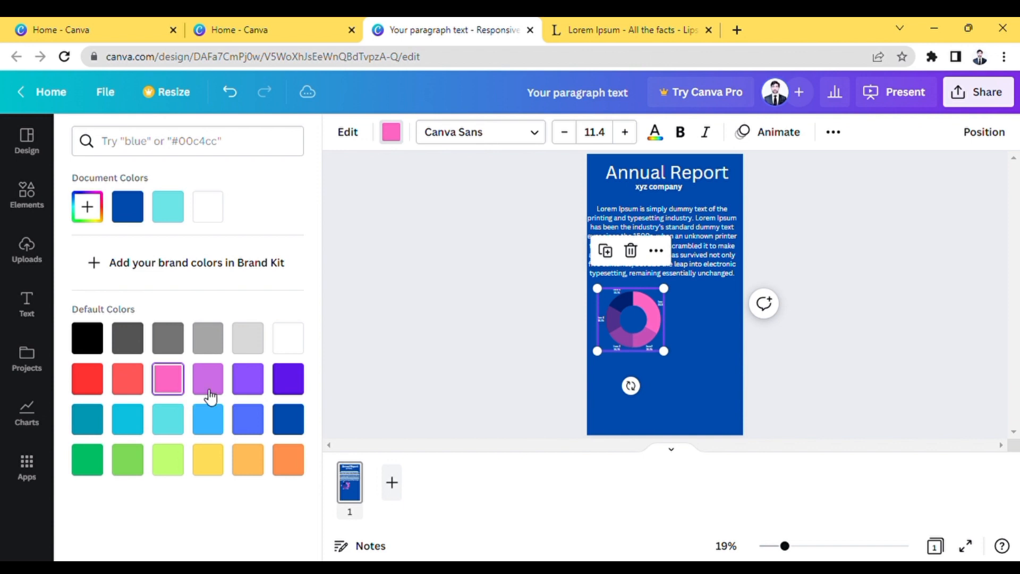
pyautogui.click(198, 469)
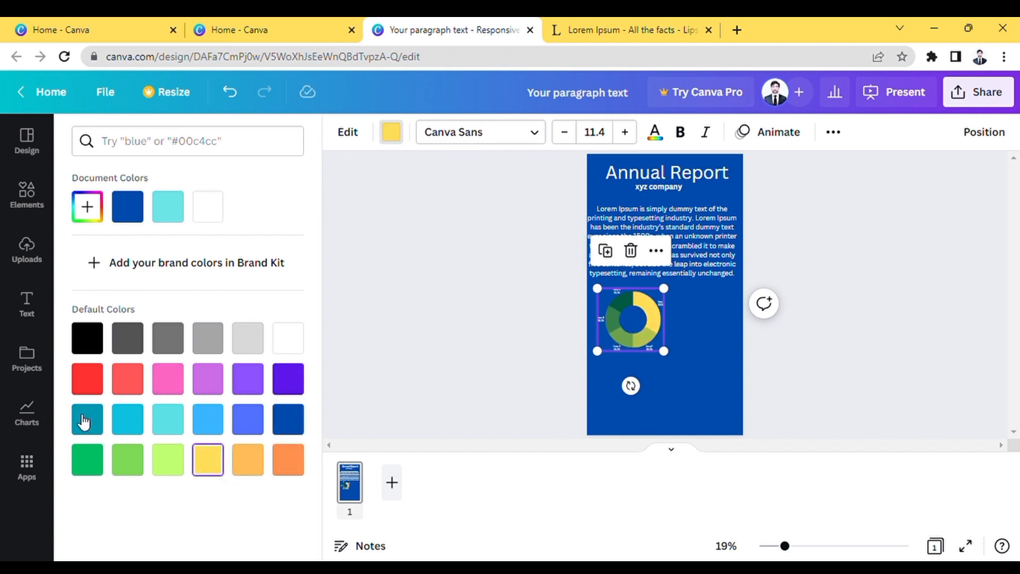
# Add a grouped bar chart to the page, shrink it and place it to the right of the donut chart
pyautogui.click(27, 412)
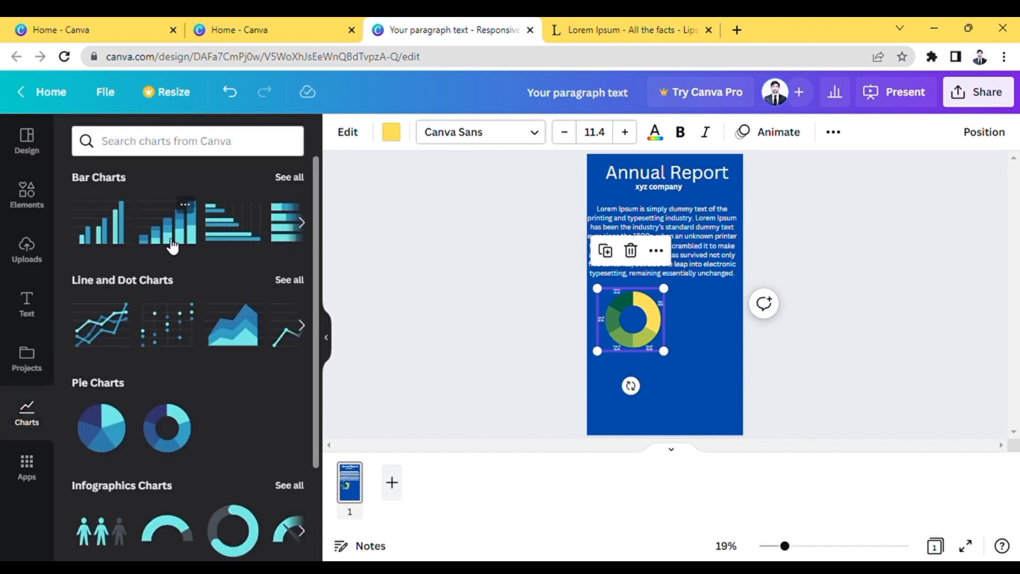
pyautogui.click(112, 226)
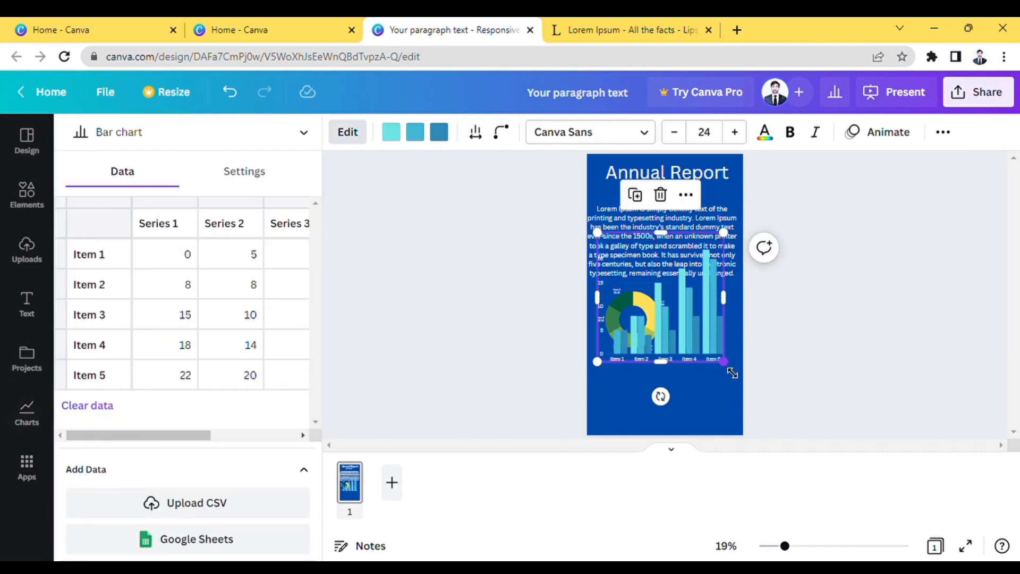
pyautogui.moveTo(732, 373); pyautogui.dragTo(707, 325)
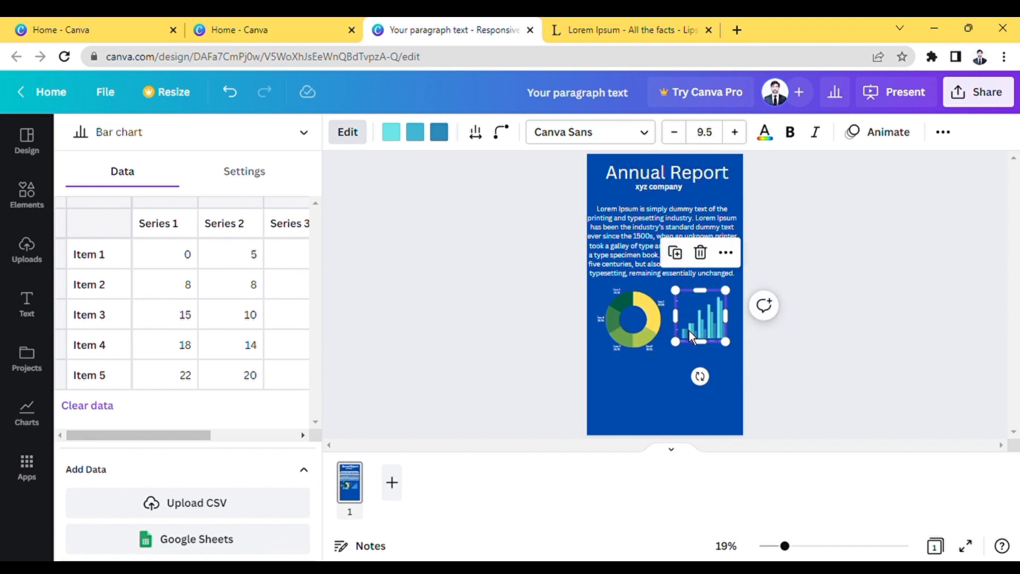
# Set the bar chart's Series 2 values to 52 for Item 1 and 55 for Item 3
pyautogui.click(256, 262)
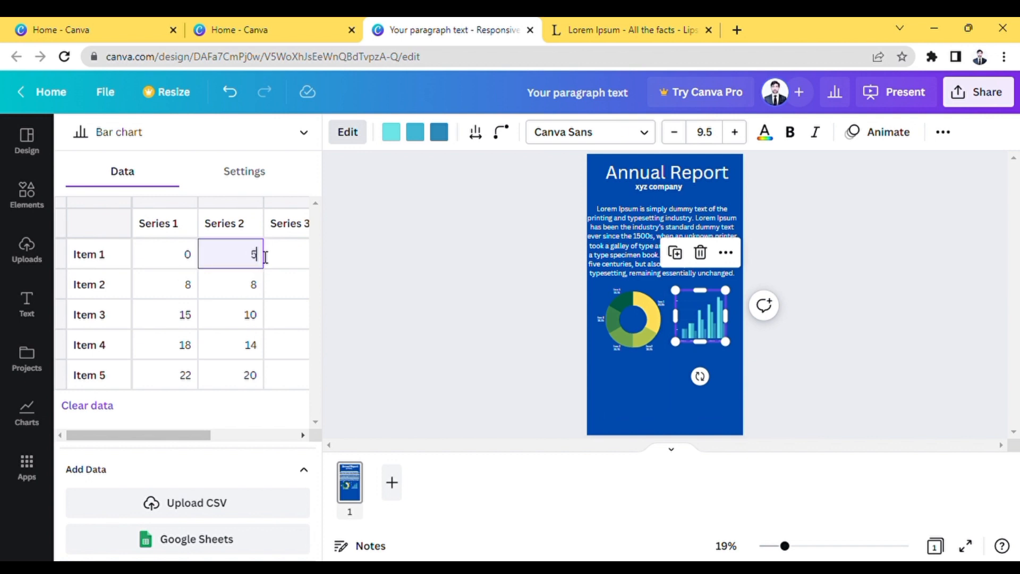
pyautogui.write('23')
pyautogui.press('BackSpace')
pyautogui.click(259, 292)
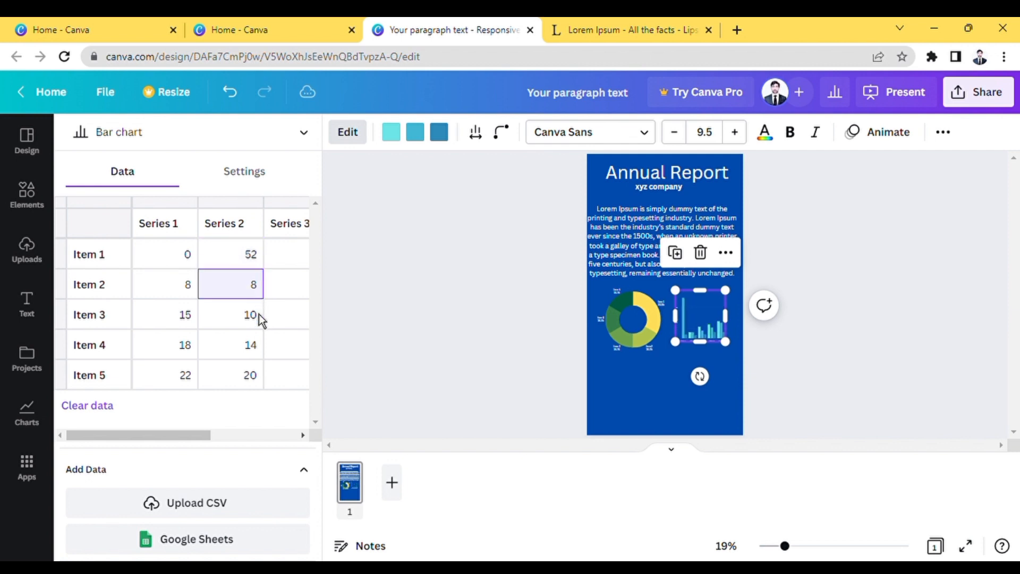
pyautogui.press('Down')
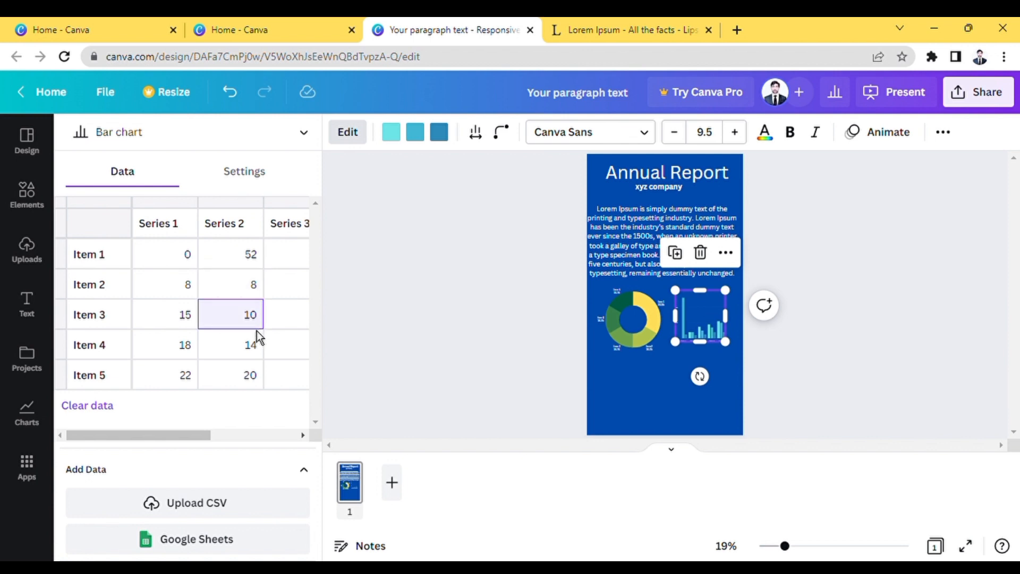
pyautogui.write('55')
pyautogui.press('Down')
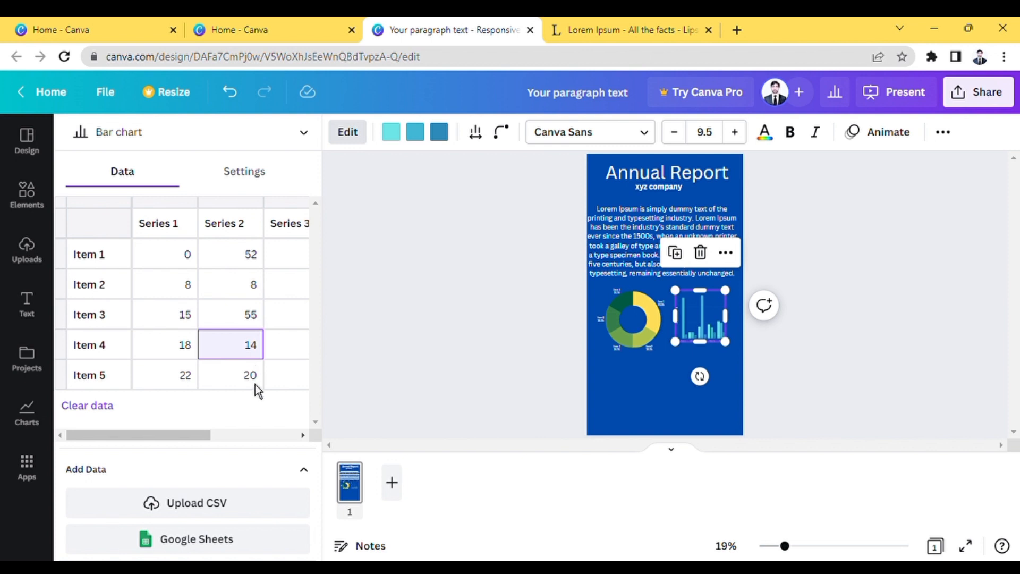
# Set the bar chart's Series 2 value for Item 5 to 25 and finish editing the chart data
pyautogui.click(255, 384)
pyautogui.write('2')
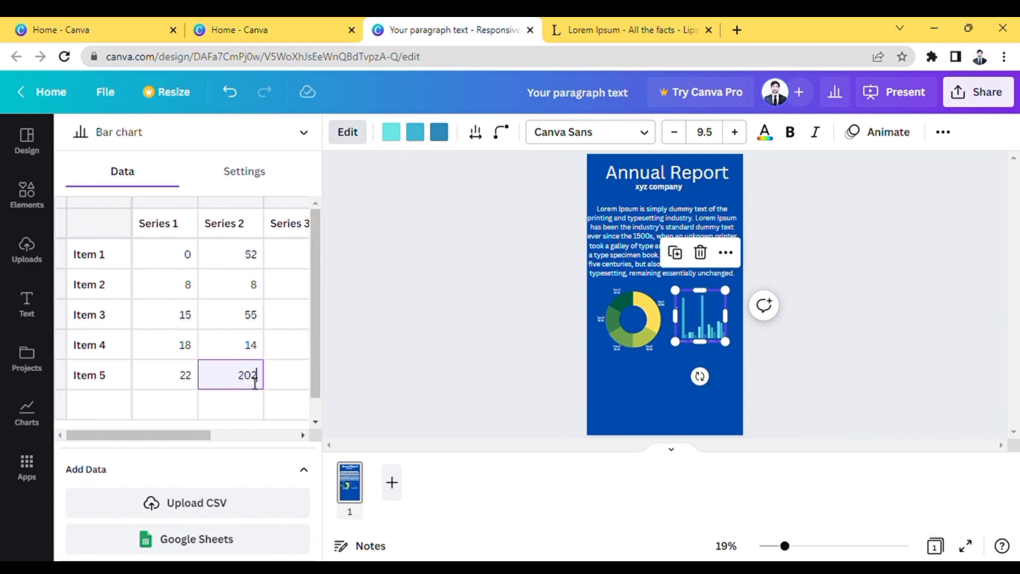
pyautogui.press('BackSpace')
pyautogui.press('BackSpace')
pyautogui.write('5')
pyautogui.press('Return')
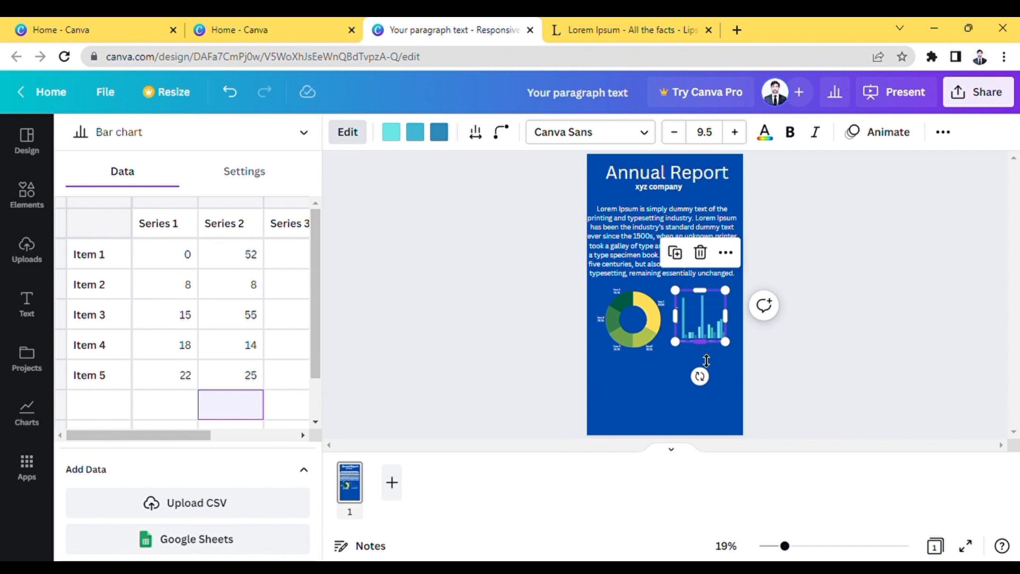
pyautogui.click(671, 397)
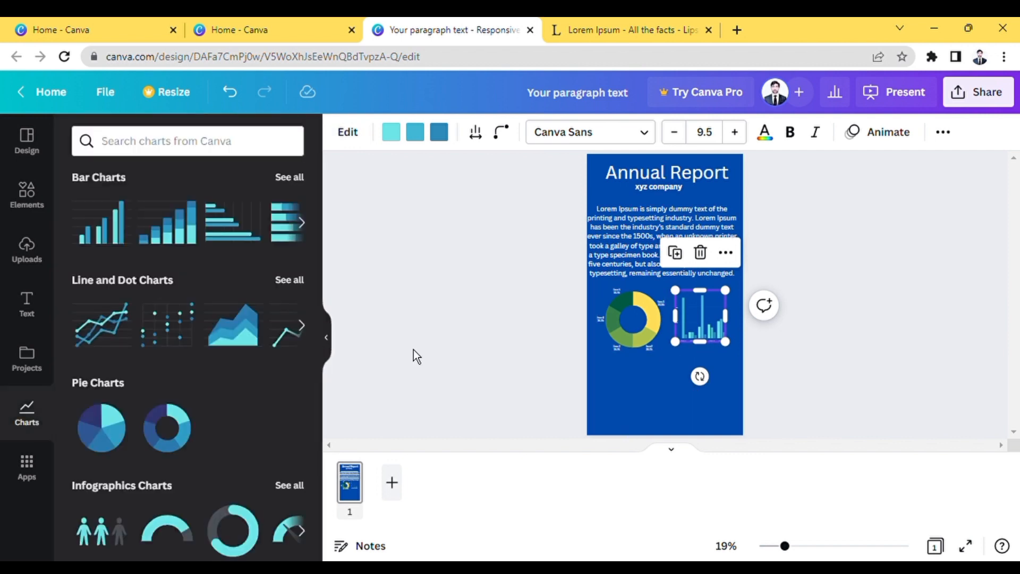
# Find the Bitcoin coin with rising arrow graphic using the element search term "crypto", and place it, shrunk, in the page's lower-left corner
pyautogui.click(32, 198)
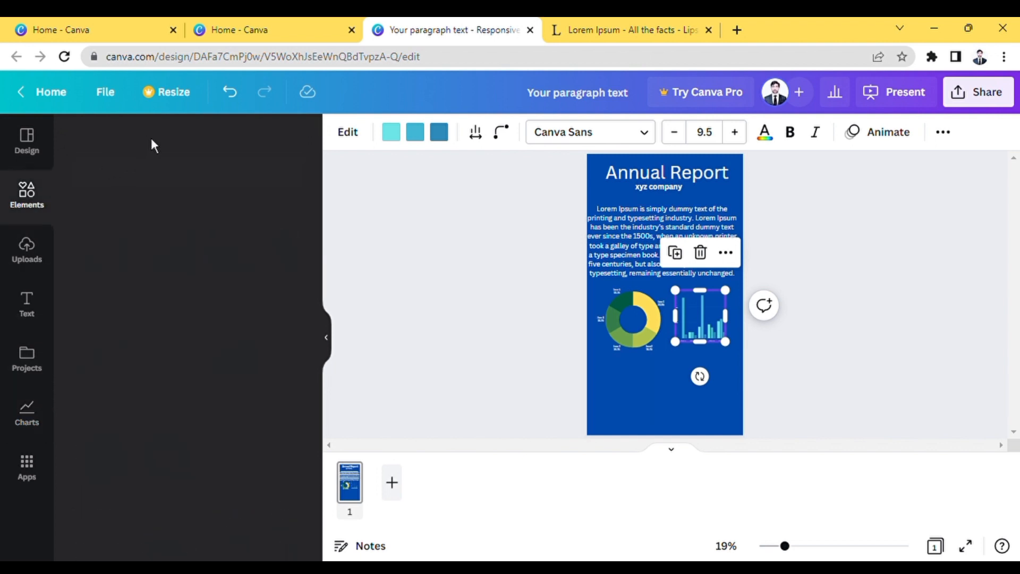
pyautogui.click(173, 141)
pyautogui.write('cr')
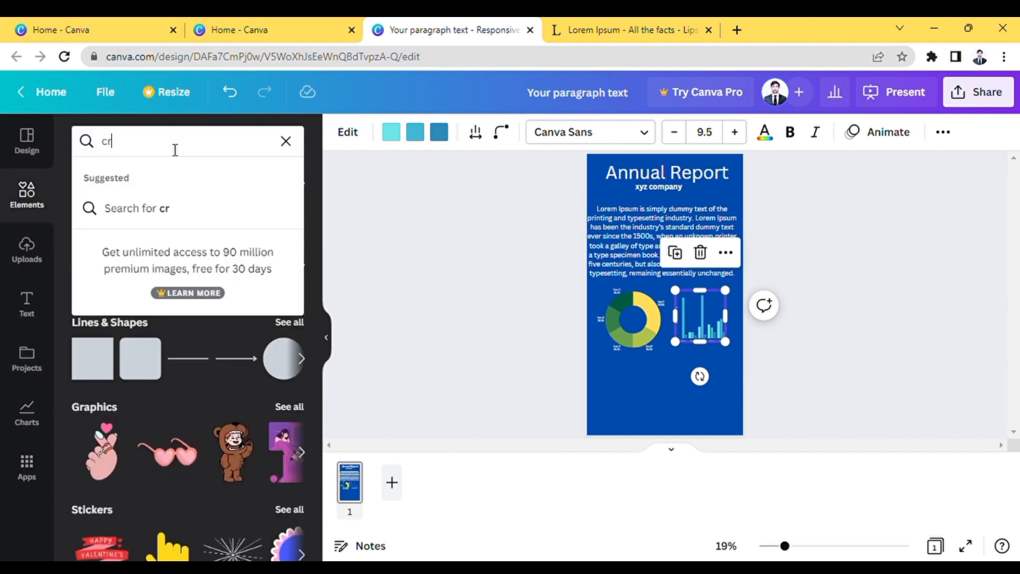
pyautogui.write('ypto')
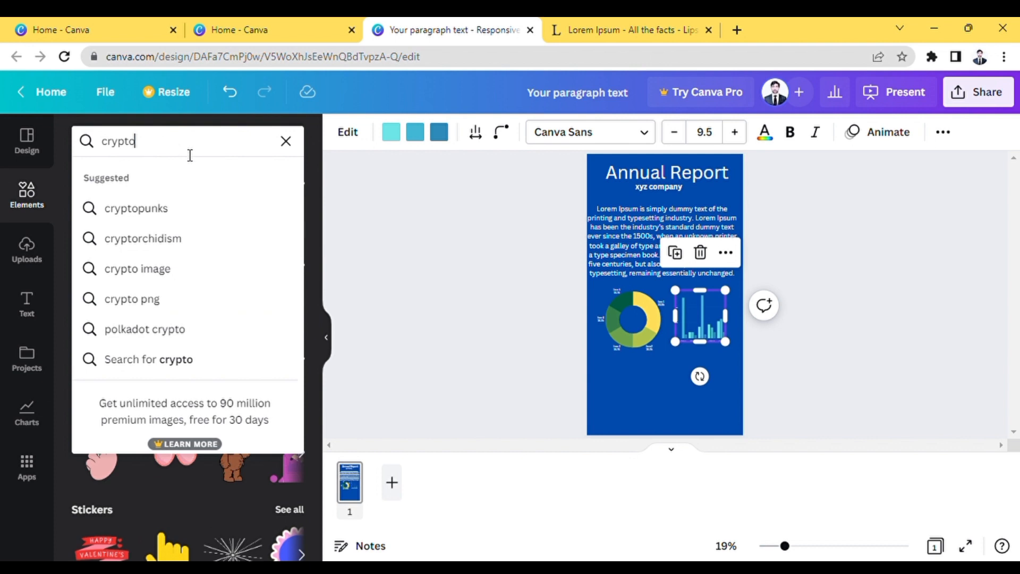
pyautogui.press('Return')
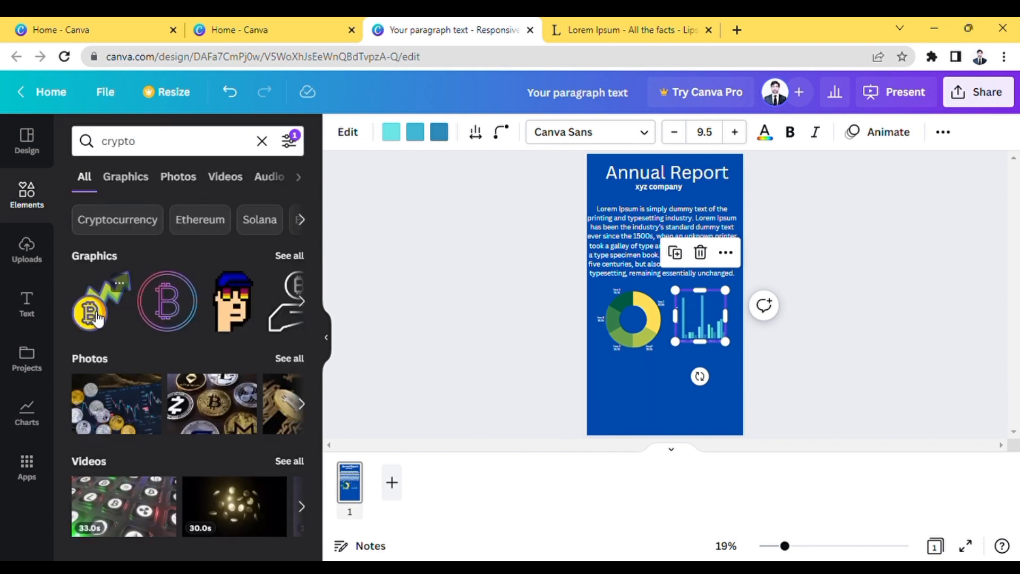
pyautogui.click(96, 313)
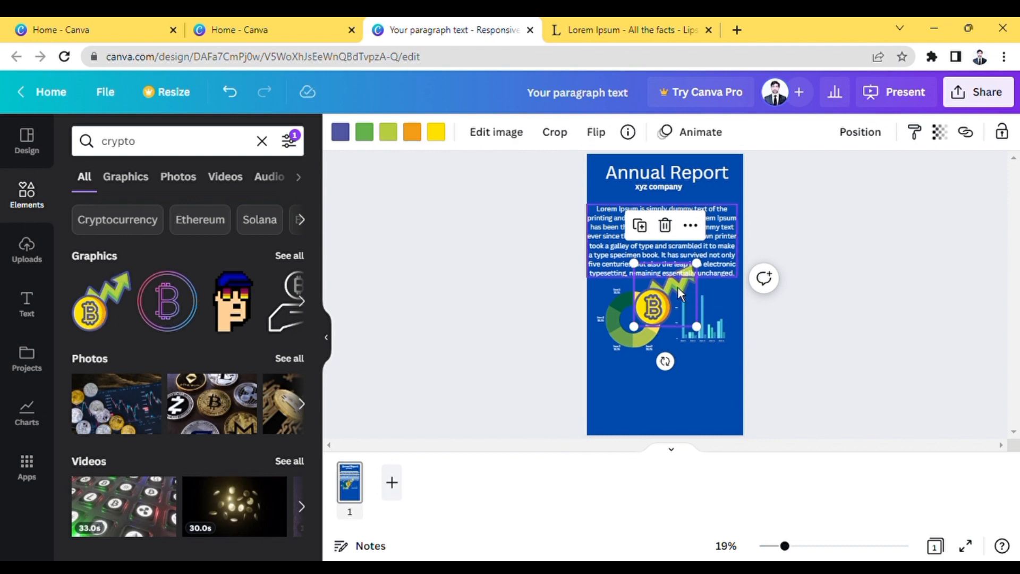
pyautogui.moveTo(667, 305); pyautogui.dragTo(643, 434)
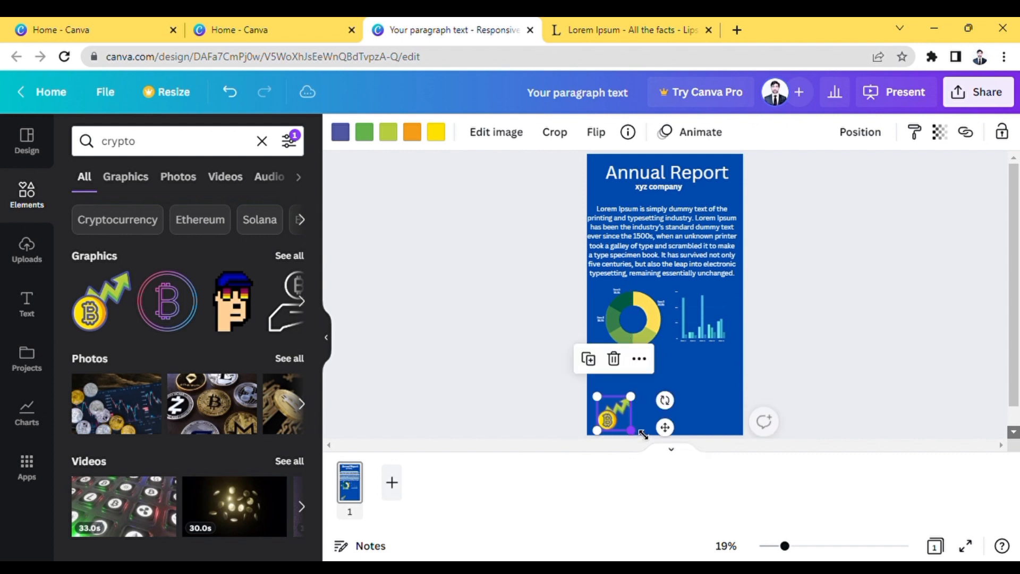
pyautogui.click(566, 412)
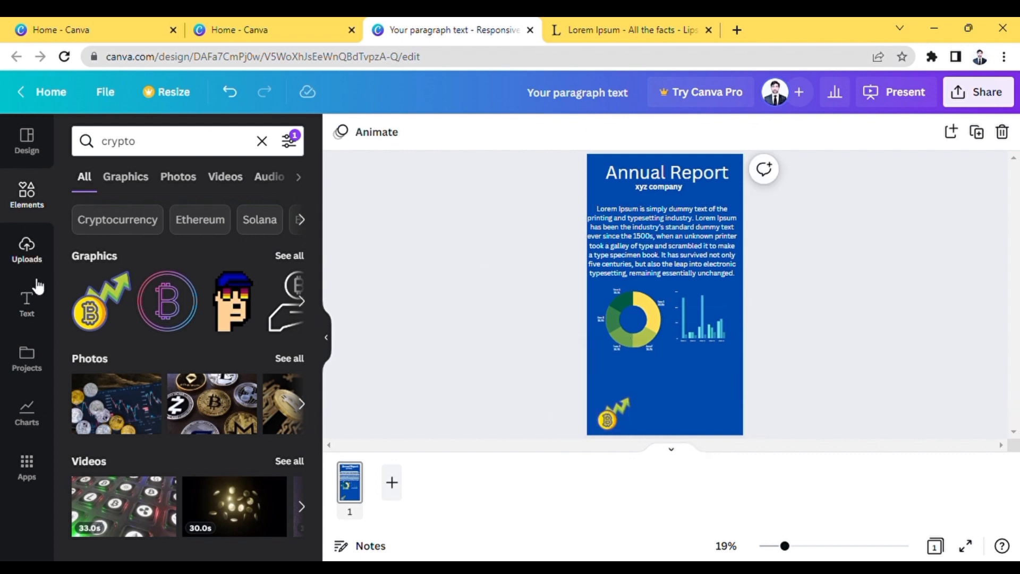
# Add a subheading beside the Bitcoin graphic at the foot of the page with the text "xyz company"
pyautogui.click(30, 303)
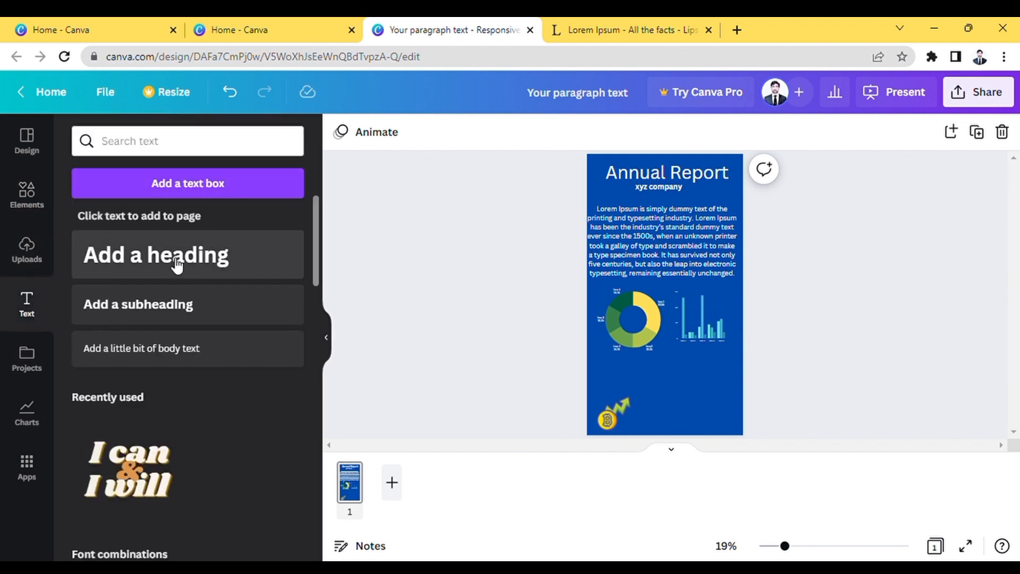
pyautogui.click(200, 312)
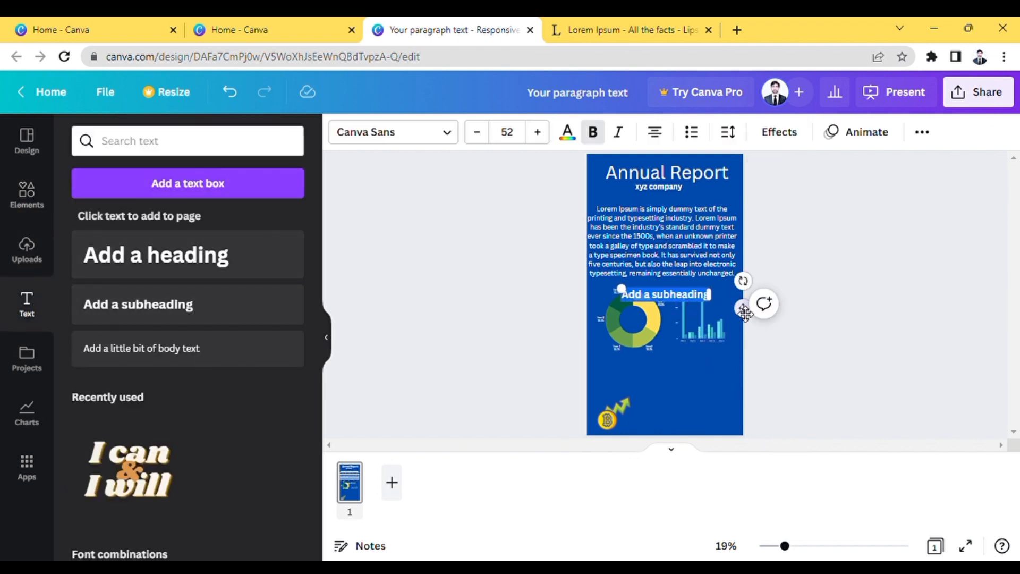
pyautogui.moveTo(751, 353); pyautogui.dragTo(758, 431)
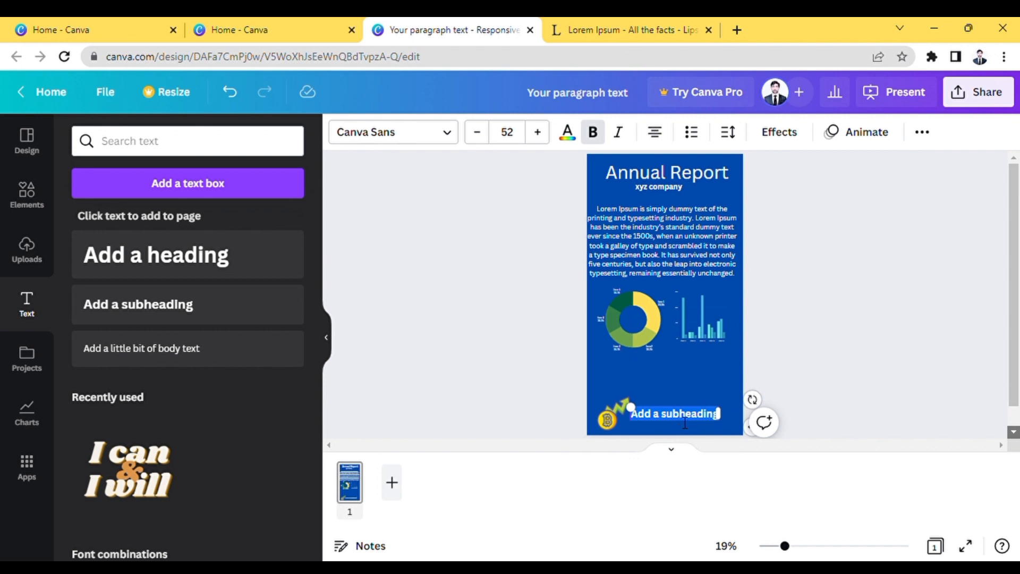
pyautogui.press('BackSpace')
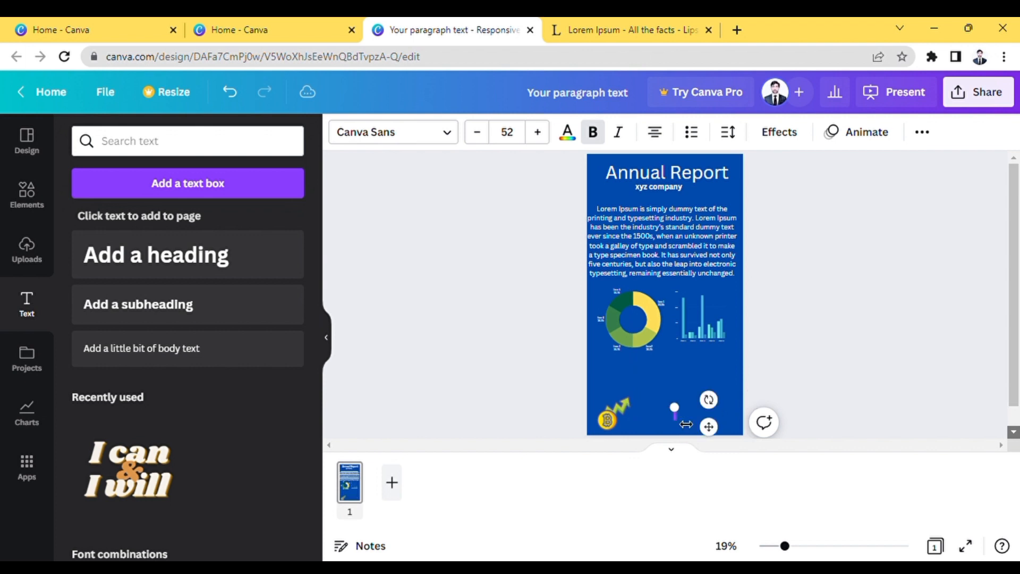
pyautogui.write('x')
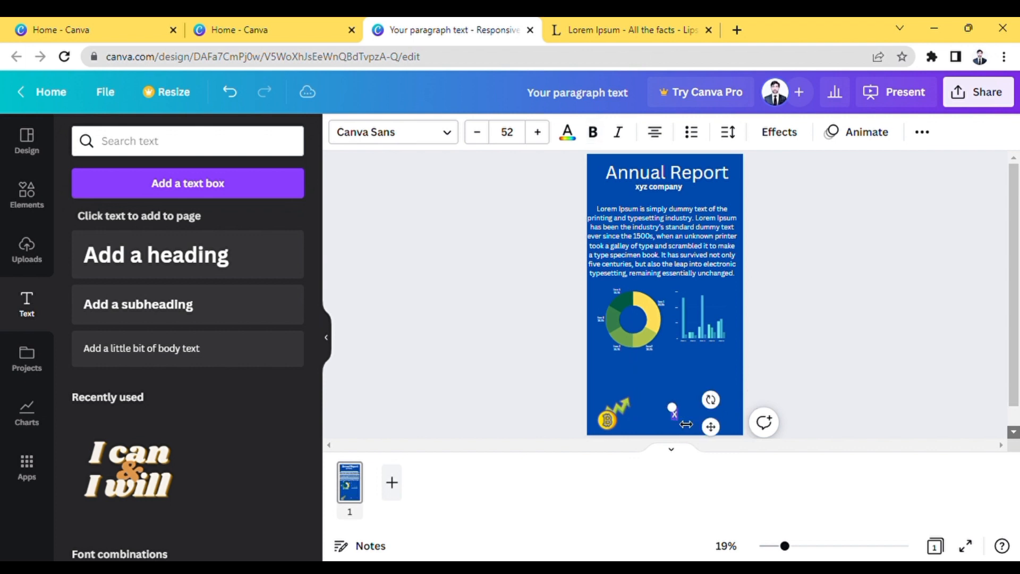
pyautogui.write('yz')
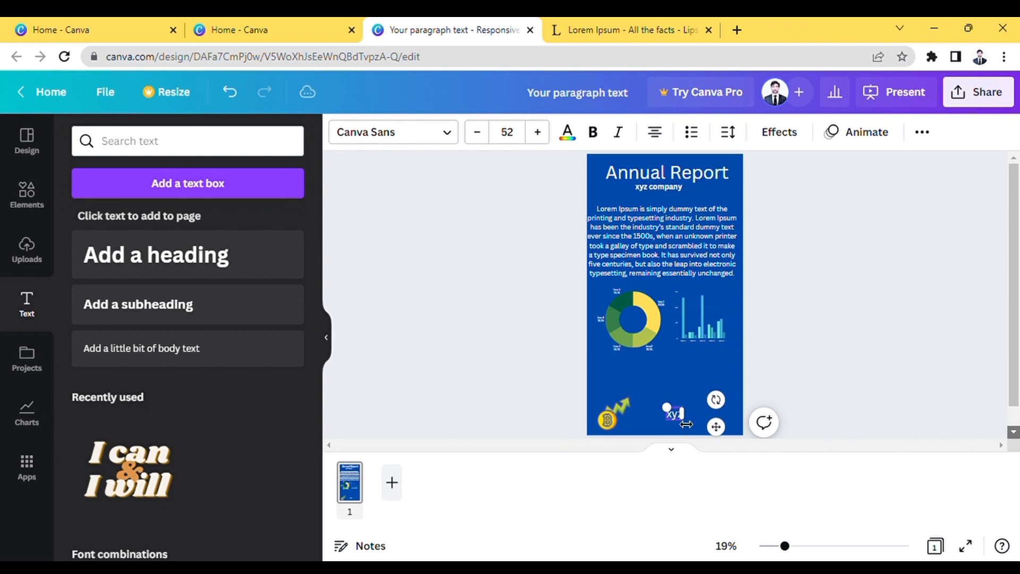
pyautogui.write(' comp')
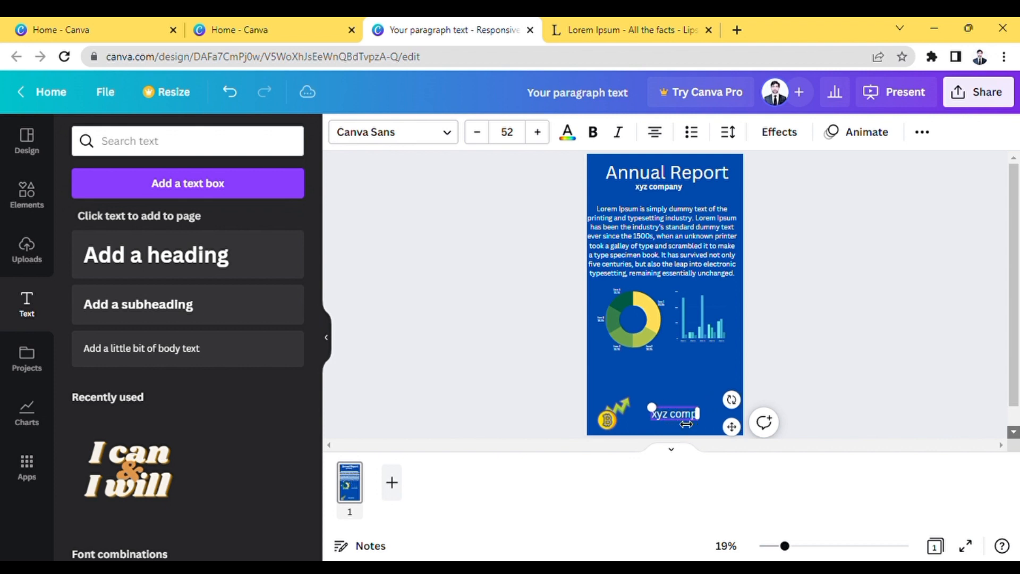
pyautogui.write('any')
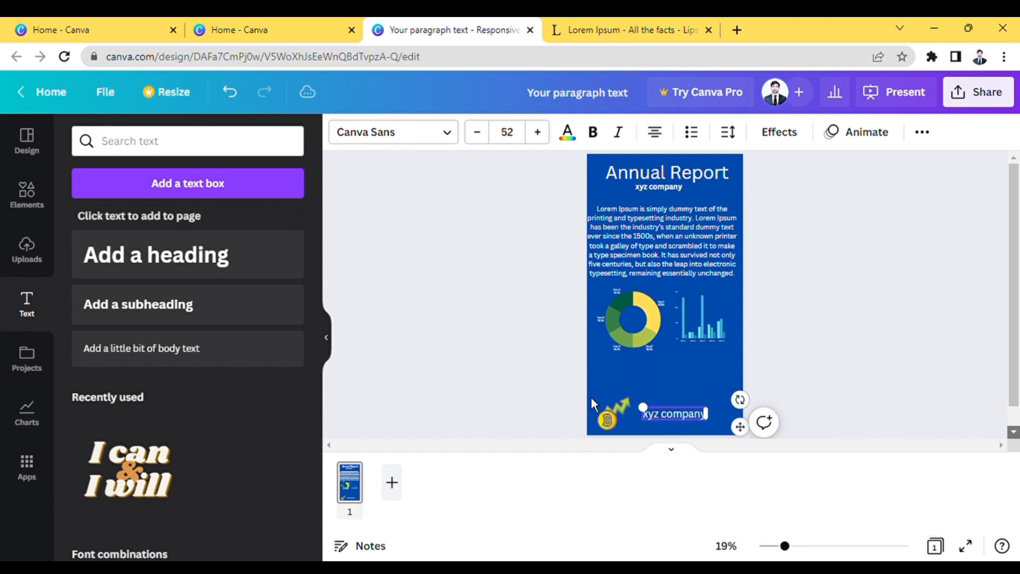
pyautogui.click(149, 141)
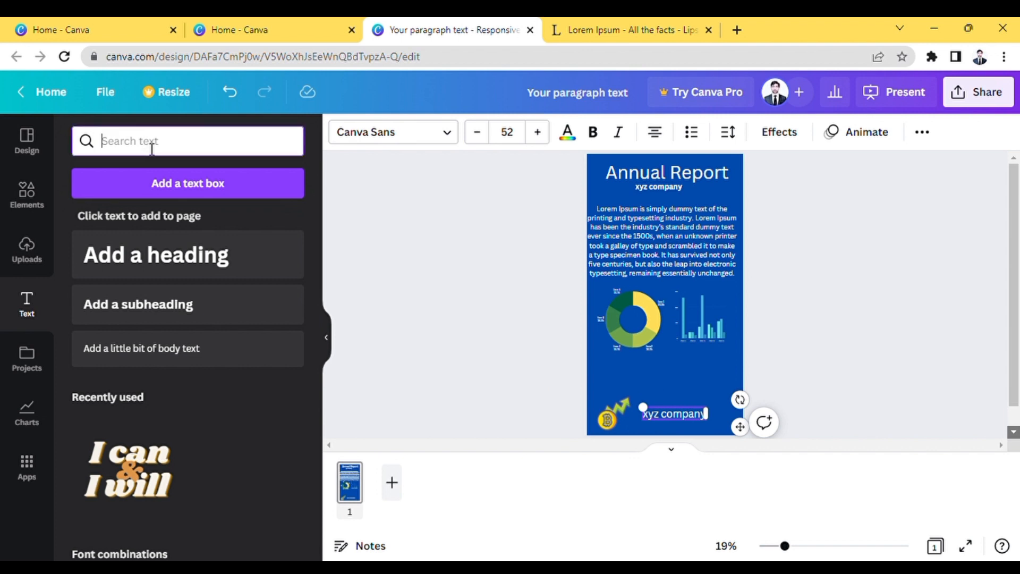
pyautogui.write('line')
pyautogui.press('Return')
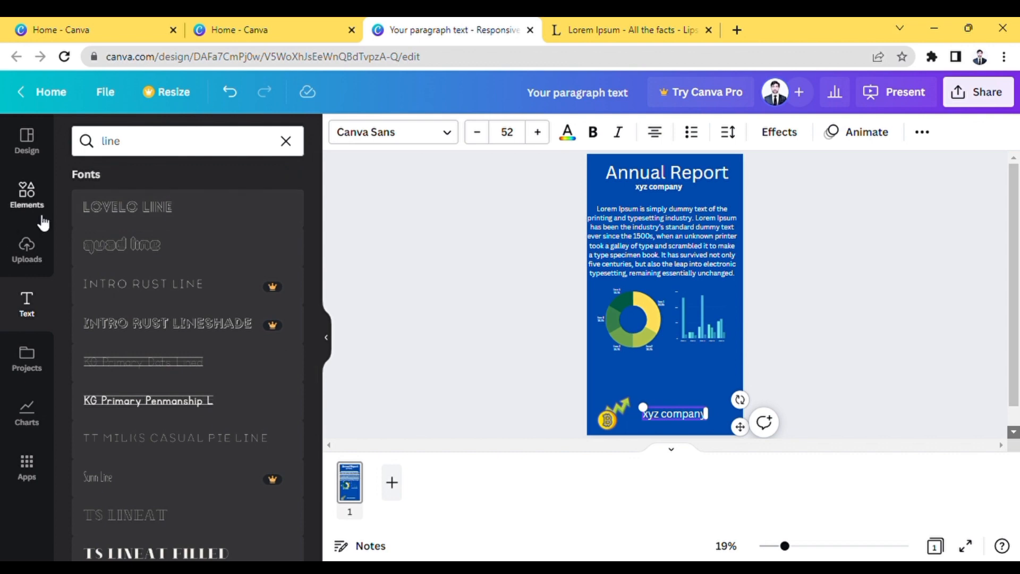
# Search the design elements for "line" and add the dotted line to the page
pyautogui.click(27, 194)
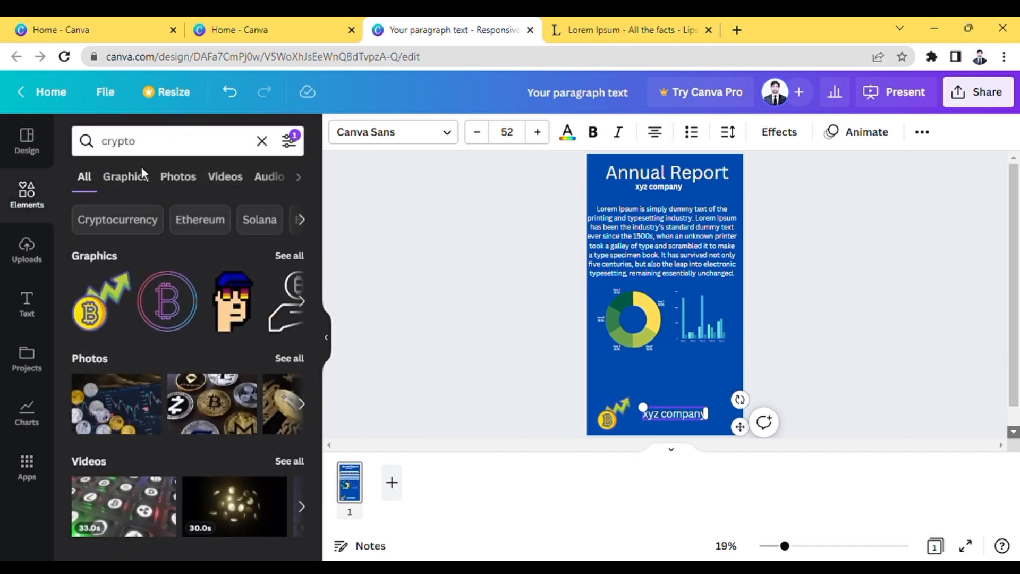
pyautogui.doubleClick(172, 153)
pyautogui.write('line')
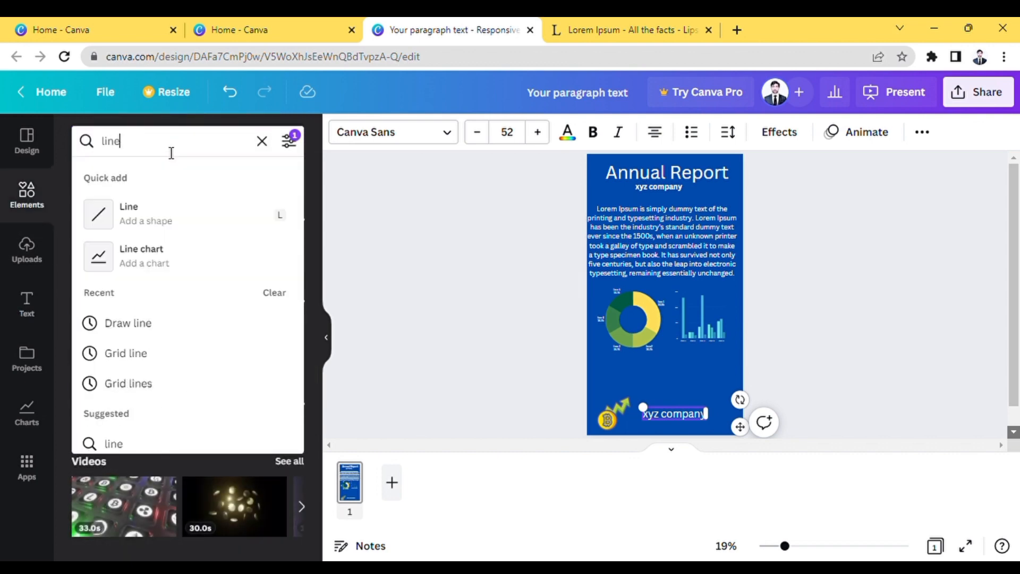
pyautogui.press('Return')
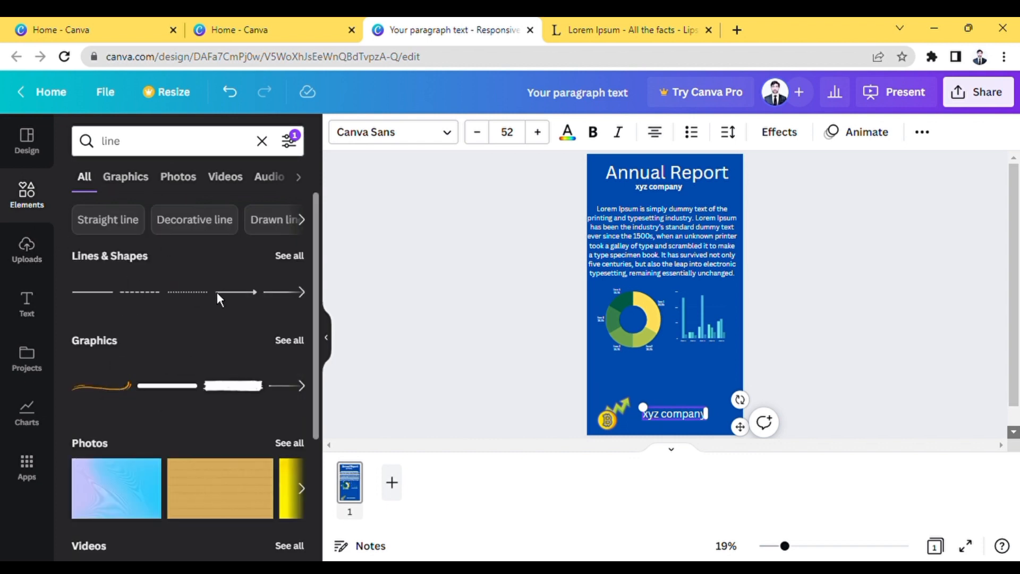
pyautogui.click(187, 298)
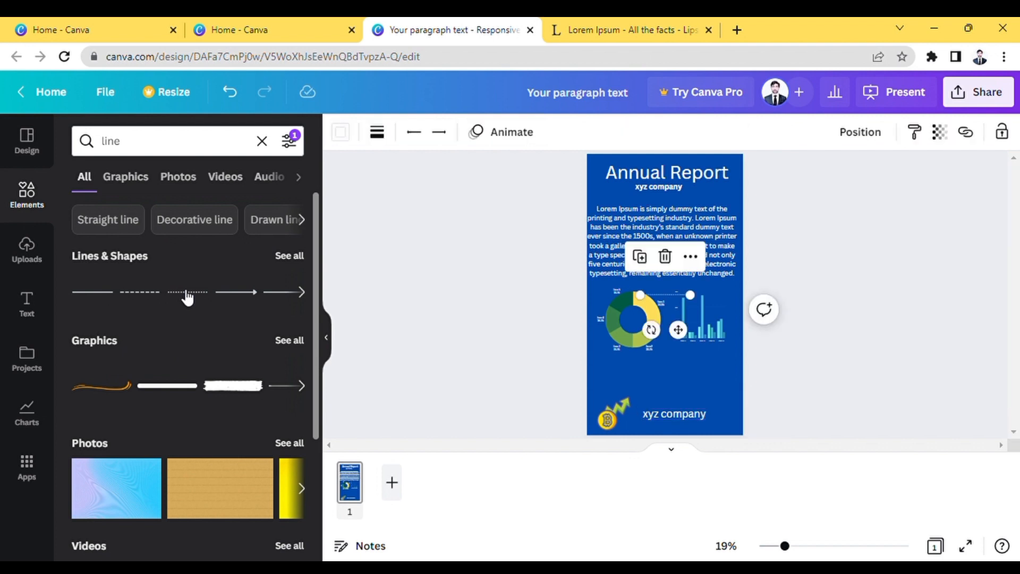
# Lengthen the dotted line and position it just above the Bitcoin graphic and the footer's company text
pyautogui.moveTo(678, 330); pyautogui.dragTo(646, 427)
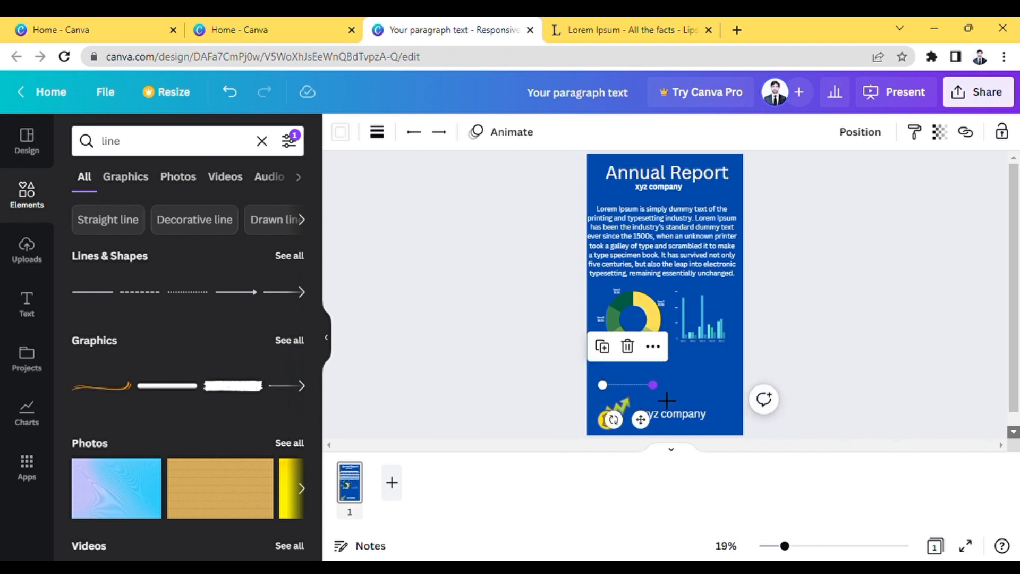
pyautogui.moveTo(653, 384); pyautogui.dragTo(719, 397)
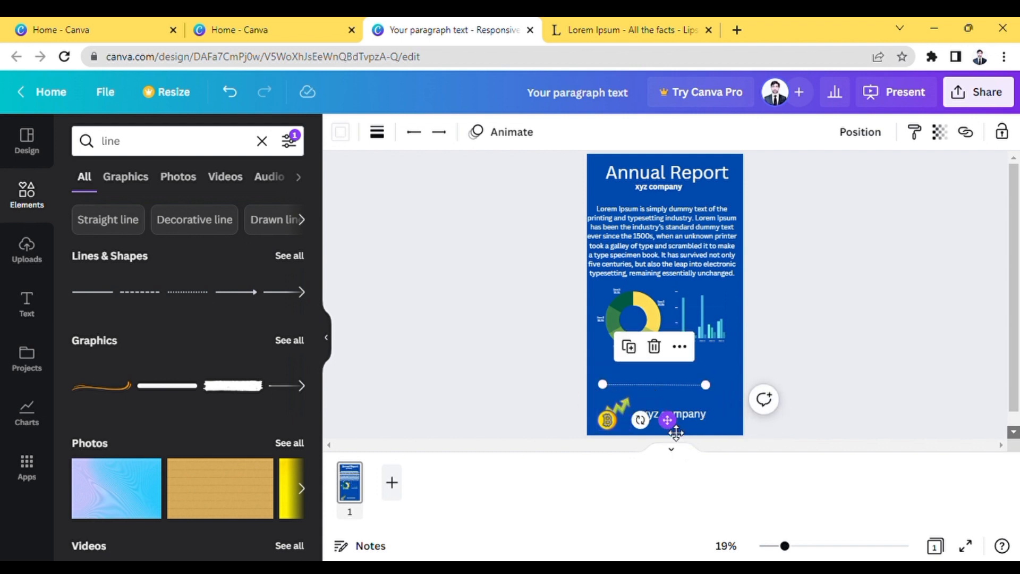
pyautogui.moveTo(675, 433); pyautogui.dragTo(676, 445)
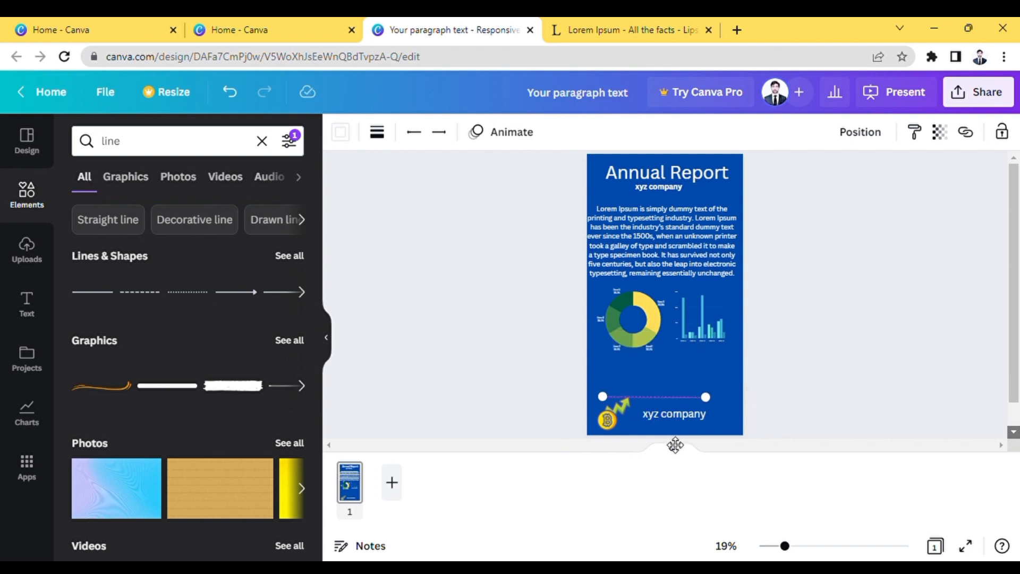
pyautogui.moveTo(675, 445); pyautogui.dragTo(675, 443)
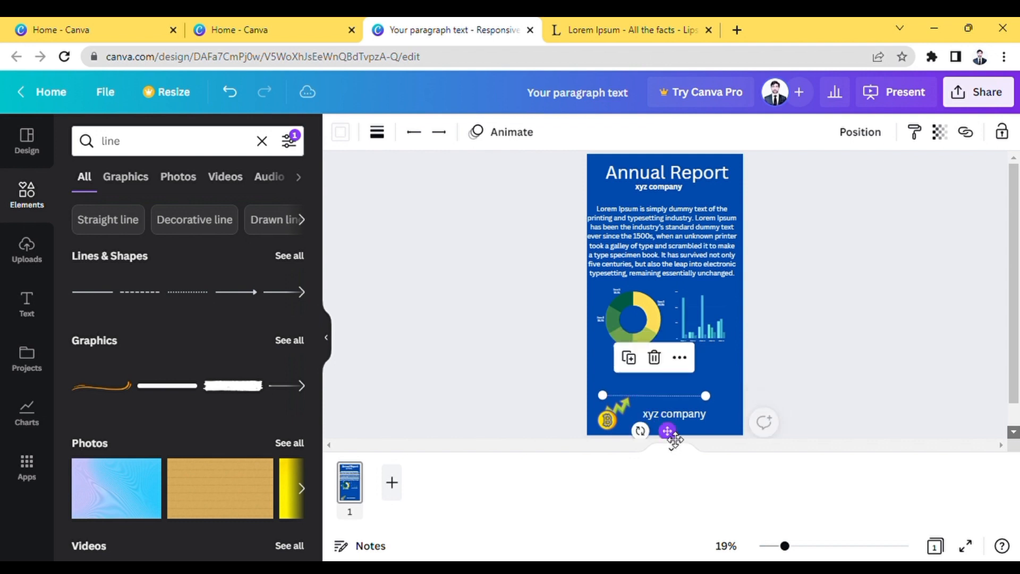
pyautogui.click(607, 374)
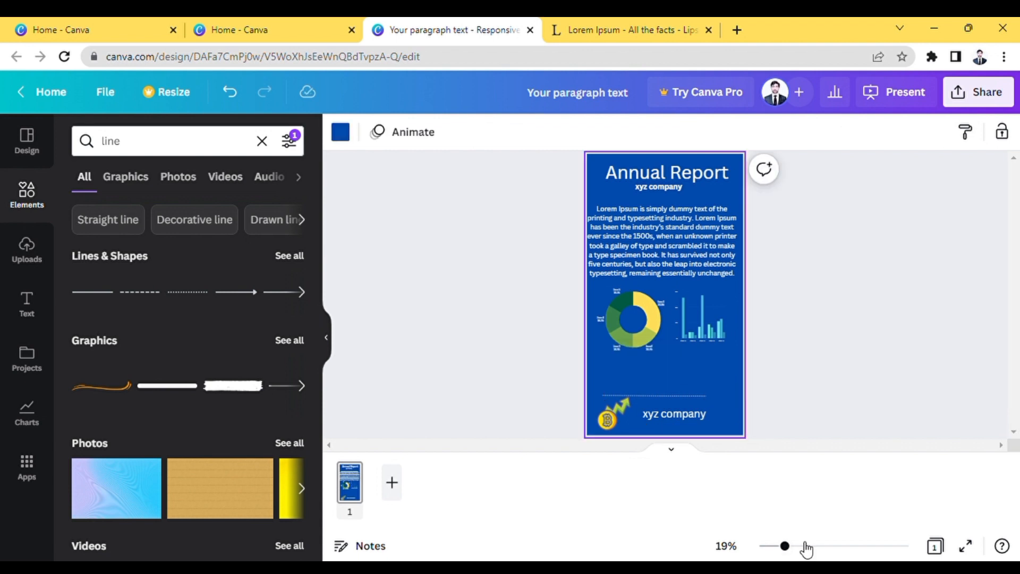
# Select the last sentence of the Lorem Ipsum paragraph, starting from "It has survived not only five centuries"
pyautogui.moveTo(805, 546); pyautogui.dragTo(799, 545)
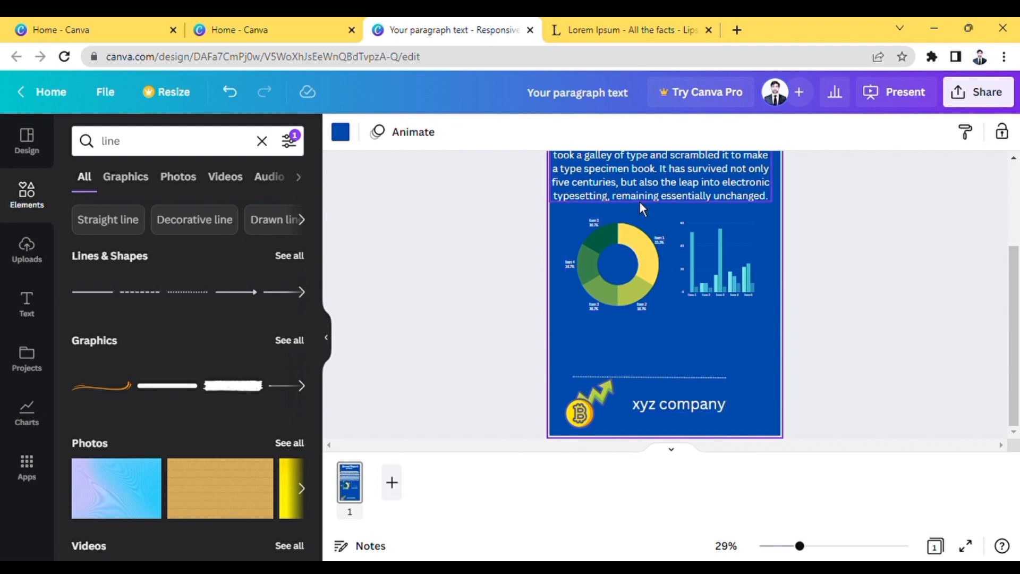
pyautogui.scroll(3, 773, 198)
pyautogui.click(772, 195)
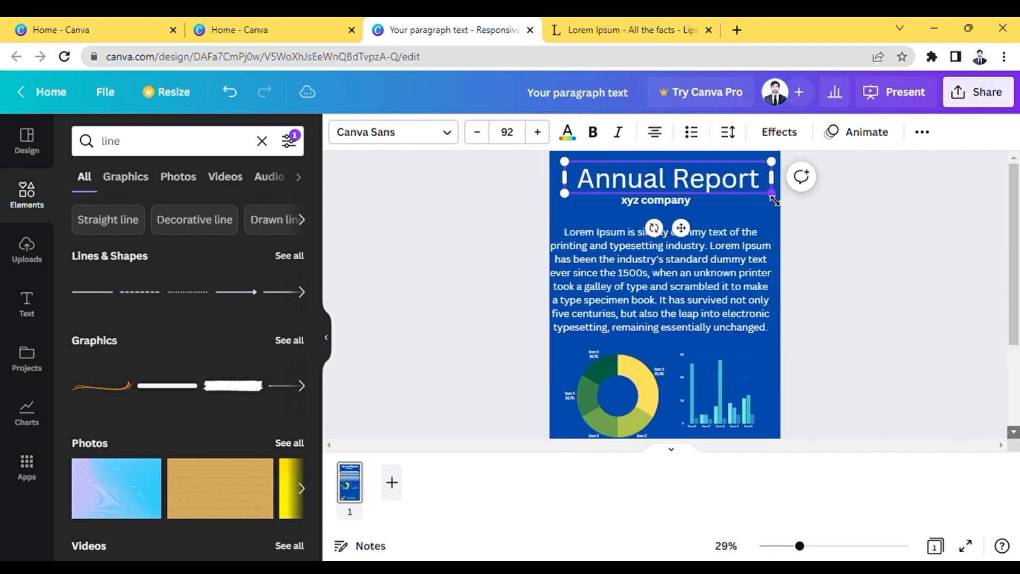
pyautogui.click(739, 315)
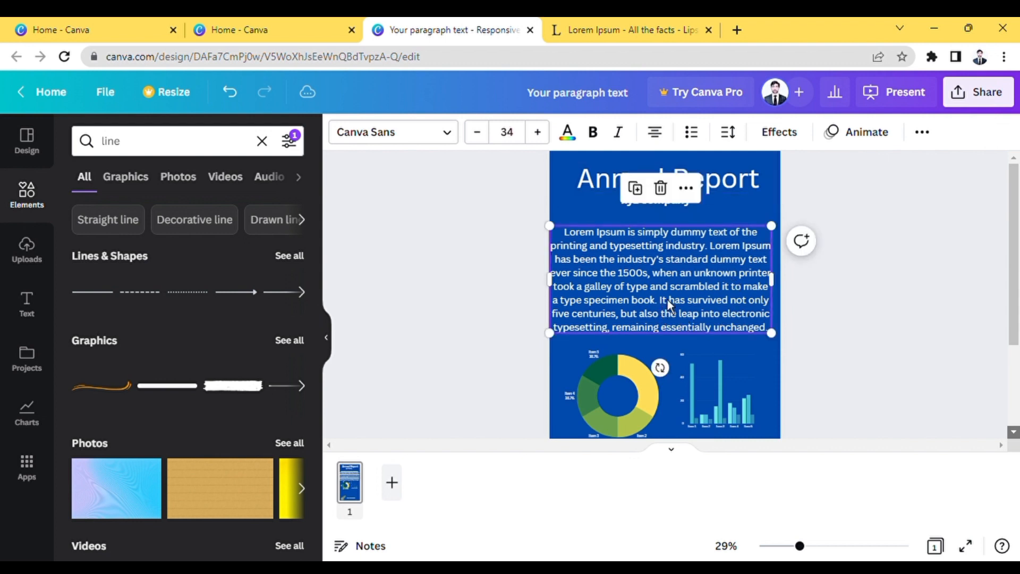
pyautogui.click(672, 311)
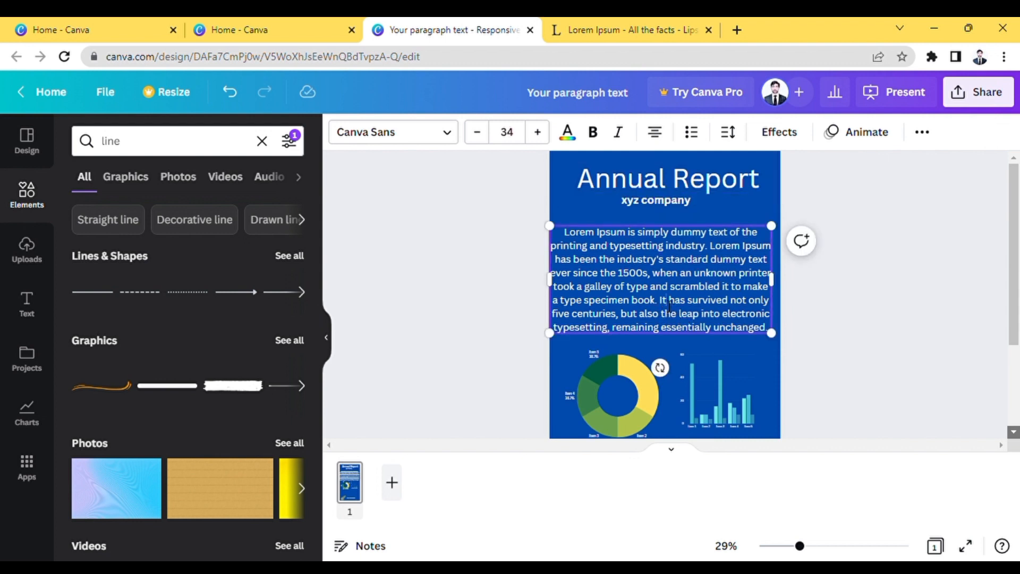
pyautogui.moveTo(669, 305); pyautogui.dragTo(776, 335)
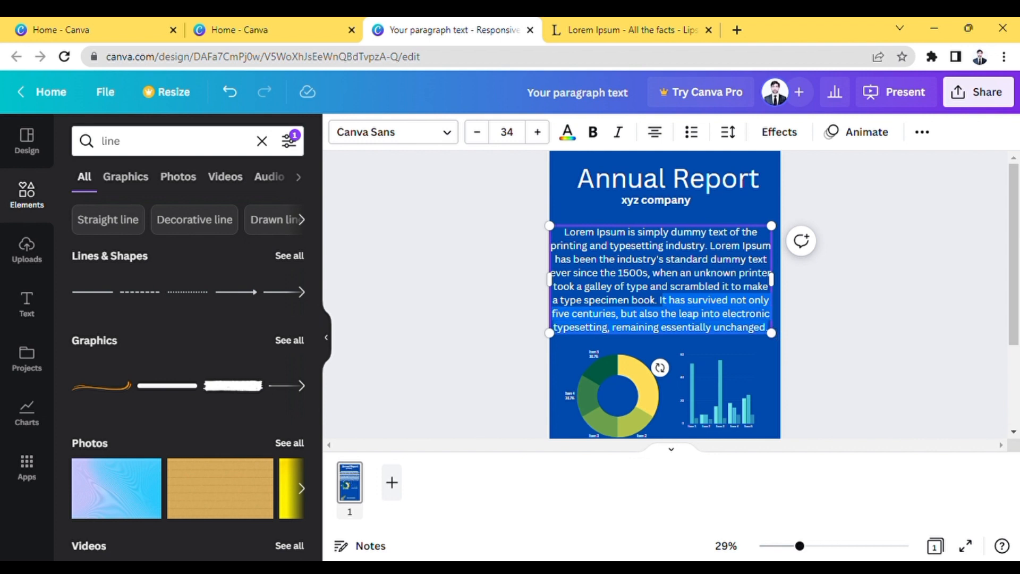
pyautogui.scroll(-3, 664, 295)
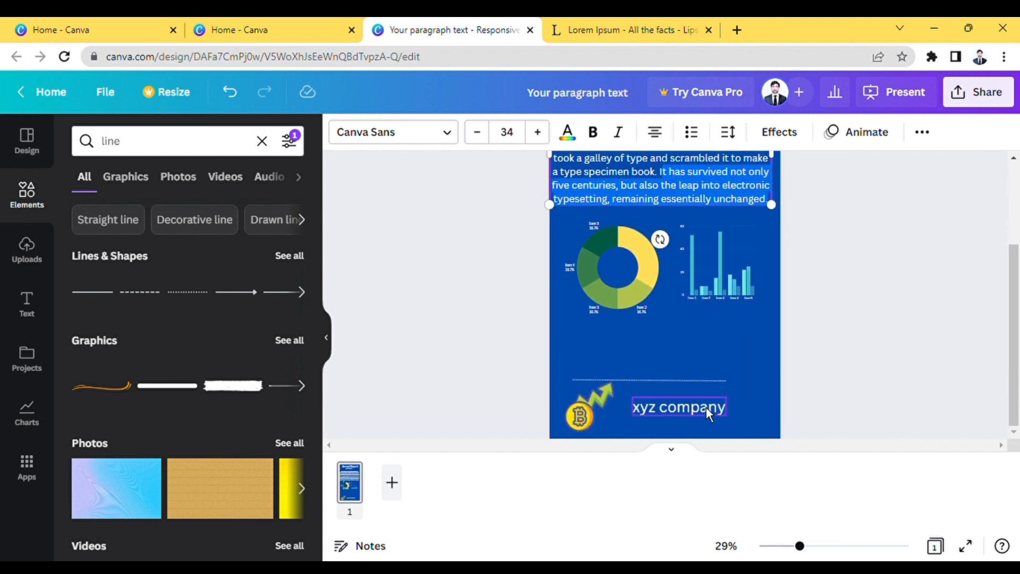
# Add a body text line below the donut chart reading "value 1 : is greater then a value two"
pyautogui.click(645, 361)
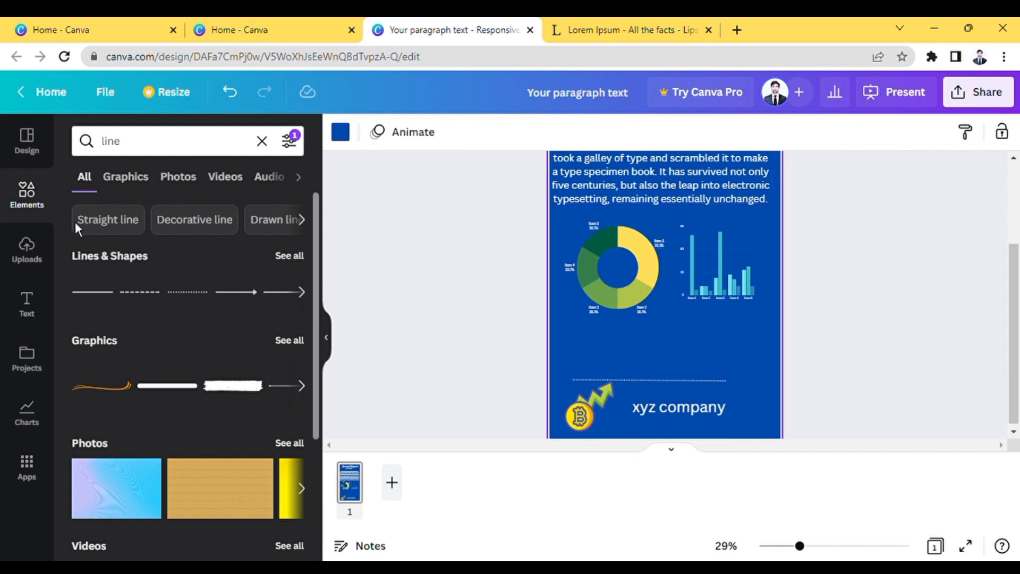
pyautogui.click(32, 319)
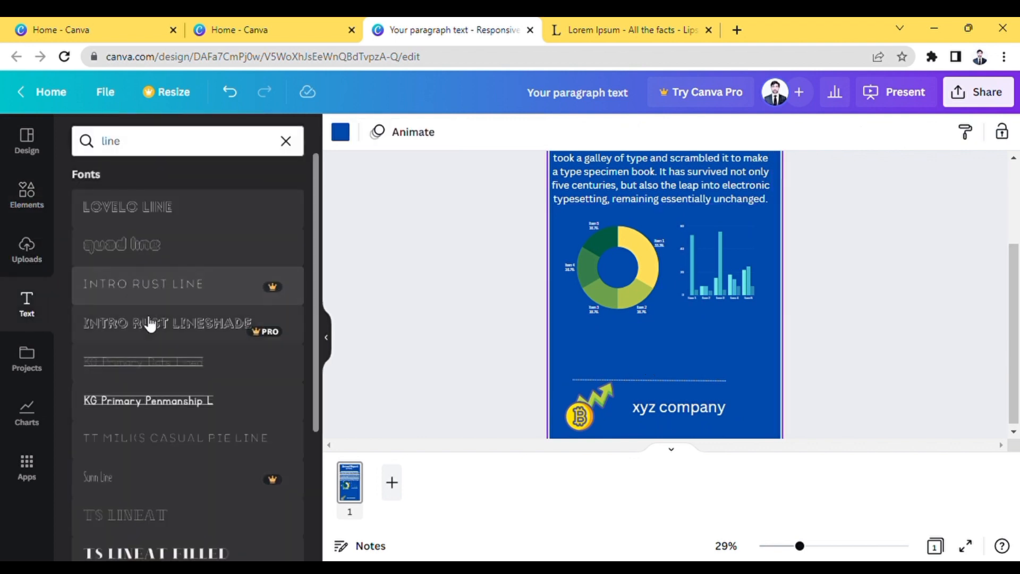
pyautogui.click(27, 307)
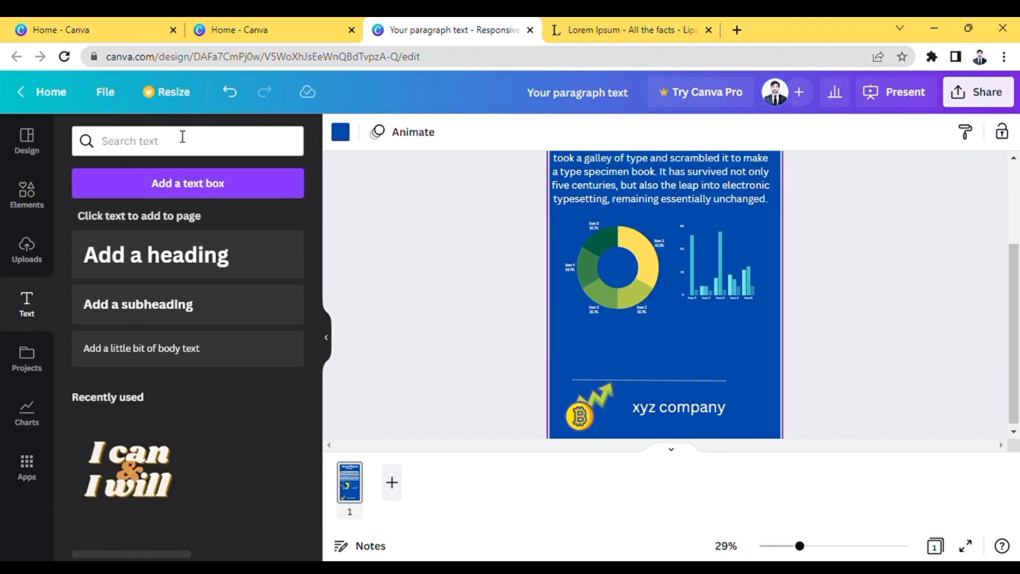
pyautogui.click(209, 353)
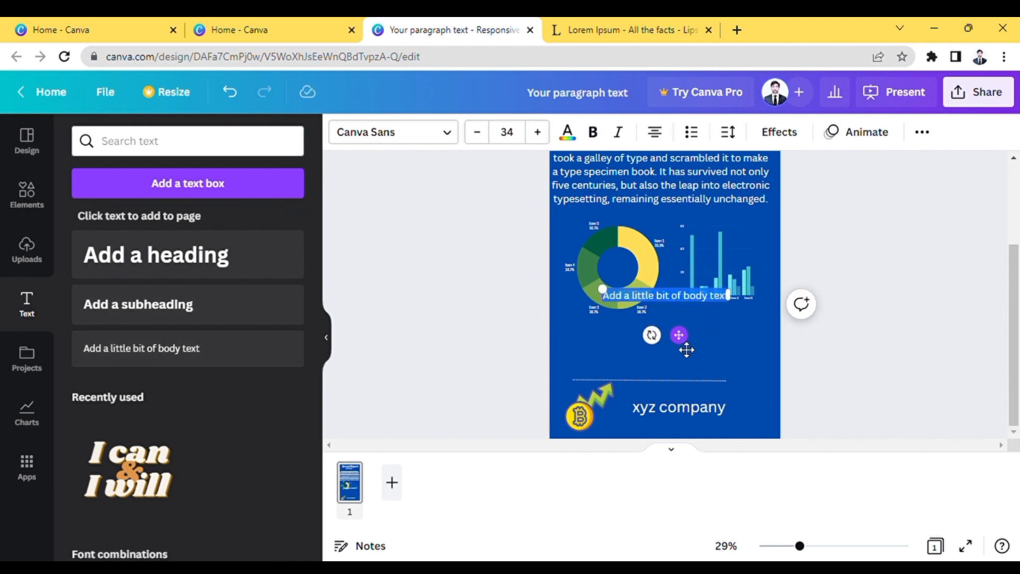
pyautogui.moveTo(686, 350); pyautogui.dragTo(652, 392)
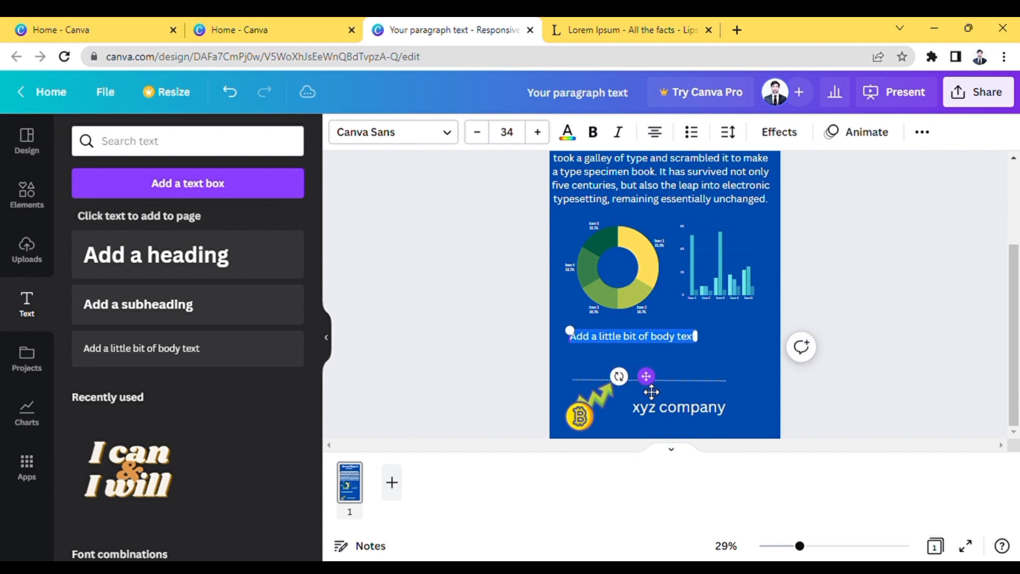
pyautogui.write('value')
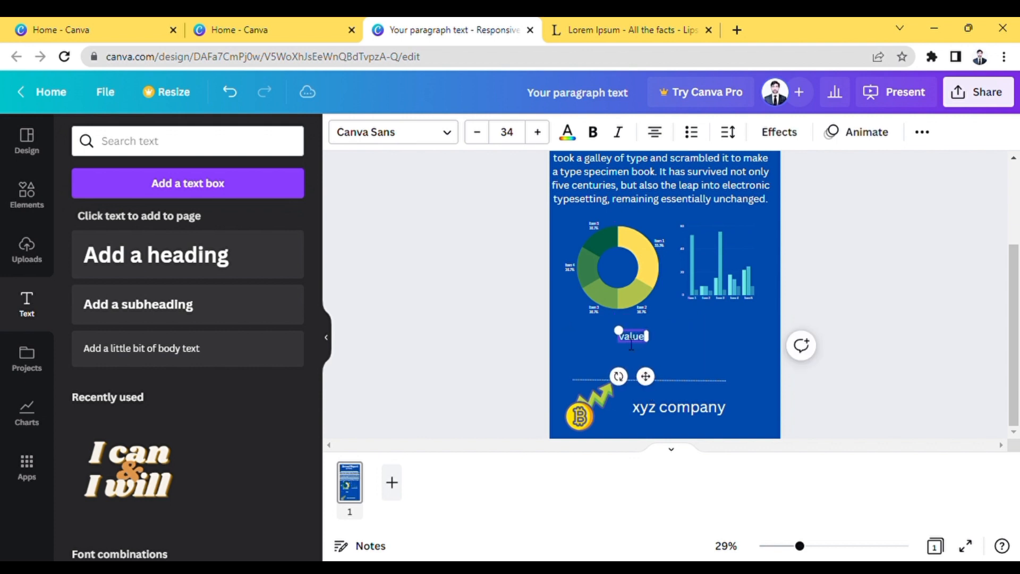
pyautogui.write(' 1 : is greate')
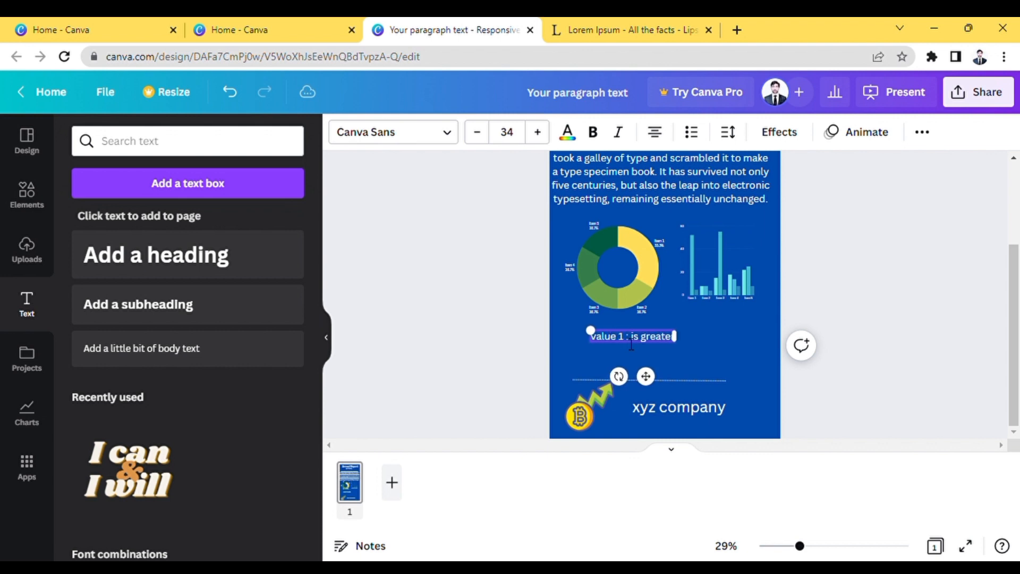
pyautogui.write('r then')
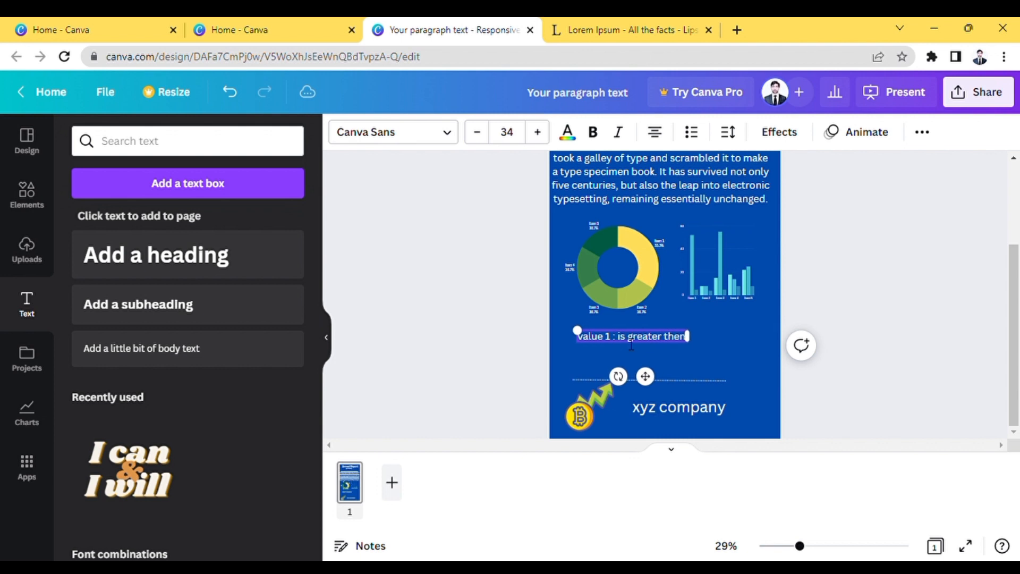
pyautogui.write(' a value ')
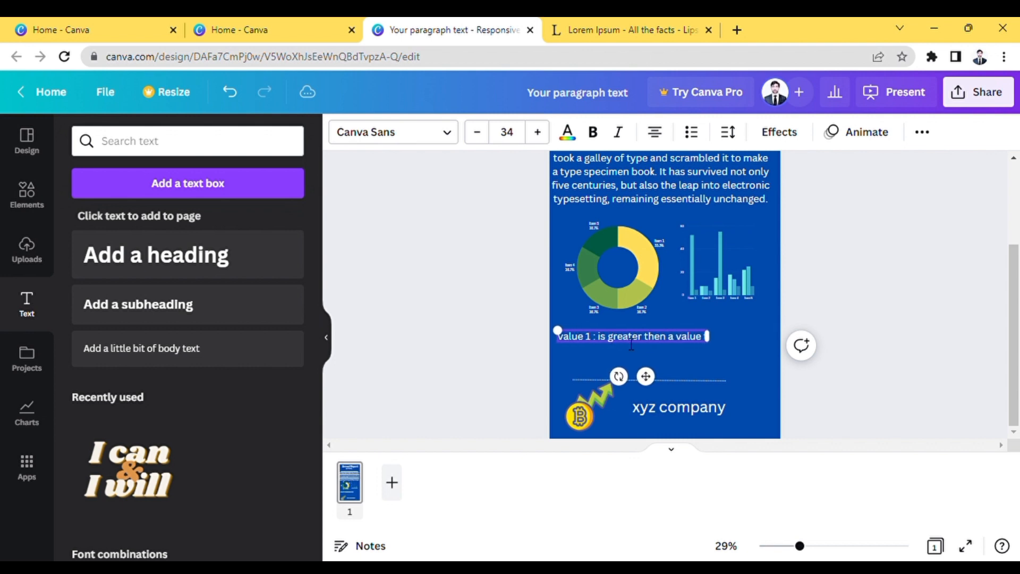
pyautogui.write('two')
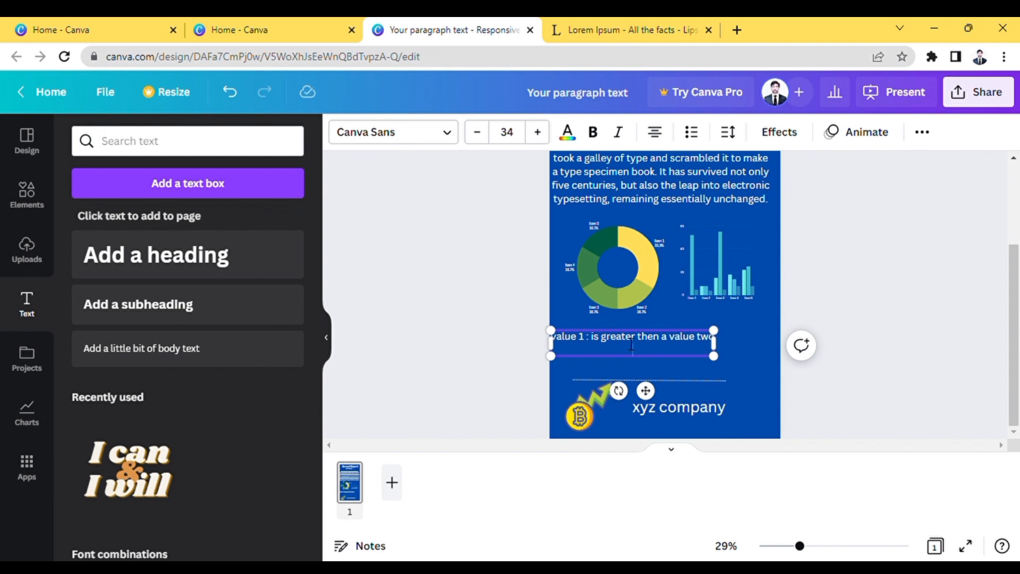
pyautogui.hotkey('ctrl', 'a')
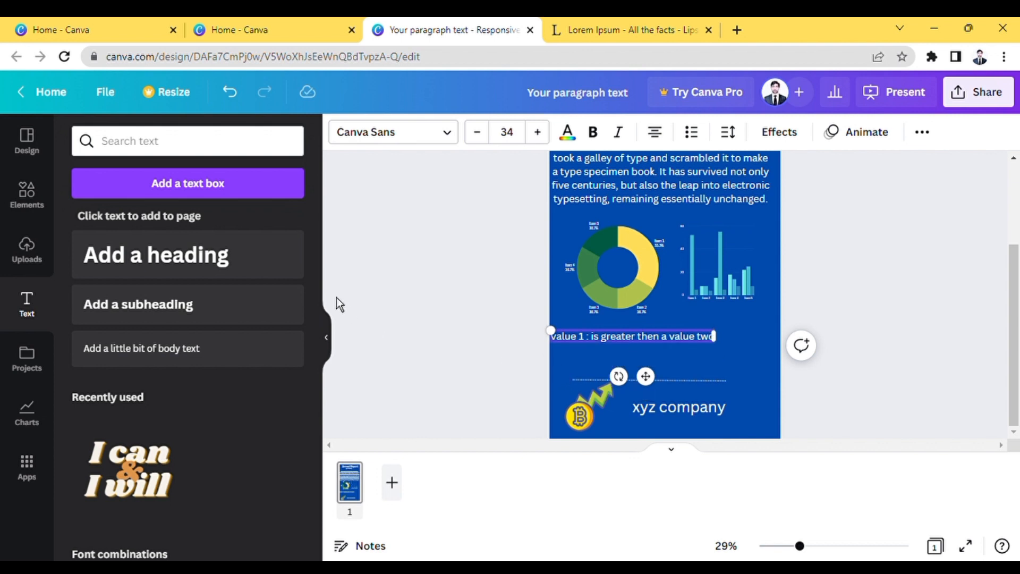
# Add a second body text line beneath the value 1 line reading "value 2 which is smaller then other value"
pyautogui.click(163, 350)
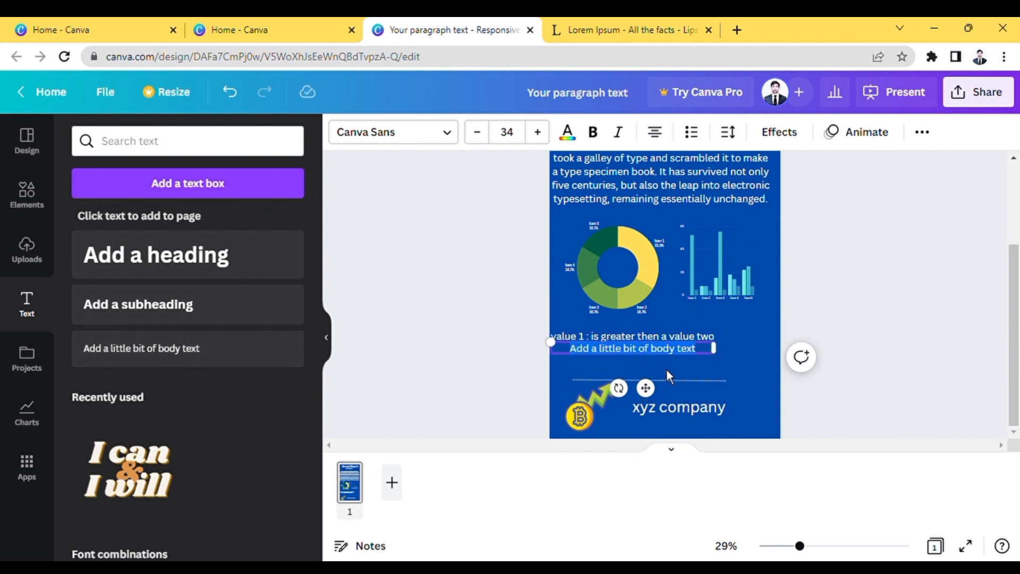
pyautogui.moveTo(653, 399); pyautogui.dragTo(652, 411)
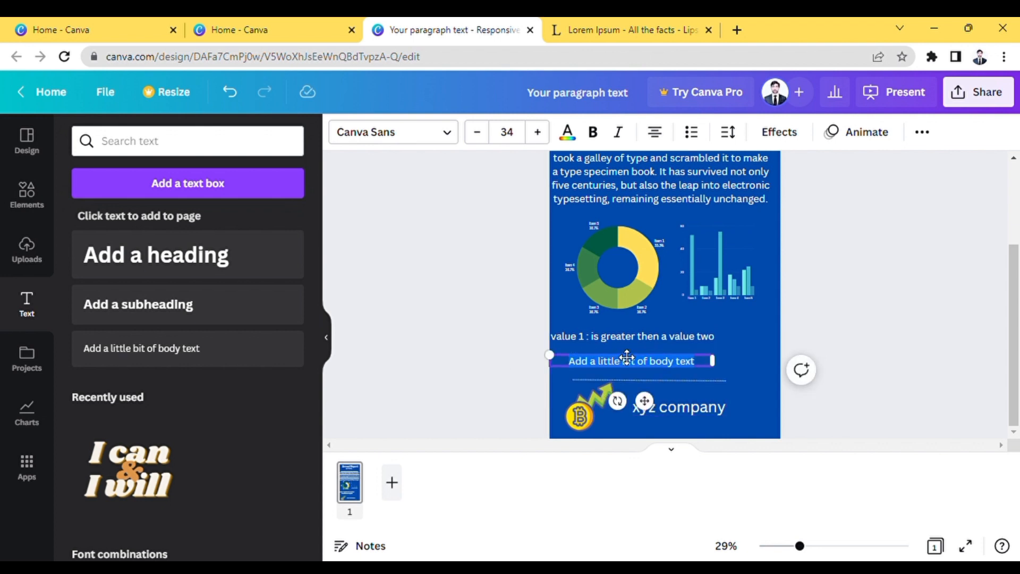
pyautogui.press('BackSpace')
pyautogui.write('value')
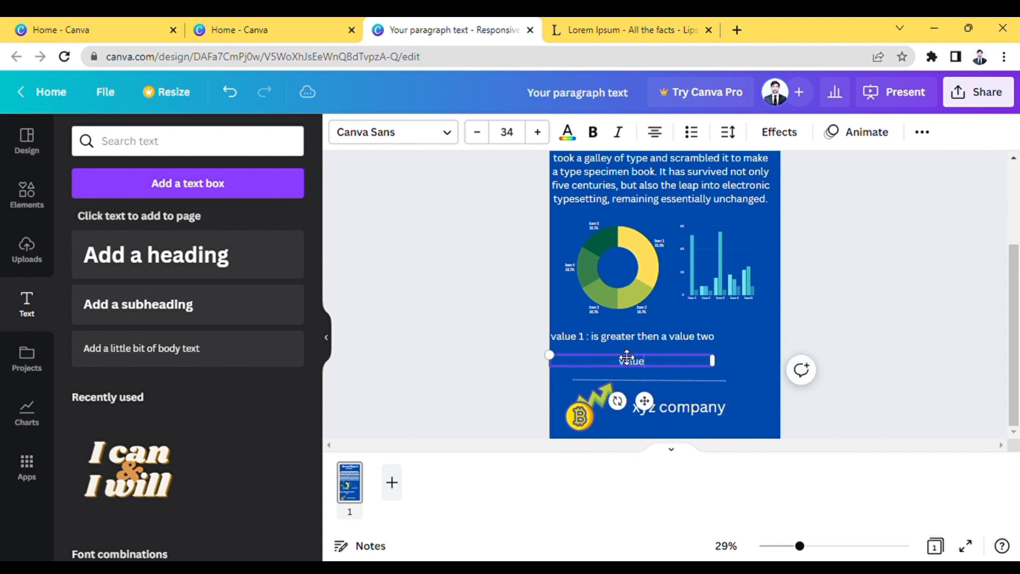
pyautogui.write(' :')
pyautogui.press('BackSpace')
pyautogui.press('BackSpace')
pyautogui.write('2 which is smaller then ')
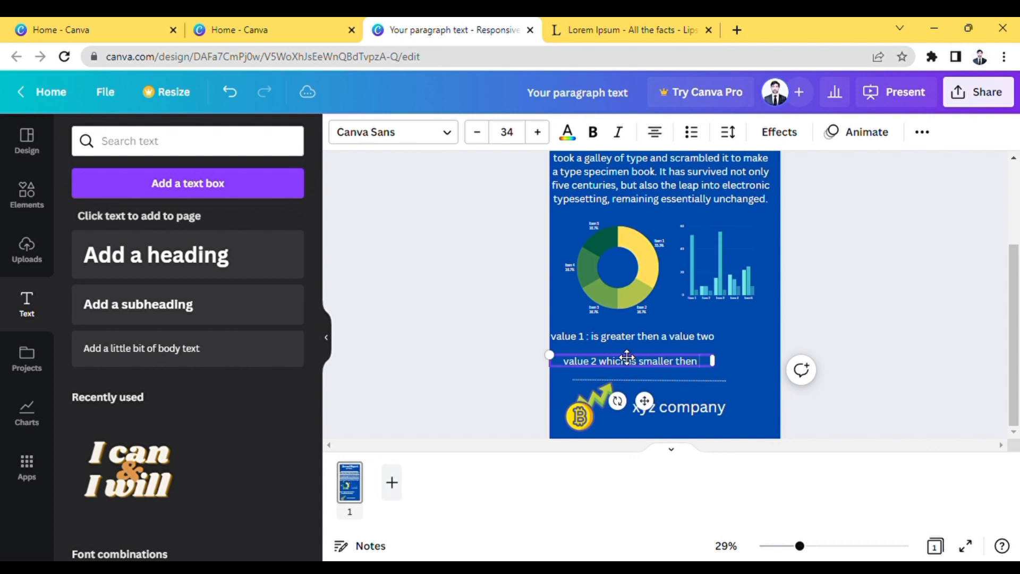
pyautogui.write('other va')
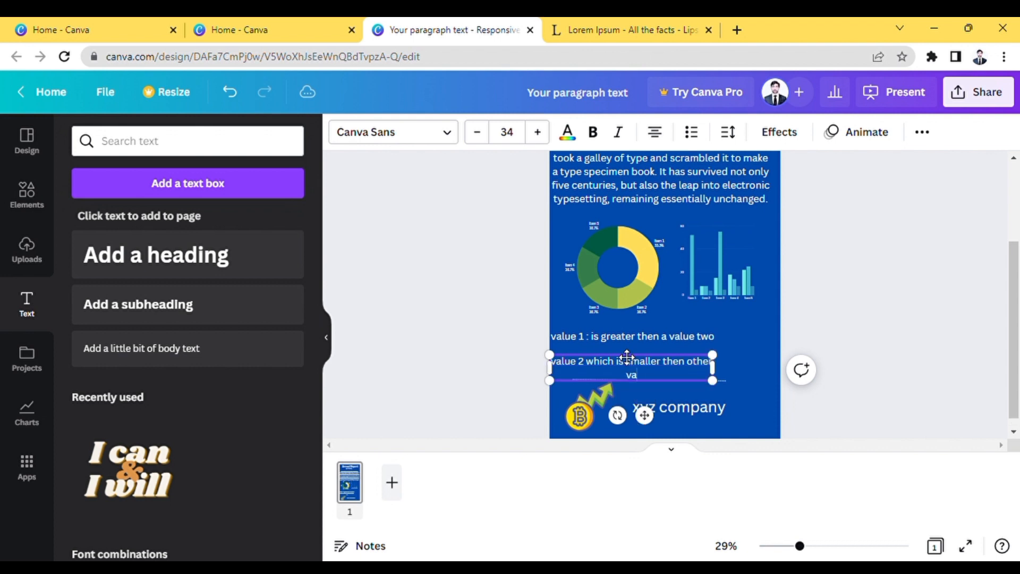
pyautogui.write('lue')
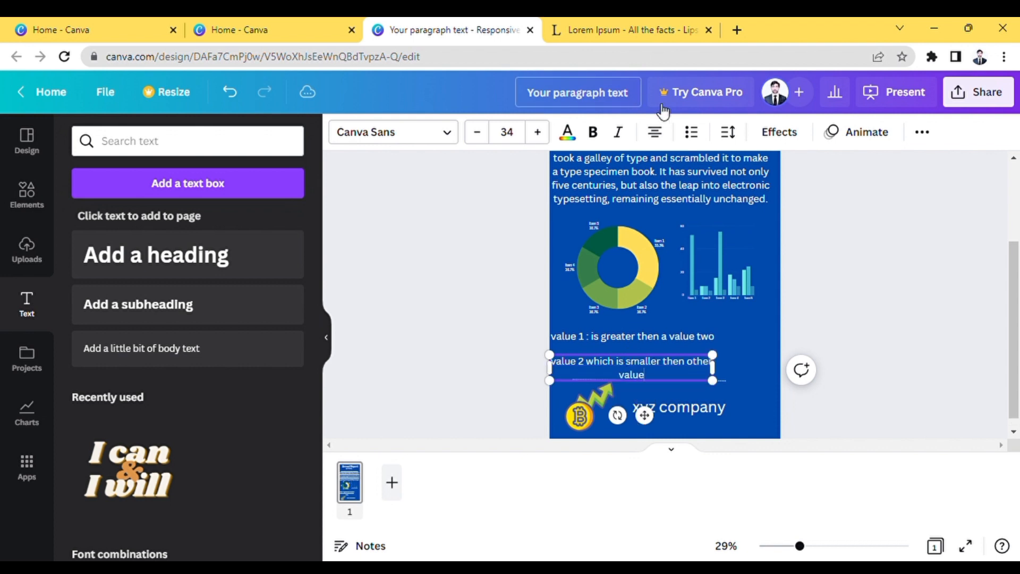
# Left-align the value 2 text and widen its text box so the sentence fits on one line
pyautogui.click(664, 137)
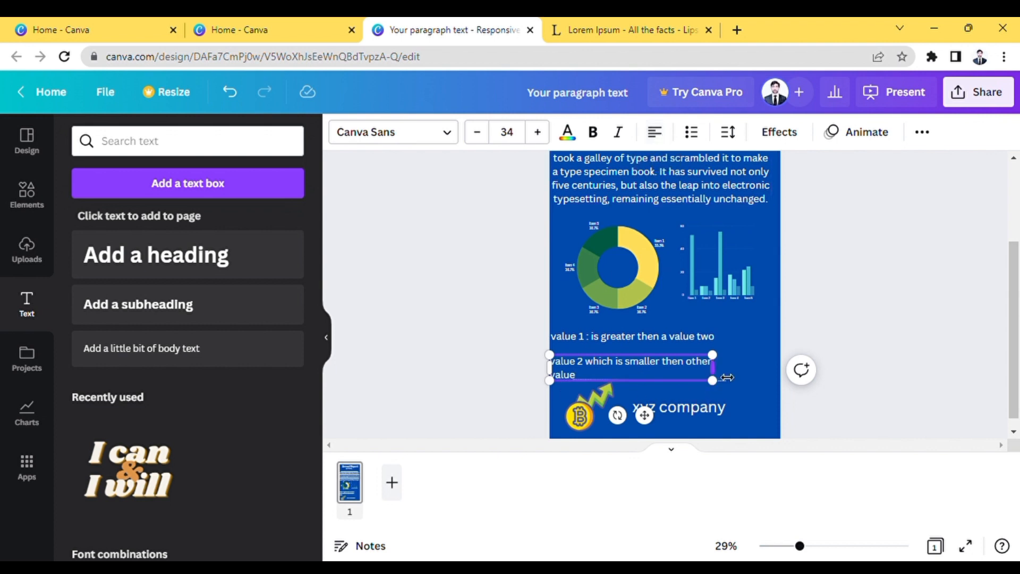
pyautogui.moveTo(727, 377); pyautogui.dragTo(759, 378)
pyautogui.moveTo(758, 377); pyautogui.dragTo(758, 377)
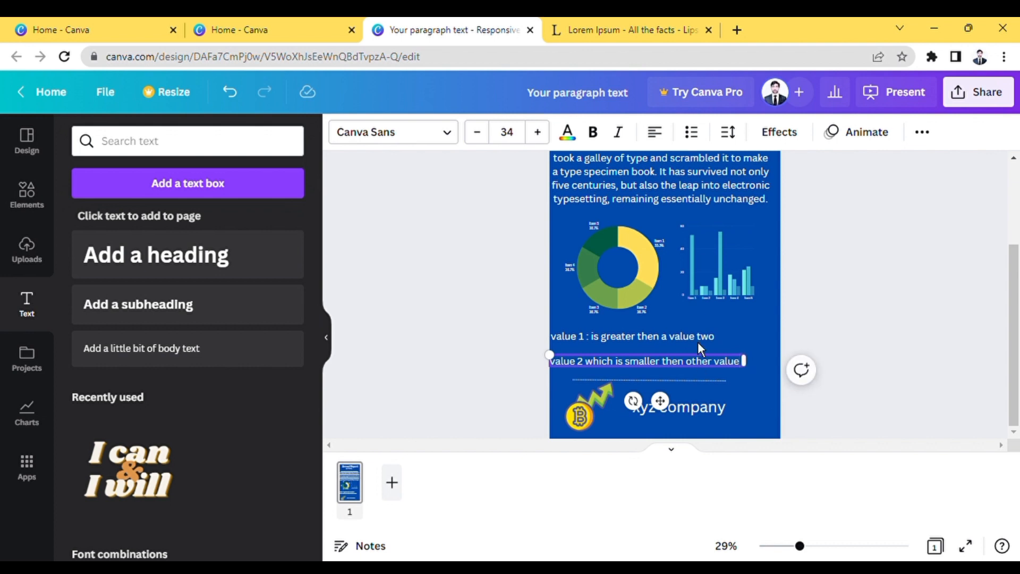
pyautogui.click(715, 339)
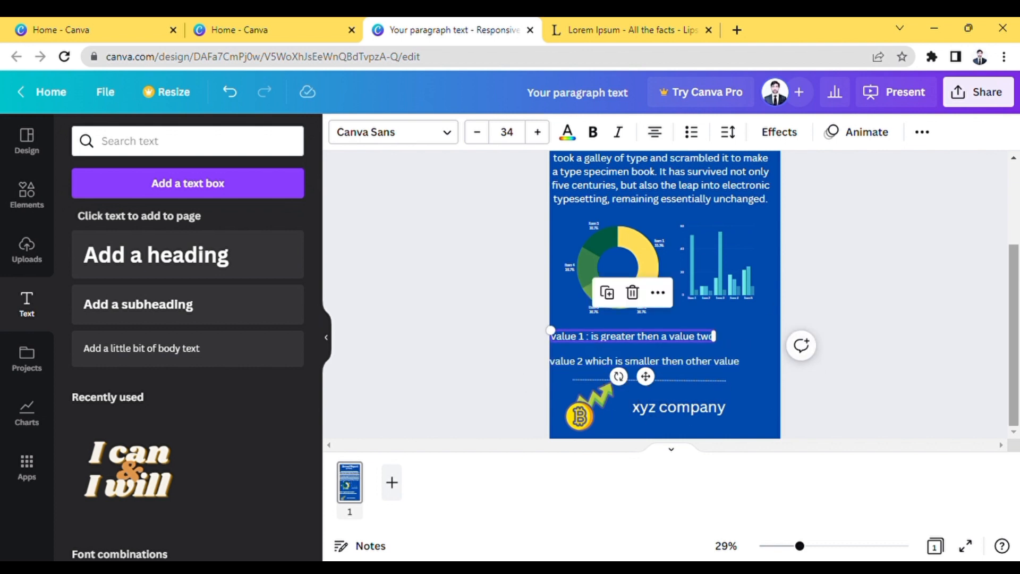
# Add the arrow-ended line from the line elements and place it between the "xyz company" subtitle and the Lorem Ipsum paragraph
pyautogui.scroll(3, 664, 295)
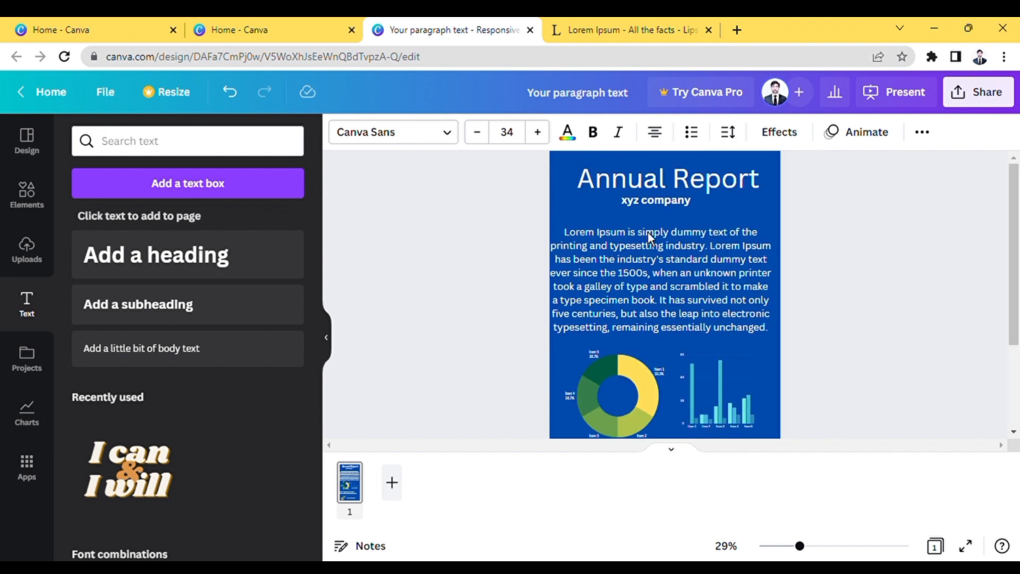
pyautogui.click(32, 199)
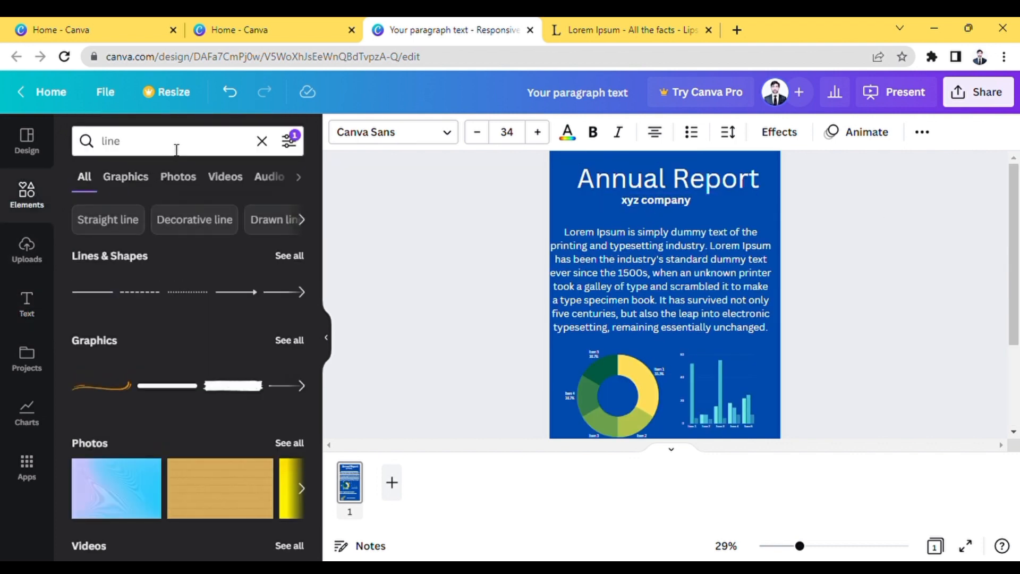
pyautogui.click(257, 299)
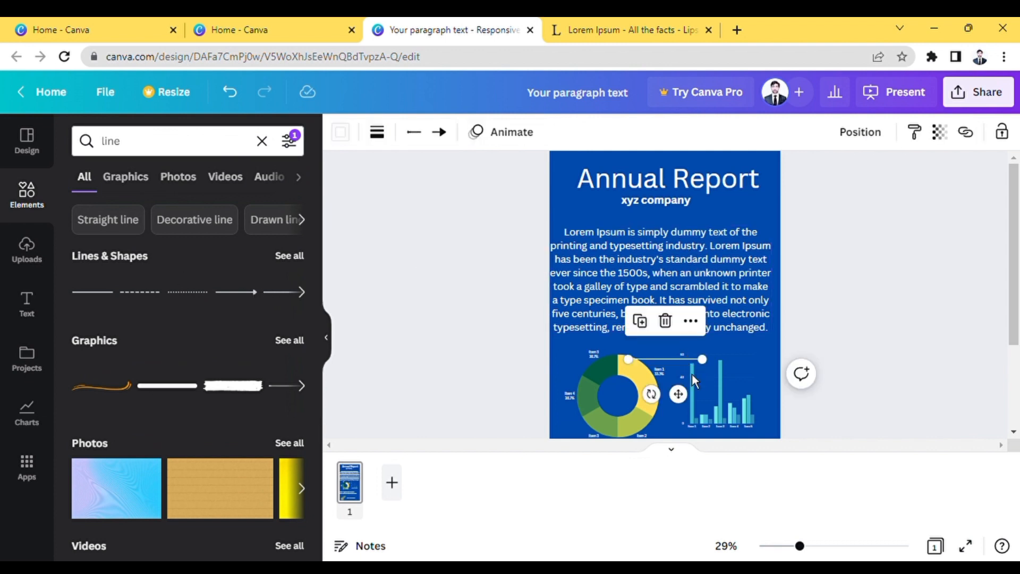
pyautogui.moveTo(686, 402); pyautogui.dragTo(678, 260)
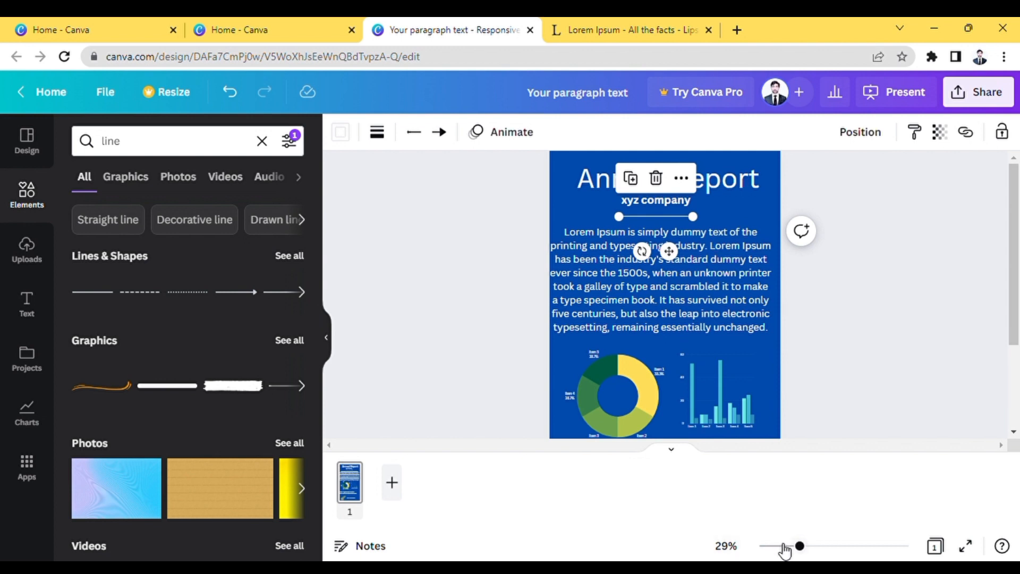
pyautogui.click(784, 546)
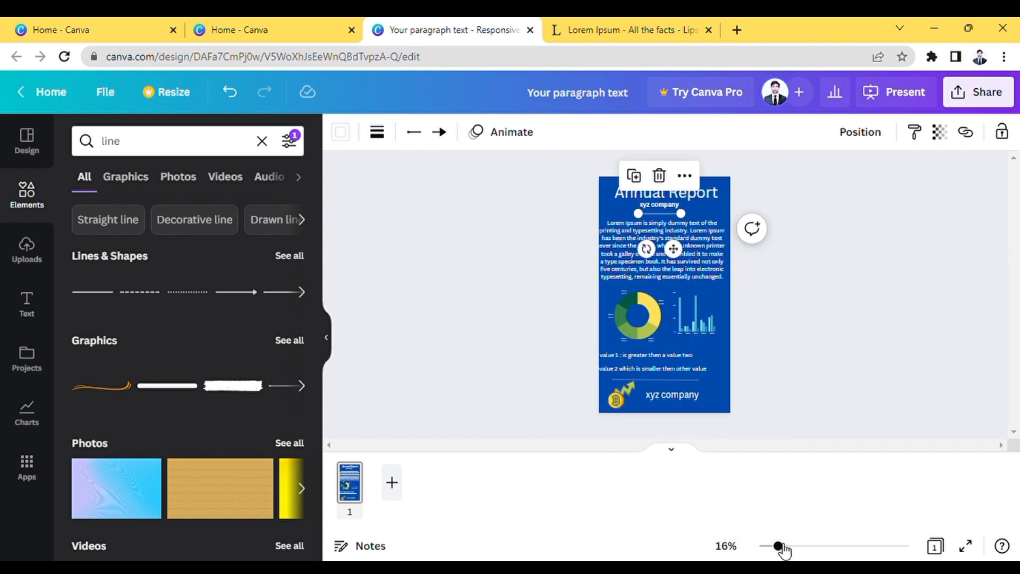
pyautogui.click(841, 228)
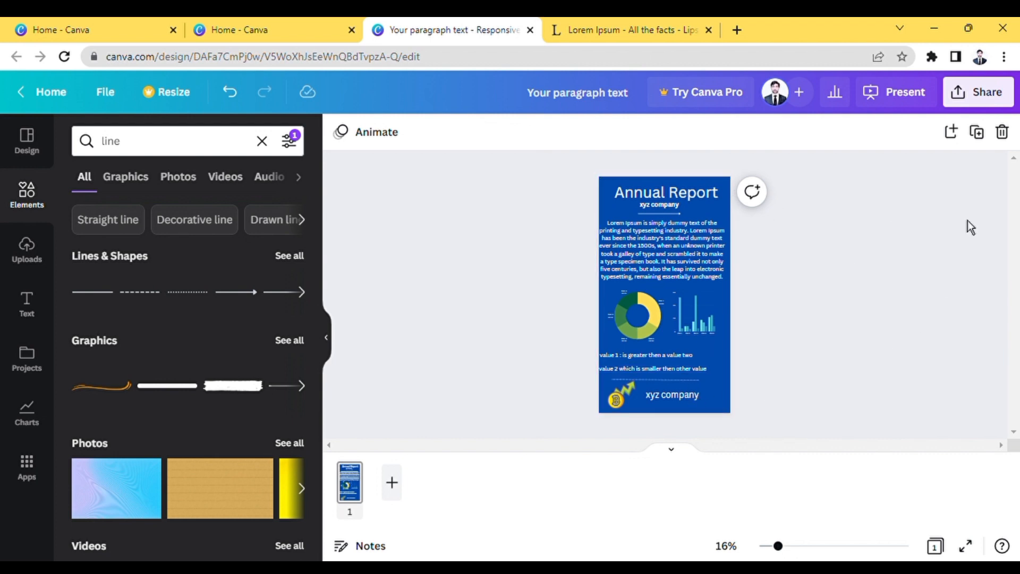
# Download the annual report design as a JPG and open the downloaded file
pyautogui.click(1010, 101)
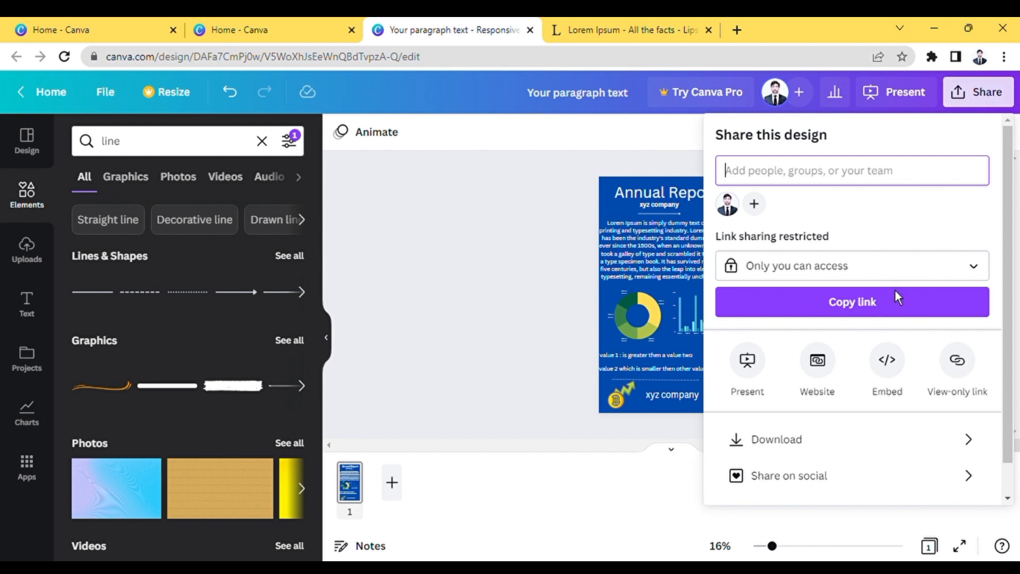
pyautogui.click(925, 445)
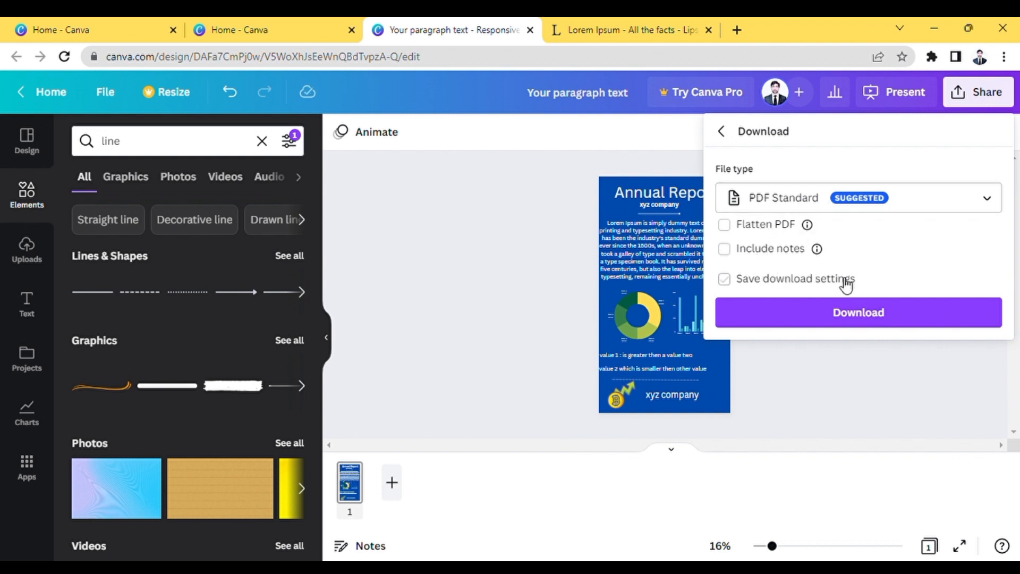
pyautogui.click(980, 202)
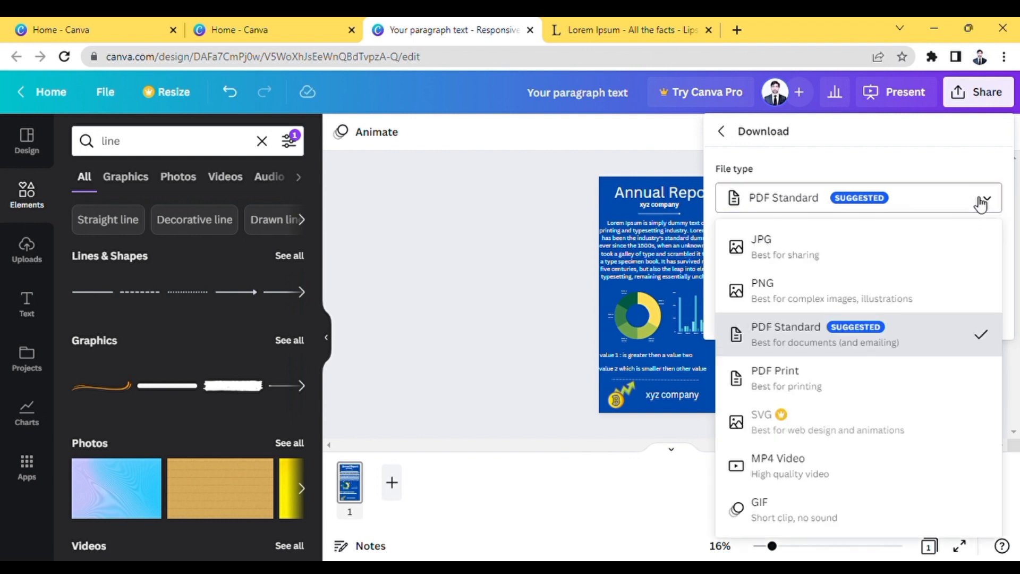
pyautogui.click(795, 248)
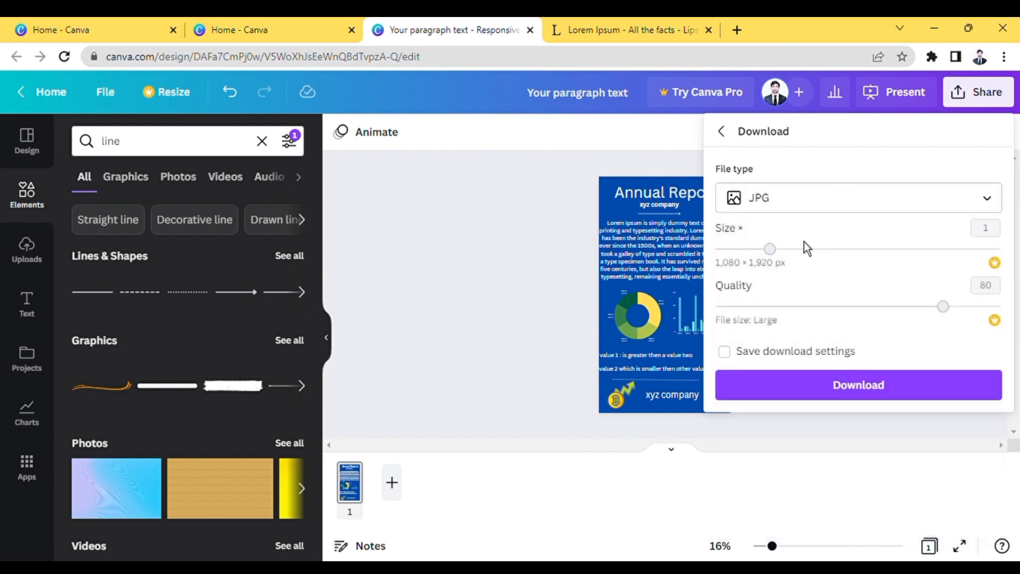
pyautogui.click(949, 208)
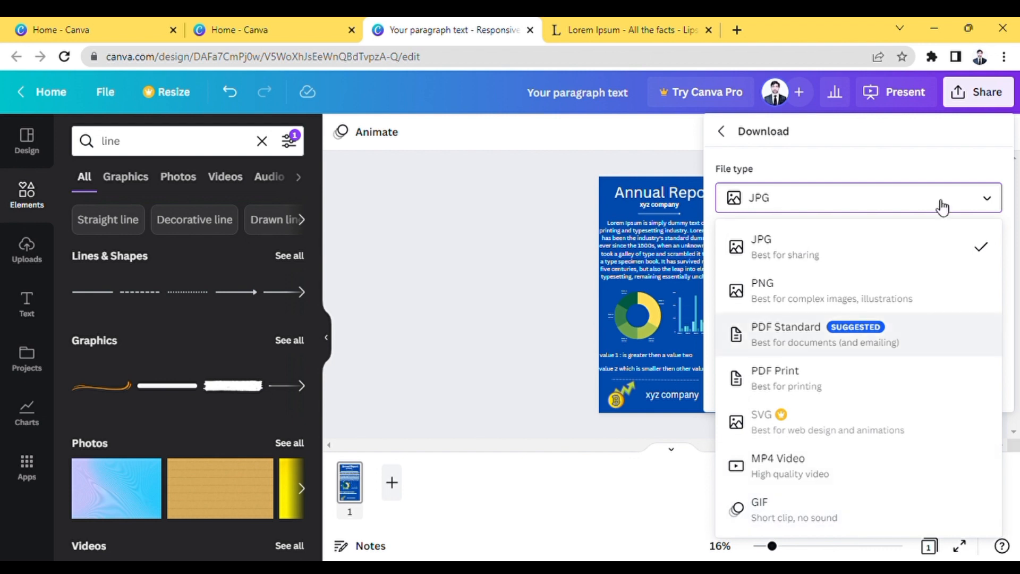
pyautogui.click(986, 206)
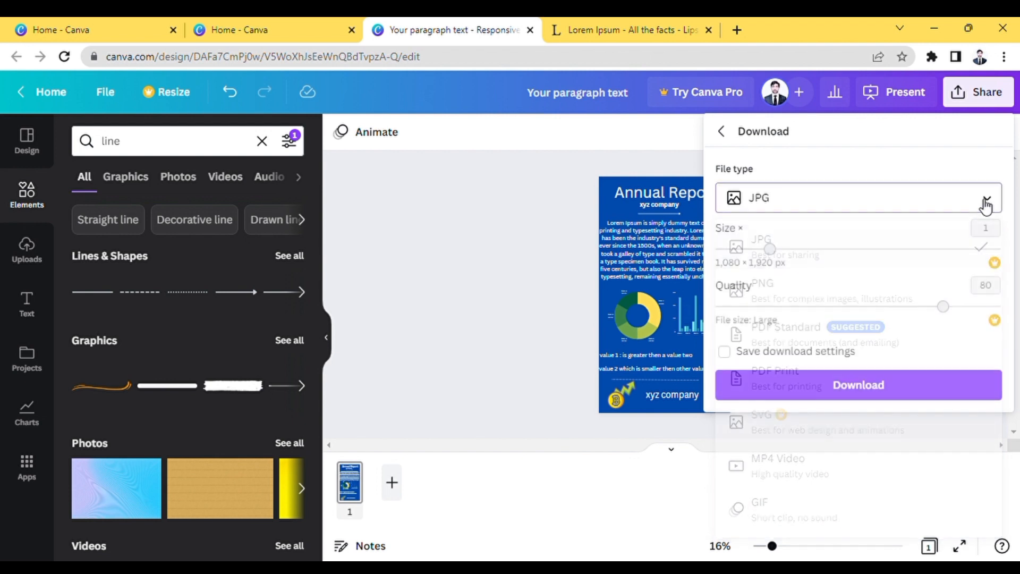
pyautogui.click(874, 393)
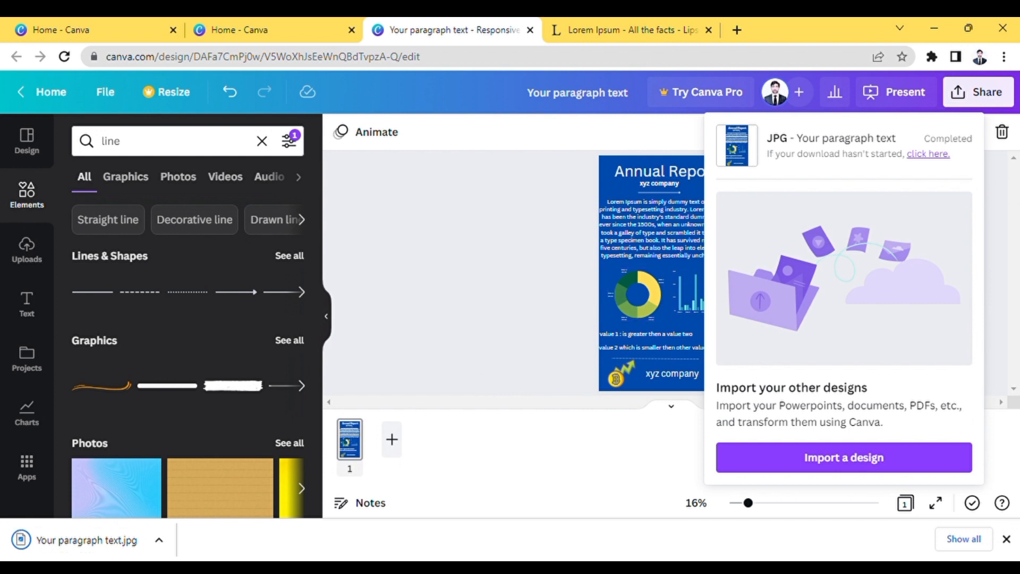
pyautogui.click(90, 550)
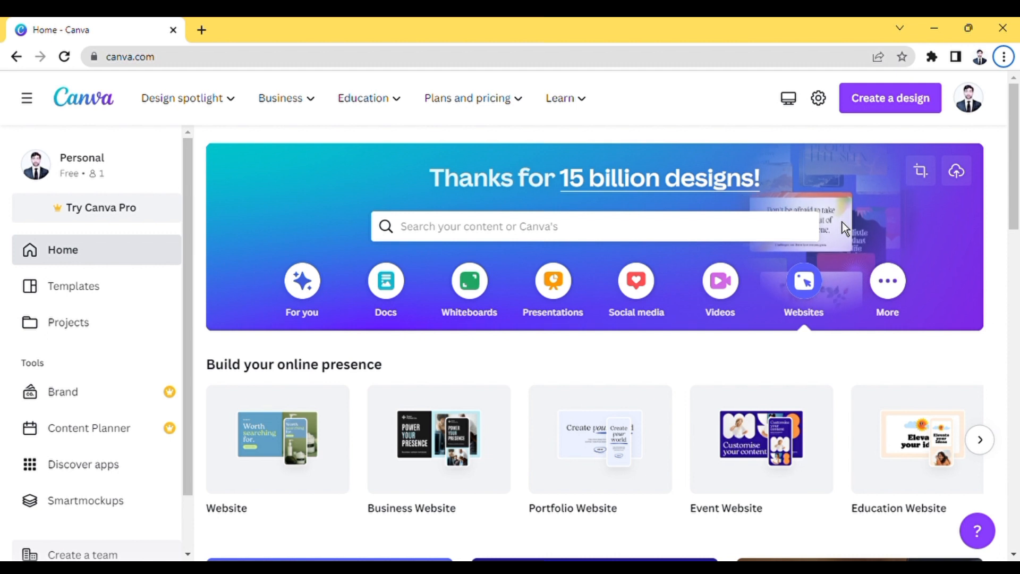
# Search the Canva templates for "website"
pyautogui.click(693, 239)
pyautogui.write('website')
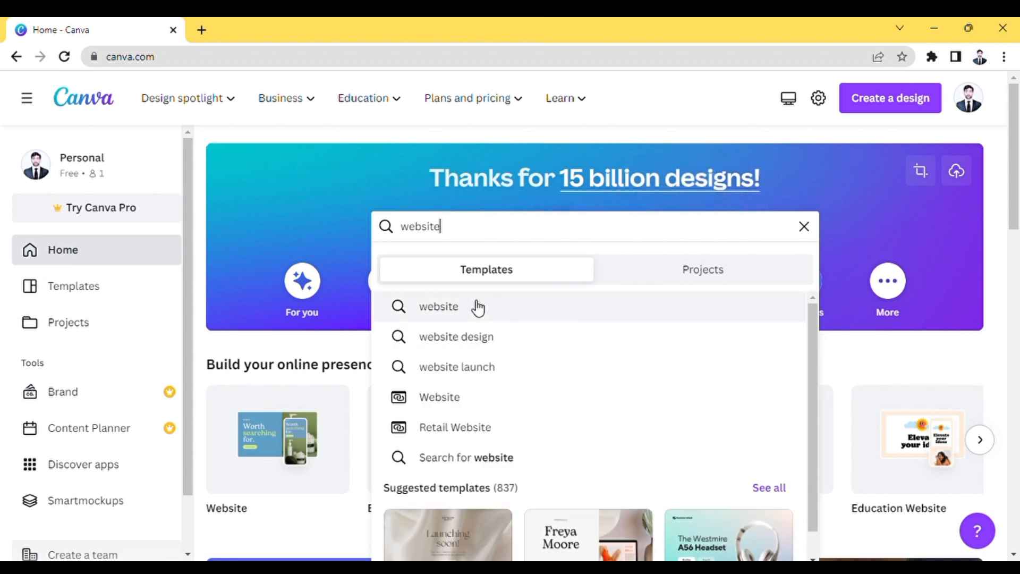
pyautogui.click(478, 307)
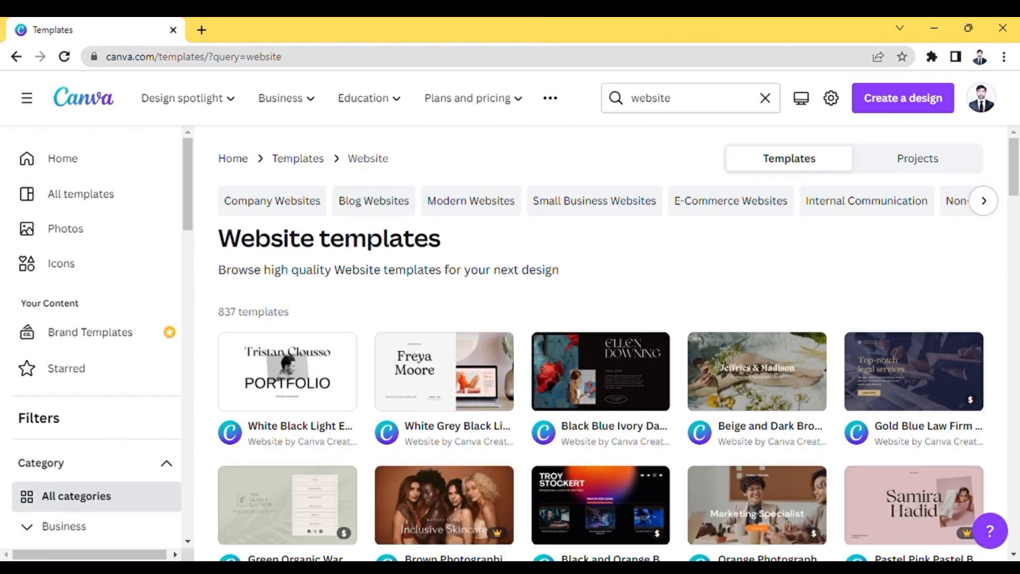
# Open the Beige and Dark Brown Curated Editorial General Photography website template for customizing
pyautogui.scroll(-3, 611, 340)
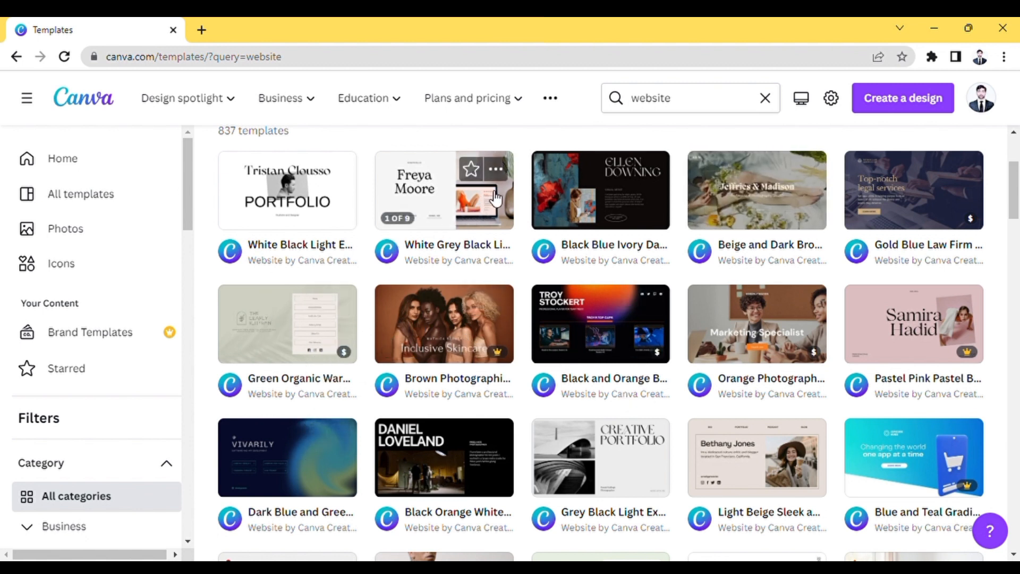
pyautogui.click(780, 225)
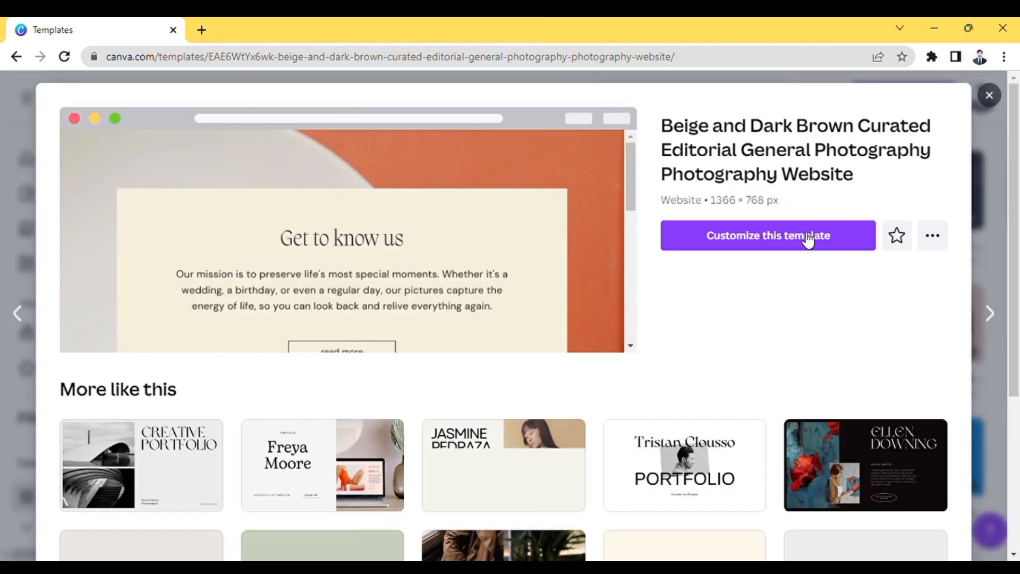
pyautogui.click(789, 242)
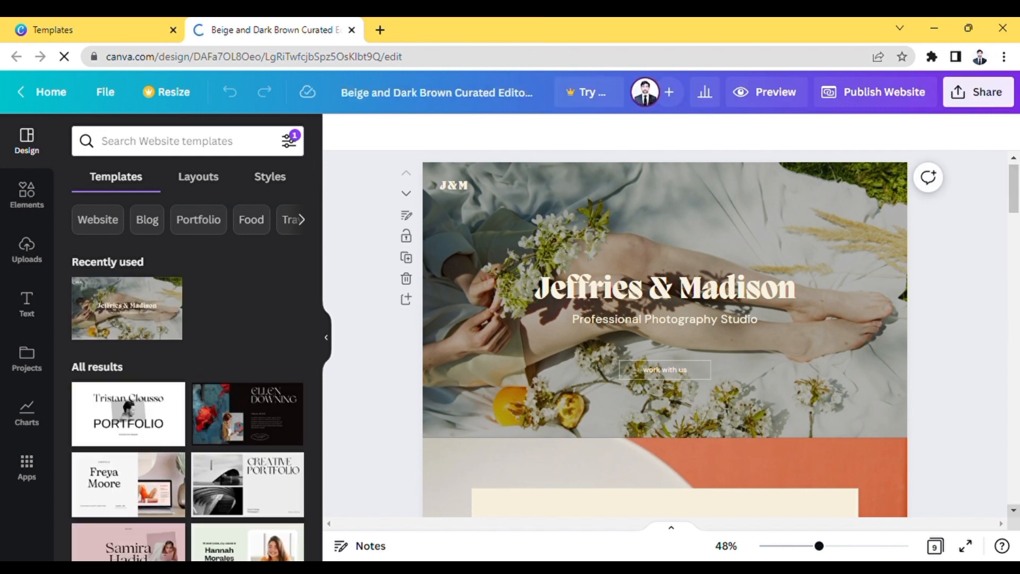
# Review the website template's pages from the cover down to the contact section
pyautogui.scroll(-4, 665, 340)
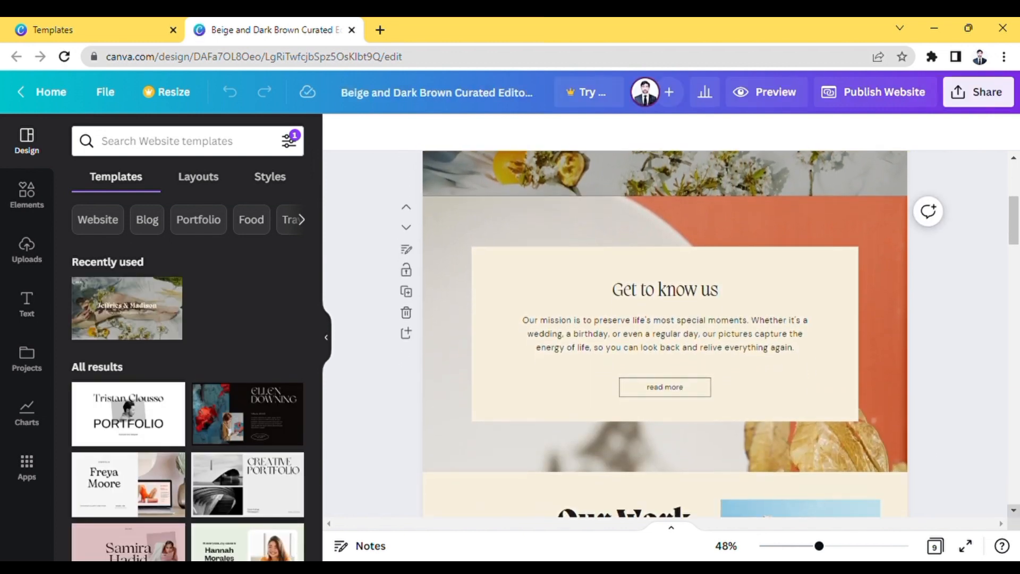
pyautogui.scroll(-6, 665, 335)
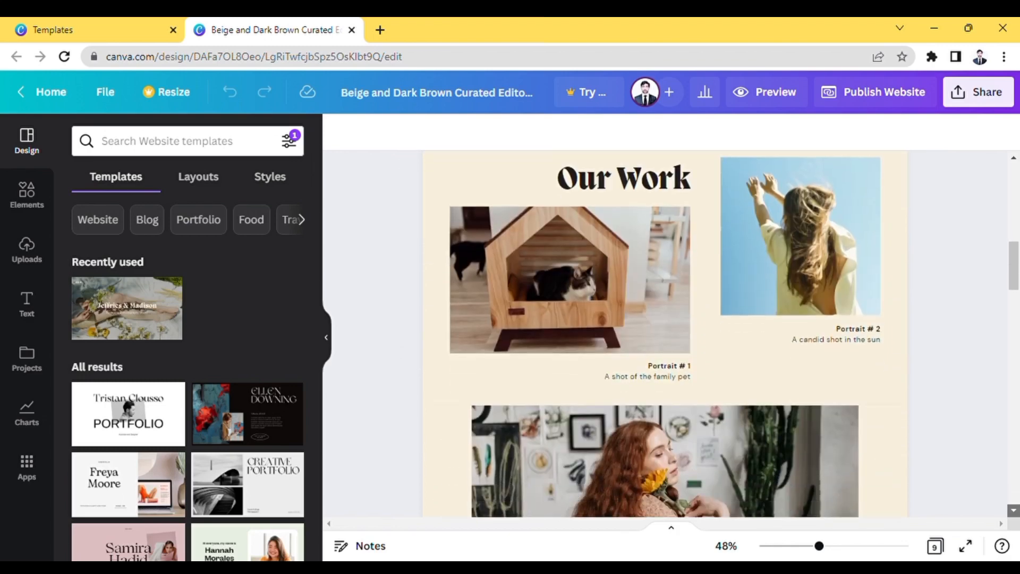
pyautogui.scroll(-8, 666, 334)
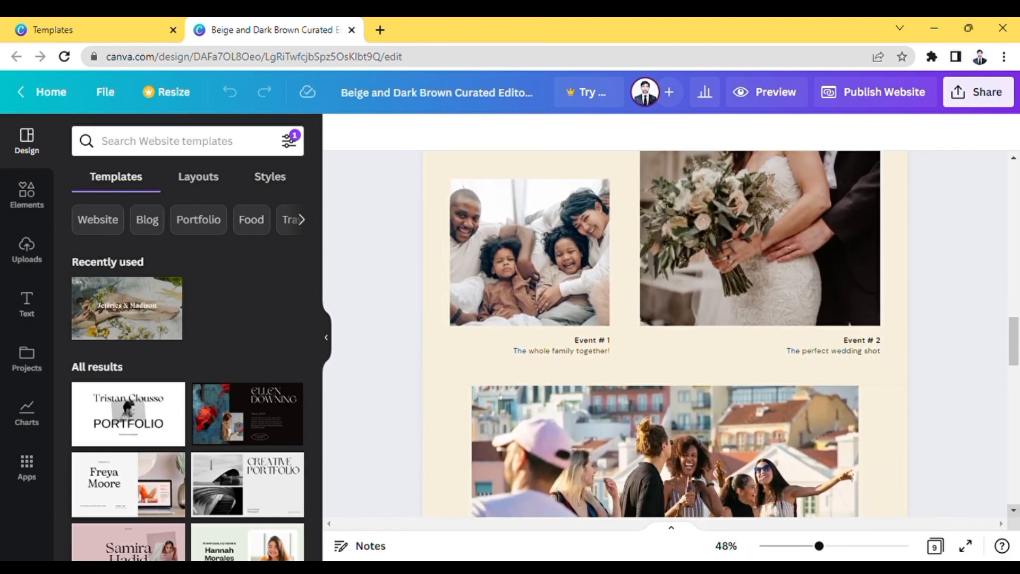
pyautogui.scroll(-3, 665, 335)
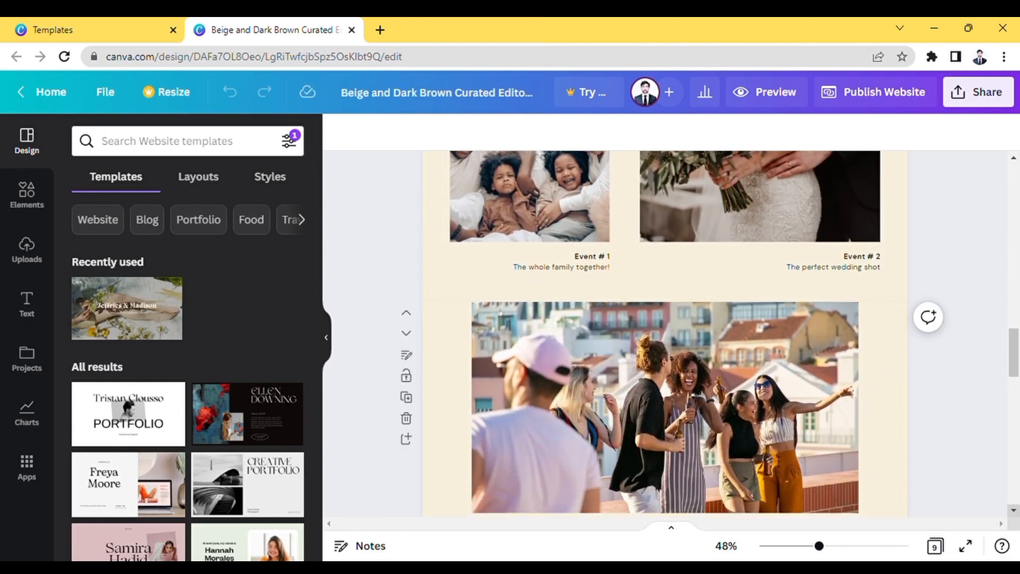
pyautogui.scroll(-10, 721, 316)
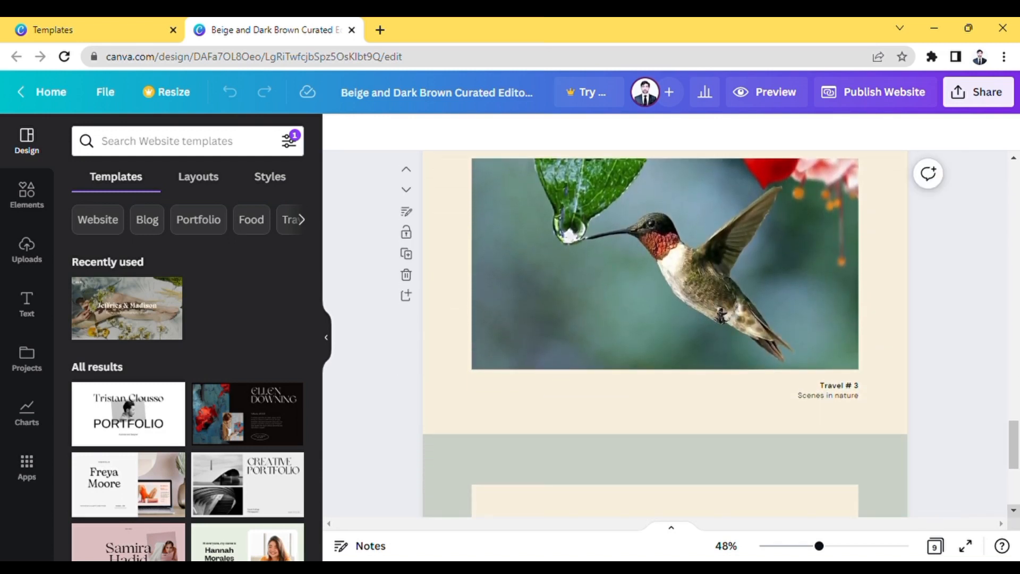
pyautogui.scroll(-3, 722, 316)
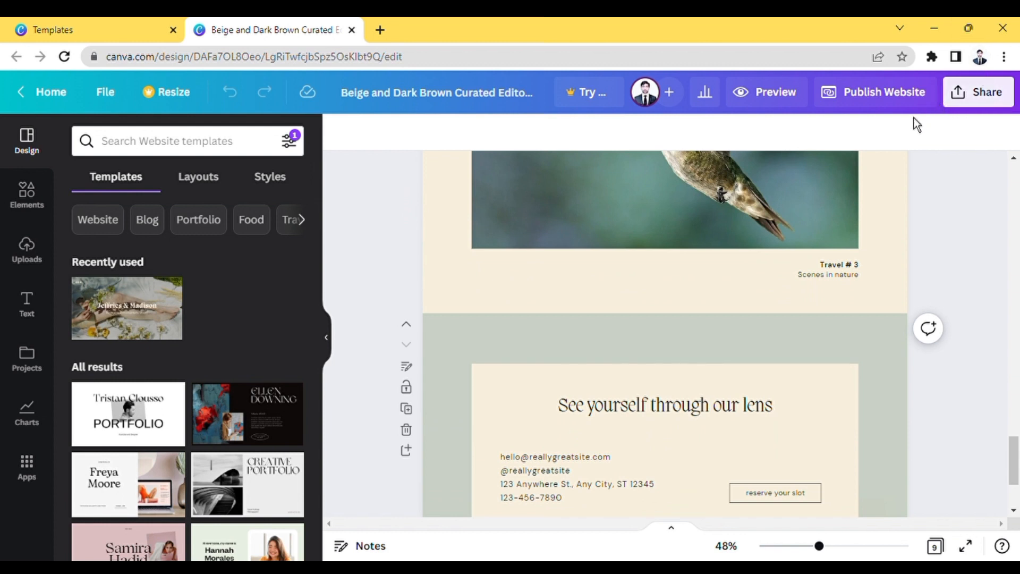
# Check which file types are offered for downloading the website design, and return to the sharing options
pyautogui.click(1009, 101)
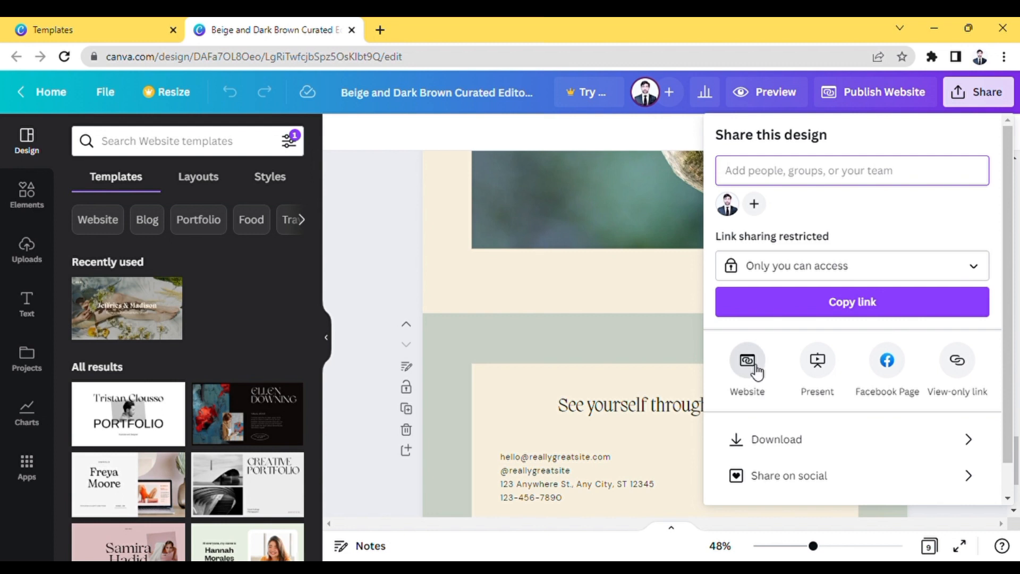
pyautogui.click(974, 445)
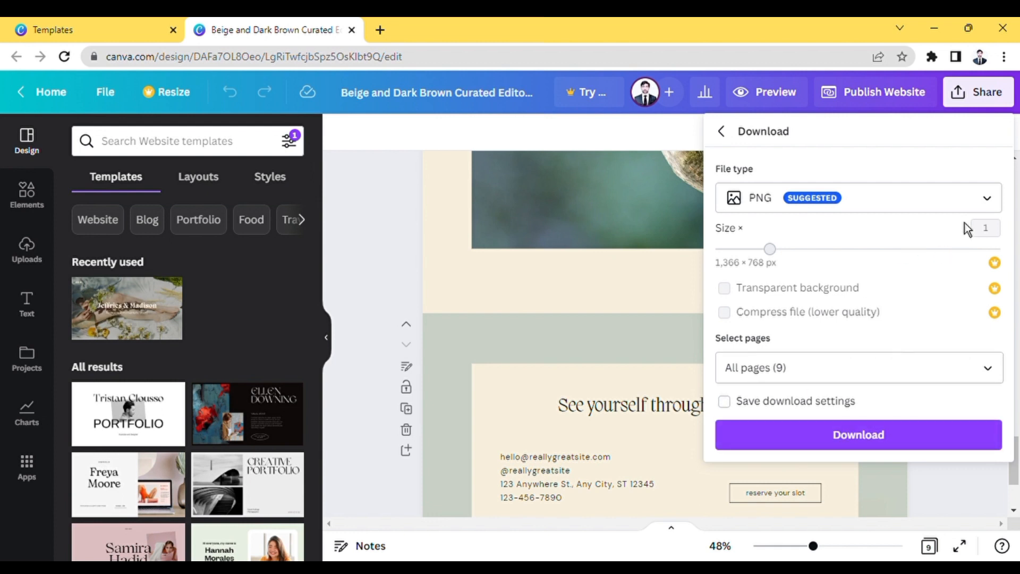
pyautogui.click(954, 207)
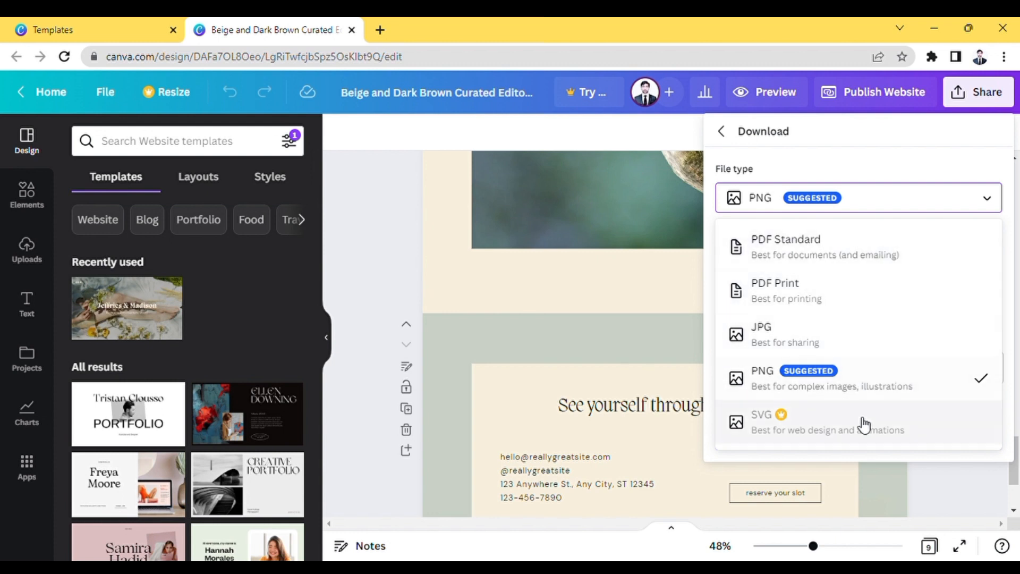
pyautogui.click(726, 132)
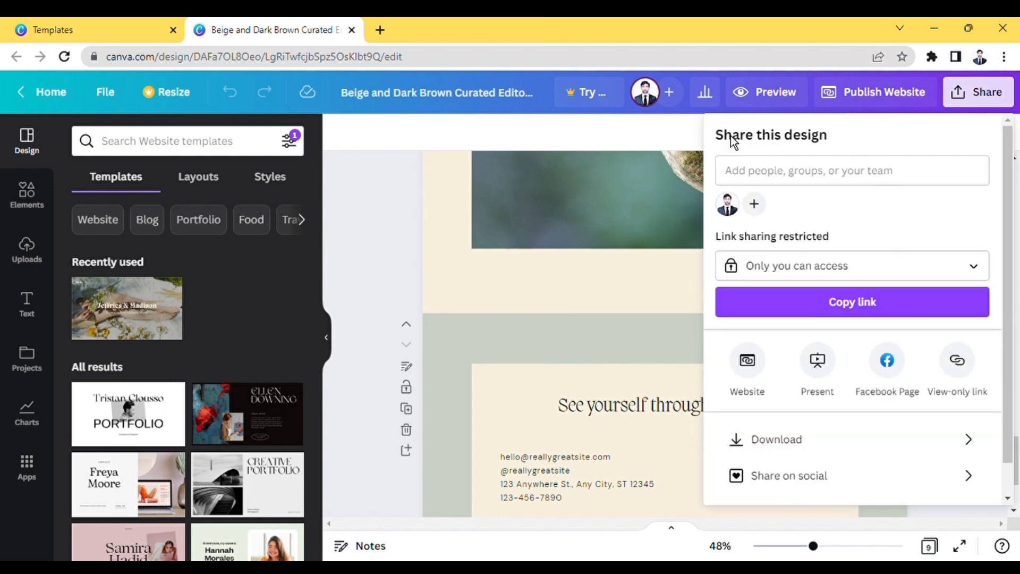
# Start publishing the design as a website and set its navigation option to With navigation
pyautogui.click(832, 102)
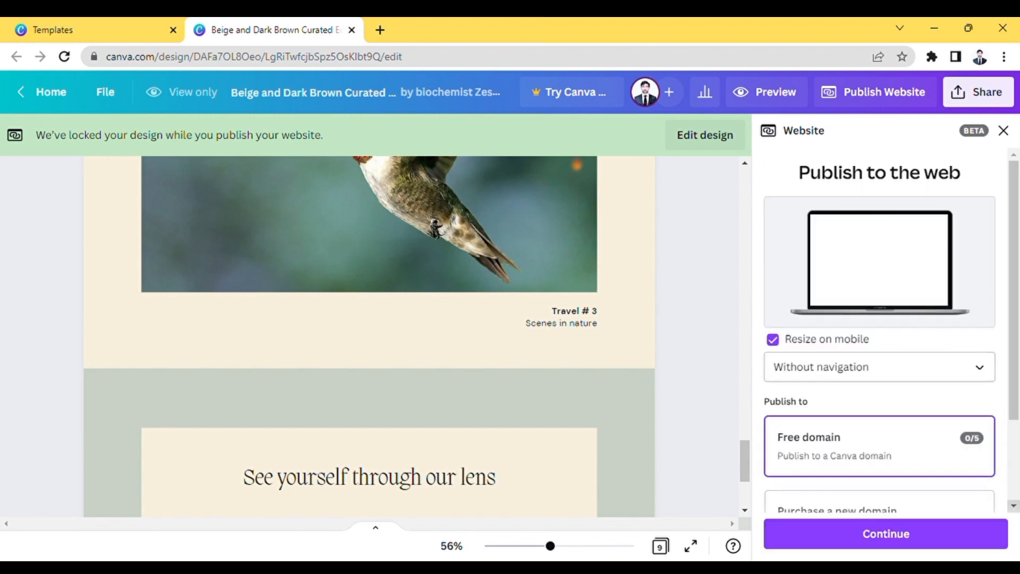
pyautogui.scroll(-3, 885, 335)
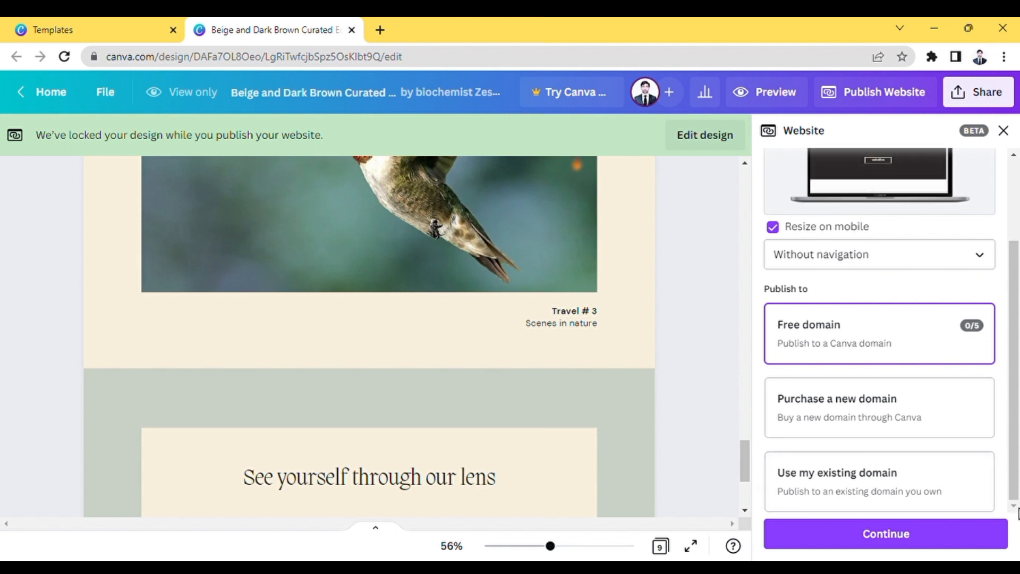
pyautogui.click(931, 261)
pyautogui.click(931, 261)
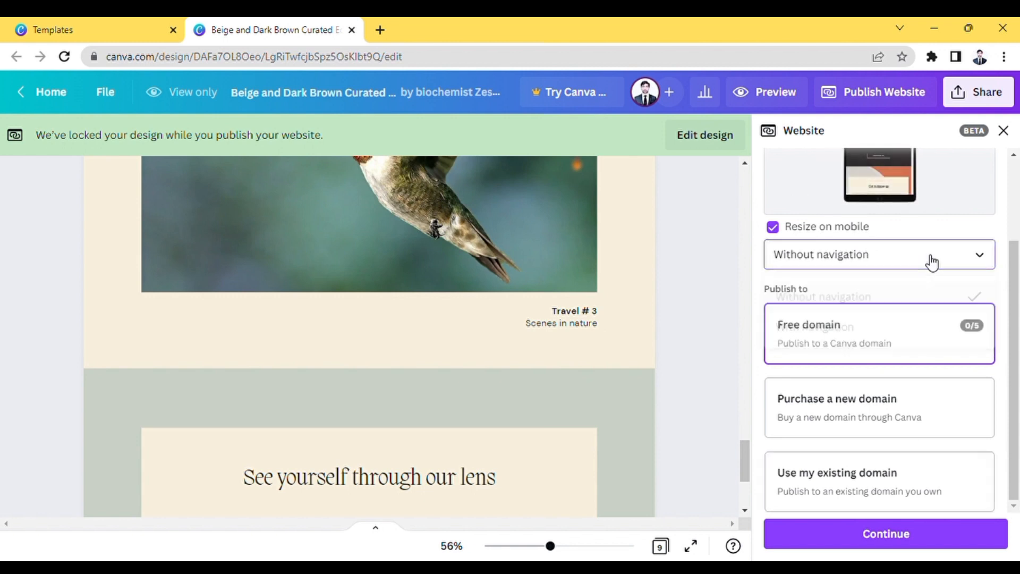
pyautogui.click(942, 257)
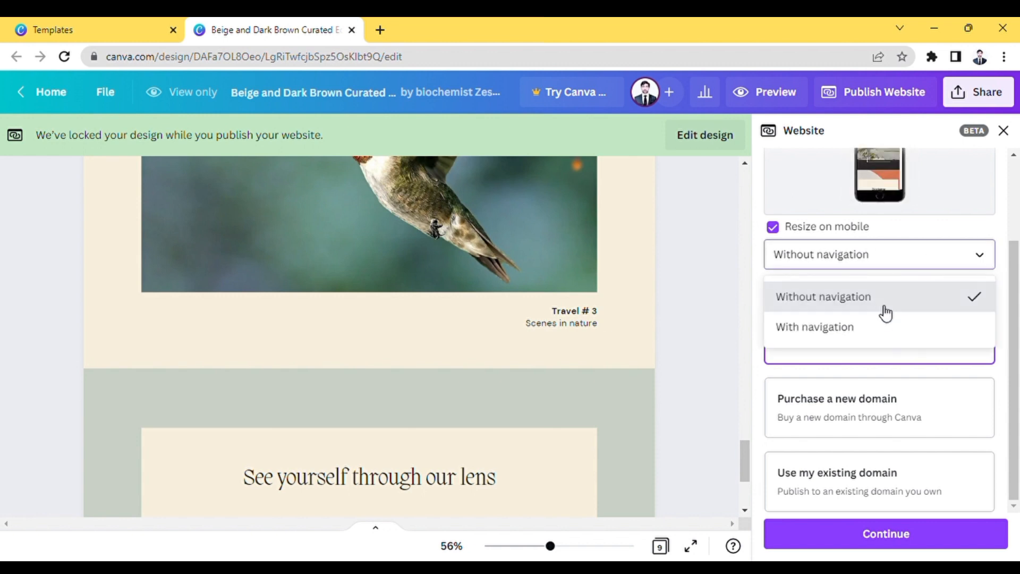
pyautogui.click(879, 335)
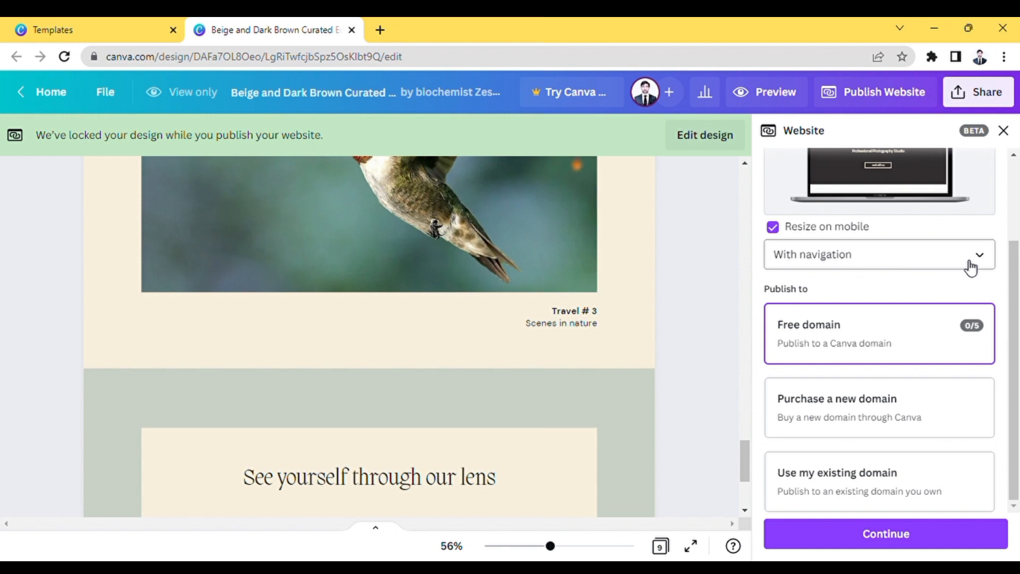
# Look at the subdomain stage, return to the publishing options, and review the website pages from the contact section up to the cover
pyautogui.click(890, 540)
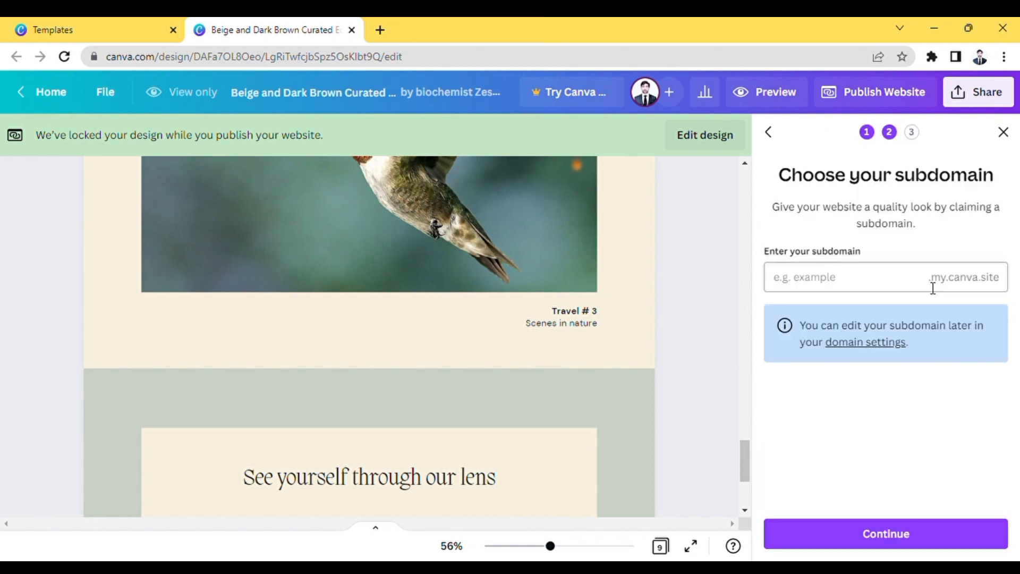
pyautogui.click(770, 133)
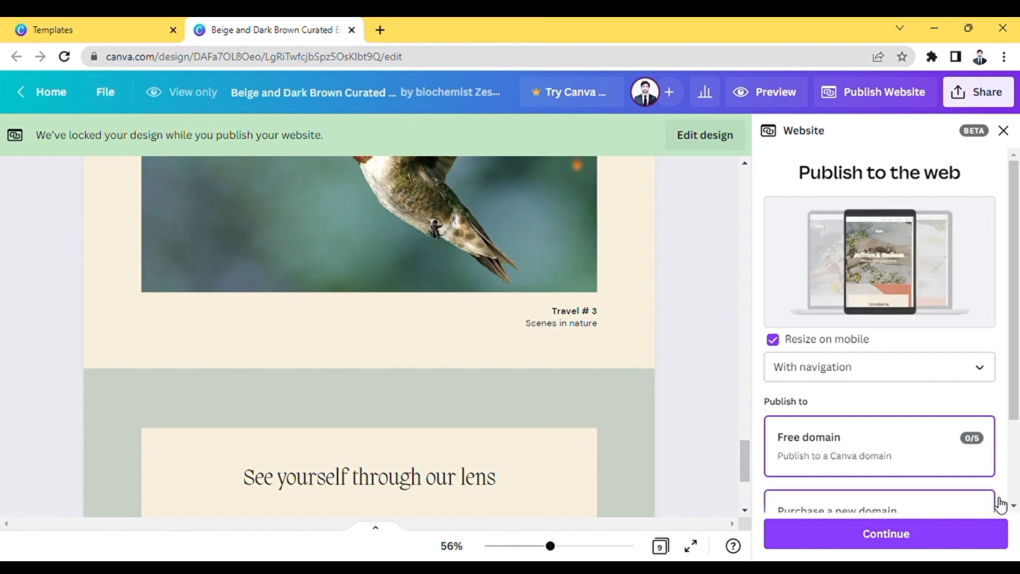
pyautogui.scroll(-2, 998, 502)
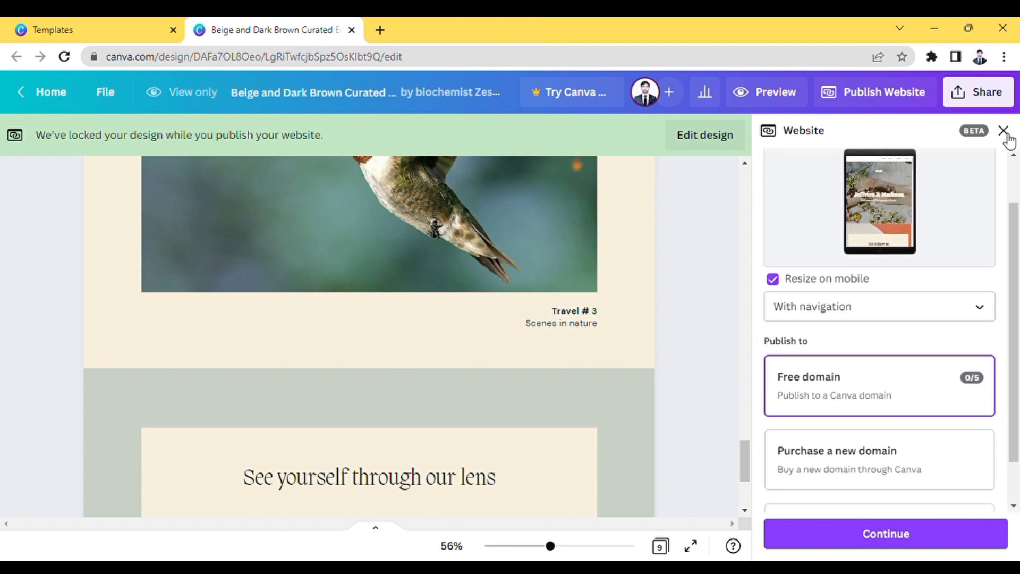
pyautogui.scroll(2, 917, 258)
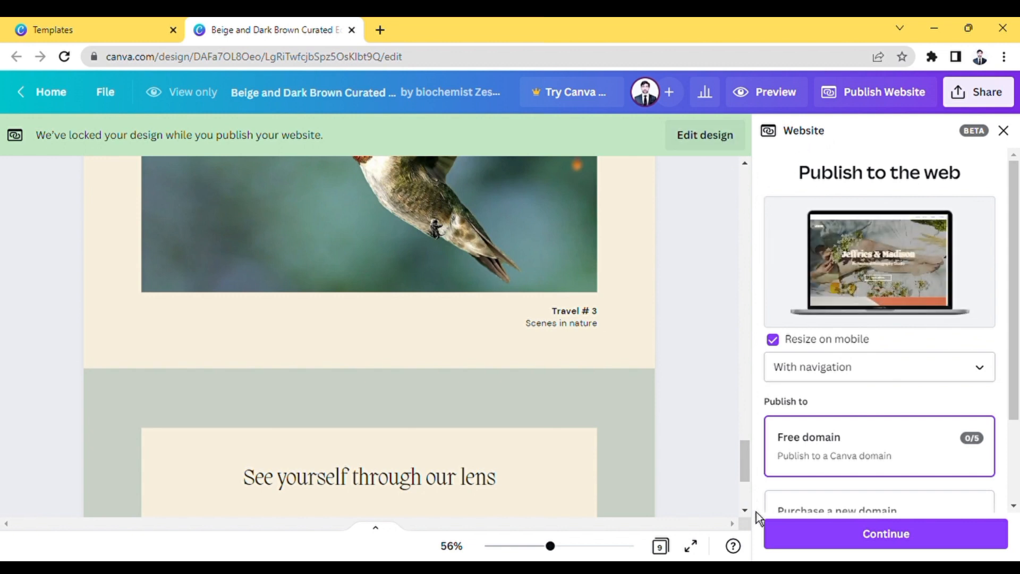
pyautogui.scroll(-1, 753, 517)
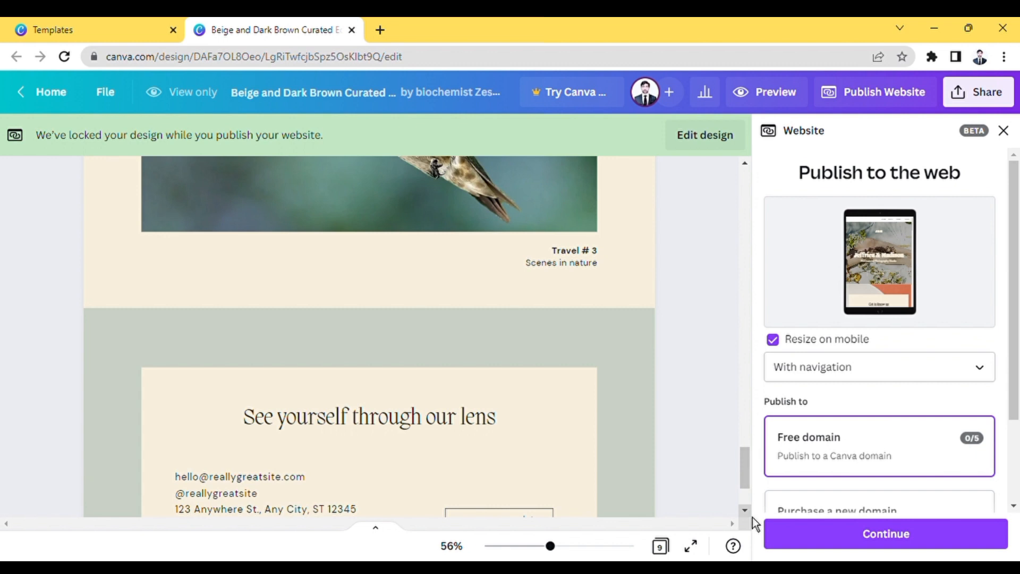
pyautogui.scroll(-1, 755, 523)
pyautogui.scroll(-1, 755, 523)
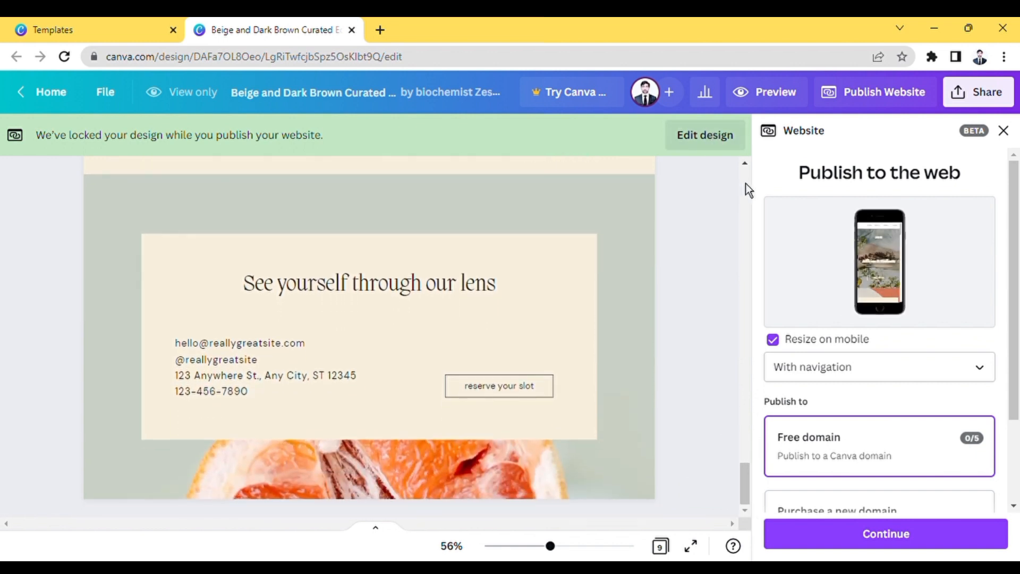
pyautogui.scroll(15, 749, 183)
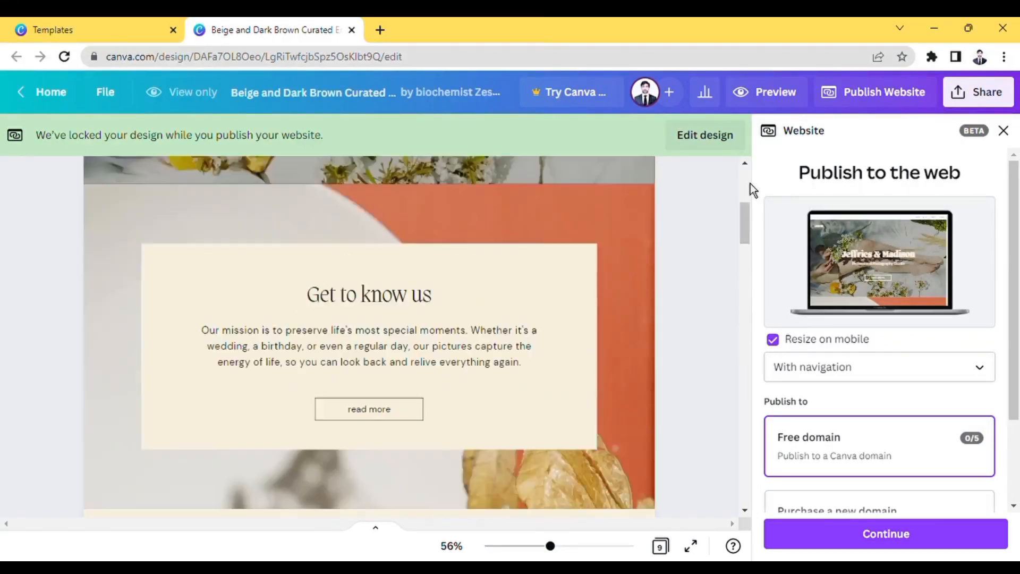
pyautogui.scroll(5, 750, 183)
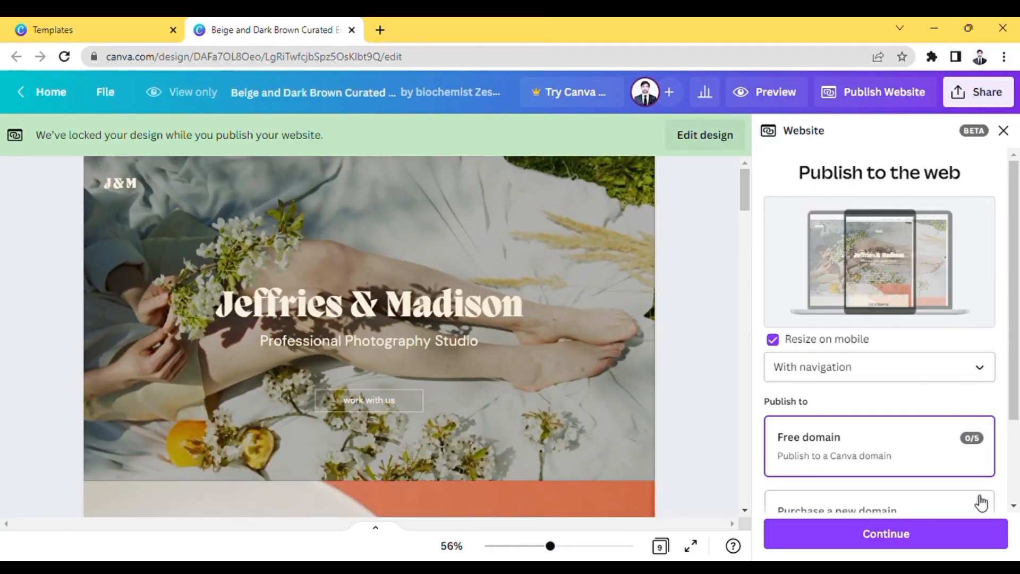
# Continue publishing with the Free domain option and go to the subdomain entry
pyautogui.scroll(-2, 982, 503)
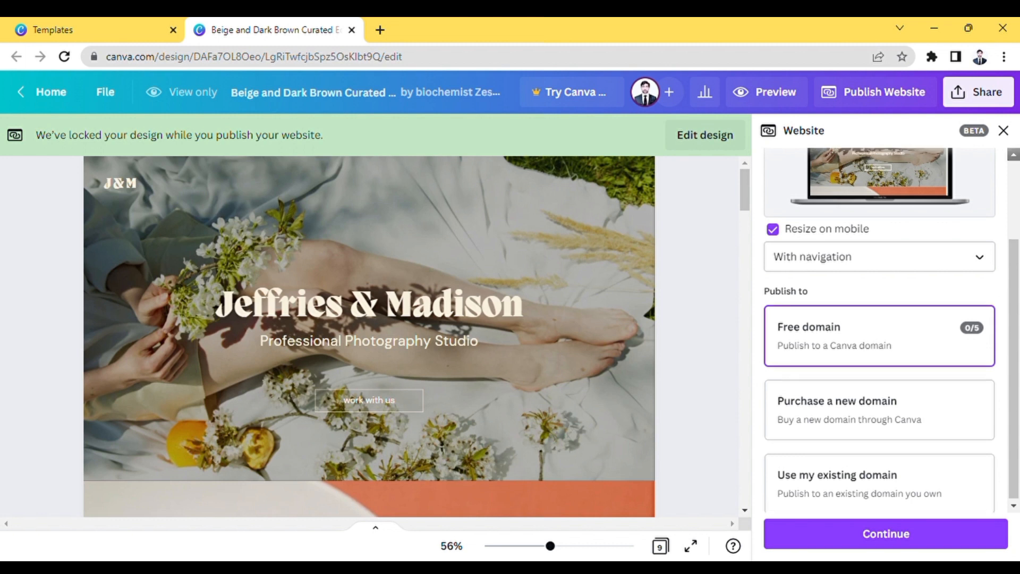
pyautogui.scroll(2, 845, 456)
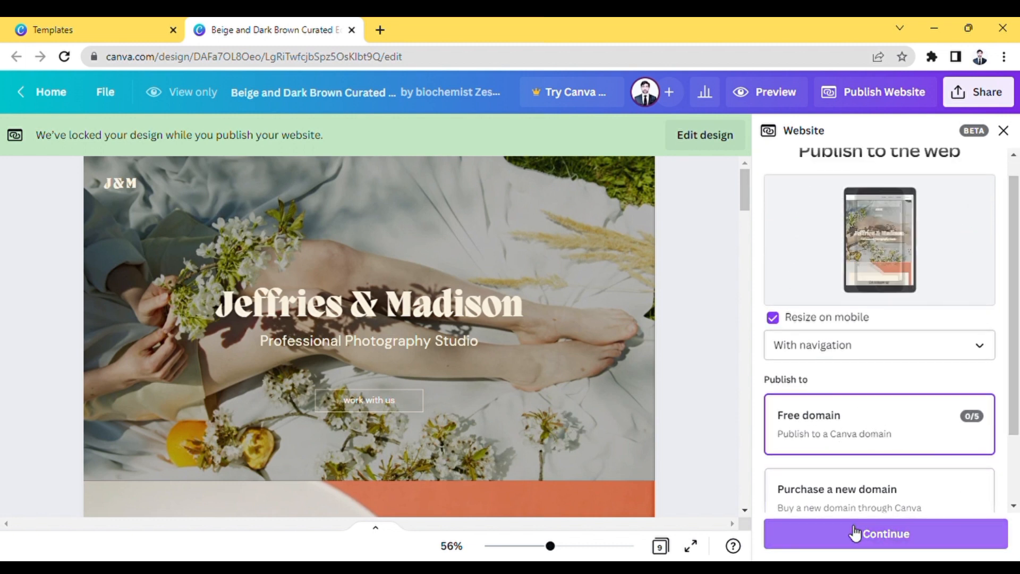
pyautogui.click(913, 532)
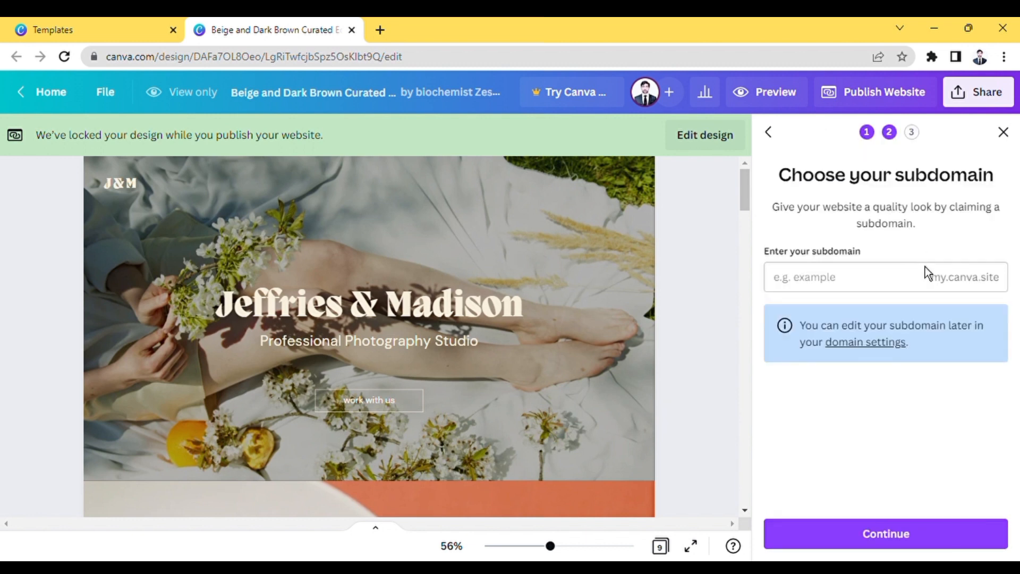
pyautogui.click(894, 290)
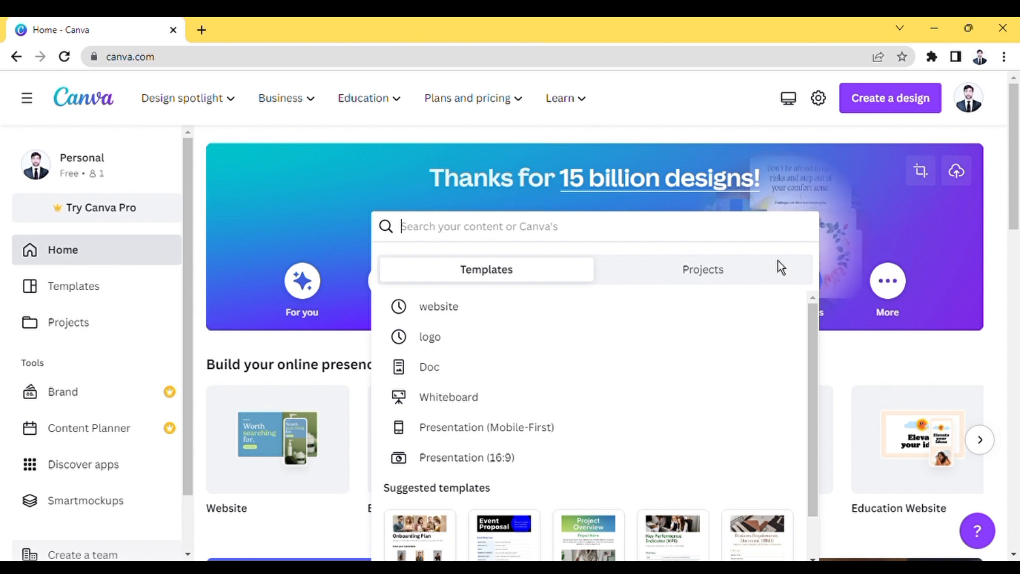
# Search the Canva templates for "social media"
pyautogui.write('s')
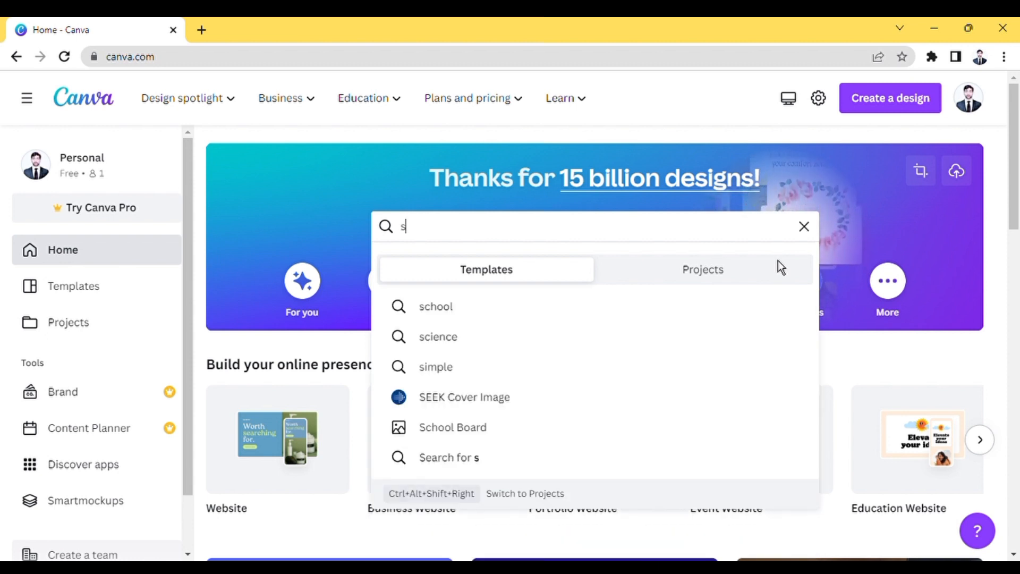
pyautogui.write('ocial m')
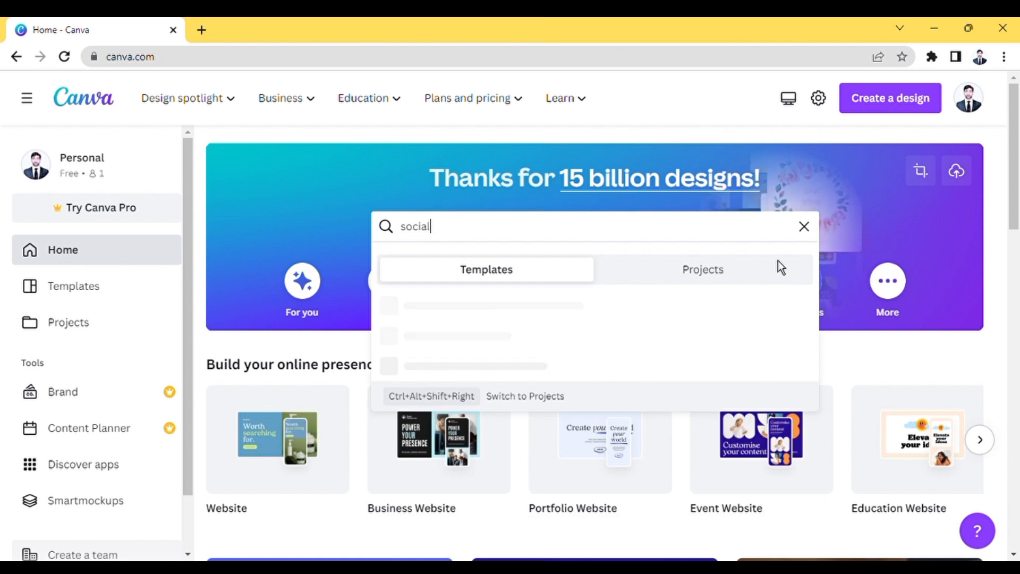
pyautogui.write('edia')
pyautogui.press('Return')
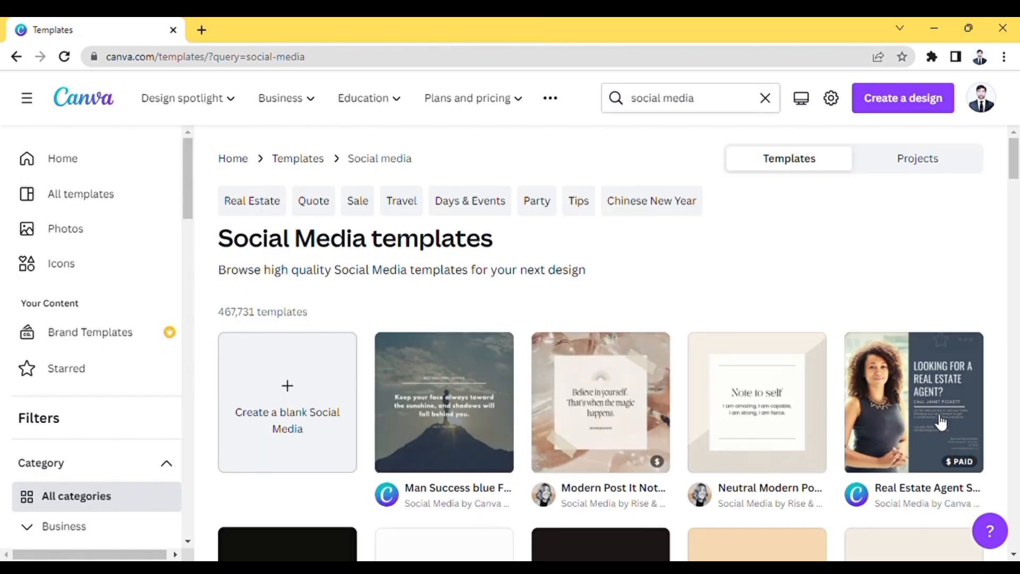
# Browse the social media templates and filter them by the Minimalist style and the Marketing theme
pyautogui.scroll(-5, 600, 340)
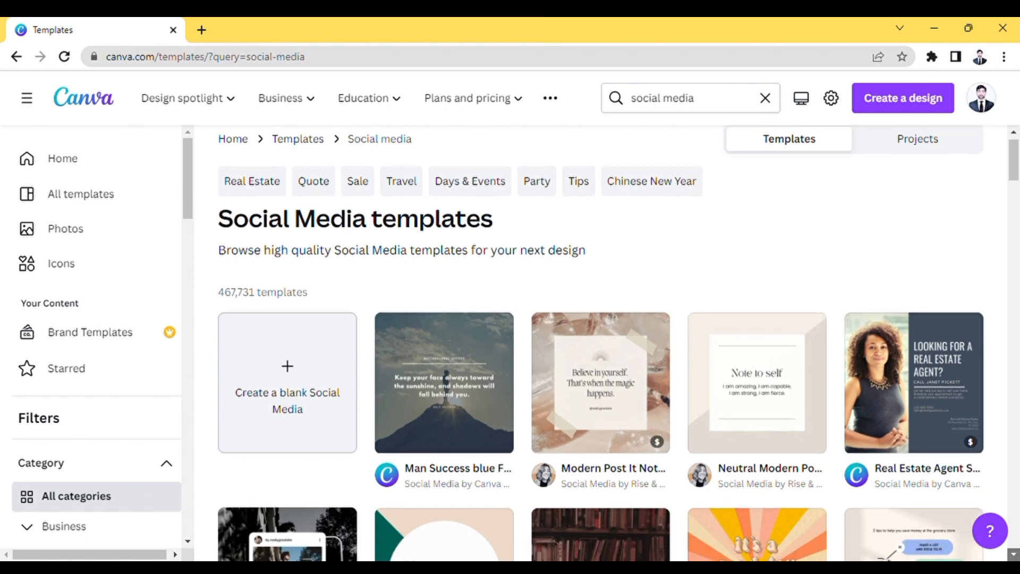
pyautogui.scroll(-3, 600, 340)
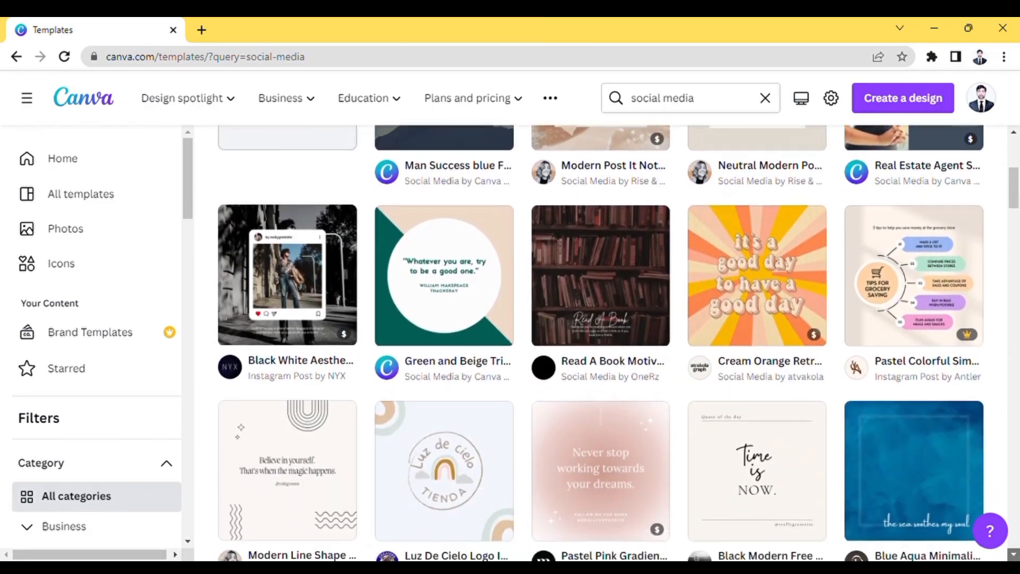
pyautogui.scroll(-6, 600, 340)
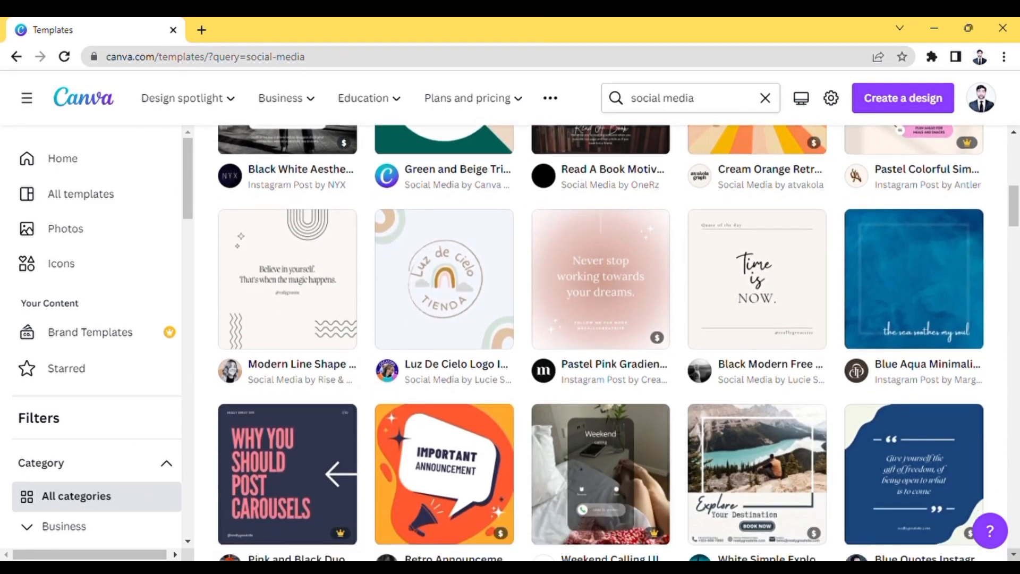
pyautogui.scroll(-1, 477, 521)
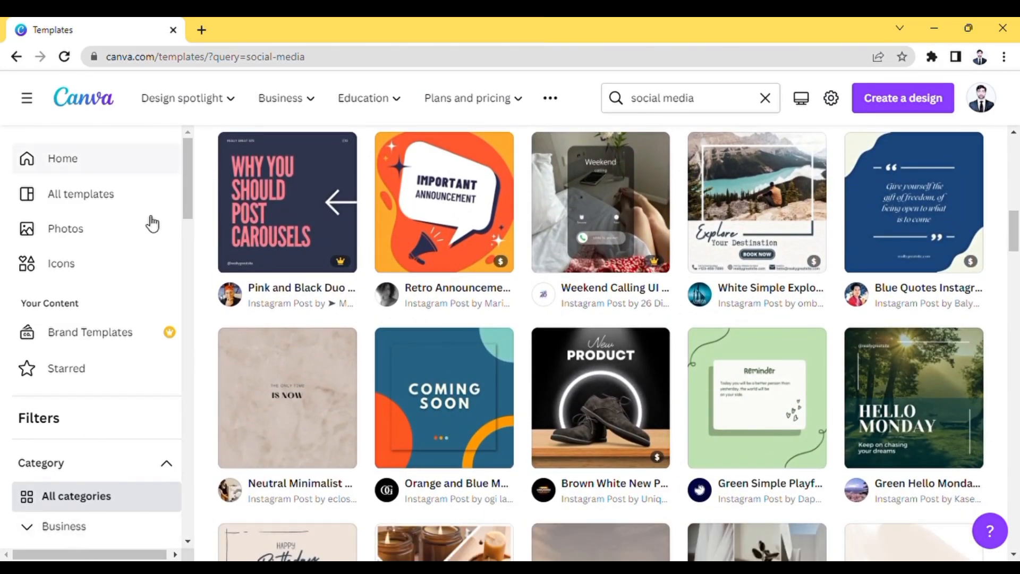
pyautogui.moveTo(197, 193); pyautogui.dragTo(203, 307)
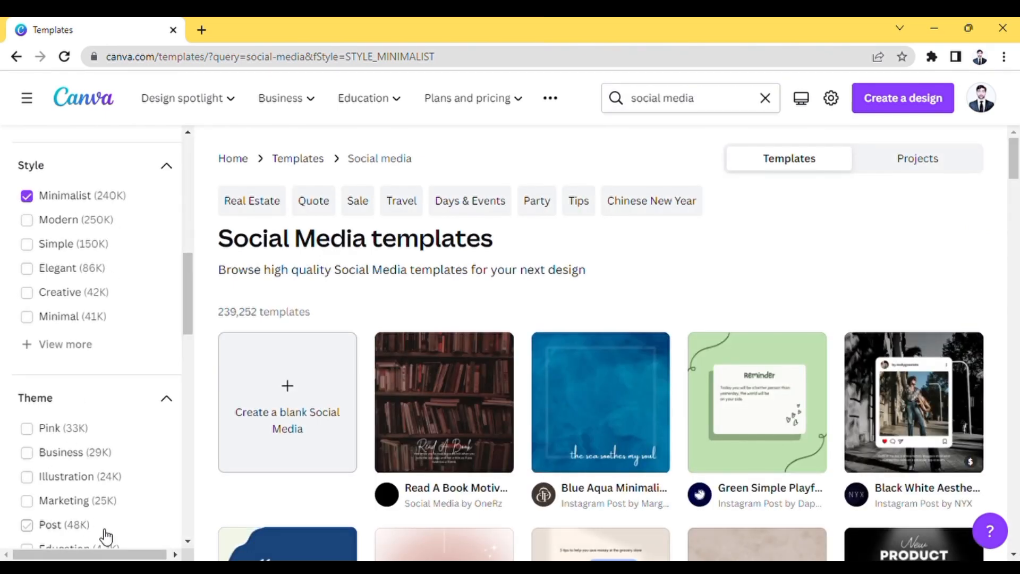
pyautogui.click(37, 502)
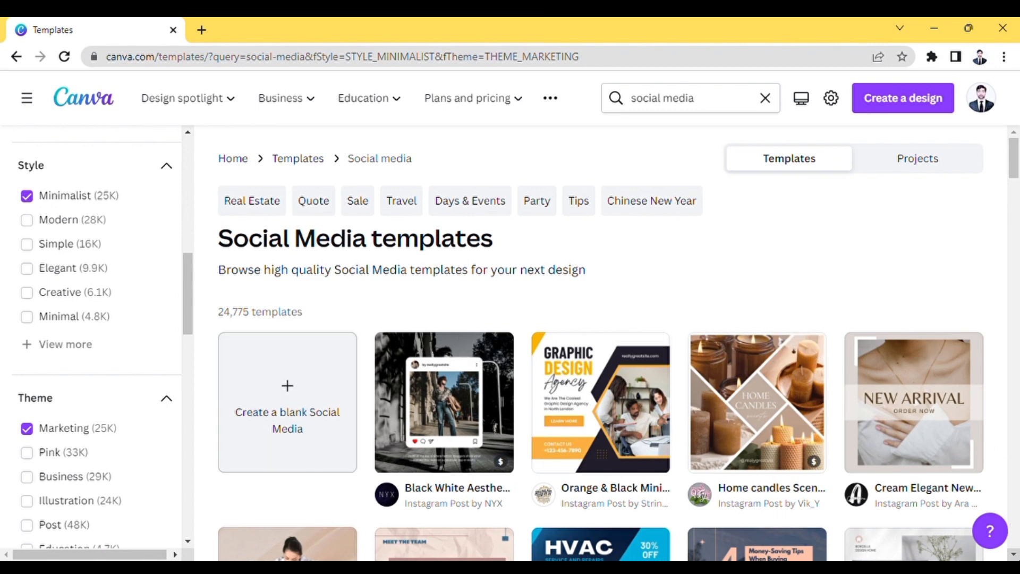
# Browse the filtered templates and open the Beige Brown Minimalist Neutral Phone Mockup Coaching Contact Us Instagram Post for customizing
pyautogui.scroll(-5, 600, 345)
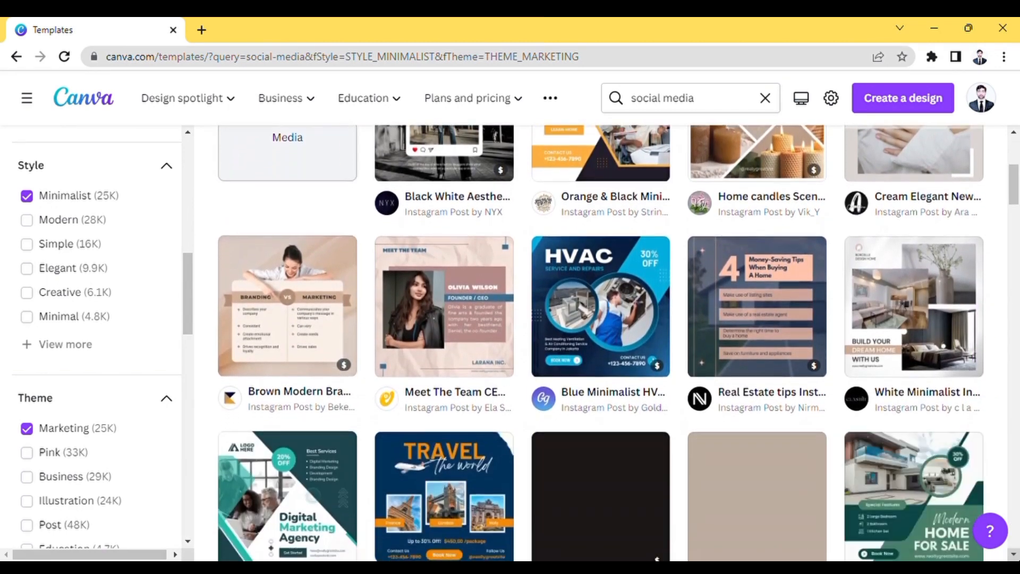
pyautogui.scroll(-3, 870, 456)
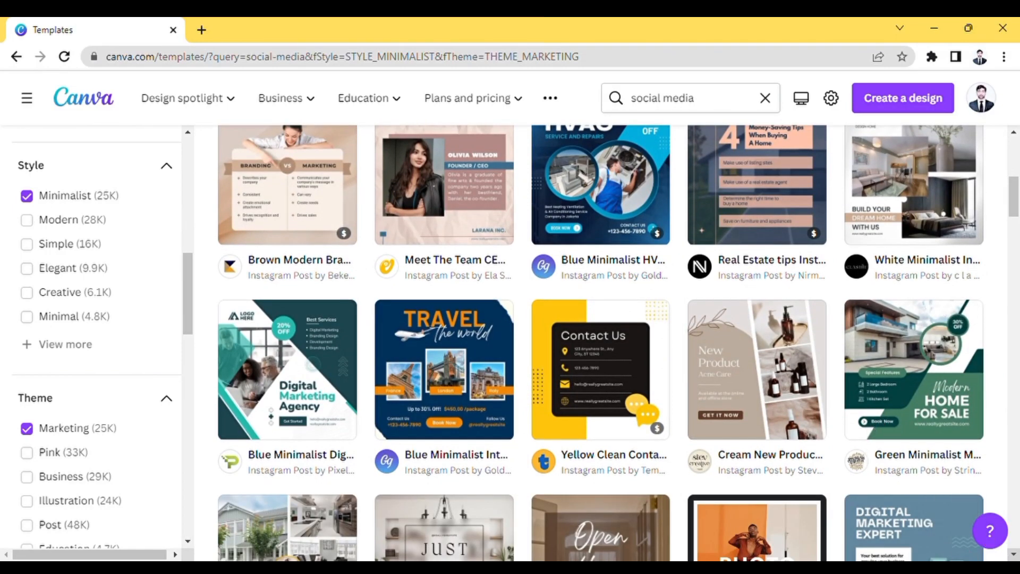
pyautogui.scroll(-3, 601, 346)
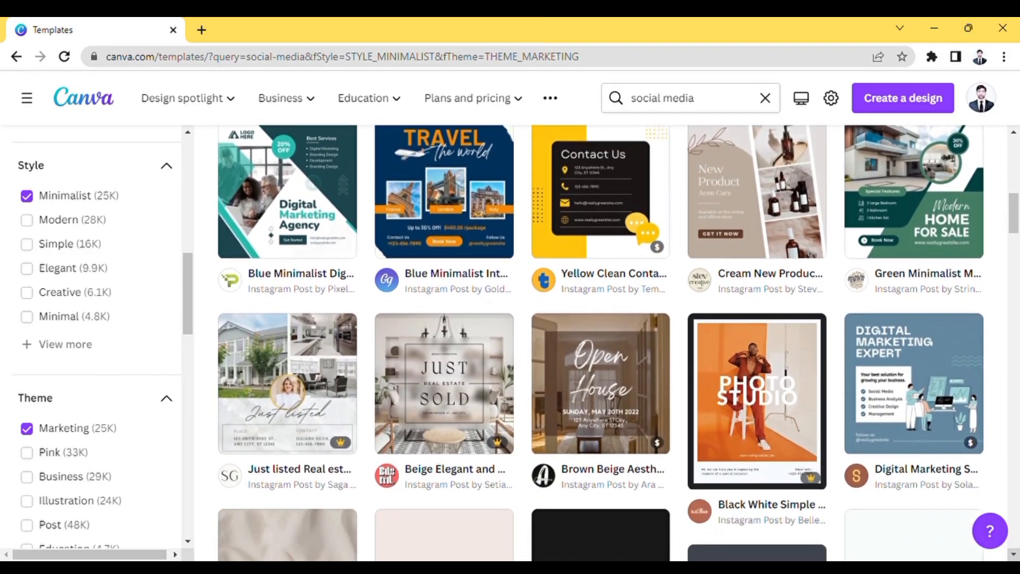
pyautogui.scroll(-6, 600, 346)
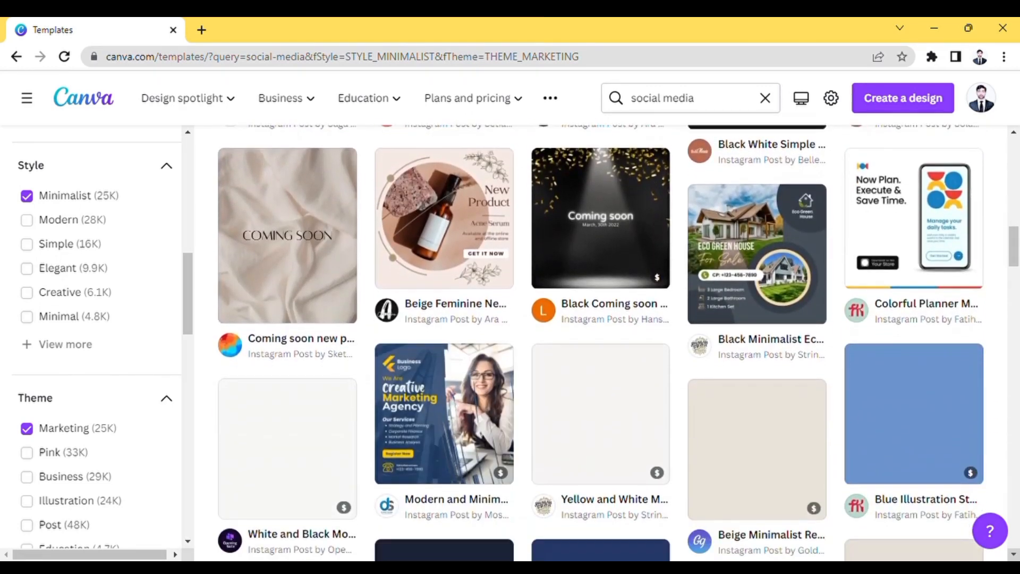
pyautogui.scroll(-4, 601, 345)
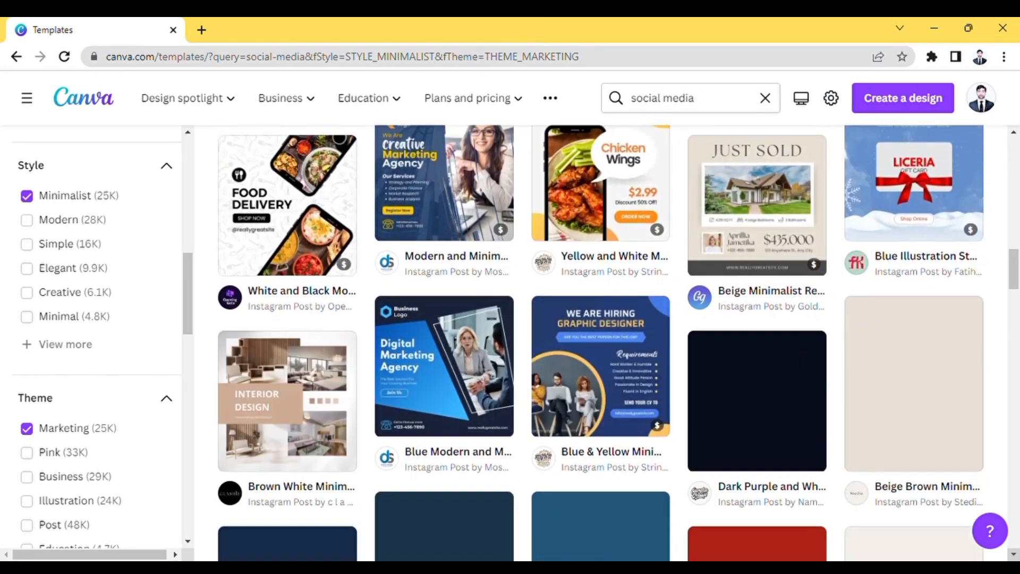
pyautogui.scroll(-4, 600, 345)
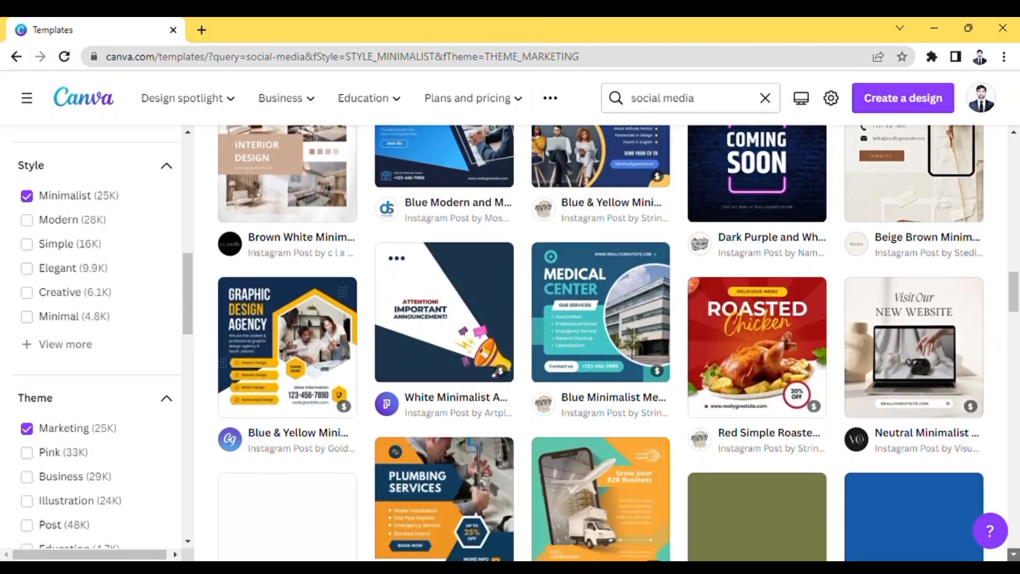
pyautogui.scroll(-1, 601, 345)
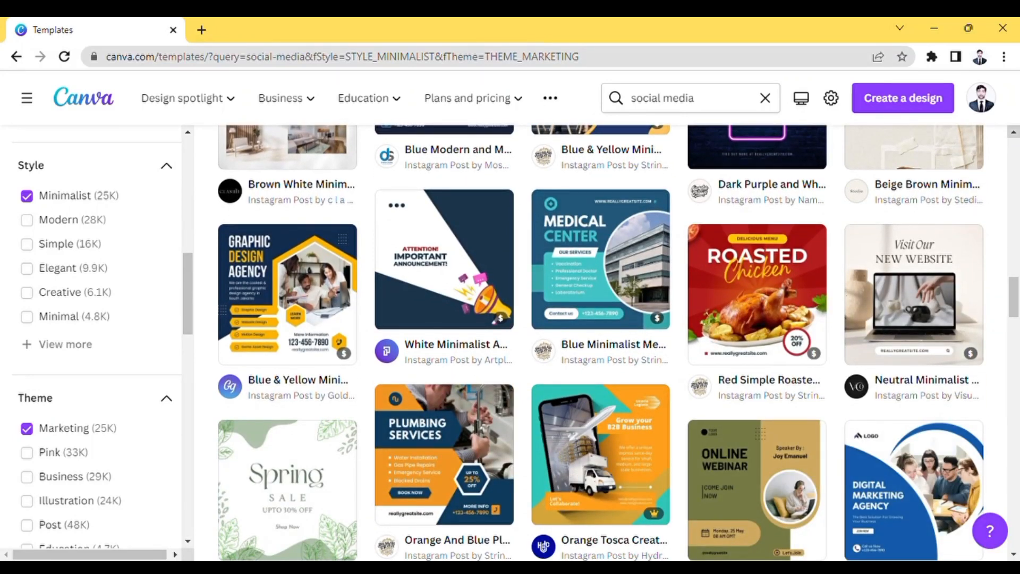
pyautogui.scroll(4, 966, 281)
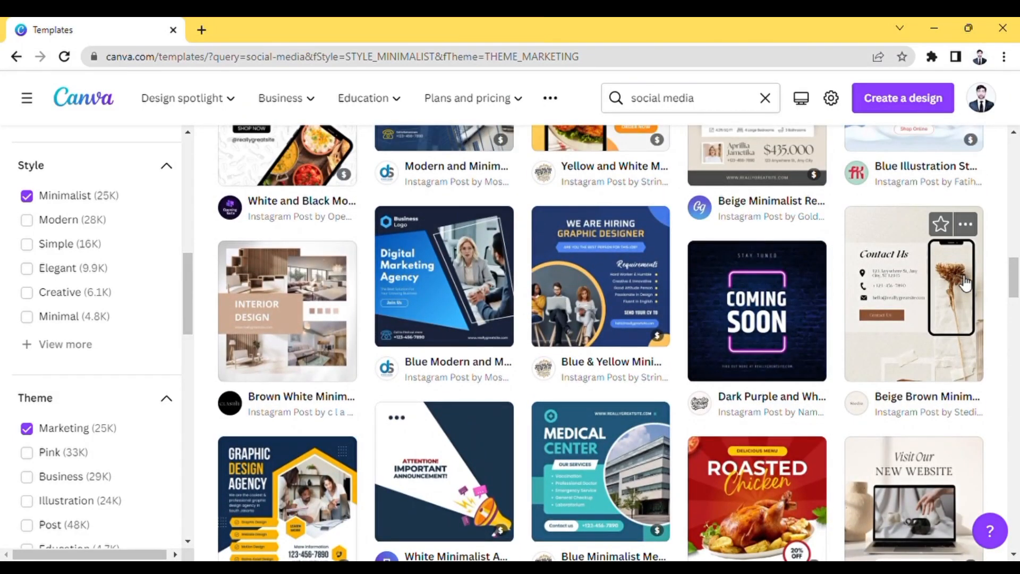
pyautogui.click(966, 282)
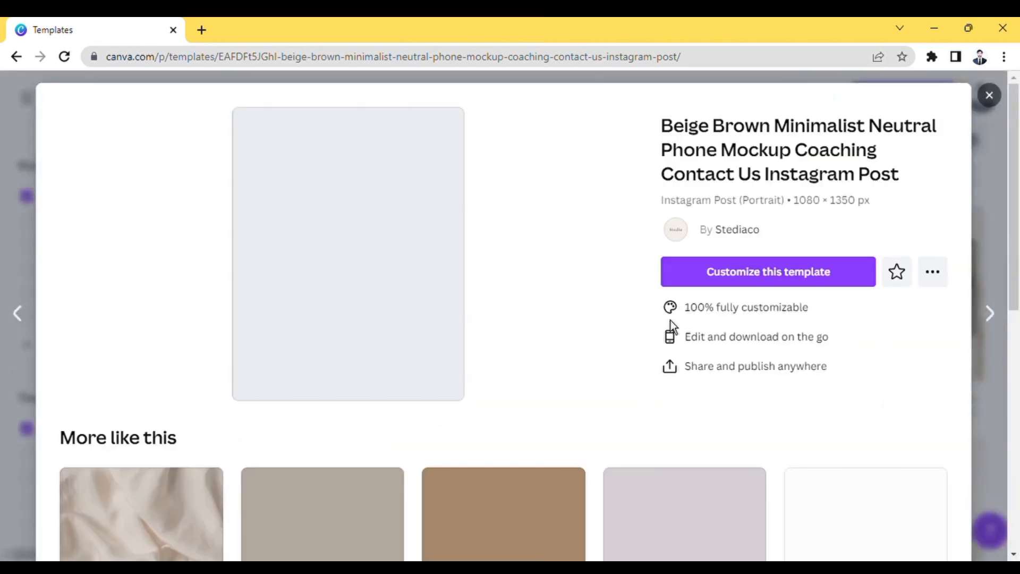
pyautogui.click(777, 273)
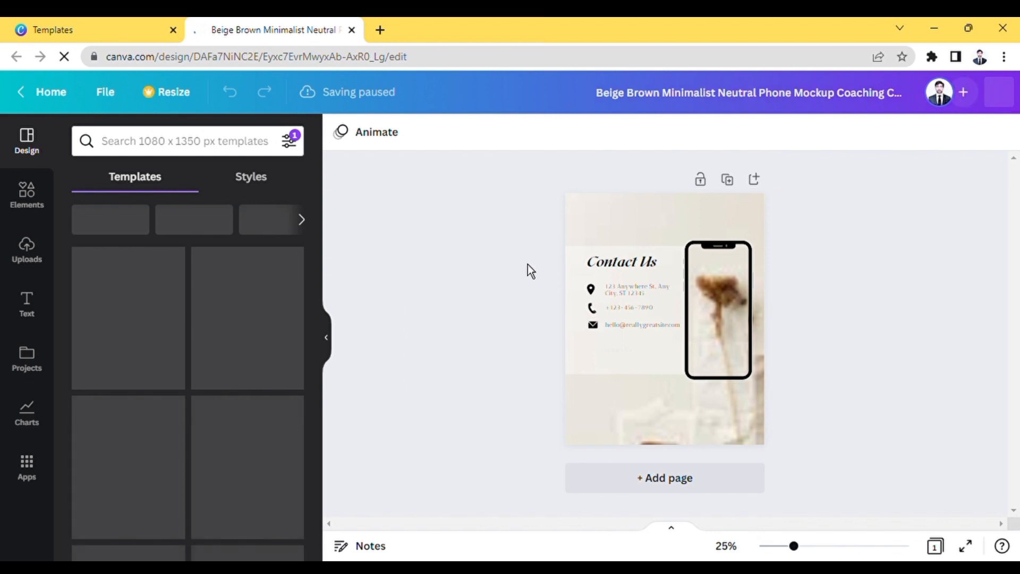
# Try the Simple, Sleek and Fun page animations, and apply the Party animation to the page
pyautogui.click(377, 132)
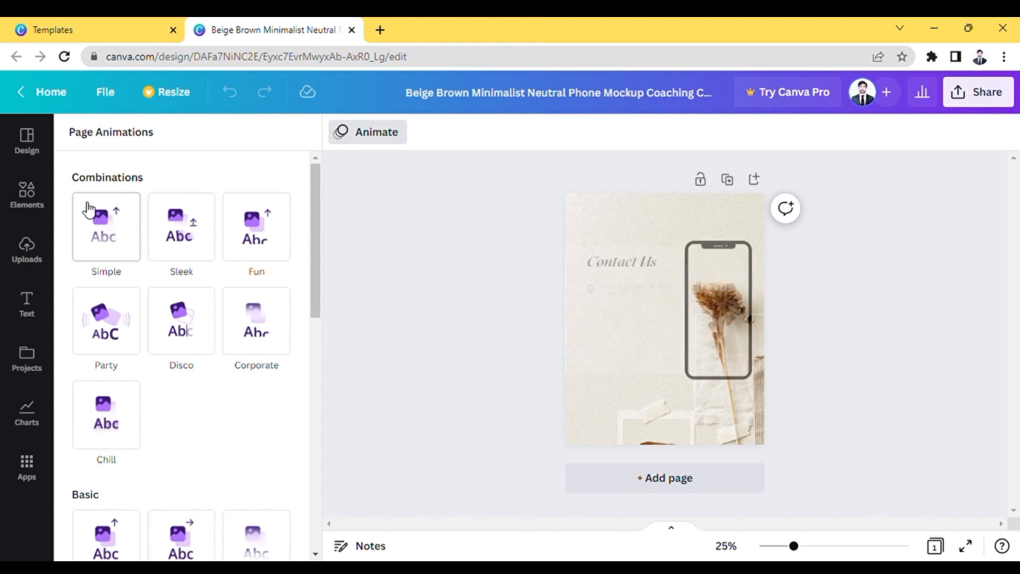
pyautogui.click(117, 242)
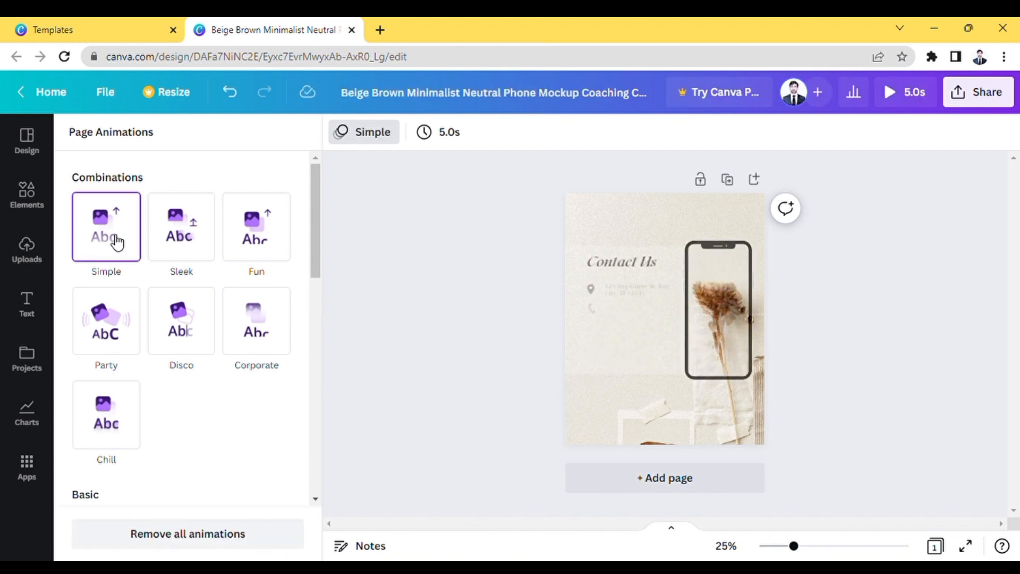
pyautogui.click(187, 242)
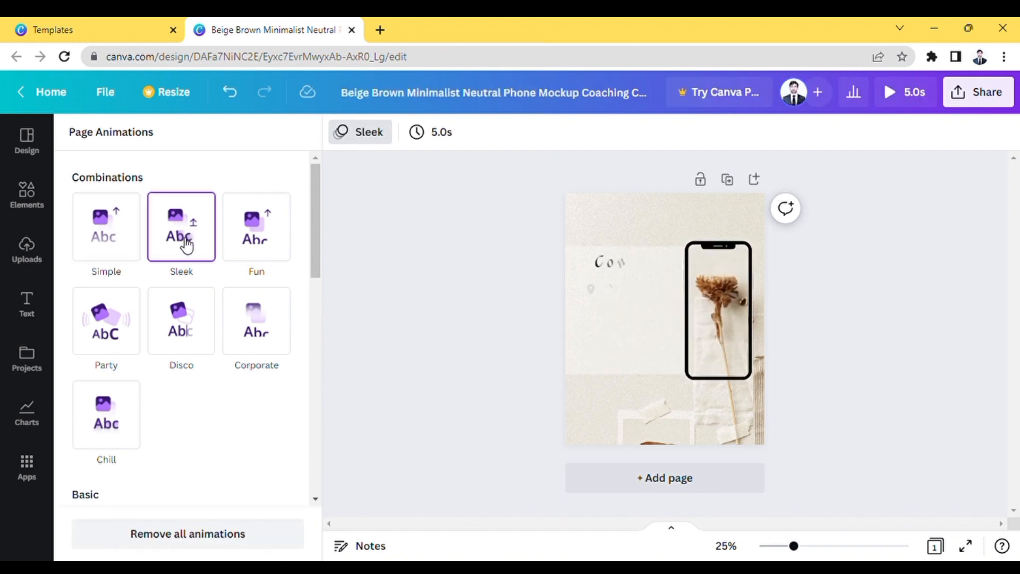
pyautogui.click(271, 239)
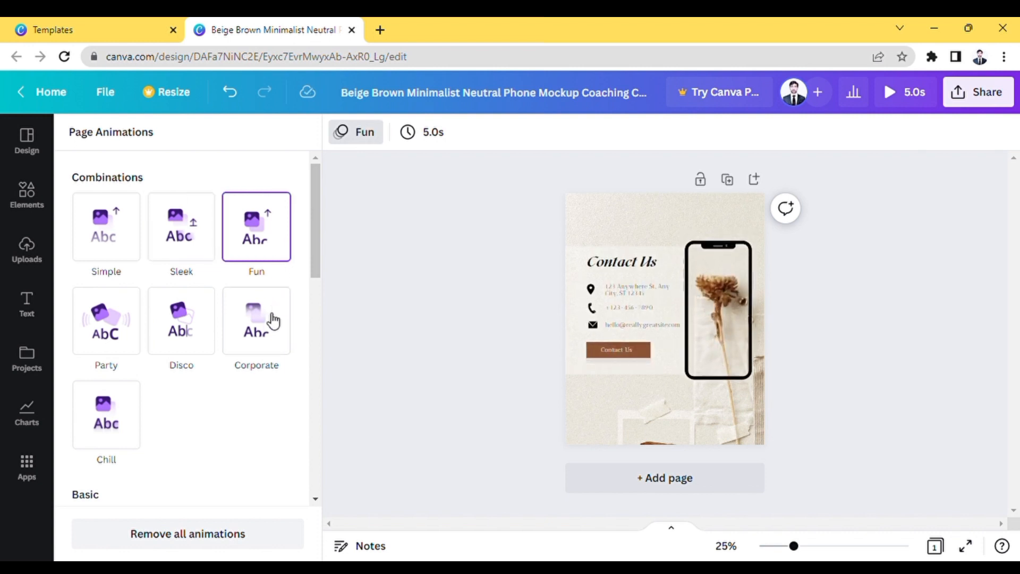
pyautogui.click(120, 335)
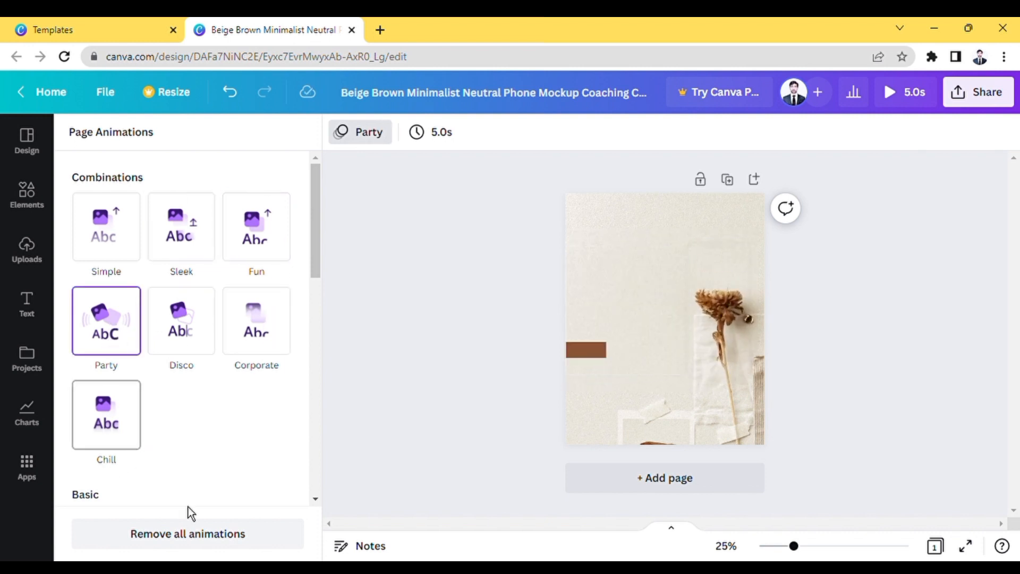
# Try the Rise, Pan and Fade photo animations on the phone frame image
pyautogui.click(748, 295)
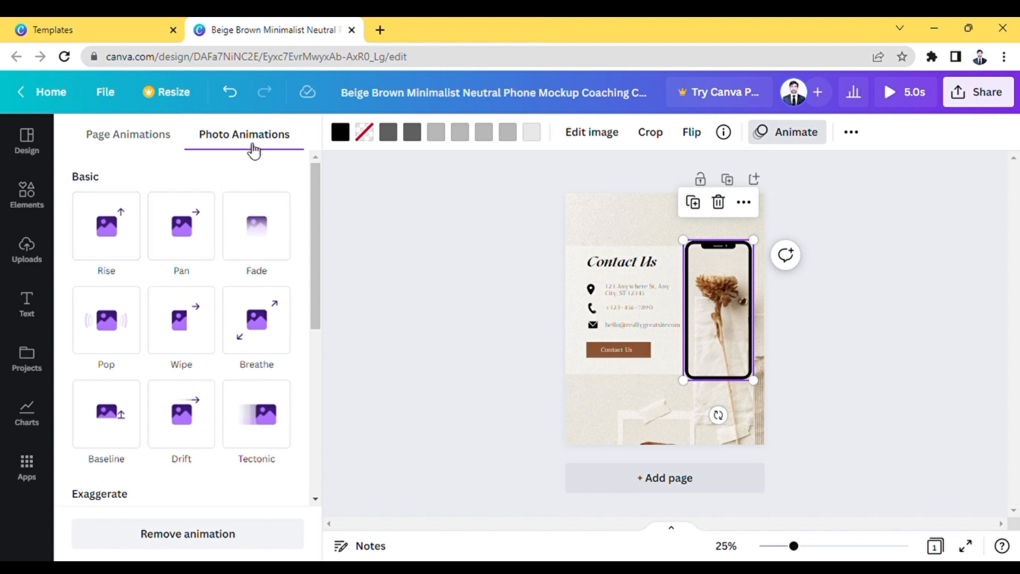
pyautogui.click(108, 245)
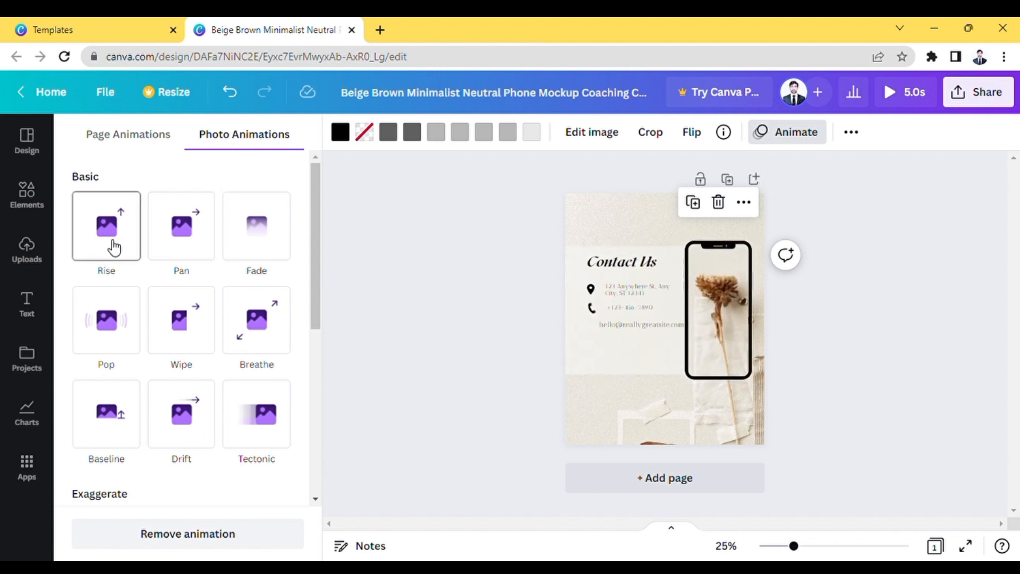
pyautogui.click(113, 247)
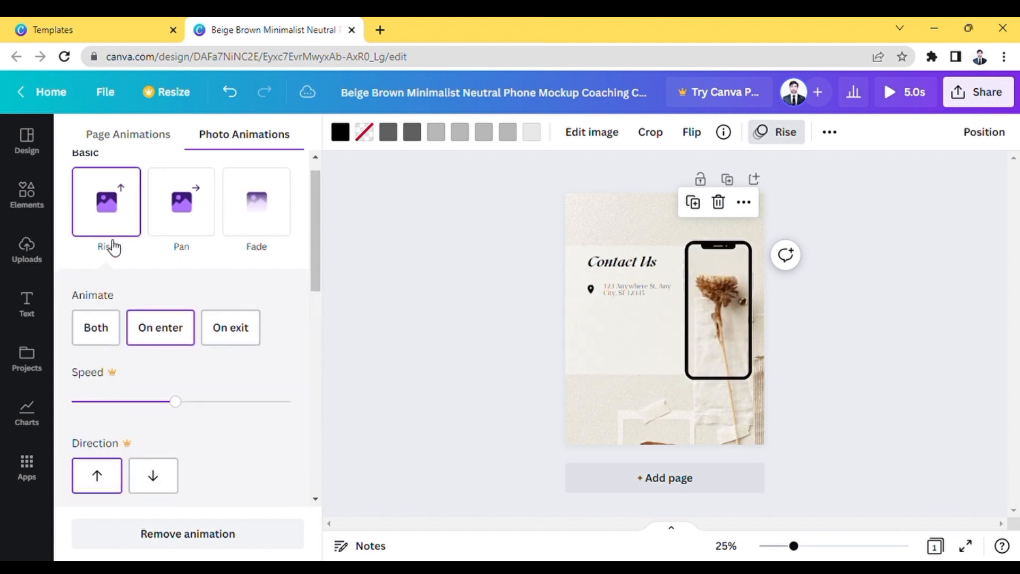
pyautogui.click(193, 219)
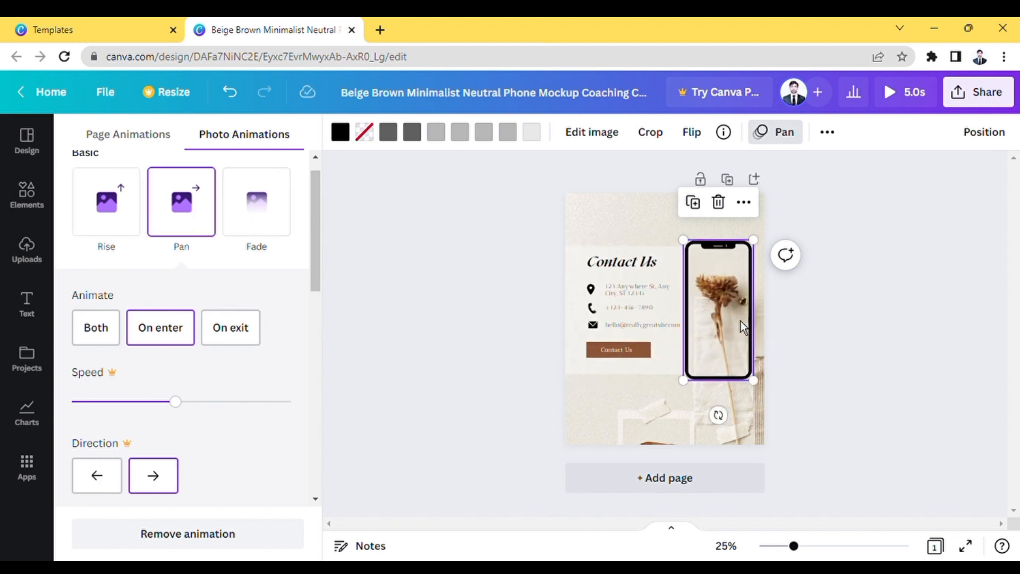
pyautogui.click(236, 189)
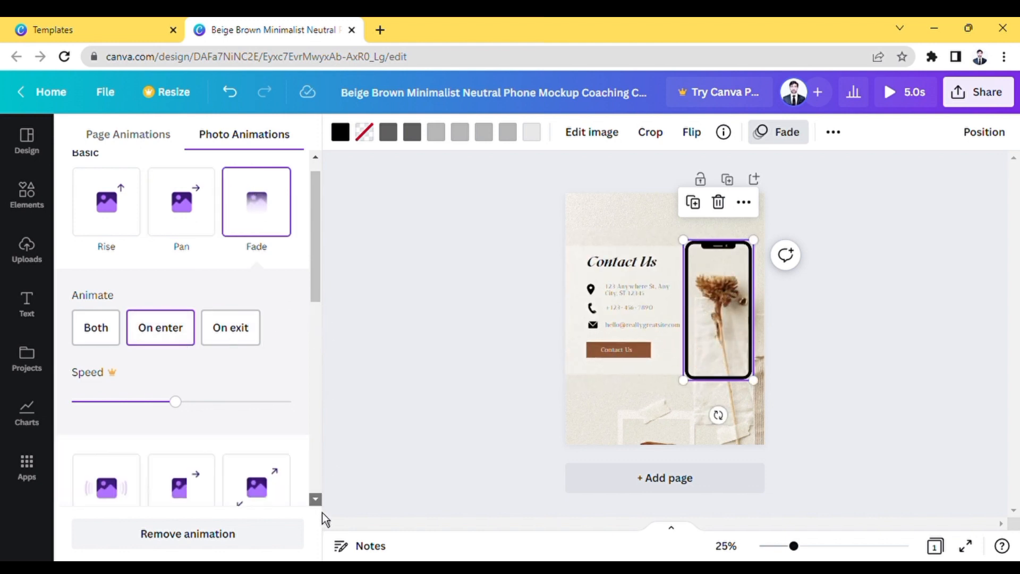
# Try the Pop, Wipe and Breathe animations on the phone frame image, and apply Photo Zoom to it
pyautogui.scroll(-5, 322, 512)
pyautogui.scroll(1, 289, 486)
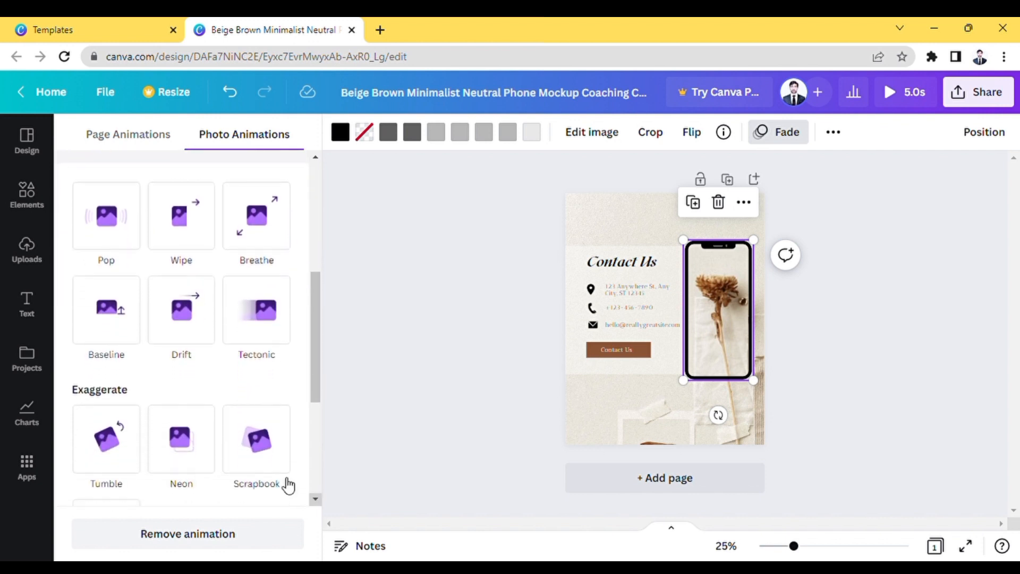
pyautogui.click(119, 242)
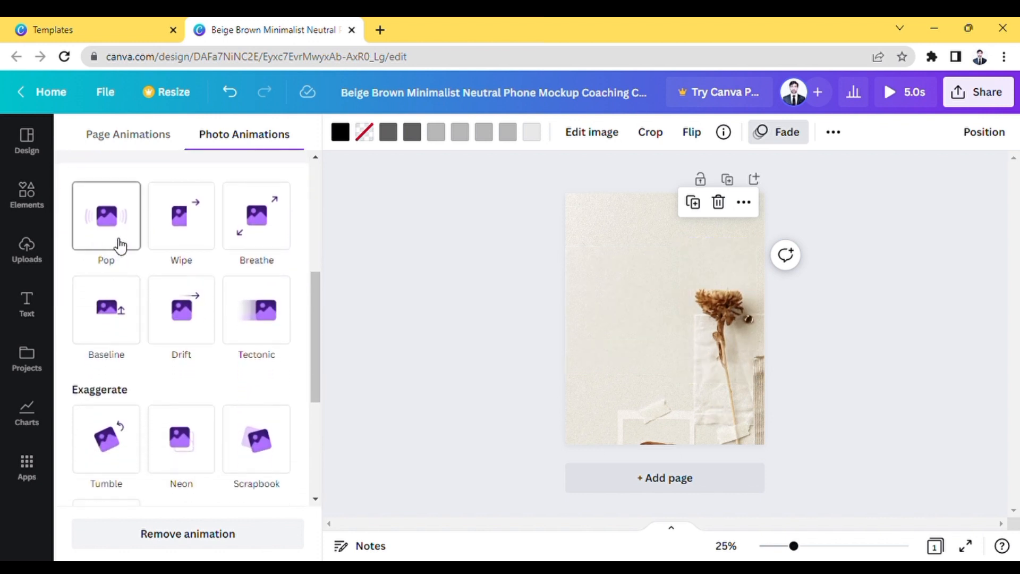
pyautogui.click(193, 238)
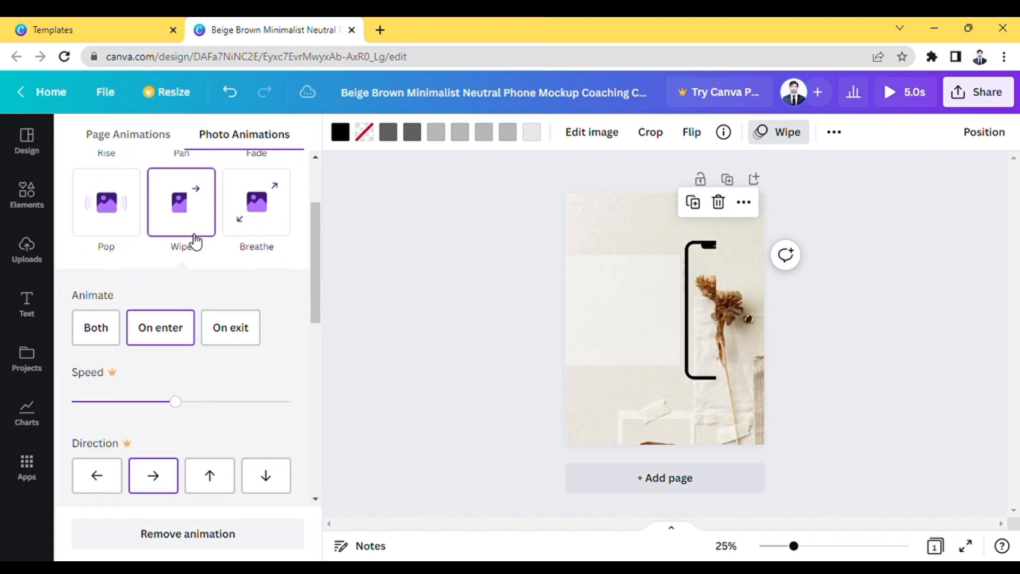
pyautogui.click(269, 221)
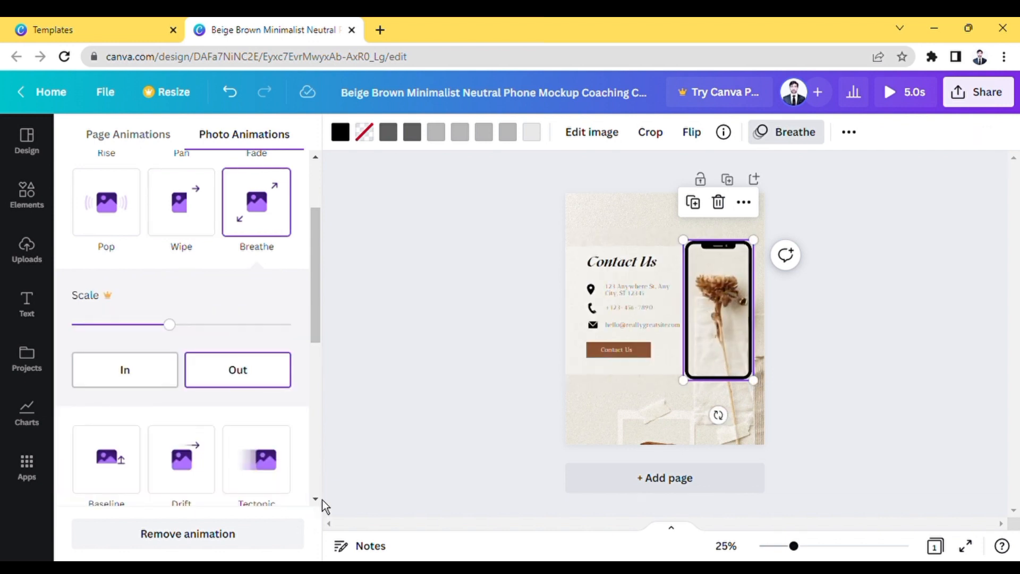
pyautogui.scroll(-5, 322, 502)
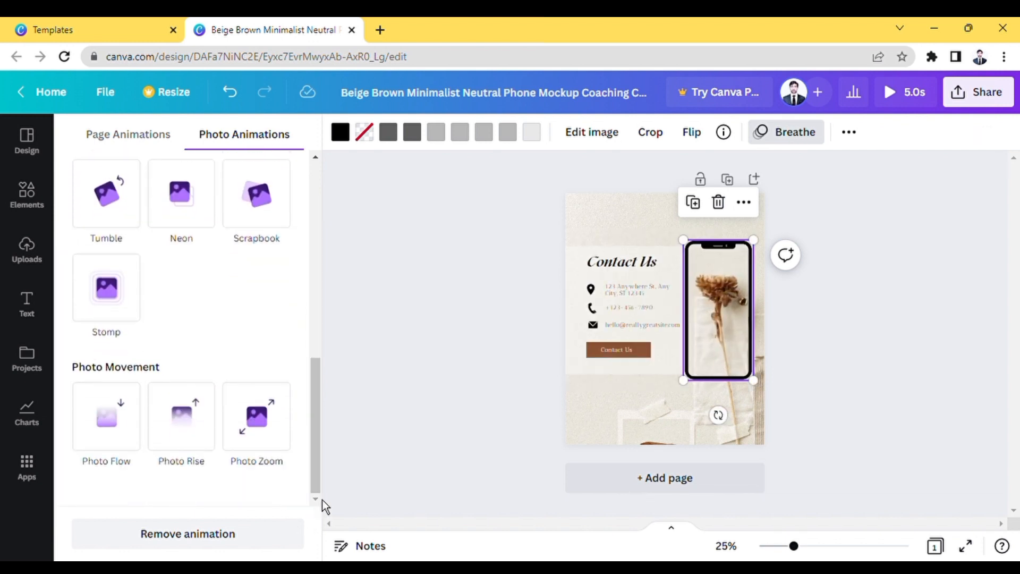
pyautogui.click(271, 408)
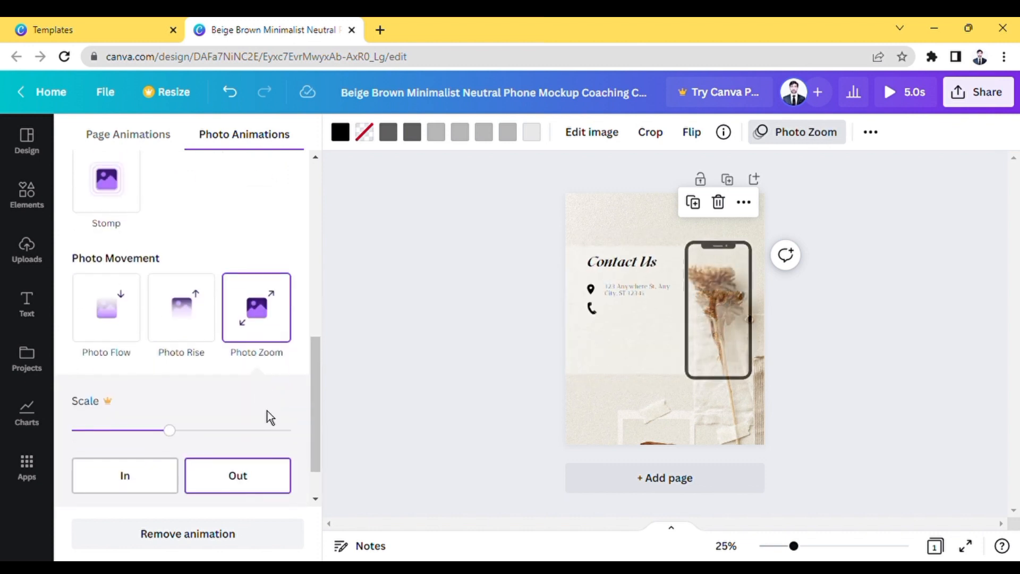
pyautogui.click(416, 326)
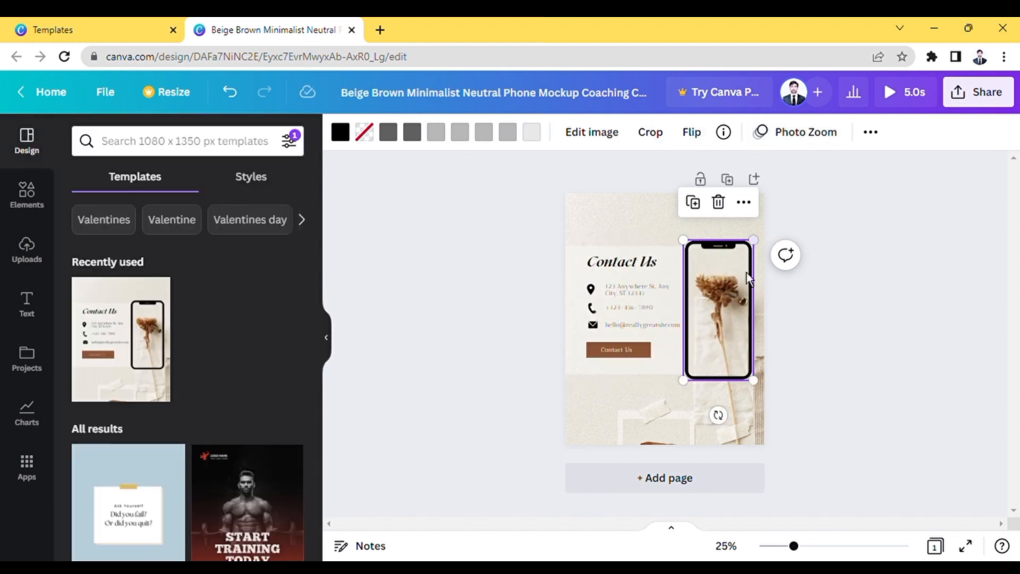
# Select the phone frame image and search the video elements for "video"
pyautogui.click(489, 296)
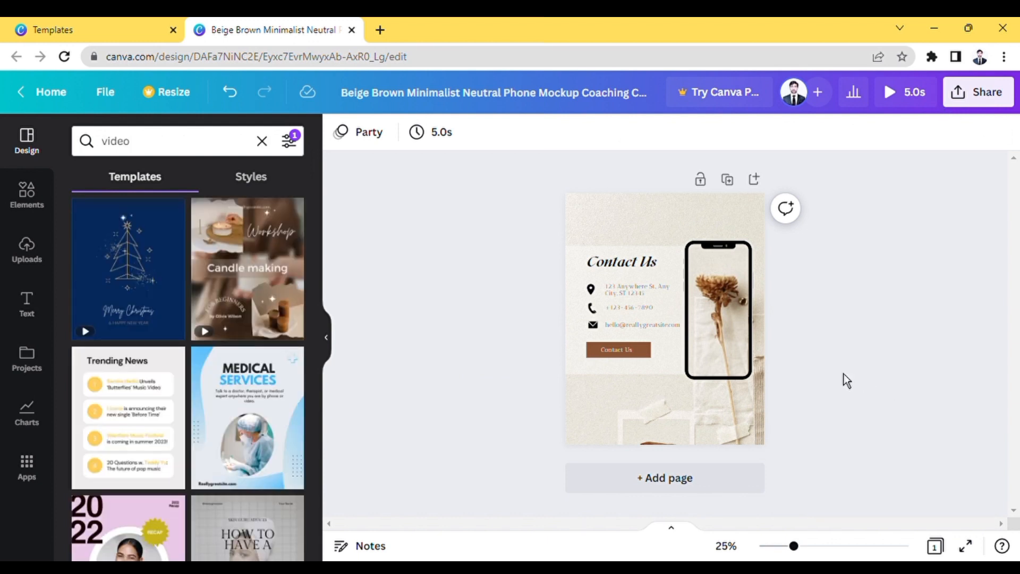
pyautogui.click(727, 317)
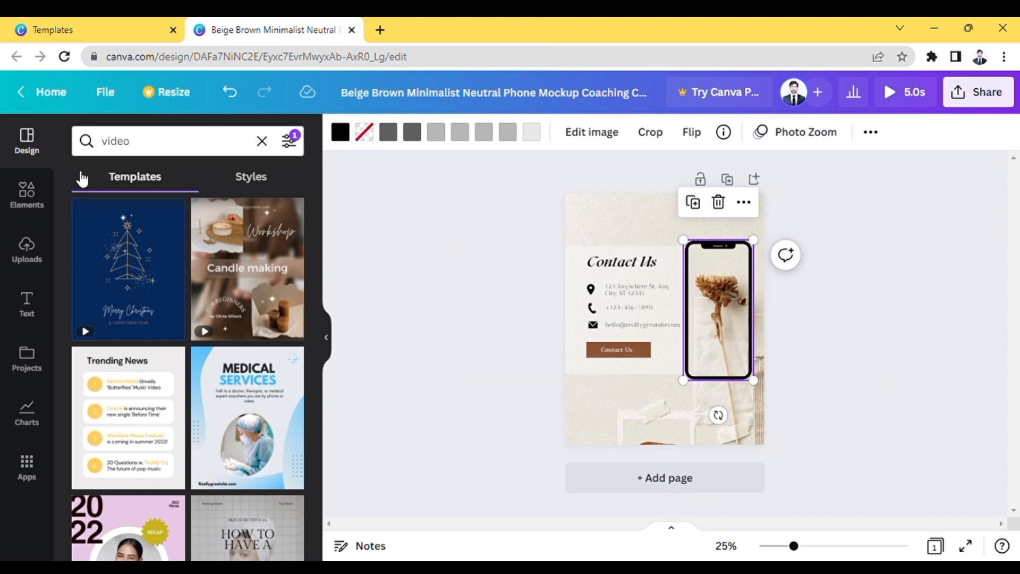
pyautogui.click(26, 197)
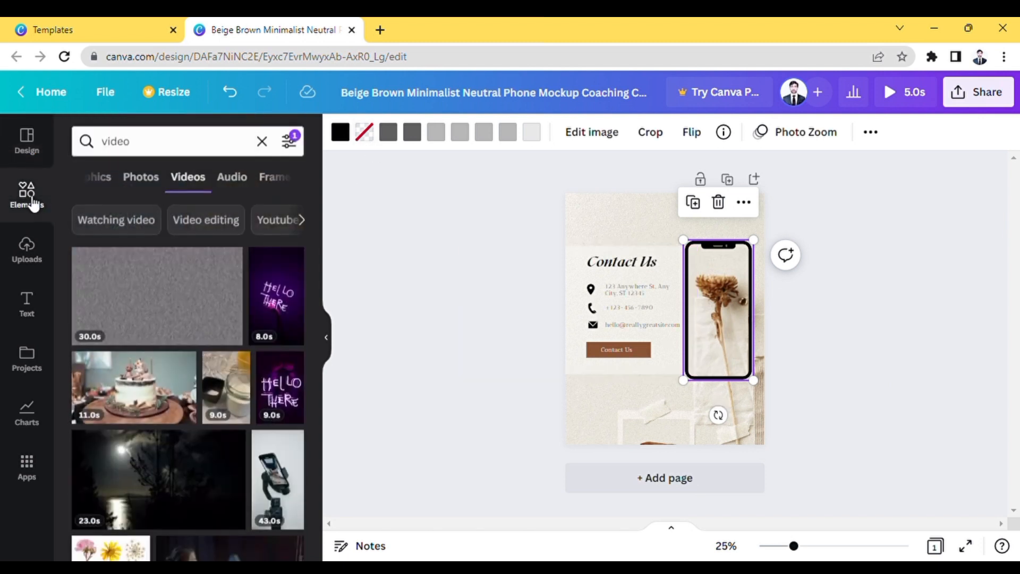
pyautogui.click(203, 148)
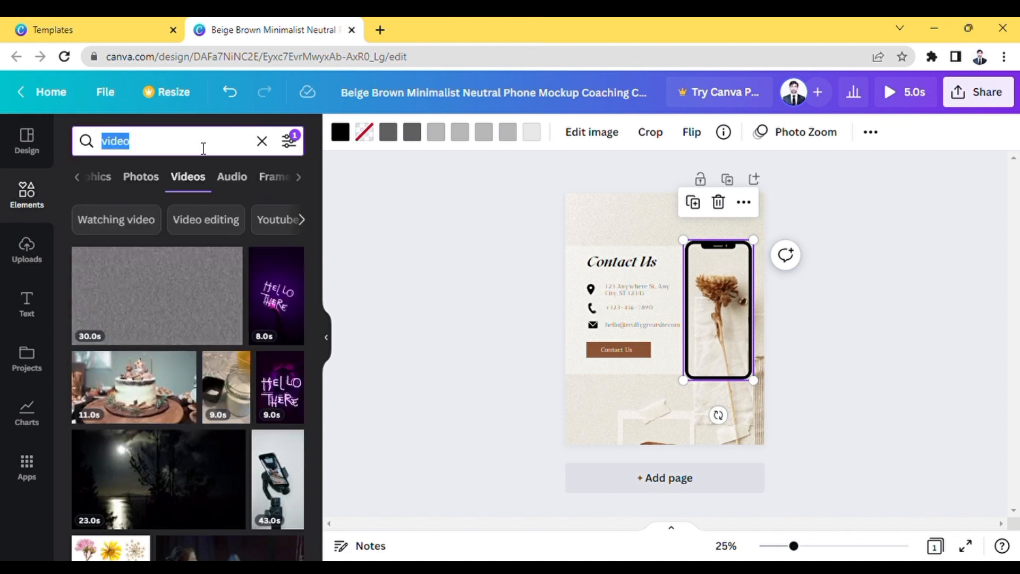
pyautogui.write('video')
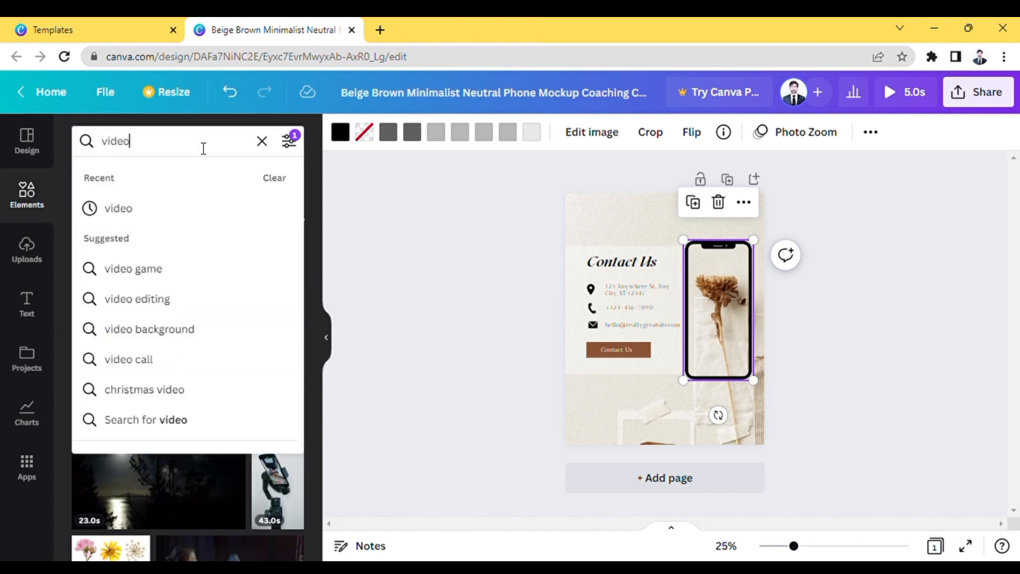
pyautogui.press('Return')
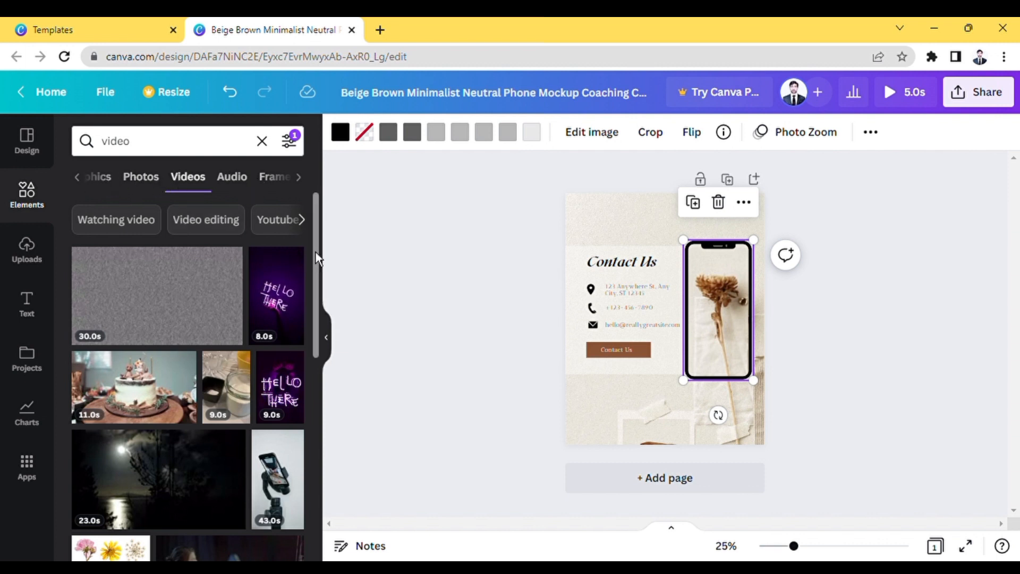
# Replace the phone frame's image with the 11-second video of the town among green hills
pyautogui.moveTo(321, 257); pyautogui.dragTo(331, 426)
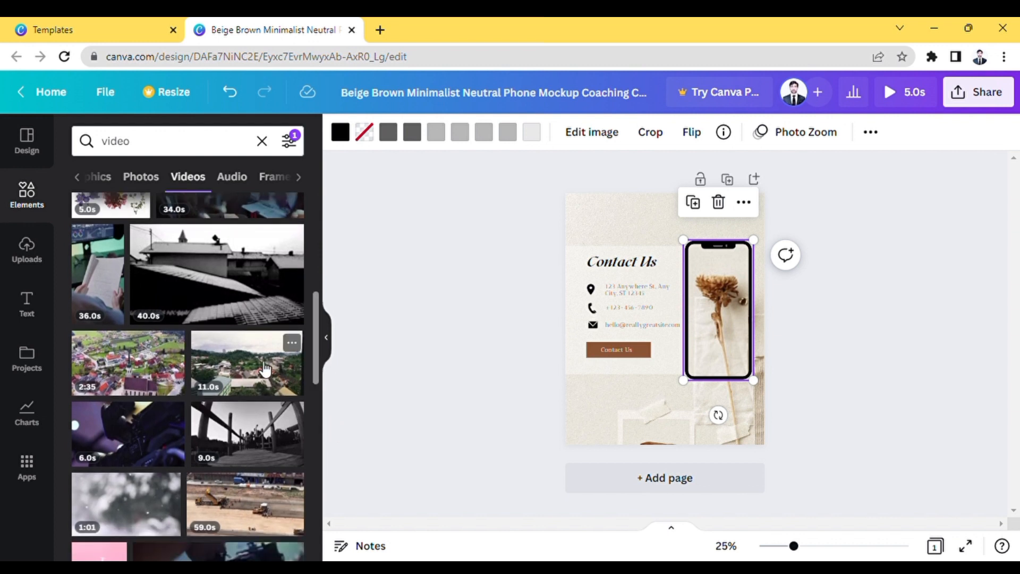
pyautogui.moveTo(265, 371); pyautogui.dragTo(713, 299)
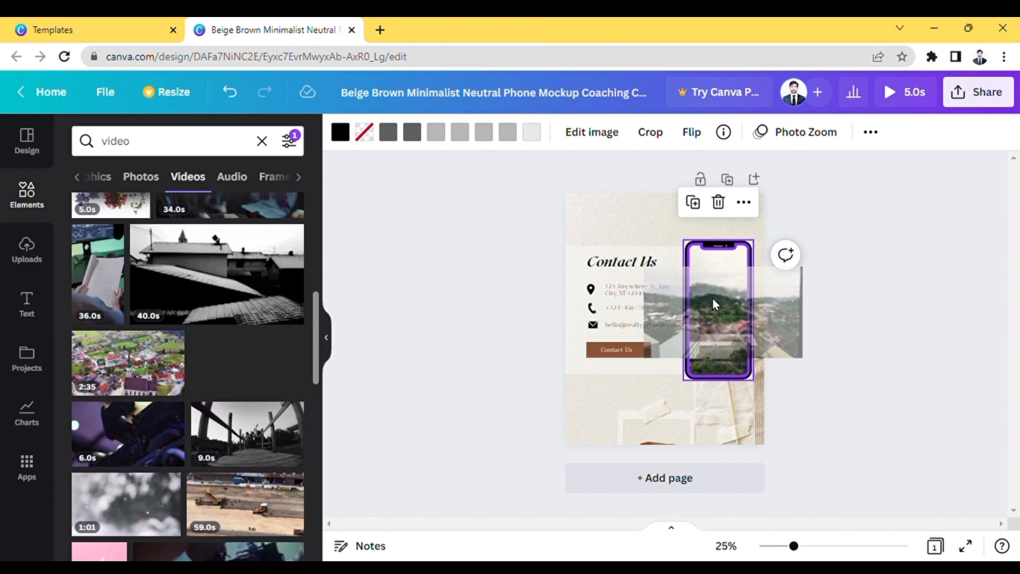
pyautogui.moveTo(718, 304); pyautogui.dragTo(718, 304)
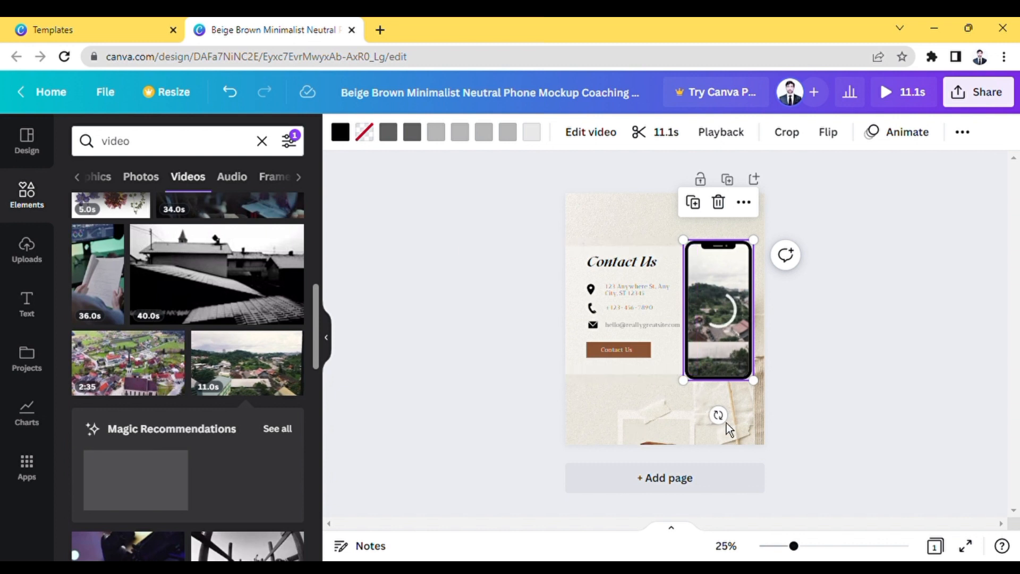
pyautogui.click(628, 419)
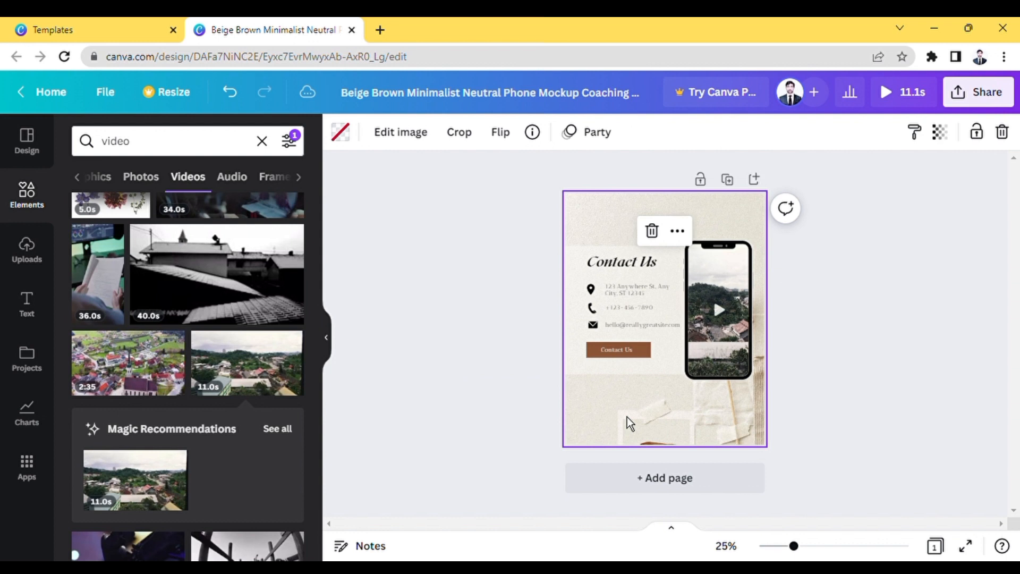
# Try a playback speed of 0.75 on the phone frame video, and set the speed back to 1
pyautogui.click(719, 301)
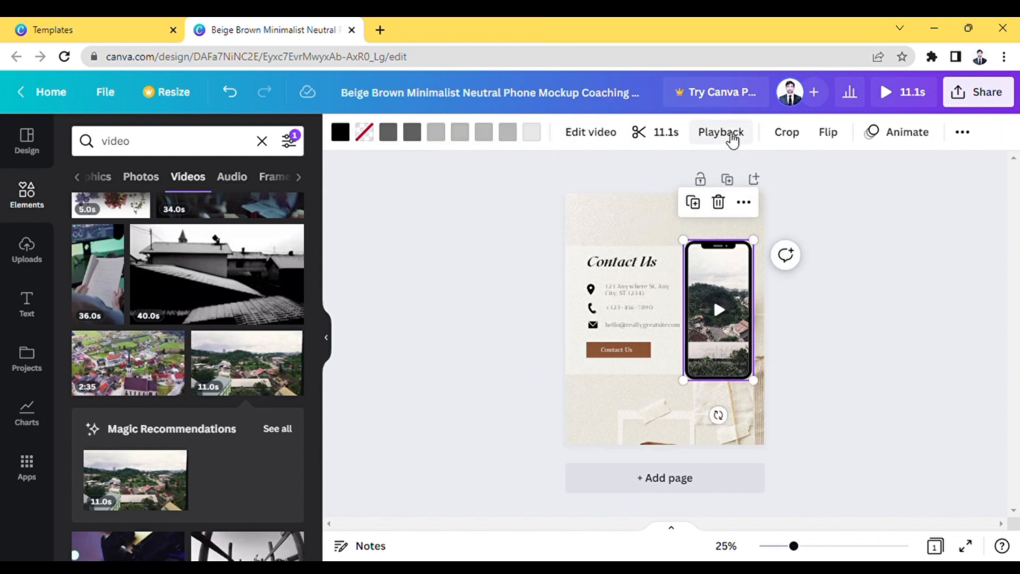
pyautogui.click(722, 134)
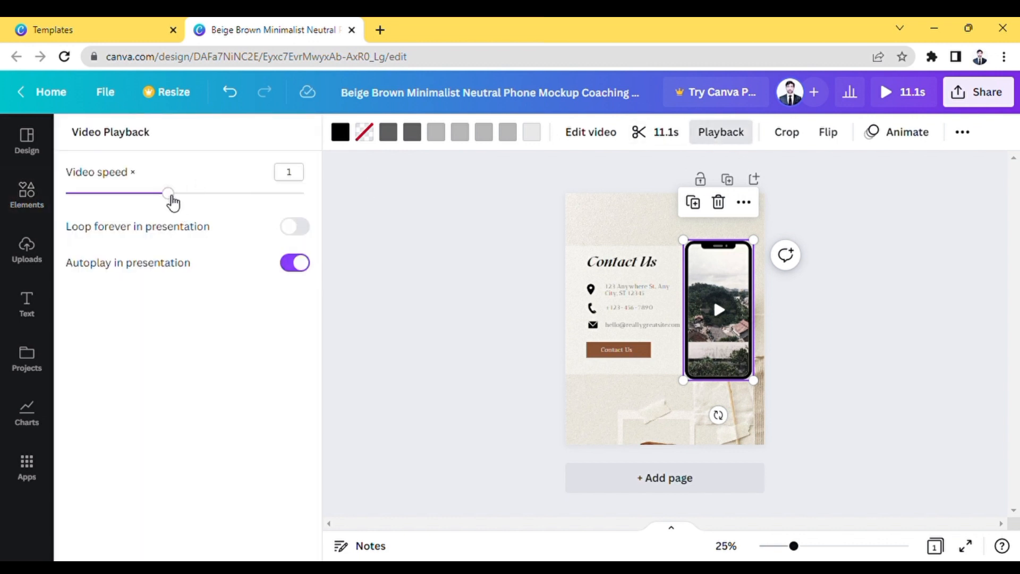
pyautogui.moveTo(169, 194); pyautogui.dragTo(135, 194)
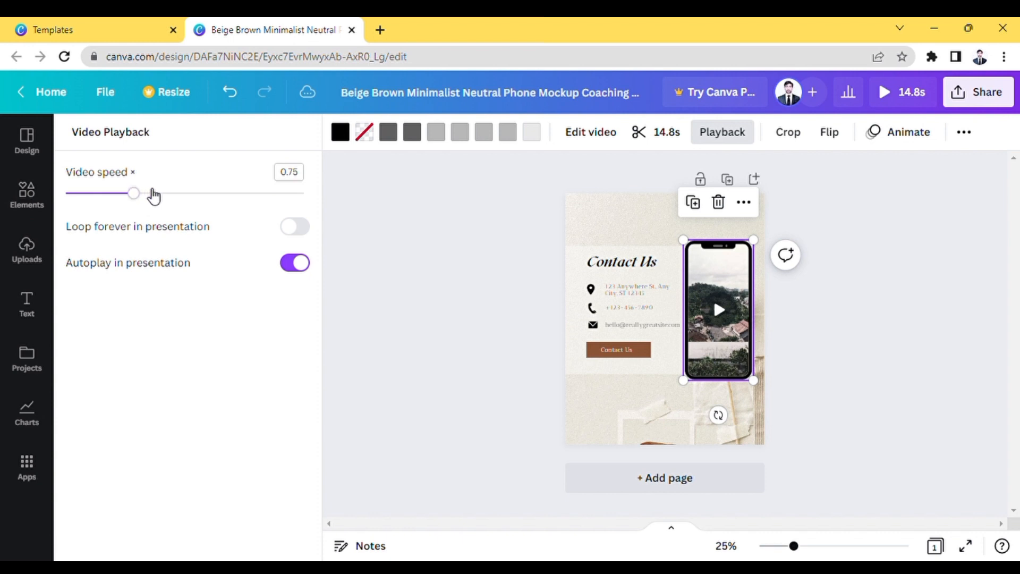
pyautogui.click(170, 194)
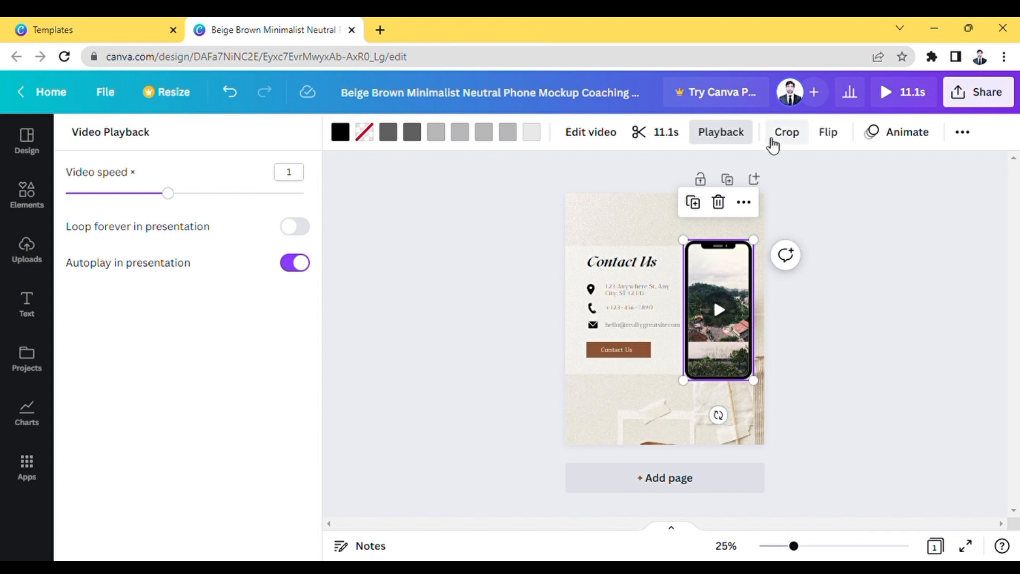
pyautogui.click(855, 219)
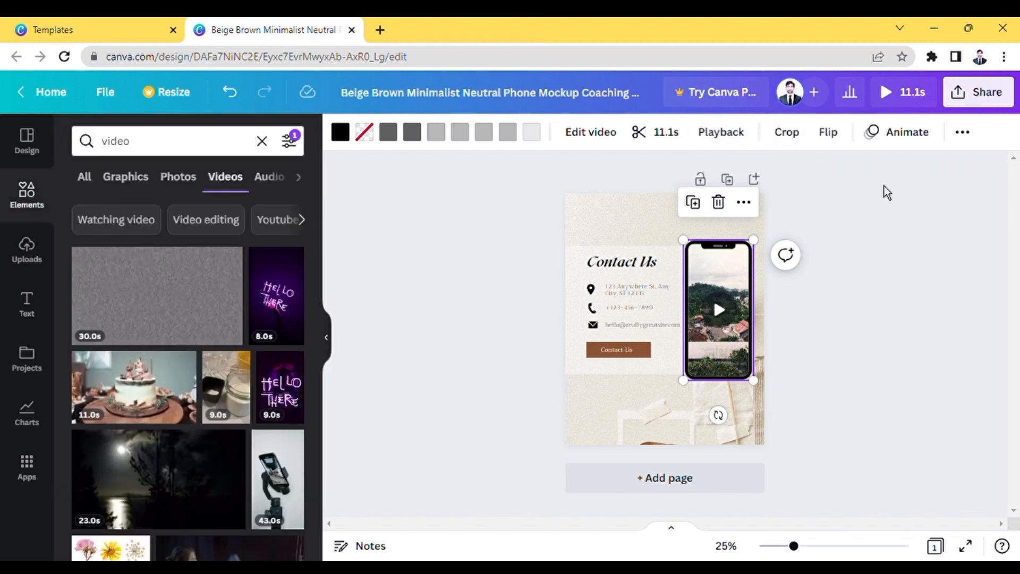
# Apply the Rise animation to the phone frame video, and select the page background
pyautogui.click(911, 139)
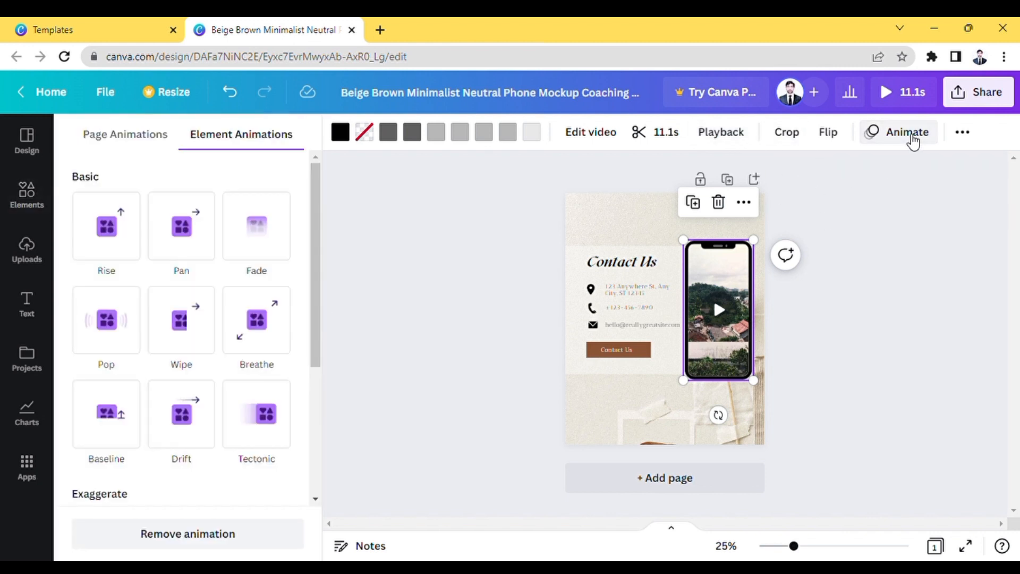
pyautogui.click(116, 259)
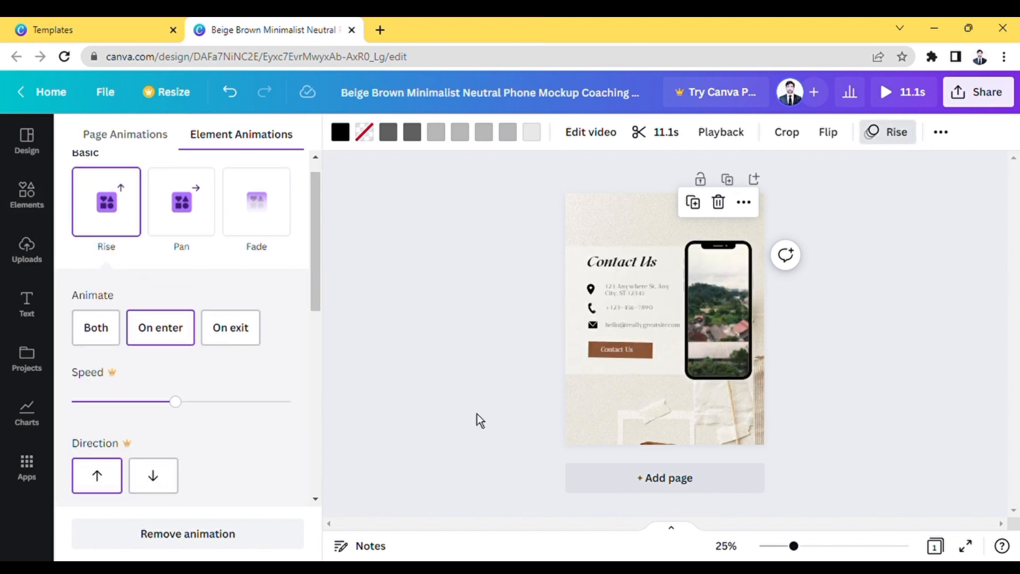
pyautogui.click(816, 452)
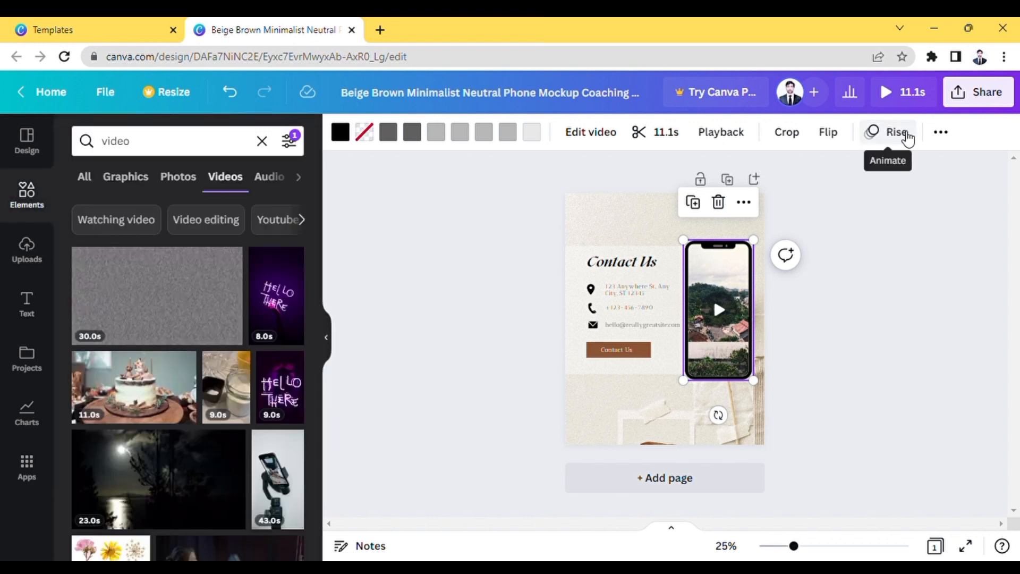
pyautogui.click(731, 317)
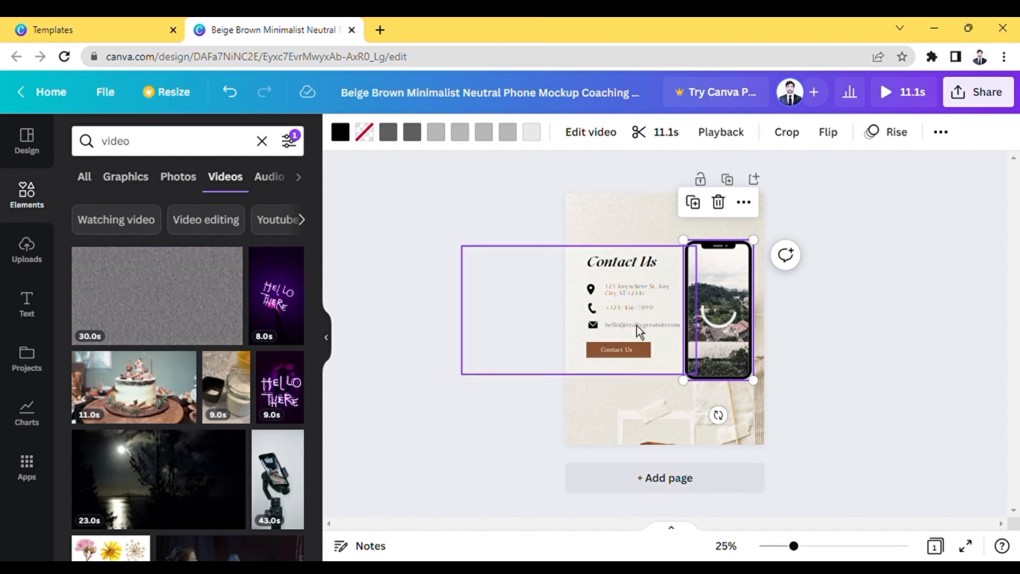
pyautogui.click(768, 340)
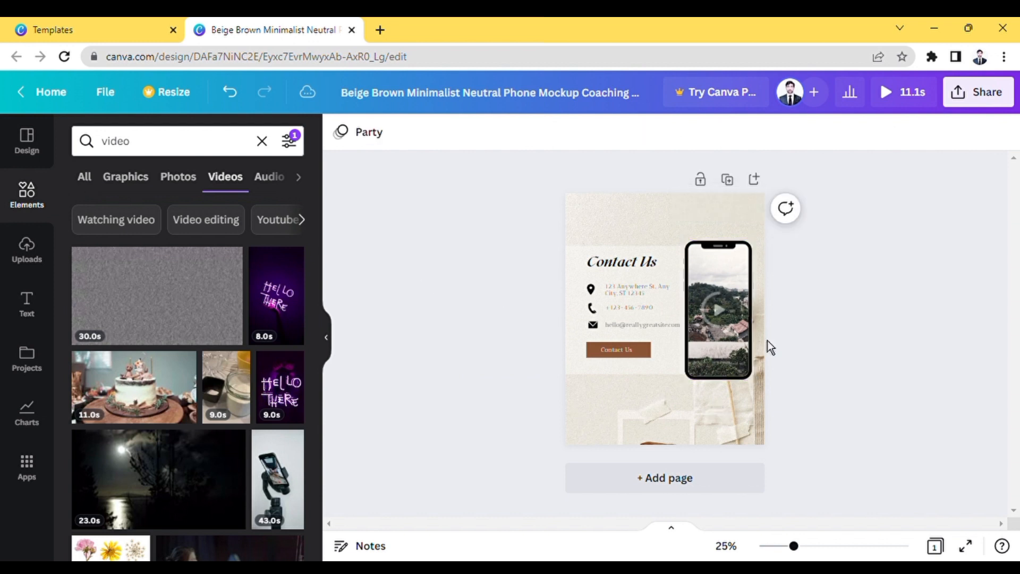
pyautogui.click(741, 226)
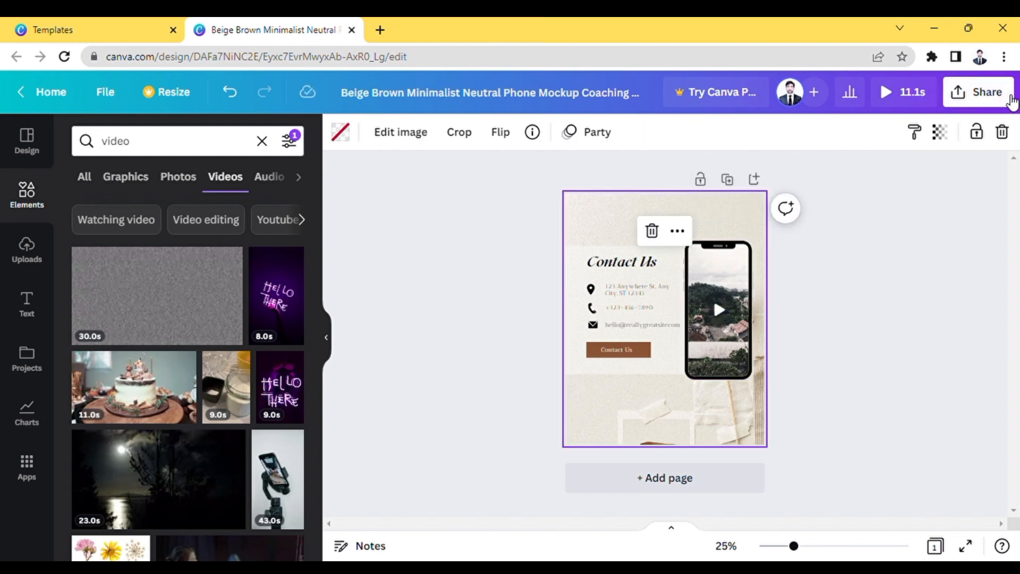
# Download the design as an MP4 Video with Save download settings turned on
pyautogui.click(1011, 101)
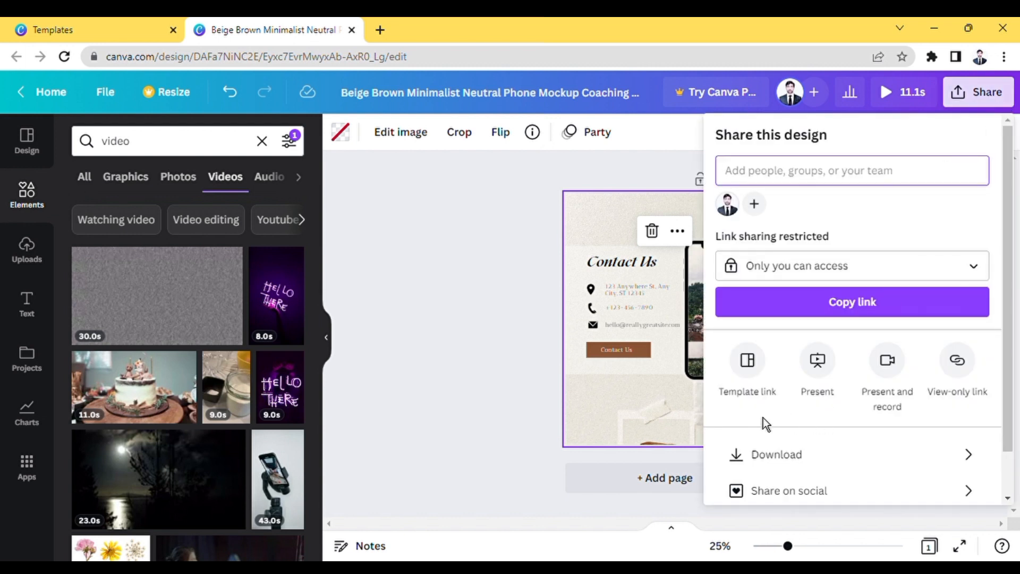
pyautogui.click(914, 453)
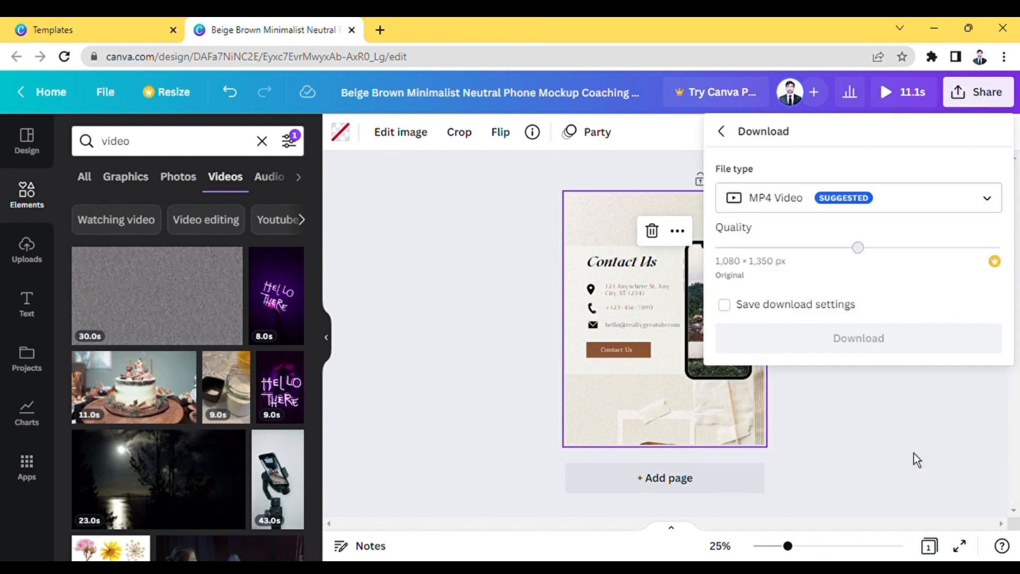
pyautogui.click(805, 311)
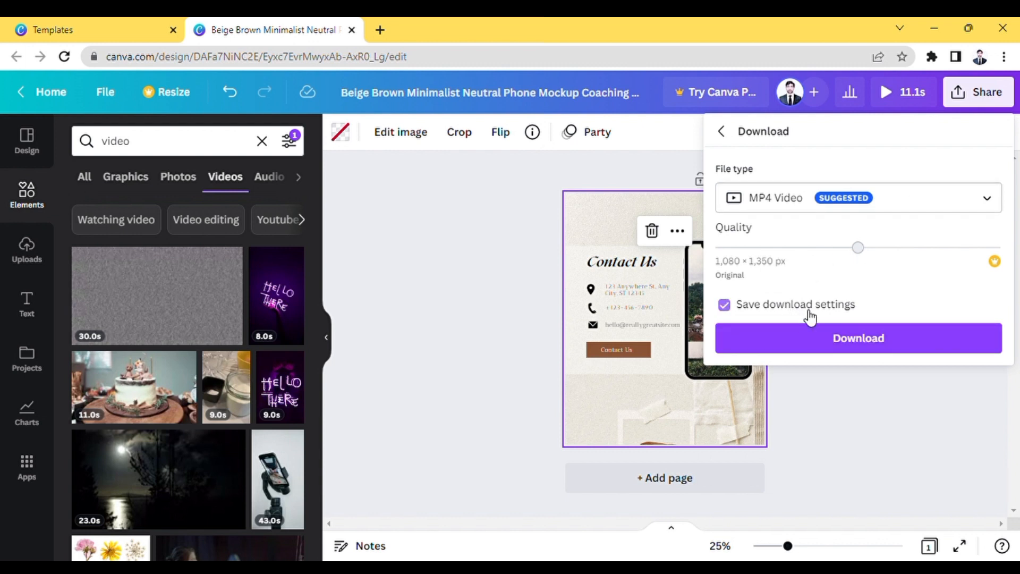
pyautogui.click(859, 342)
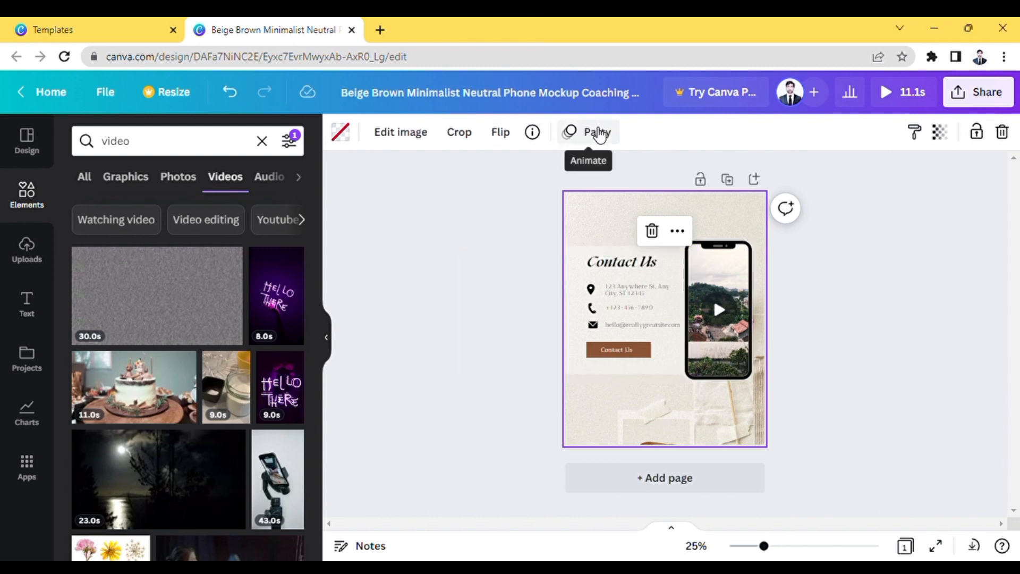
# Download the design again as an MP4 Video with Save download settings turned off, and open the downloaded file
pyautogui.click(597, 132)
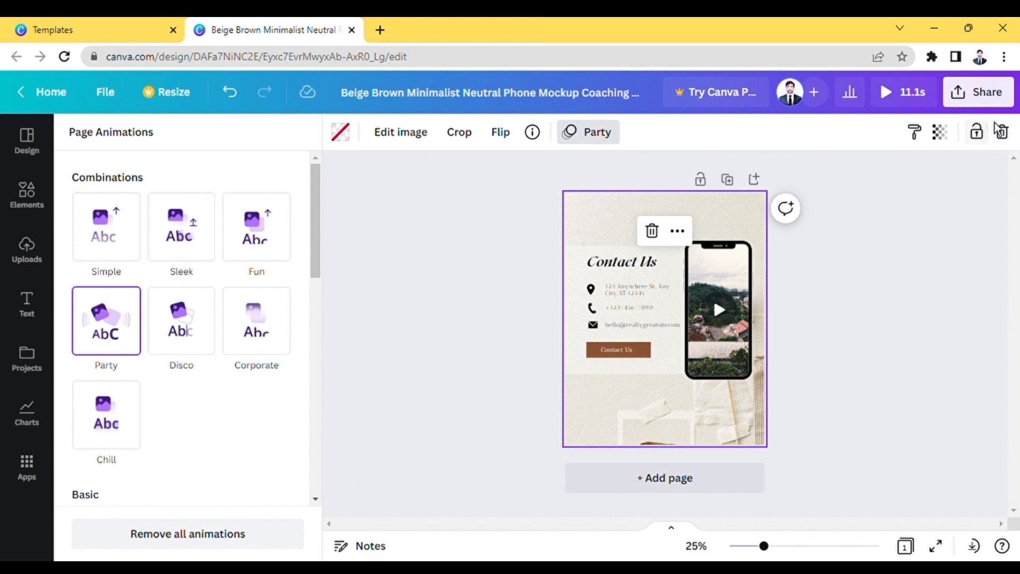
pyautogui.click(978, 92)
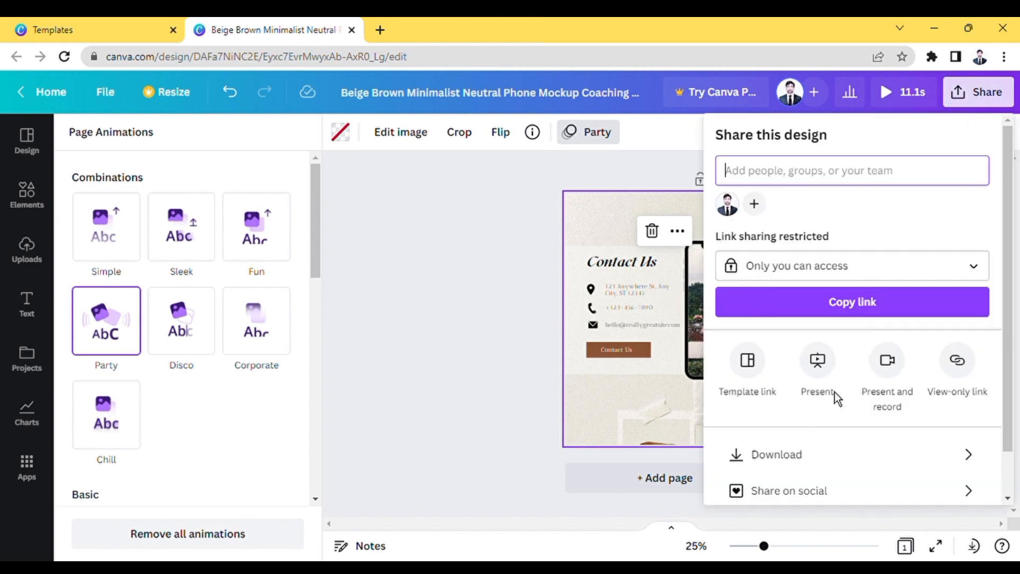
pyautogui.click(876, 456)
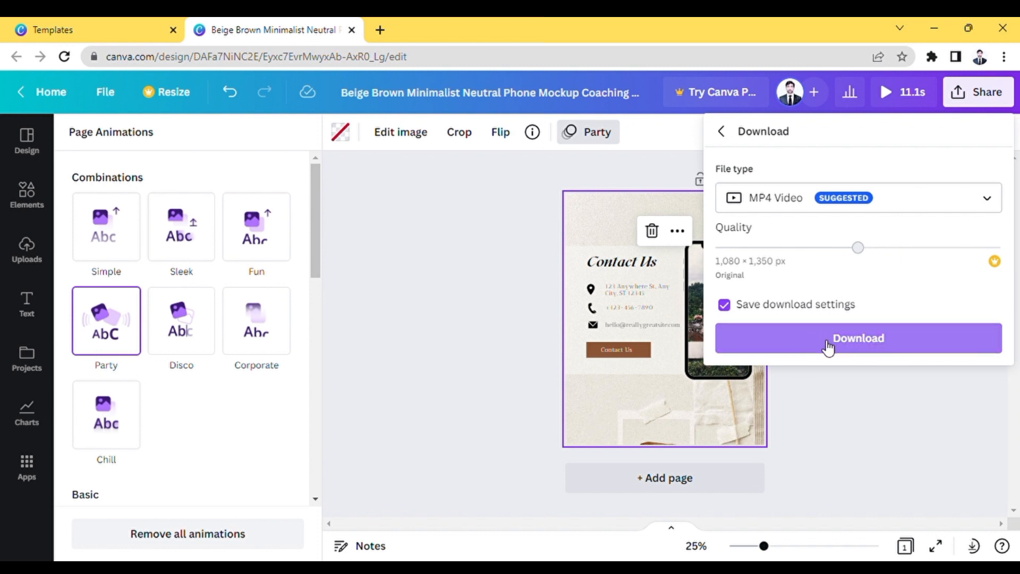
pyautogui.click(787, 311)
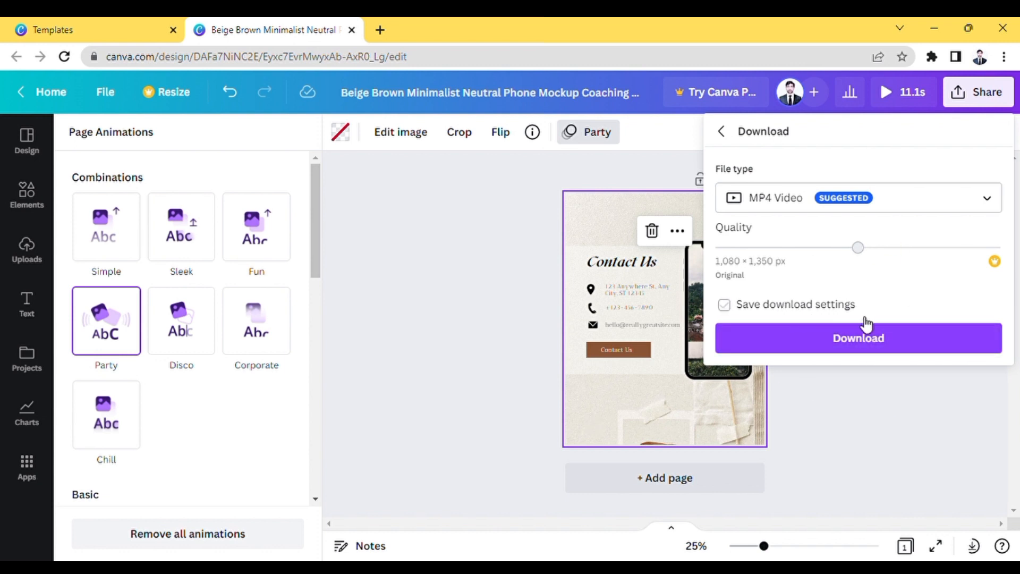
pyautogui.click(885, 343)
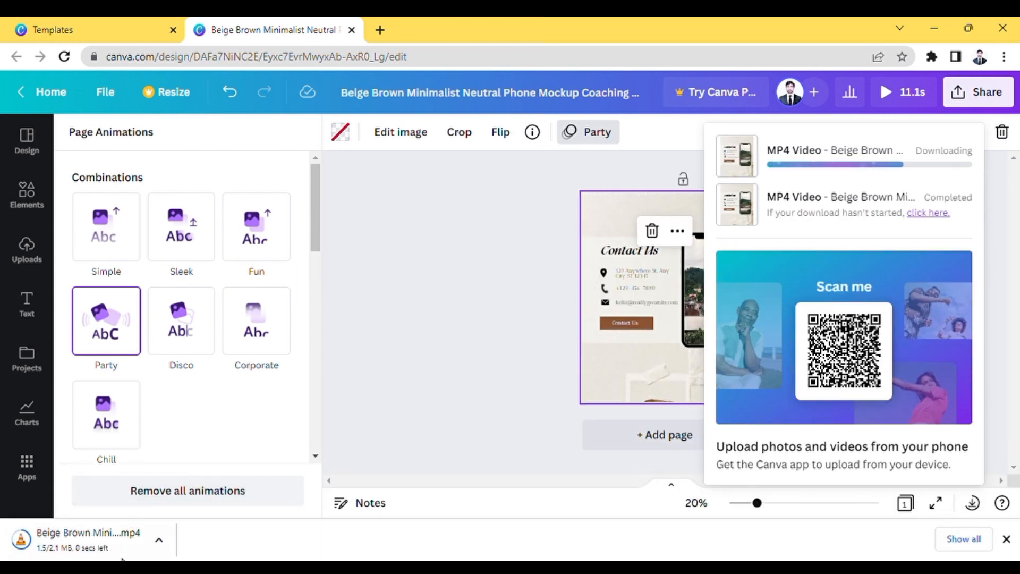
pyautogui.click(107, 549)
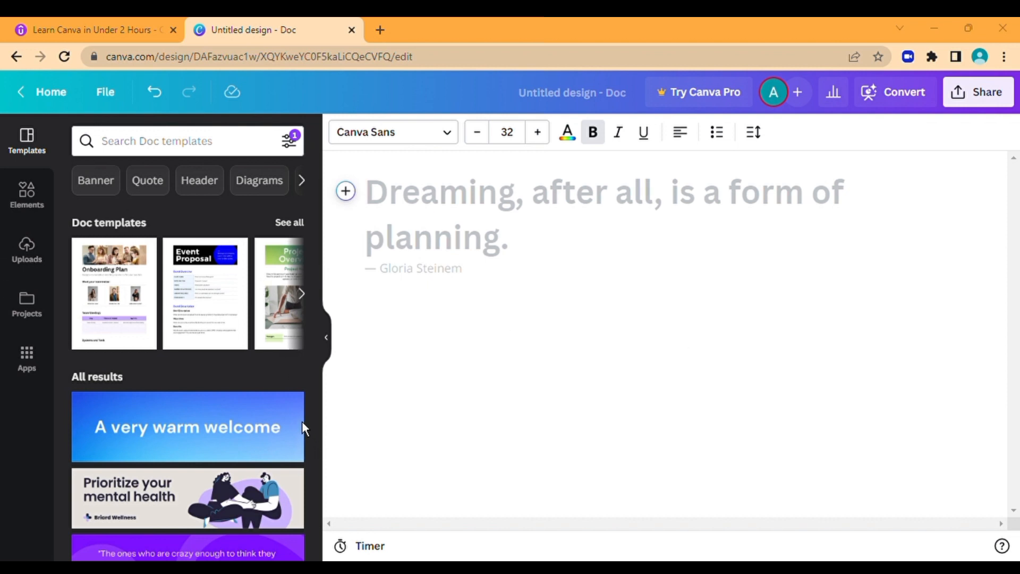
# Compare the uploaded images and videos, and insert the uploaded 26.9-second video of the woman in red into the Doc
pyautogui.click(30, 250)
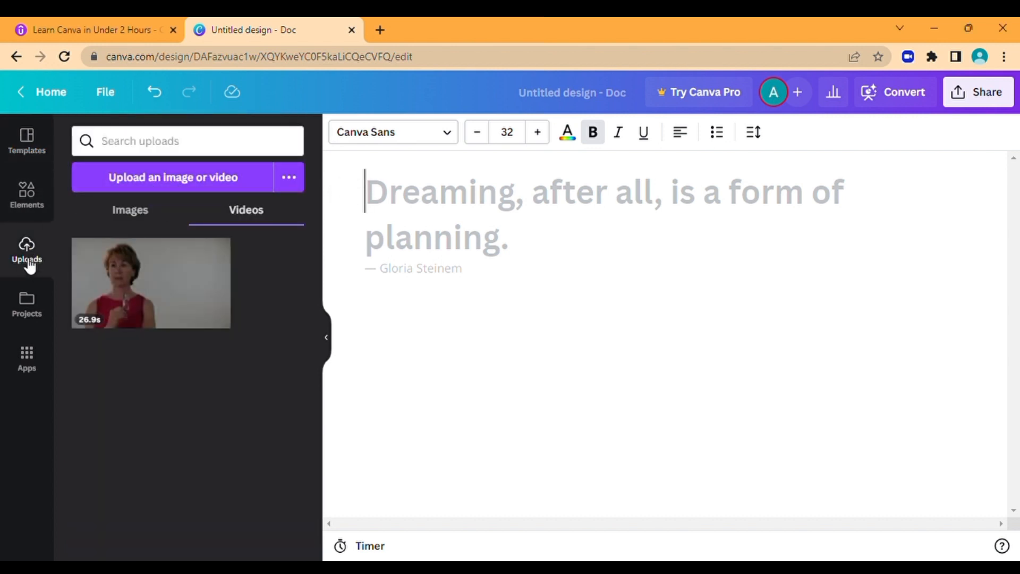
pyautogui.click(138, 213)
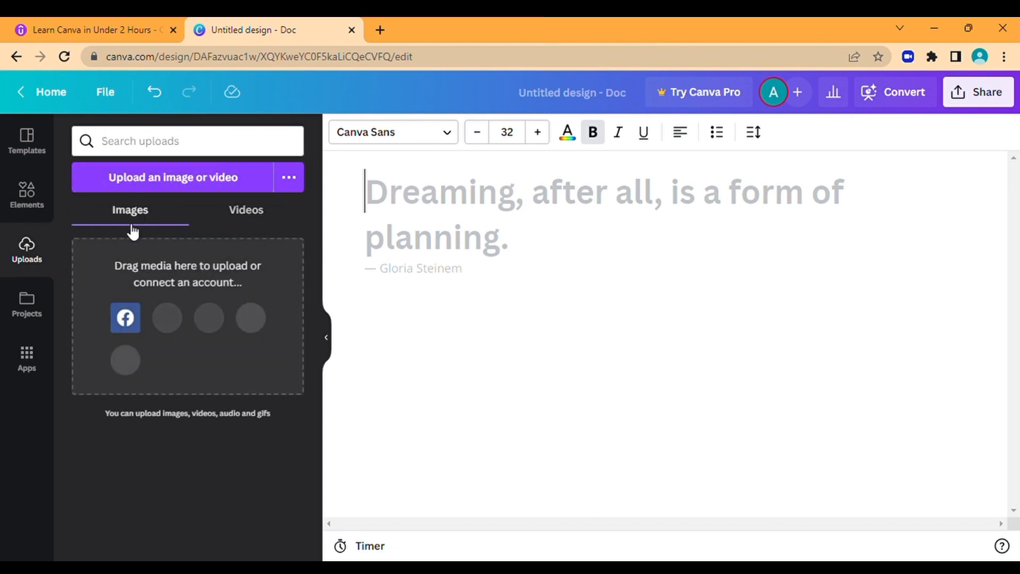
pyautogui.click(254, 215)
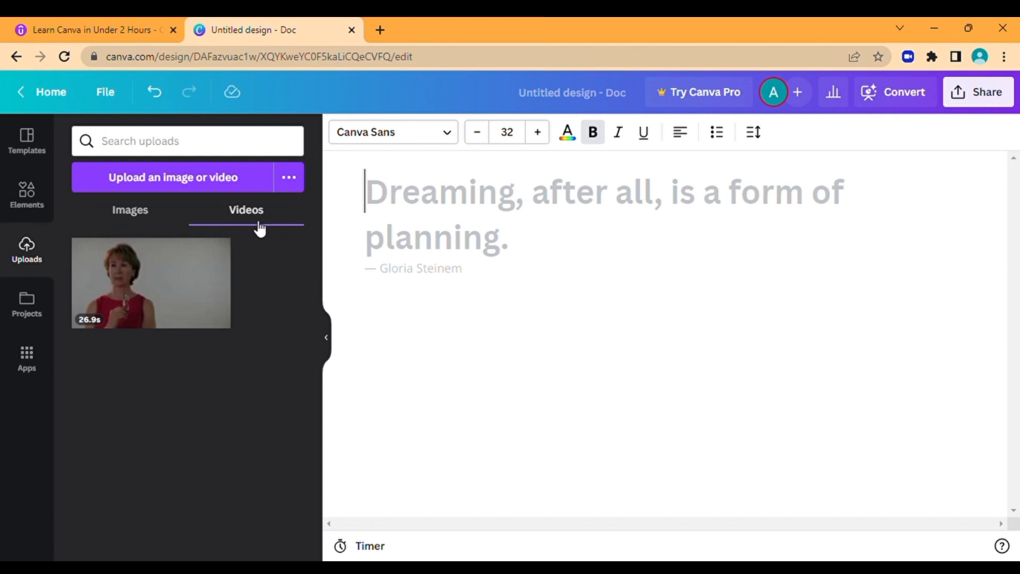
pyautogui.click(213, 190)
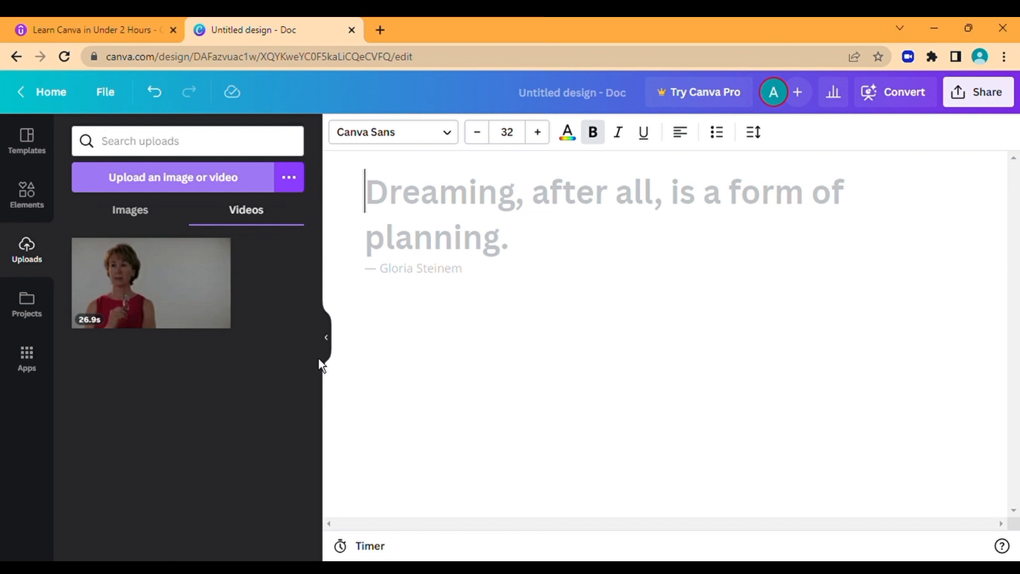
pyautogui.click(173, 300)
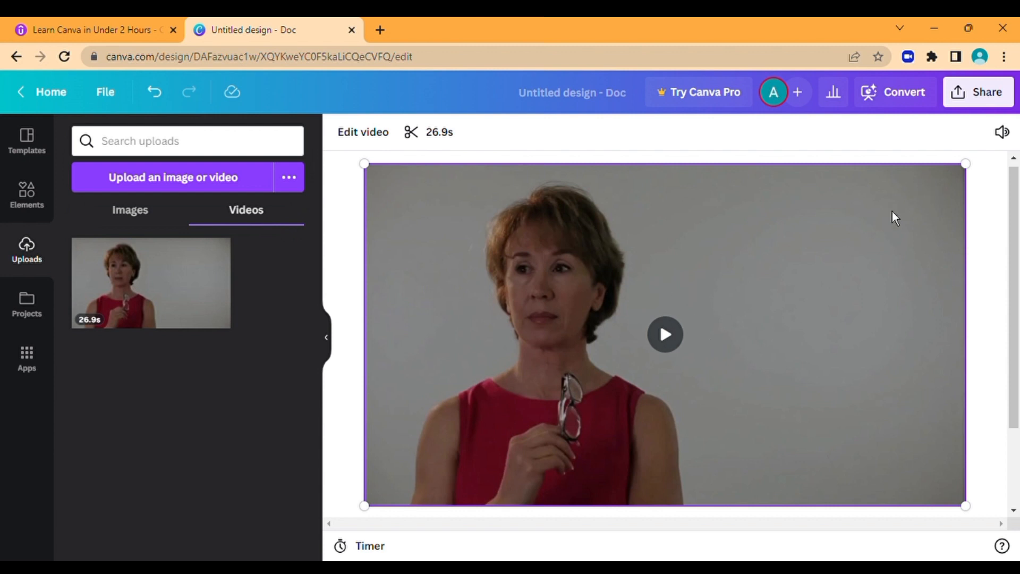
# Open the inserted video's adjustments and try a Tint of 3
pyautogui.click(364, 135)
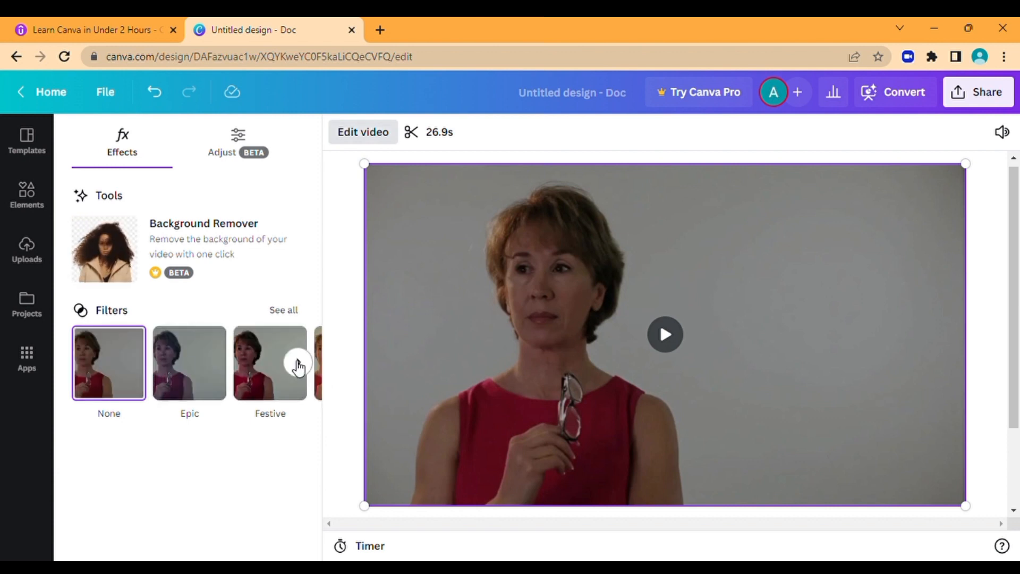
pyautogui.click(240, 141)
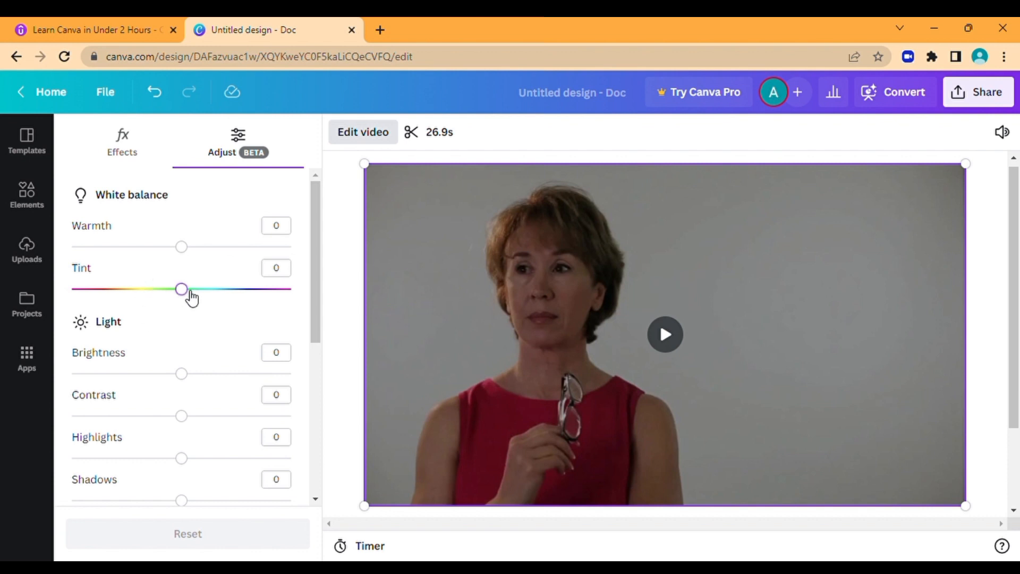
pyautogui.moveTo(190, 292)
pyautogui.mouseDown()
pyautogui.moveTo(235, 291)
pyautogui.moveTo(186, 292)
pyautogui.mouseUp()
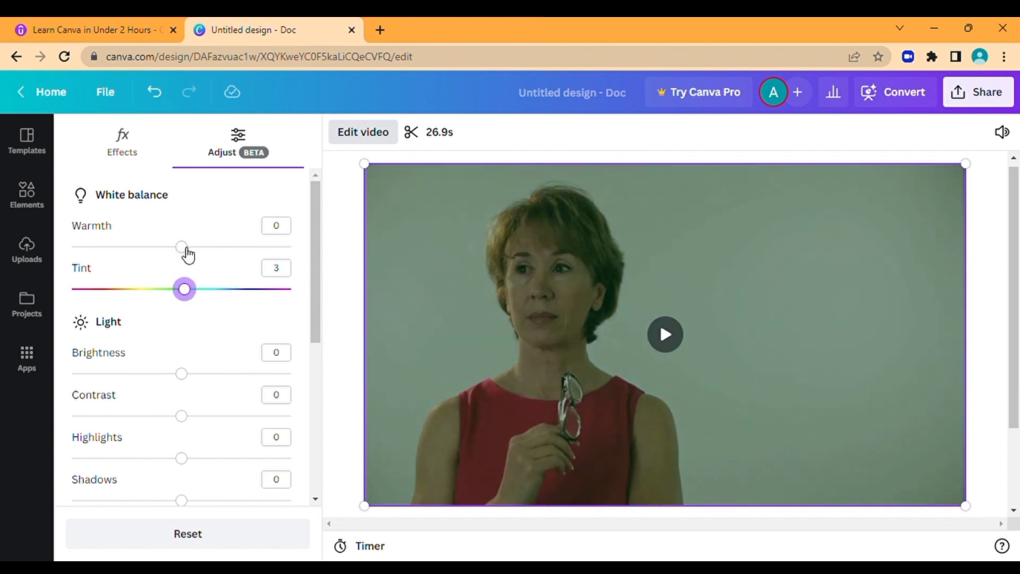
pyautogui.moveTo(187, 254)
pyautogui.mouseDown()
pyautogui.moveTo(150, 250)
pyautogui.moveTo(263, 255)
pyautogui.moveTo(186, 255)
pyautogui.mouseUp()
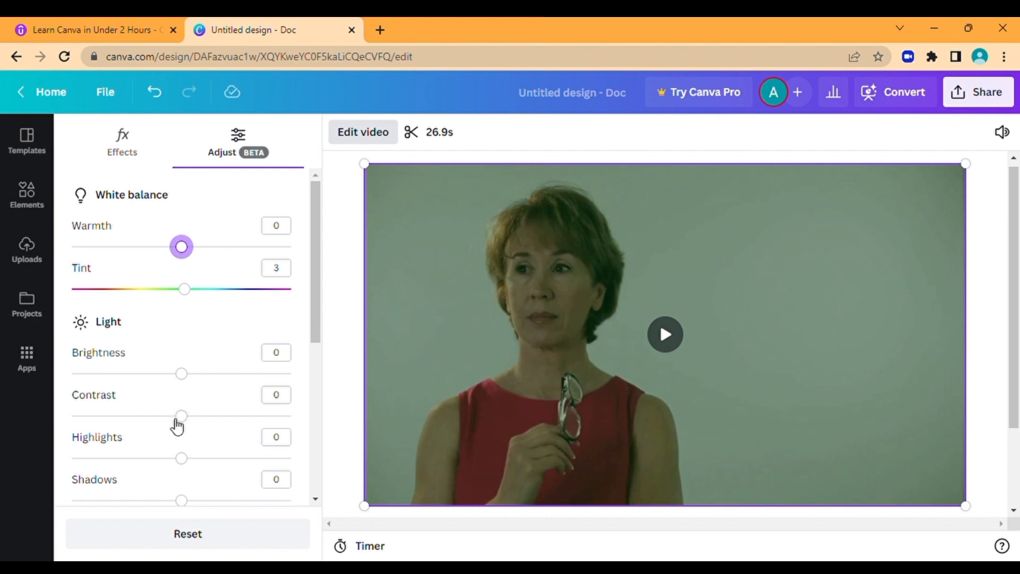
# Go through the video's light, color and texture adjustments, and set its Vignette to 27
pyautogui.click(317, 500)
pyautogui.click(318, 501)
pyautogui.click(317, 500)
pyautogui.click(318, 501)
pyautogui.click(317, 501)
pyautogui.click(317, 500)
pyautogui.click(317, 500)
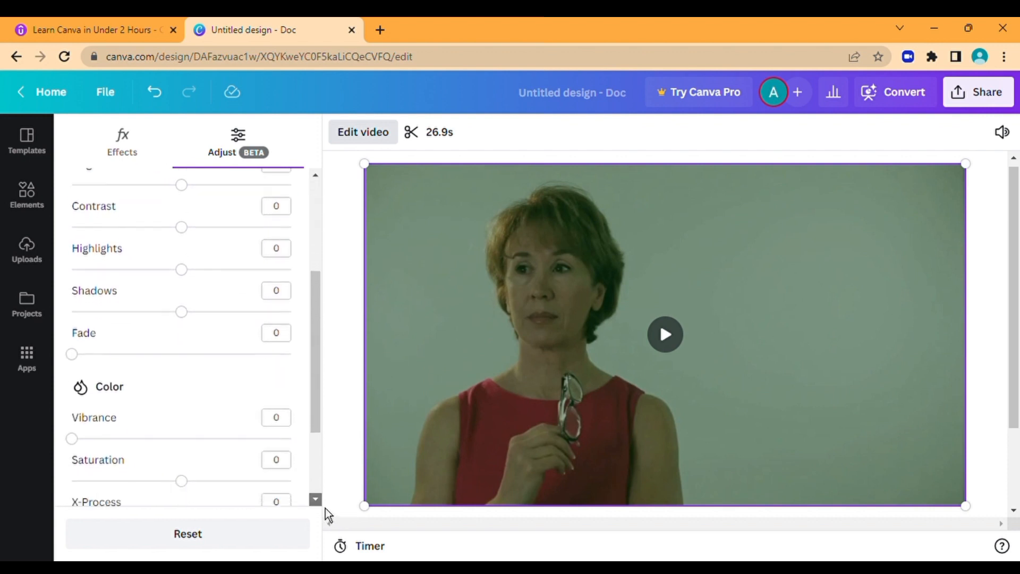
pyautogui.click(317, 500)
pyautogui.click(317, 501)
pyautogui.click(317, 500)
pyautogui.click(317, 501)
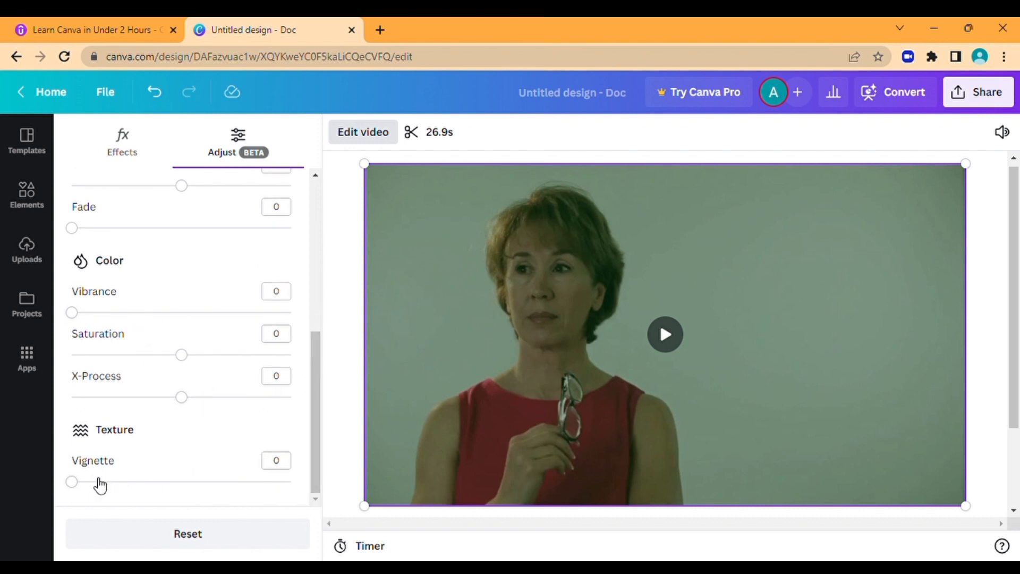
pyautogui.moveTo(99, 484); pyautogui.dragTo(137, 486)
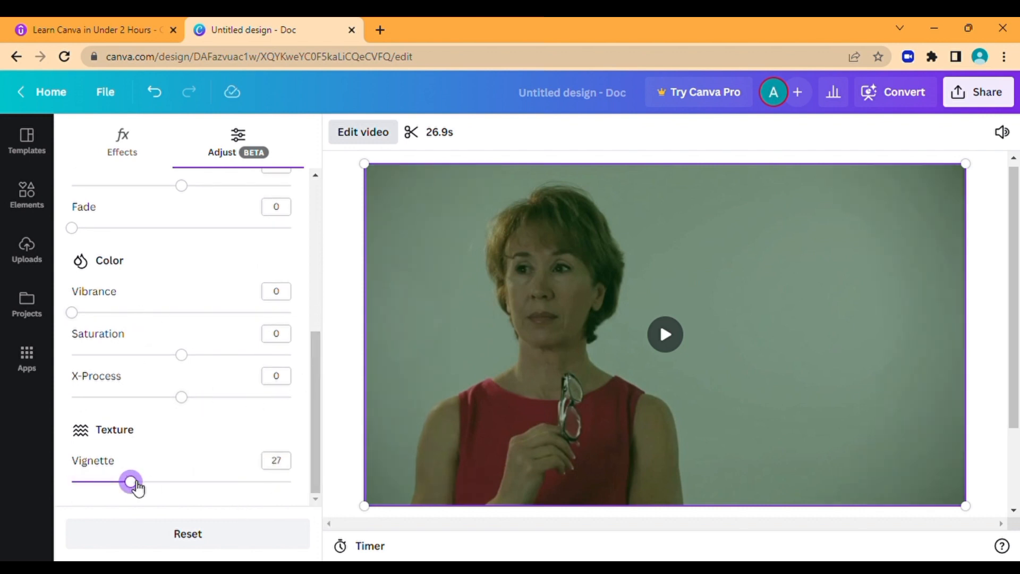
# Set the video's Tint back to 0
pyautogui.scroll(5, 326, 205)
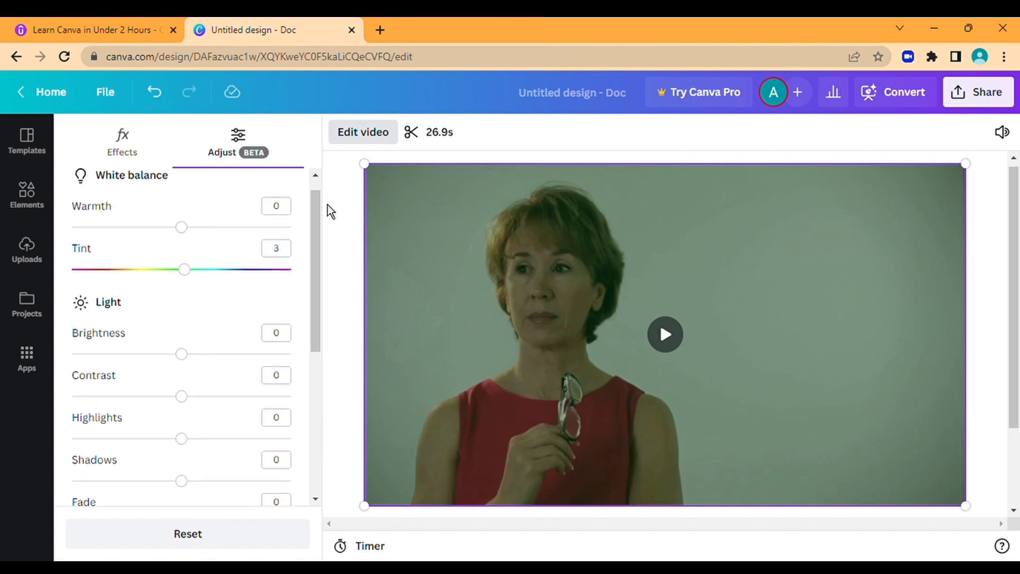
pyautogui.moveTo(191, 278); pyautogui.dragTo(185, 279)
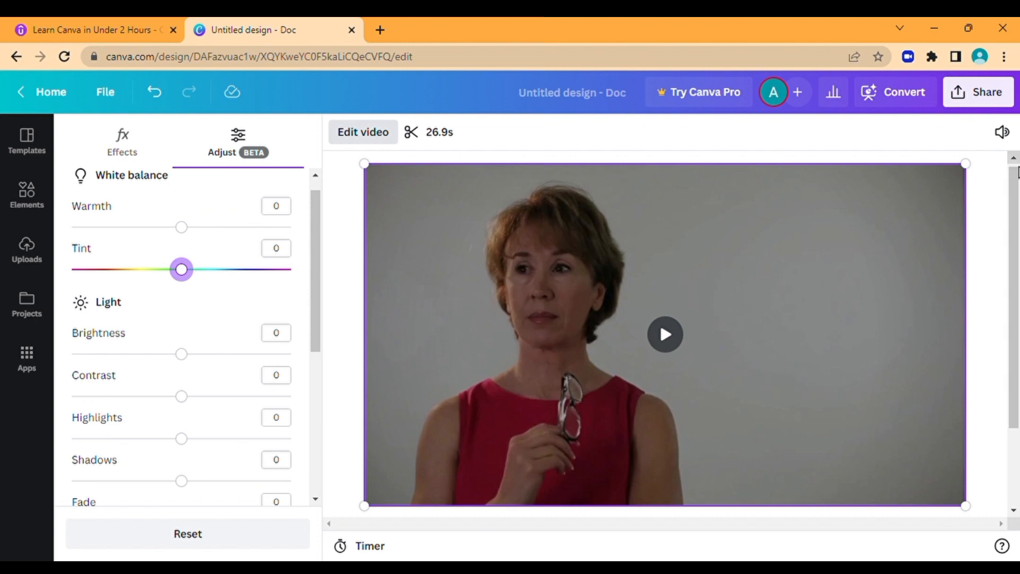
pyautogui.moveTo(1018, 171); pyautogui.dragTo(1019, 164)
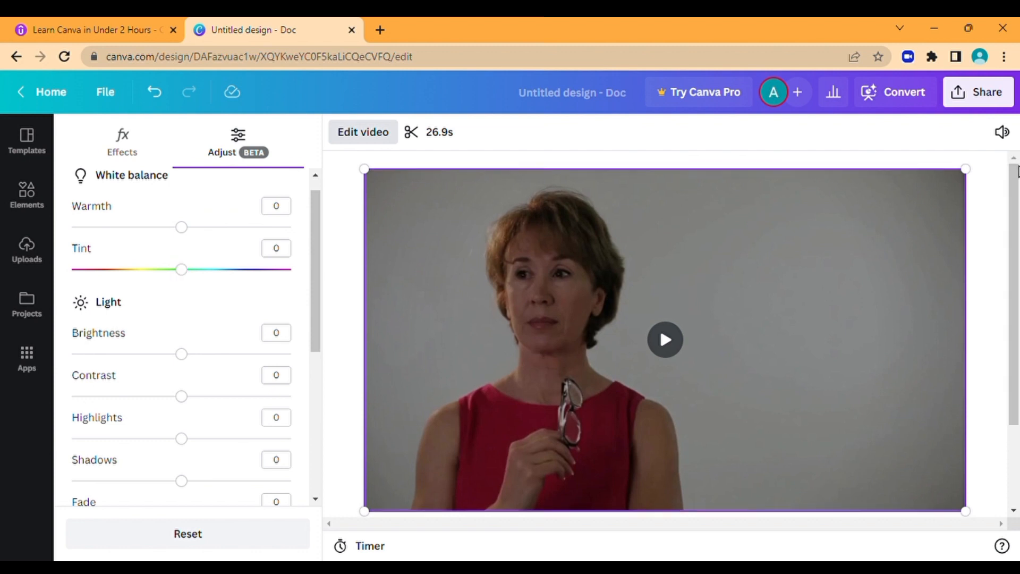
# Trim the end of the Doc's video so that the clip lasts 23.0 s
pyautogui.click(445, 144)
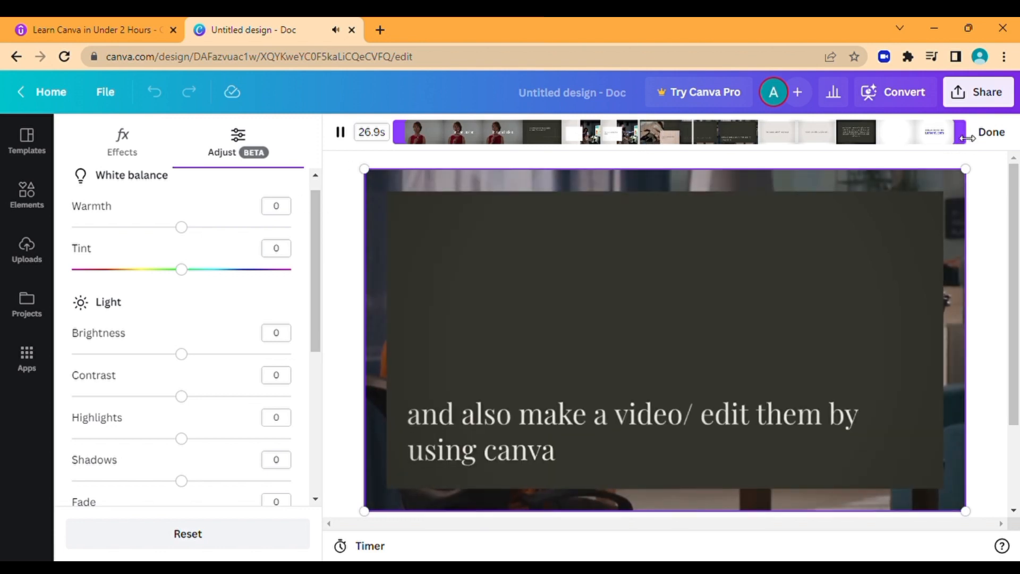
pyautogui.moveTo(968, 138); pyautogui.dragTo(890, 139)
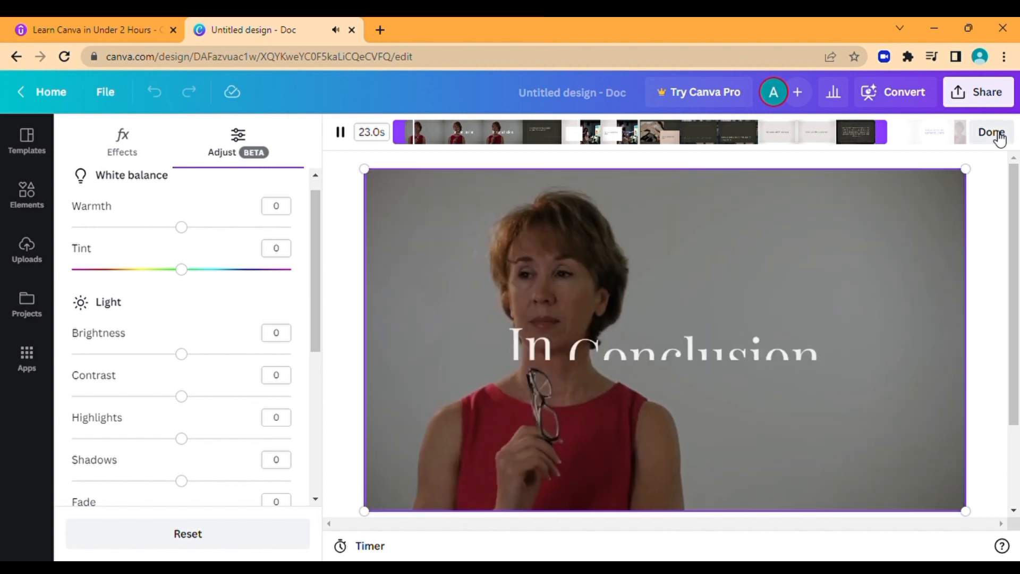
pyautogui.click(997, 134)
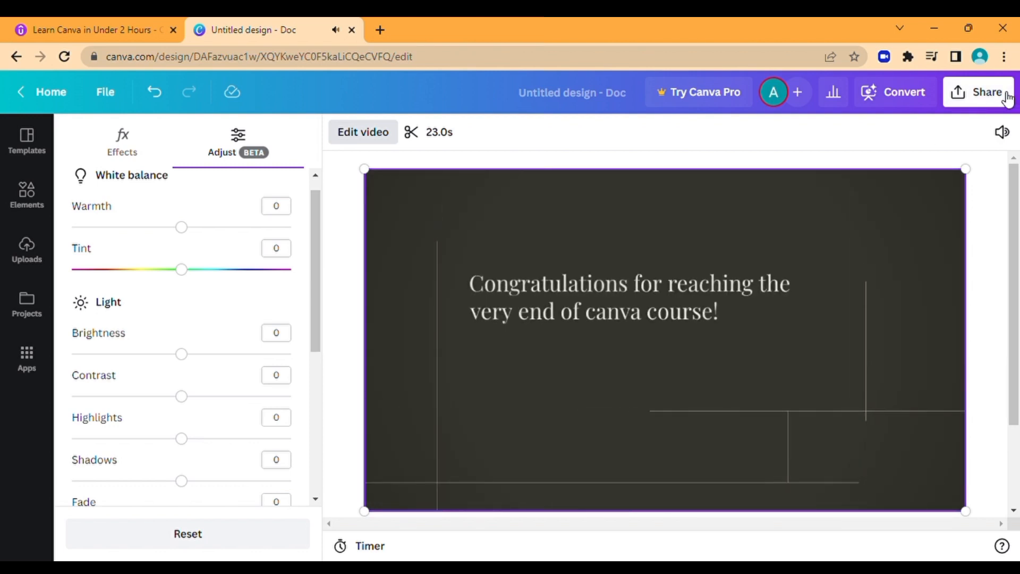
# Check the available paper sizes and download the Doc as a PDF Standard in A4 size
pyautogui.click(1008, 98)
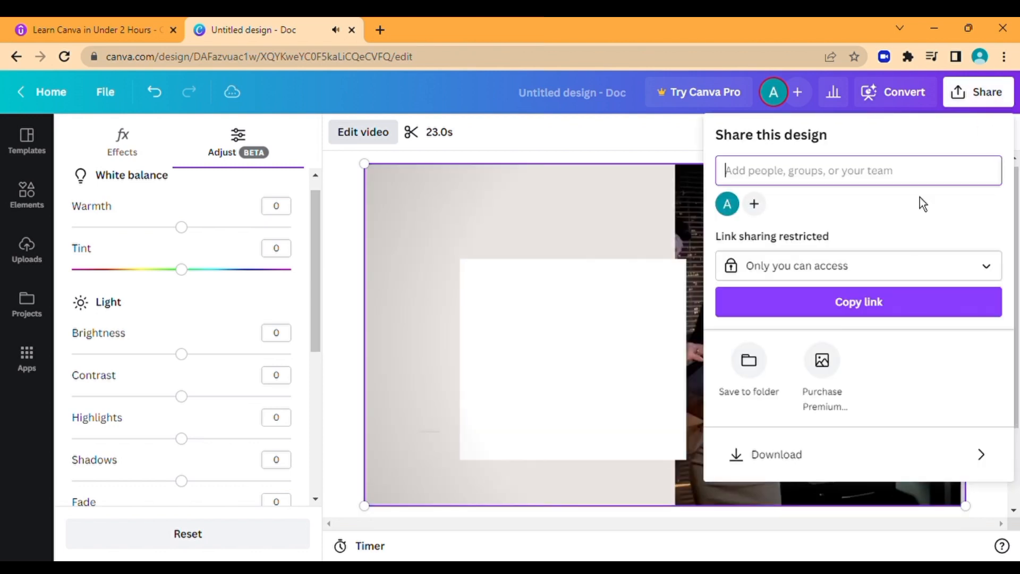
pyautogui.click(898, 457)
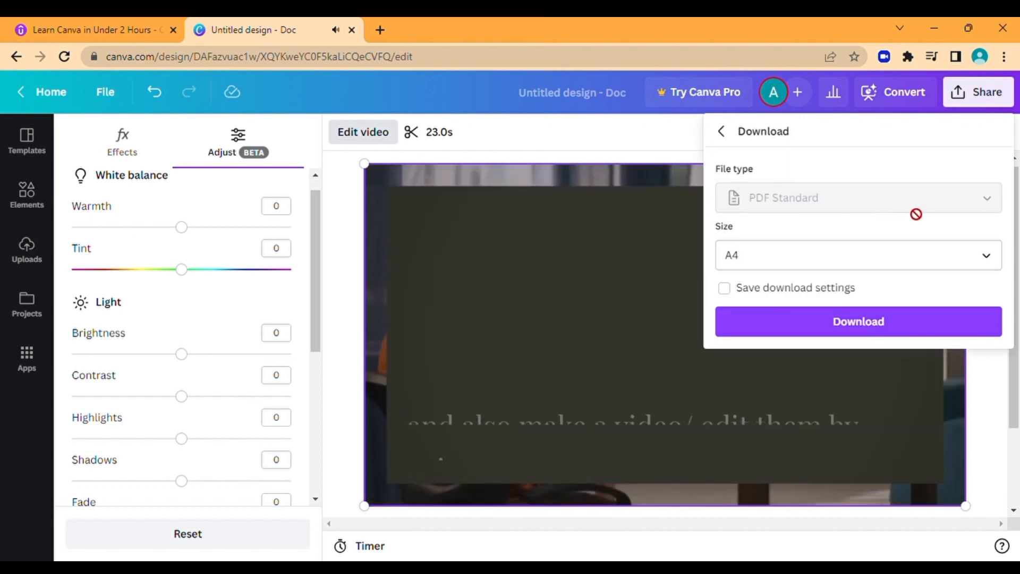
pyautogui.click(882, 265)
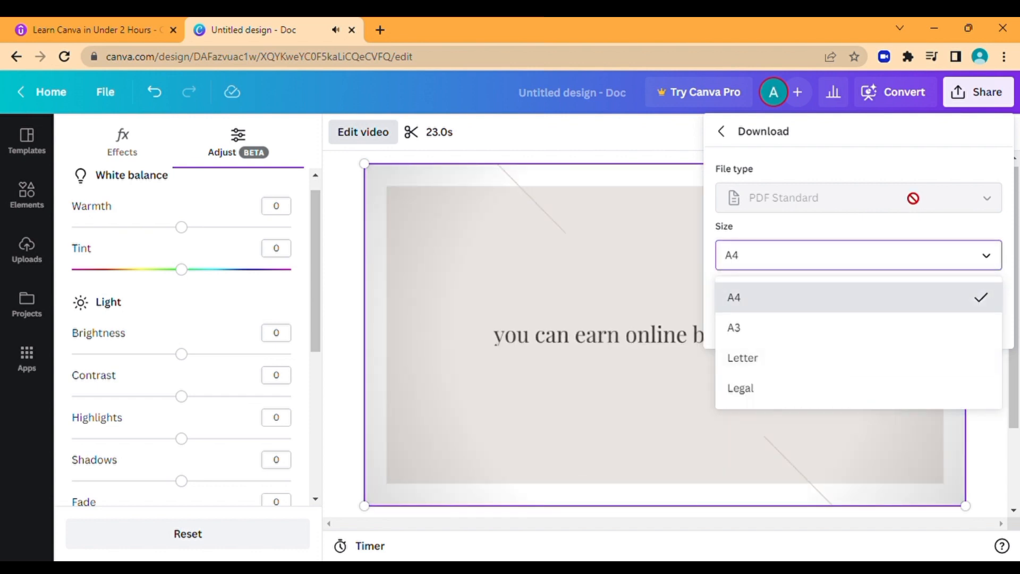
pyautogui.click(900, 173)
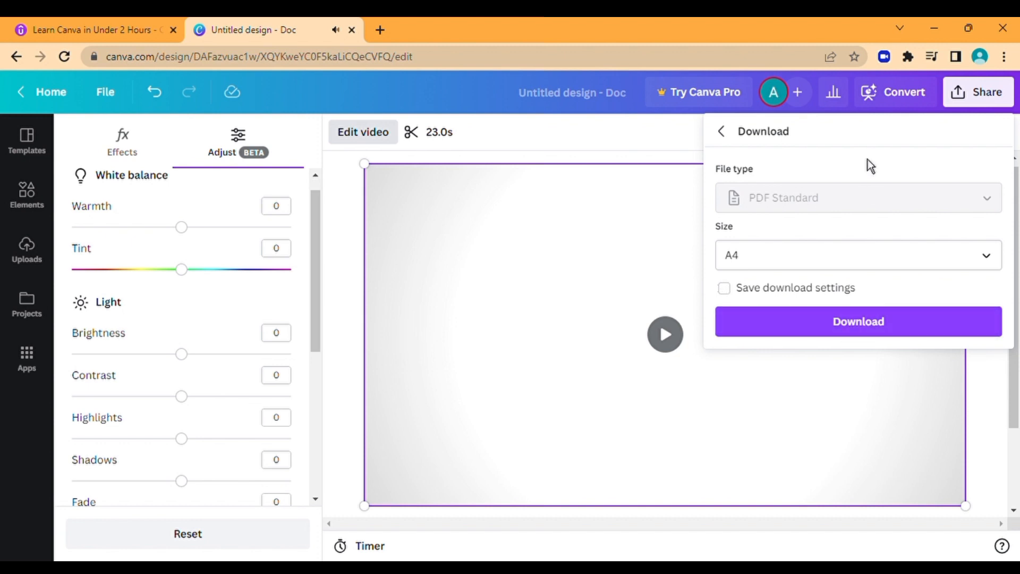
pyautogui.click(858, 332)
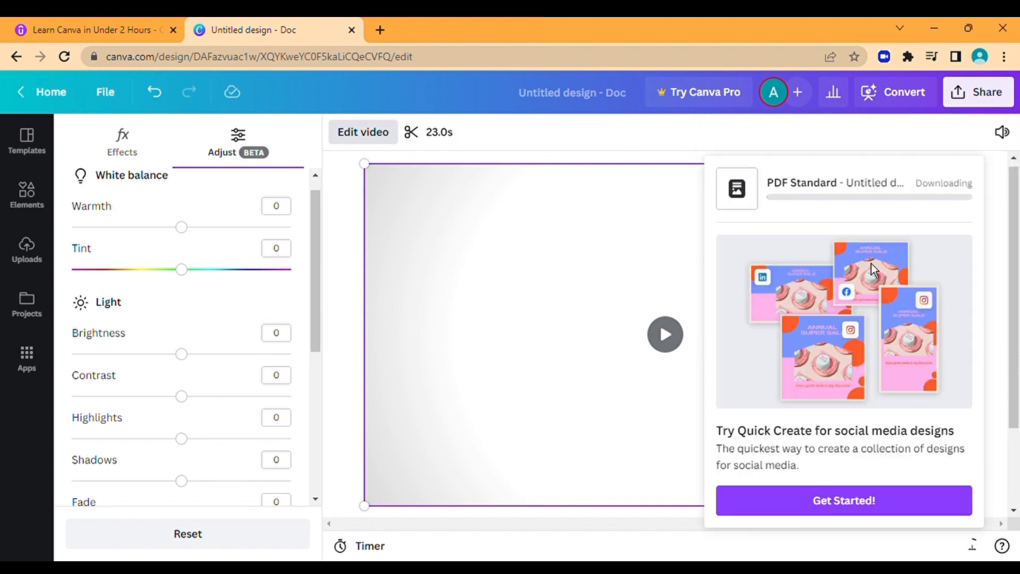